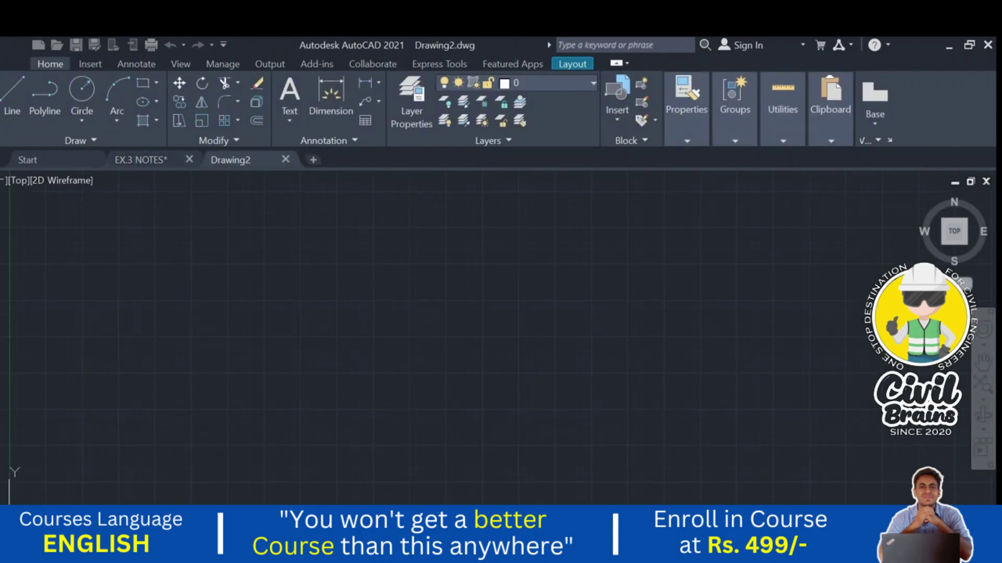
# - Save the new blank drawing as EX 3 on the Desktop
pyautogui.click(77, 46)
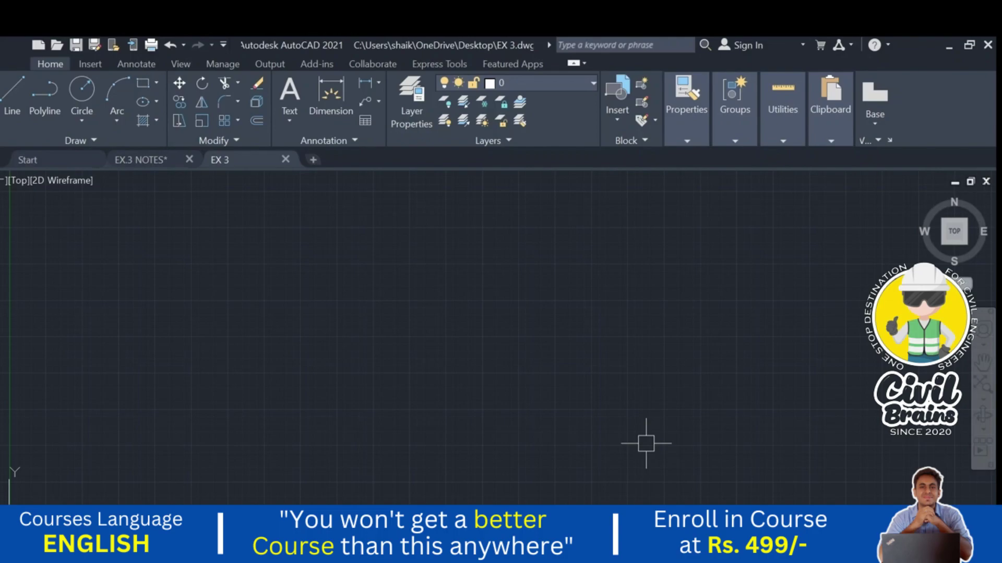
# - Switch to EX.3 NOTES and pan across the ground and first floor plans, then zoom out to show both
pyautogui.click(148, 165)
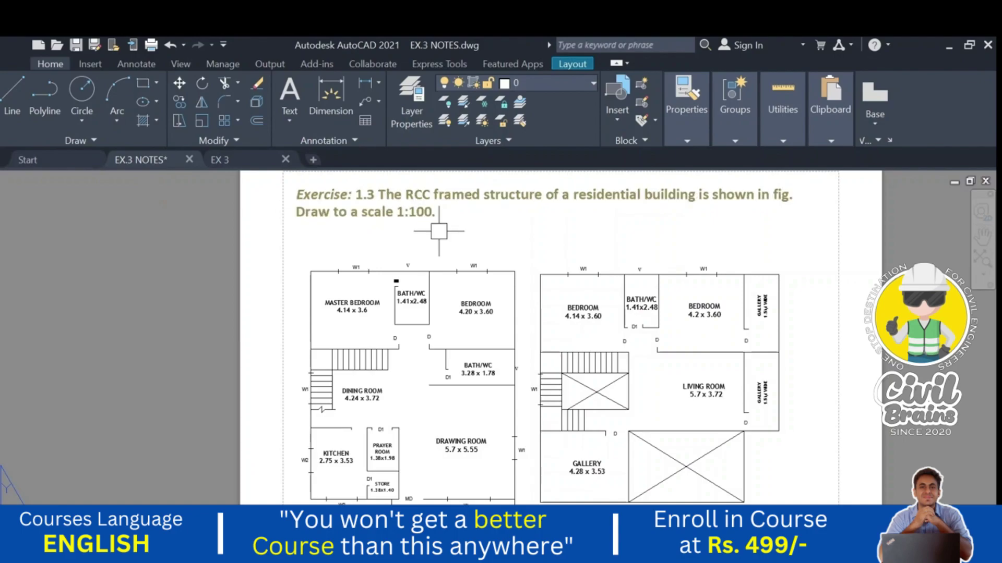
pyautogui.scroll(2, 334, 344)
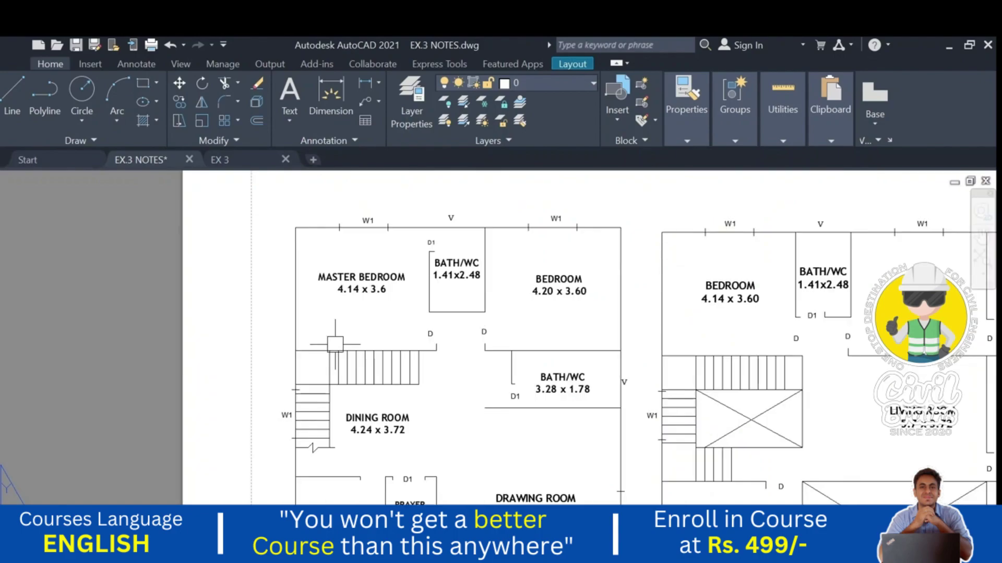
pyautogui.moveTo(336, 344); pyautogui.dragTo(285, 373, button='middle')
pyautogui.moveTo(511, 421); pyautogui.dragTo(464, 358, button='middle')
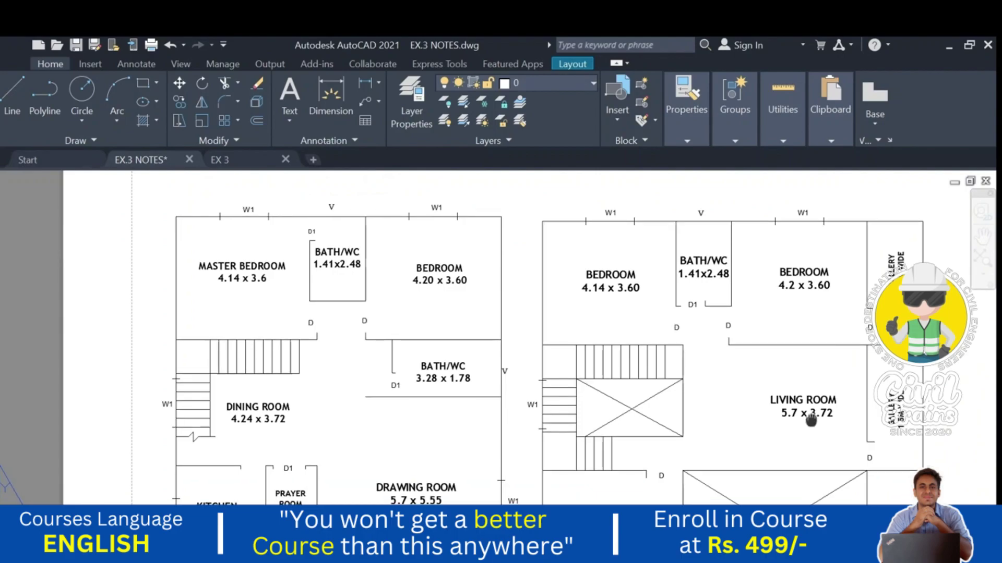
pyautogui.moveTo(810, 420); pyautogui.dragTo(792, 273, button='middle')
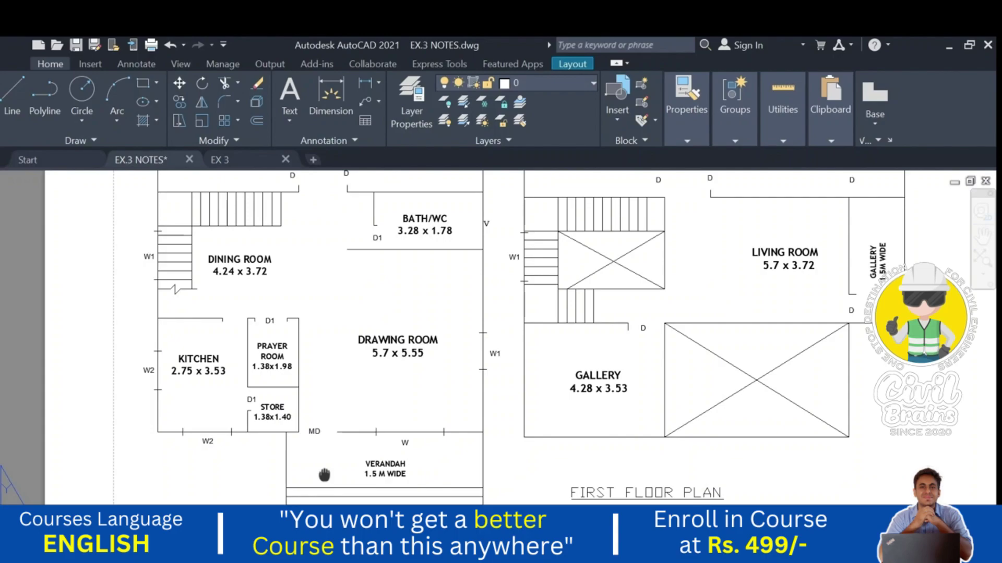
pyautogui.moveTo(394, 313); pyautogui.dragTo(415, 452, button='middle')
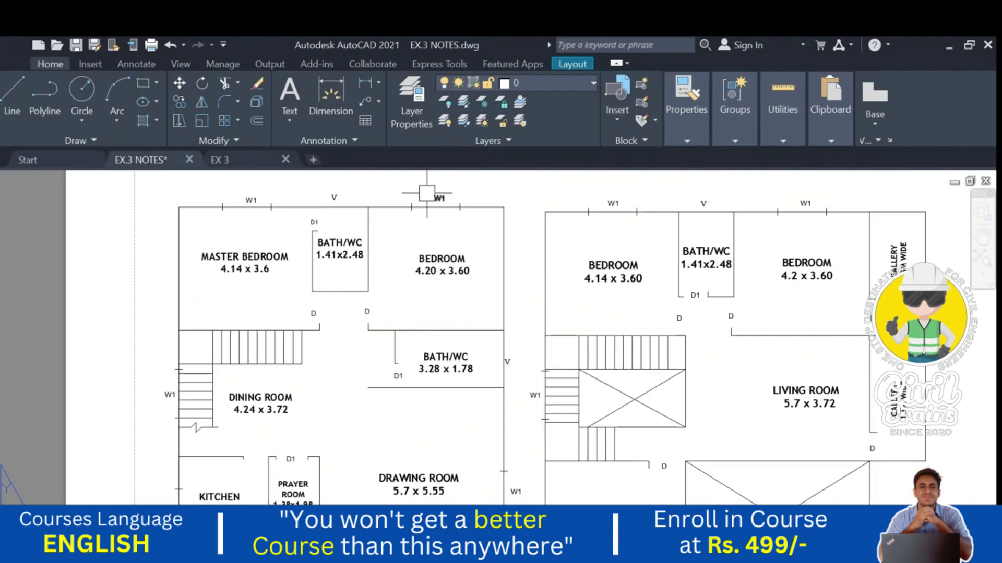
pyautogui.moveTo(461, 188); pyautogui.dragTo(464, 230, button='middle')
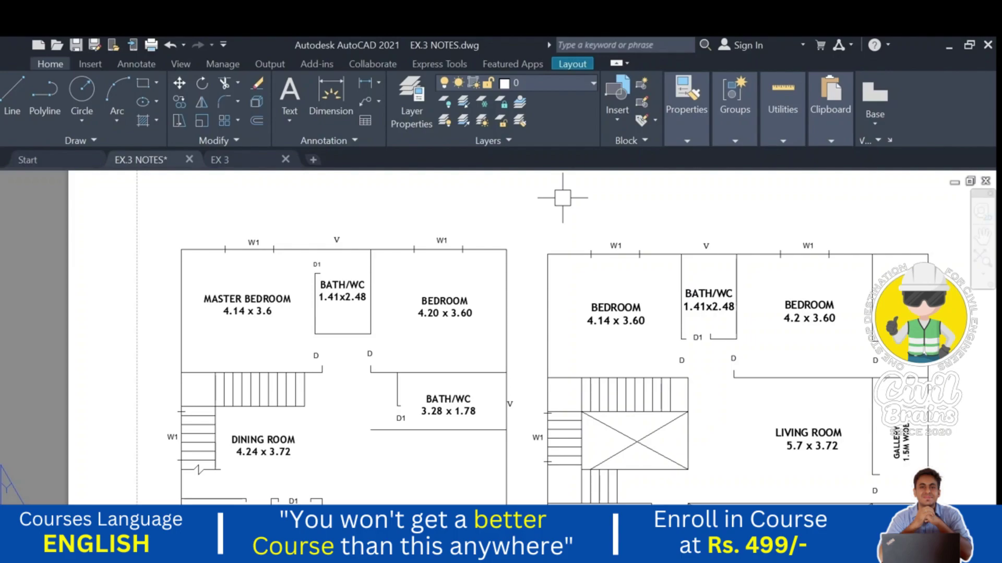
pyautogui.scroll(-2, 459, 245)
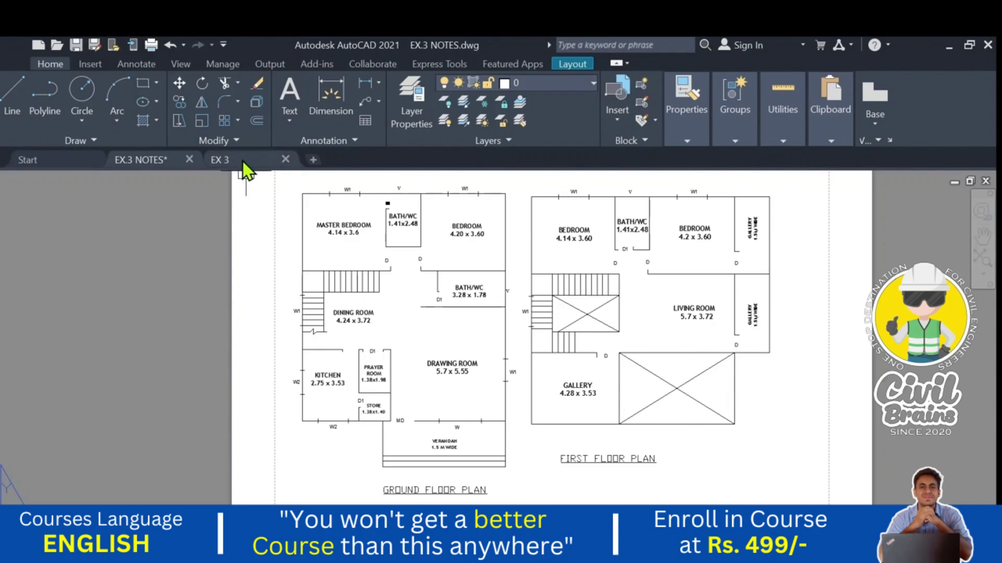
# - Go back to the EX 3 drawing, whose drawing area is still empty
pyautogui.click(229, 159)
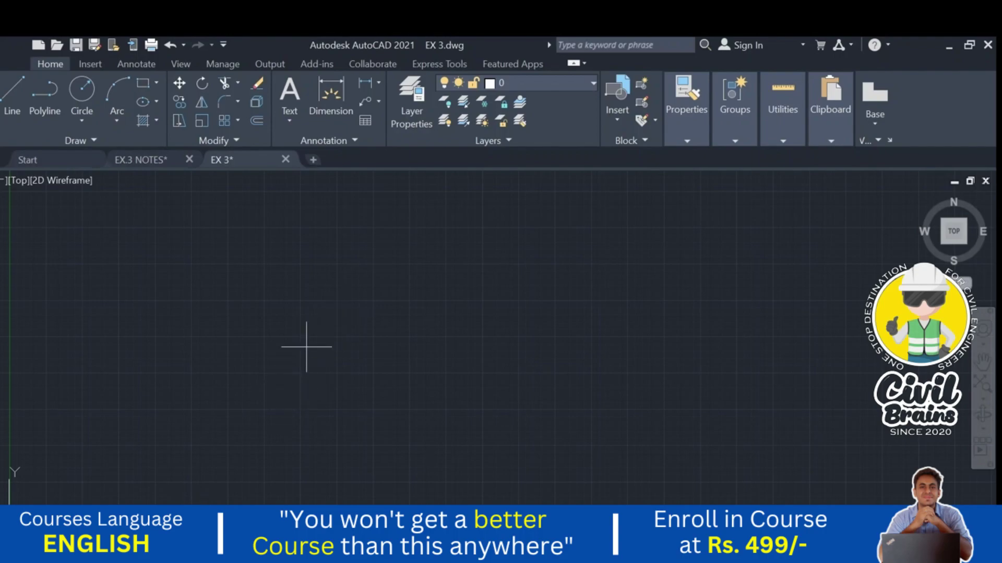
pyautogui.click(127, 161)
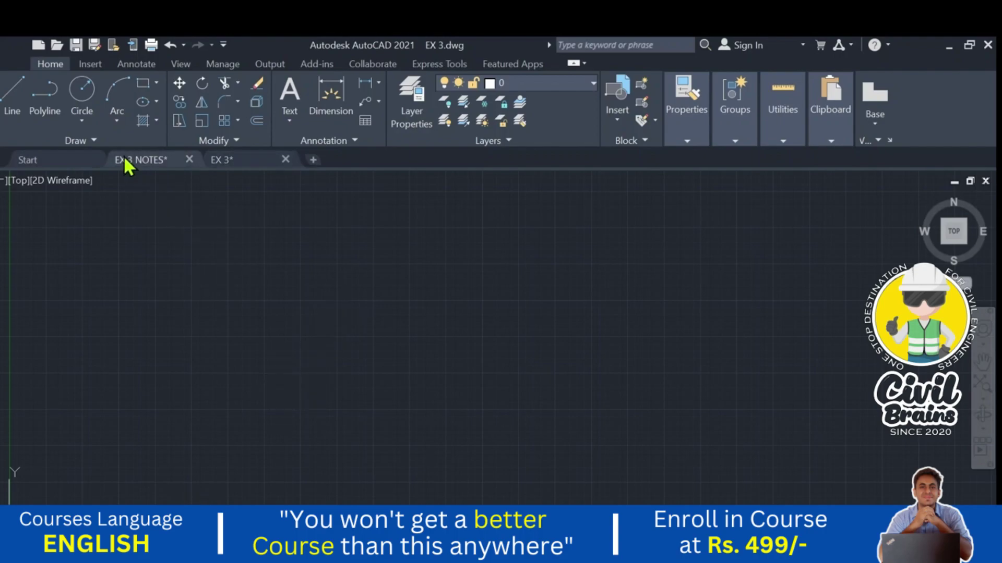
pyautogui.scroll(-2, 577, 369)
pyautogui.scroll(2, 558, 414)
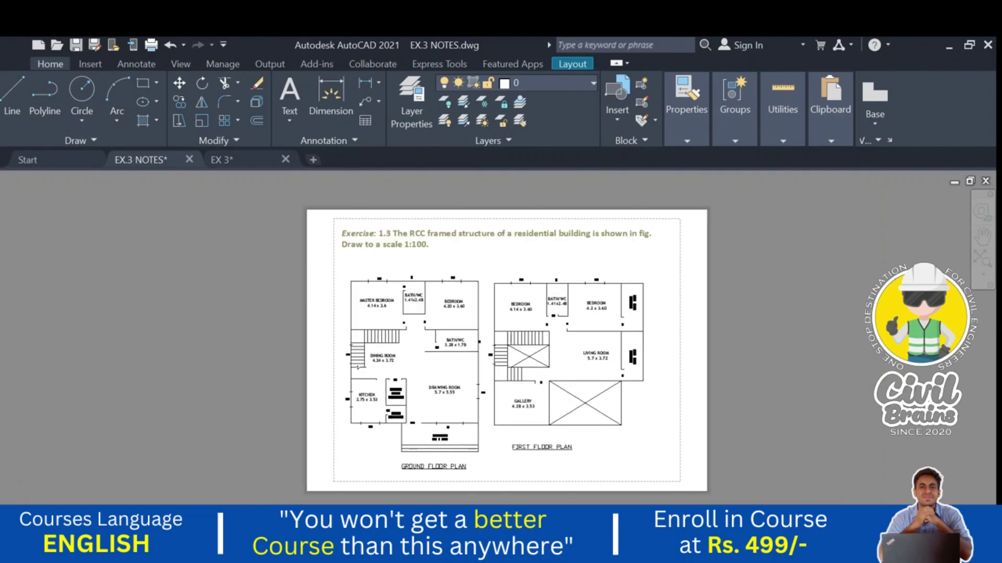
pyautogui.moveTo(282, 491); pyautogui.dragTo(256, 517, button='middle')
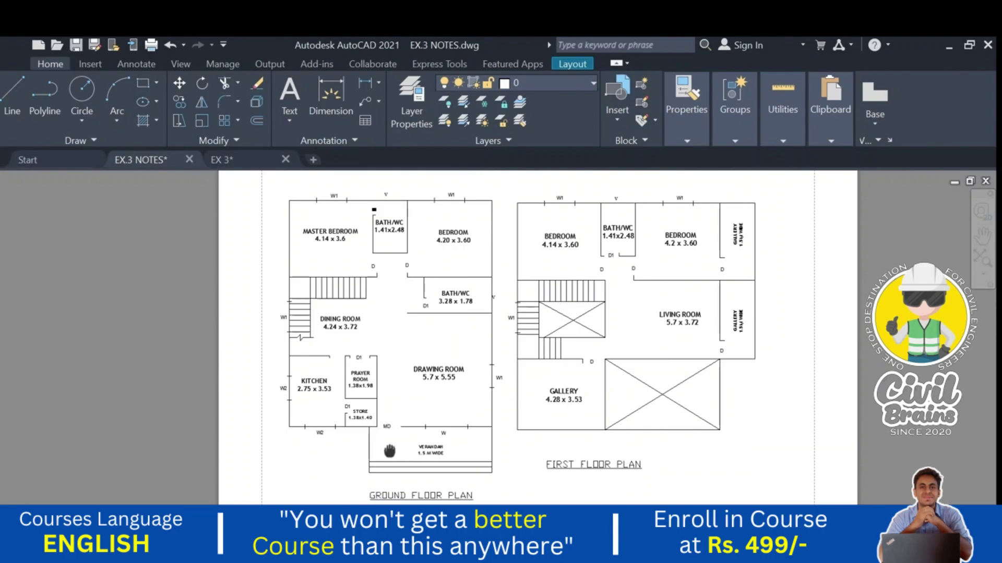
pyautogui.scroll(-2, 631, 344)
pyautogui.scroll(2, 746, 186)
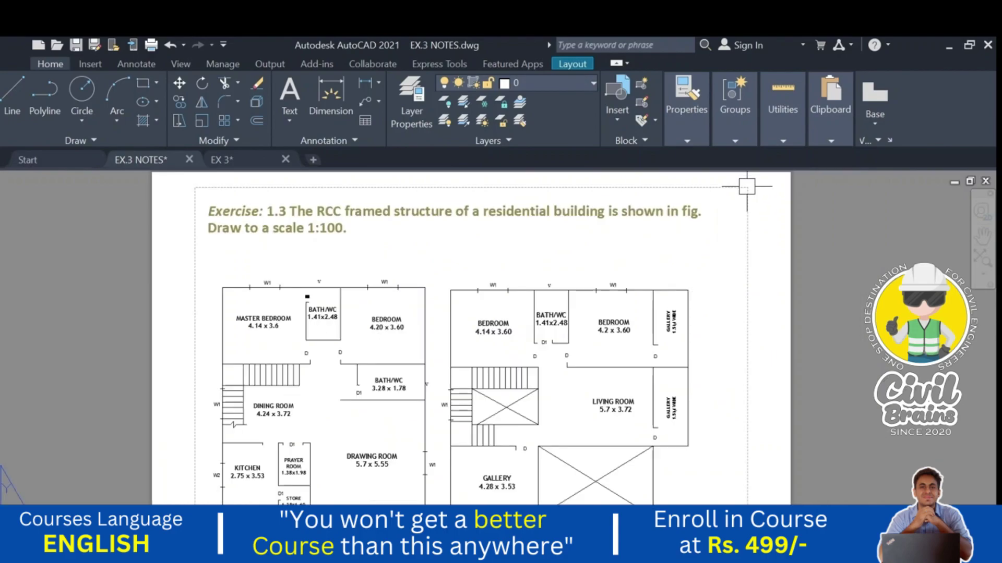
pyautogui.moveTo(426, 297); pyautogui.dragTo(427, 276, button='middle')
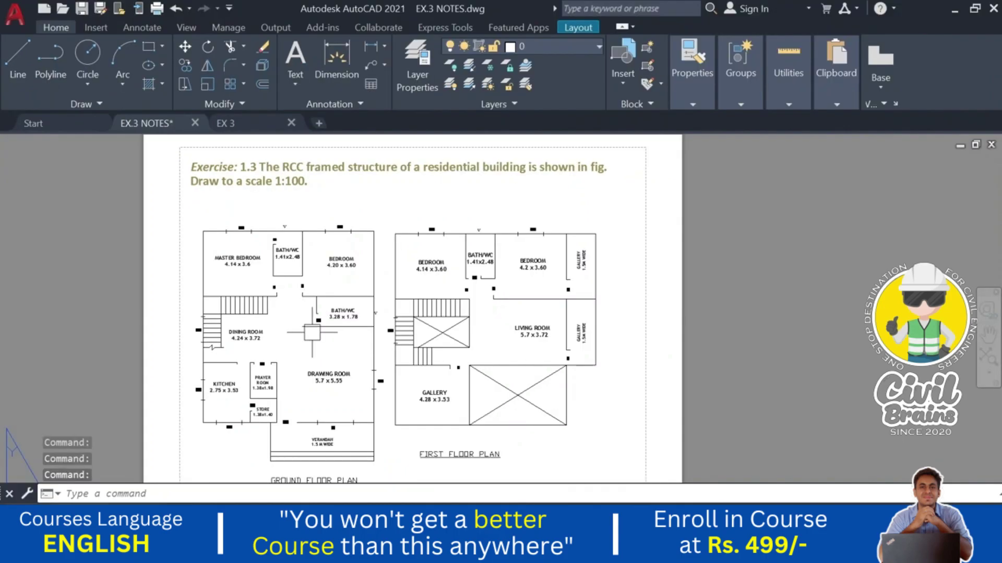
pyautogui.scroll(2, 314, 334)
pyautogui.moveTo(314, 334); pyautogui.dragTo(366, 314, button='middle')
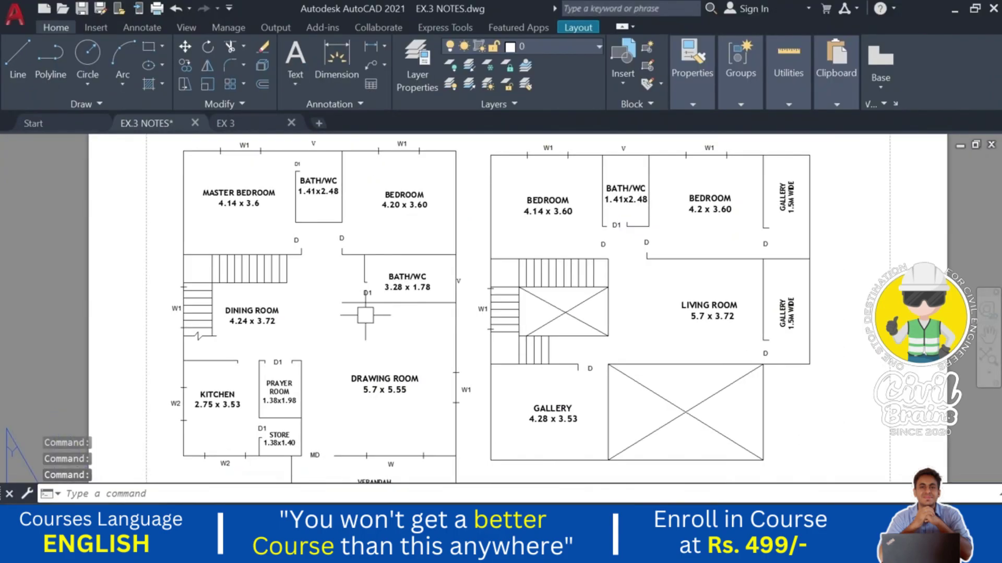
pyautogui.scroll(-4, 365, 315)
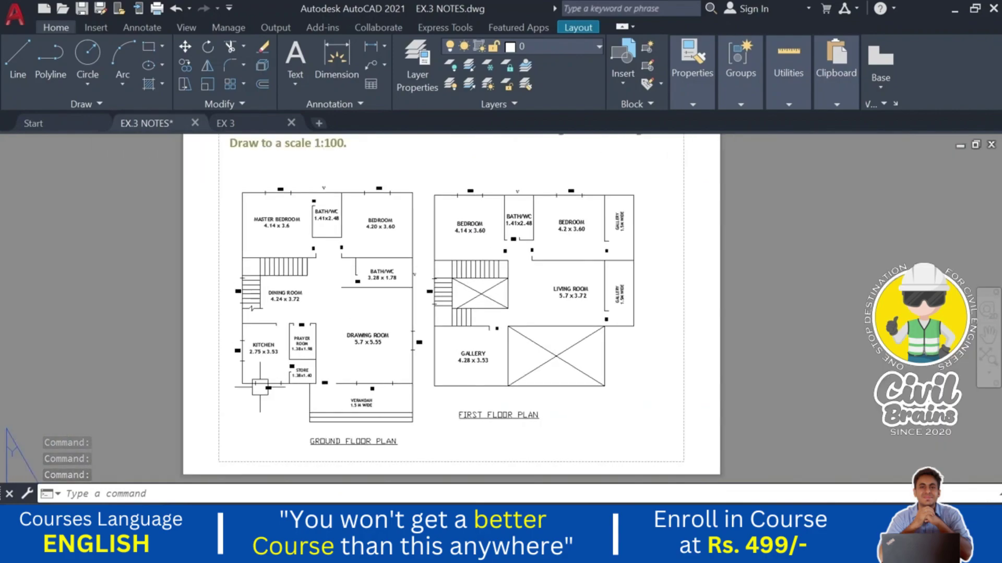
pyautogui.moveTo(601, 216); pyautogui.dragTo(600, 245, button='middle')
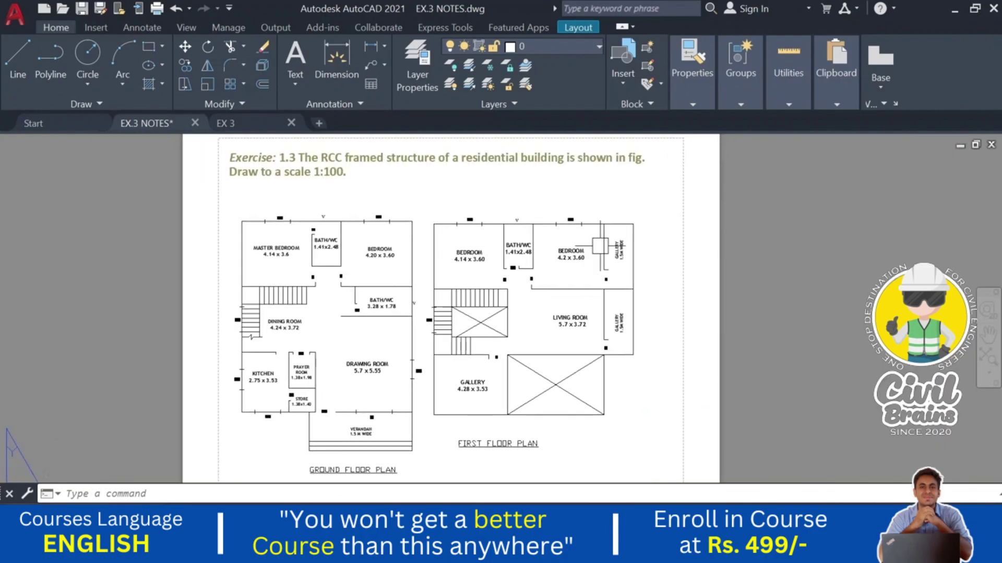
pyautogui.moveTo(292, 349); pyautogui.dragTo(288, 322, button='middle')
pyautogui.moveTo(347, 129); pyautogui.dragTo(349, 195, button='middle')
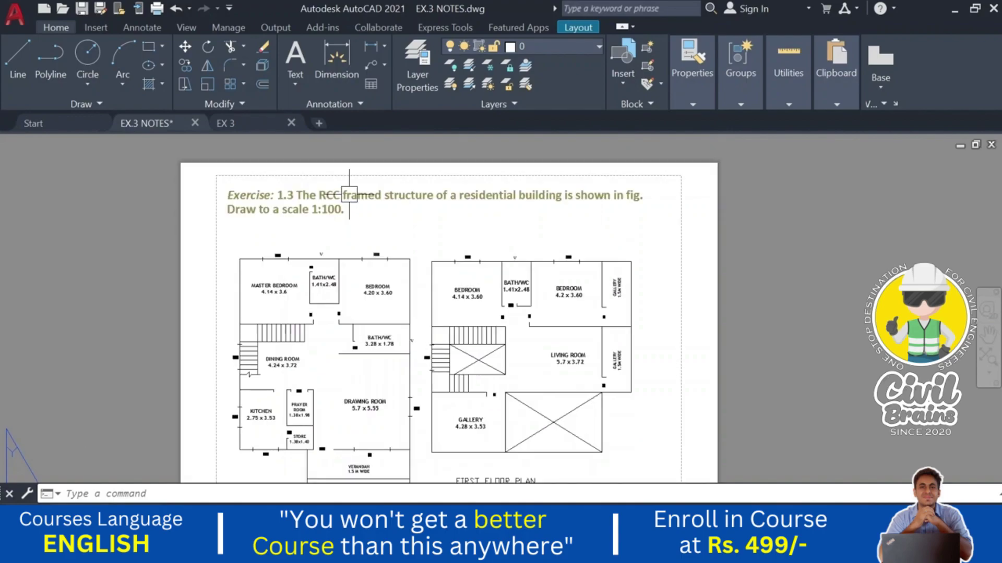
pyautogui.moveTo(549, 295); pyautogui.dragTo(570, 254, button='middle')
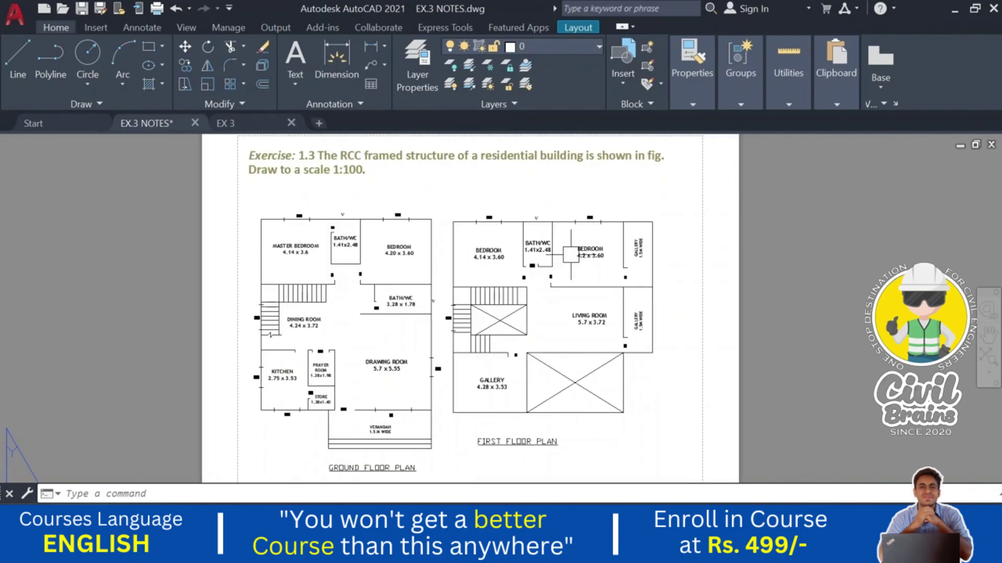
# - Save EX 3 and set its drawing limits from 0,0 to 75,75 with LIMITS
pyautogui.click(246, 125)
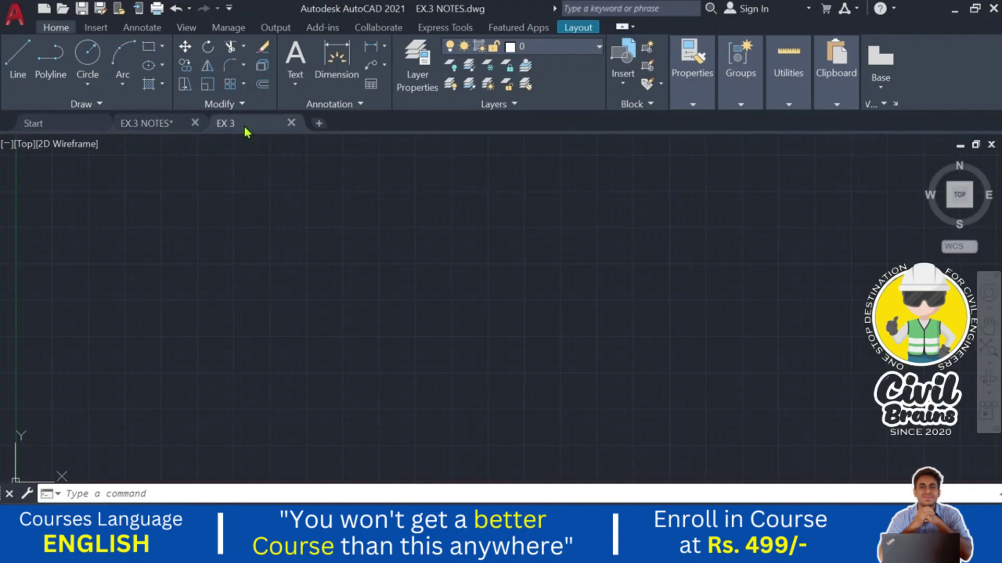
pyautogui.hotkey('ctrl', 's')
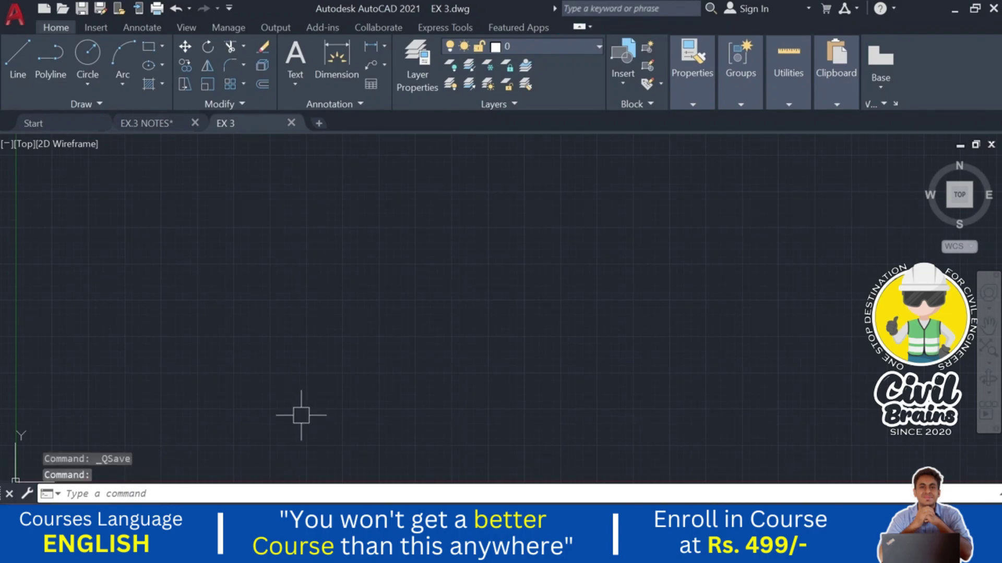
pyautogui.click(196, 490)
pyautogui.write('LIMI')
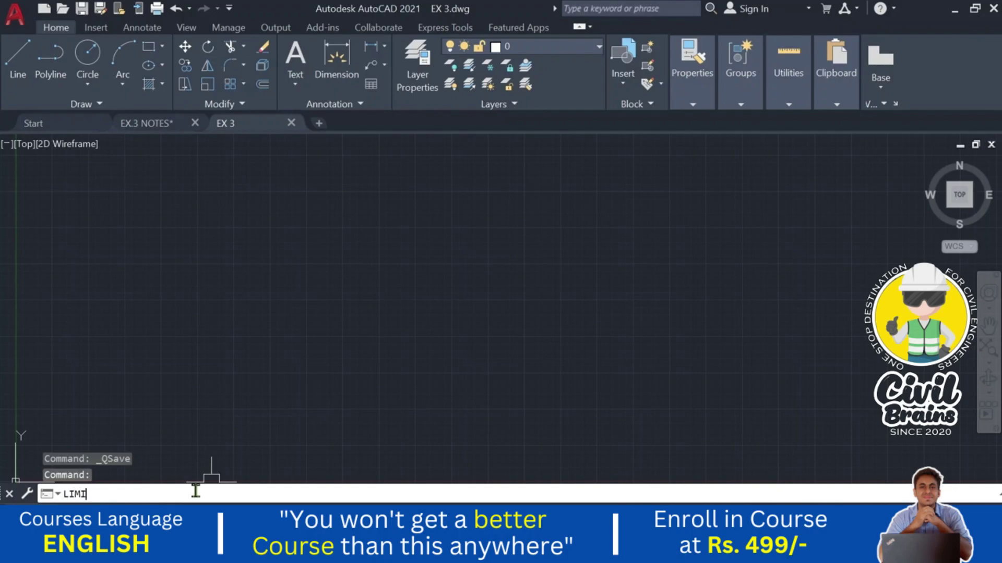
pyautogui.write('TS')
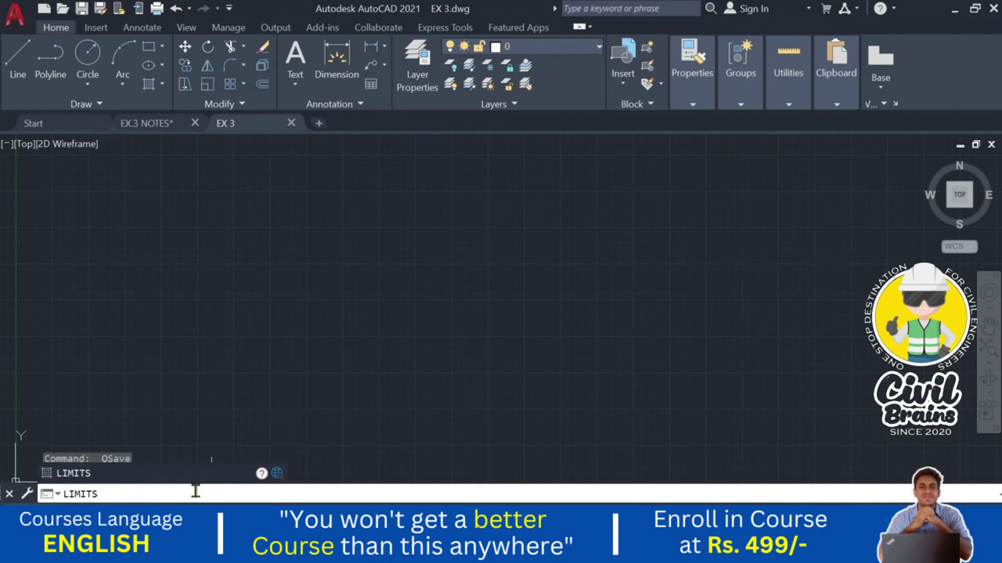
pyautogui.press('Return')
pyautogui.write('0,0')
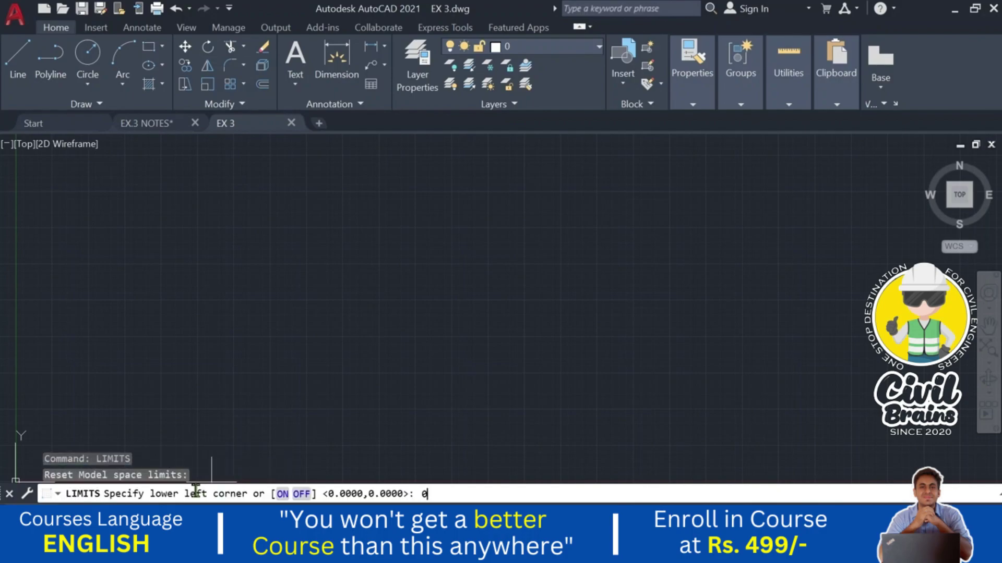
pyautogui.press('Return')
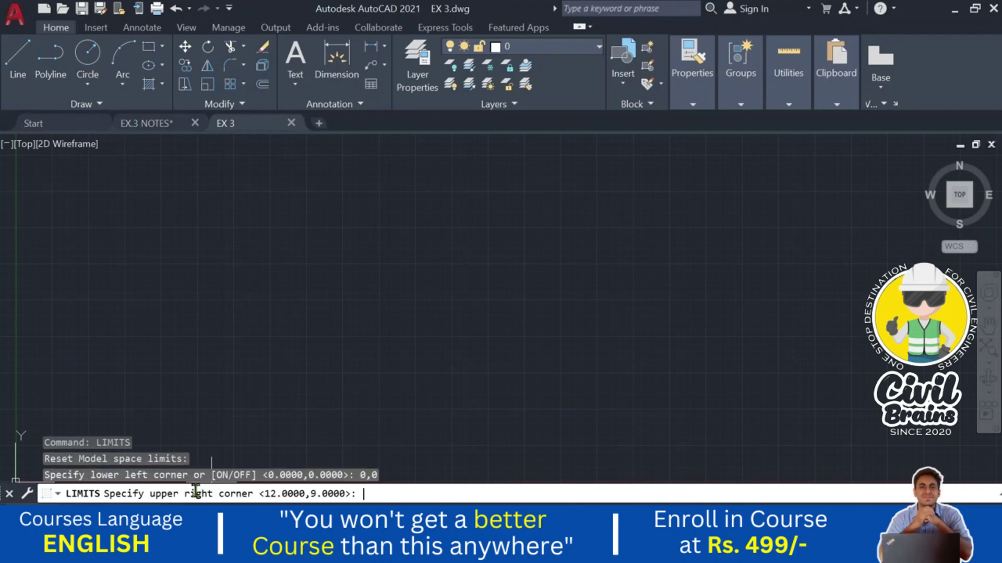
pyautogui.write('75,75')
pyautogui.press('Return')
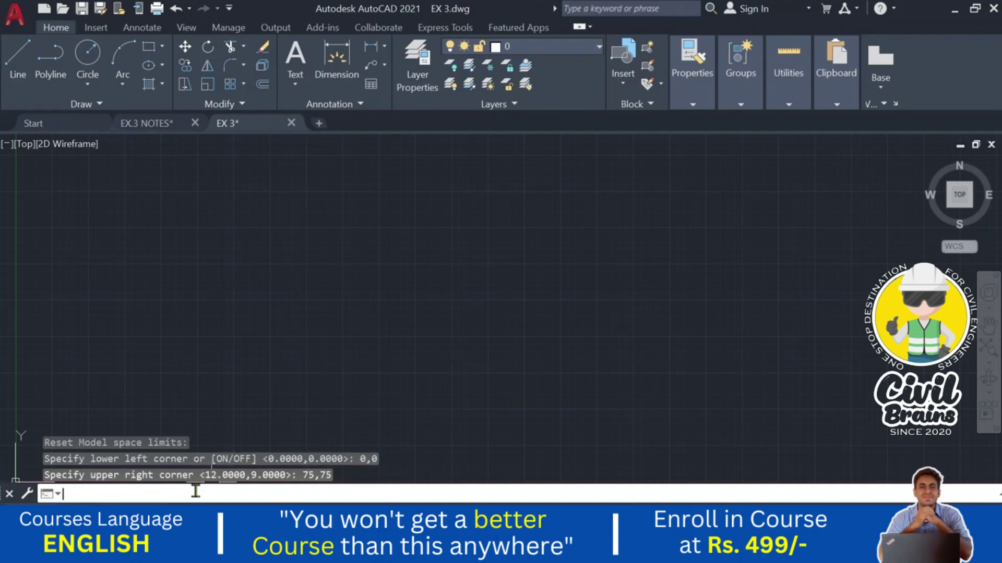
pyautogui.write('REC')
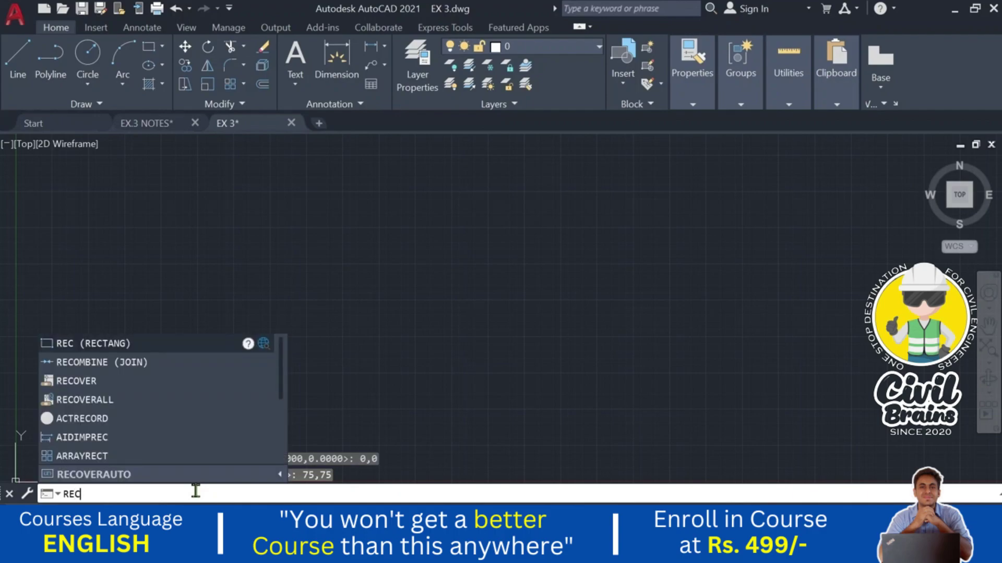
# - Draw a rectangle from 0,0 with 7575 as the other corner, then Zoom All
pyautogui.press('Return')
pyautogui.write('0,0')
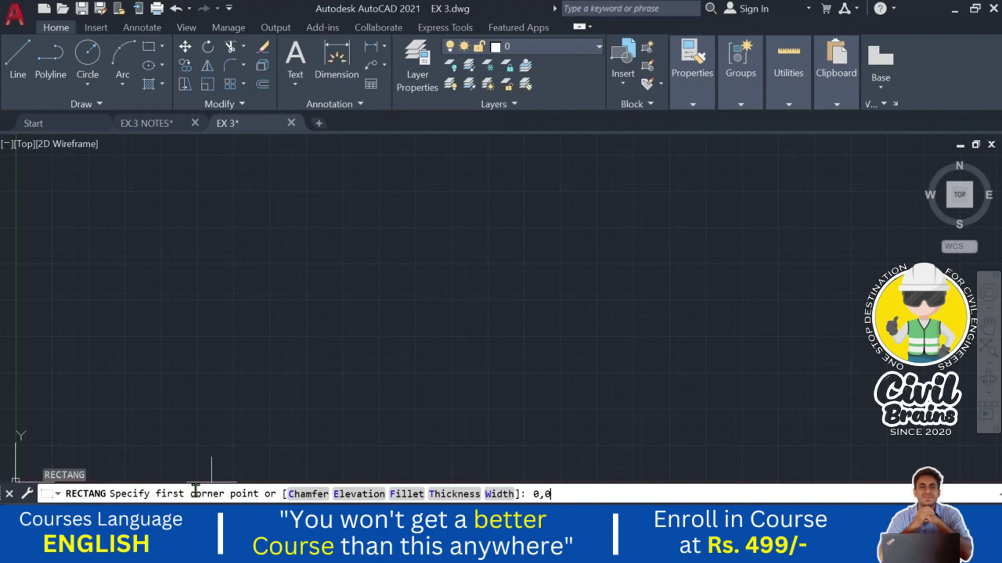
pyautogui.press('Return')
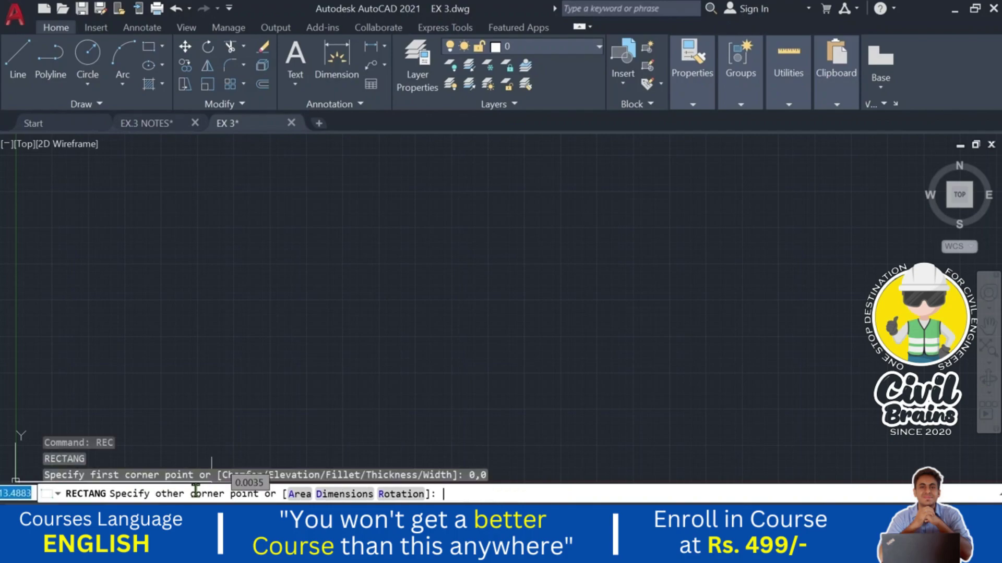
pyautogui.write('7')
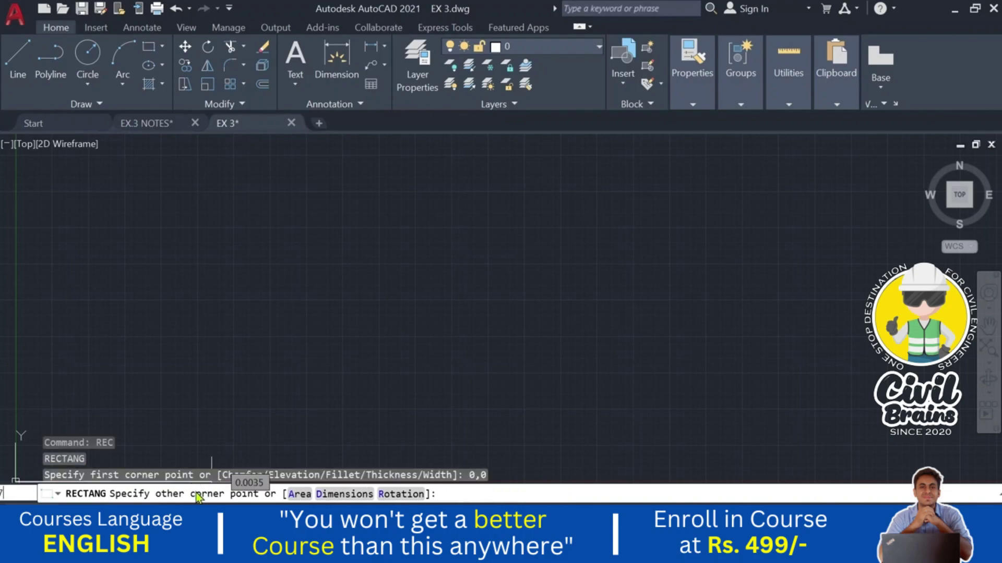
pyautogui.write('5')
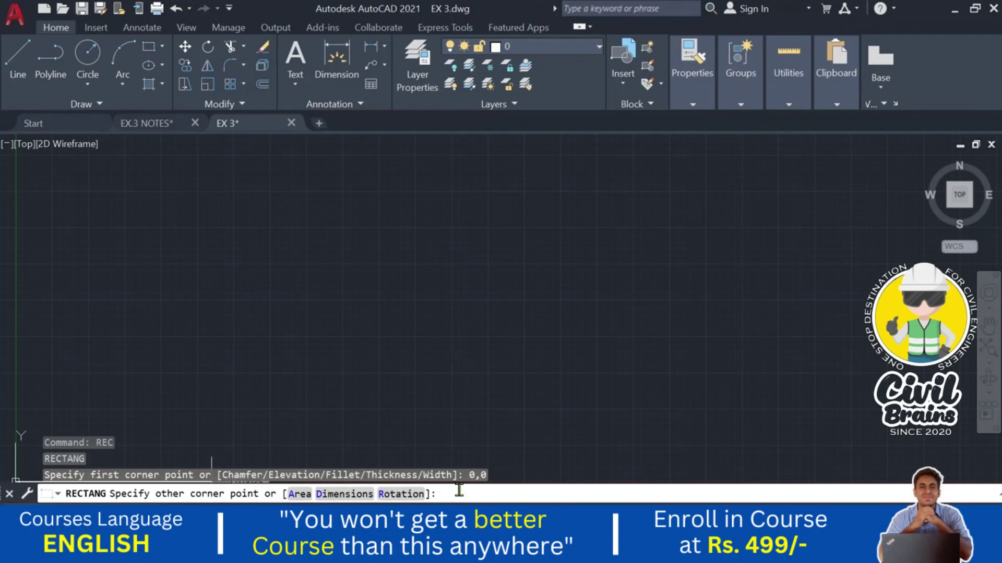
pyautogui.write('7')
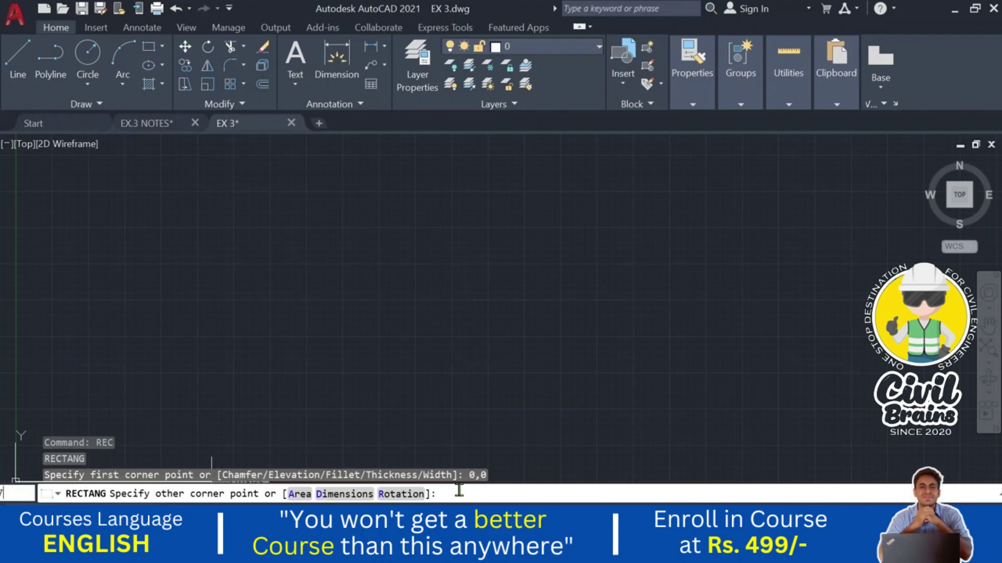
pyautogui.write('5')
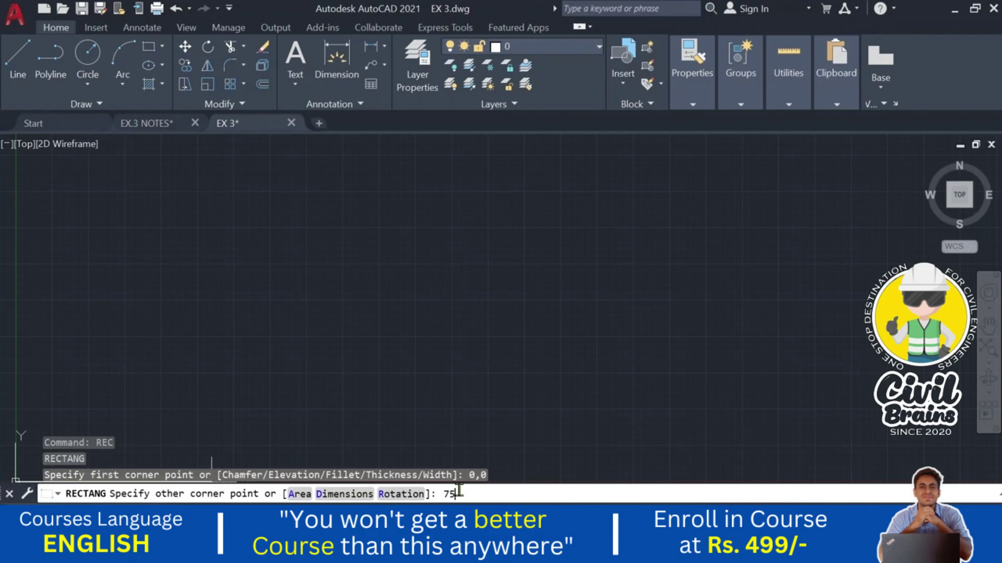
pyautogui.press('Return')
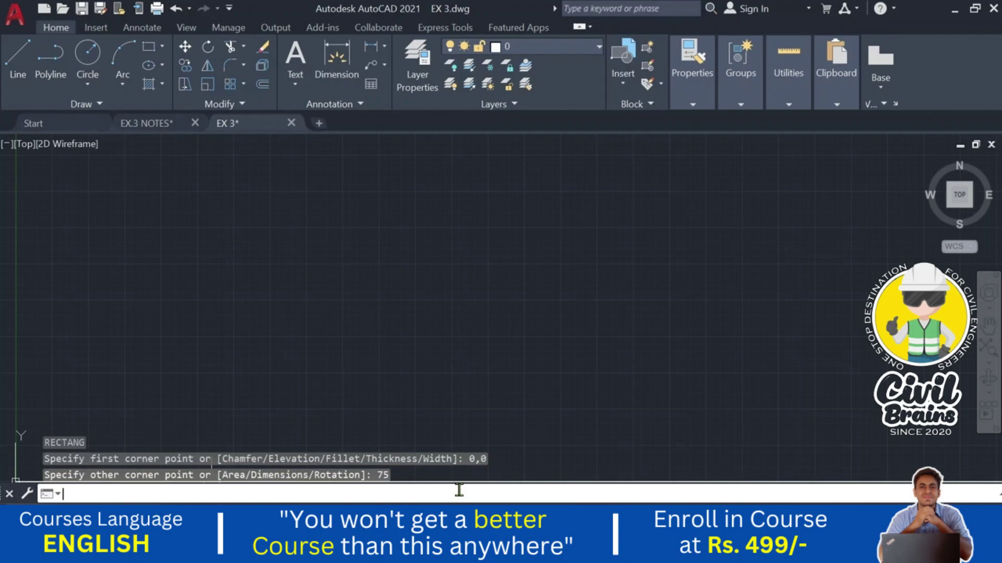
pyautogui.write('z')
pyautogui.press('Return')
pyautogui.write('A')
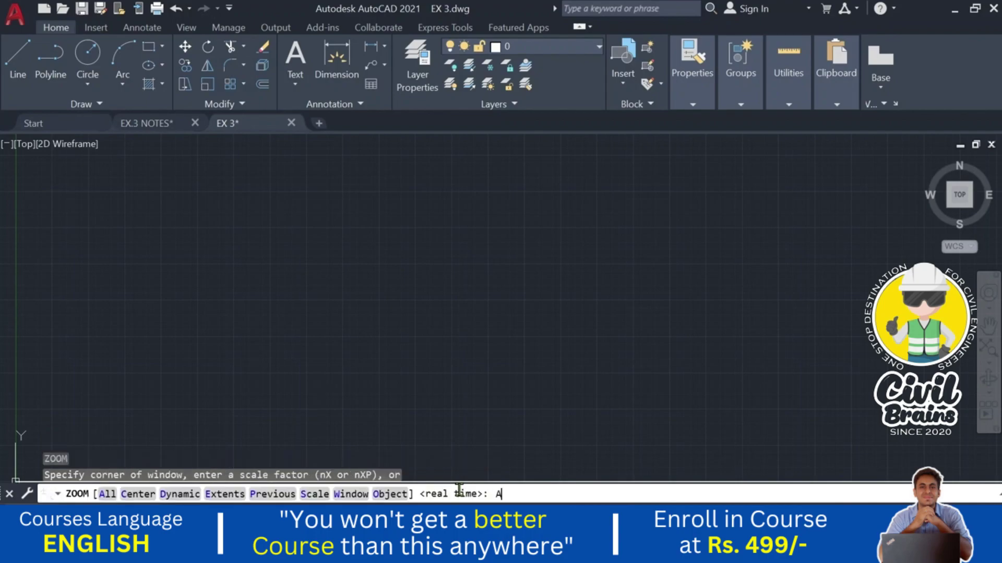
pyautogui.press('Return')
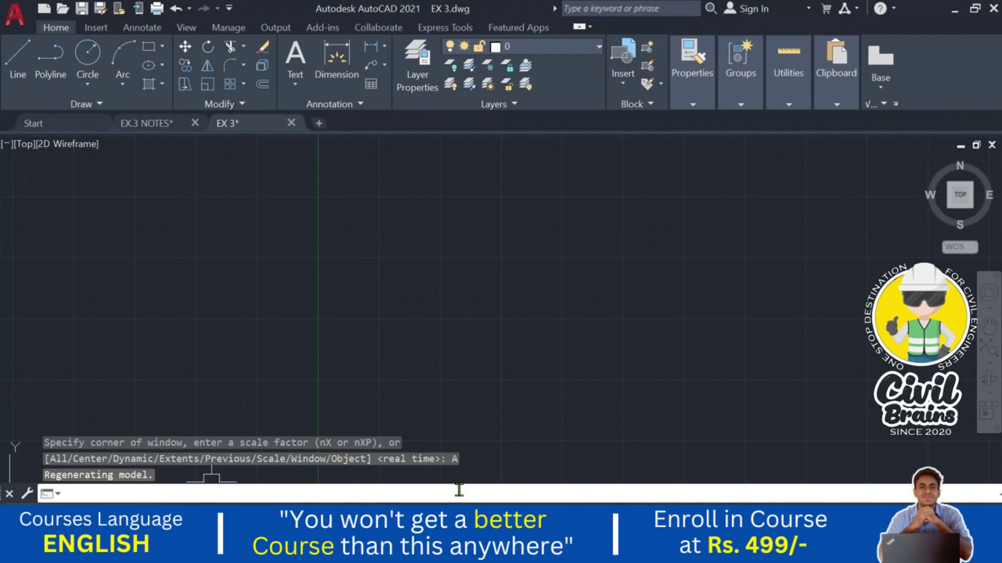
# - Redraw the rectangle from 0,0 with 7575 again and Zoom All to check it
pyautogui.write('RE')
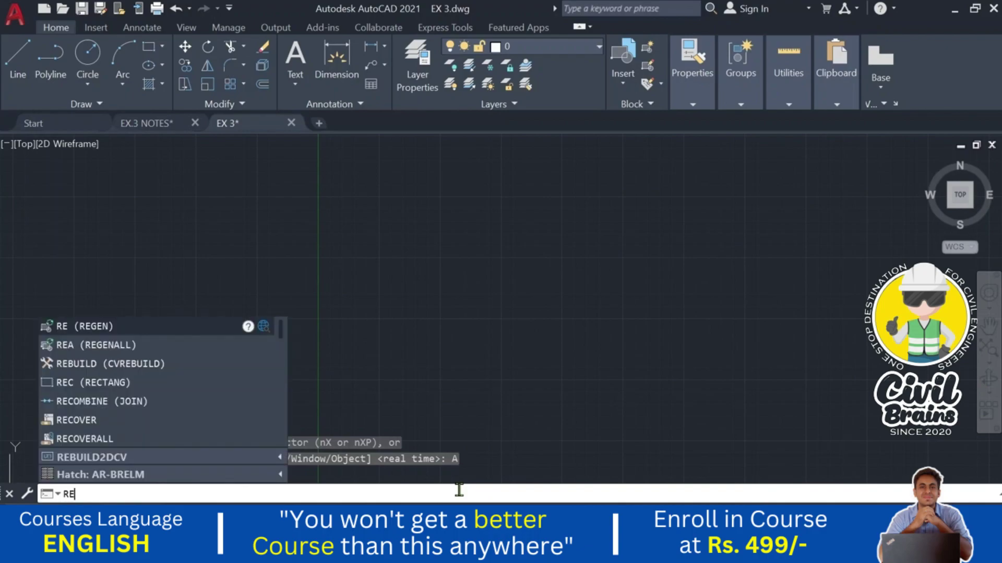
pyautogui.write('C')
pyautogui.press('Return')
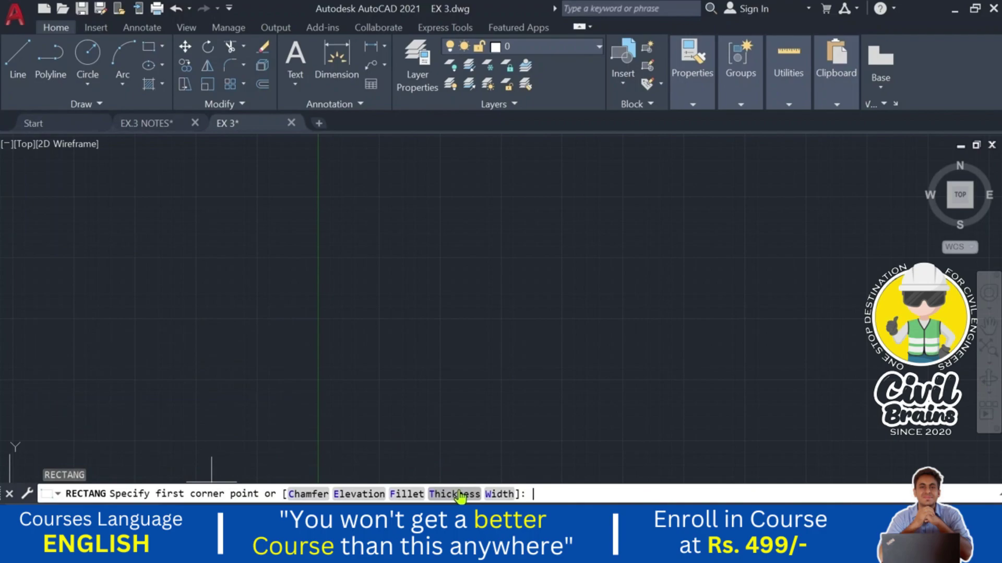
pyautogui.write('0,0')
pyautogui.press('Return')
pyautogui.write('75')
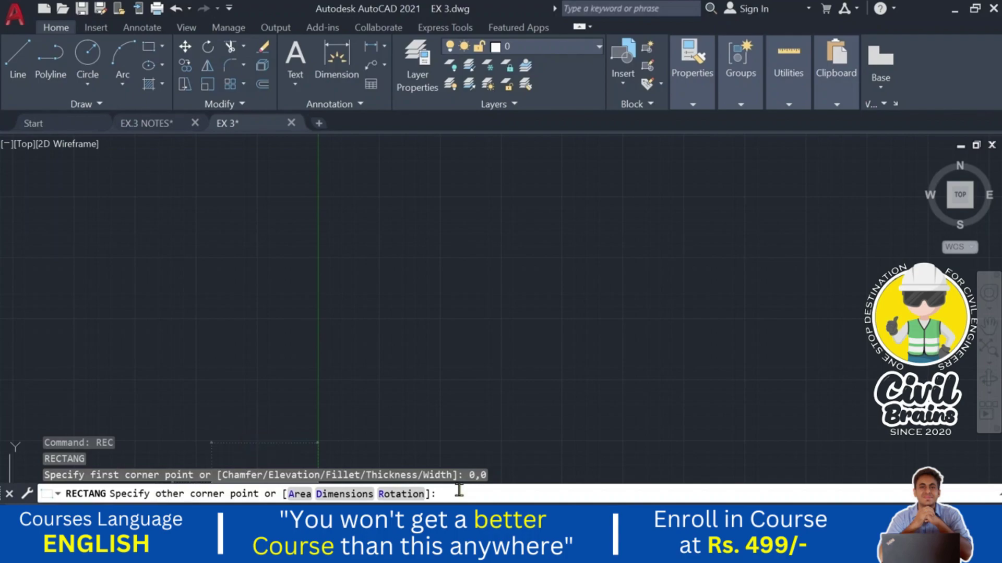
pyautogui.write('75')
pyautogui.press('Return')
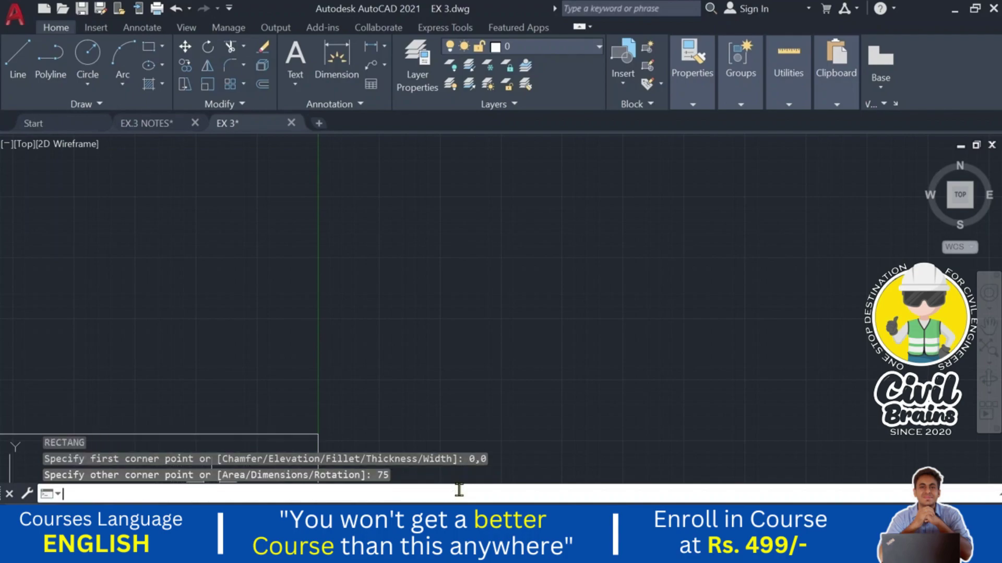
pyautogui.write('z')
pyautogui.press('Return')
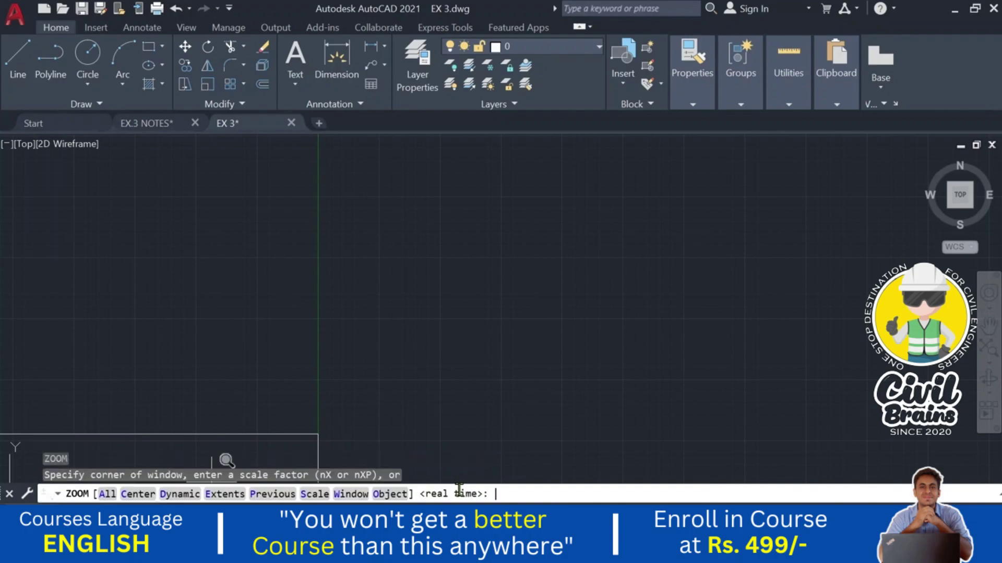
pyautogui.write('a')
pyautogui.press('Return')
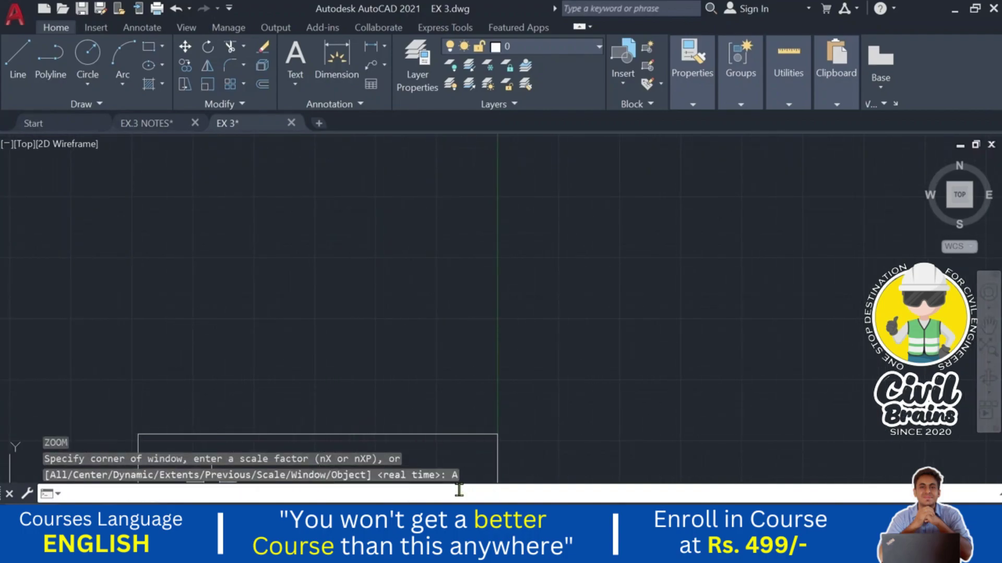
pyautogui.scroll(-4, 501, 253)
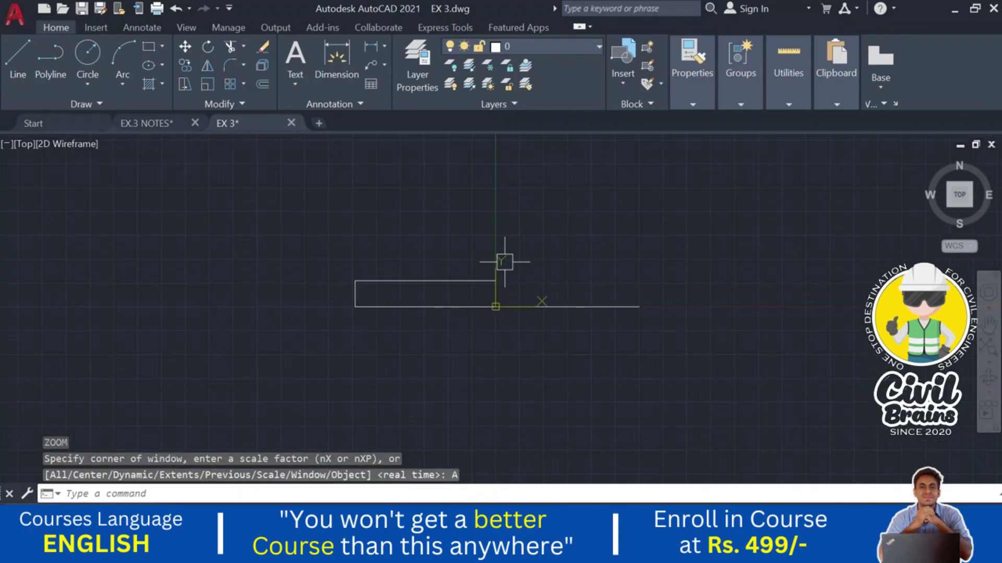
pyautogui.scroll(2, 488, 325)
# - Erase the flat rectangle and stray line with a crossing selection, then restart RECTANG
pyautogui.click(587, 369)
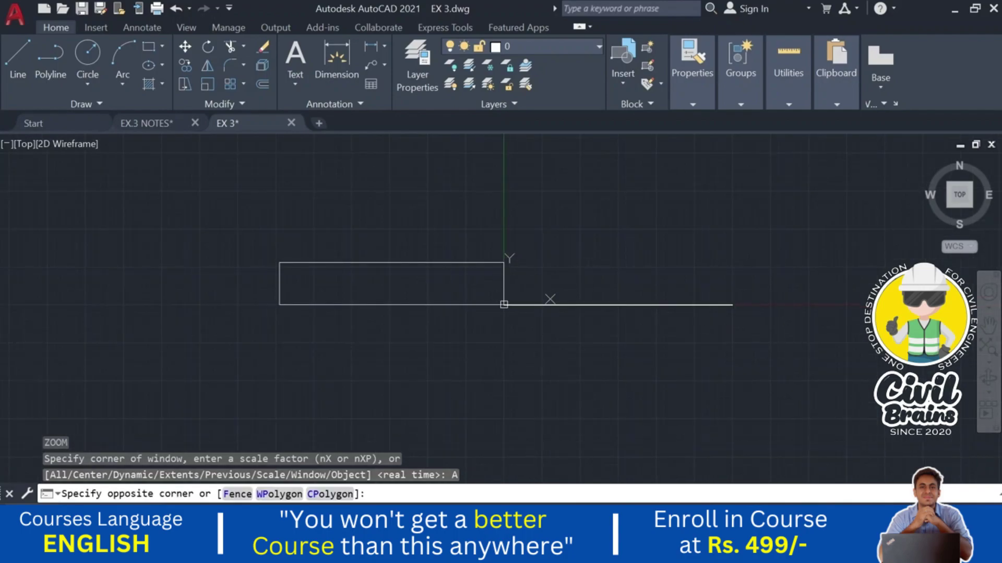
pyautogui.click(223, 203)
pyautogui.press('Delete')
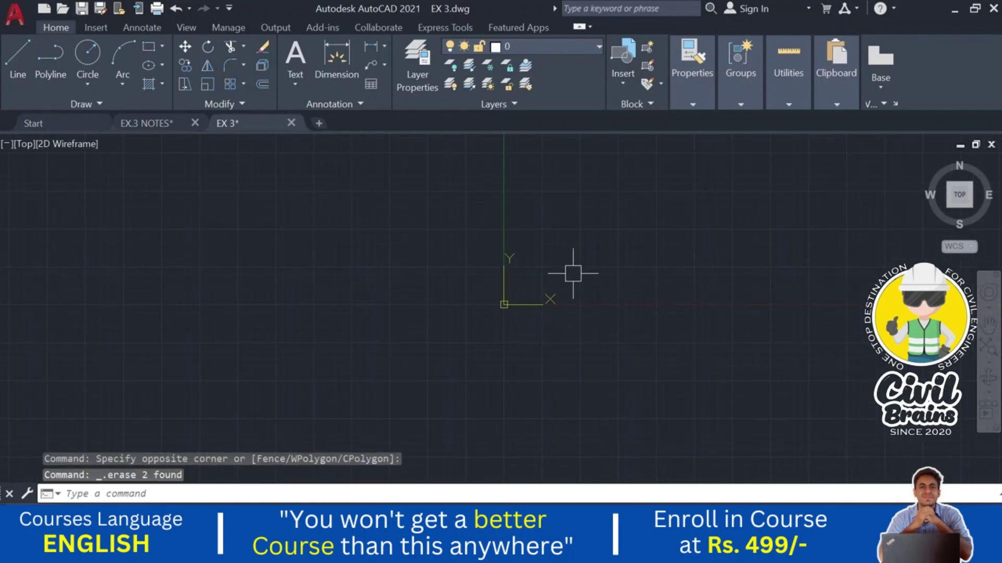
pyautogui.moveTo(575, 272); pyautogui.dragTo(360, 356, button='middle')
pyautogui.write('REC')
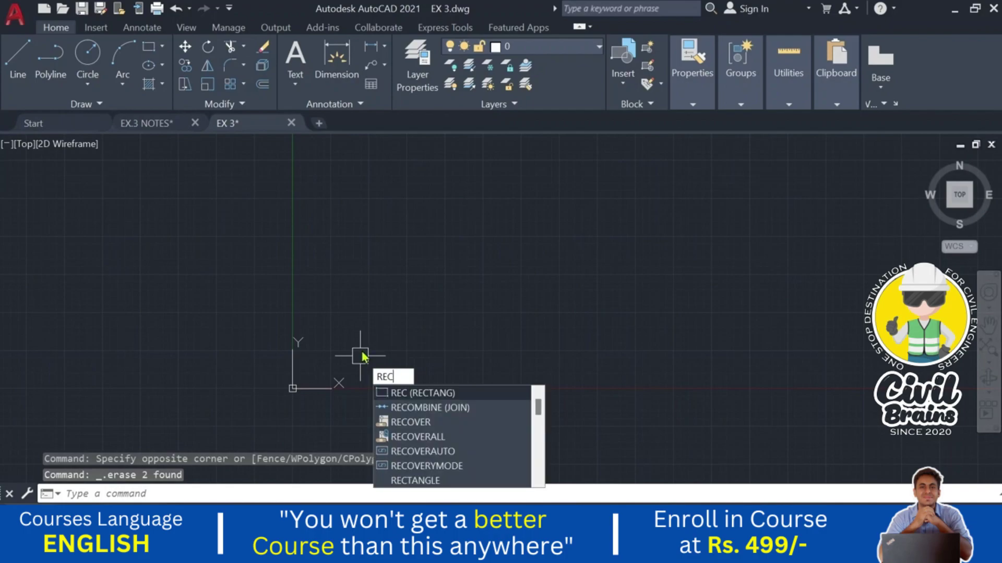
pyautogui.press('Return')
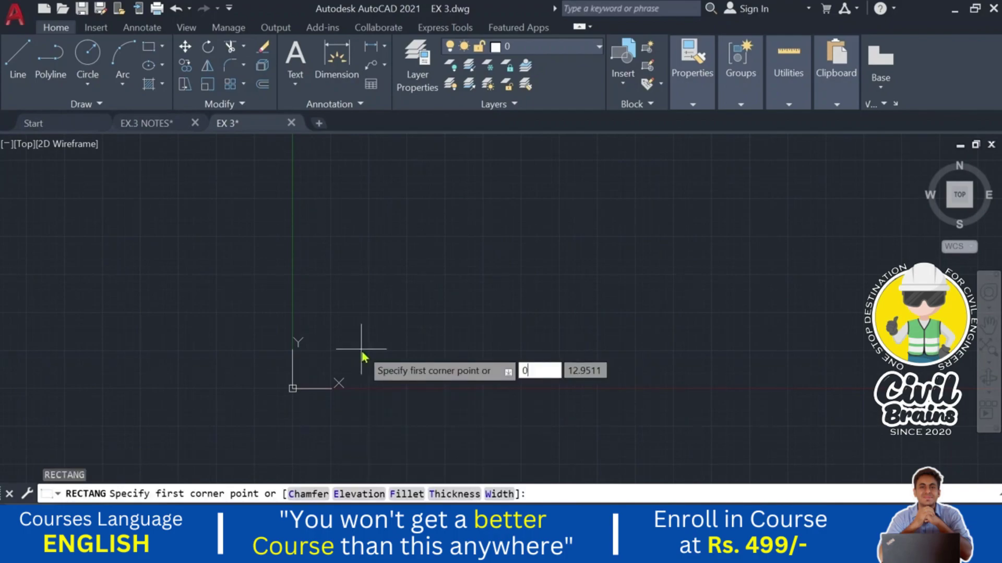
# - Draw a 75 by 75 square with its first corner at 0,0
pyautogui.write('0,0')
pyautogui.press('Return')
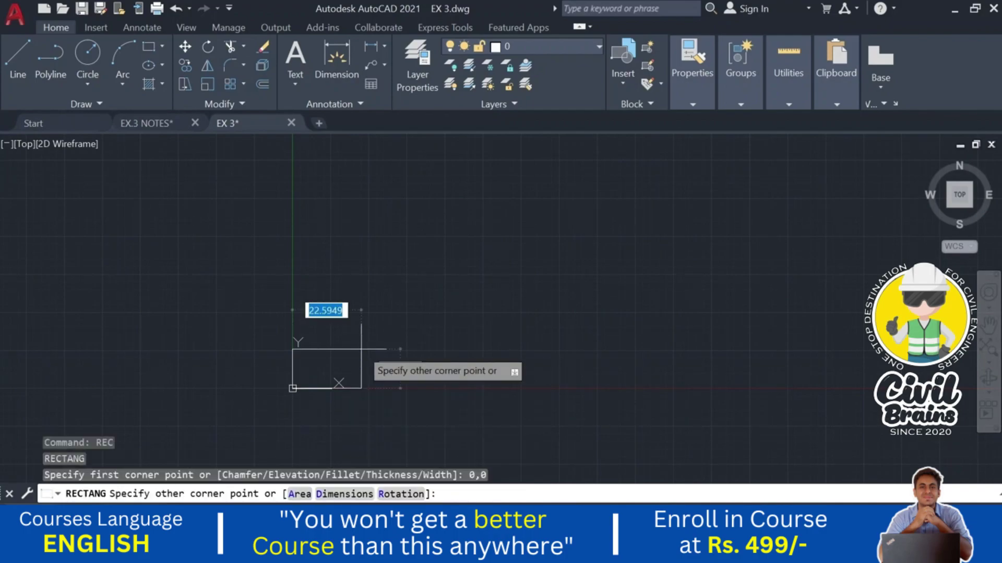
pyautogui.write('75')
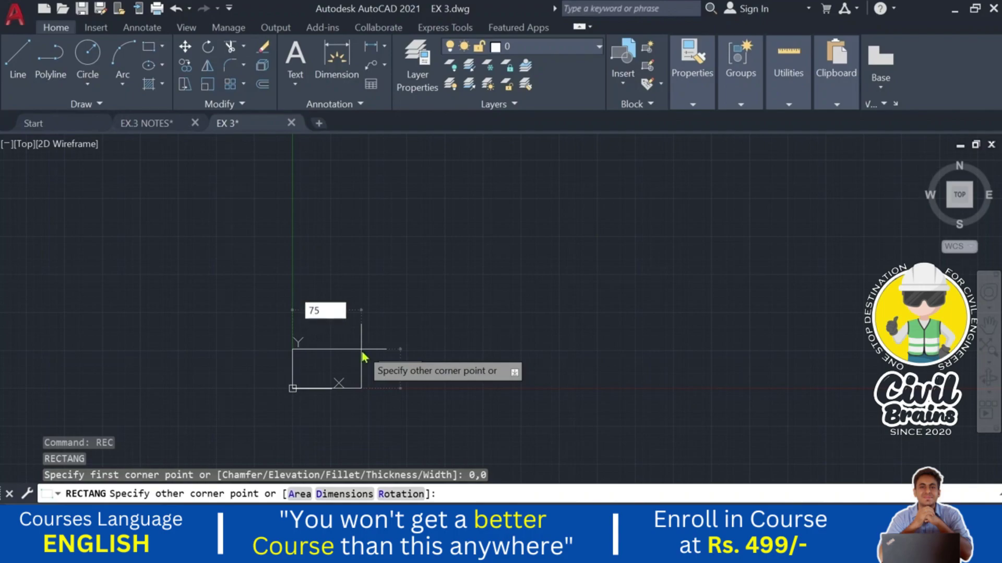
pyautogui.press('Tab')
pyautogui.write('75')
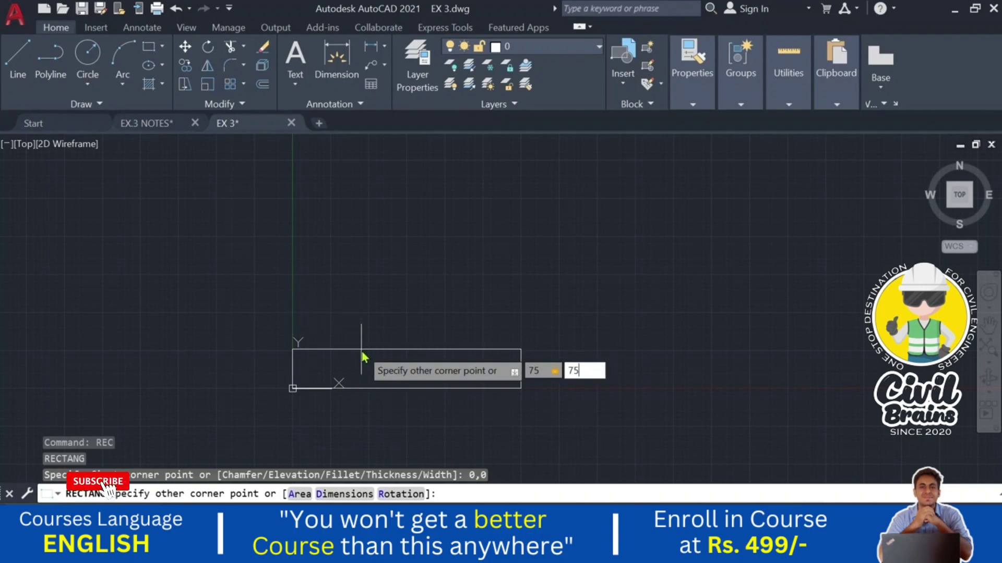
pyautogui.press('Return')
# - Zoom All and centre the square, then switch to the EX.3 NOTES drawing
pyautogui.write('z')
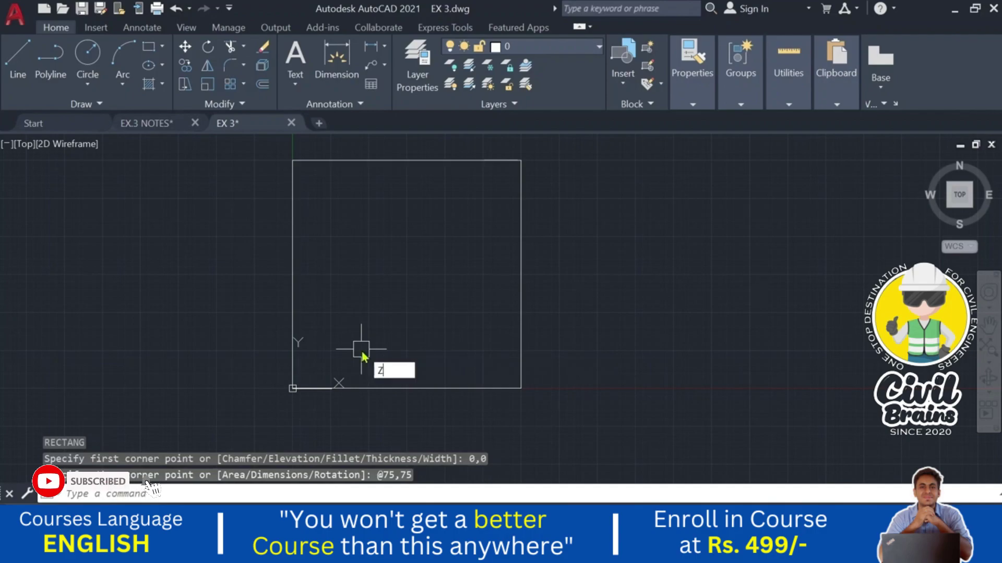
pyautogui.press('Return')
pyautogui.press('Return')
pyautogui.scroll(1, 376, 329)
pyautogui.write('A')
pyautogui.press('Return')
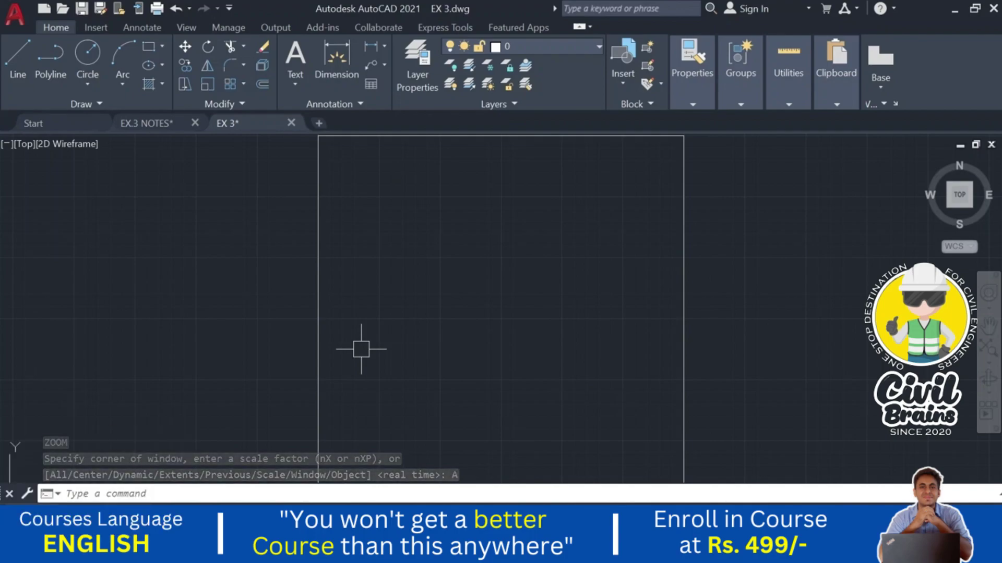
pyautogui.moveTo(376, 317); pyautogui.dragTo(345, 370, button='middle')
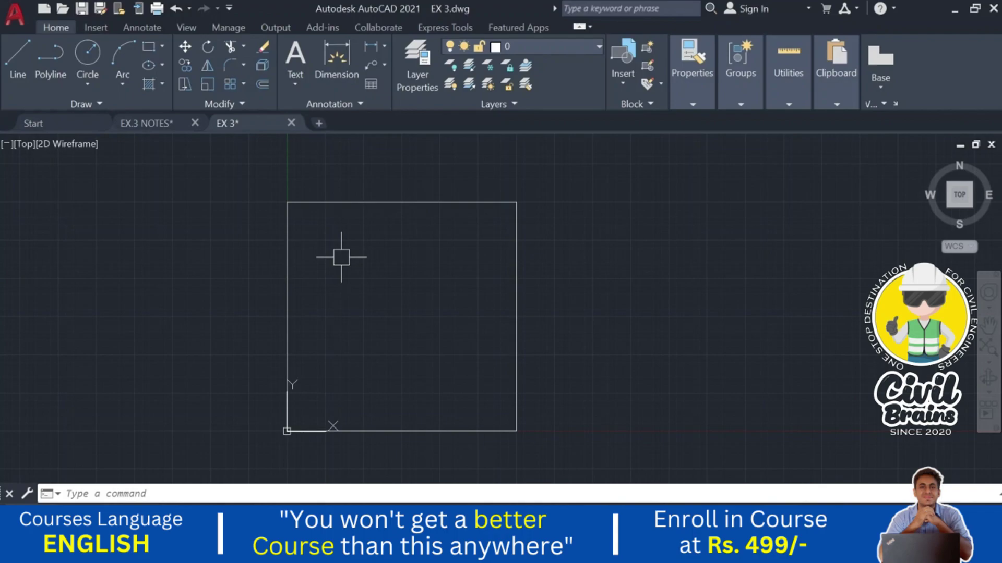
pyautogui.moveTo(341, 257); pyautogui.dragTo(392, 235, button='middle')
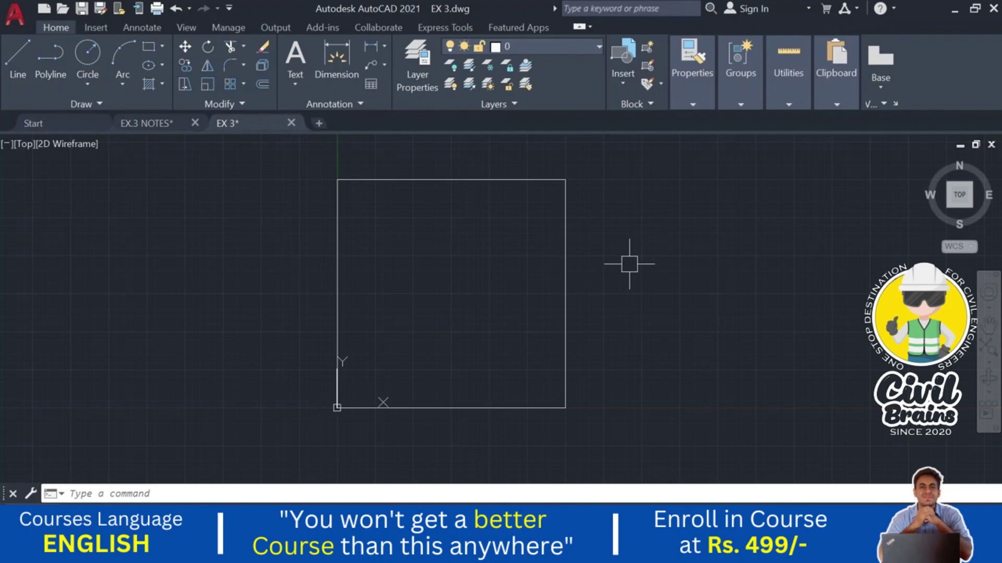
pyautogui.click(153, 125)
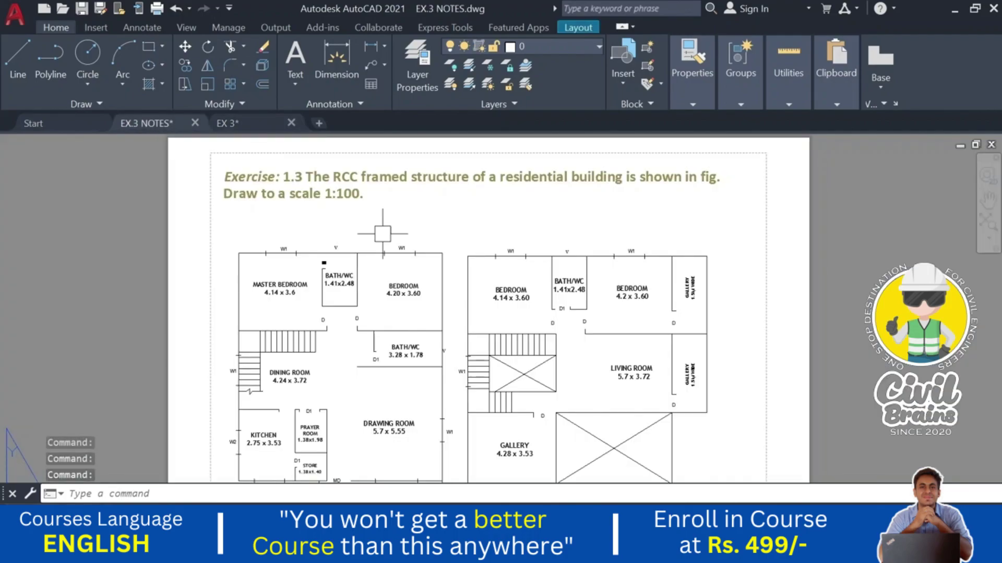
pyautogui.moveTo(694, 307); pyautogui.dragTo(738, 302, button='middle')
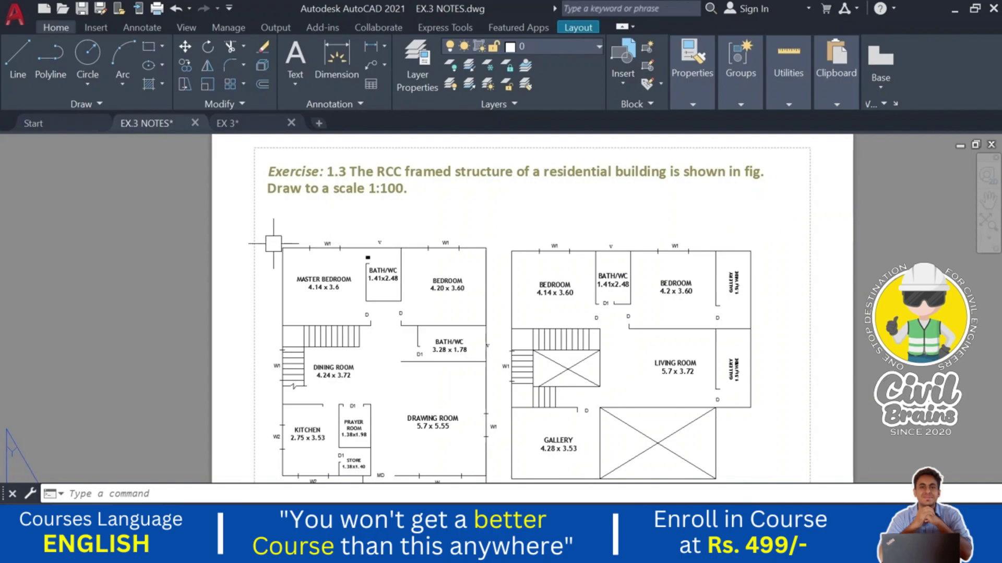
pyautogui.moveTo(480, 370); pyautogui.dragTo(484, 343, button='middle')
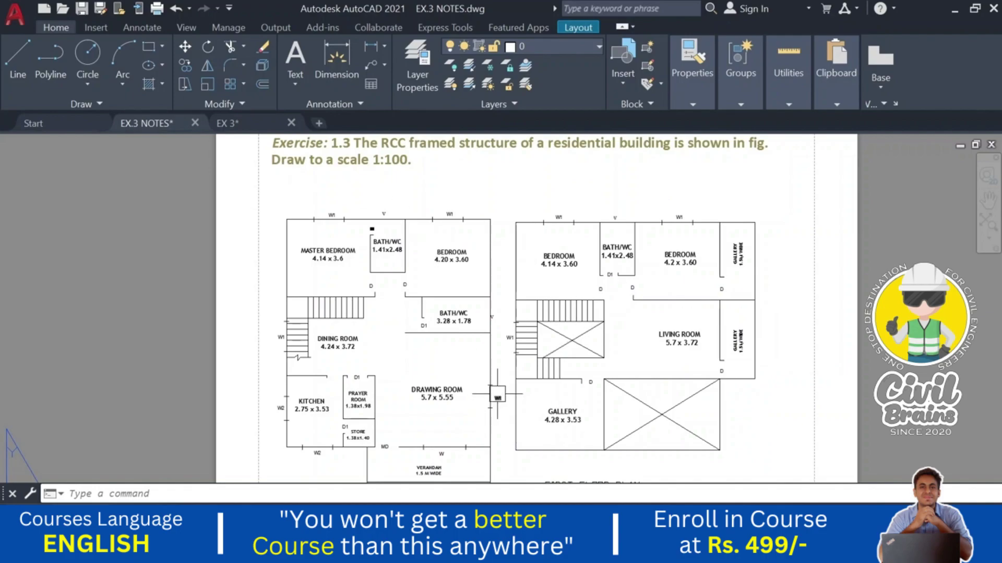
pyautogui.moveTo(496, 393); pyautogui.dragTo(494, 387, button='middle')
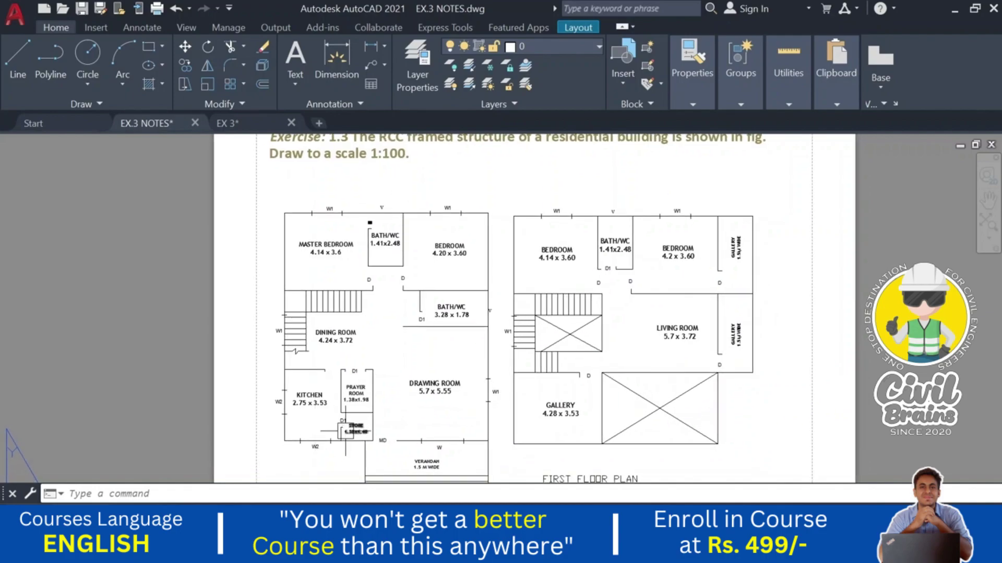
pyautogui.moveTo(315, 420); pyautogui.dragTo(281, 390, button='middle')
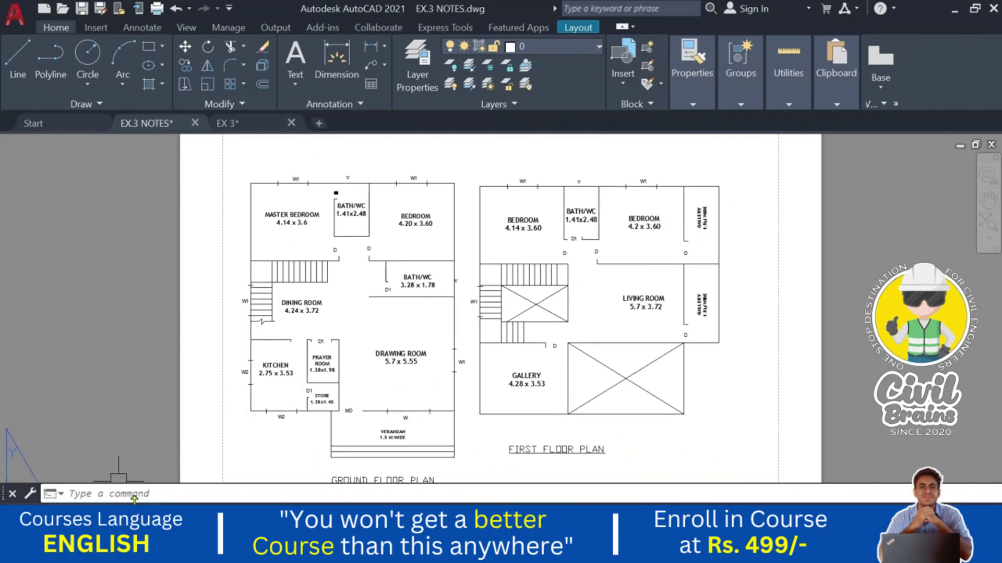
pyautogui.moveTo(133, 506)
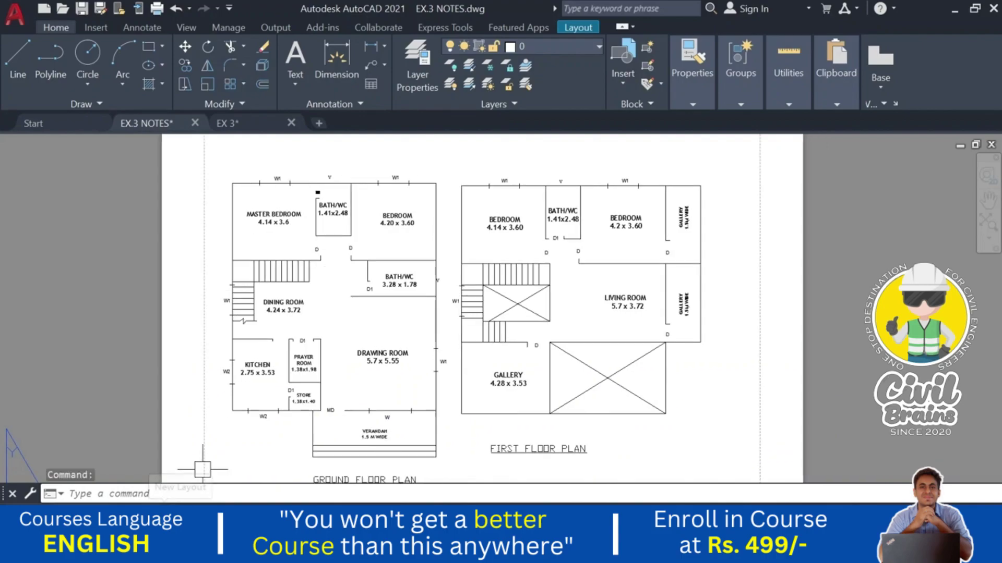
# - In the Layout2 Specifications text, enter main wall thickness 0.23 m and partition wall thickness 0.15 m
pyautogui.click(133, 505)
pyautogui.scroll(3, 344, 240)
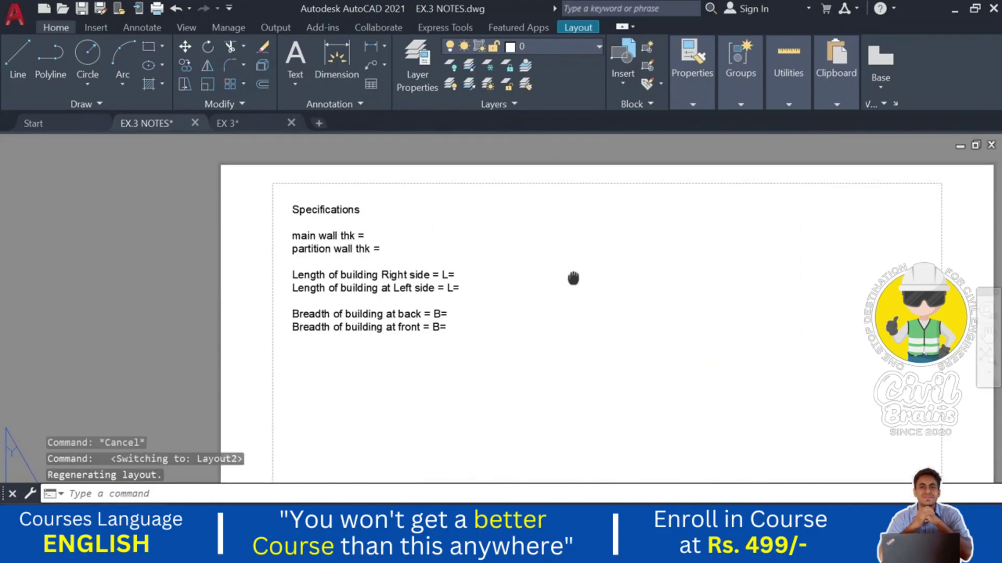
pyautogui.click(355, 236)
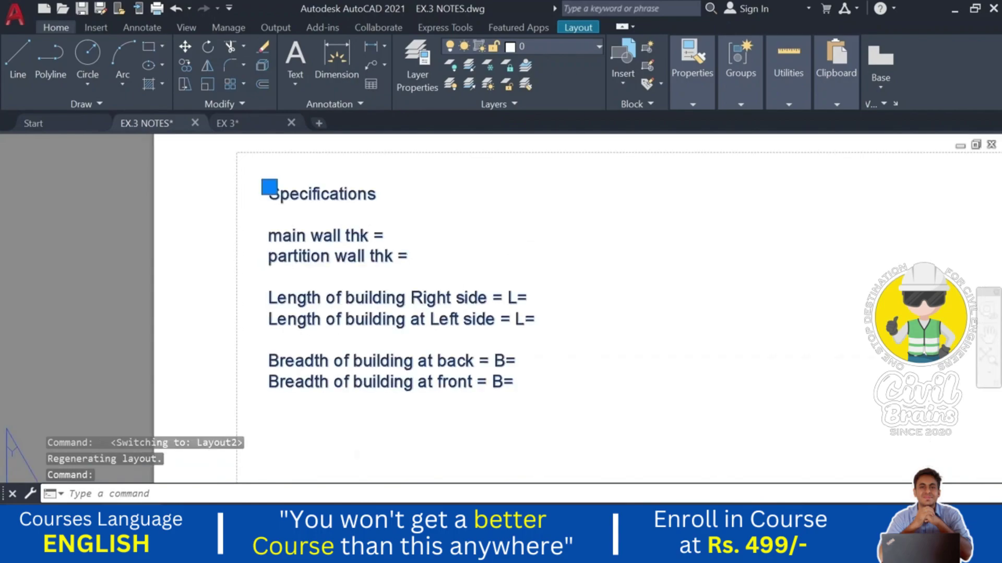
pyautogui.doubleClick(279, 236)
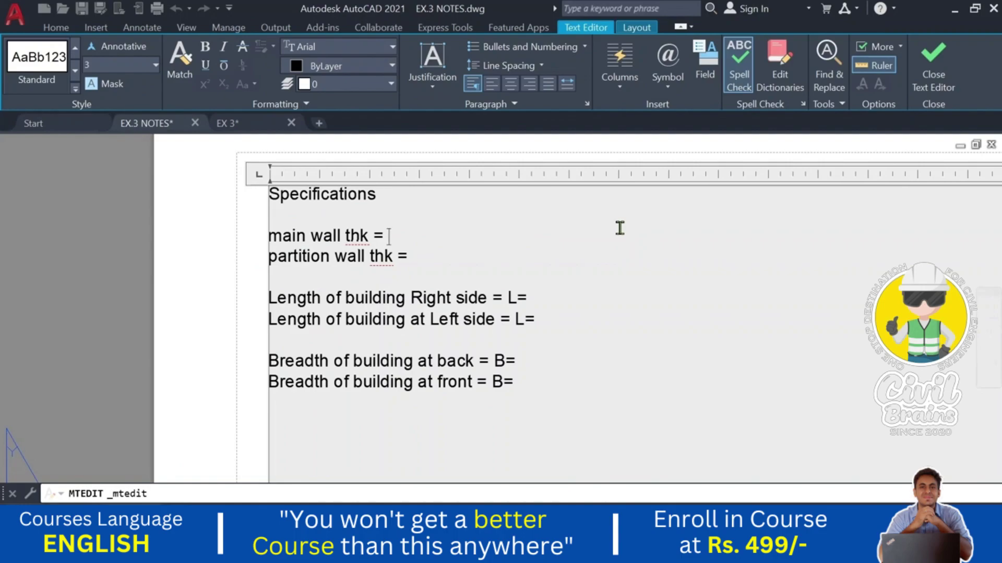
pyautogui.write('0.23 m')
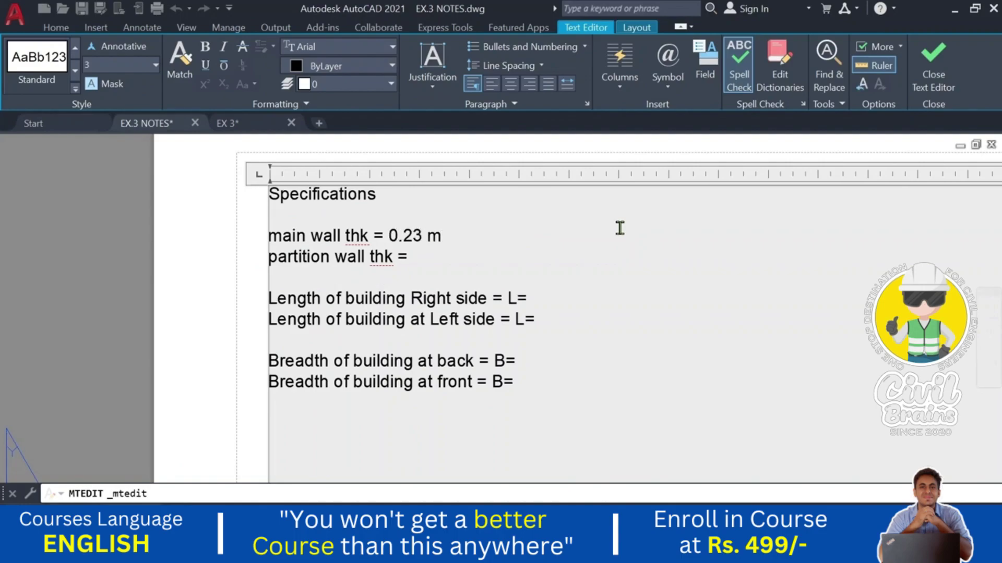
pyautogui.press('Down')
pyautogui.write('0')
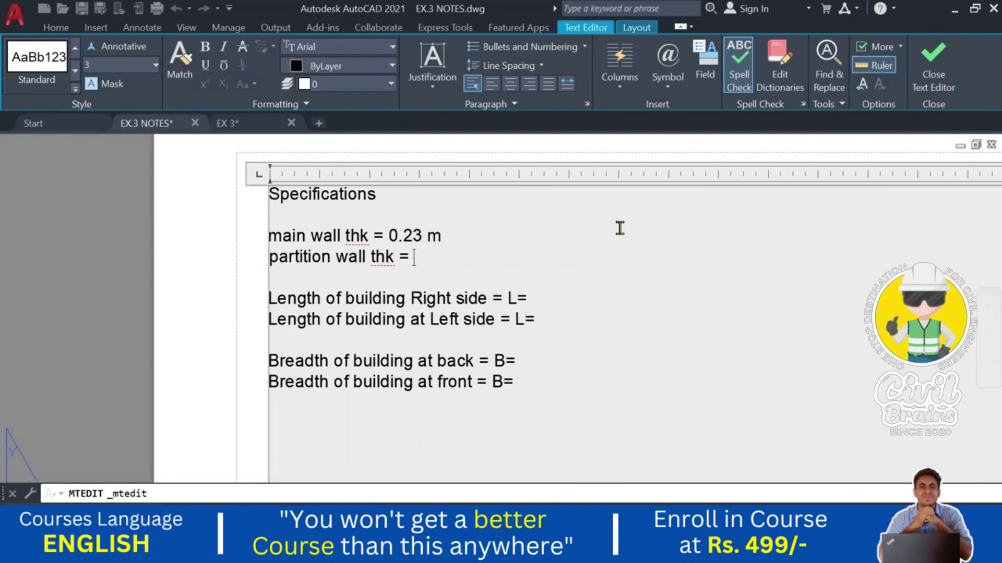
pyautogui.write('.15 m')
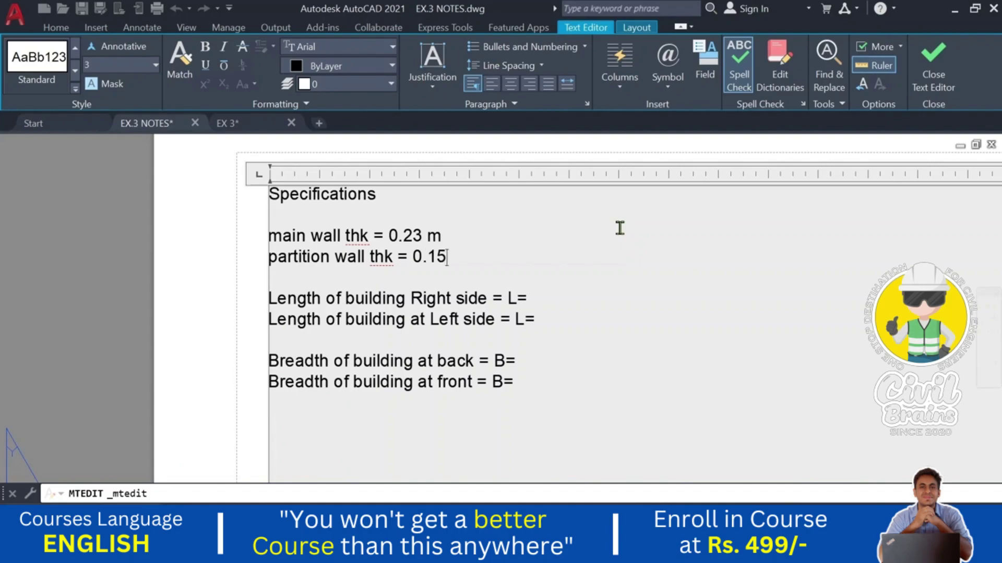
pyautogui.click(253, 258)
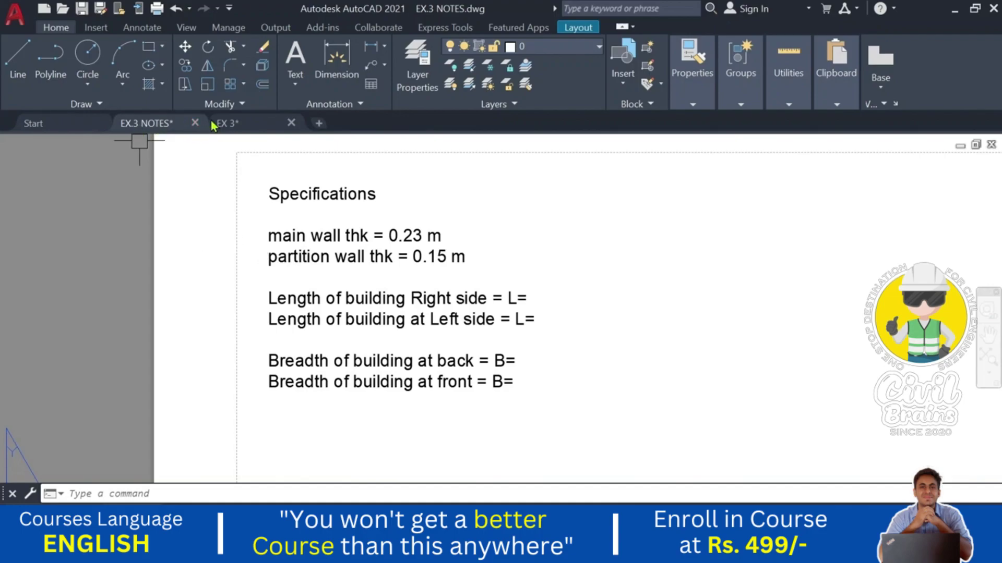
pyautogui.hotkey('ctrl', 'pagedown')
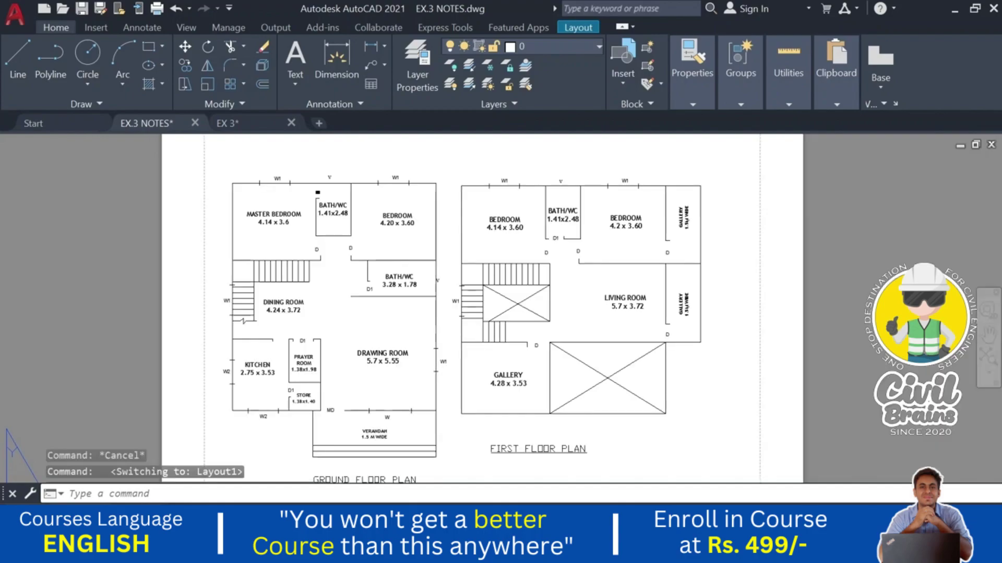
pyautogui.scroll(2, 308, 261)
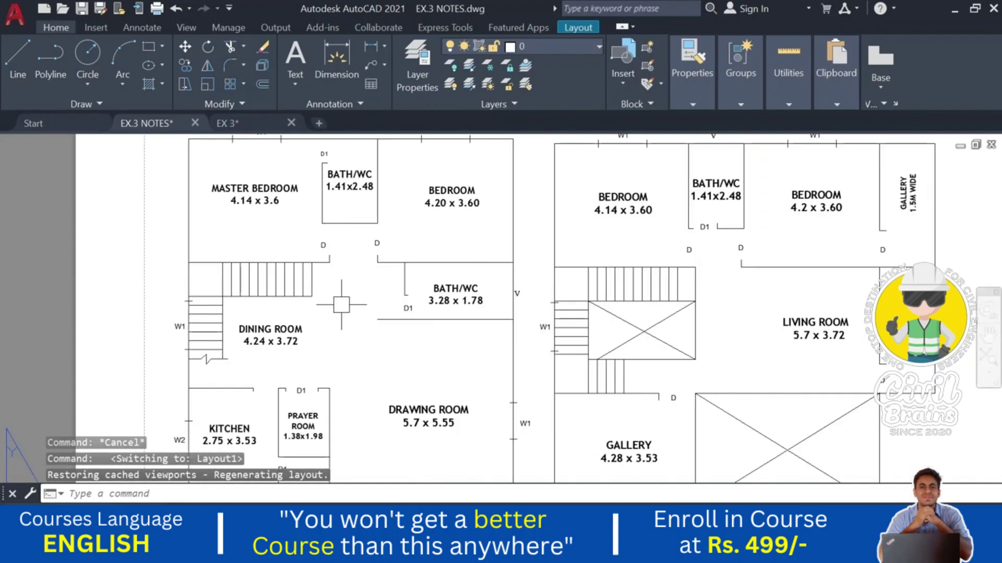
pyautogui.moveTo(340, 308); pyautogui.dragTo(340, 211, button='middle')
pyautogui.moveTo(423, 313); pyautogui.dragTo(423, 337, button='middle')
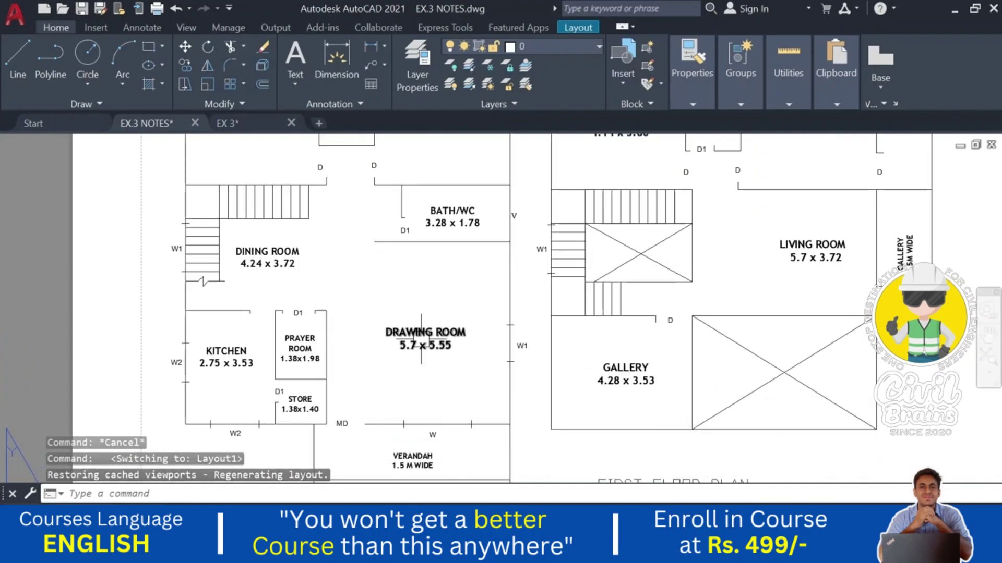
pyautogui.moveTo(443, 280); pyautogui.dragTo(421, 226, button='middle')
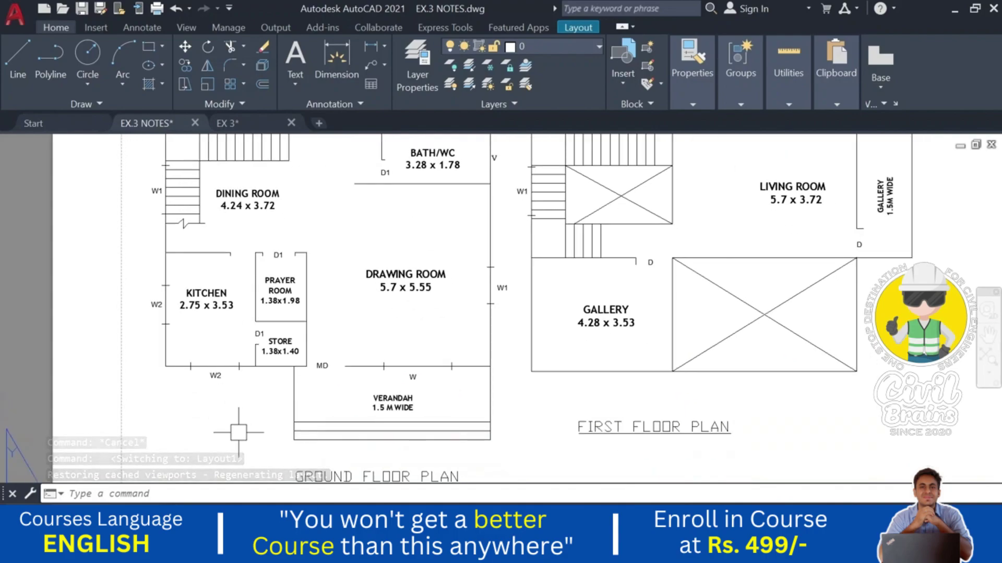
pyautogui.moveTo(322, 392); pyautogui.dragTo(291, 405, button='middle')
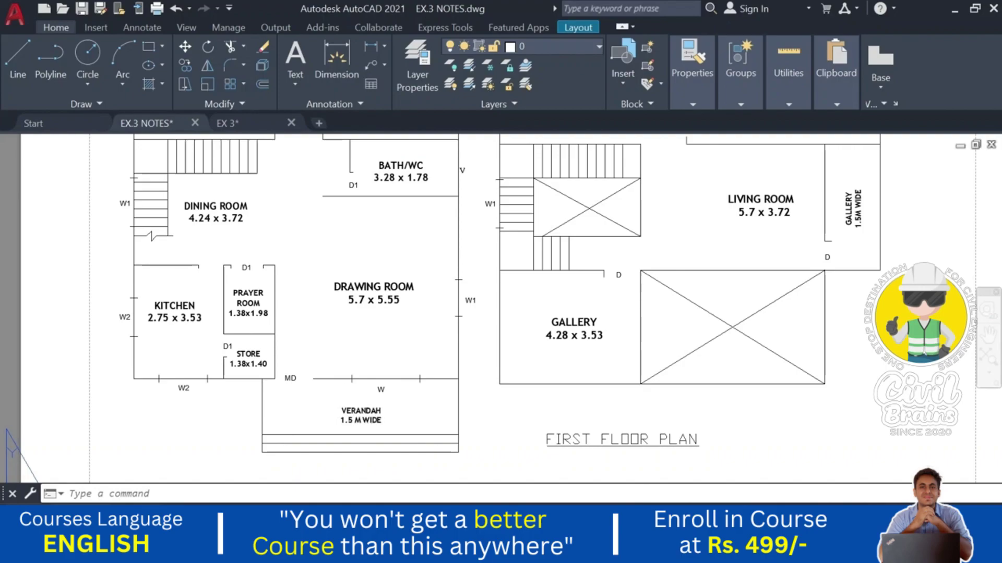
pyautogui.moveTo(350, 466); pyautogui.dragTo(336, 458, button='middle')
pyautogui.moveTo(301, 374); pyautogui.dragTo(306, 391, button='middle')
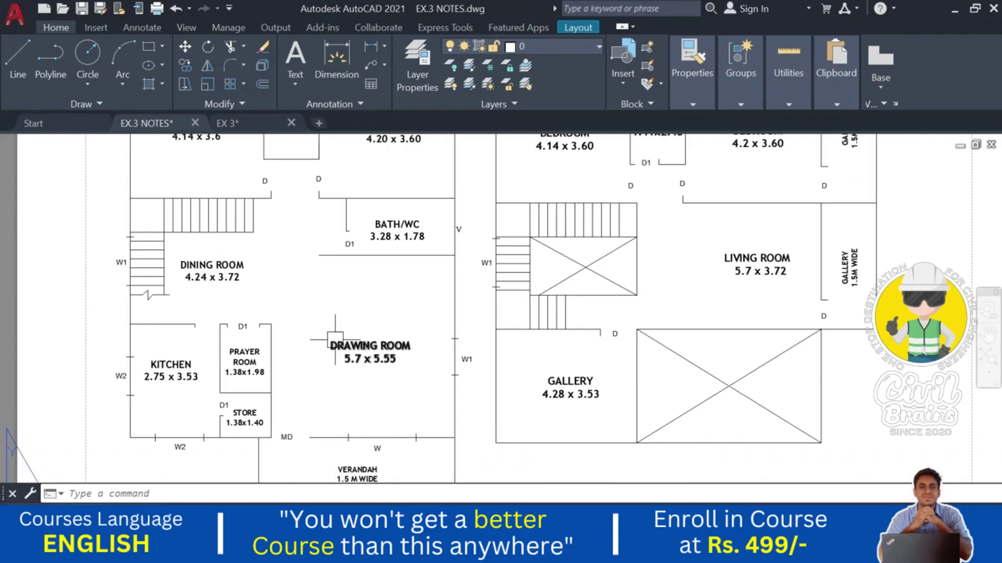
pyautogui.moveTo(336, 348); pyautogui.dragTo(341, 354, button='middle')
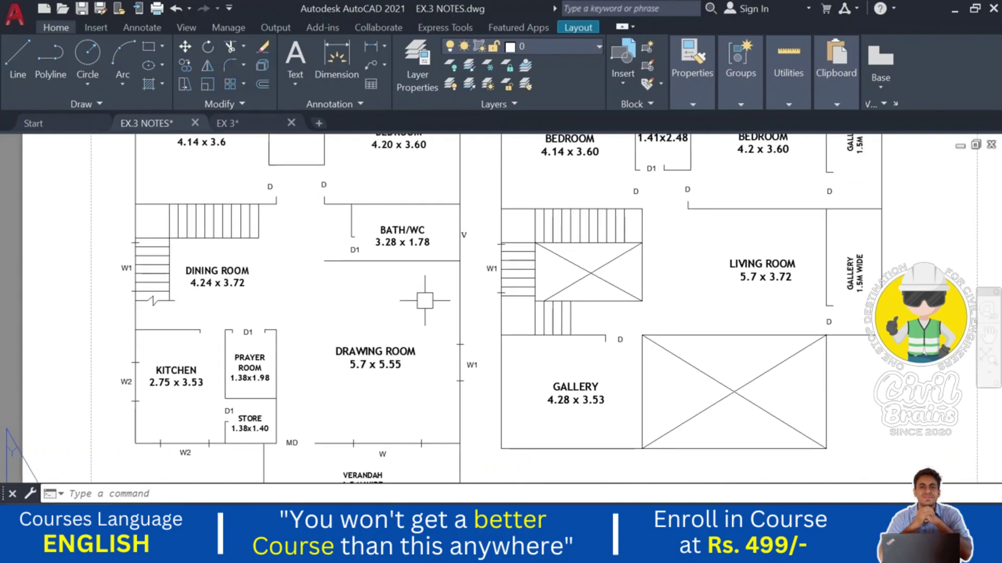
pyautogui.moveTo(391, 412)
pyautogui.mouseDown(button='middle')
pyautogui.moveTo(390, 421)
pyautogui.moveTo(411, 417)
pyautogui.mouseUp(button='middle')
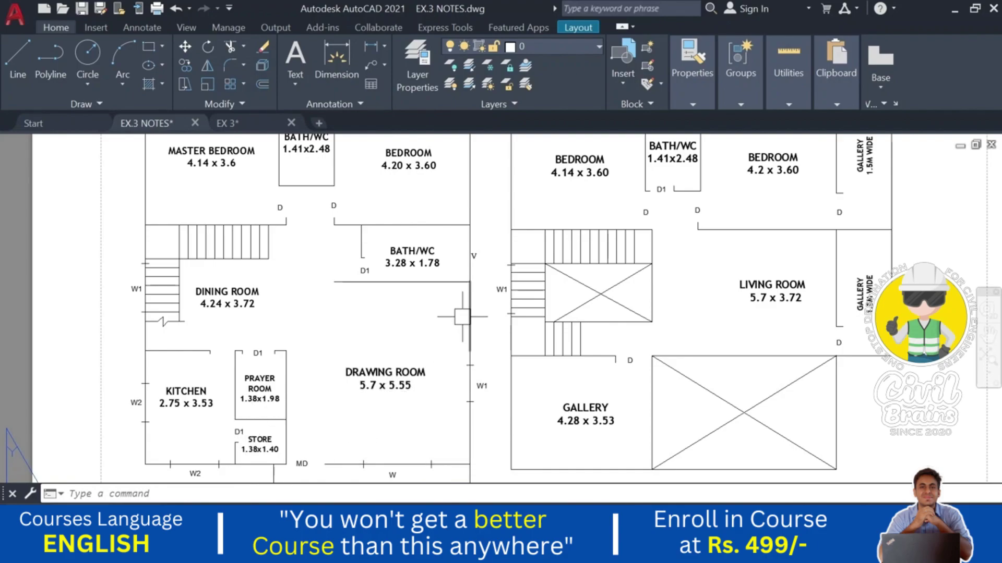
pyautogui.moveTo(364, 424); pyautogui.dragTo(364, 405, button='middle')
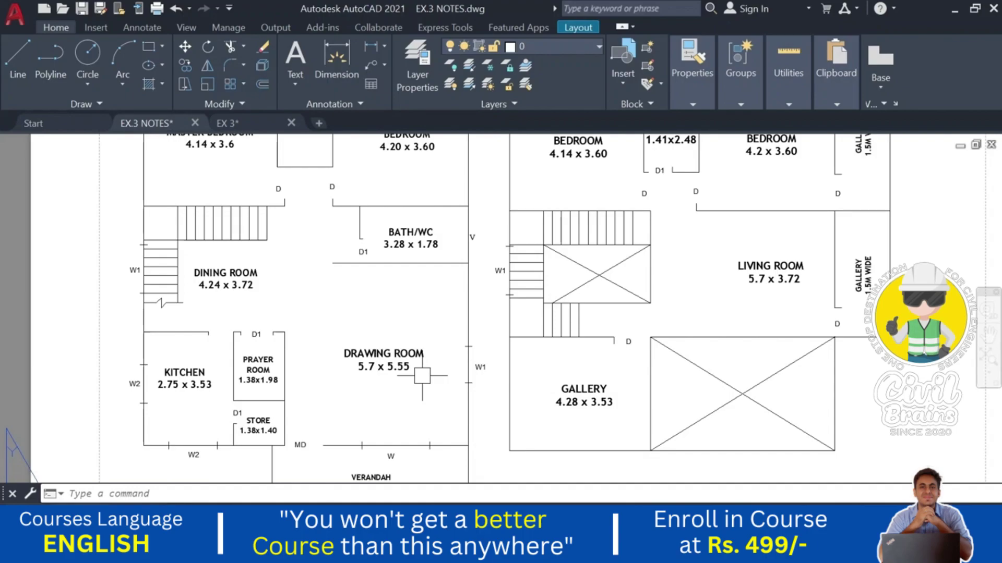
pyautogui.moveTo(367, 405); pyautogui.dragTo(364, 430, button='middle')
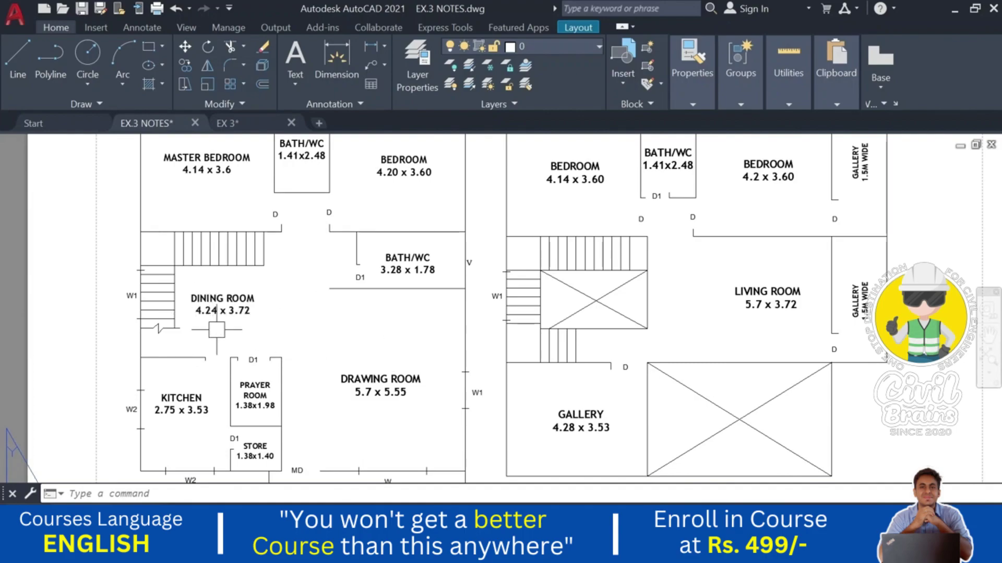
pyautogui.moveTo(271, 328); pyautogui.dragTo(352, 306, button='middle')
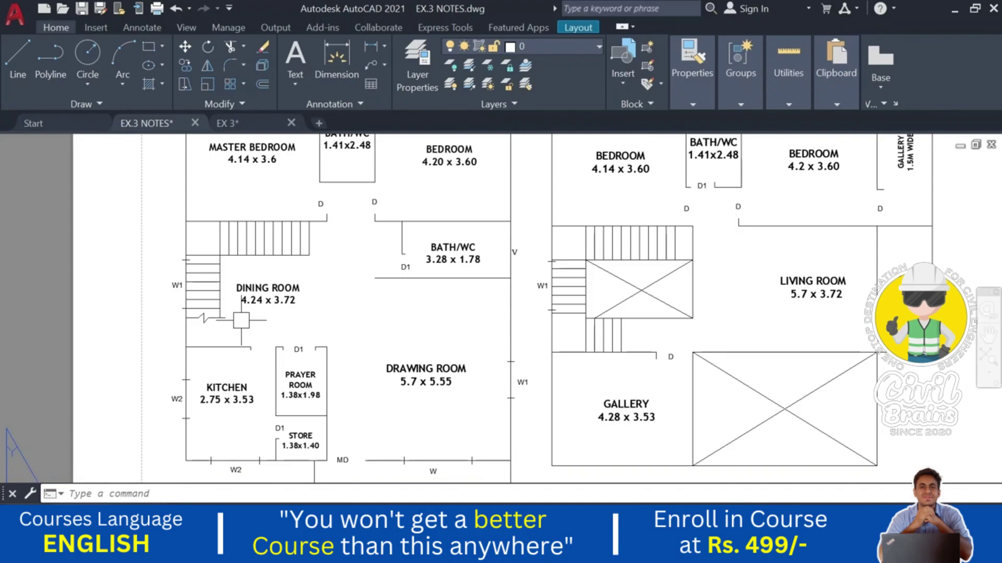
pyautogui.moveTo(310, 316); pyautogui.dragTo(280, 285, button='middle')
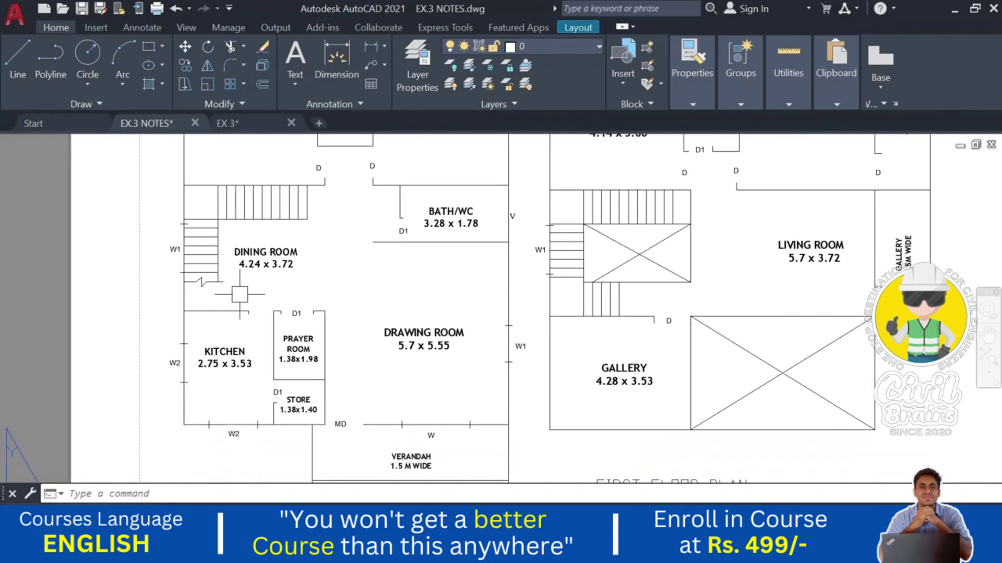
pyautogui.moveTo(229, 352); pyautogui.dragTo(236, 313, button='middle')
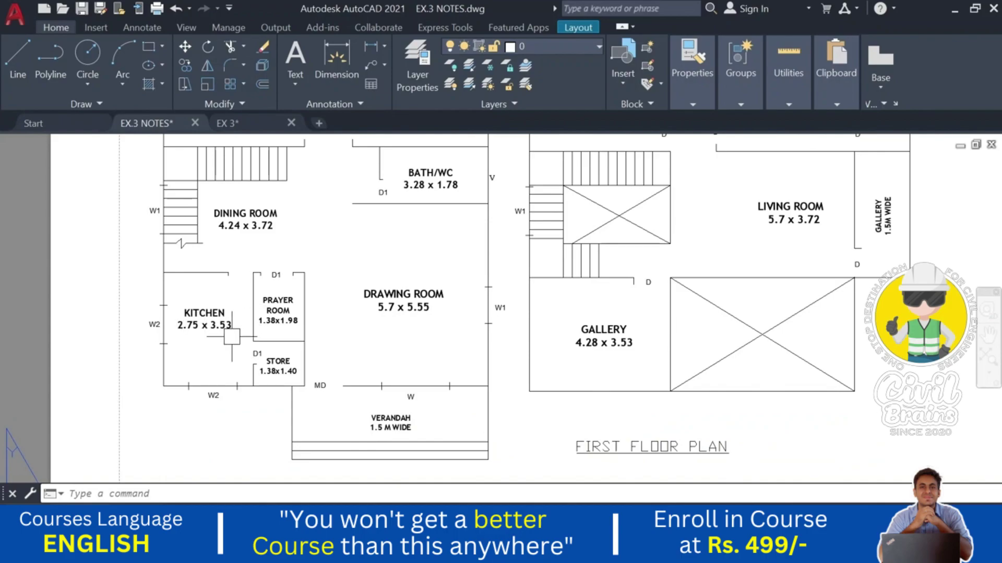
pyautogui.moveTo(232, 337); pyautogui.dragTo(207, 319, button='middle')
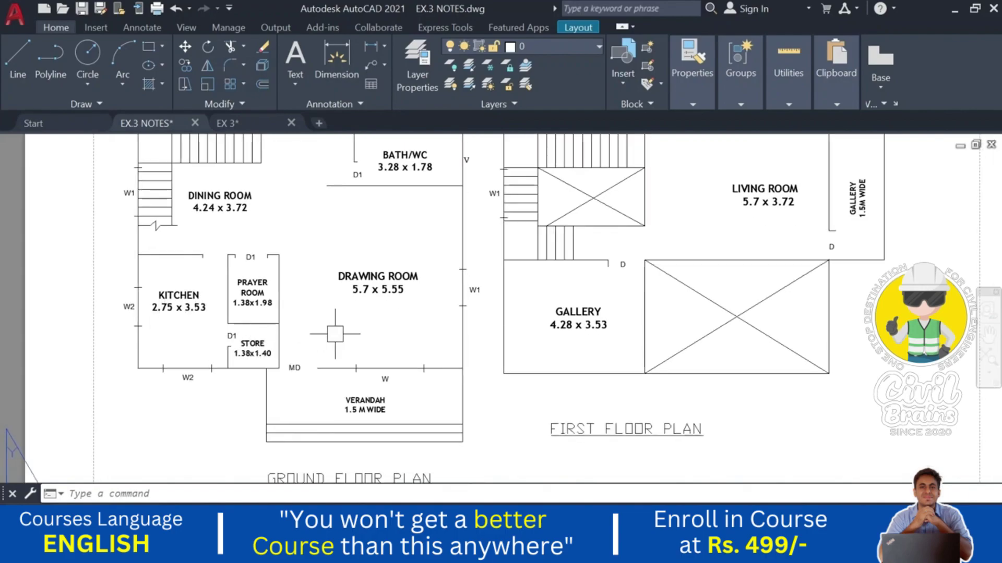
pyautogui.moveTo(335, 334)
pyautogui.mouseDown(button='middle')
pyautogui.moveTo(310, 376)
pyautogui.moveTo(310, 403)
pyautogui.mouseUp(button='middle')
pyautogui.moveTo(345, 285)
pyautogui.mouseDown(button='middle')
pyautogui.moveTo(348, 303)
pyautogui.moveTo(313, 306)
pyautogui.mouseUp(button='middle')
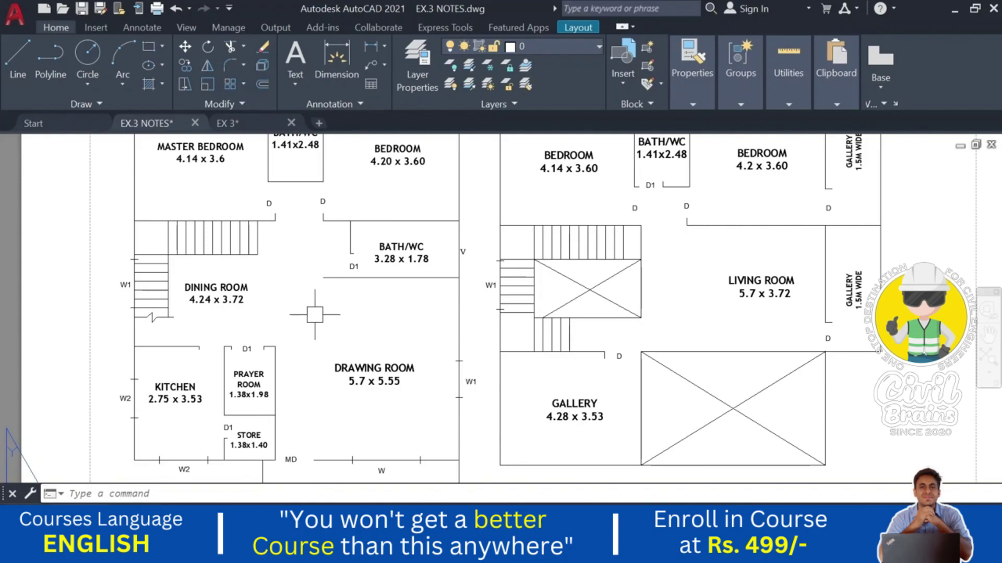
pyautogui.scroll(-3, 307, 314)
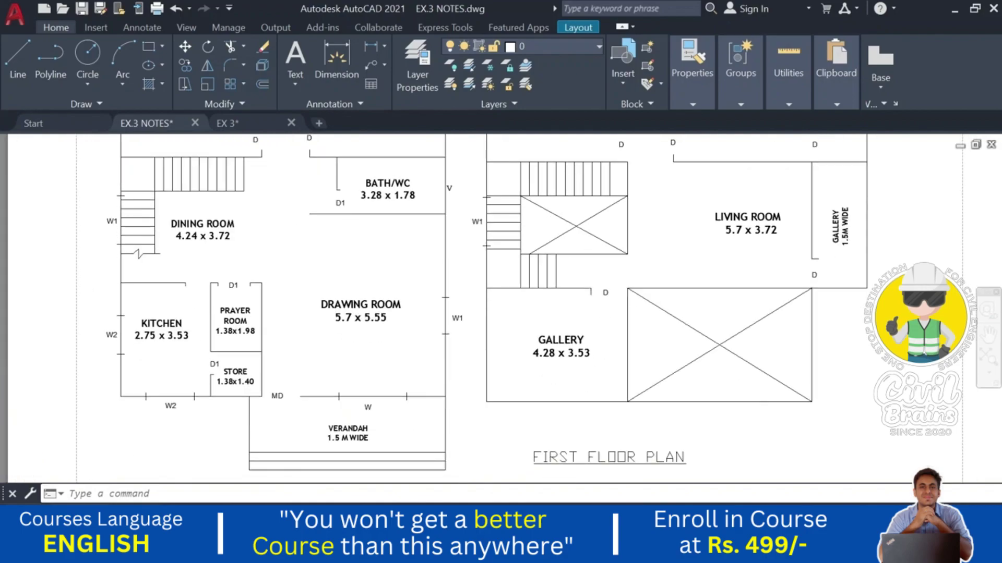
pyautogui.scroll(-2, 308, 315)
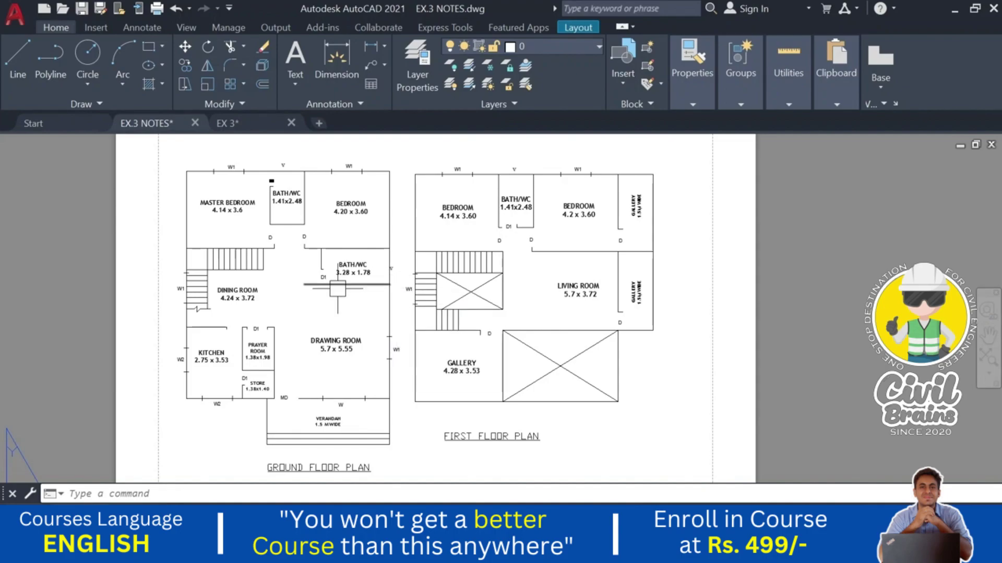
pyautogui.scroll(3, 253, 354)
pyautogui.scroll(-1, 316, 312)
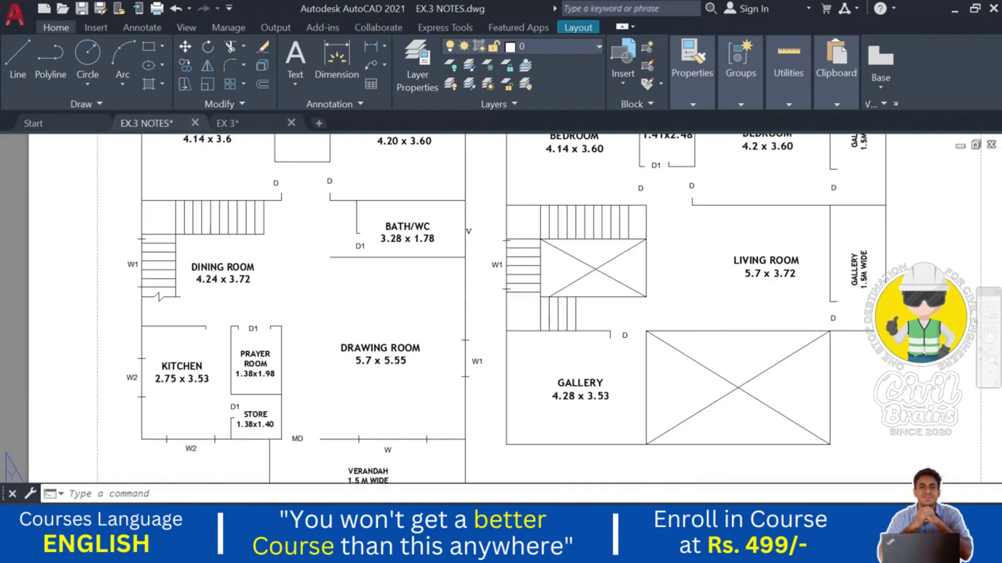
pyautogui.scroll(-3, 278, 288)
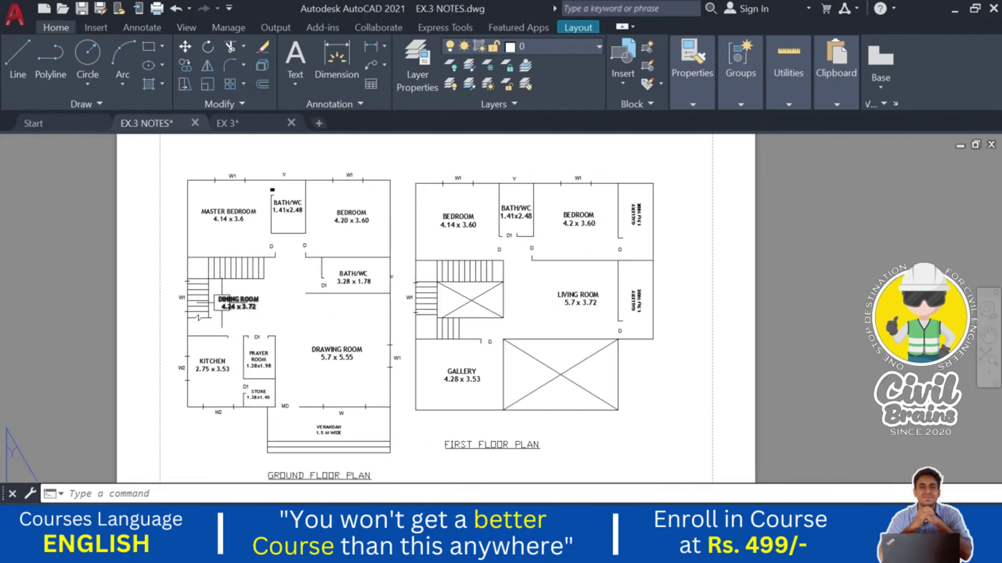
pyautogui.scroll(2, 360, 282)
pyautogui.moveTo(366, 285); pyautogui.dragTo(368, 322, button='middle')
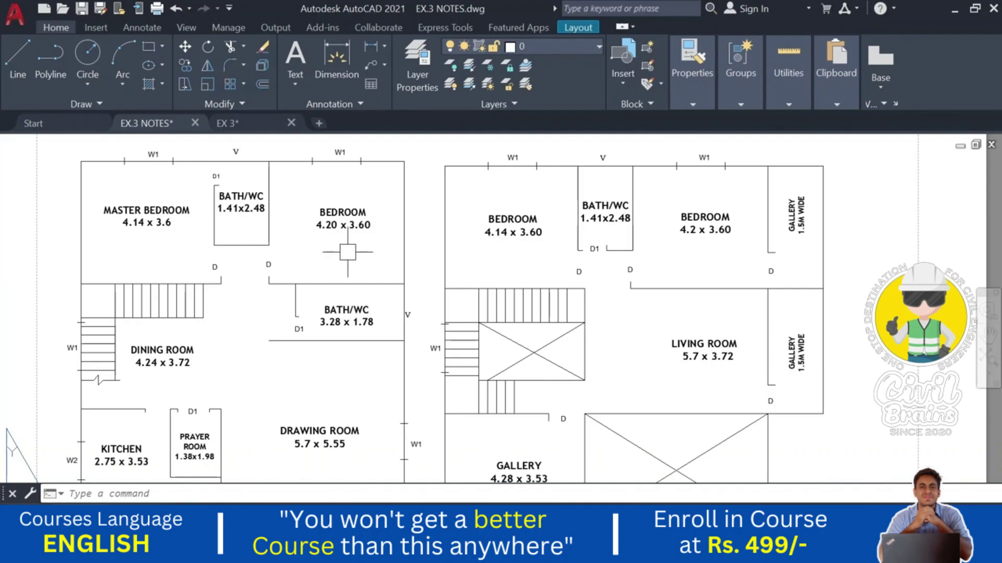
pyautogui.moveTo(344, 254); pyautogui.dragTo(402, 202, button='middle')
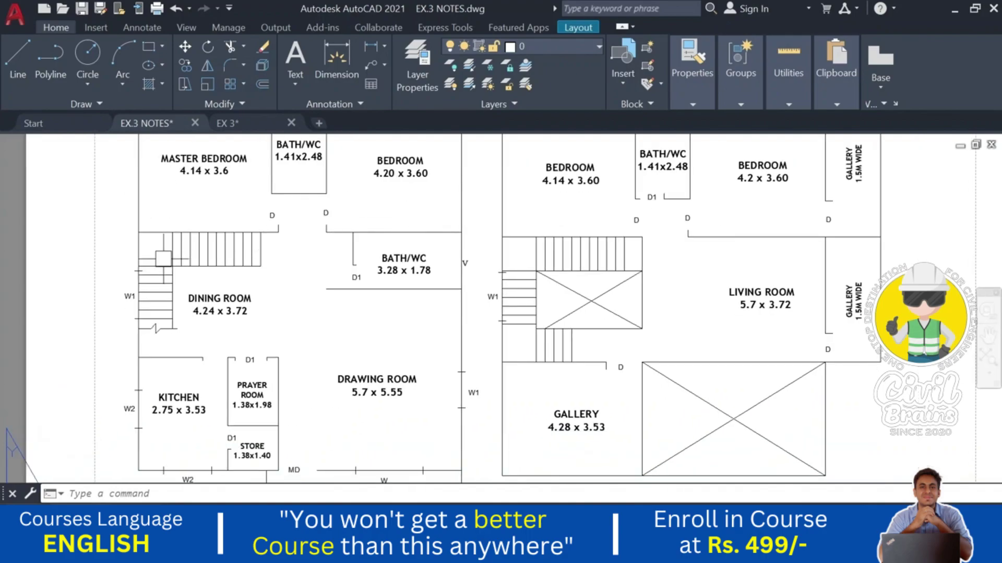
pyautogui.moveTo(737, 291); pyautogui.dragTo(446, 273, button='middle')
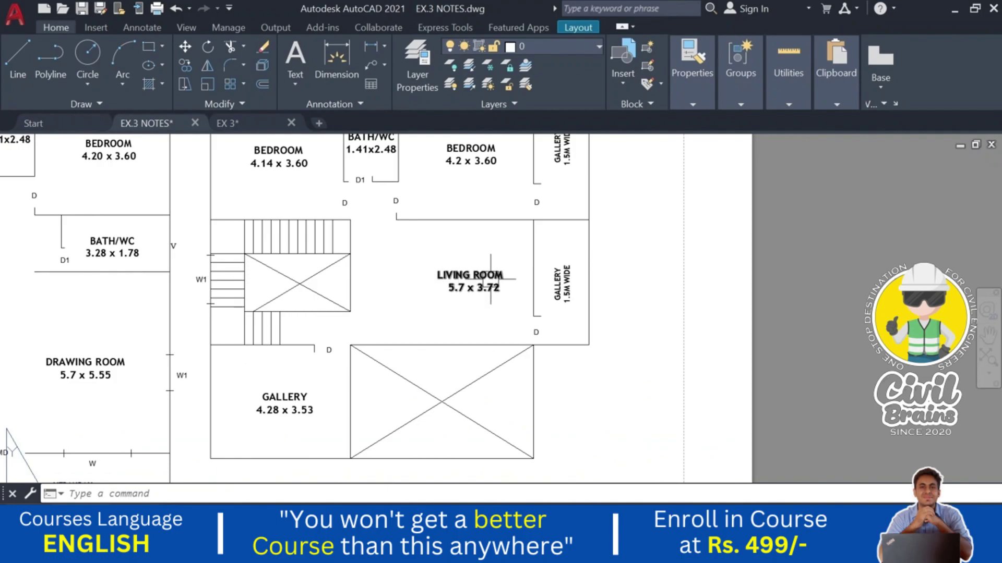
pyautogui.scroll(-3, 446, 274)
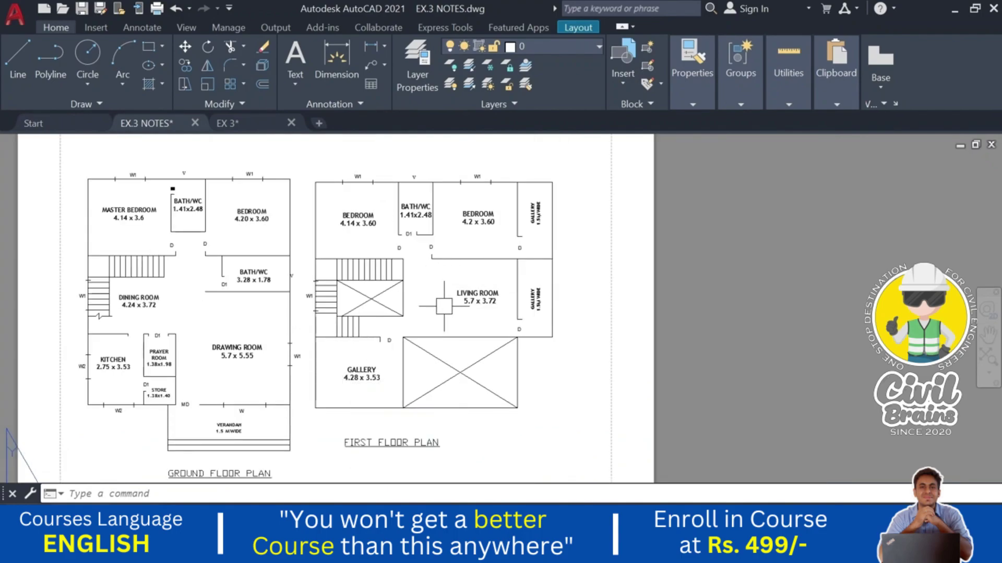
pyautogui.moveTo(425, 313); pyautogui.dragTo(381, 325, button='middle')
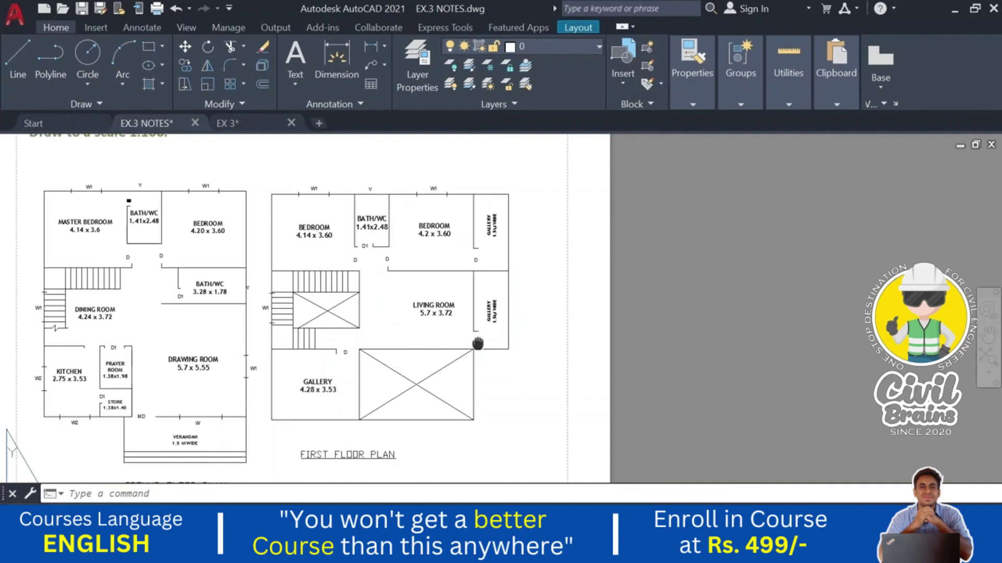
pyautogui.moveTo(476, 347); pyautogui.dragTo(488, 387, button='middle')
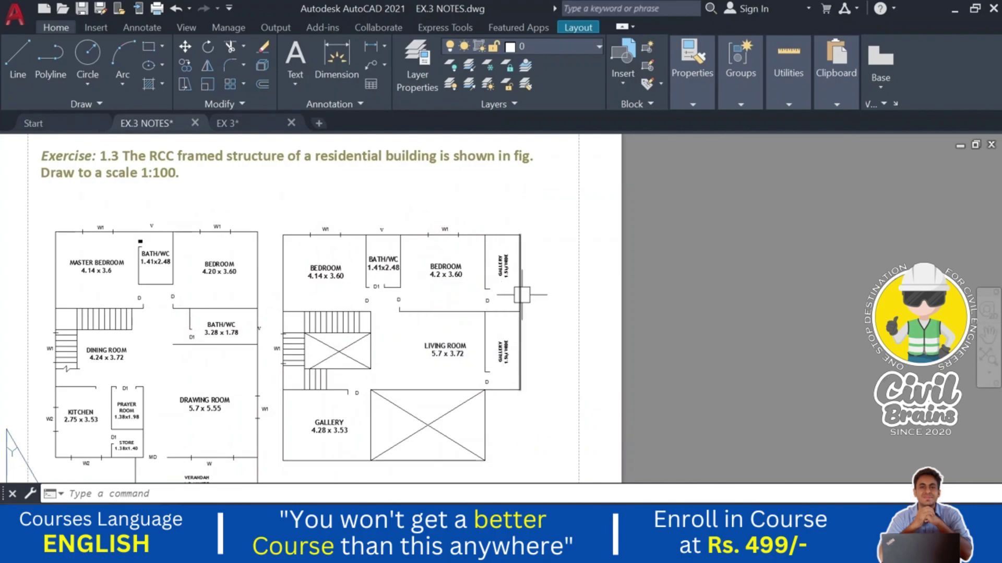
pyautogui.scroll(4, 521, 294)
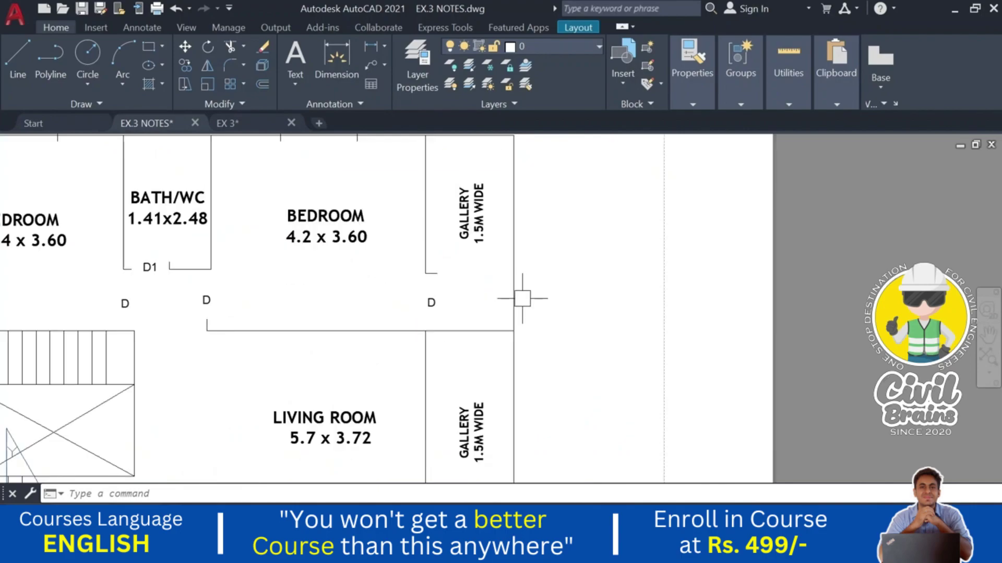
pyautogui.scroll(-5, 452, 230)
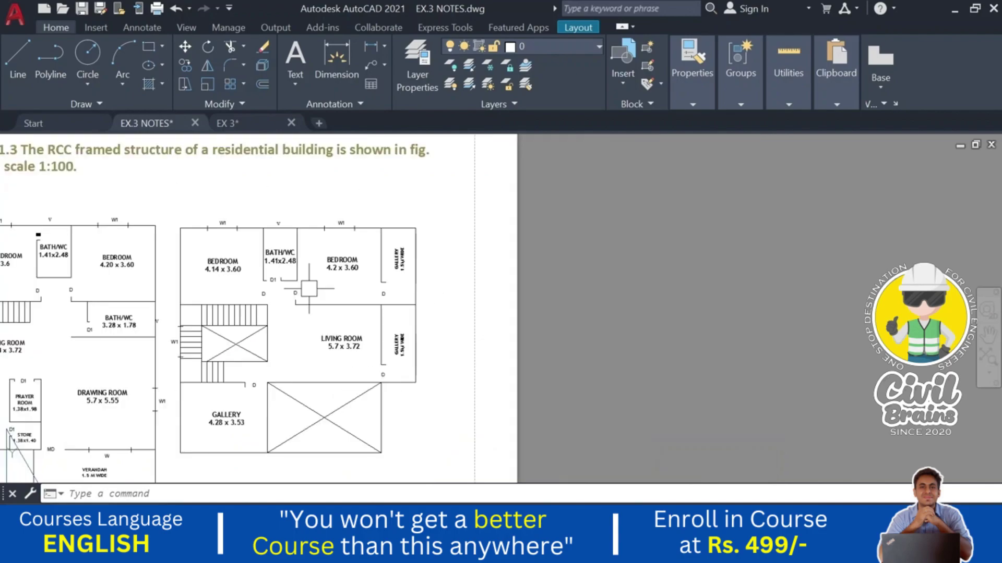
pyautogui.moveTo(323, 271)
pyautogui.mouseDown(button='middle')
pyautogui.moveTo(282, 287)
pyautogui.moveTo(313, 261)
pyautogui.mouseUp(button='middle')
pyautogui.scroll(2, 347, 230)
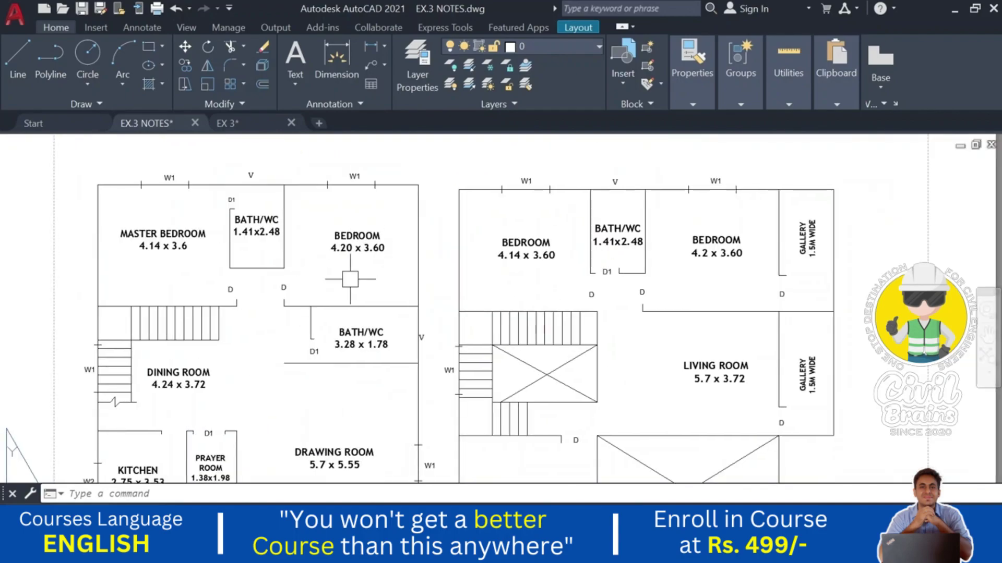
pyautogui.scroll(-2, 348, 295)
pyautogui.scroll(-2, 349, 295)
pyautogui.scroll(3, 323, 324)
pyautogui.scroll(-2, 263, 347)
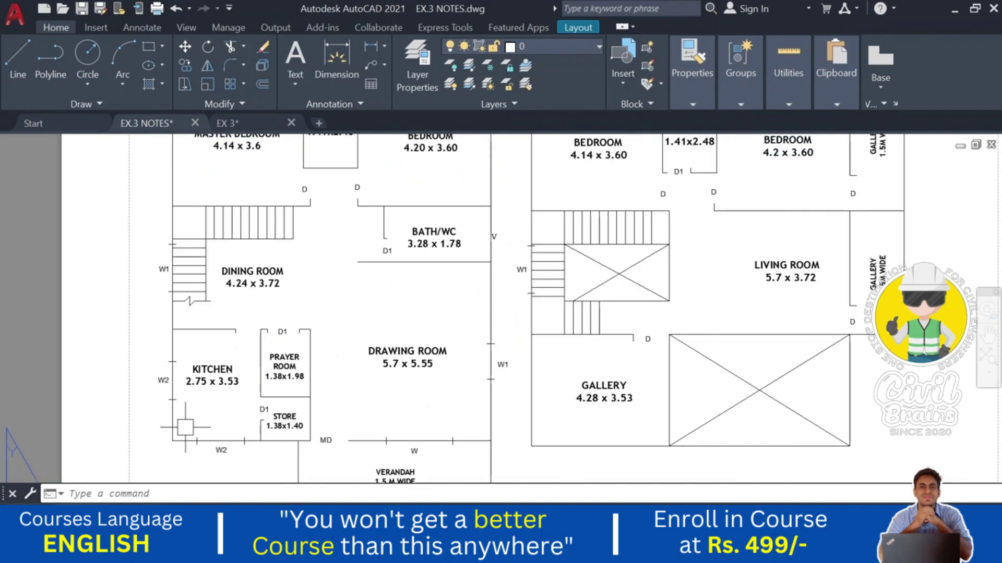
pyautogui.moveTo(263, 347); pyautogui.dragTo(245, 379, button='middle')
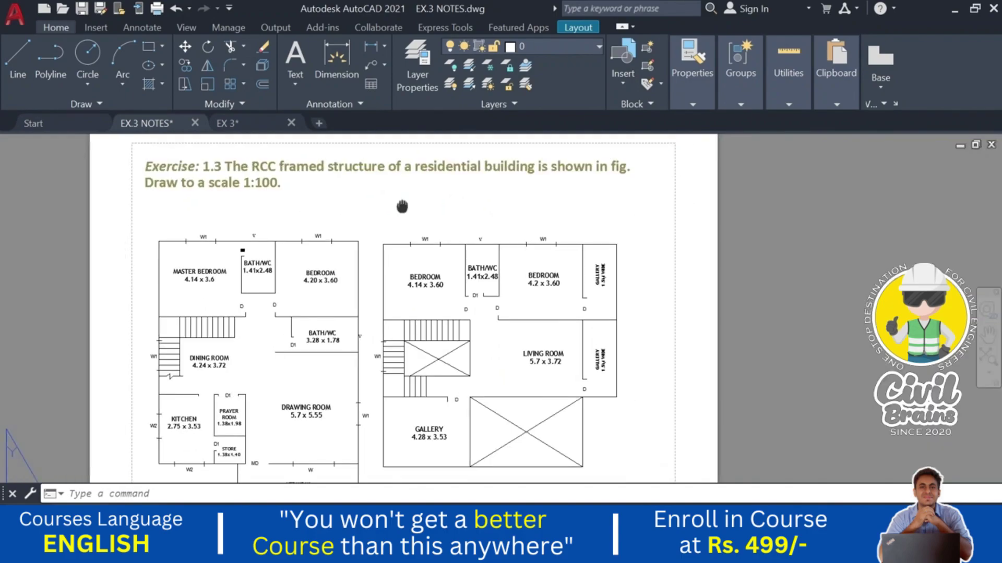
pyautogui.moveTo(401, 207); pyautogui.dragTo(403, 175, button='middle')
pyautogui.scroll(2, 297, 363)
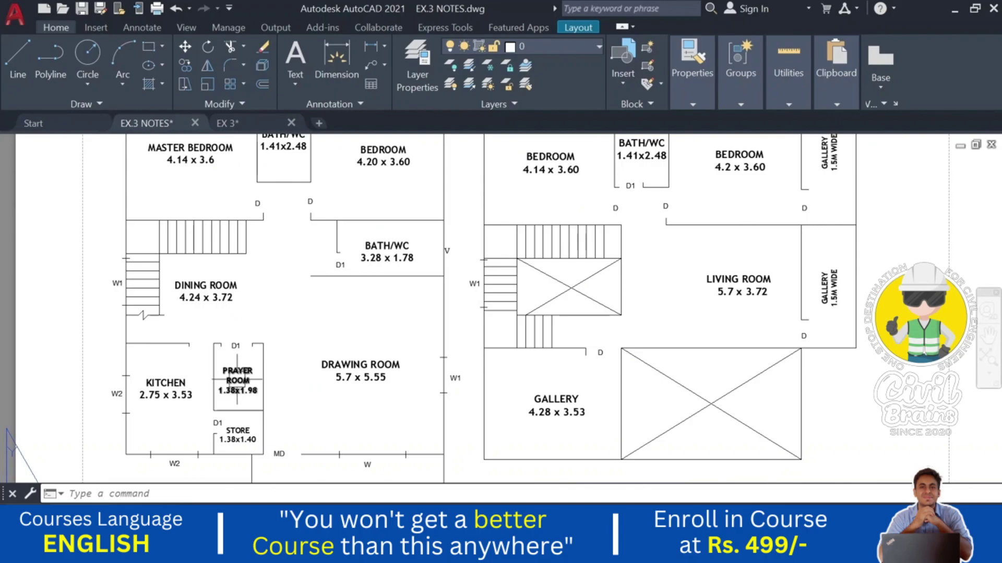
pyautogui.moveTo(261, 417)
pyautogui.mouseDown(button='middle')
pyautogui.moveTo(224, 375)
pyautogui.moveTo(219, 412)
pyautogui.moveTo(178, 409)
pyautogui.mouseUp(button='middle')
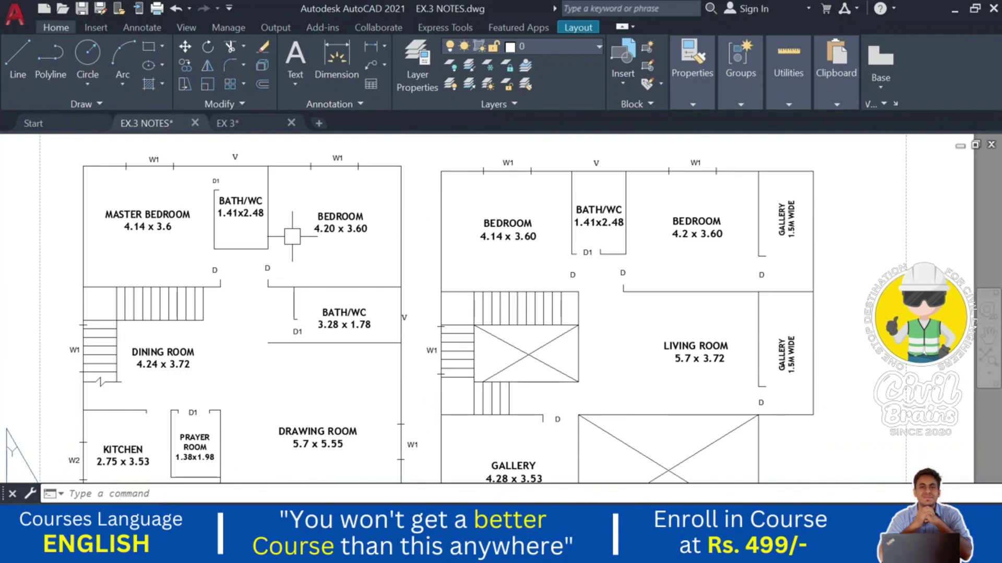
pyautogui.moveTo(262, 379); pyautogui.dragTo(248, 288, button='middle')
pyautogui.moveTo(157, 292); pyautogui.dragTo(158, 325, button='middle')
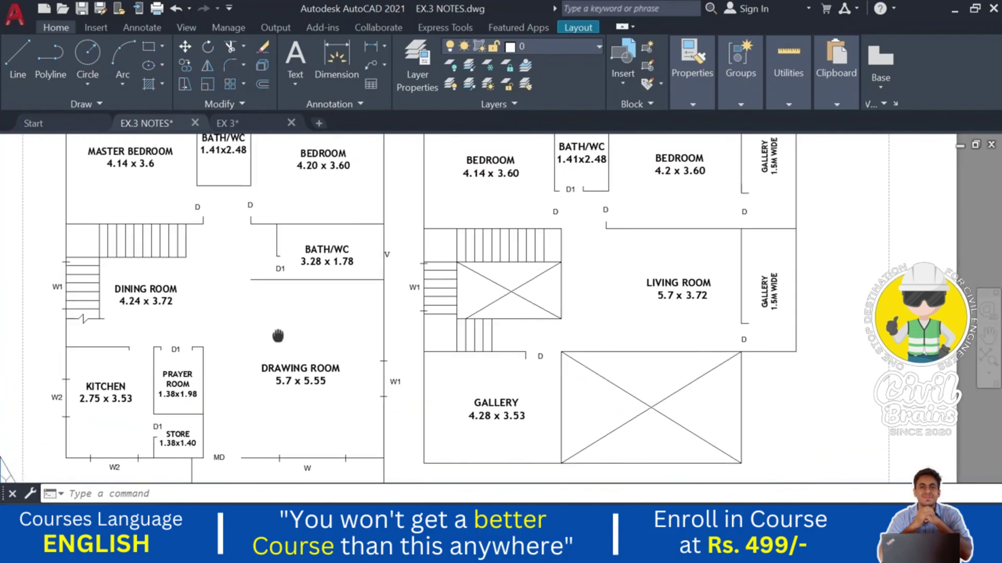
pyautogui.moveTo(85, 235); pyautogui.dragTo(86, 306, button='middle')
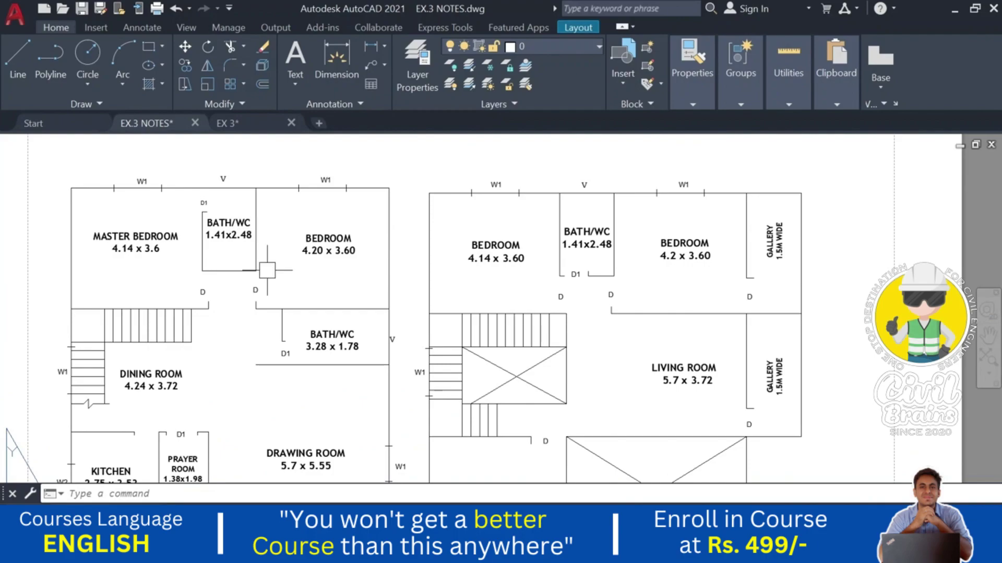
pyautogui.moveTo(196, 287); pyautogui.dragTo(176, 241, button='middle')
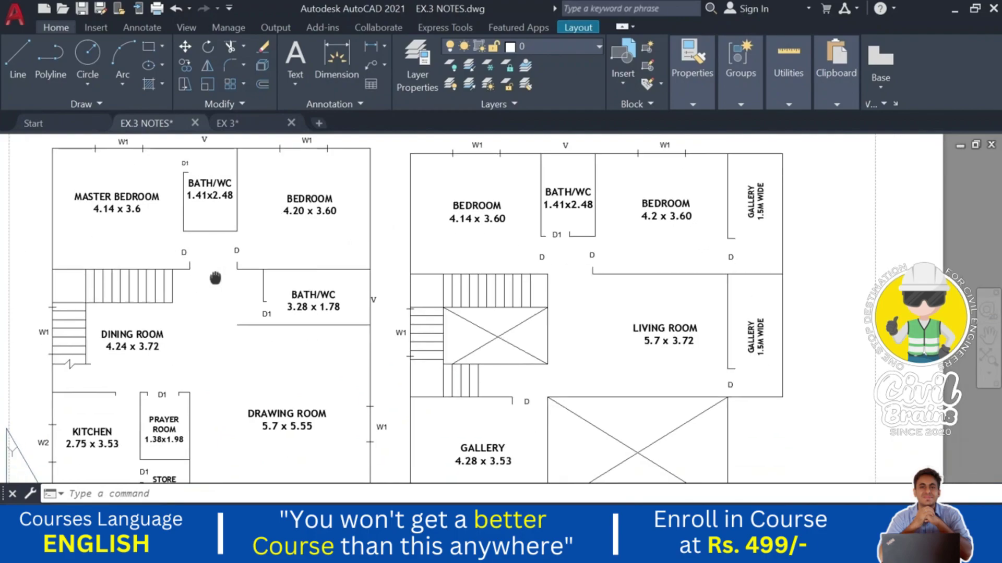
pyautogui.moveTo(239, 364); pyautogui.dragTo(265, 283, button='middle')
pyautogui.moveTo(258, 348); pyautogui.dragTo(257, 348, button='middle')
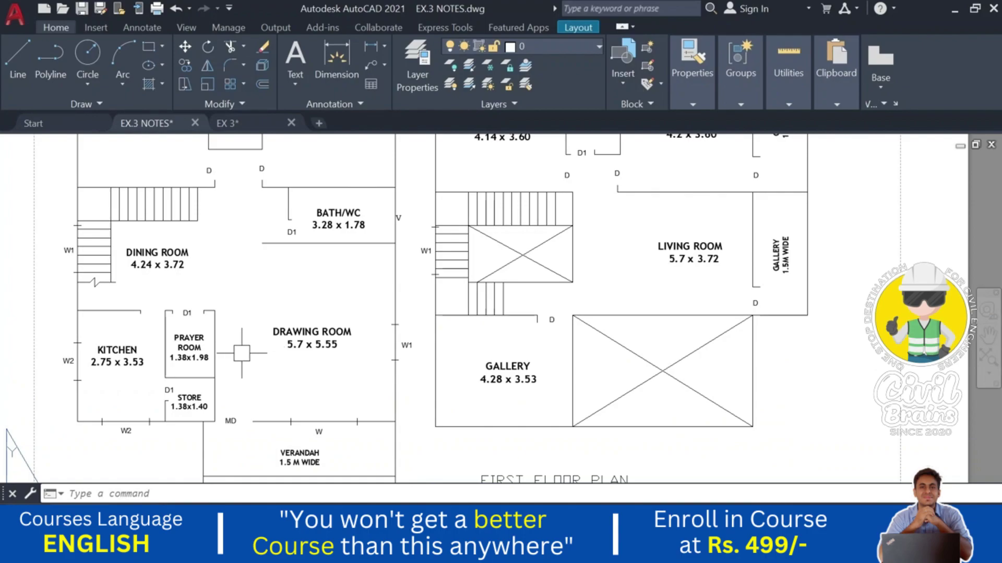
pyautogui.scroll(2, 184, 383)
pyautogui.scroll(2, 192, 404)
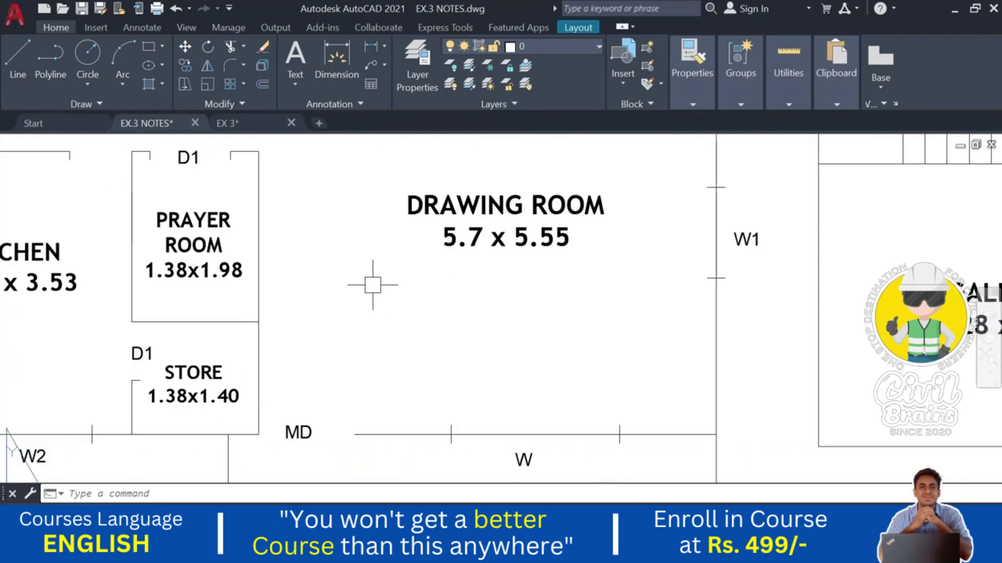
pyautogui.moveTo(277, 342)
pyautogui.mouseDown(button='middle')
pyautogui.moveTo(336, 367)
pyautogui.moveTo(326, 327)
pyautogui.moveTo(371, 376)
pyautogui.mouseUp(button='middle')
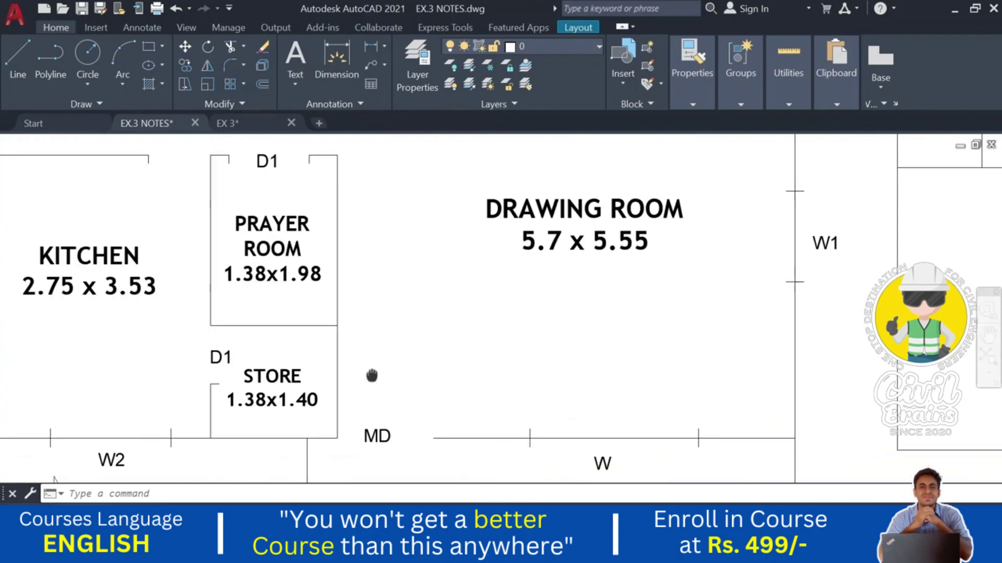
pyautogui.scroll(-2, 375, 284)
pyautogui.moveTo(239, 207); pyautogui.dragTo(227, 241, button='middle')
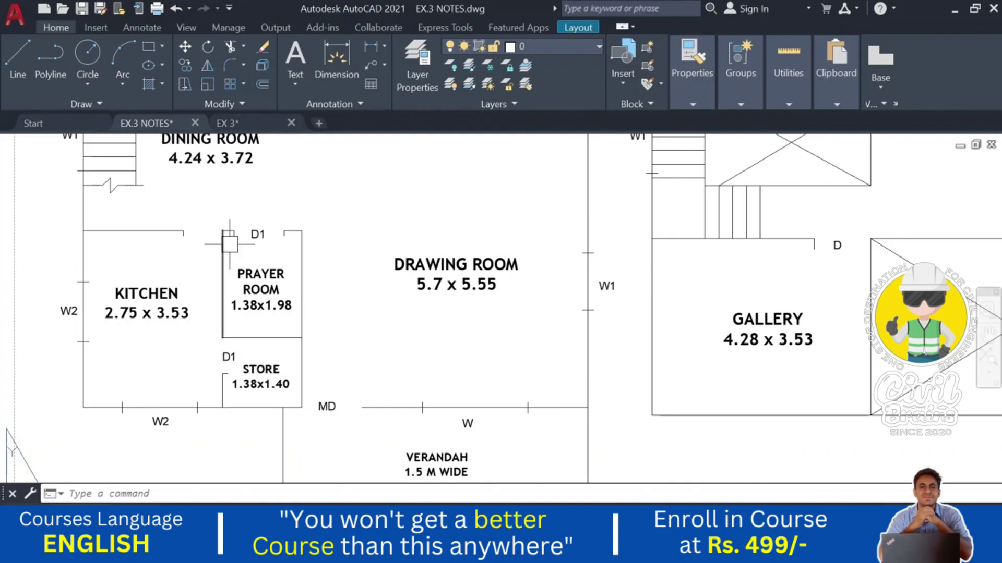
pyautogui.moveTo(346, 346)
pyautogui.mouseDown(button='middle')
pyautogui.moveTo(330, 393)
pyautogui.moveTo(302, 398)
pyautogui.mouseUp(button='middle')
pyautogui.scroll(-2, 302, 398)
pyautogui.moveTo(295, 277); pyautogui.dragTo(148, 329, button='middle')
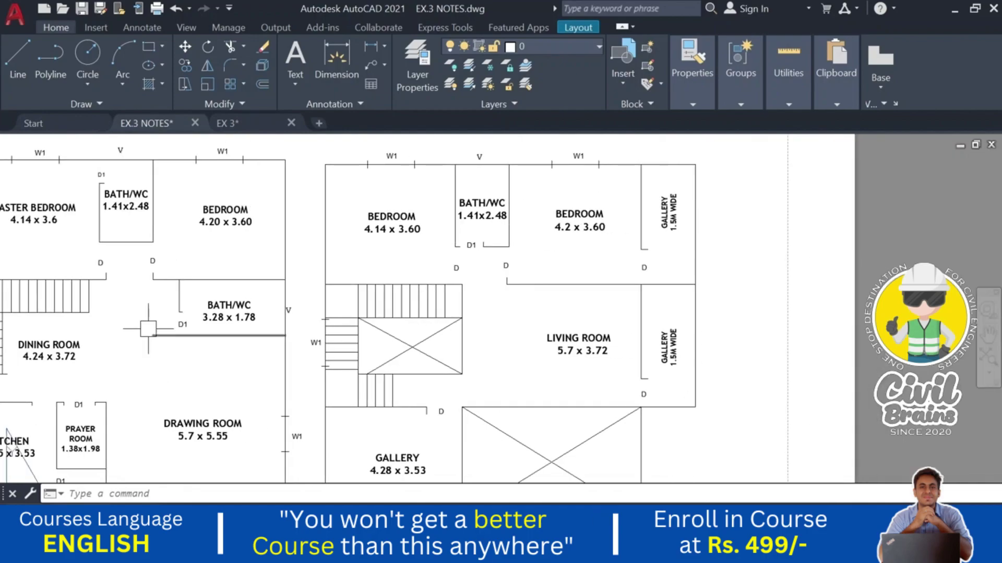
pyautogui.scroll(2, 148, 328)
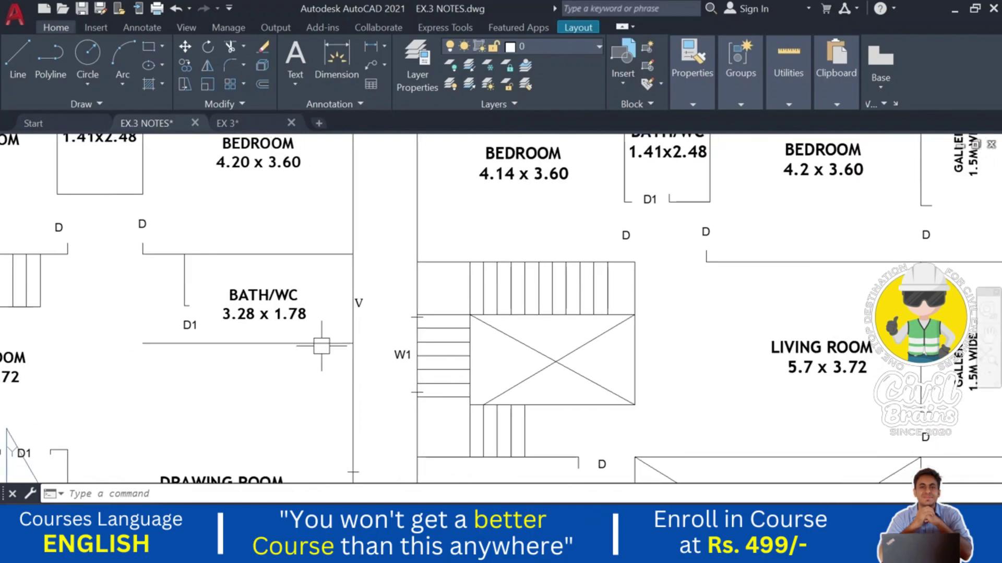
pyautogui.scroll(-2, 281, 354)
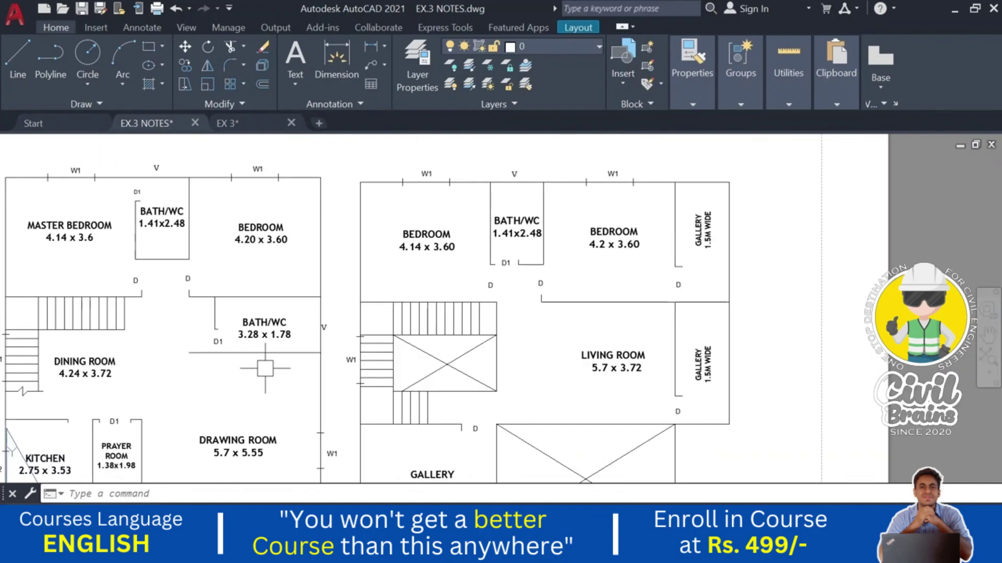
pyautogui.moveTo(280, 354); pyautogui.dragTo(281, 308, button='middle')
pyautogui.moveTo(156, 334); pyautogui.dragTo(156, 313, button='middle')
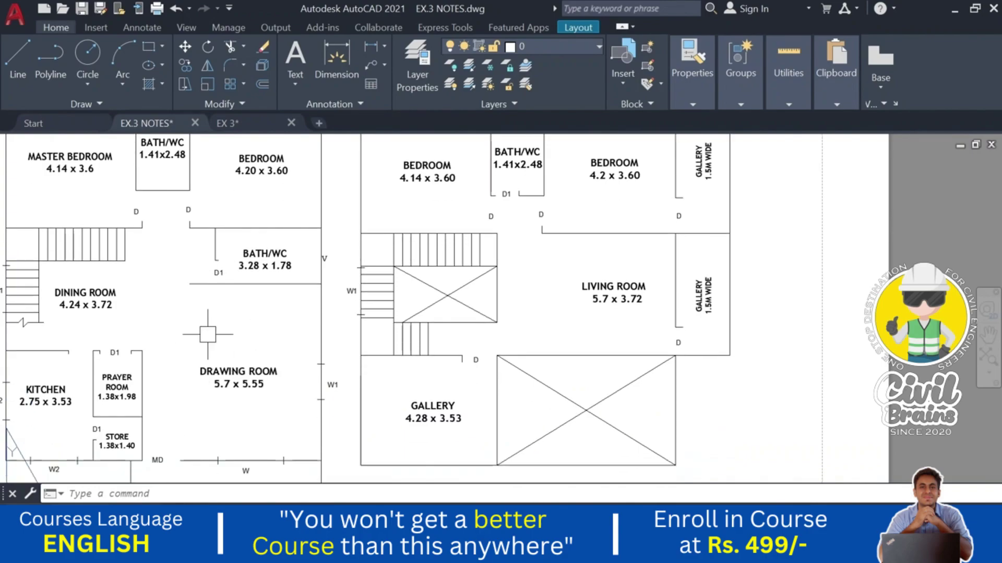
pyautogui.scroll(2, 198, 298)
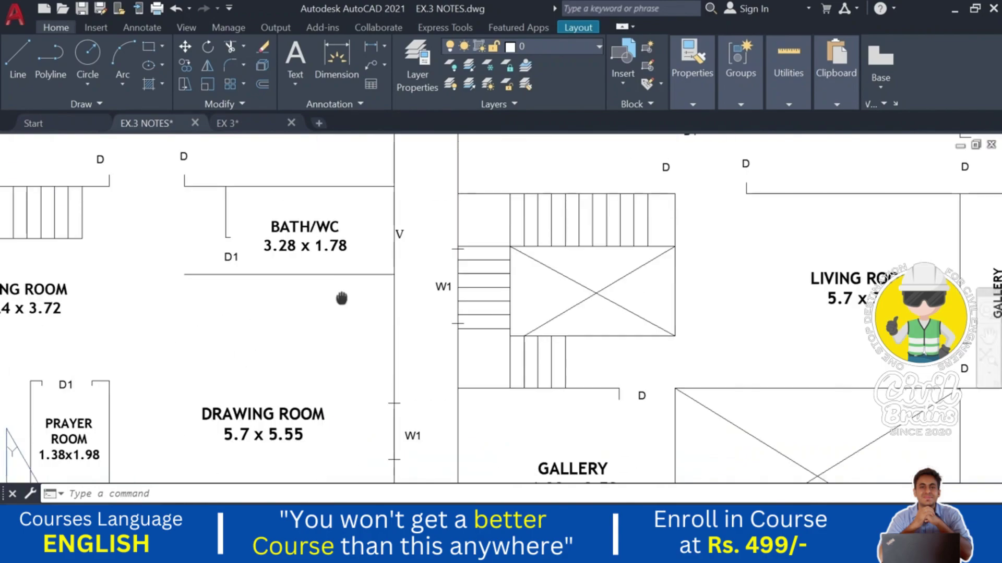
pyautogui.moveTo(172, 269); pyautogui.dragTo(174, 297, button='middle')
pyautogui.moveTo(255, 313); pyautogui.dragTo(232, 412, button='middle')
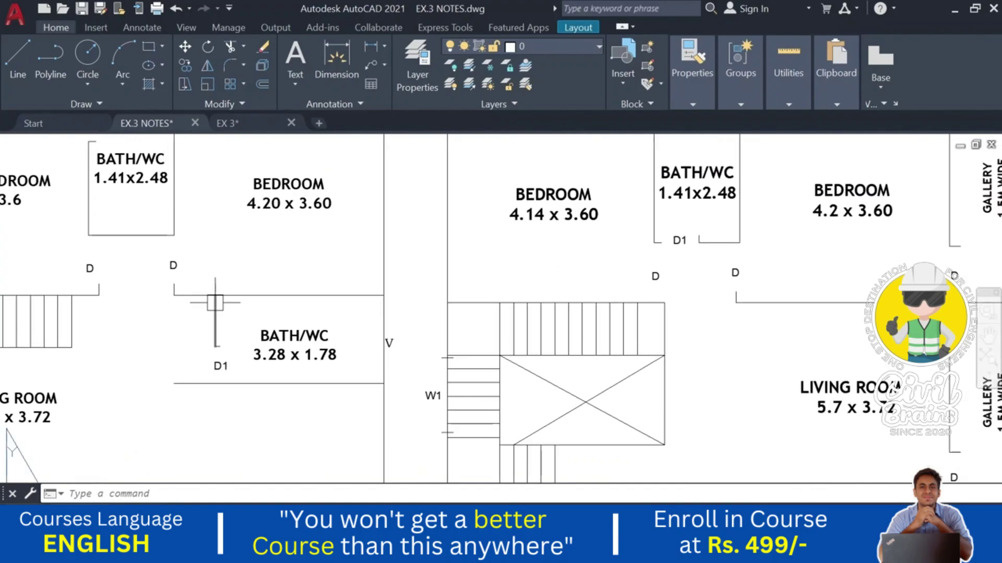
pyautogui.moveTo(226, 378); pyautogui.dragTo(262, 304, button='middle')
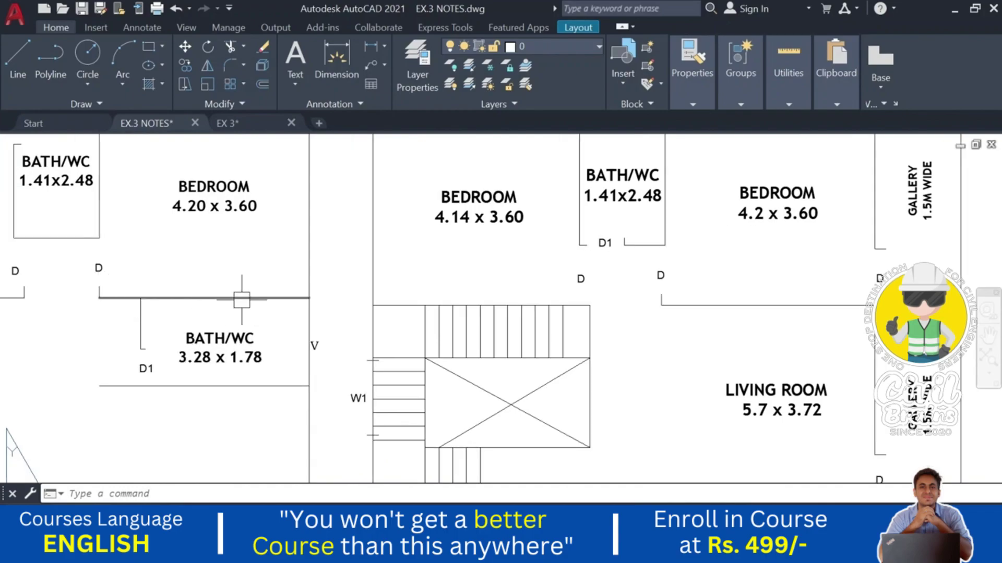
pyautogui.moveTo(98, 309); pyautogui.dragTo(169, 305, button='middle')
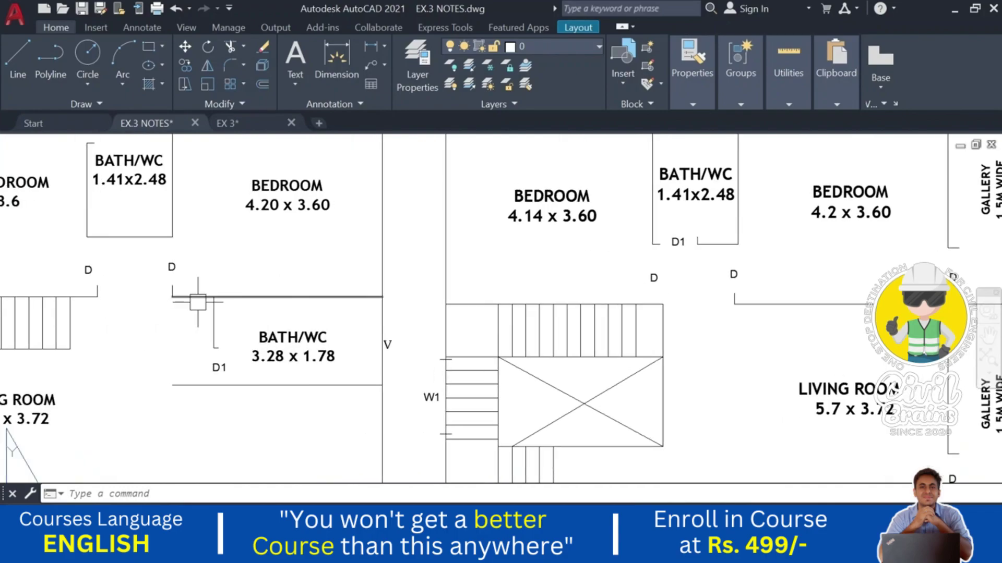
pyautogui.moveTo(309, 298)
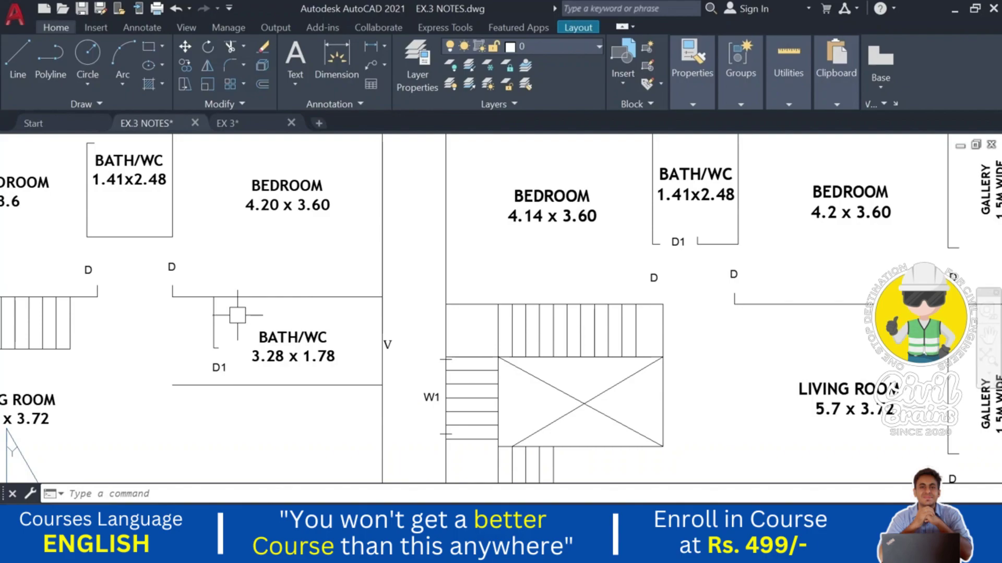
pyautogui.scroll(2, 255, 332)
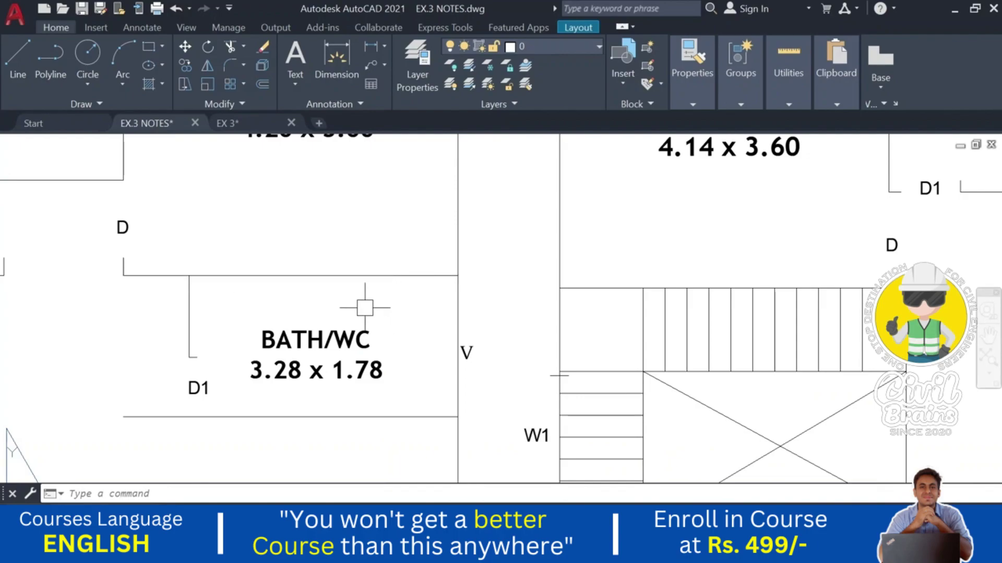
pyautogui.moveTo(365, 307); pyautogui.dragTo(356, 331, button='middle')
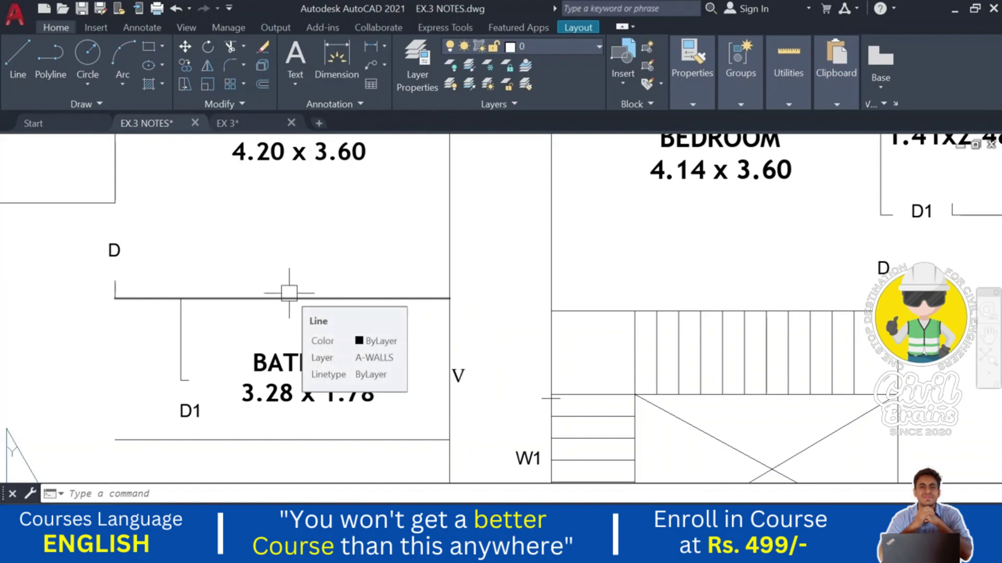
pyautogui.moveTo(180, 300); pyautogui.dragTo(180, 291, button='middle')
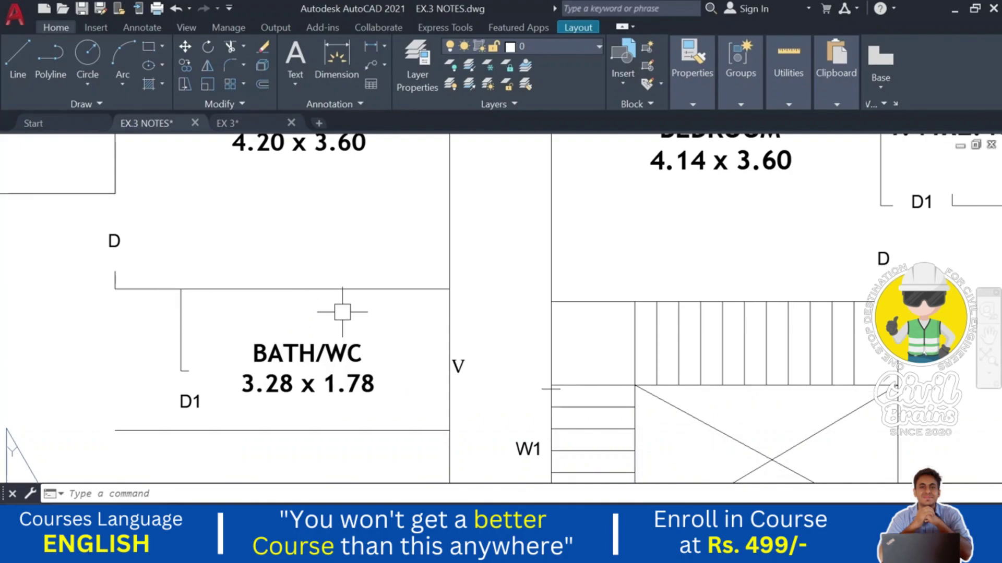
pyautogui.scroll(-1, 329, 326)
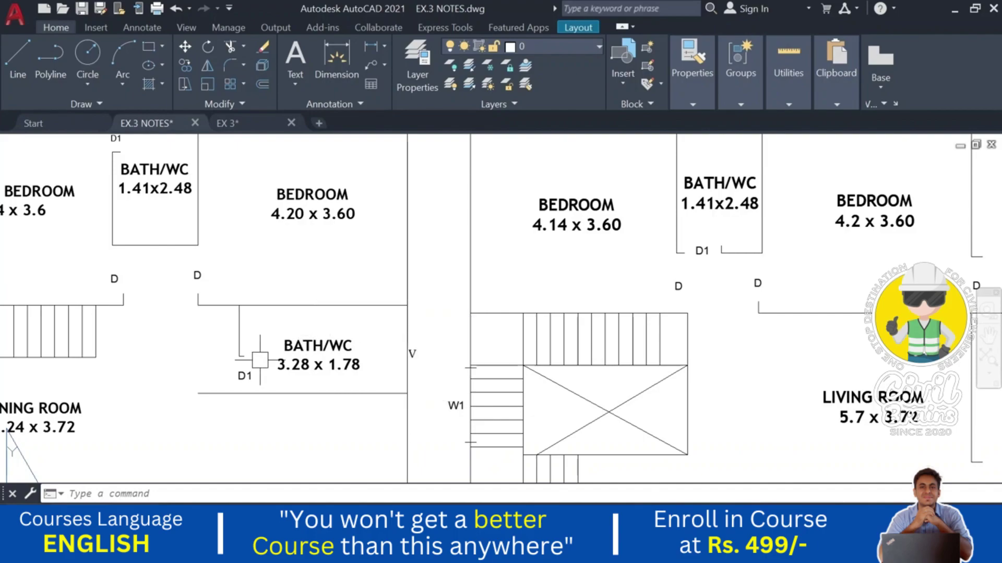
pyautogui.moveTo(347, 315); pyautogui.dragTo(350, 411, button='middle')
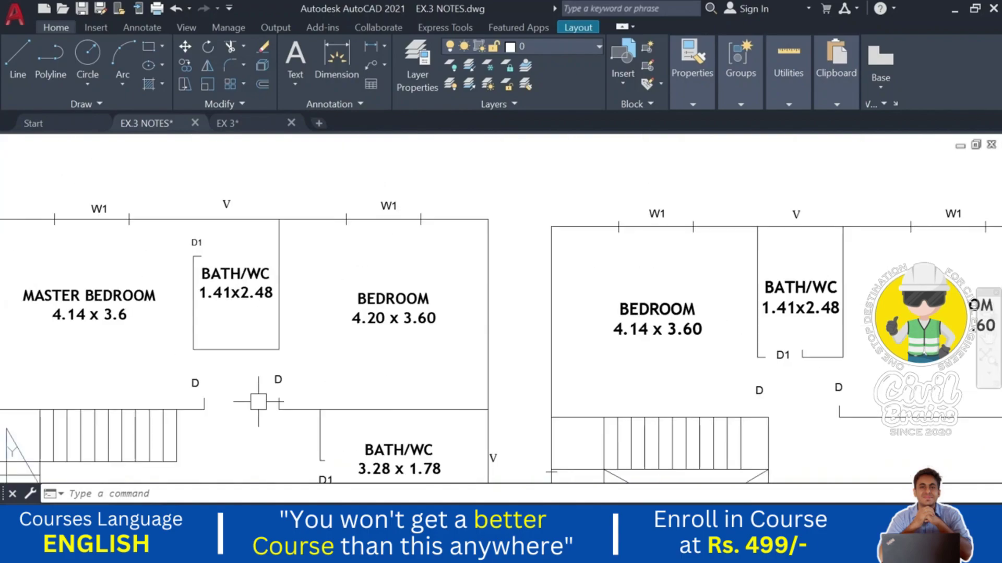
pyautogui.moveTo(203, 363); pyautogui.dragTo(358, 358, button='middle')
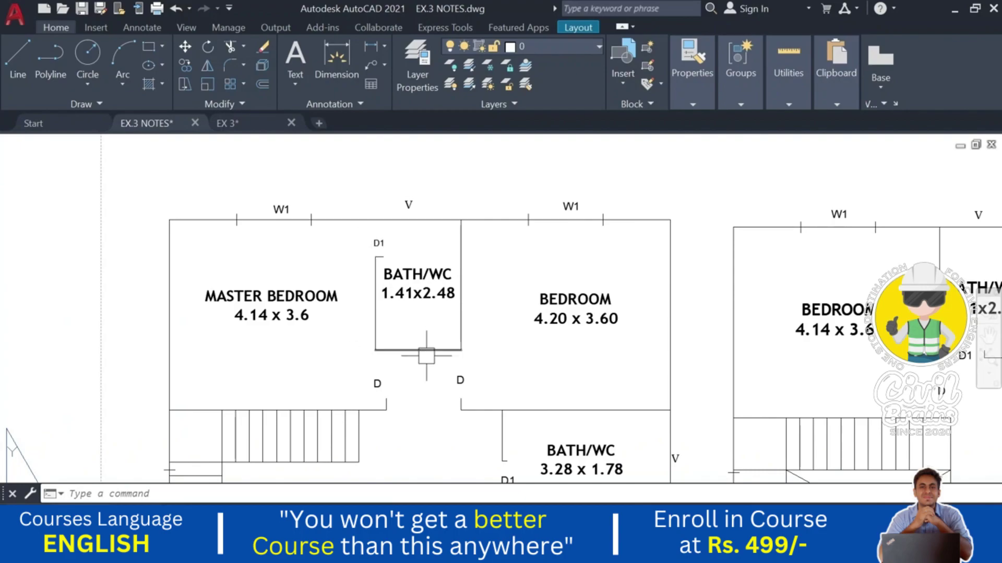
pyautogui.moveTo(426, 356)
pyautogui.moveTo(422, 351); pyautogui.dragTo(407, 376, button='middle')
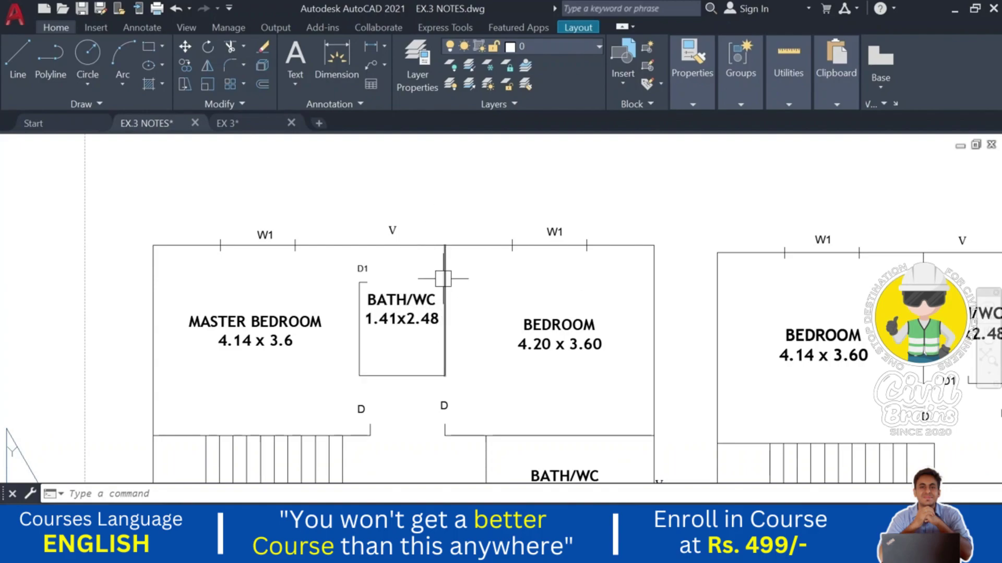
pyautogui.moveTo(441, 280)
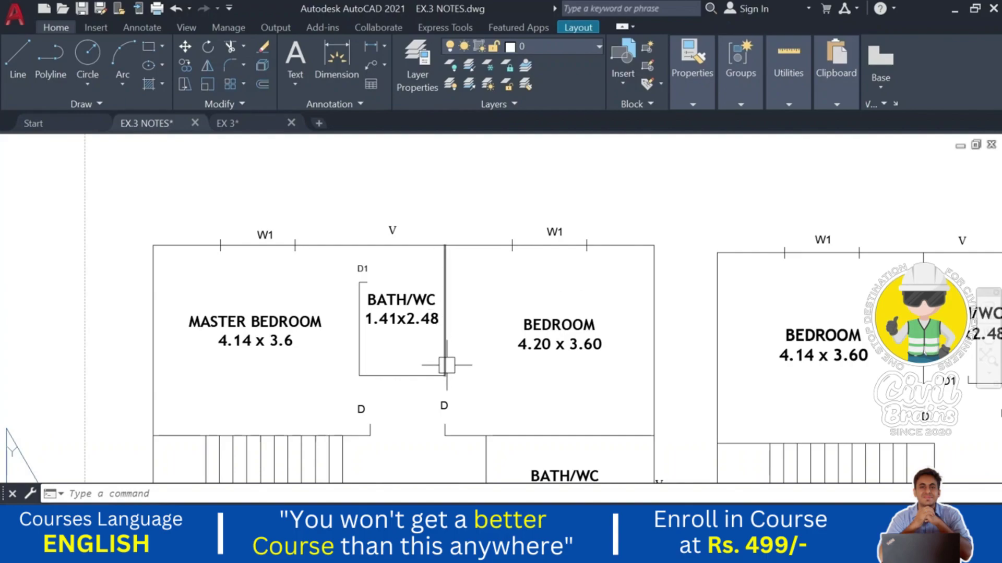
pyautogui.moveTo(447, 365)
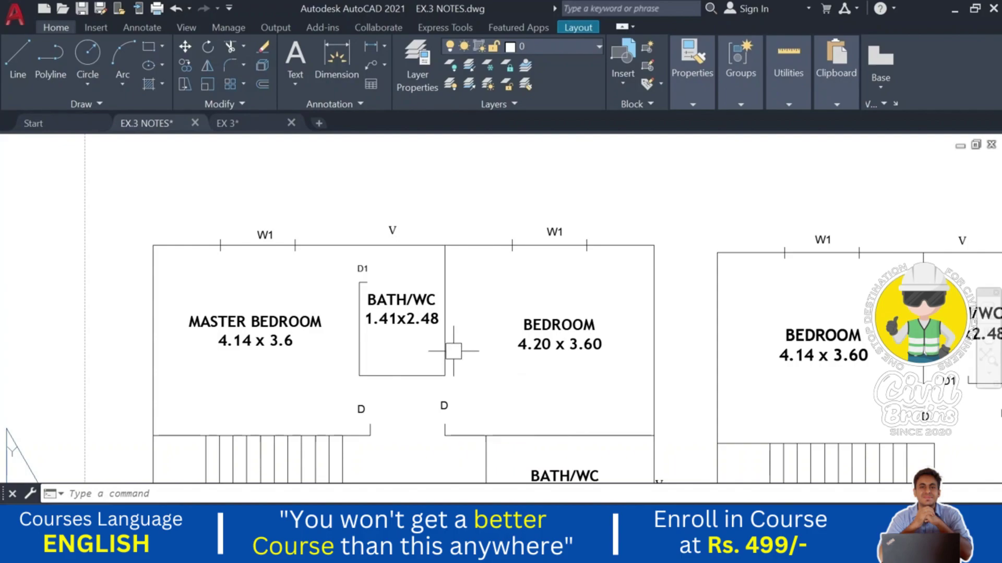
# - Zoom and pan to frame both floor plans on the exercise sheet
pyautogui.scroll(-3, 463, 236)
pyautogui.moveTo(464, 235); pyautogui.dragTo(428, 292, button='middle')
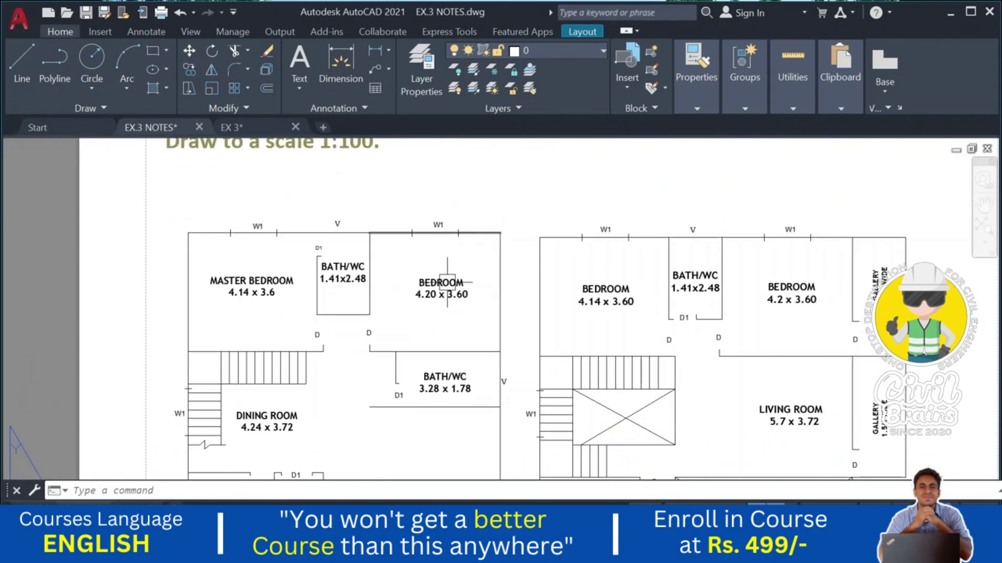
pyautogui.scroll(-2, 428, 292)
pyautogui.moveTo(361, 371); pyautogui.dragTo(361, 313, button='middle')
pyautogui.scroll(2, 411, 216)
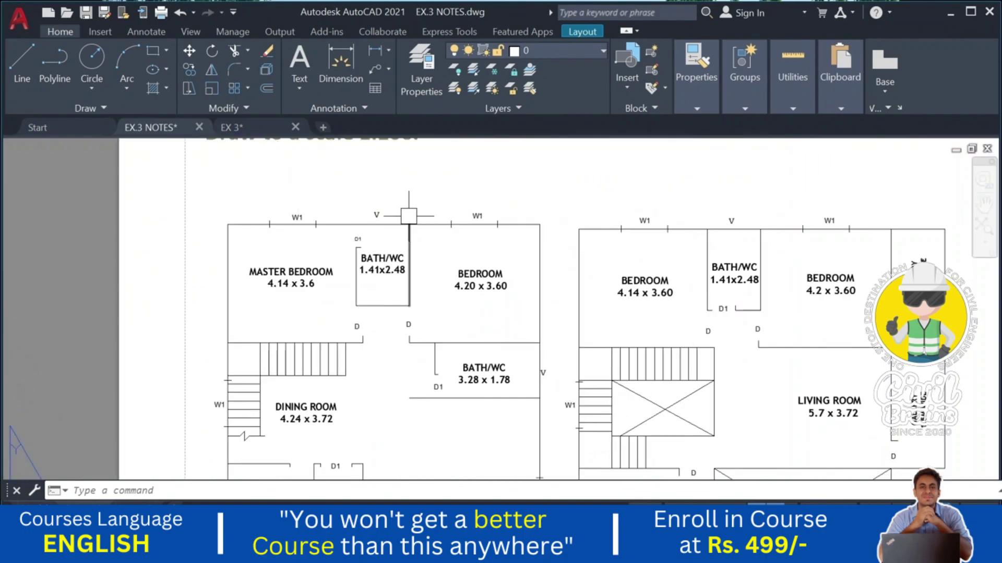
# - Switch between the EX 3 and EX.3 NOTES drawings, zooming in and out over the notes
pyautogui.click(246, 130)
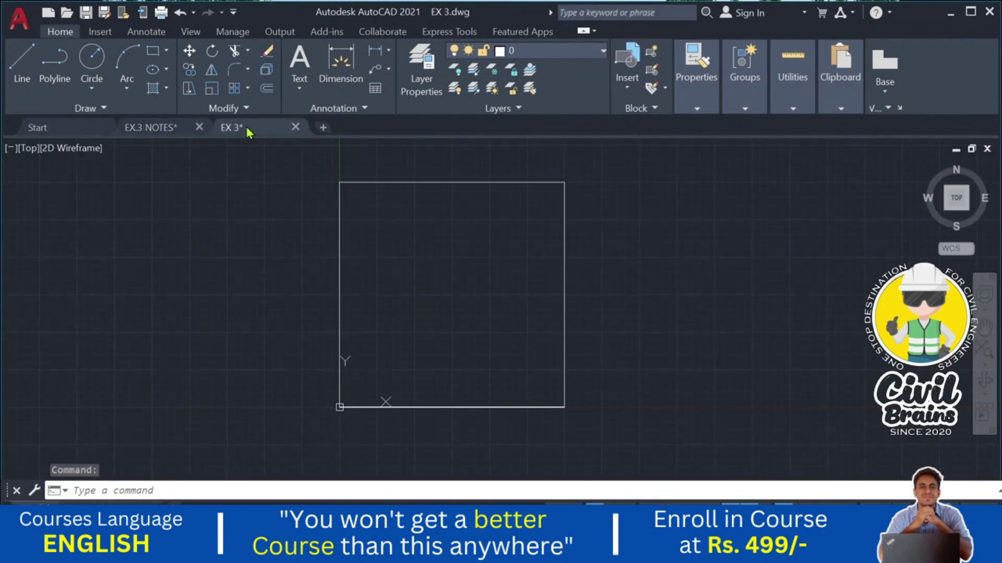
pyautogui.click(150, 128)
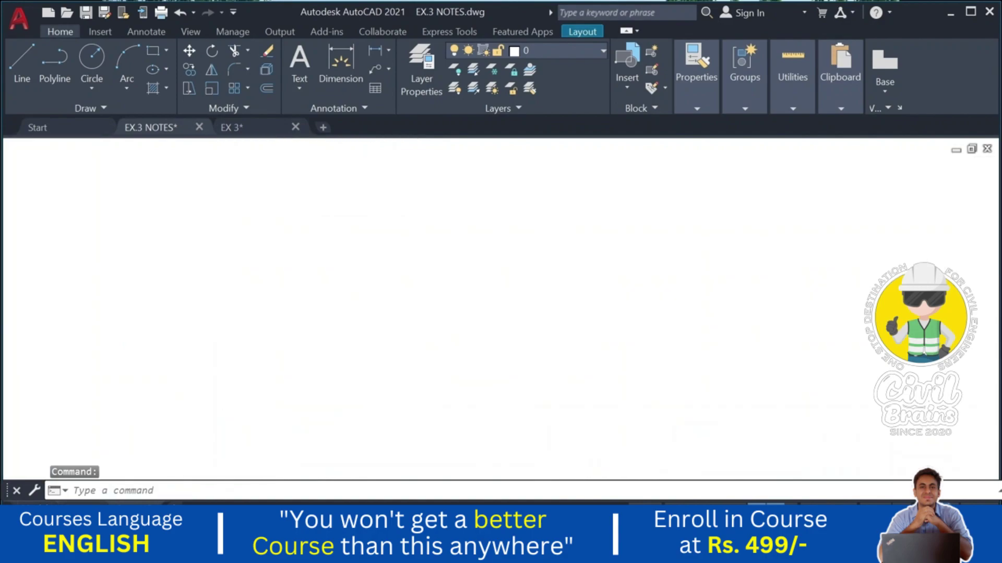
pyautogui.scroll(1, 547, 230)
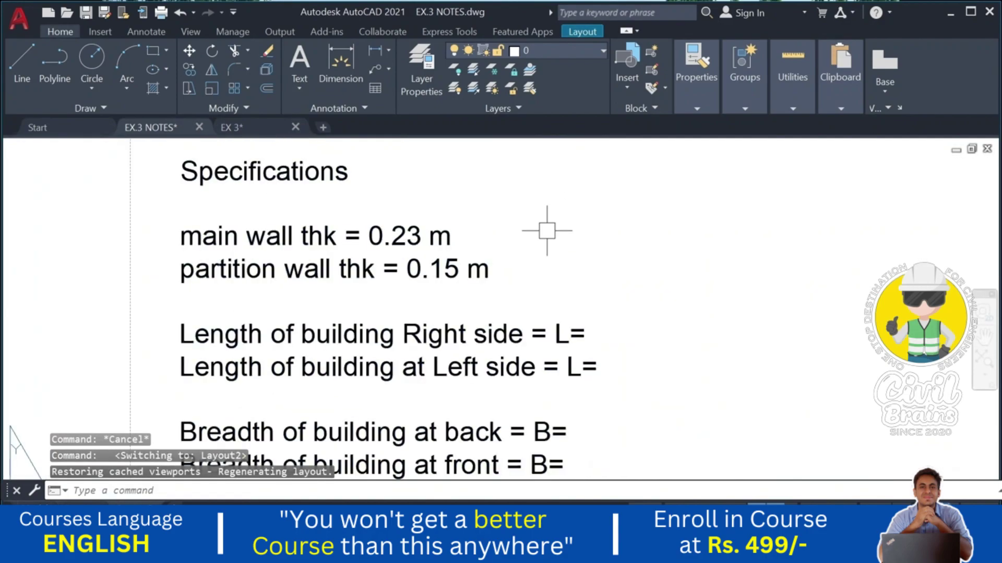
pyautogui.scroll(-2, 547, 230)
pyautogui.scroll(2, 385, 251)
pyautogui.scroll(-2, 396, 292)
pyautogui.scroll(2, 571, 331)
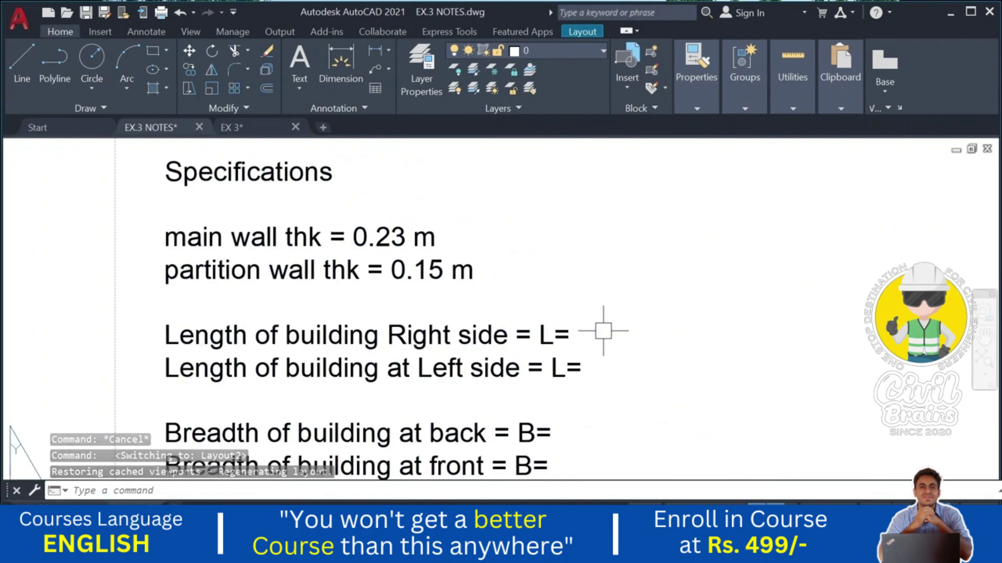
pyautogui.scroll(-2, 603, 330)
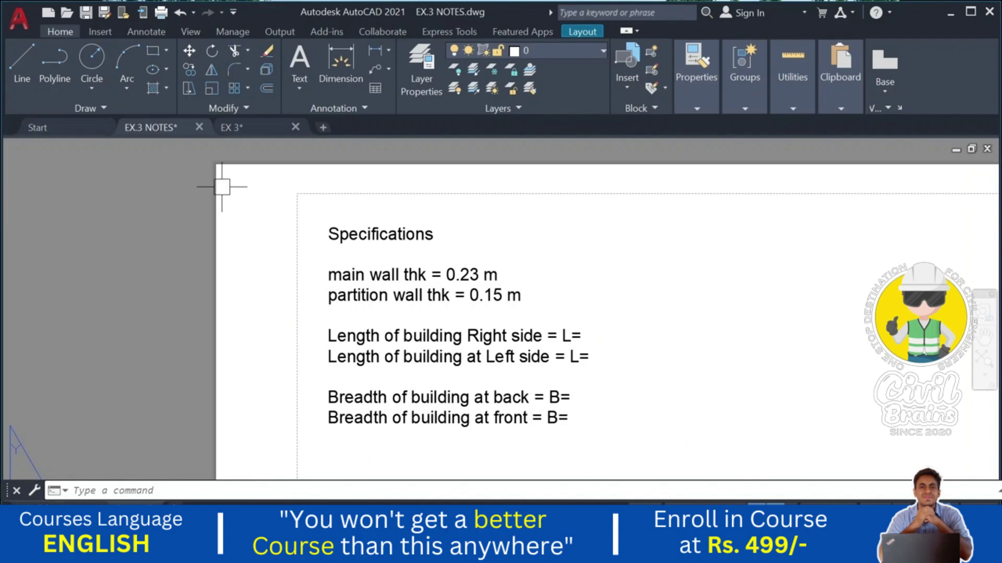
pyautogui.click(259, 128)
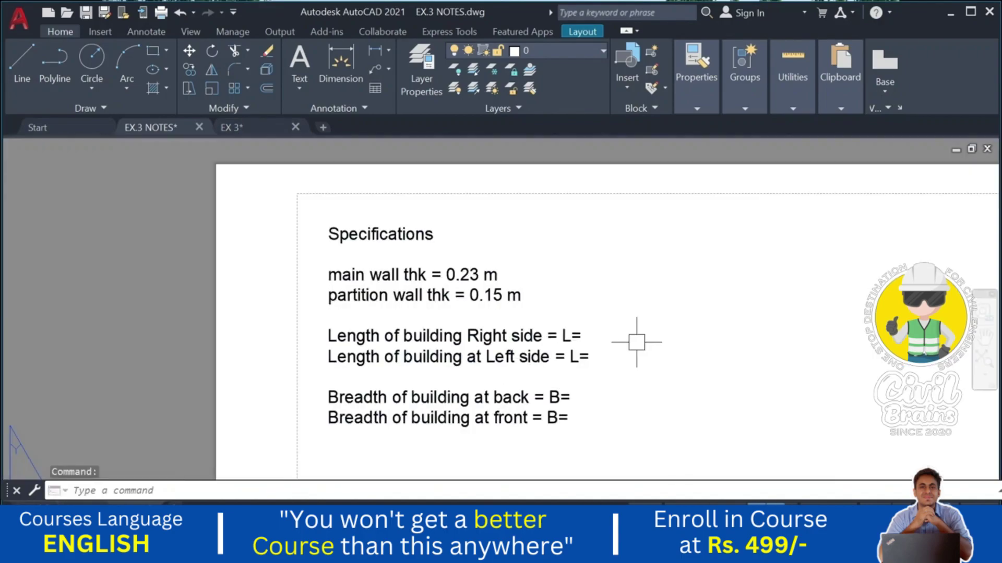
pyautogui.hotkey('ctrl', 'pagedown')
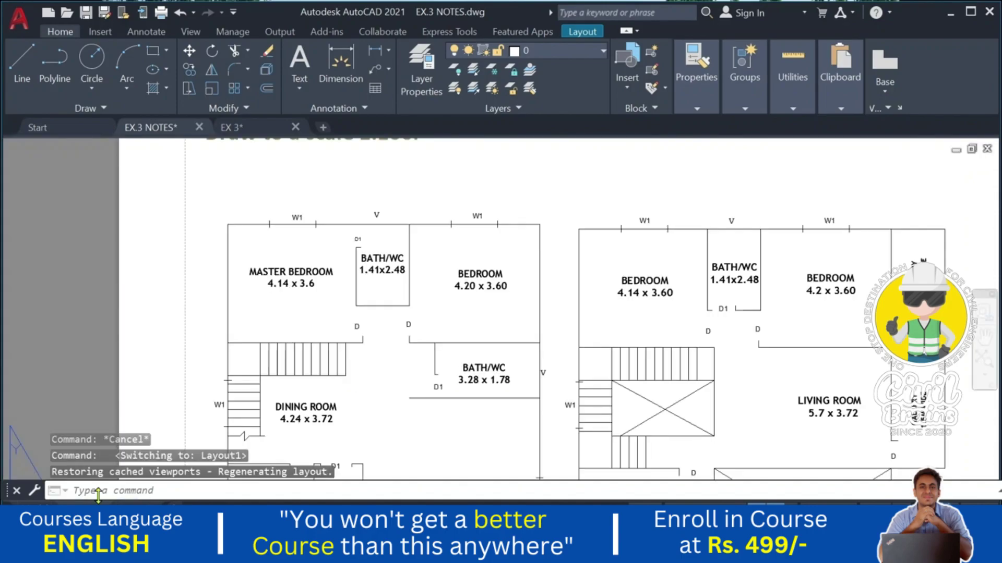
pyautogui.scroll(-5, 522, 308)
pyautogui.scroll(5, 414, 245)
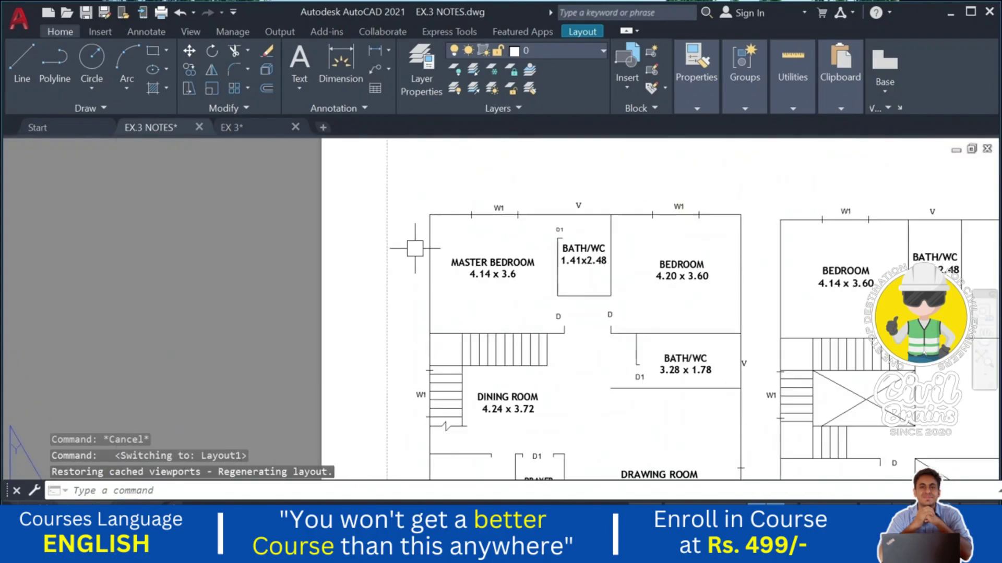
pyautogui.moveTo(431, 284); pyautogui.dragTo(392, 221, button='middle')
pyautogui.scroll(-3, 402, 233)
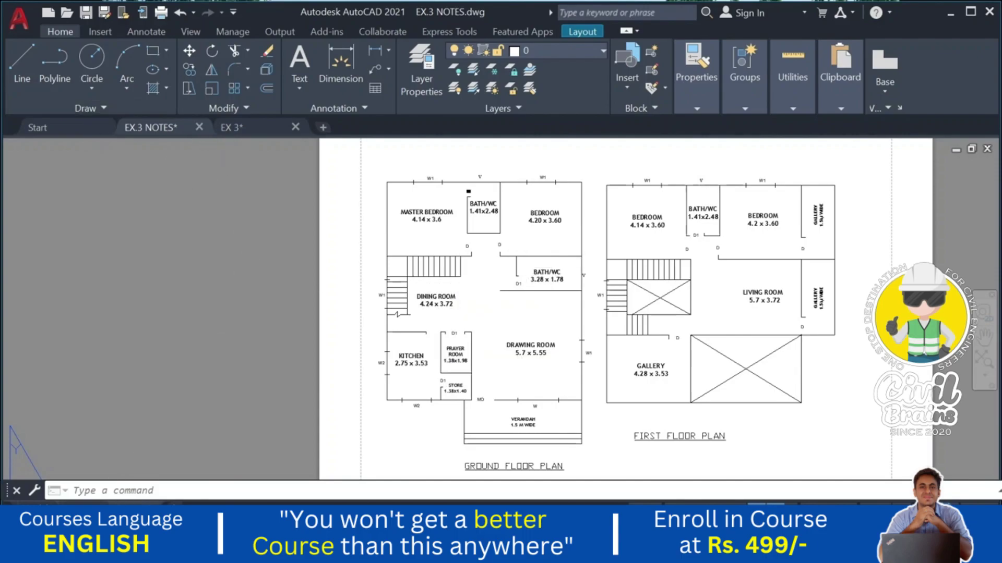
pyautogui.hotkey('ctrl', 'pagedown')
pyautogui.scroll(4, 565, 286)
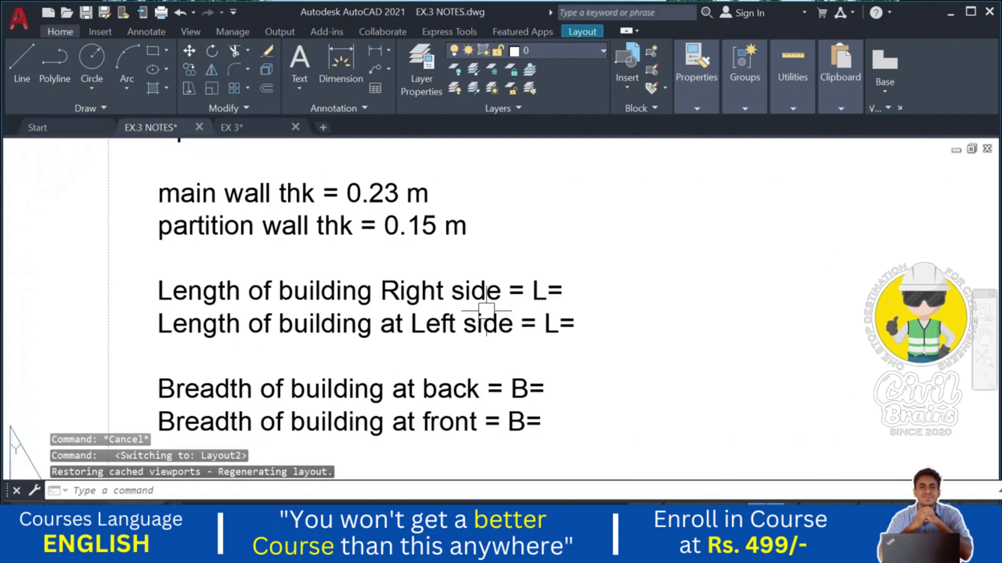
pyautogui.hotkey('ctrl', 'pageup')
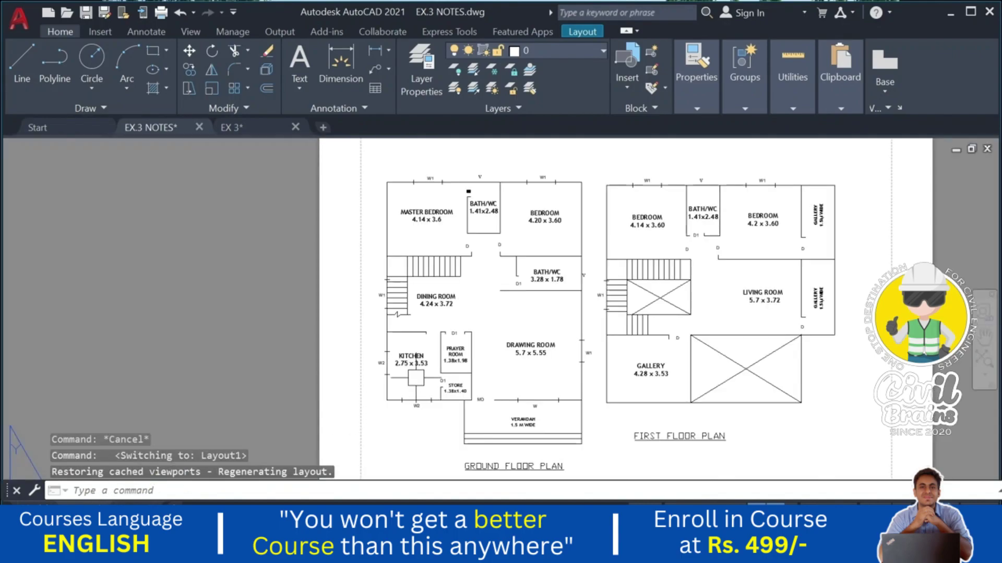
pyautogui.scroll(4, 413, 406)
pyautogui.scroll(-2, 351, 336)
pyautogui.scroll(1, 287, 428)
pyautogui.moveTo(288, 428)
pyautogui.mouseDown(button='middle')
pyautogui.moveTo(300, 392)
pyautogui.moveTo(270, 394)
pyautogui.moveTo(327, 407)
pyautogui.moveTo(334, 466)
pyautogui.mouseUp(button='middle')
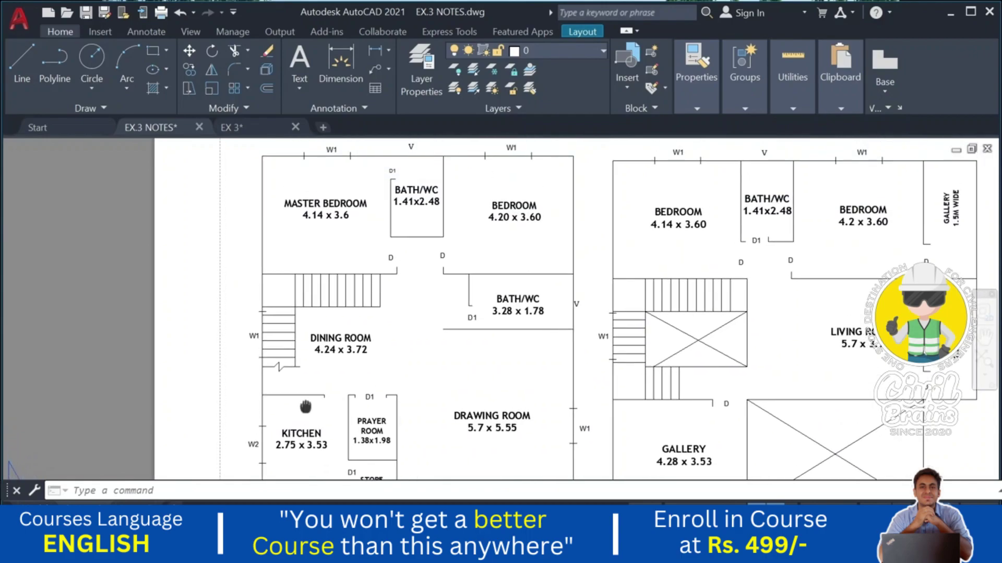
pyautogui.moveTo(371, 398); pyautogui.dragTo(368, 454, button='middle')
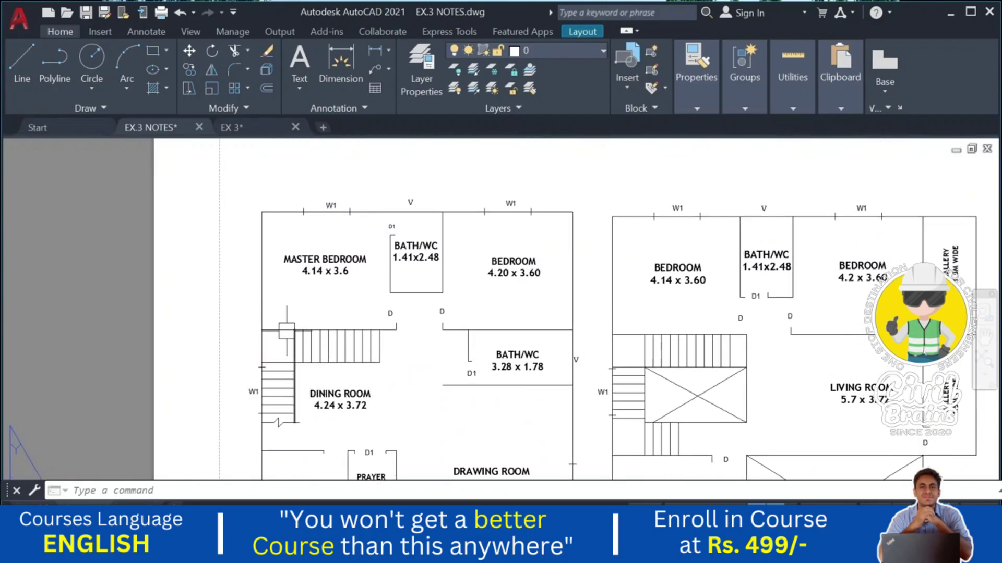
pyautogui.moveTo(304, 322); pyautogui.dragTo(303, 355, button='middle')
pyautogui.scroll(-4, 345, 336)
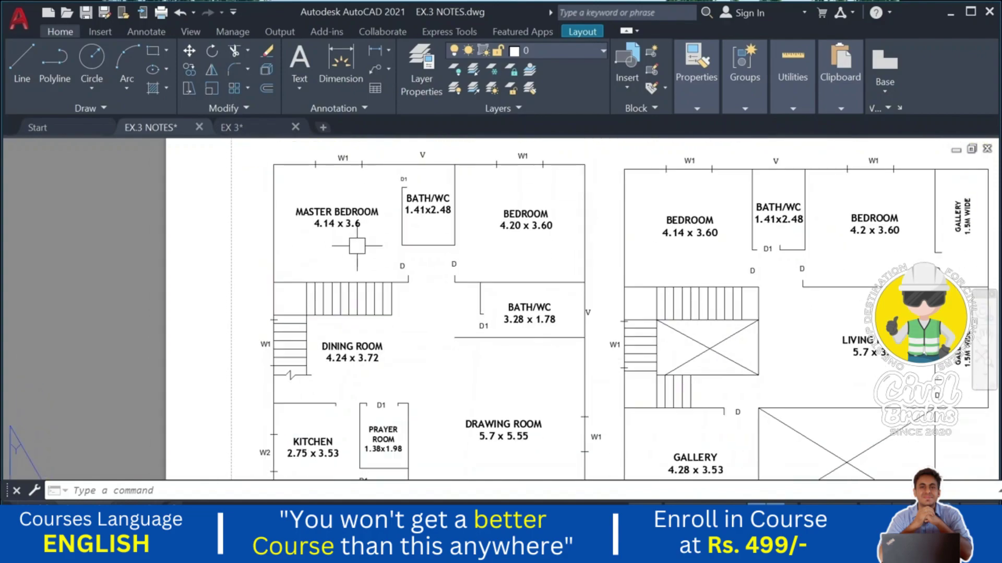
# - Open the Specifications text on Layout2, then check the top bedroom sizes on the floor plan sheet
pyautogui.scroll(3, 340, 313)
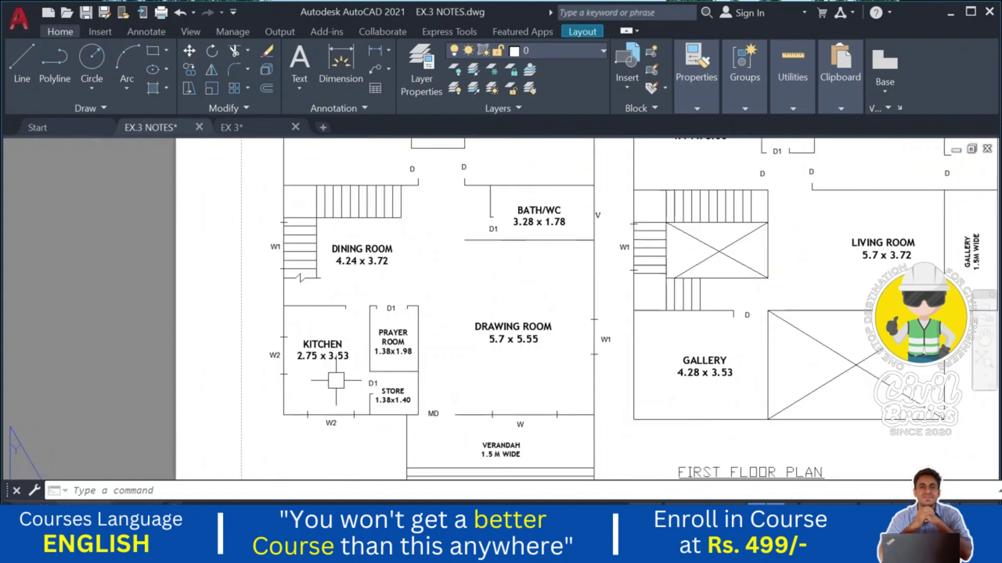
pyautogui.click(133, 503)
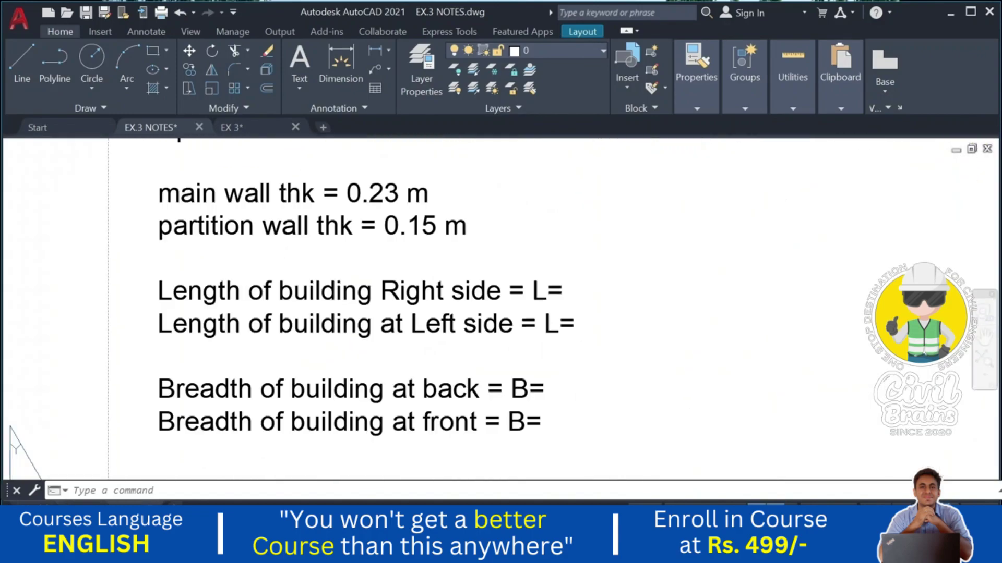
pyautogui.doubleClick(556, 286)
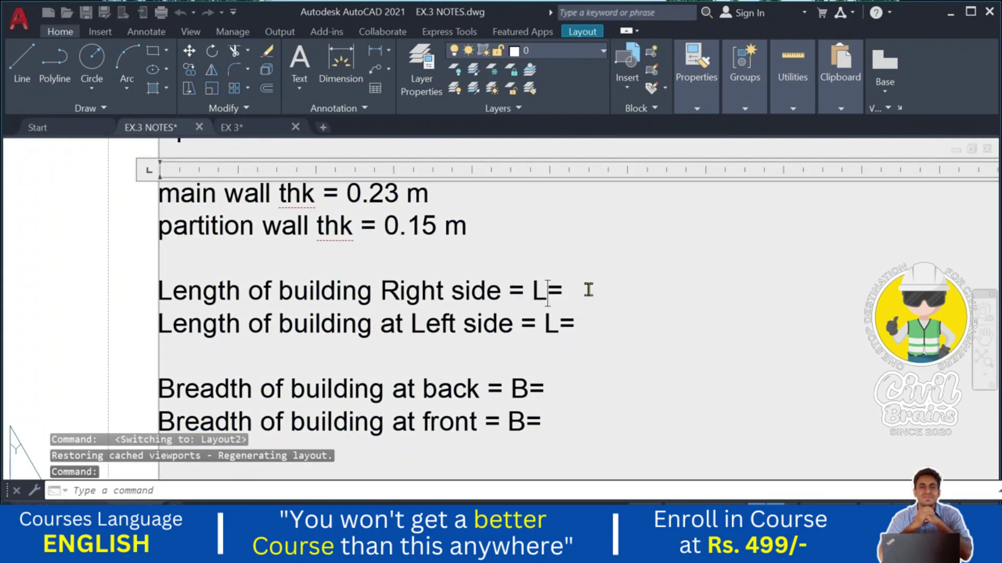
pyautogui.scroll(2, 585, 291)
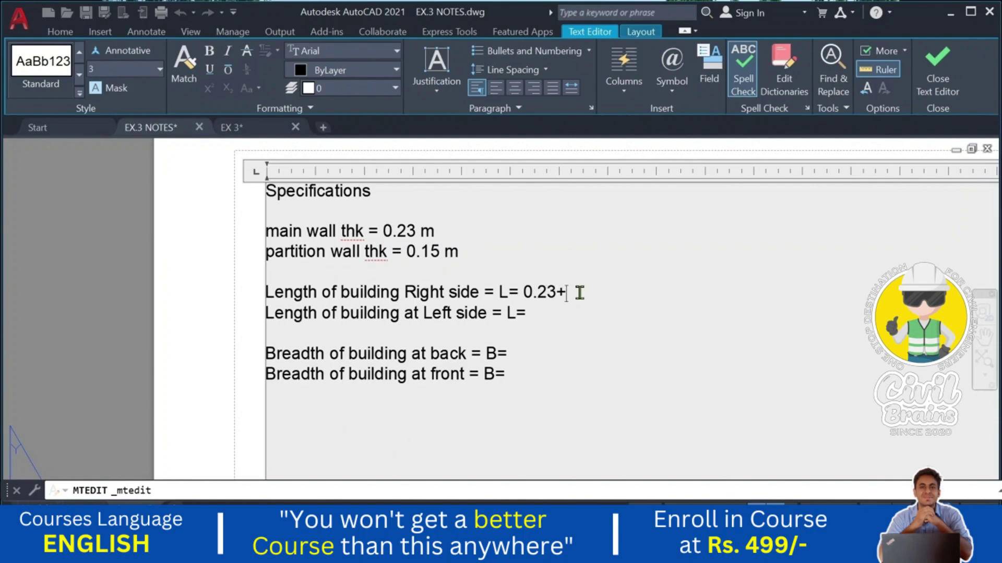
pyautogui.click(201, 342)
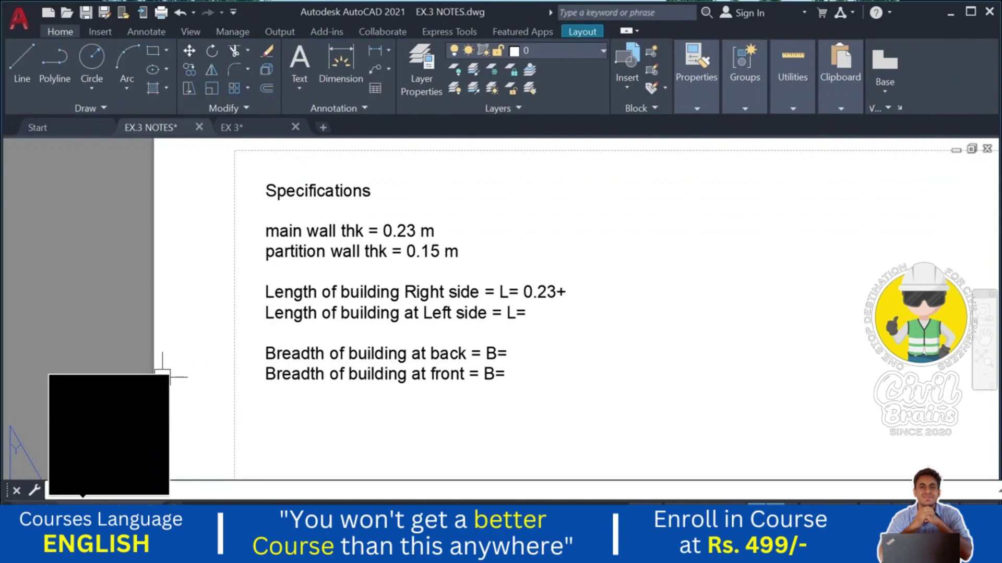
pyautogui.click(87, 507)
pyautogui.scroll(-2, 522, 308)
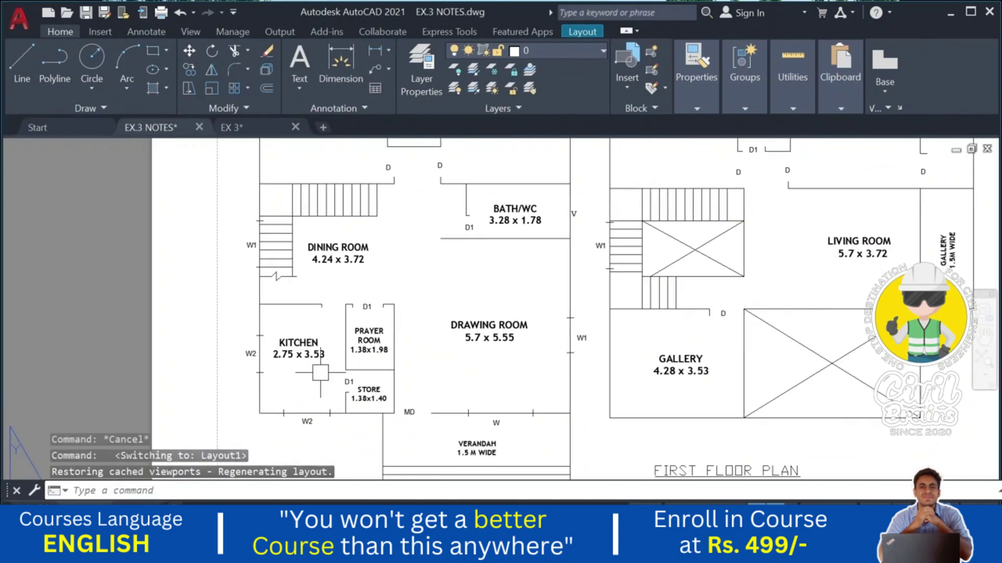
pyautogui.scroll(2, 521, 307)
pyautogui.moveTo(252, 378); pyautogui.dragTo(240, 434, button='middle')
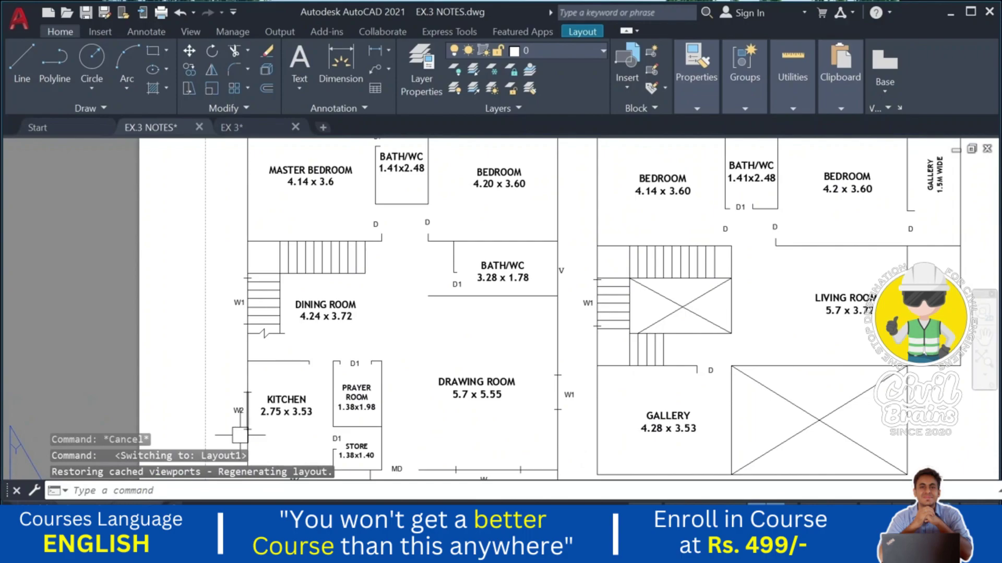
# - Reopen the Specifications text repeatedly while cross-checking room sizes on the floor plan
pyautogui.hotkey('ctrl', 'pagedown')
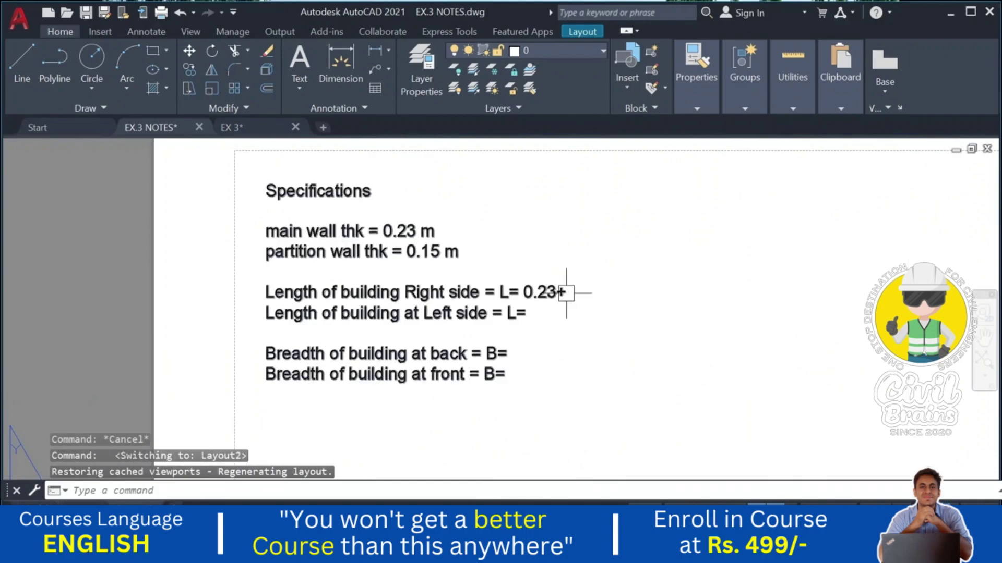
pyautogui.doubleClick(564, 291)
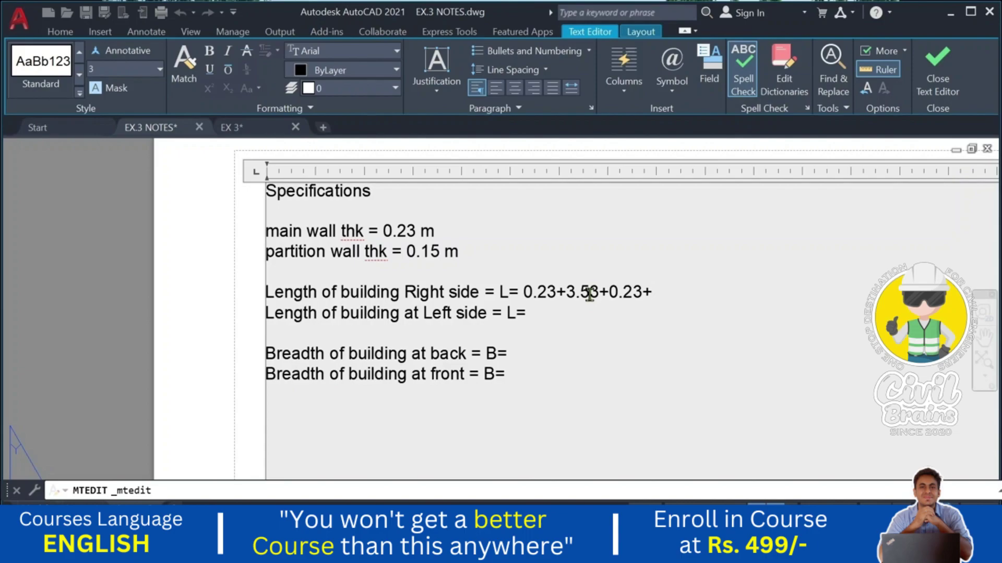
pyautogui.press('Escape')
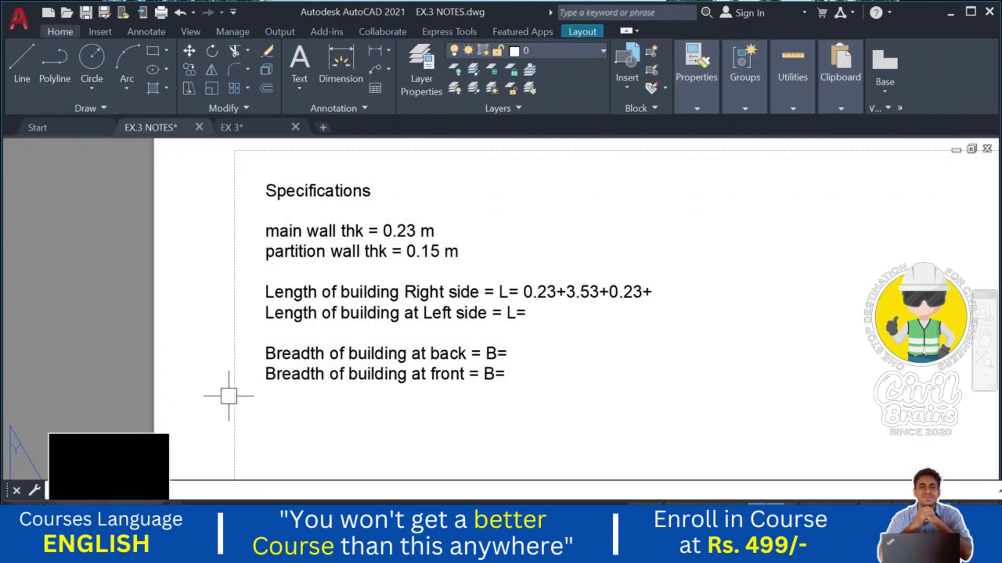
pyautogui.hotkey('ctrl', 'pagedown')
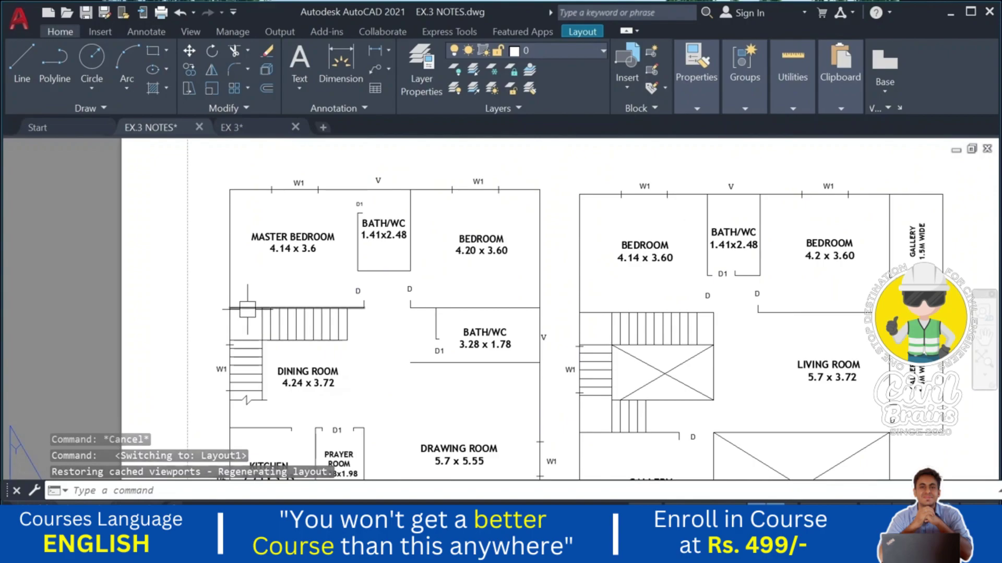
pyautogui.click(128, 501)
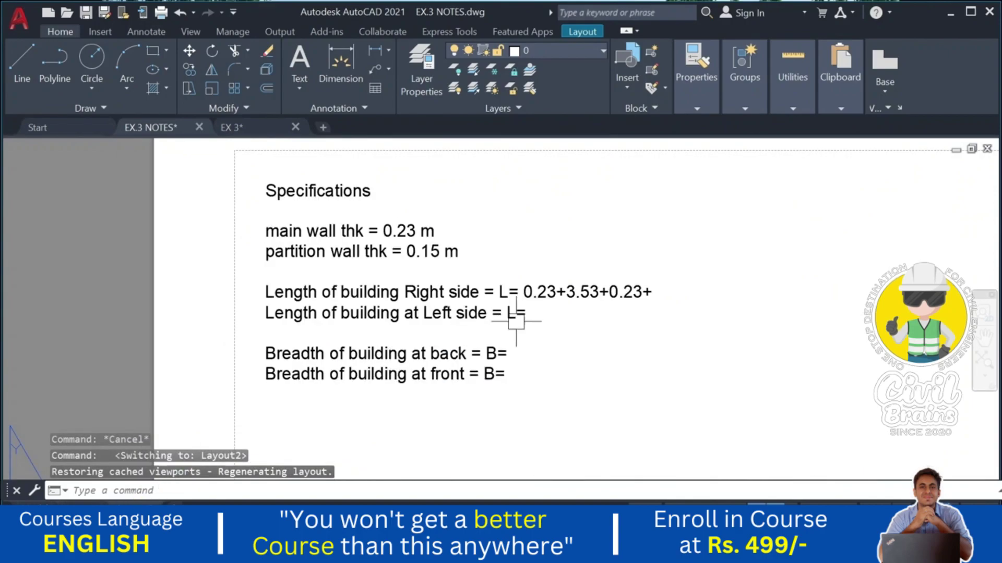
pyautogui.doubleClick(599, 292)
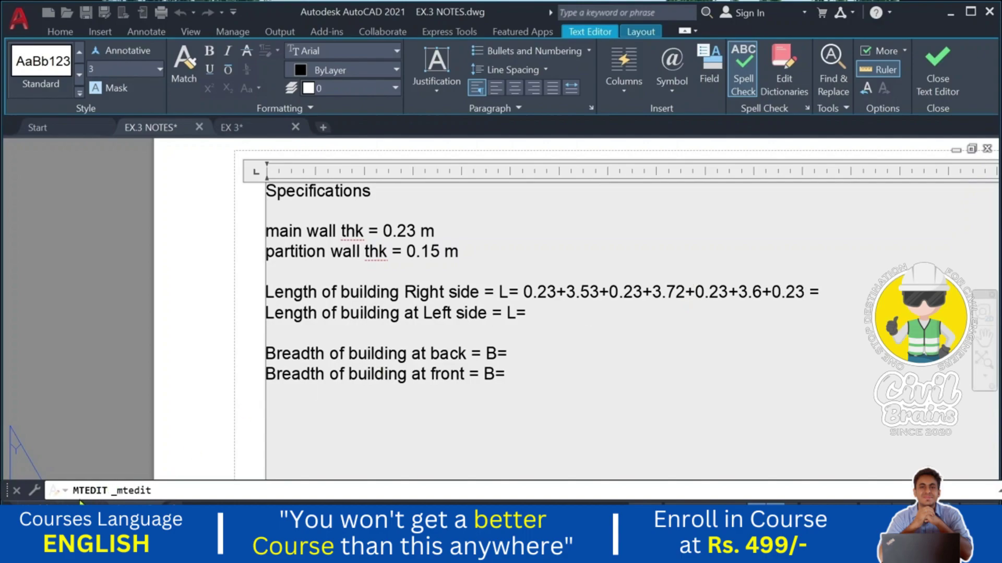
pyautogui.press('Escape')
pyautogui.hotkey('ctrl', 'pagedown')
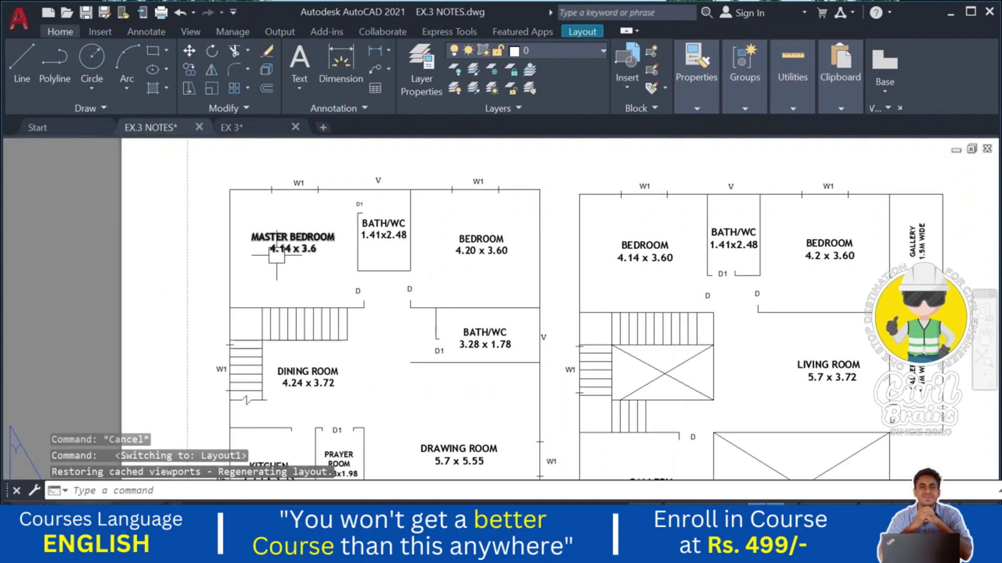
# - Add the total 11.77 after the right-side length sum in the Specifications text
pyautogui.hotkey('ctrl', 'pageup')
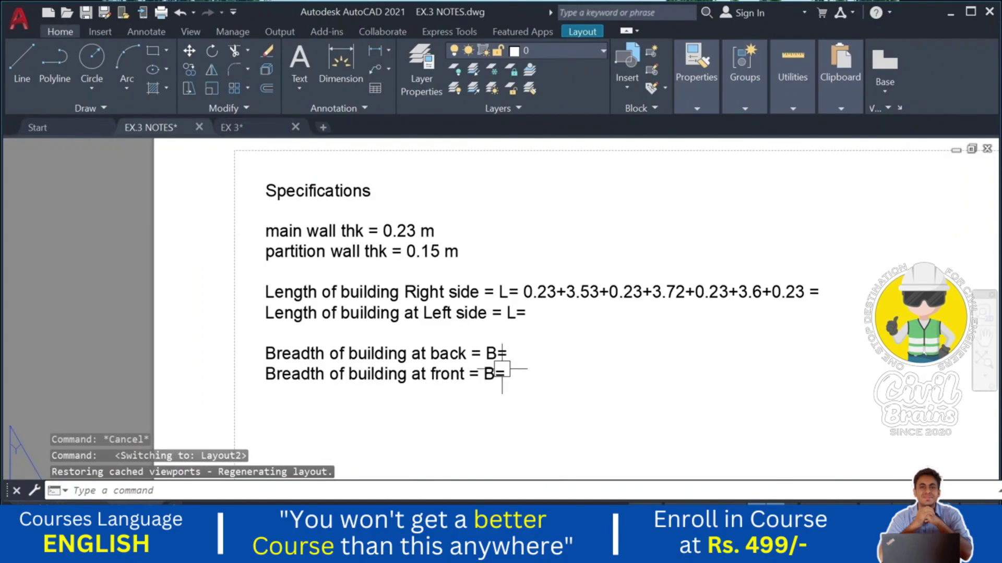
pyautogui.doubleClick(766, 305)
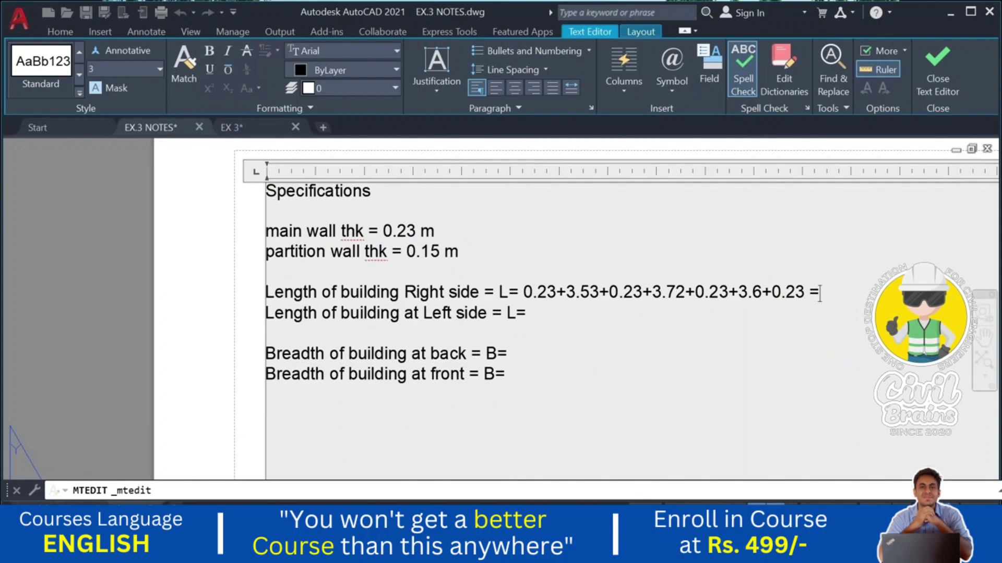
pyautogui.click(825, 293)
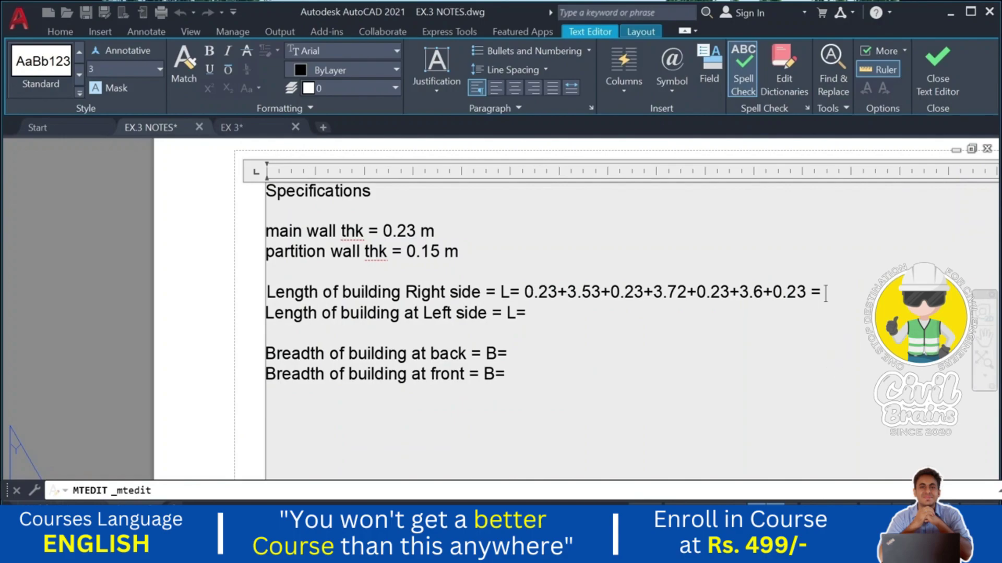
pyautogui.write('11.77')
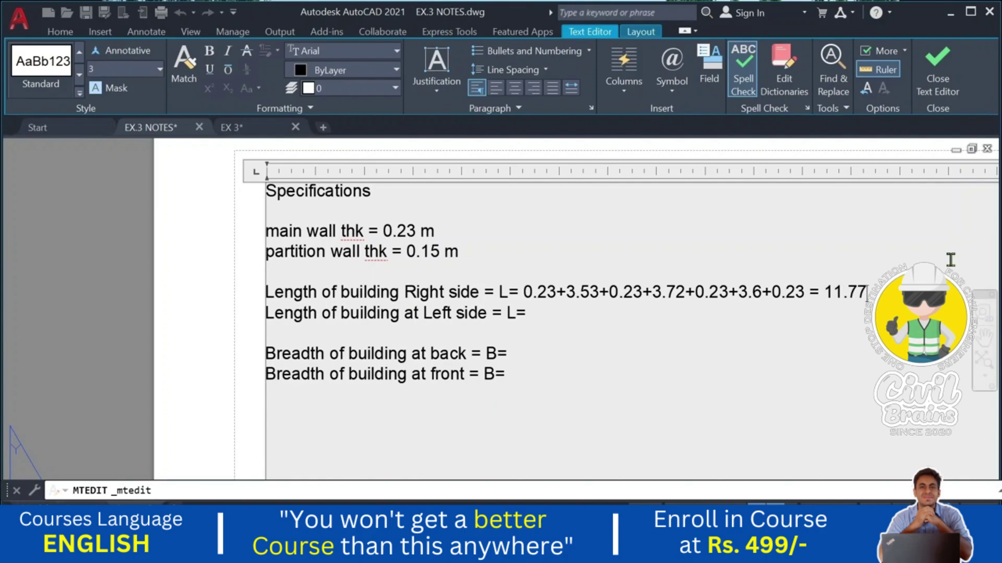
pyautogui.click(633, 318)
pyautogui.press('Escape')
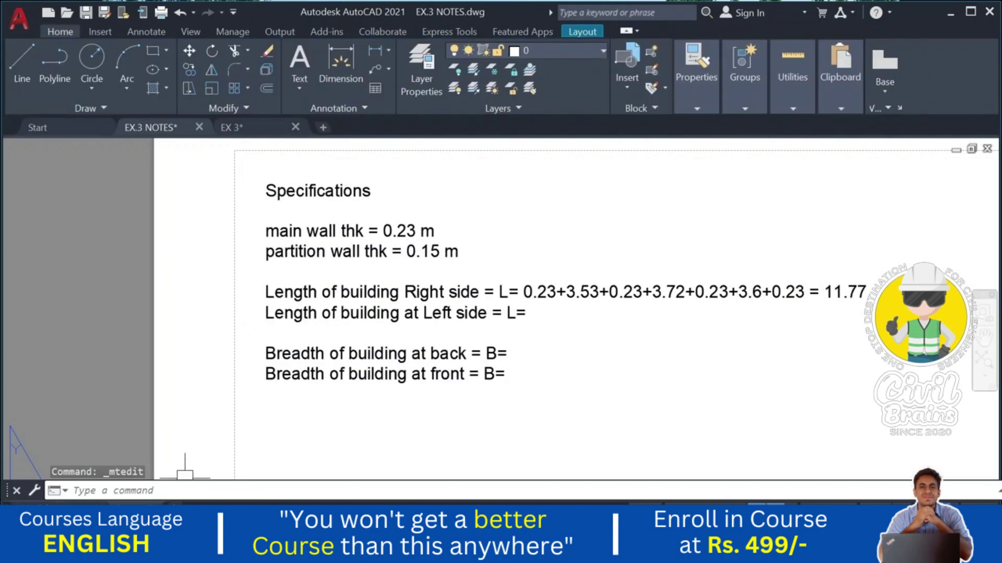
# - Pan over both floor plans from verandah to kitchen and gallery, then return to Specifications
pyautogui.click(78, 503)
pyautogui.scroll(-5, 501, 308)
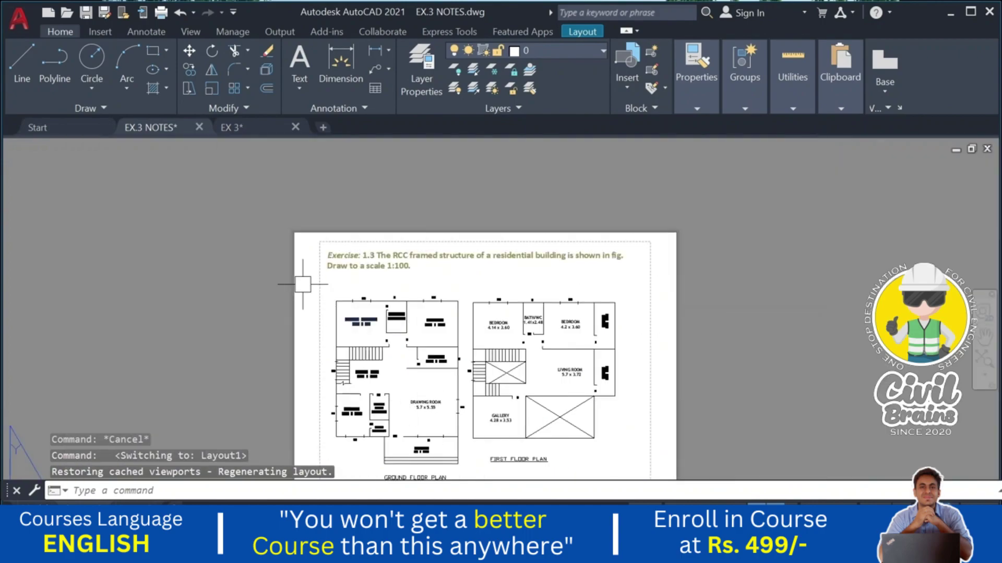
pyautogui.scroll(2, 302, 279)
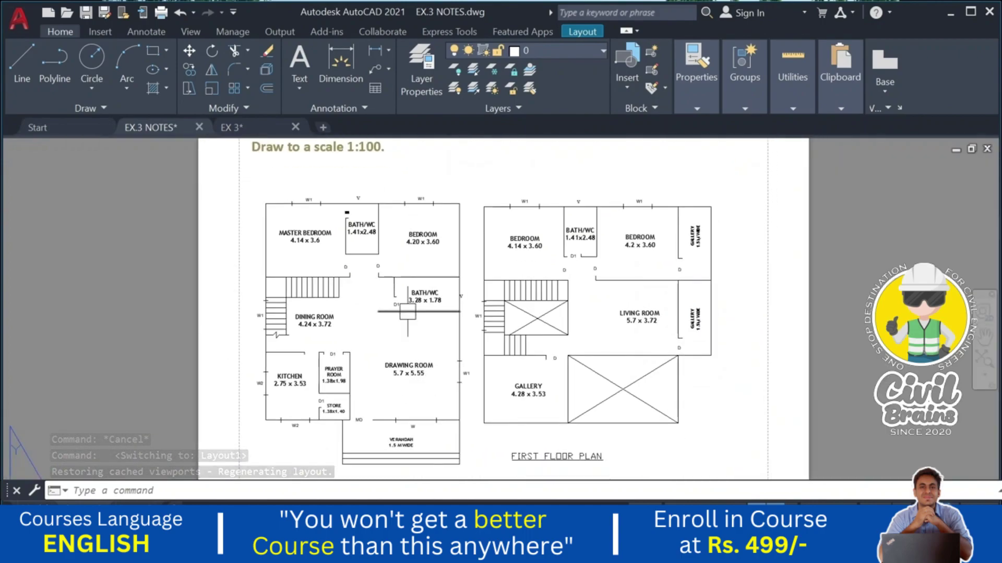
pyautogui.scroll(2, 402, 386)
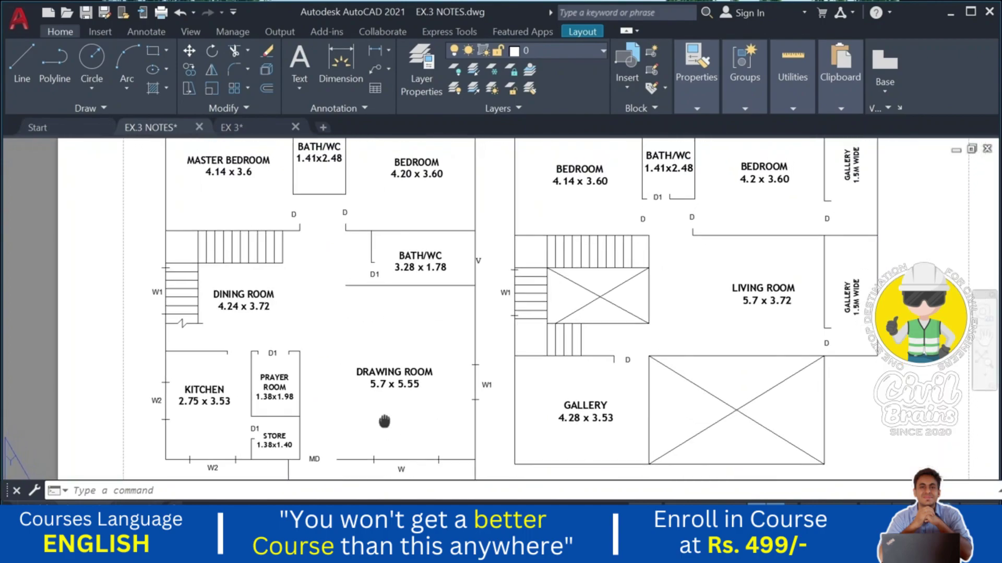
pyautogui.moveTo(389, 416); pyautogui.dragTo(445, 431, button='middle')
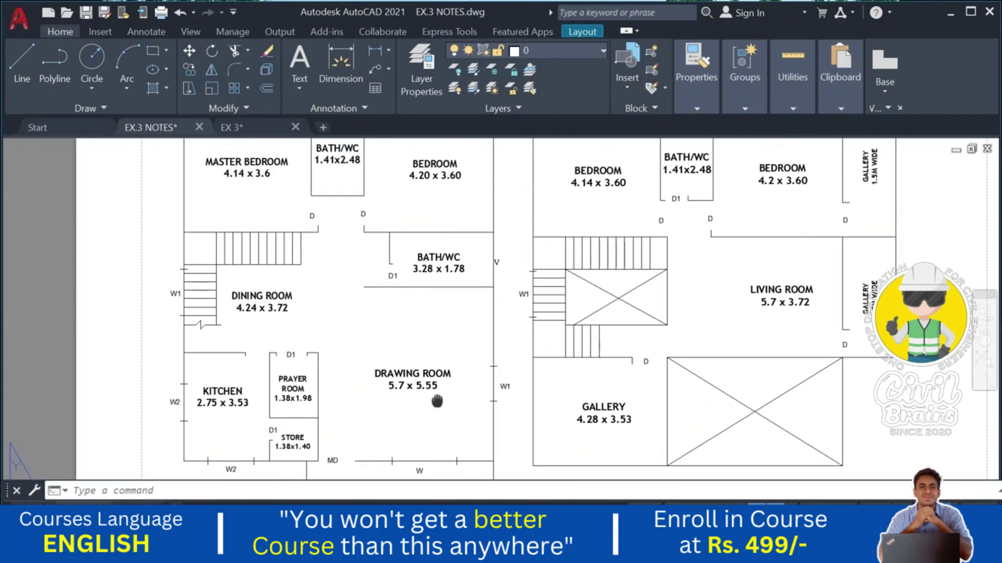
pyautogui.moveTo(438, 336); pyautogui.dragTo(437, 381, button='middle')
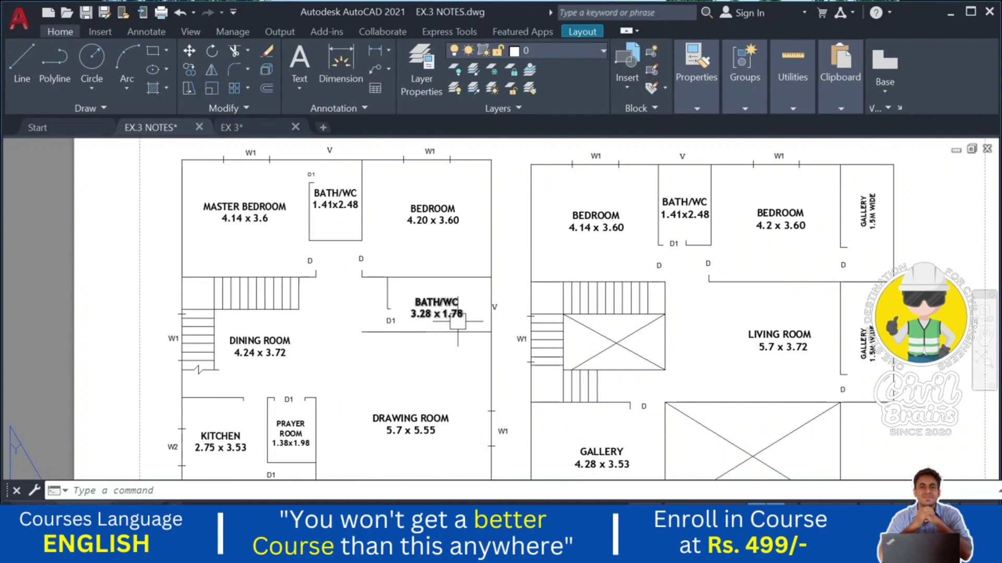
pyautogui.moveTo(458, 320); pyautogui.dragTo(447, 359, button='middle')
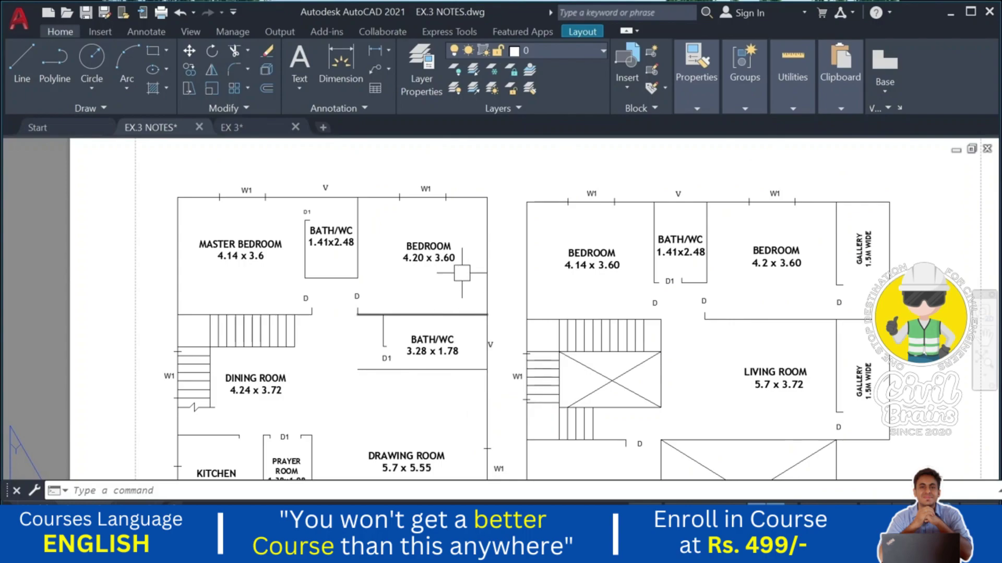
pyautogui.moveTo(452, 275); pyautogui.dragTo(456, 317, button='middle')
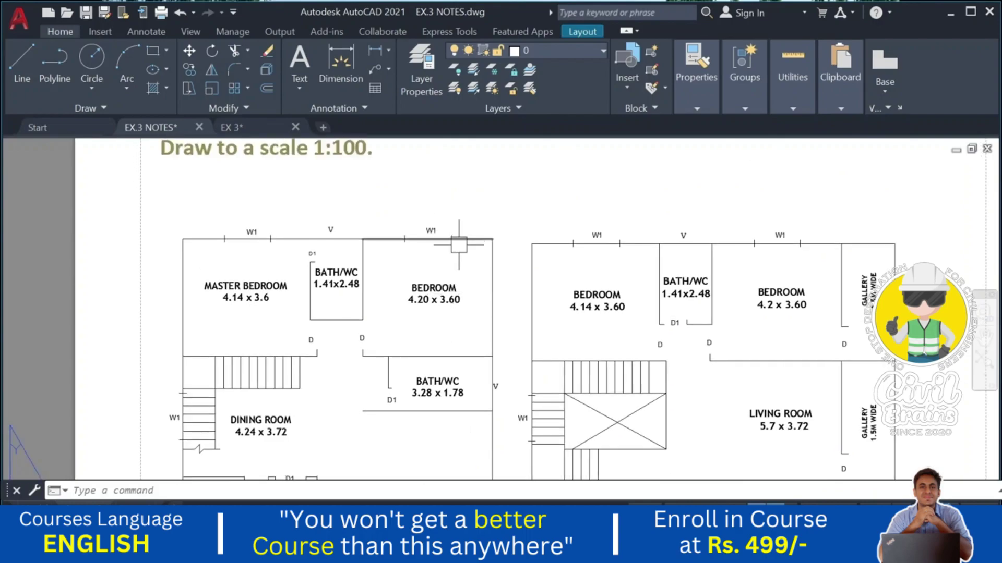
pyautogui.moveTo(459, 286); pyautogui.dragTo(458, 196, button='middle')
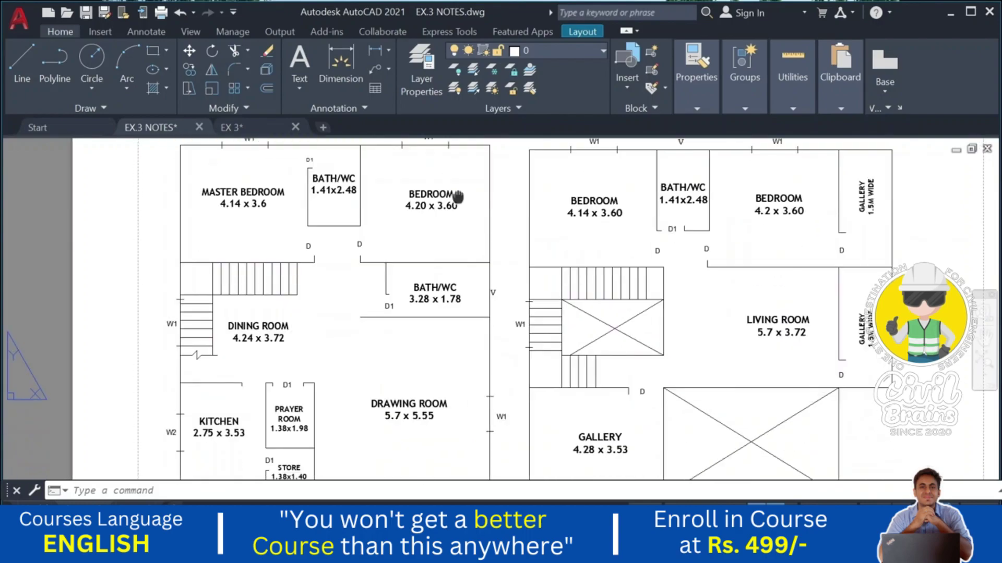
pyautogui.moveTo(438, 357); pyautogui.dragTo(445, 284, button='middle')
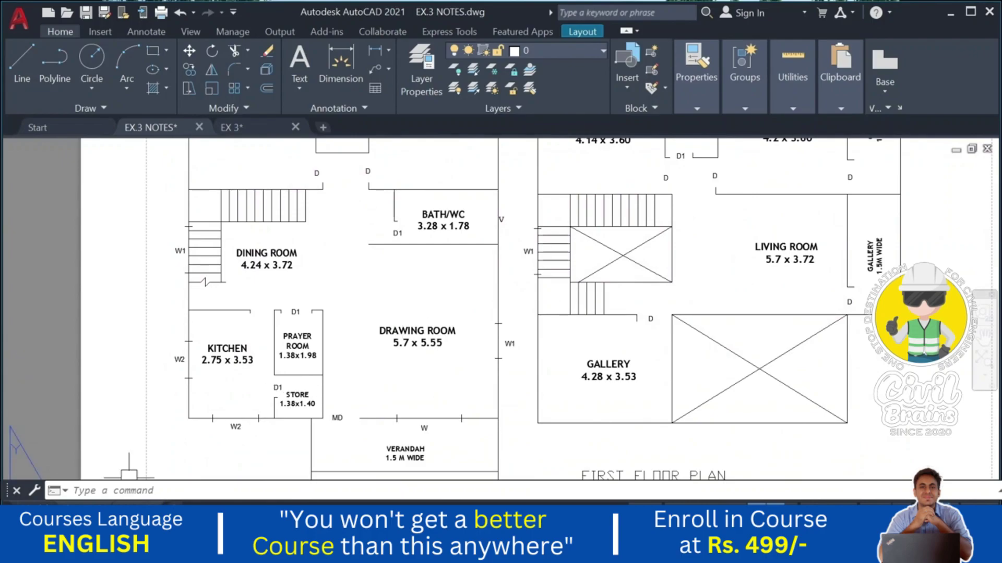
pyautogui.click(162, 427)
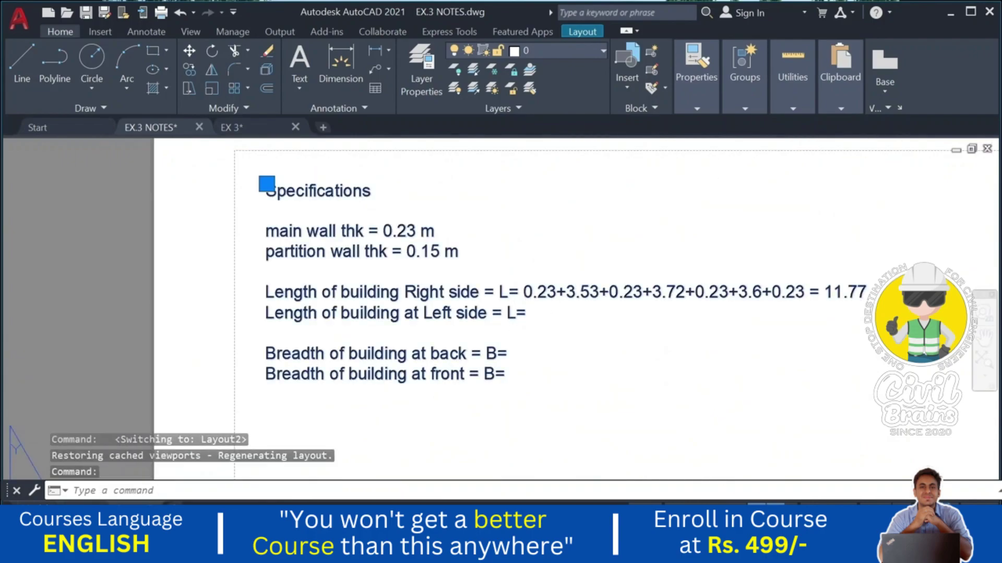
# - Begin the left-side length line in the Specifications notes, then compare against the floor plan sheet
pyautogui.doubleClick(545, 311)
pyautogui.write('0.23+5.')
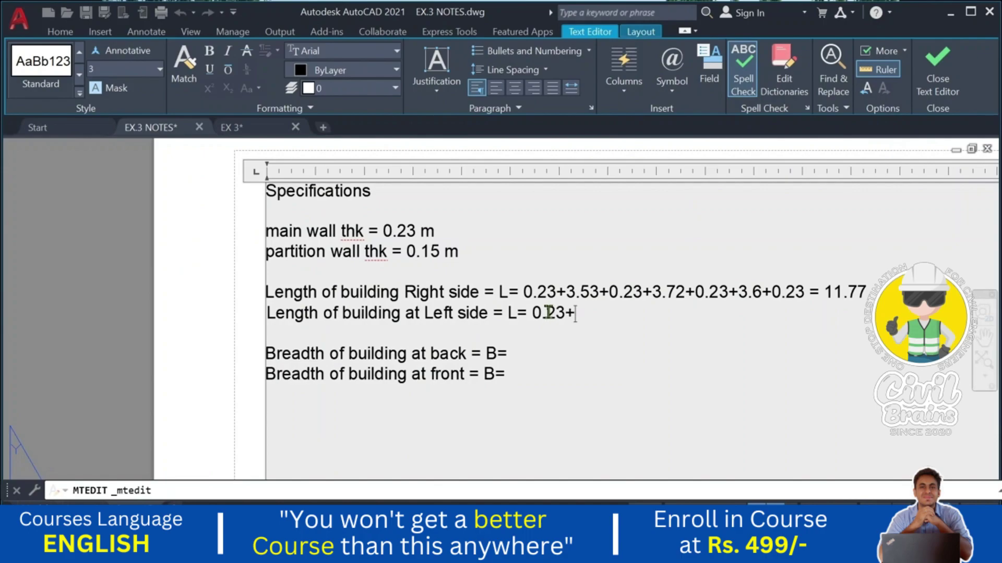
pyautogui.click(186, 312)
pyautogui.press('Escape')
pyautogui.hotkey('ctrl', 'pageup')
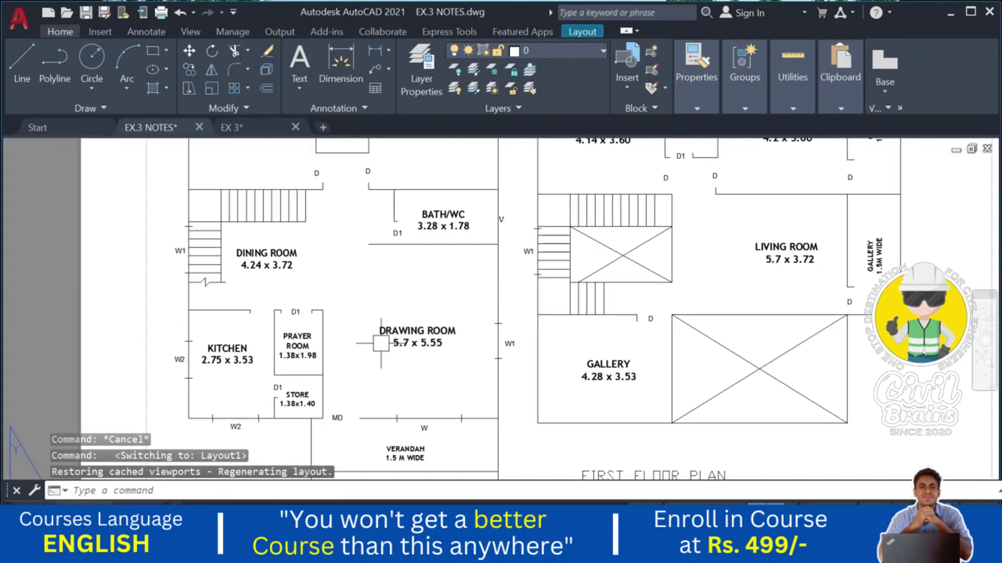
pyautogui.hotkey('ctrl', 'pagedown')
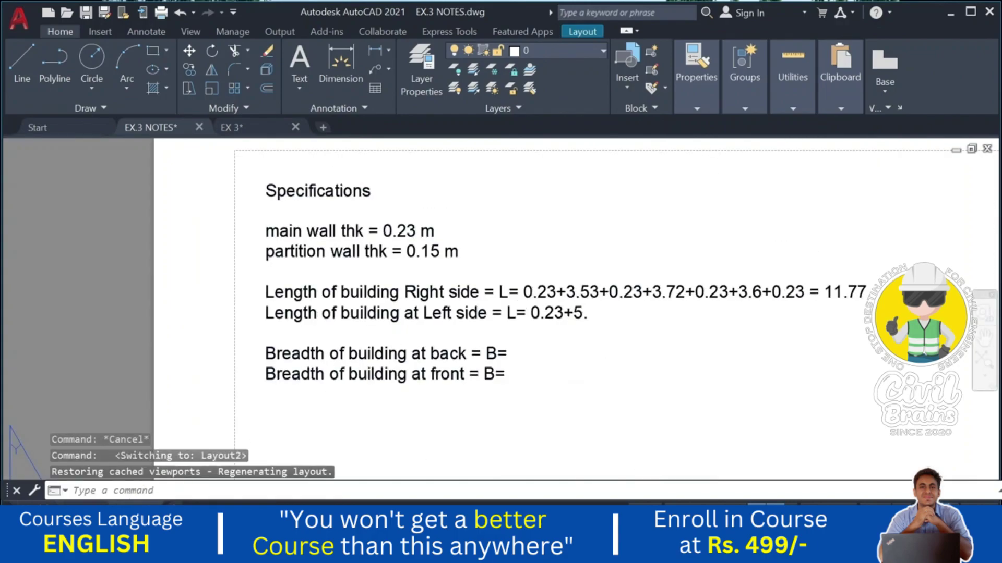
# - Complete the left length with 55+0.15+1.78+0.23+3.6+0.23 = 11.77
pyautogui.doubleClick(625, 320)
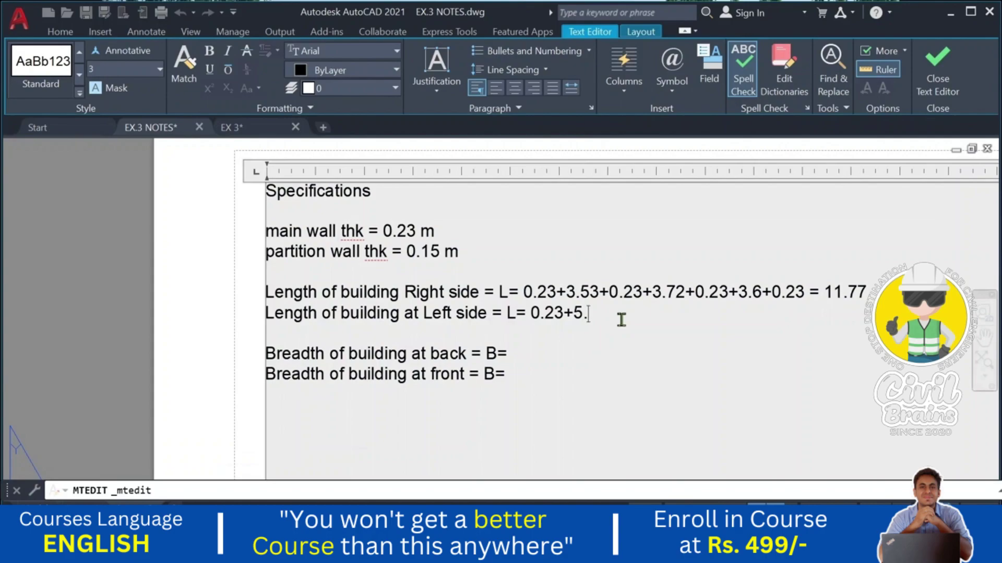
pyautogui.write('55+0.15+1.78+0.23+3.6+0.23')
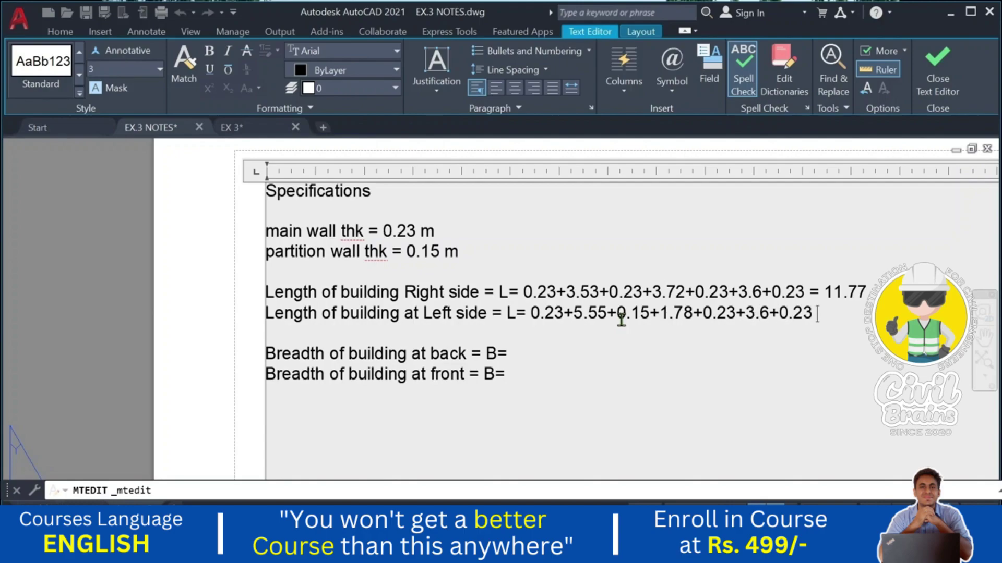
pyautogui.write('=')
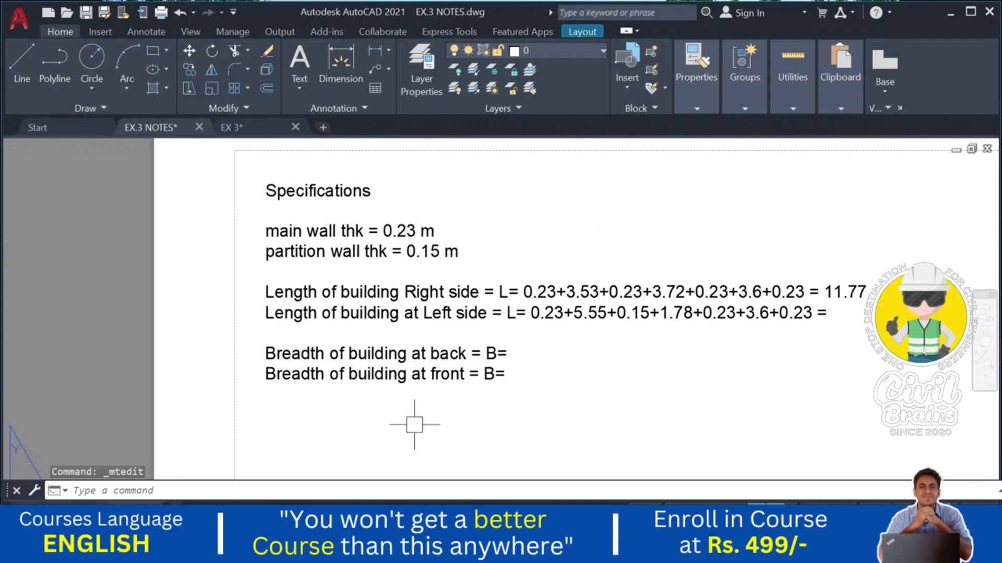
pyautogui.press('Escape')
# - Check the bedroom rows on the floor plan, then reopen and close the notes text
pyautogui.click(275, 522)
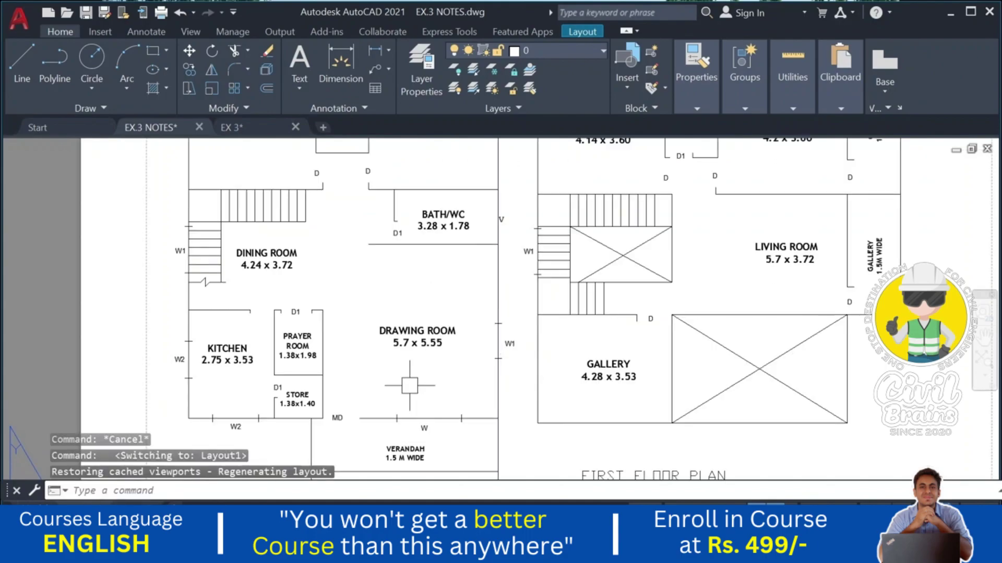
pyautogui.moveTo(410, 386); pyautogui.dragTo(410, 459, button='middle')
pyautogui.moveTo(474, 336); pyautogui.dragTo(471, 391, button='middle')
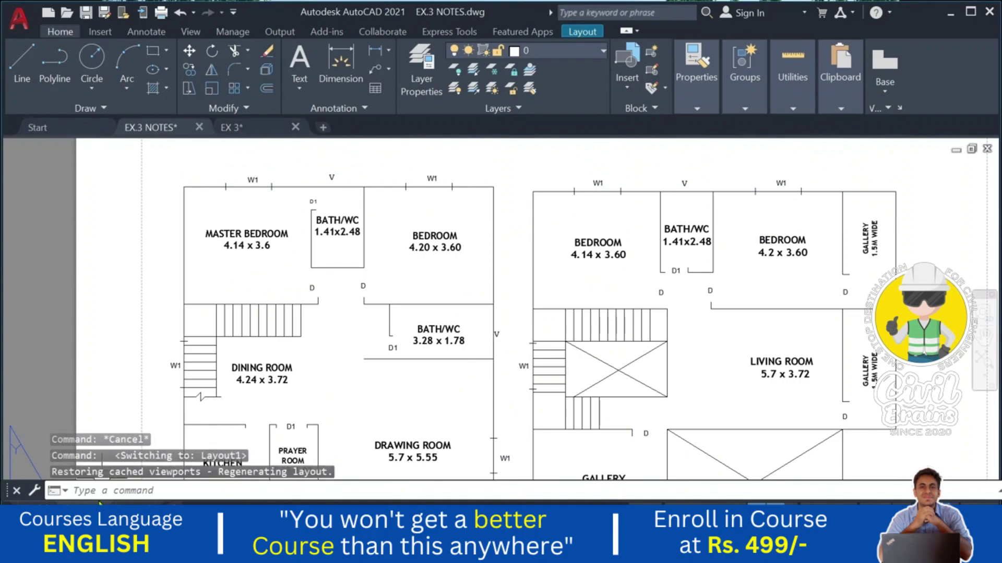
pyautogui.click(99, 502)
pyautogui.doubleClick(673, 313)
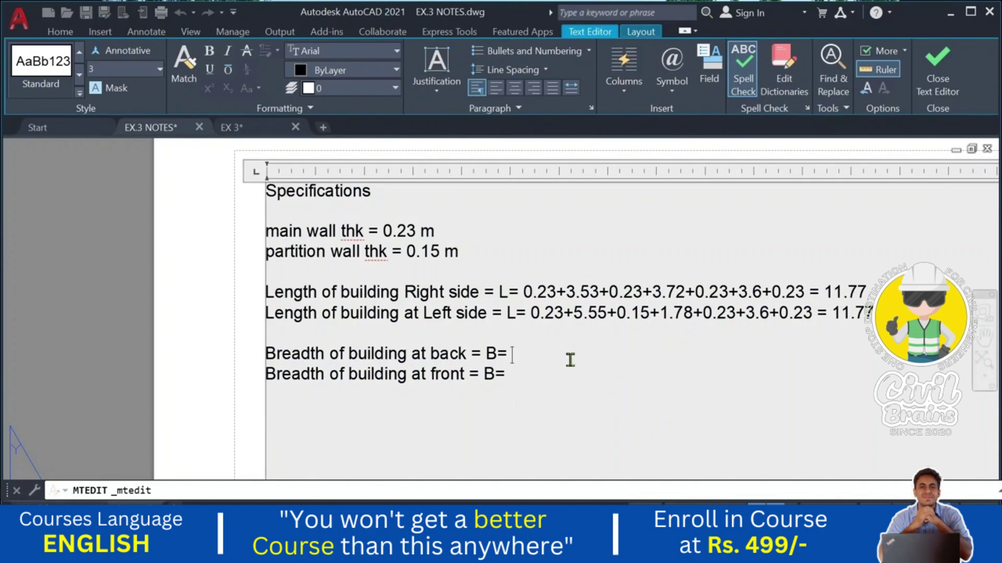
pyautogui.click(223, 336)
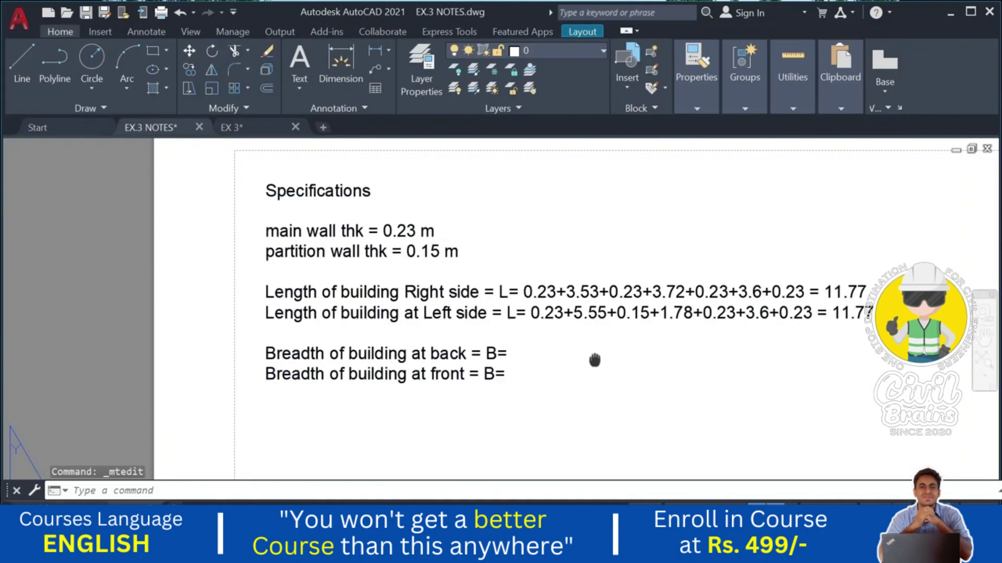
# - Check the bedroom widths on the ground floor plan sheet
pyautogui.moveTo(594, 358); pyautogui.dragTo(496, 297, button='middle')
pyautogui.doubleClick(465, 310)
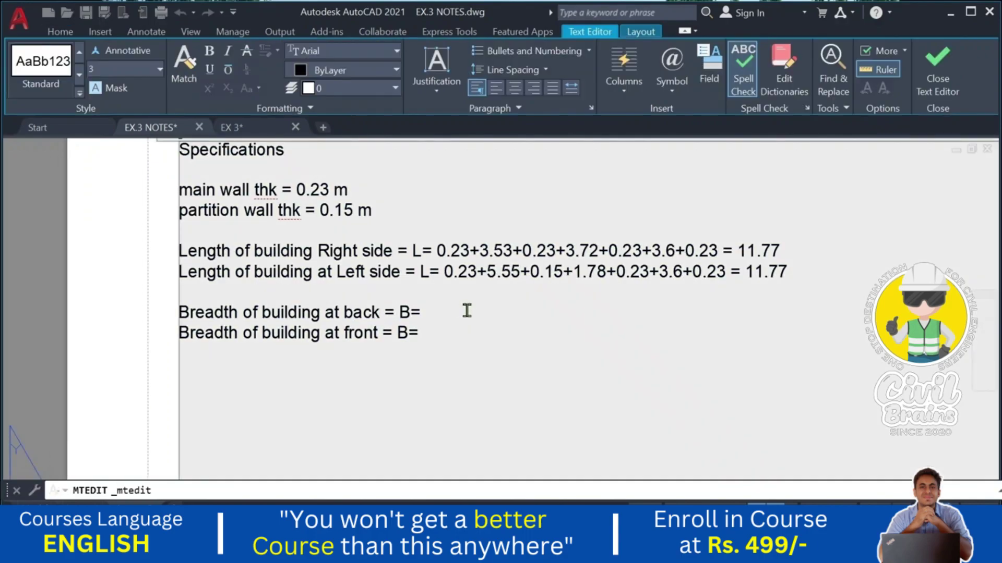
pyautogui.press('Escape')
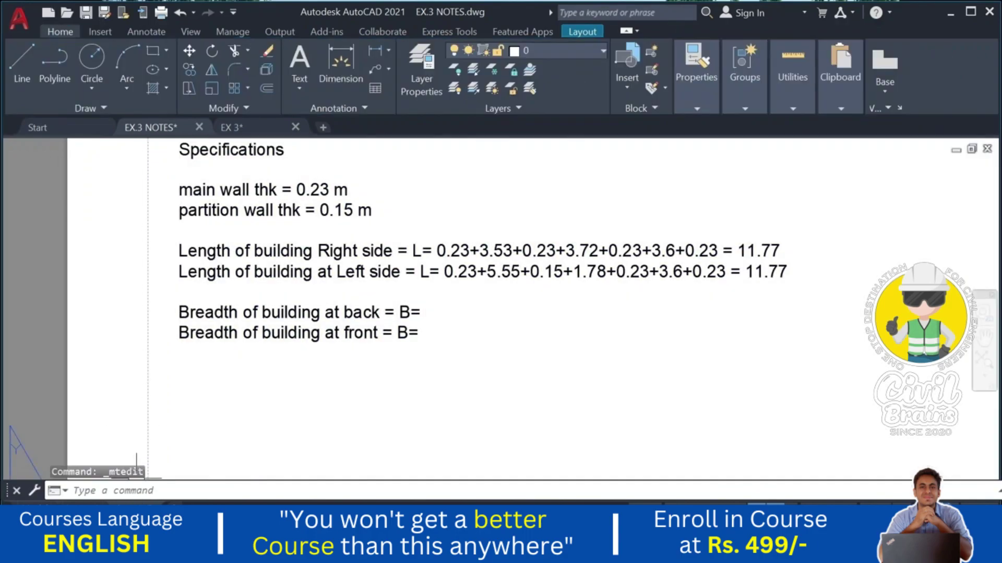
pyautogui.click(107, 514)
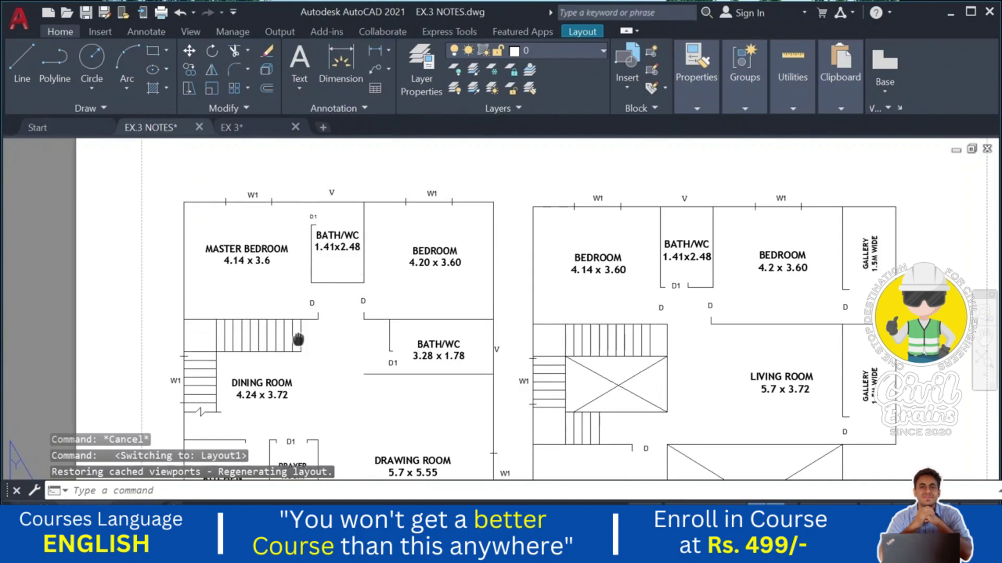
pyautogui.scroll(2, 209, 292)
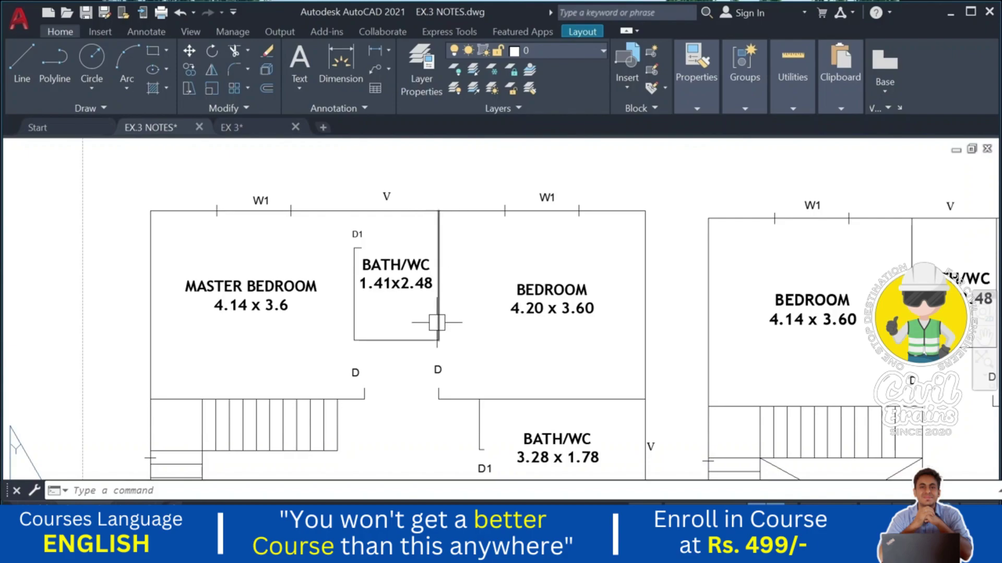
pyautogui.moveTo(437, 323)
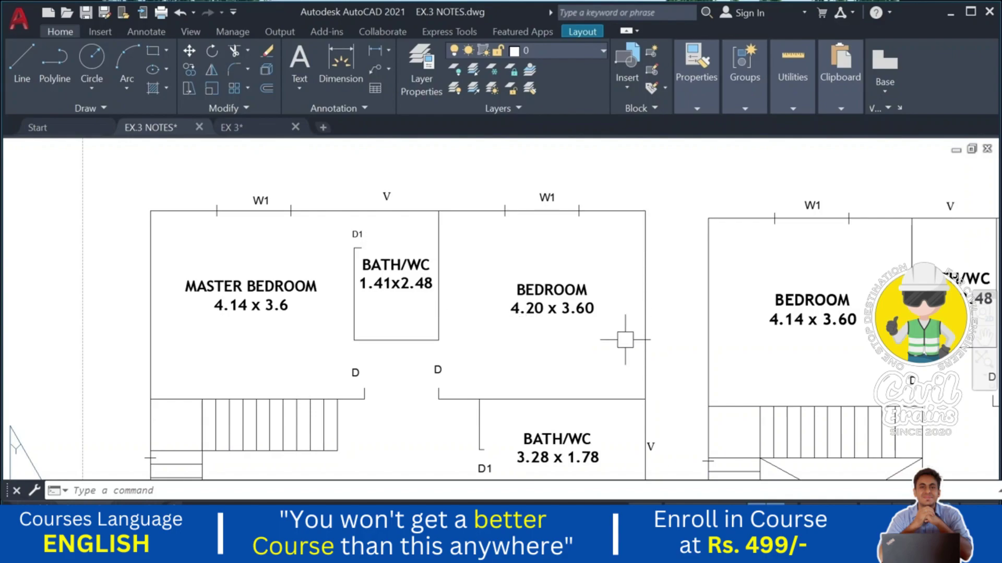
# - Return to the EX.3 NOTES Specifications sheet and open its notes text for editing
pyautogui.click(622, 550)
pyautogui.click(622, 550)
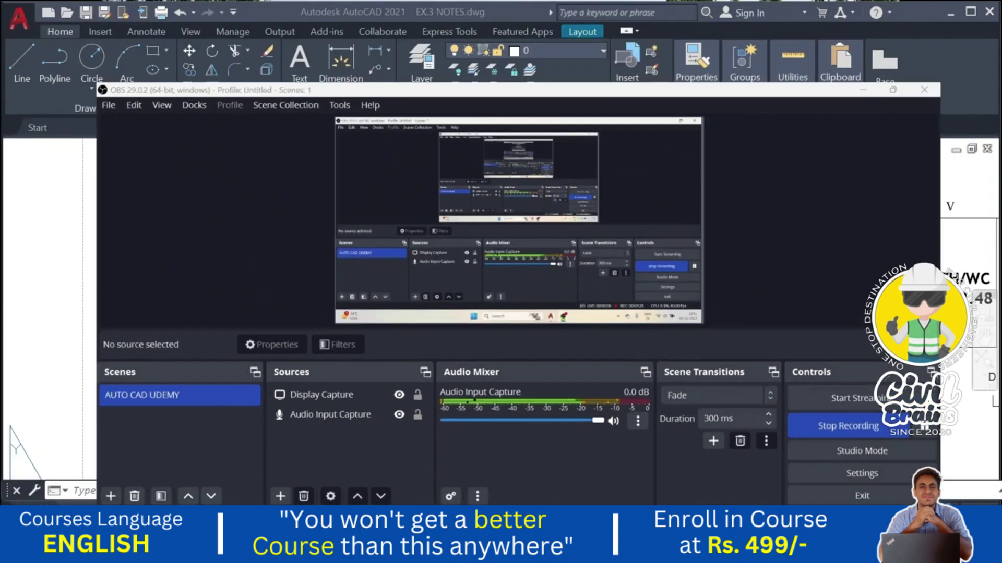
pyautogui.moveTo(589, 550)
pyautogui.click(528, 474)
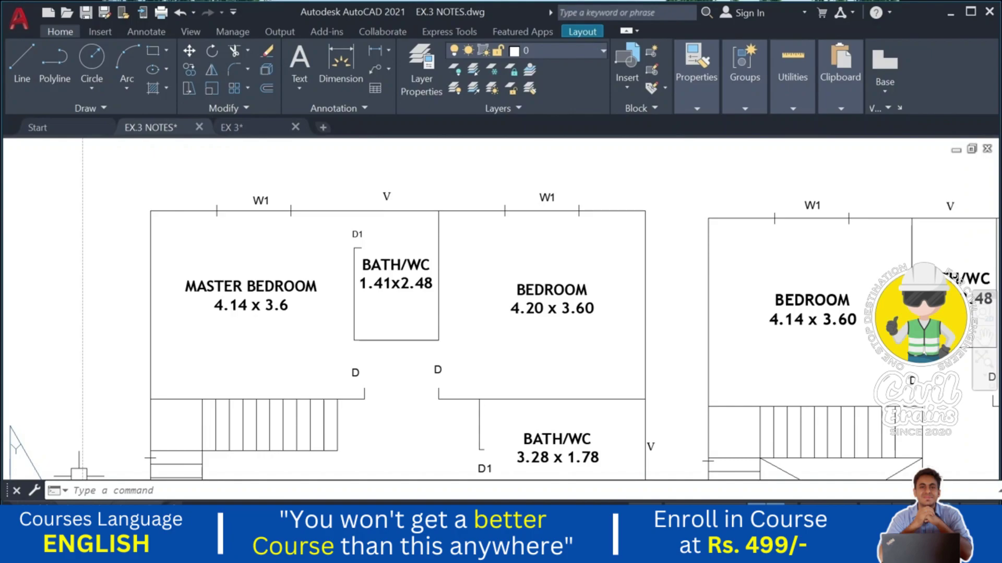
pyautogui.click(83, 502)
pyautogui.doubleClick(413, 312)
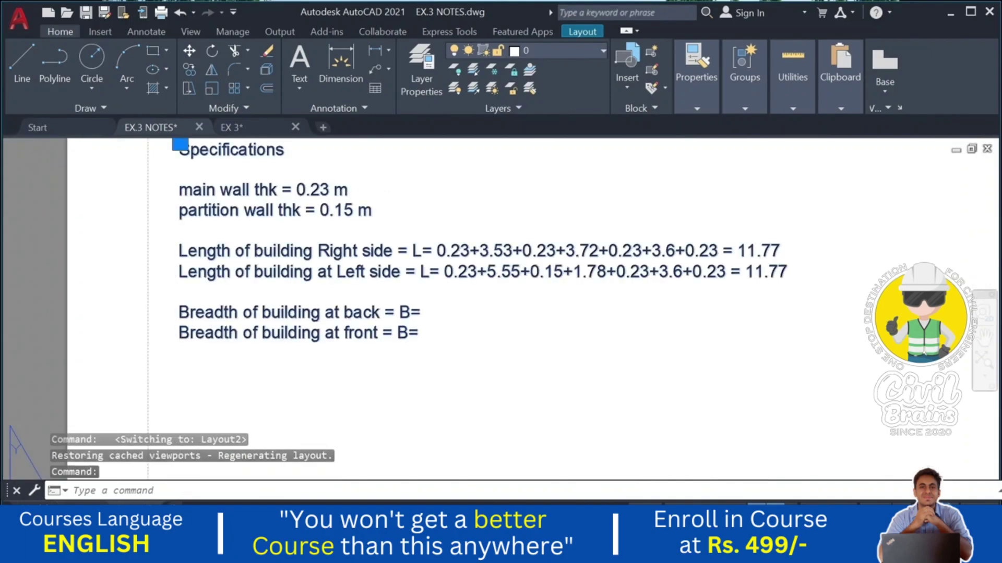
# - Start the back breadth with 0. and compare it against the floor plan sheet
pyautogui.write('0')
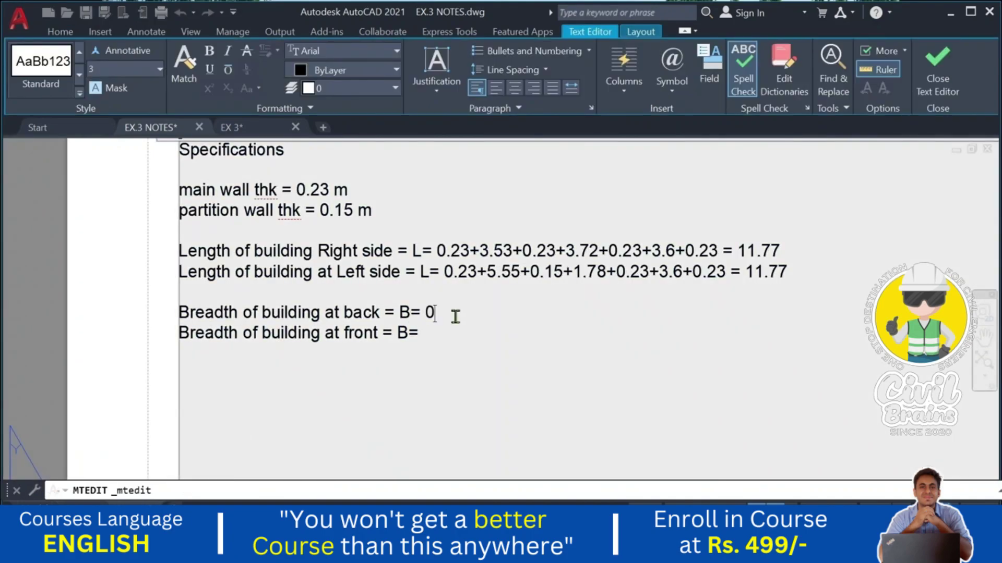
pyautogui.write('.23+')
pyautogui.click(138, 406)
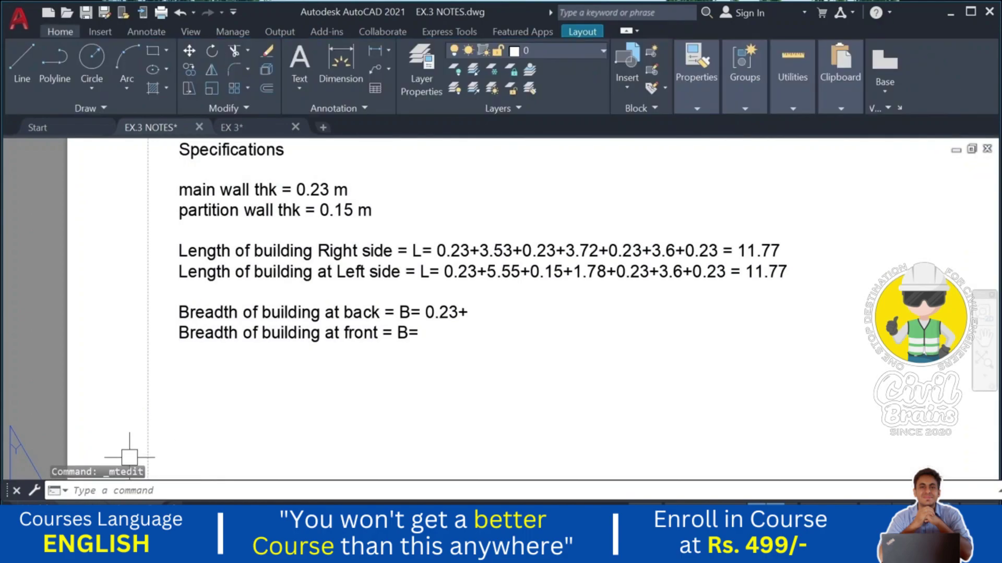
pyautogui.hotkey('ctrl', 'pagedown')
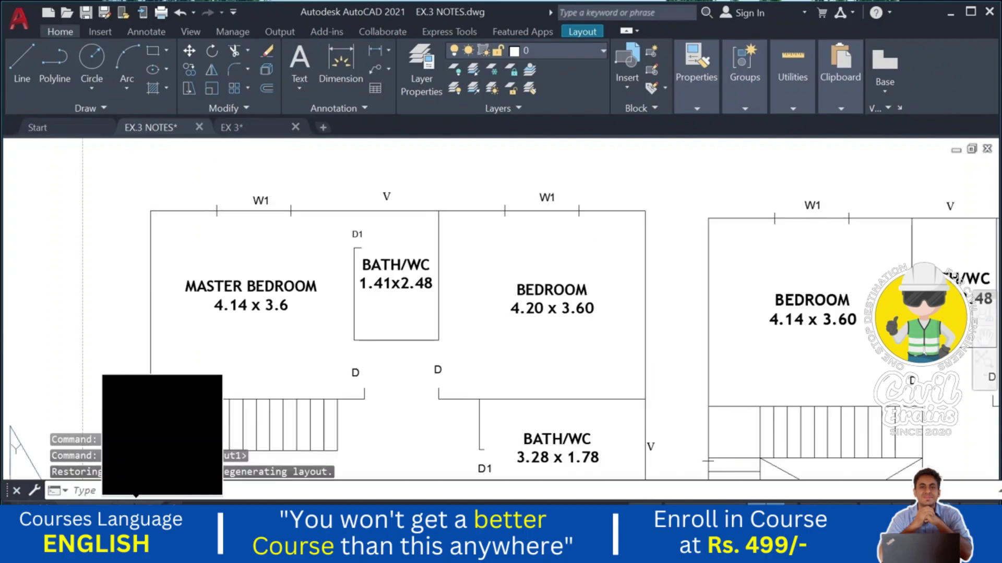
pyautogui.hotkey('ctrl', 'pagedown')
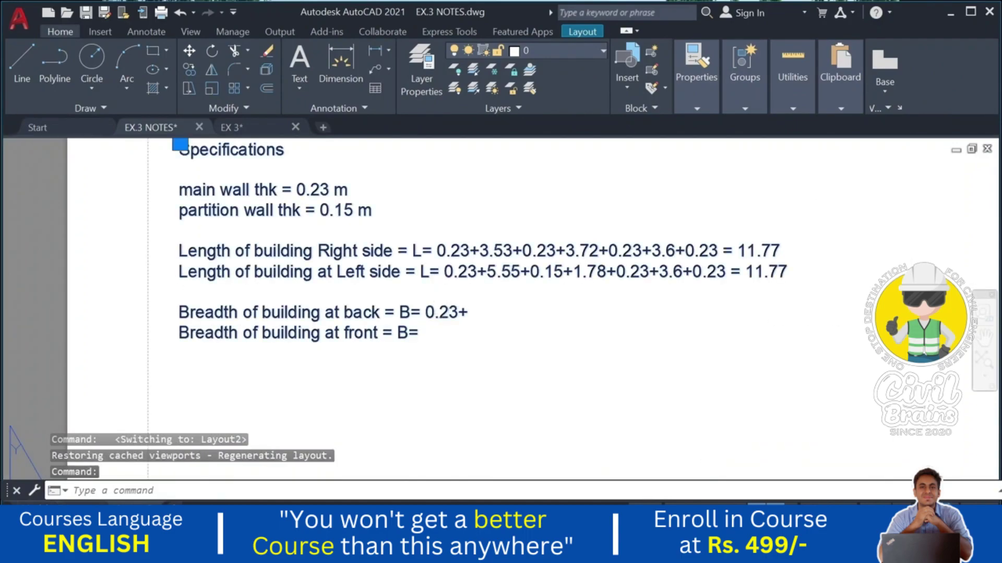
# - Extend the back breadth with .14+0.15+1.41+0.23 and recheck the floor plan
pyautogui.doubleClick(440, 306)
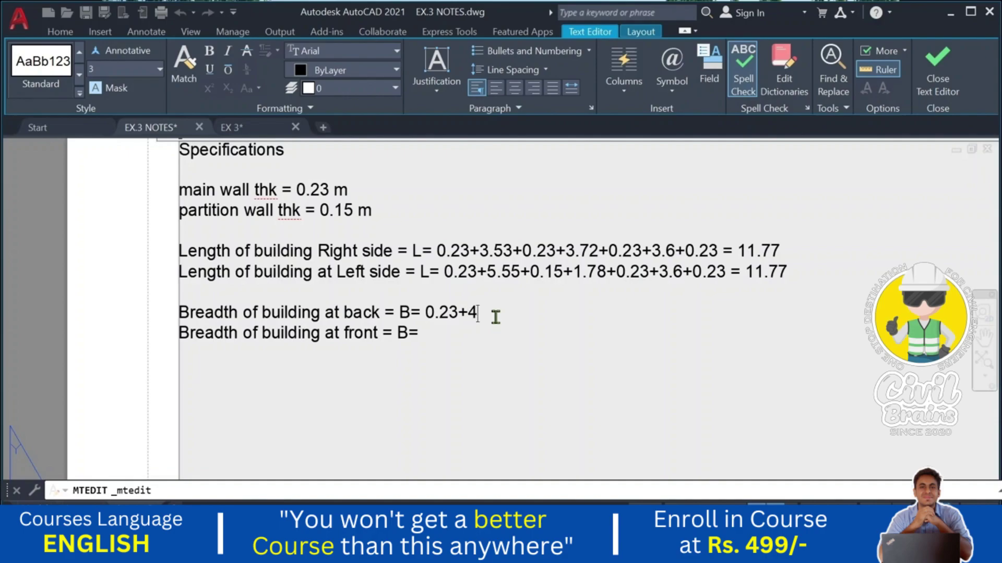
pyautogui.write('.14+0.15+1.41+0')
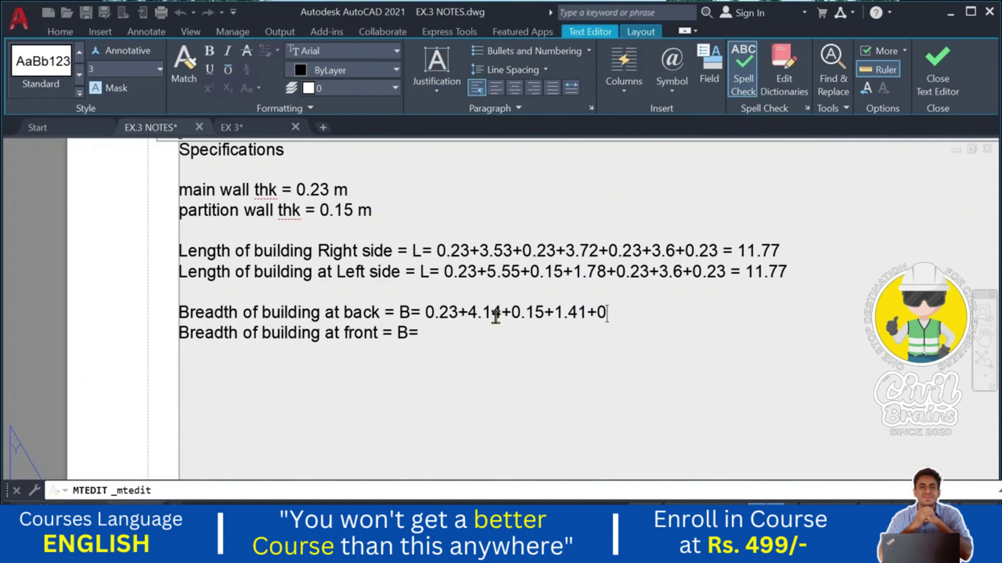
pyautogui.write('.23+')
pyautogui.click(81, 260)
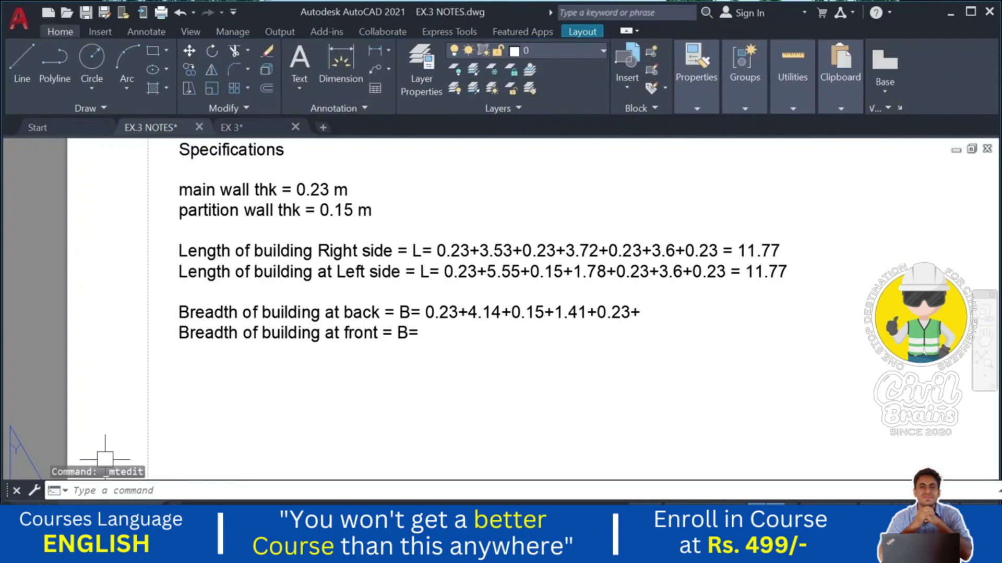
pyautogui.click(137, 503)
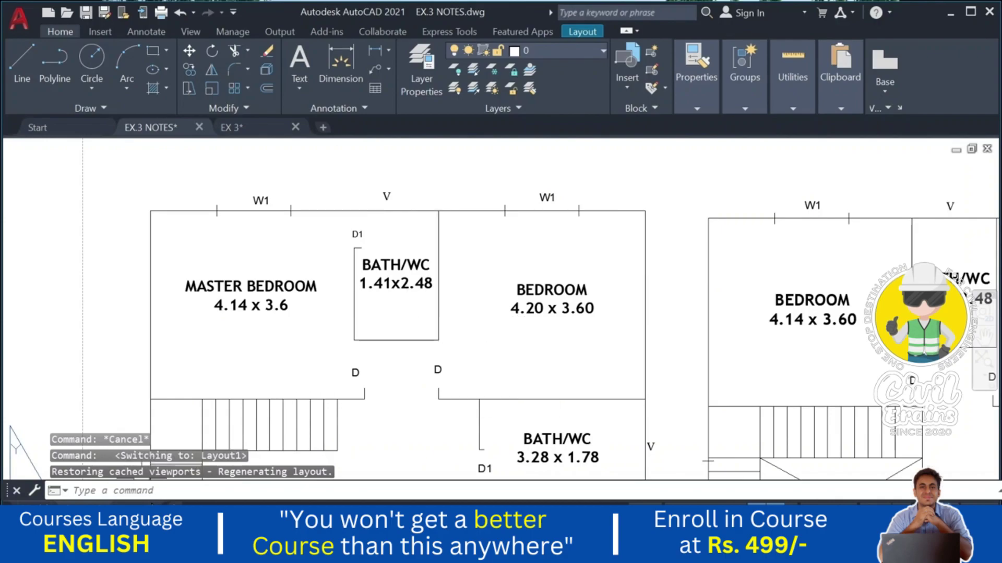
pyautogui.hotkey('ctrl', 'pagedown')
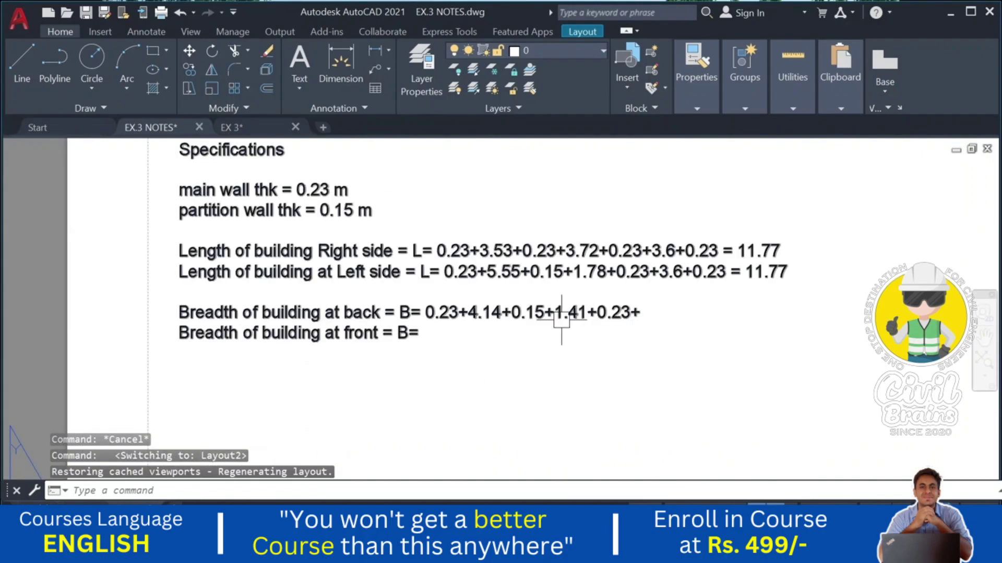
pyautogui.click(107, 501)
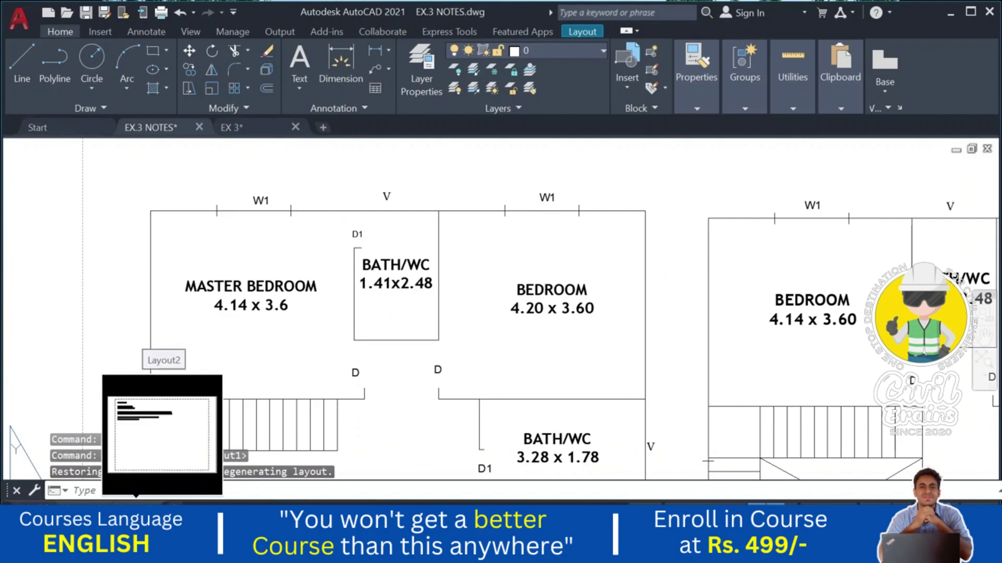
pyautogui.click(140, 502)
# - Remove the trailing plus sign and close the back breadth sum at = 10.59 m
pyautogui.doubleClick(649, 313)
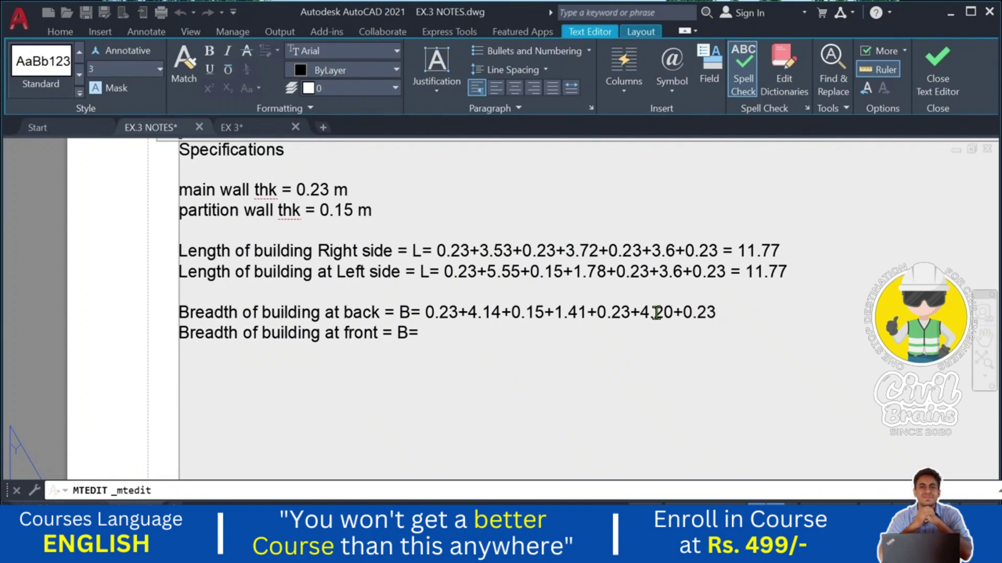
pyautogui.press('BackSpace')
pyautogui.write('= 10.59 m')
pyautogui.click(523, 344)
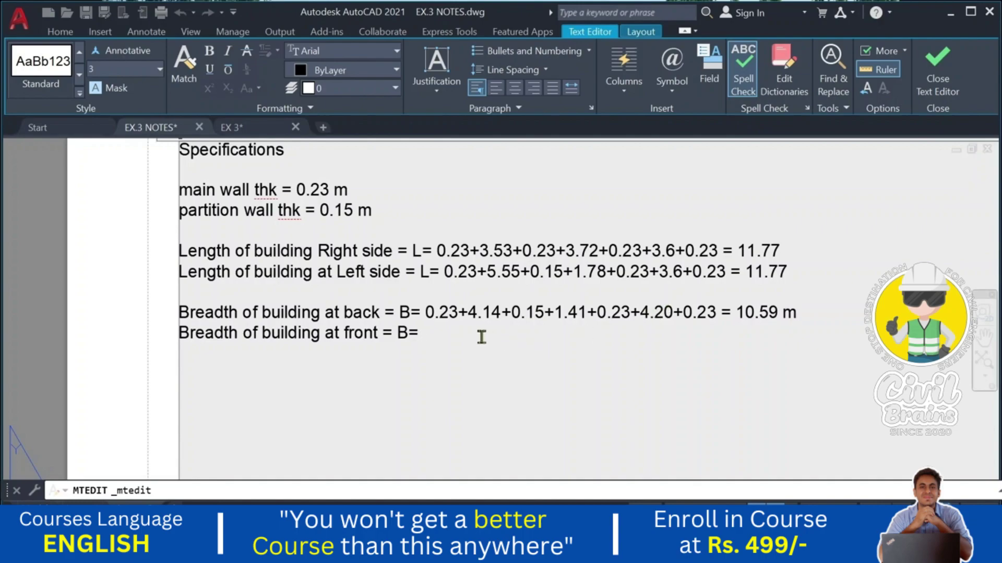
pyautogui.click(149, 346)
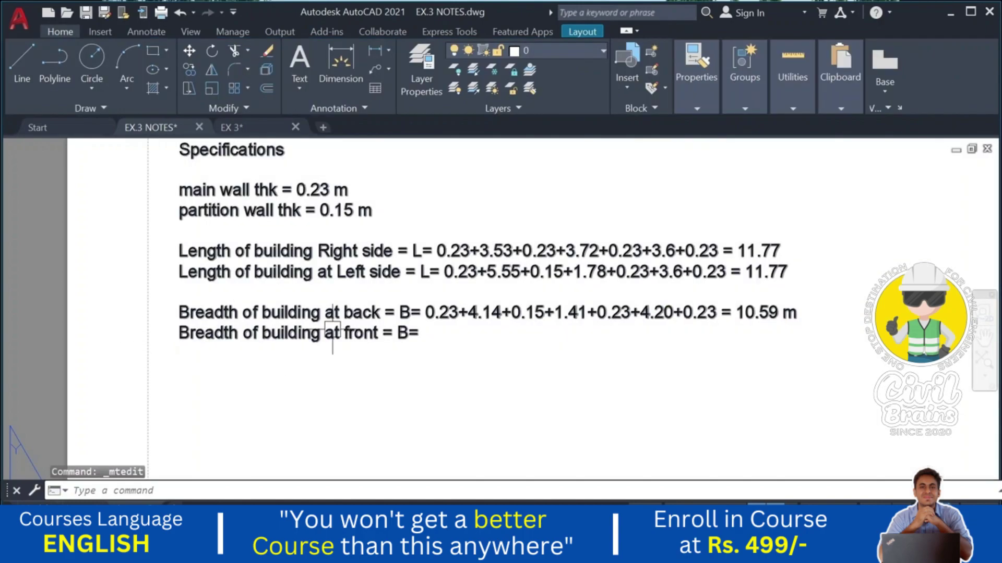
# - Inspect the kitchen and surrounding room sizes on the floor plan layout
pyautogui.scroll(-3, 424, 398)
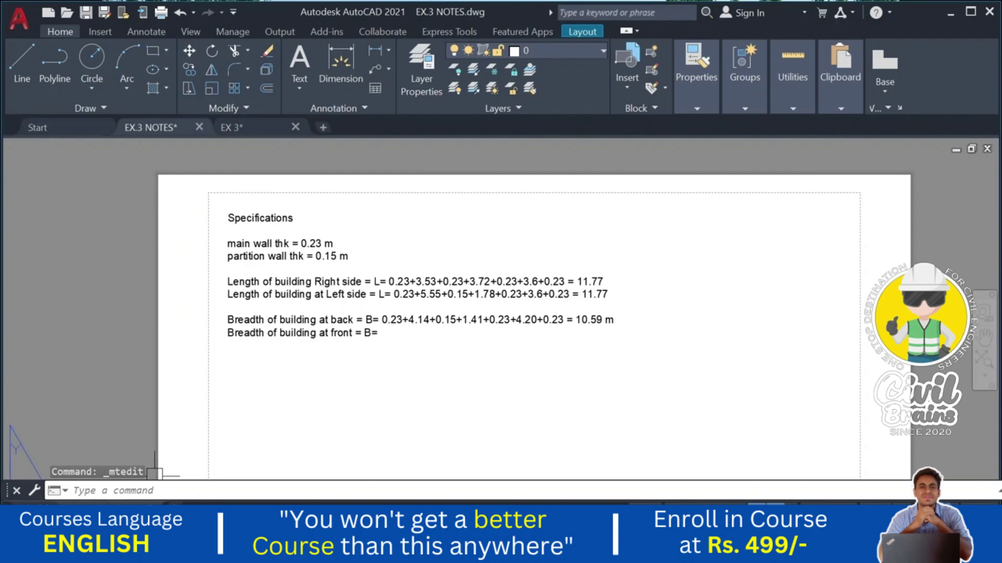
pyautogui.click(107, 427)
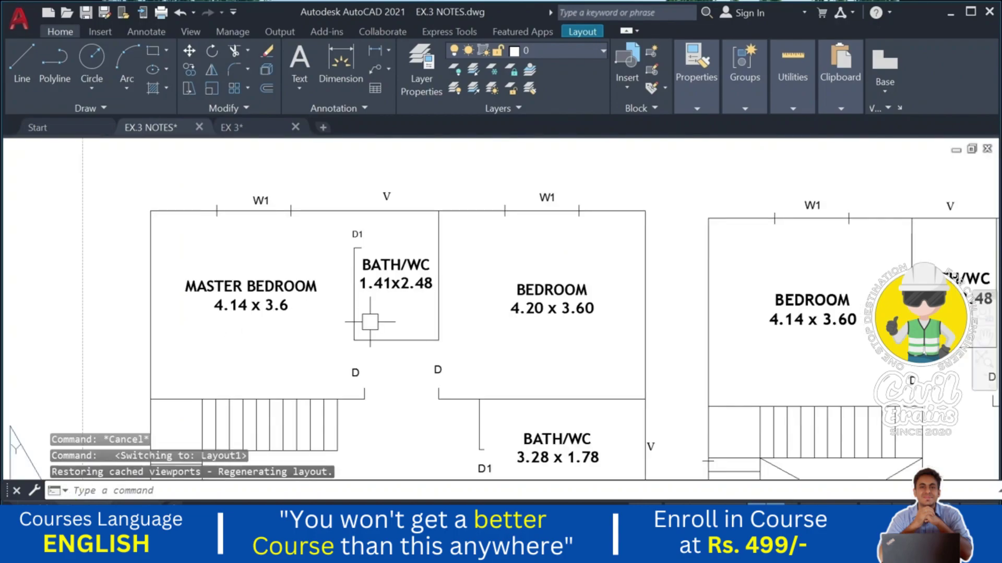
pyautogui.scroll(-2, 370, 322)
pyautogui.scroll(3, 349, 336)
pyautogui.moveTo(253, 332); pyautogui.dragTo(178, 354, button='middle')
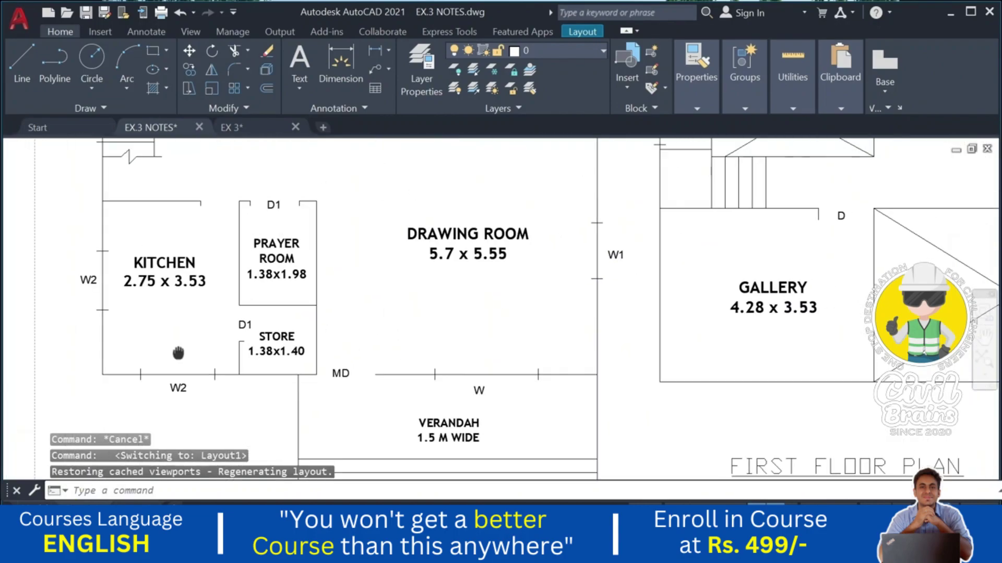
pyautogui.scroll(-1, 140, 347)
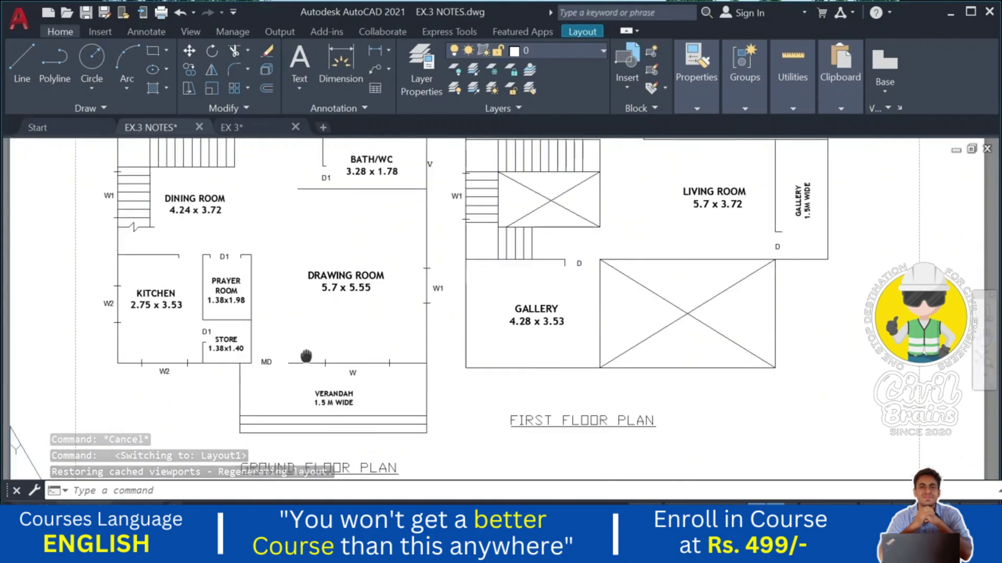
pyautogui.scroll(1, 307, 357)
pyautogui.scroll(2, 152, 381)
pyautogui.scroll(-1, 132, 401)
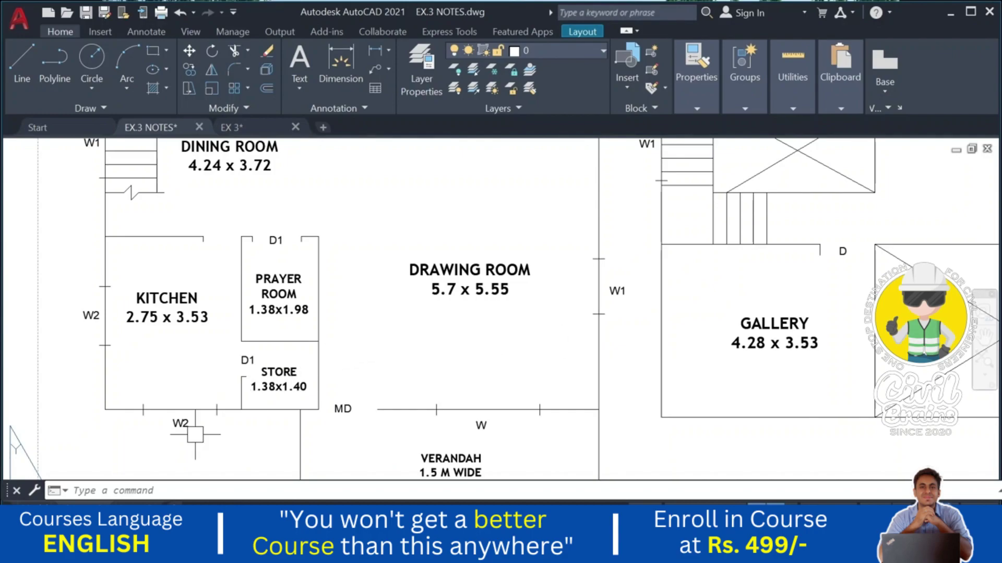
# - Open the Specifications notes text, then recheck room sizes on the floor plan
pyautogui.click(161, 501)
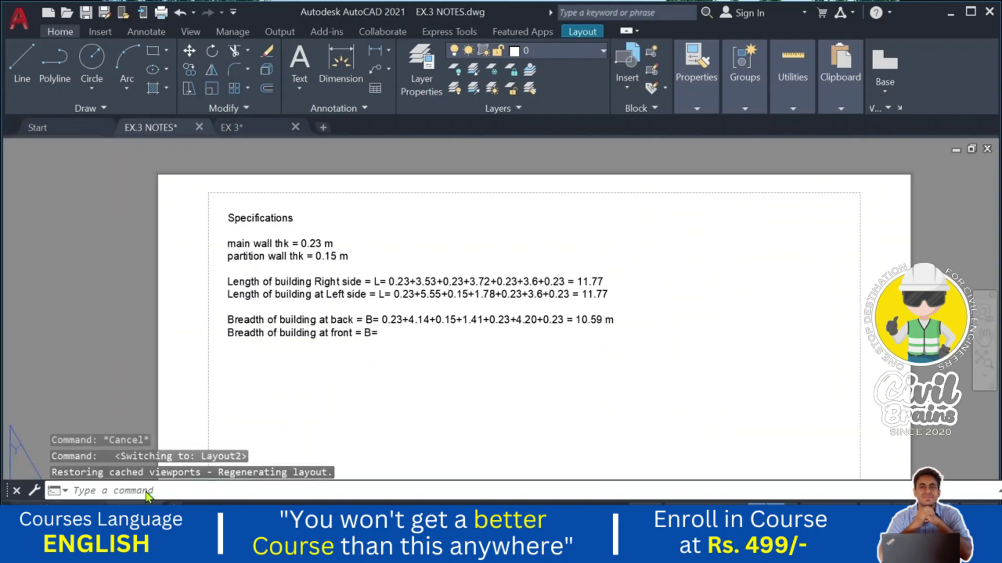
pyautogui.doubleClick(367, 332)
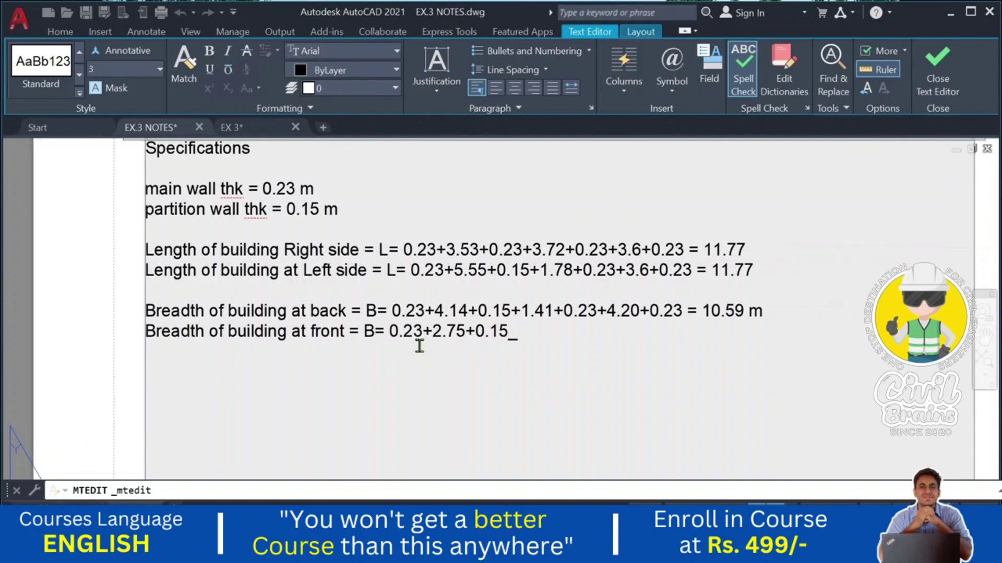
pyautogui.click(89, 340)
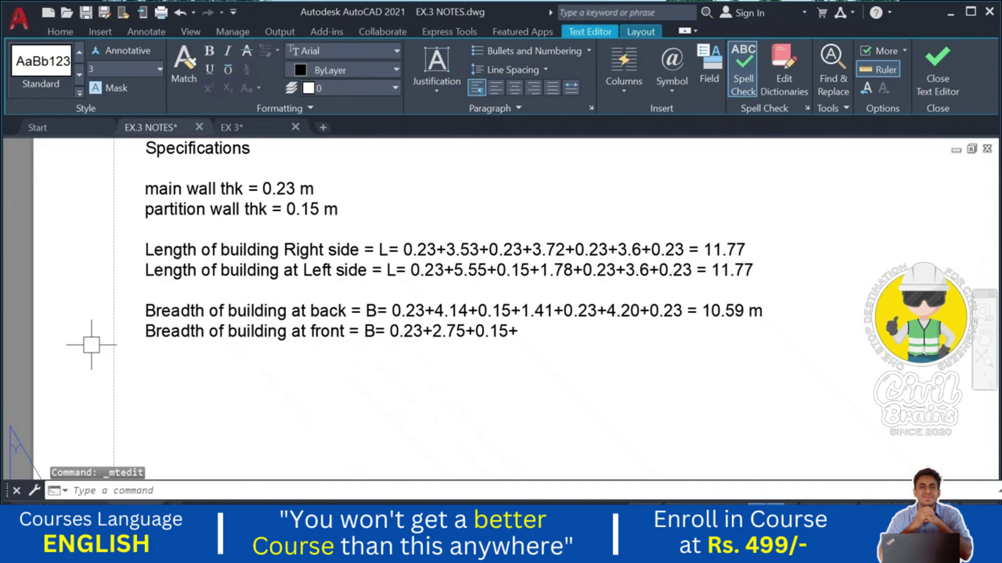
pyautogui.click(83, 506)
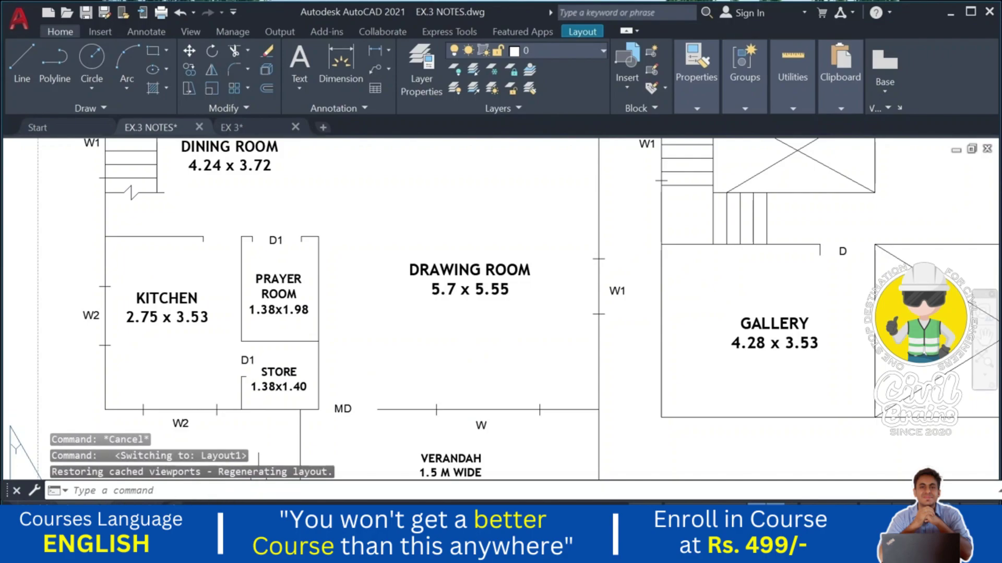
pyautogui.click(125, 506)
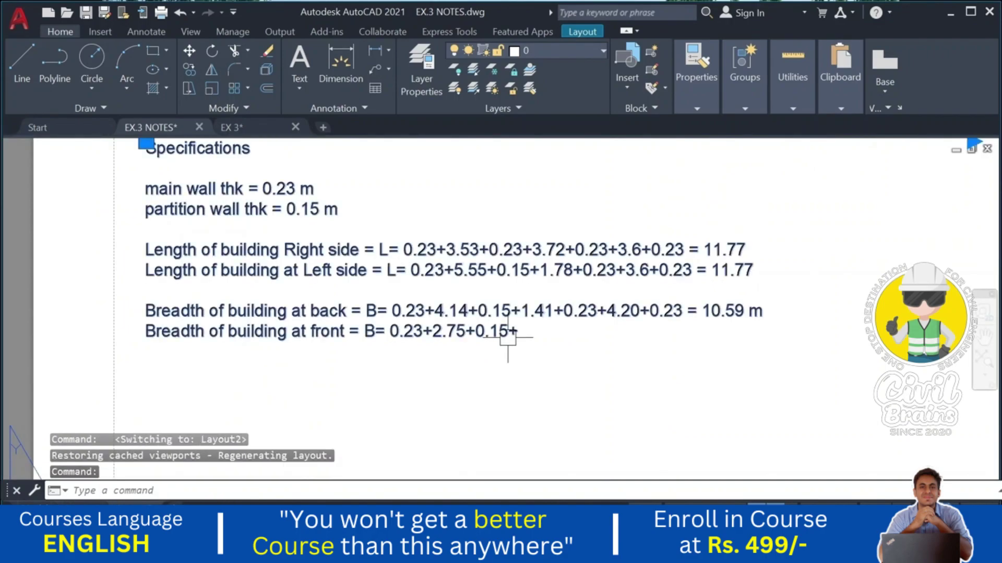
# - Enter the front breadth terms 0.23+2.75+0.15+1.38+0.15+5.7+0.23 = in the notes
pyautogui.doubleClick(522, 334)
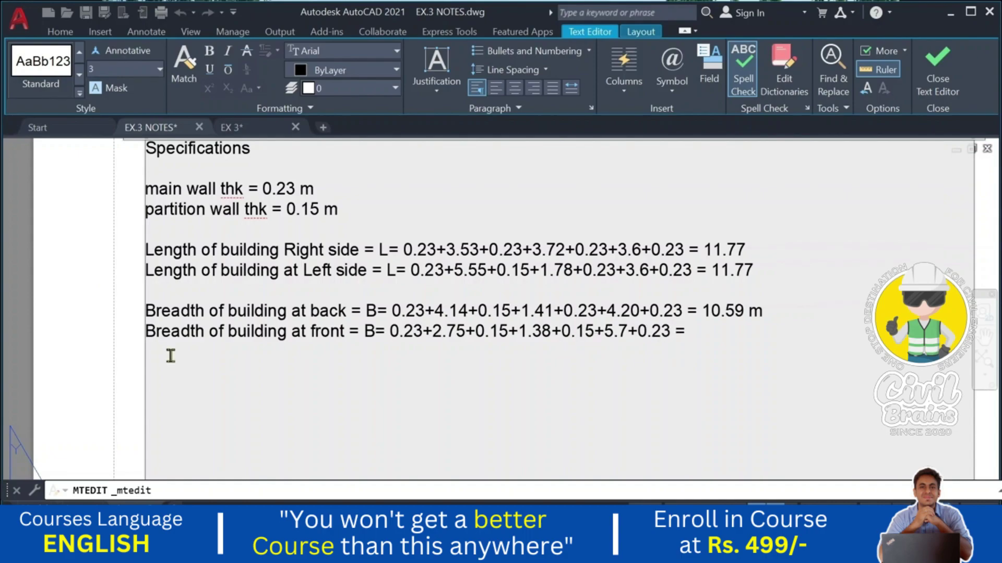
pyautogui.press('Escape')
pyautogui.hotkey('ctrl', 'pagedown')
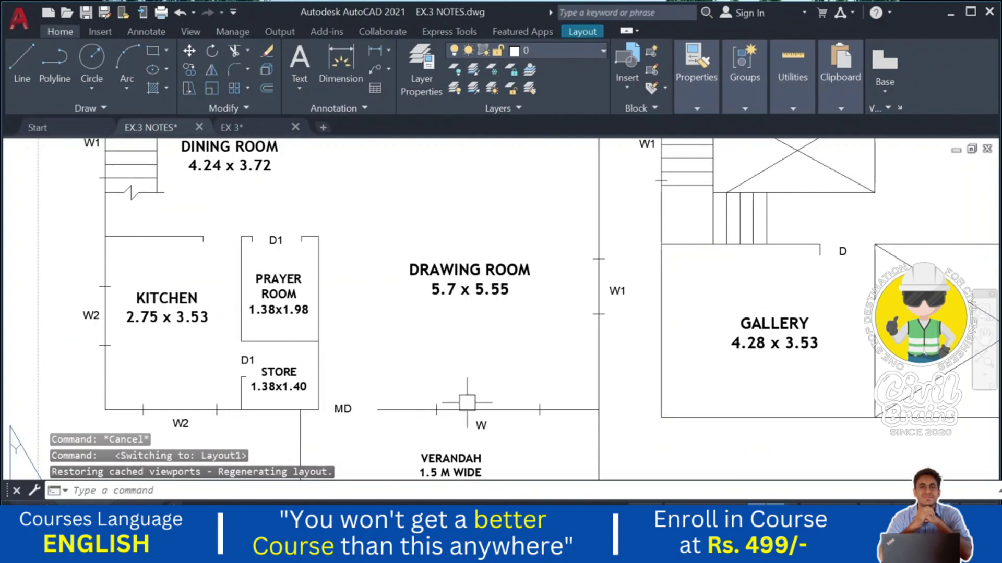
pyautogui.hotkey('ctrl', 'pagedown')
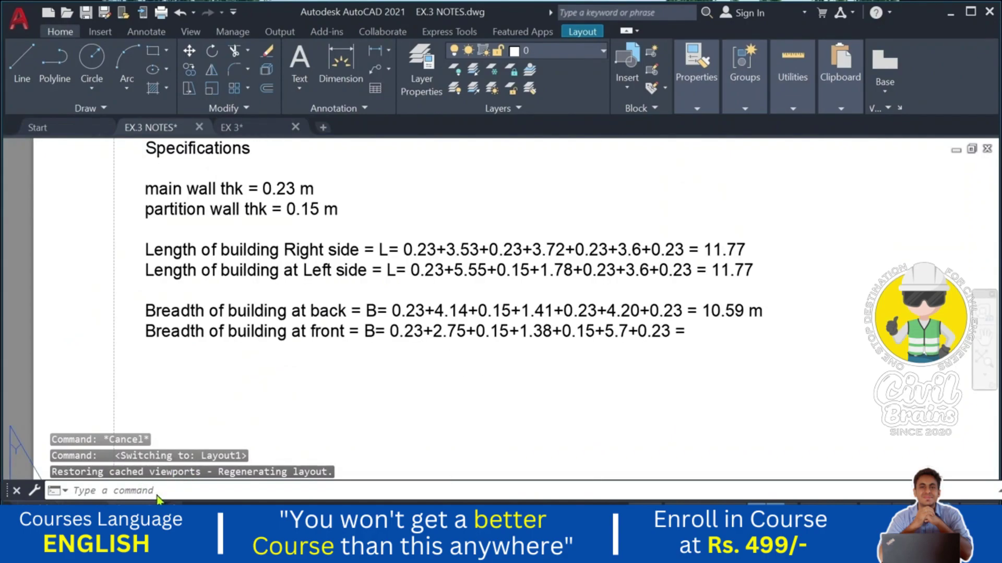
# - Type 10.59 m. after the front breadth equals sign and close the text editor
pyautogui.doubleClick(666, 366)
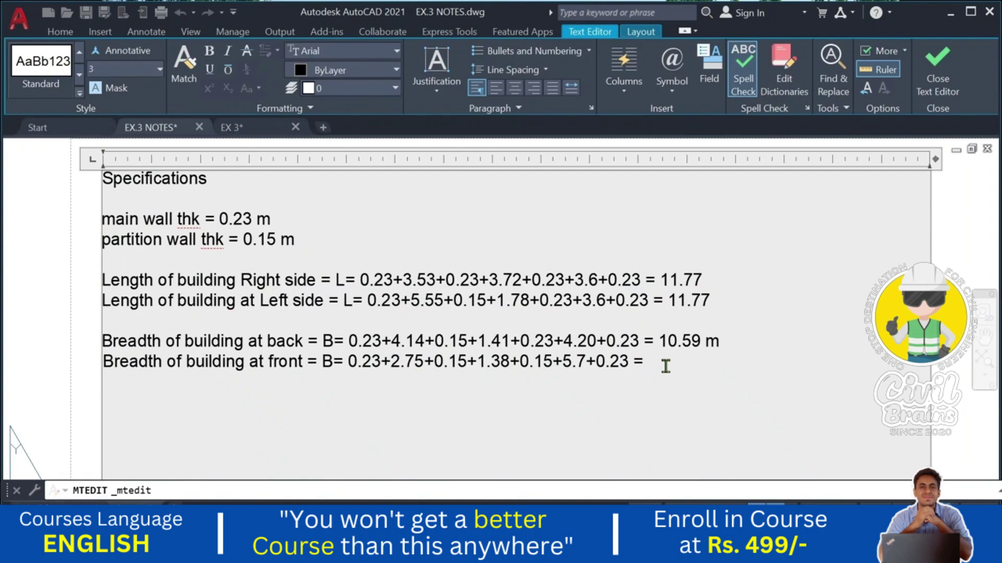
pyautogui.write('10.59')
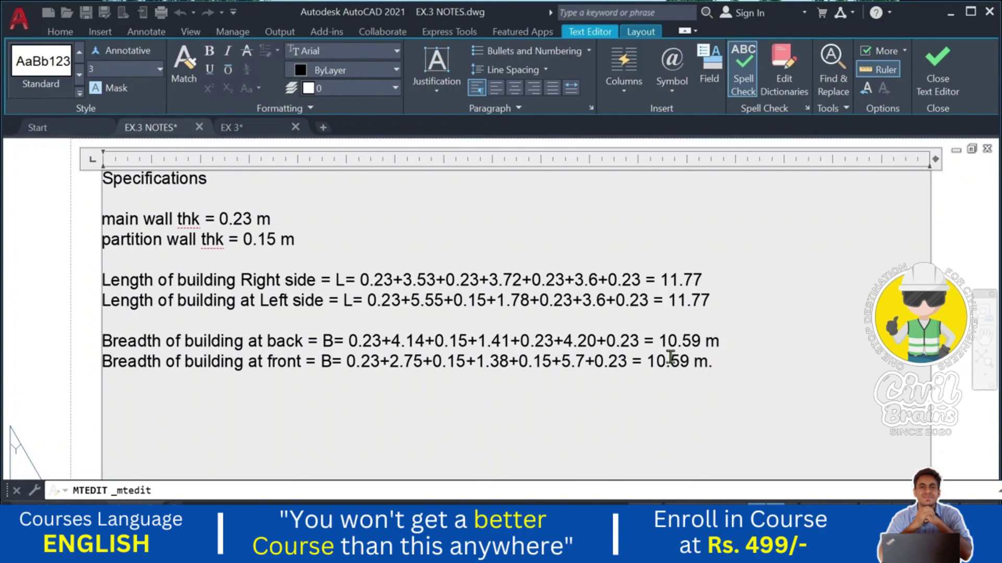
pyautogui.click(92, 304)
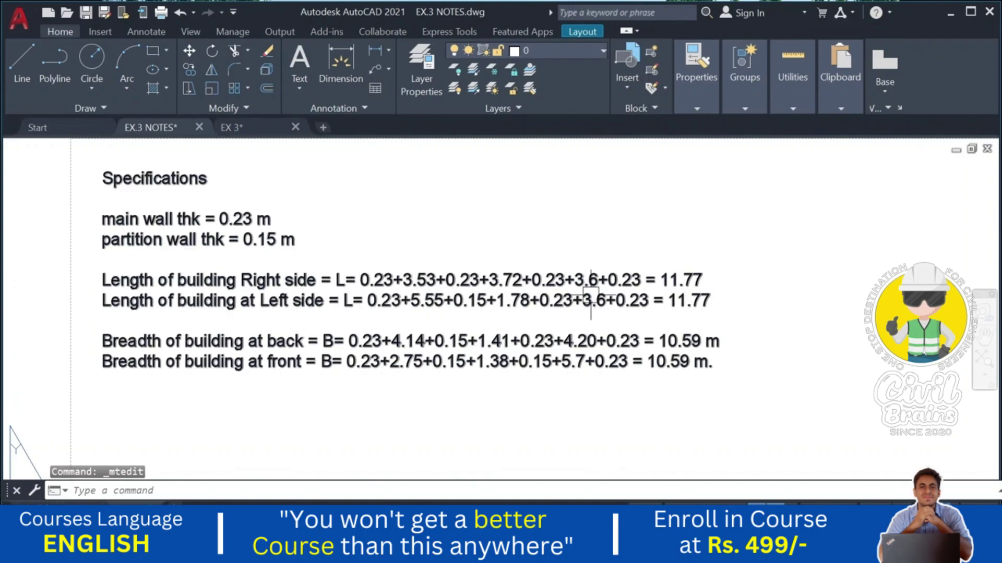
pyautogui.moveTo(479, 250); pyautogui.dragTo(471, 293, button='middle')
# - Show the Exercise 1.3 floor plan layout with its heading in view
pyautogui.press('Escape')
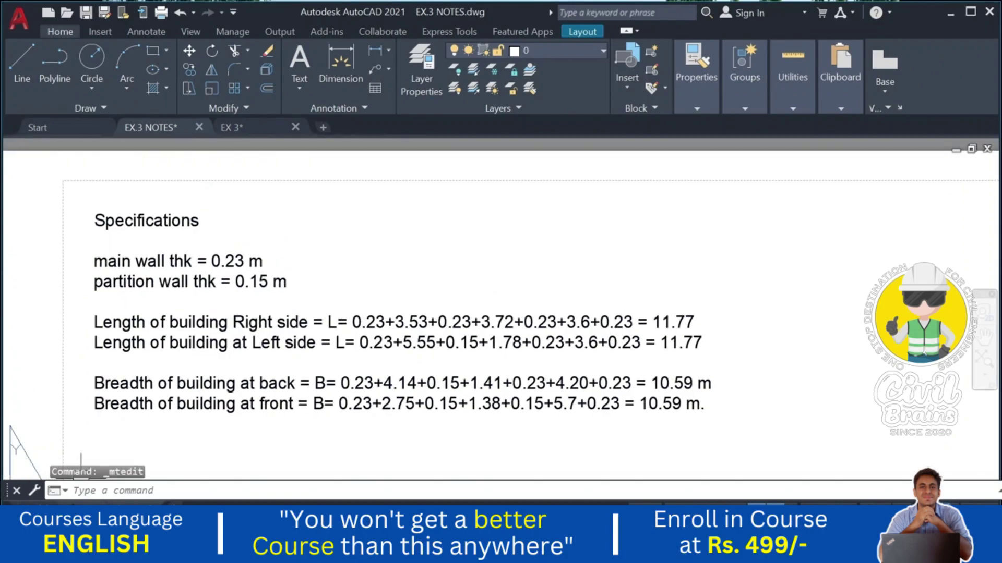
pyautogui.click(86, 503)
pyautogui.scroll(-6, 287, 310)
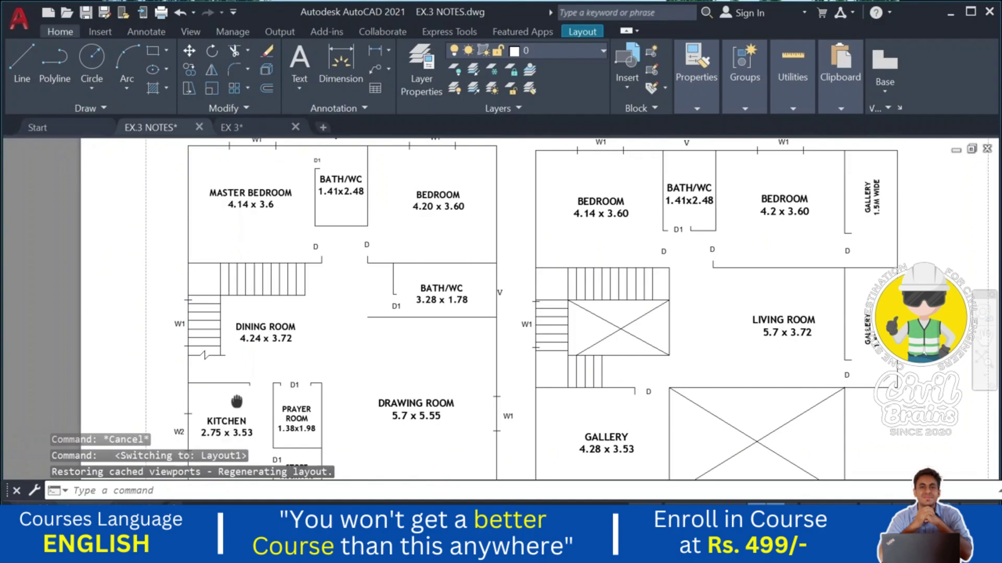
pyautogui.moveTo(245, 179); pyautogui.dragTo(235, 205, button='middle')
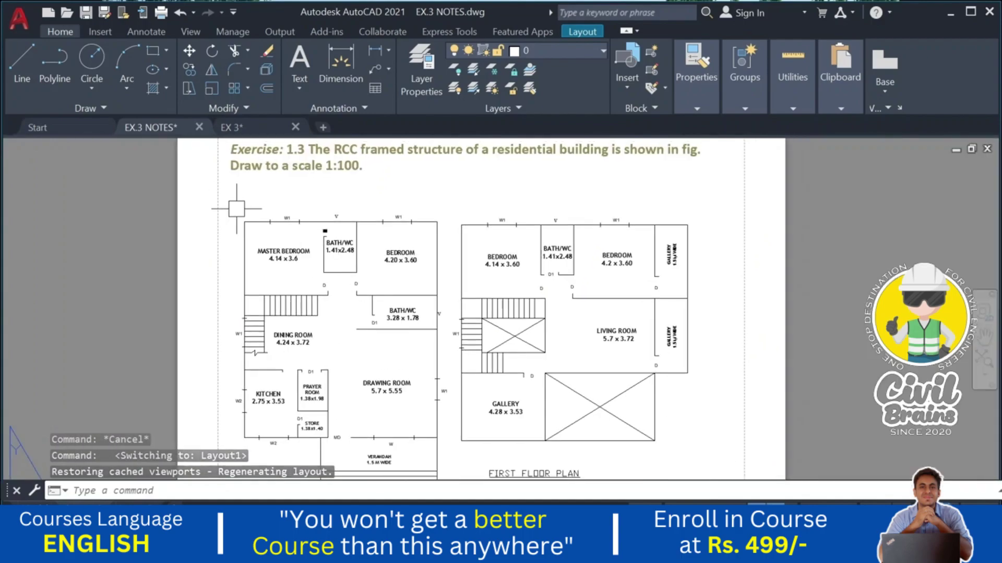
# - Bring up the EX 3 drawing with the building rectangle in a maximized window
pyautogui.click(239, 132)
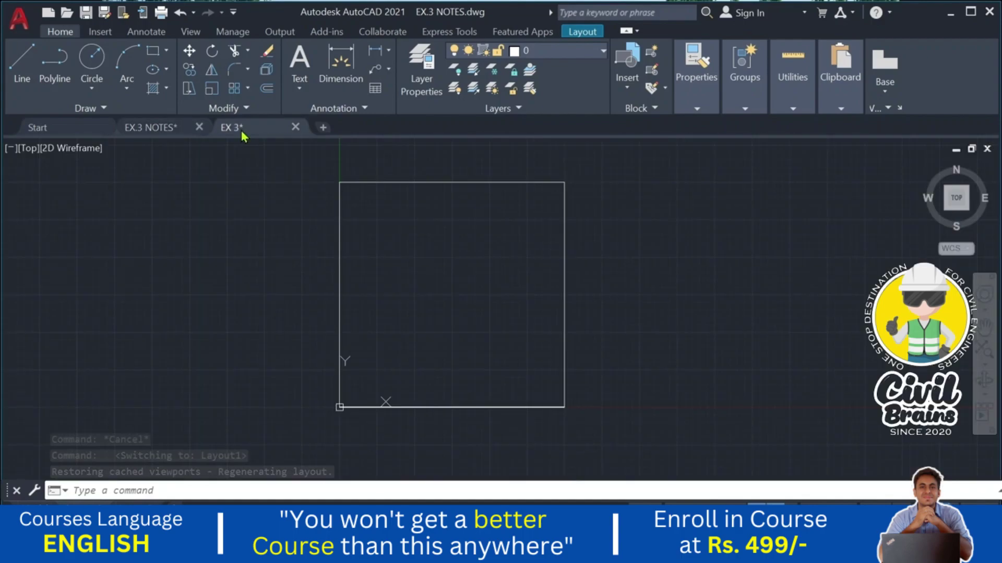
pyautogui.moveTo(429, 306)
pyautogui.mouseDown(button='middle')
pyautogui.moveTo(434, 318)
pyautogui.moveTo(340, 421)
pyautogui.moveTo(376, 329)
pyautogui.mouseUp(button='middle')
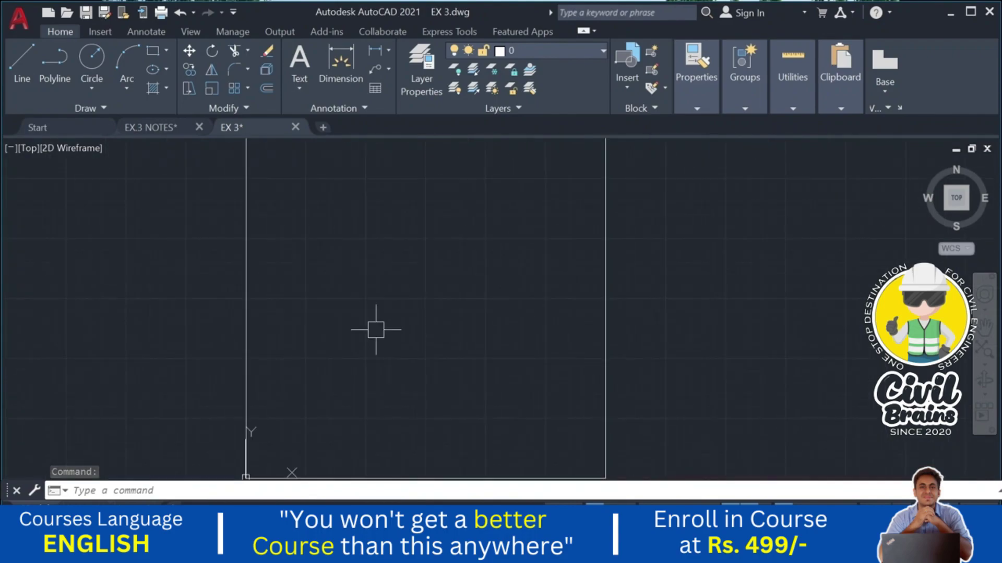
pyautogui.moveTo(469, 425); pyautogui.dragTo(467, 451, button='middle')
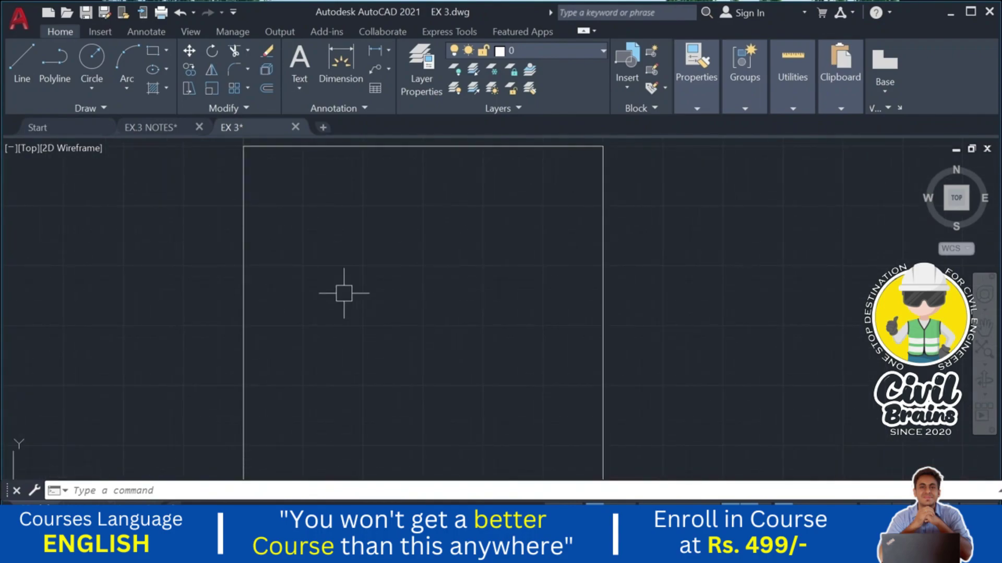
pyautogui.click(971, 11)
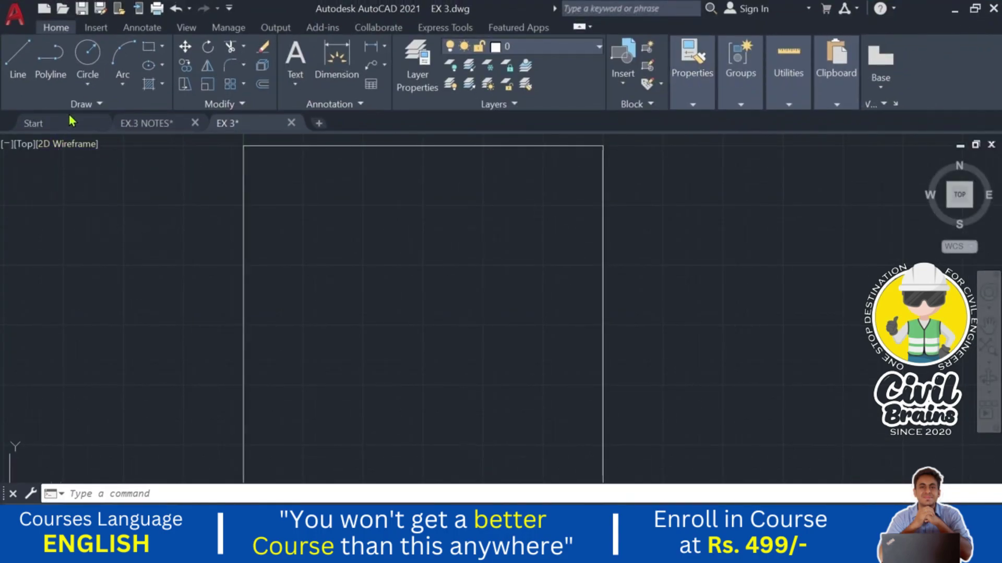
# - Draw a vertical construction line near the rectangle's left edge with Ortho (F8) on
pyautogui.click(82, 104)
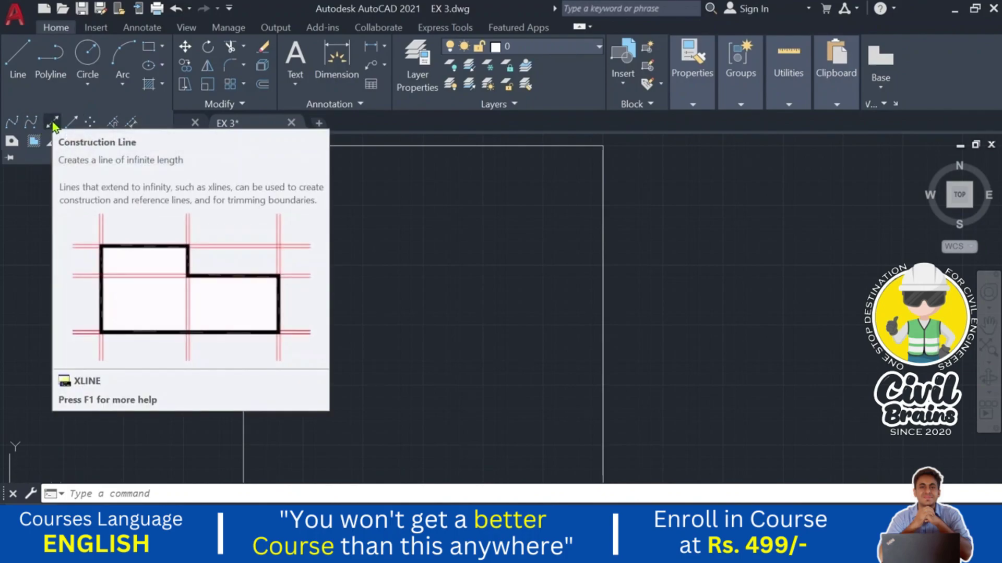
pyautogui.click(53, 125)
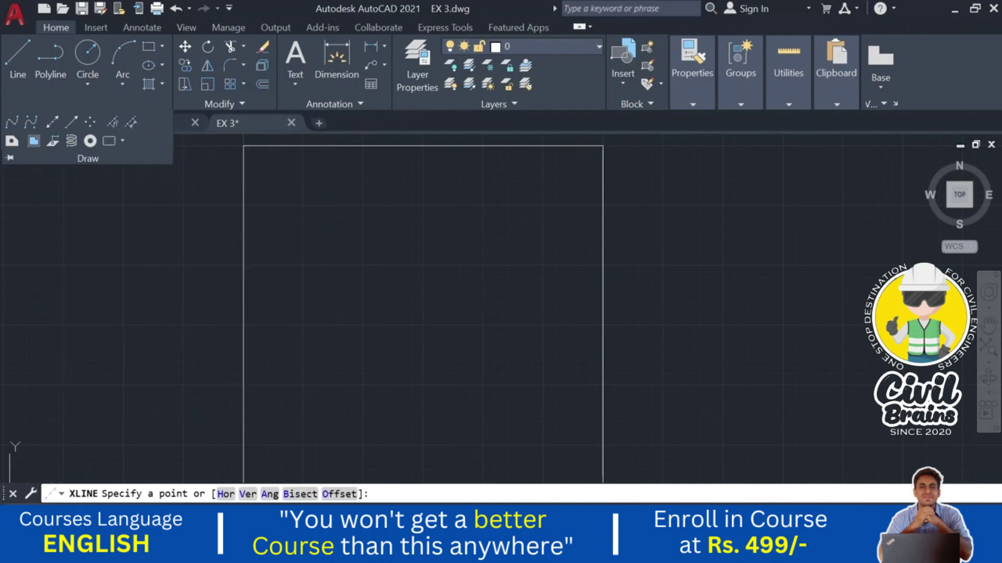
pyautogui.moveTo(357, 287); pyautogui.dragTo(409, 280, button='middle')
pyautogui.scroll(2, 375, 291)
pyautogui.moveTo(371, 250); pyautogui.dragTo(324, 247, button='middle')
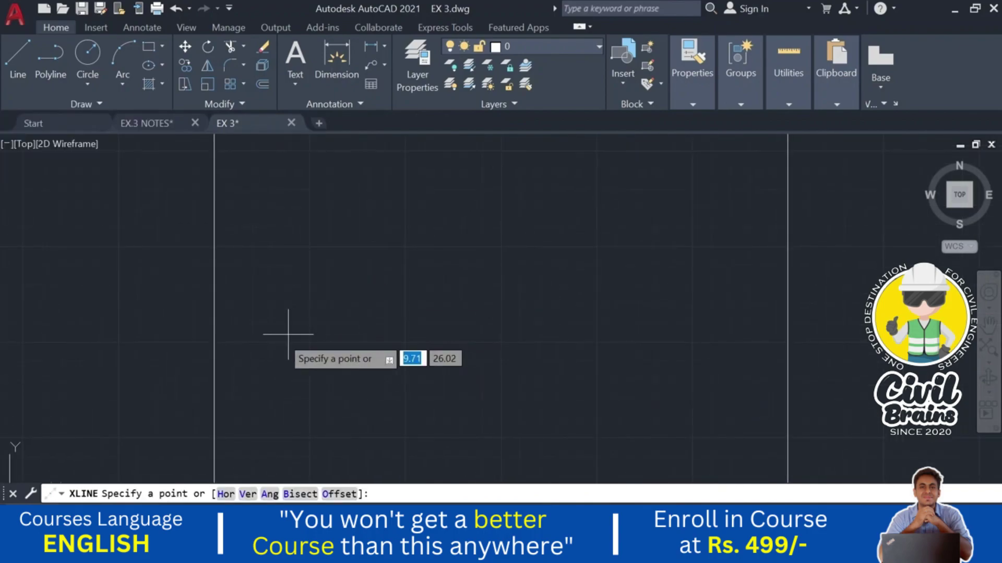
pyautogui.moveTo(282, 339); pyautogui.dragTo(251, 332, button='middle')
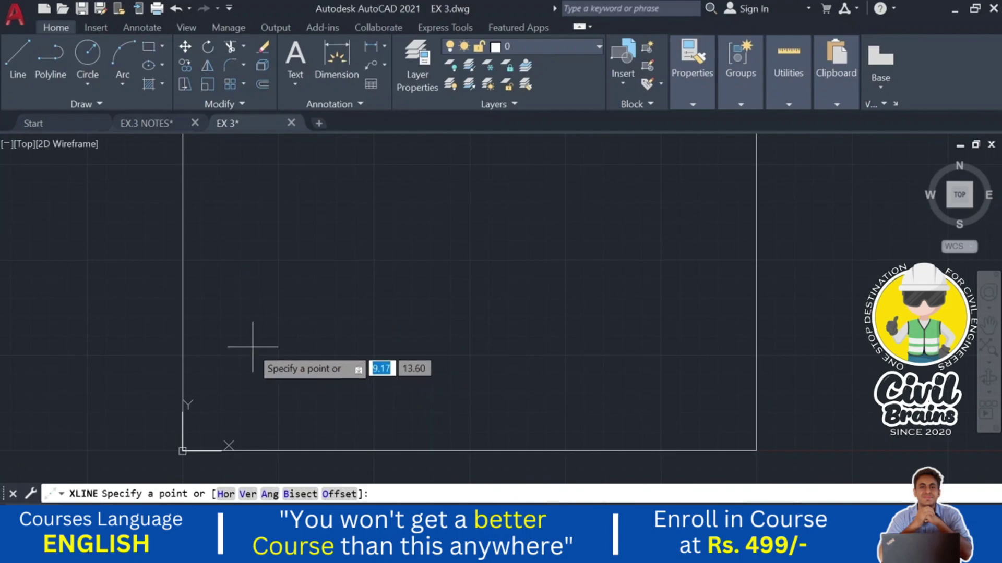
pyautogui.click(248, 319)
pyautogui.press('F8')
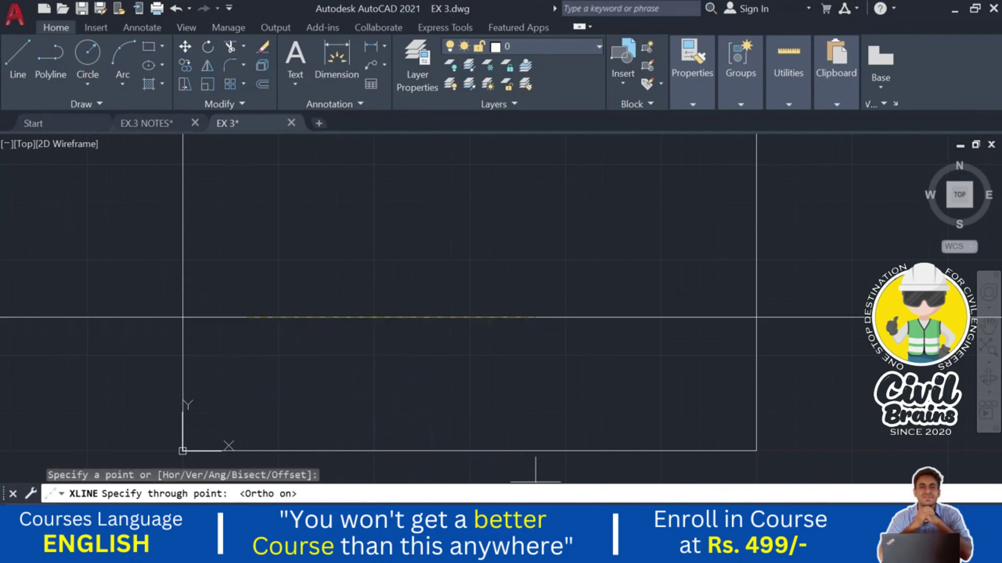
pyautogui.click(238, 351)
pyautogui.press('Escape')
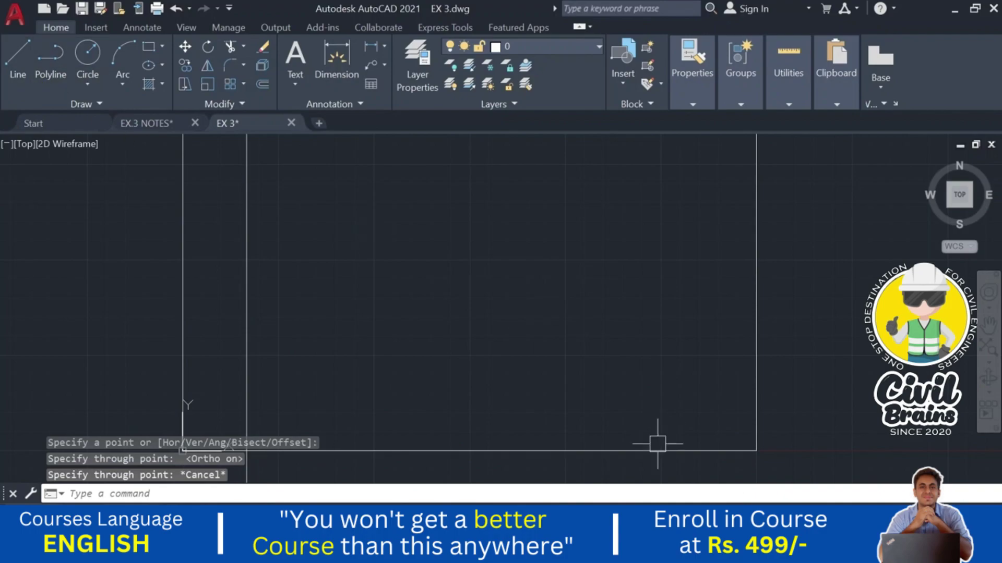
# - Draw a horizontal construction line near the rectangle's bottom edge
pyautogui.click(39, 104)
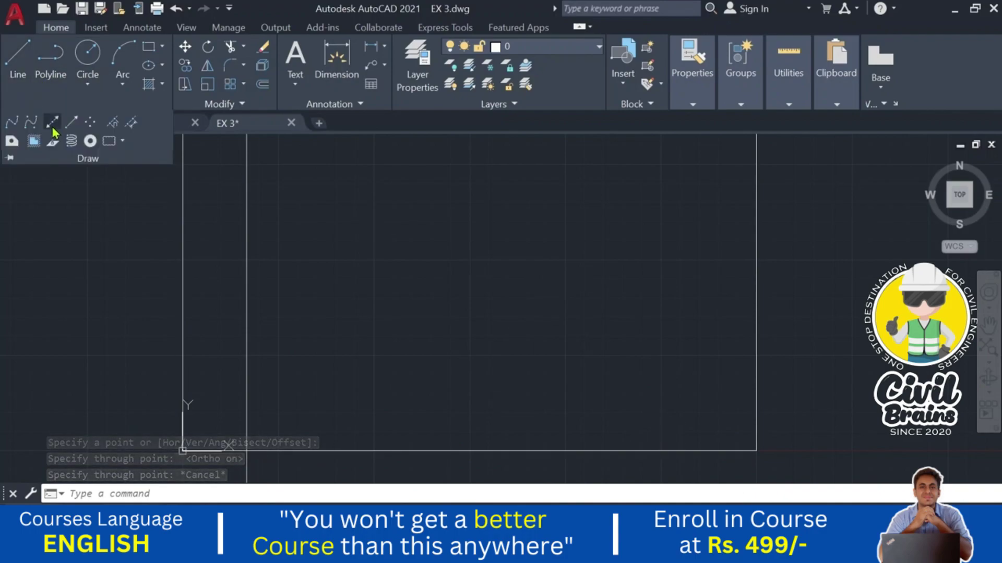
pyautogui.click(52, 125)
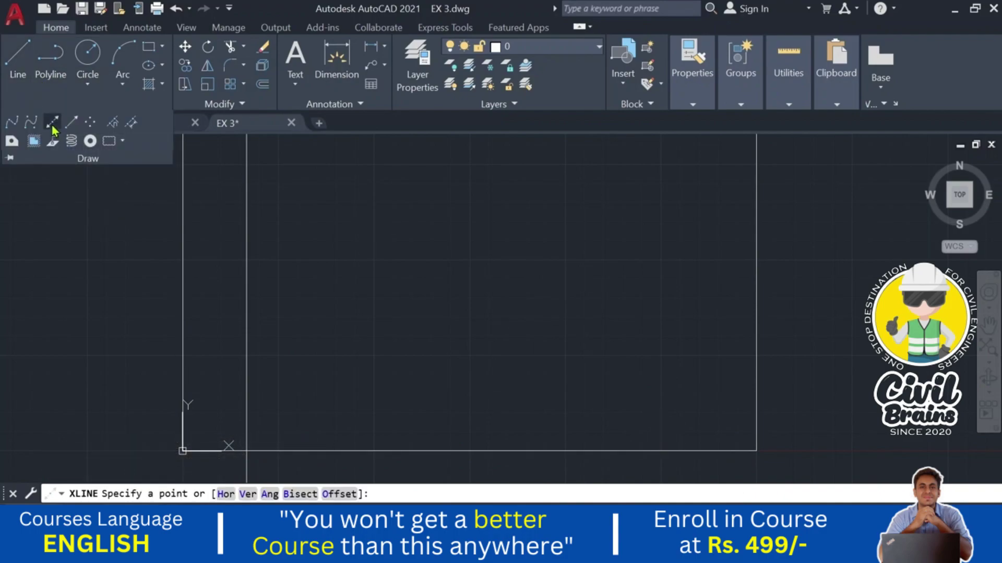
pyautogui.click(225, 328)
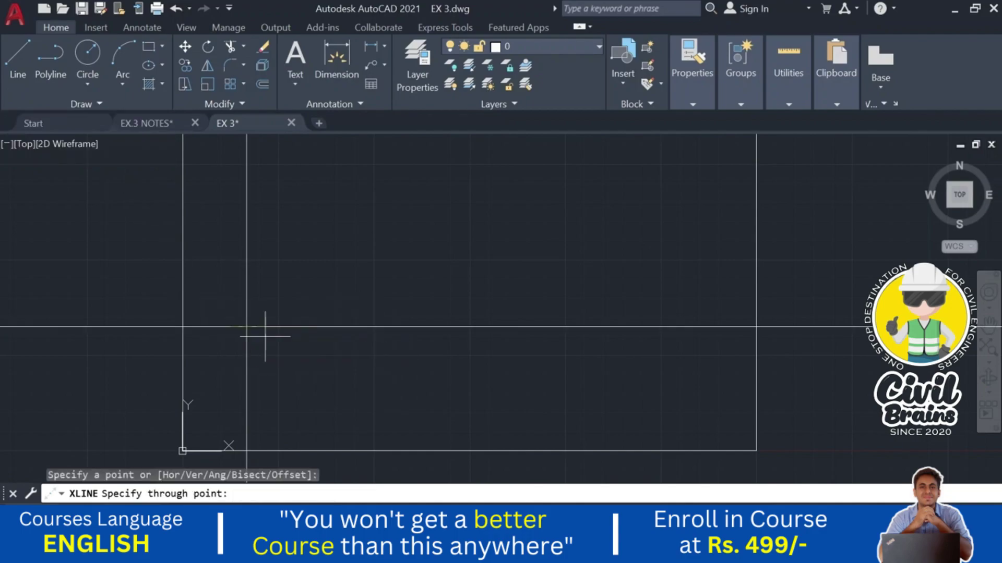
pyautogui.click(336, 336)
pyautogui.press('Escape')
pyautogui.scroll(4, 311, 342)
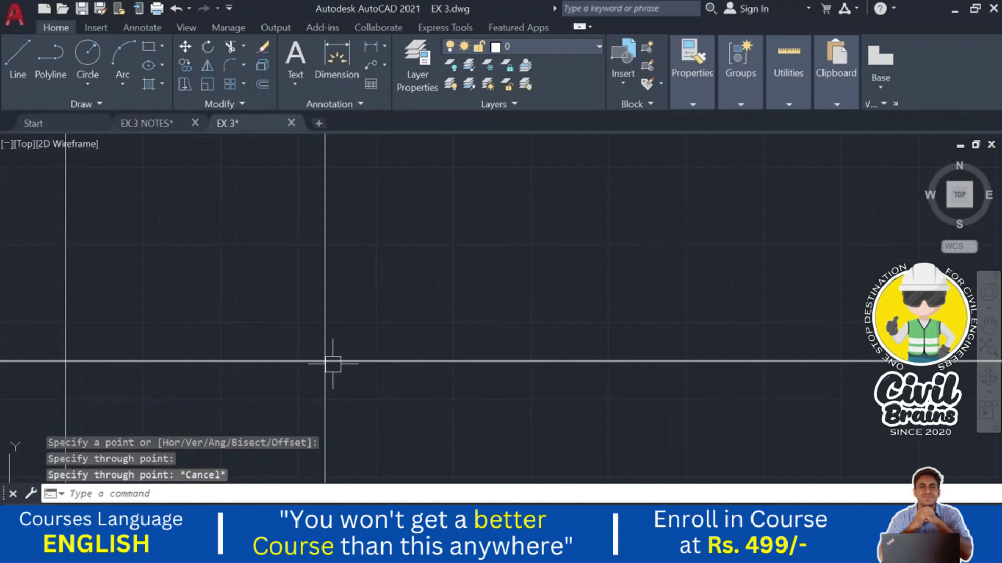
pyautogui.scroll(-3, 333, 364)
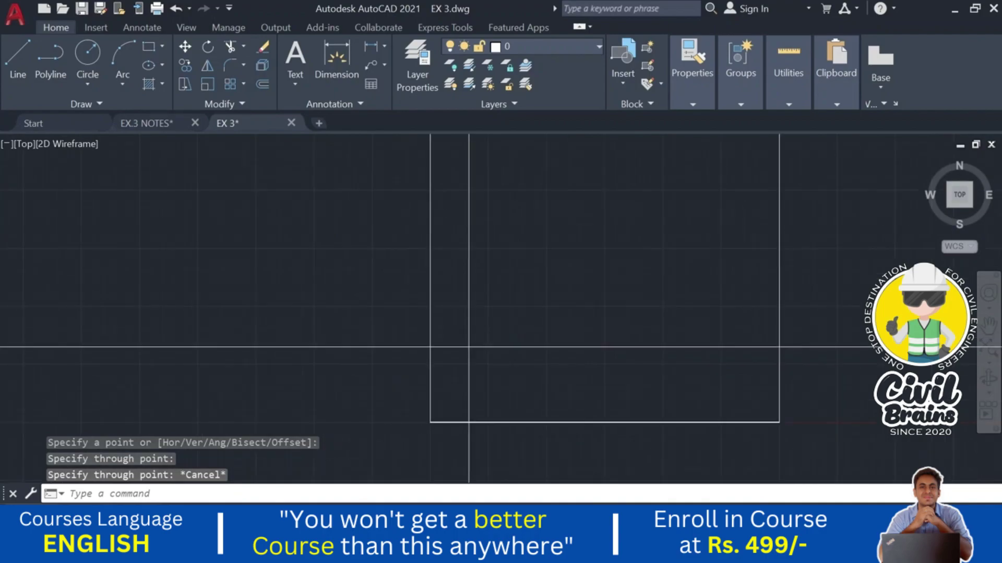
pyautogui.scroll(-1, 104, 339)
# - Trim the construction line pieces lying outside the building rectangle with the Trim tool
pyautogui.write('tr')
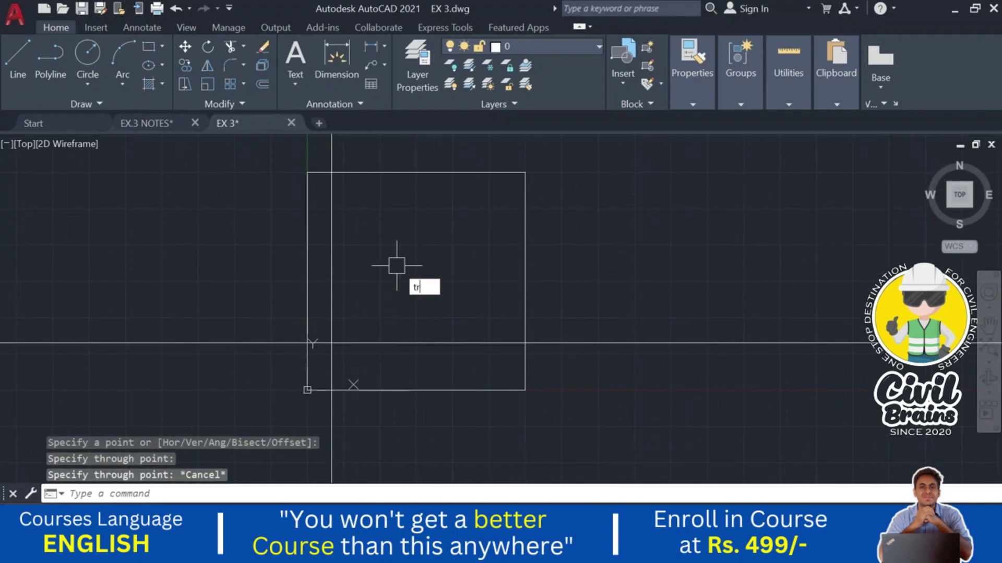
pyautogui.press('Escape')
pyautogui.press('Escape')
pyautogui.press('Escape')
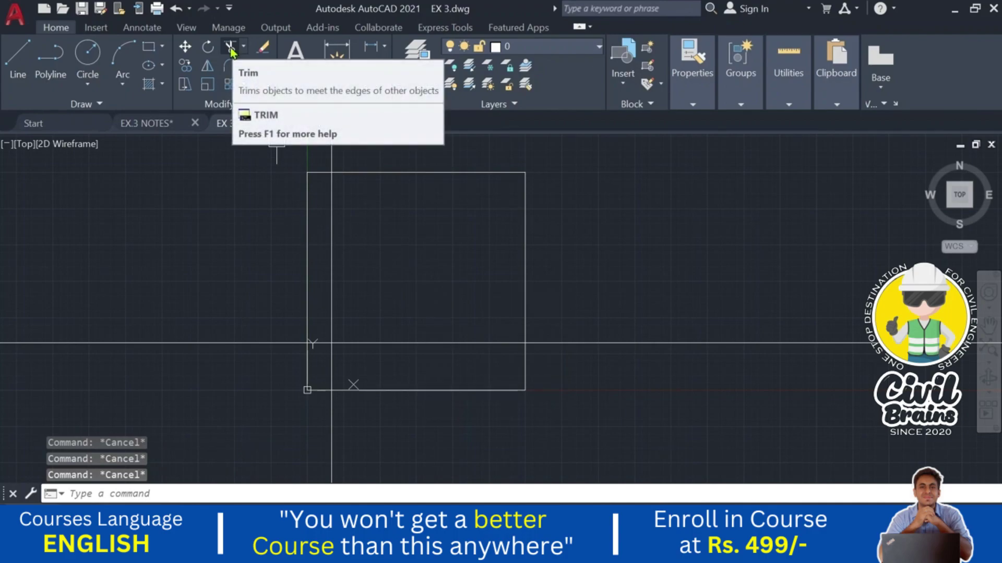
pyautogui.click(230, 48)
pyautogui.click(194, 223)
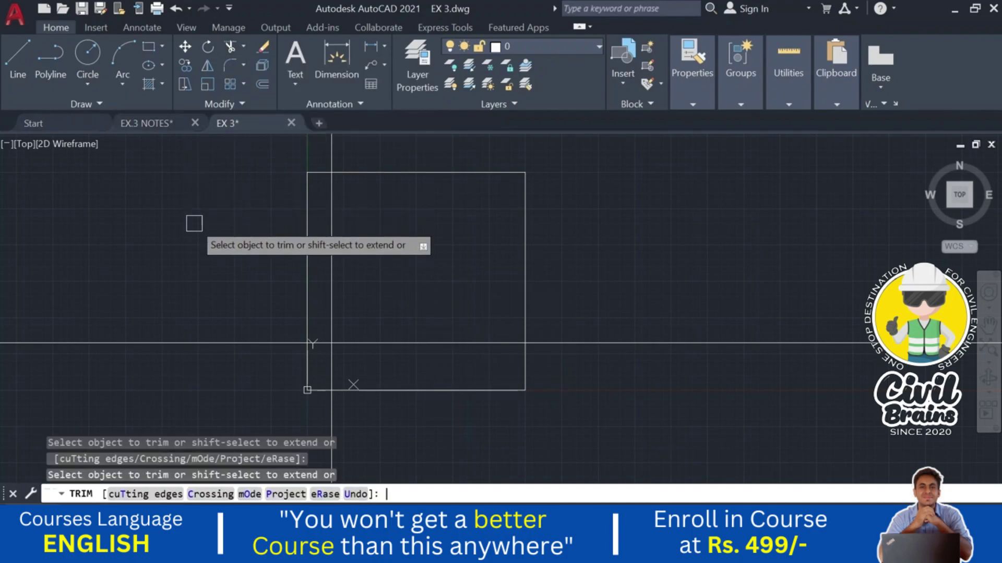
pyautogui.scroll(4, 320, 340)
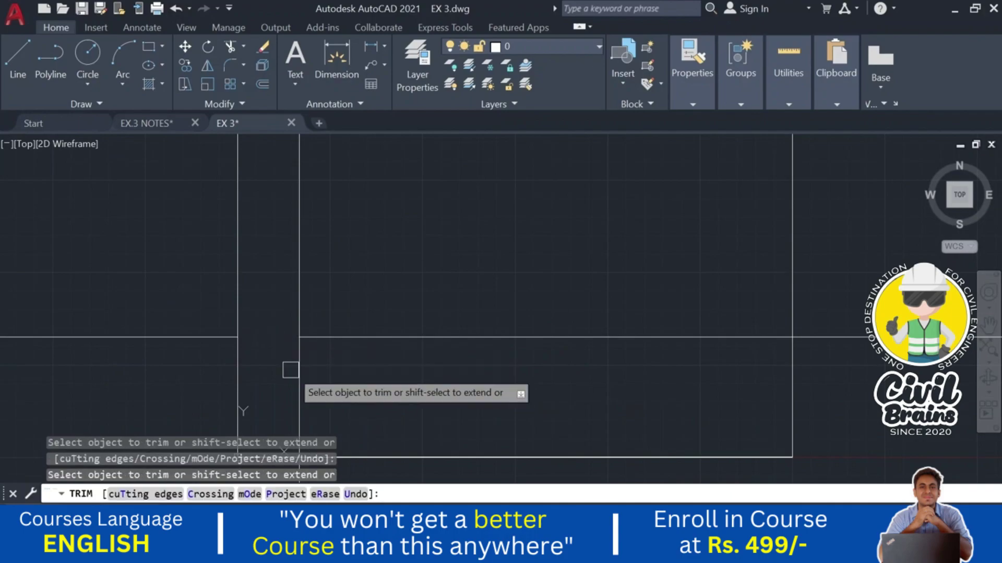
pyautogui.scroll(-4, 292, 369)
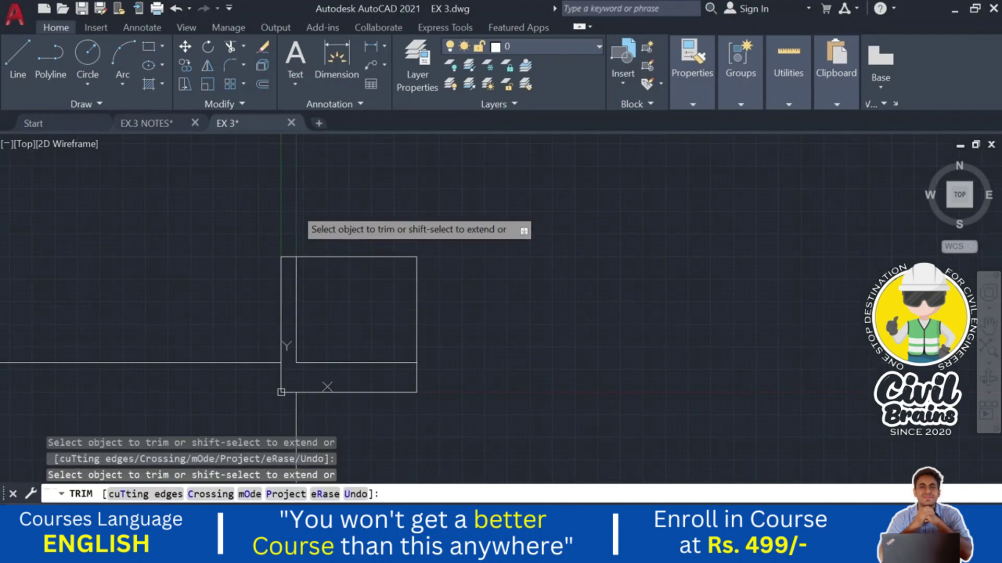
pyautogui.moveTo(323, 397)
pyautogui.mouseDown(button='middle')
pyautogui.moveTo(320, 358)
pyautogui.moveTo(273, 310)
pyautogui.mouseUp(button='middle')
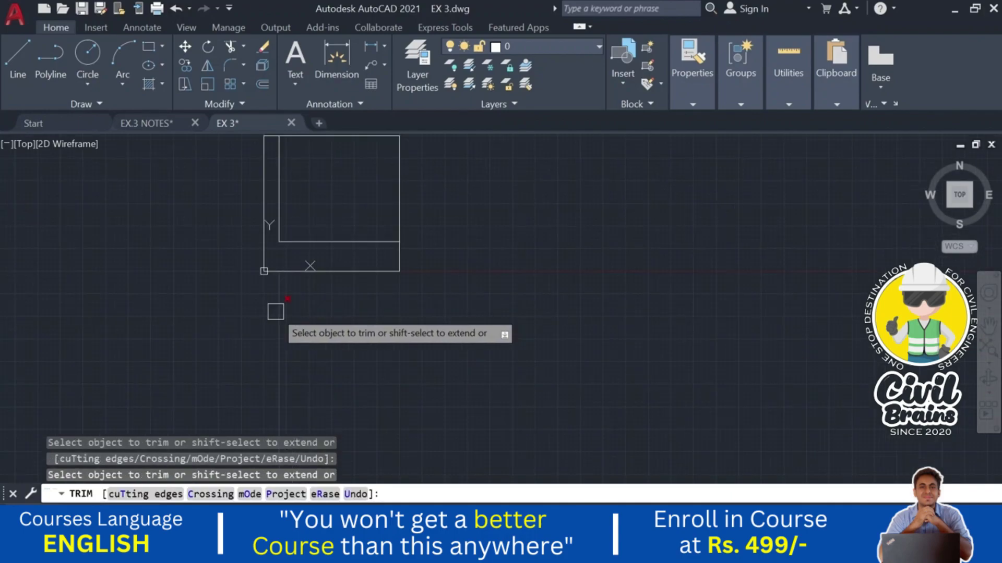
pyautogui.press('Escape')
pyautogui.scroll(5, 291, 232)
pyautogui.scroll(-2, 334, 344)
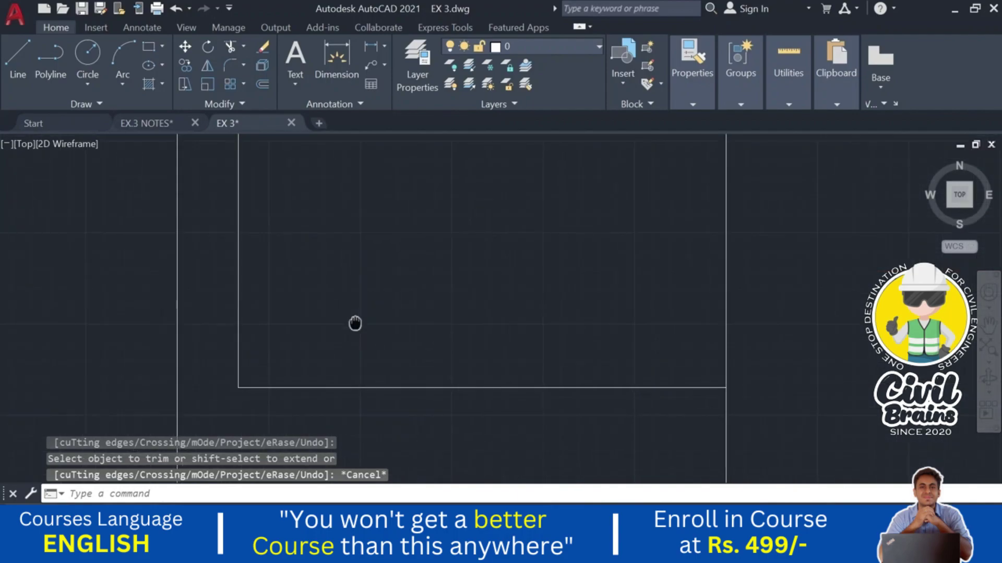
pyautogui.scroll(4, 219, 385)
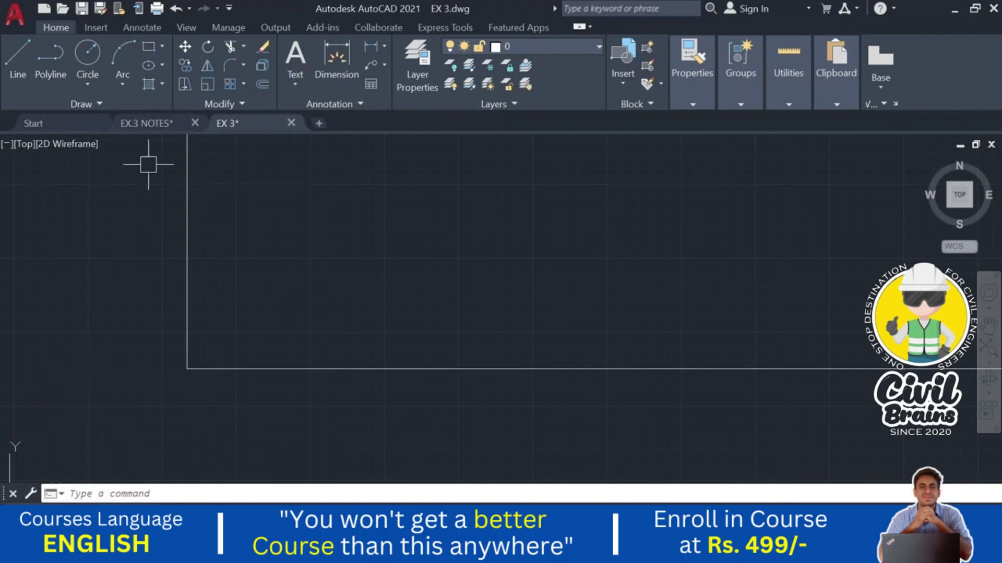
pyautogui.click(149, 124)
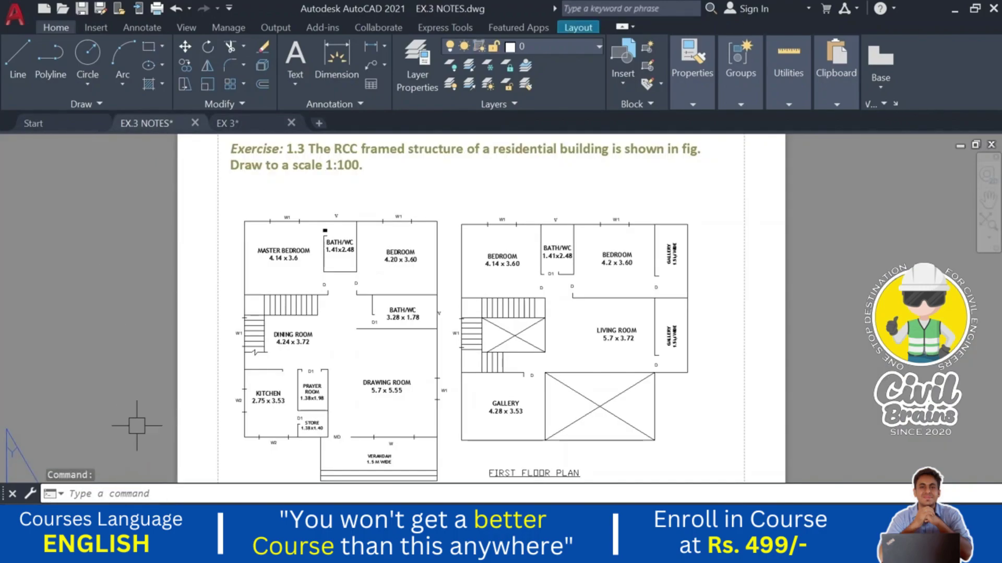
pyautogui.hotkey('ctrl', 'pagedown')
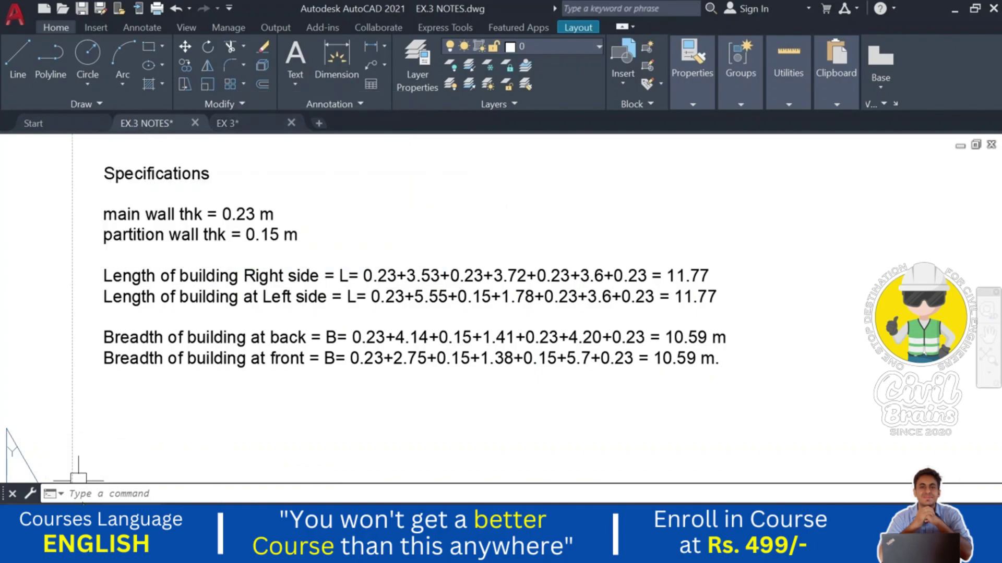
pyautogui.hotkey('ctrl', 'pageup')
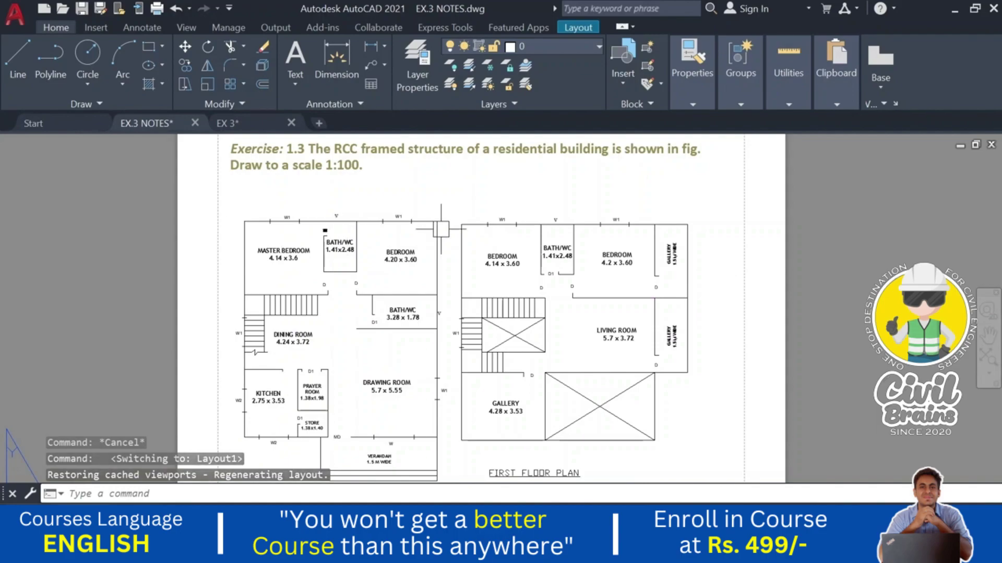
pyautogui.click(239, 124)
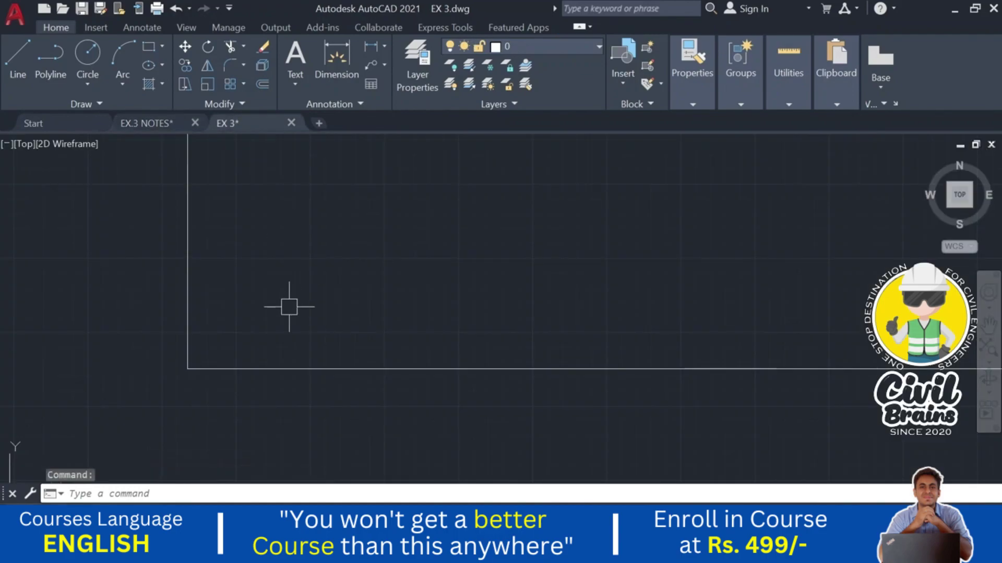
# - Offset the rectangle's bottom line upward by 11.77
pyautogui.scroll(-5, 289, 308)
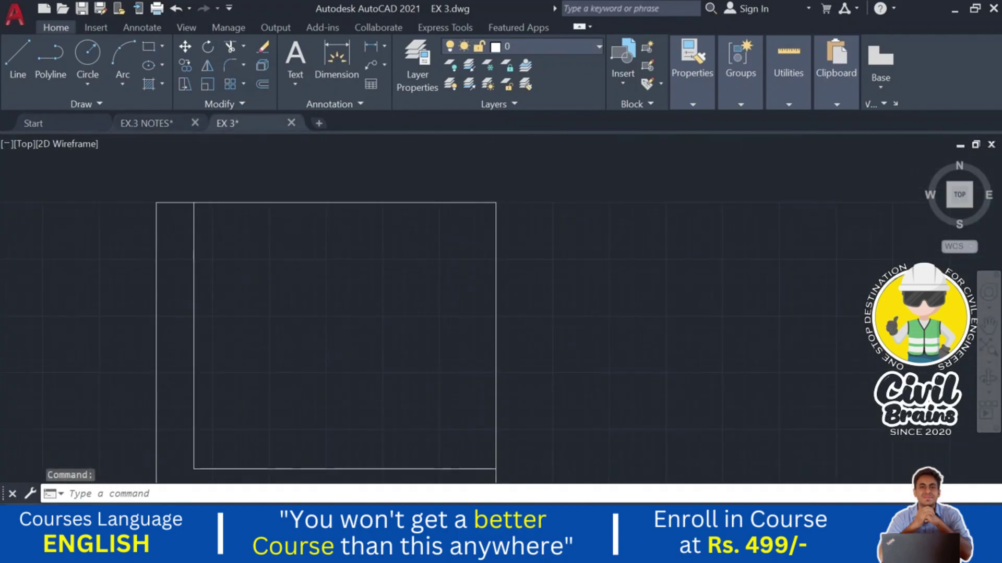
pyautogui.write('o')
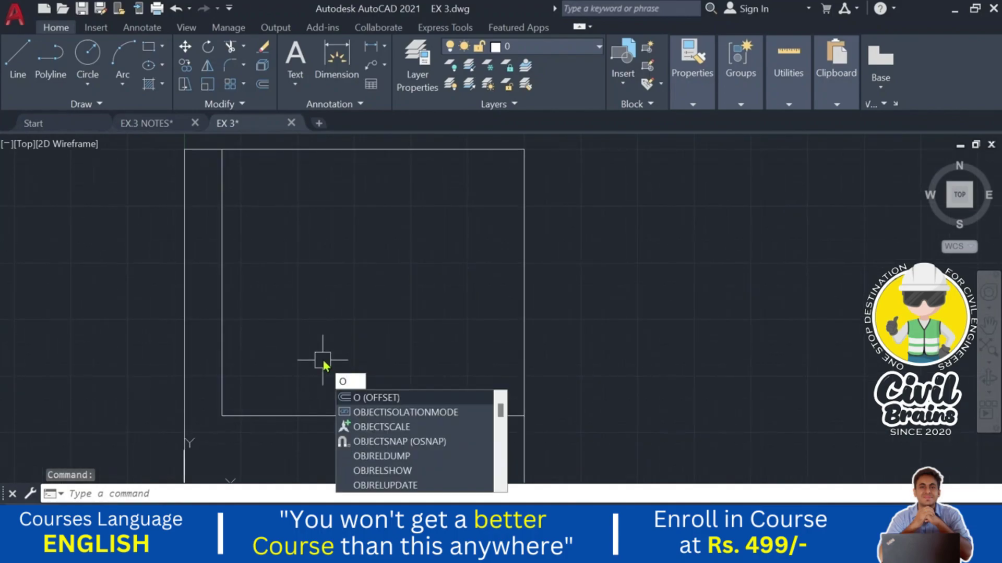
pyautogui.press('Return')
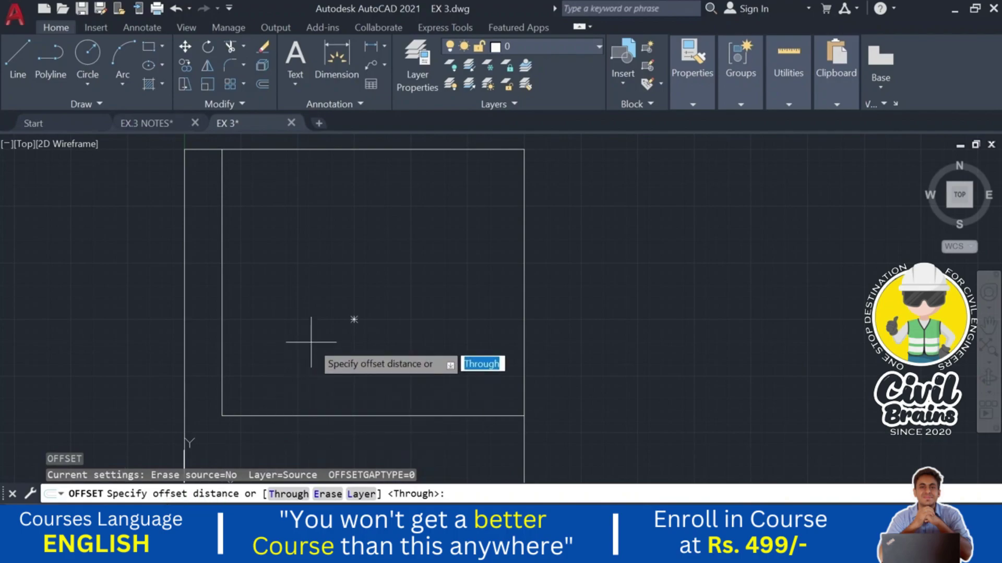
pyautogui.write('11.77')
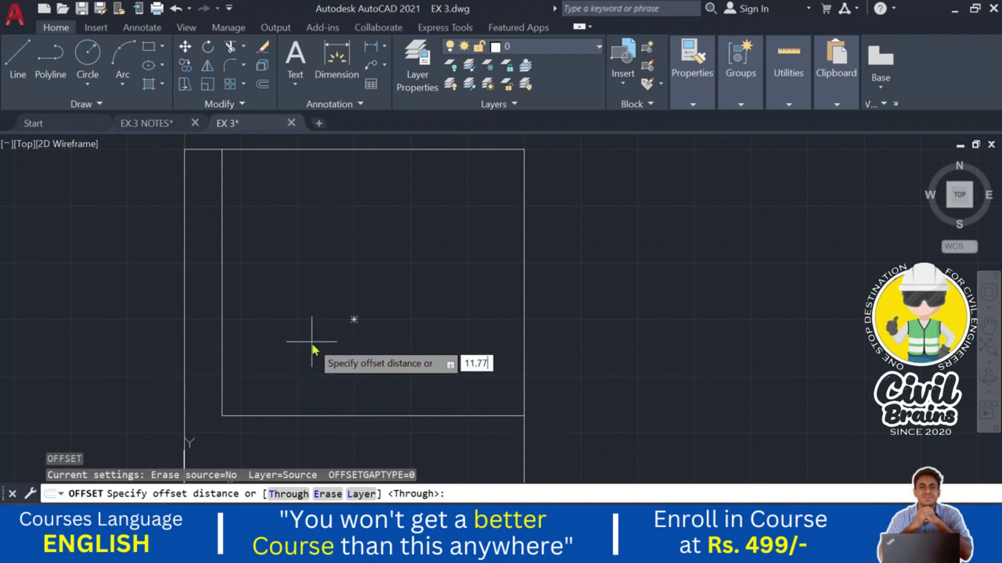
pyautogui.press('Return')
pyautogui.click(281, 416)
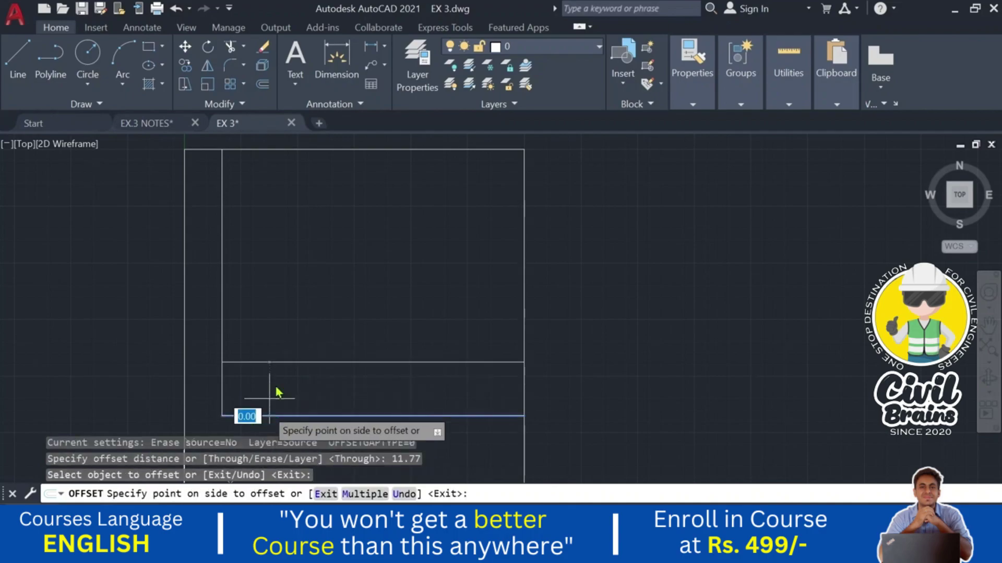
pyautogui.click(283, 240)
pyautogui.press('Escape')
pyautogui.press('Escape')
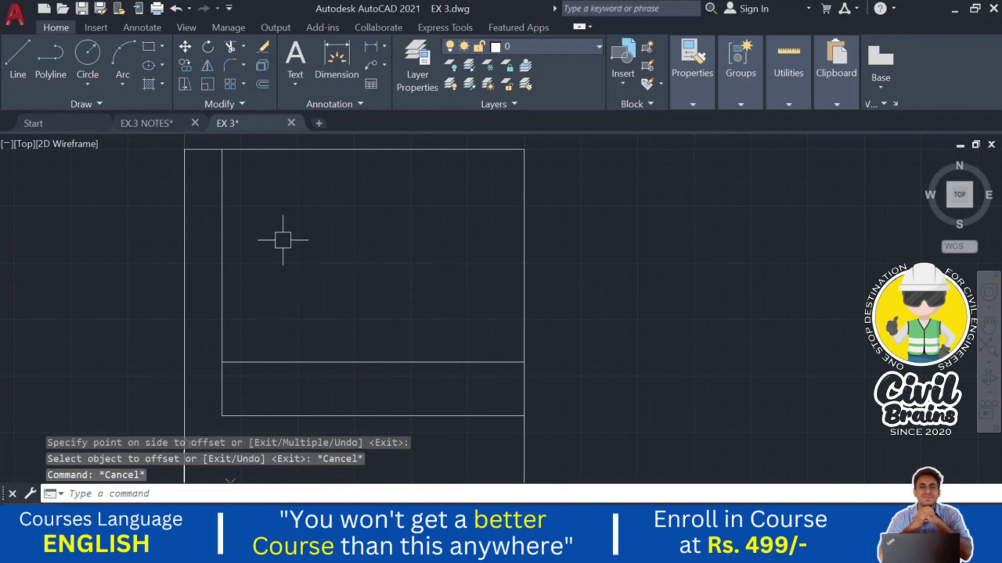
# - Offset the left line rightward by 10.59
pyautogui.write('o')
pyautogui.press('Return')
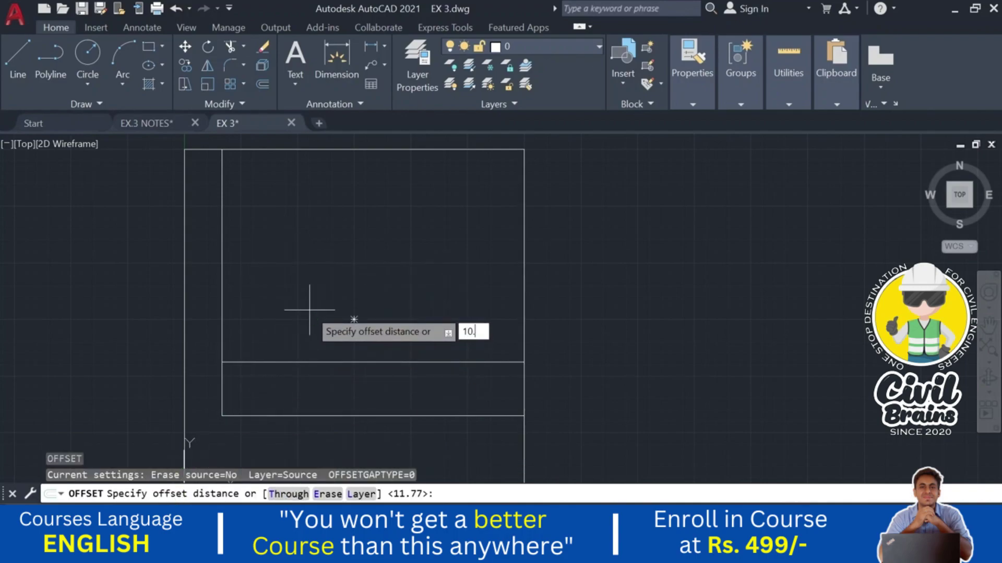
pyautogui.write('10.59')
pyautogui.press('Return')
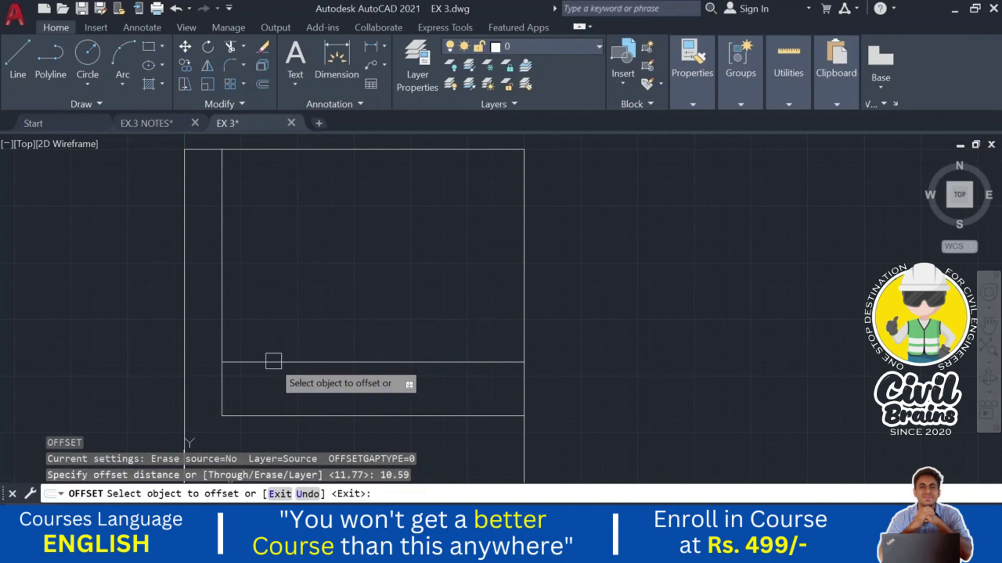
pyautogui.moveTo(271, 360); pyautogui.dragTo(232, 331, button='middle')
pyautogui.click(209, 331)
pyautogui.click(352, 334)
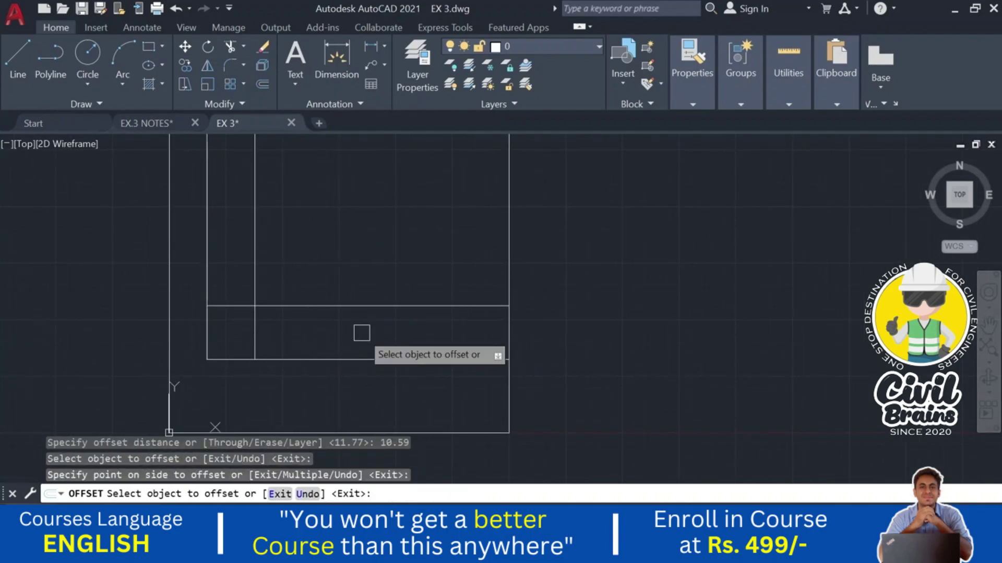
pyautogui.press('Escape')
pyautogui.press('Escape')
# - Trim the leftover line segments beyond the corners to leave a clean rectangular outline
pyautogui.click(229, 48)
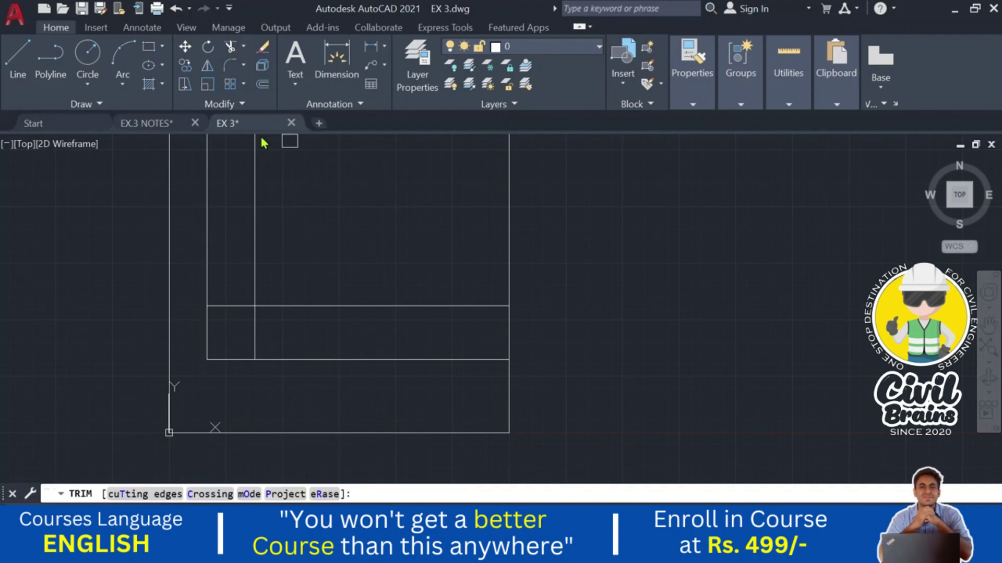
pyautogui.press('Escape')
pyautogui.write('t')
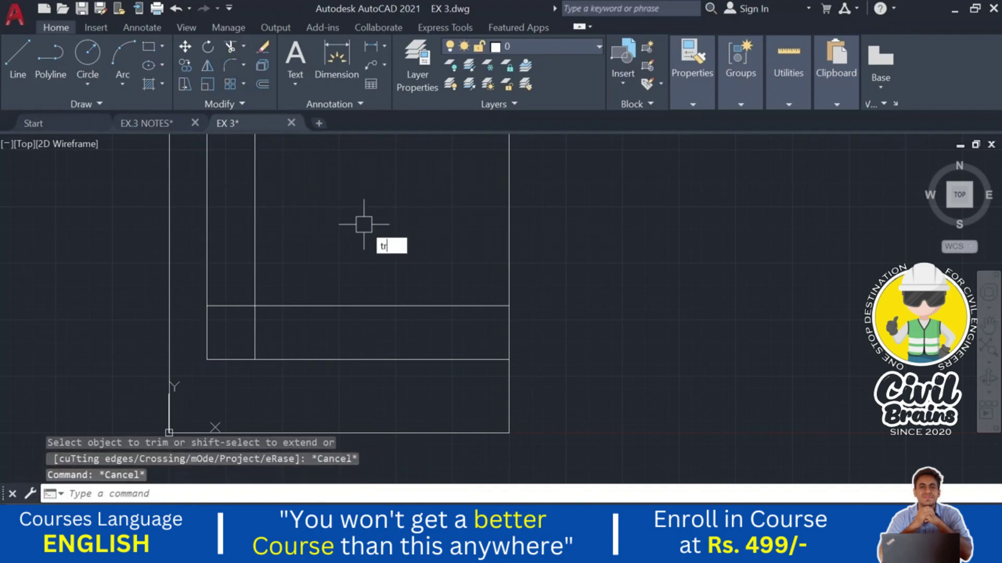
pyautogui.write('r')
pyautogui.press('Return')
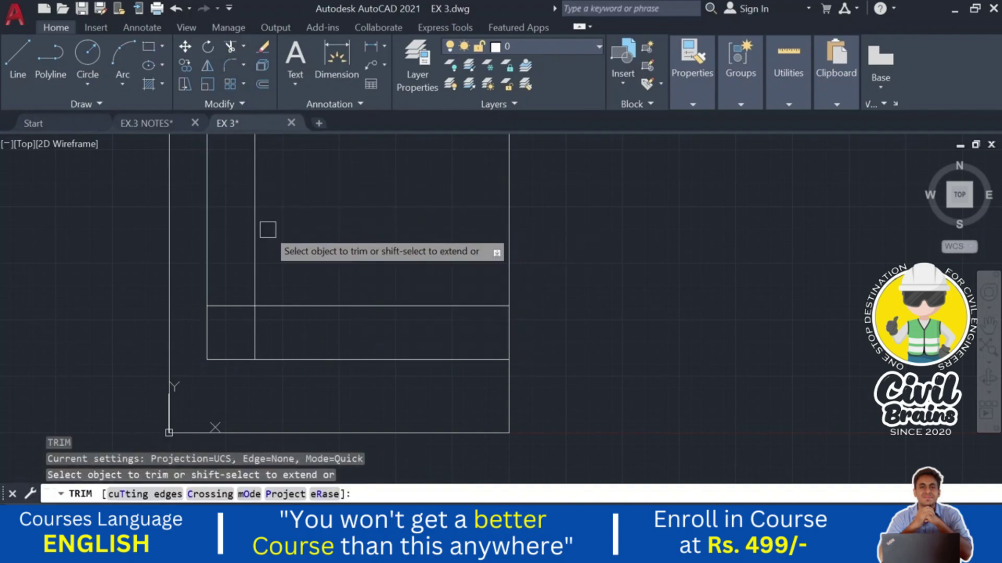
pyautogui.click(256, 235)
pyautogui.click(331, 305)
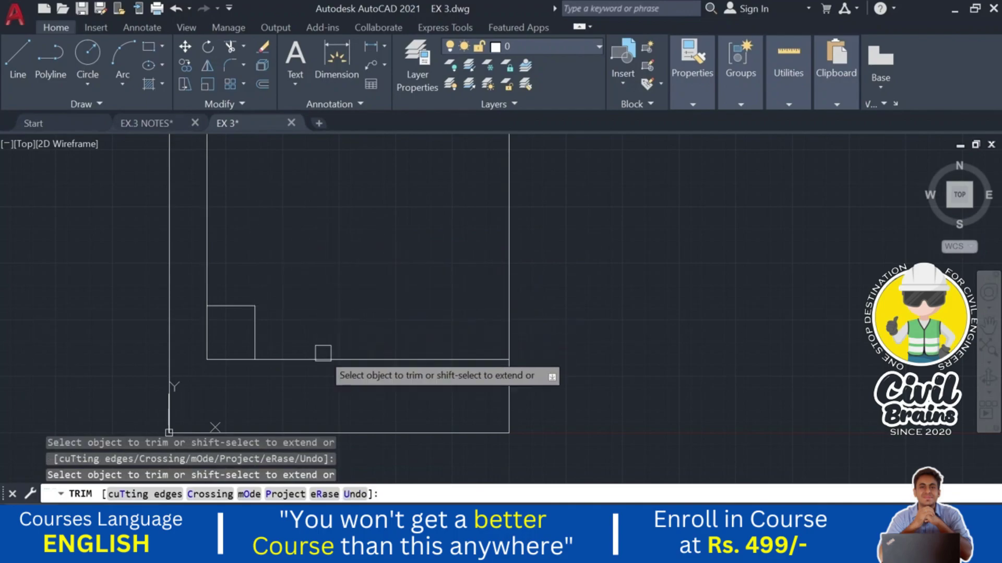
pyautogui.click(323, 358)
pyautogui.click(208, 277)
pyautogui.scroll(4, 208, 373)
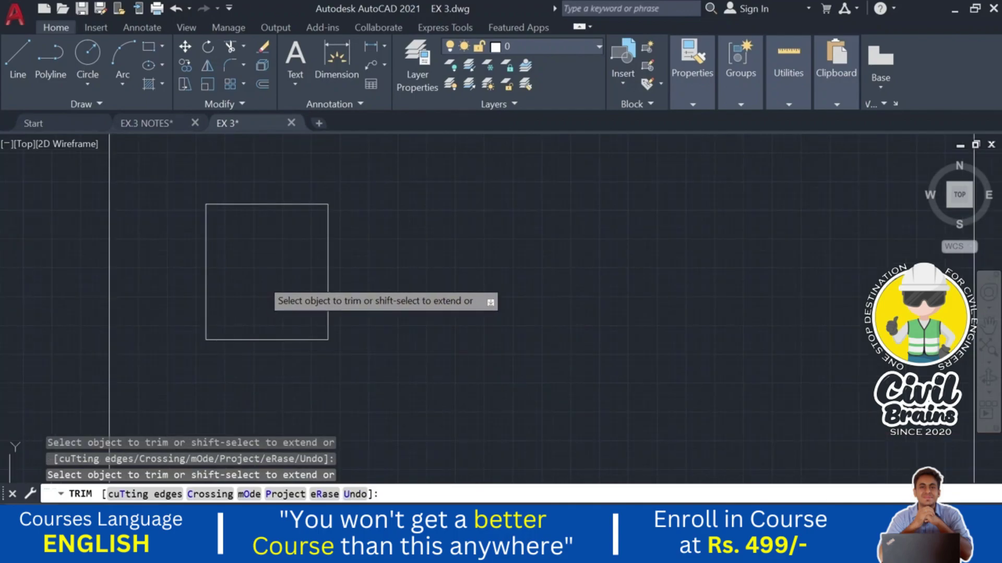
pyautogui.scroll(2, 266, 277)
pyautogui.moveTo(501, 221); pyautogui.dragTo(553, 277, button='middle')
pyautogui.press('Escape')
pyautogui.press('Escape')
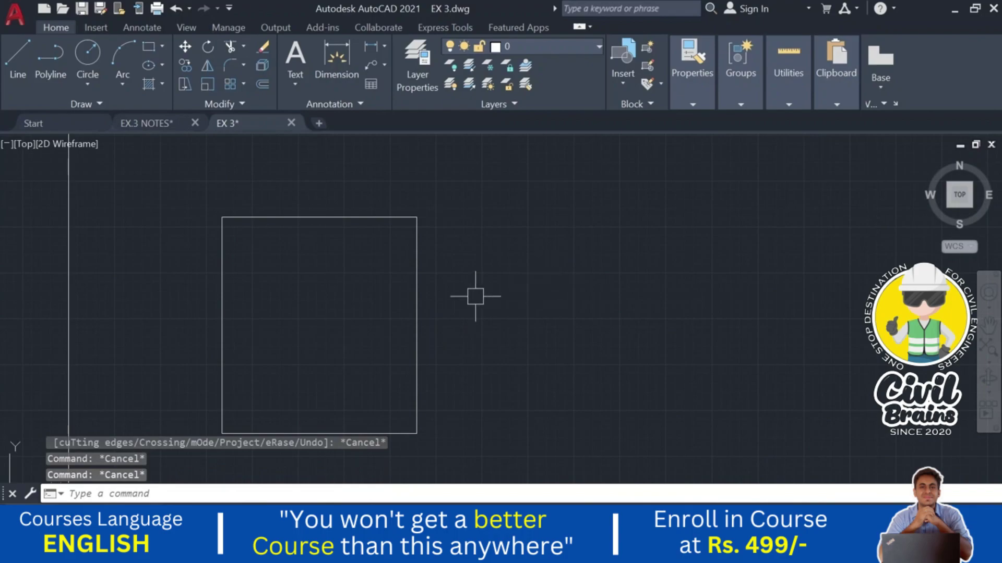
pyautogui.moveTo(437, 302)
pyautogui.mouseDown(button='middle')
pyautogui.moveTo(407, 264)
pyautogui.moveTo(543, 219)
pyautogui.moveTo(536, 200)
pyautogui.moveTo(537, 222)
pyautogui.mouseUp(button='middle')
pyautogui.click(370, 50)
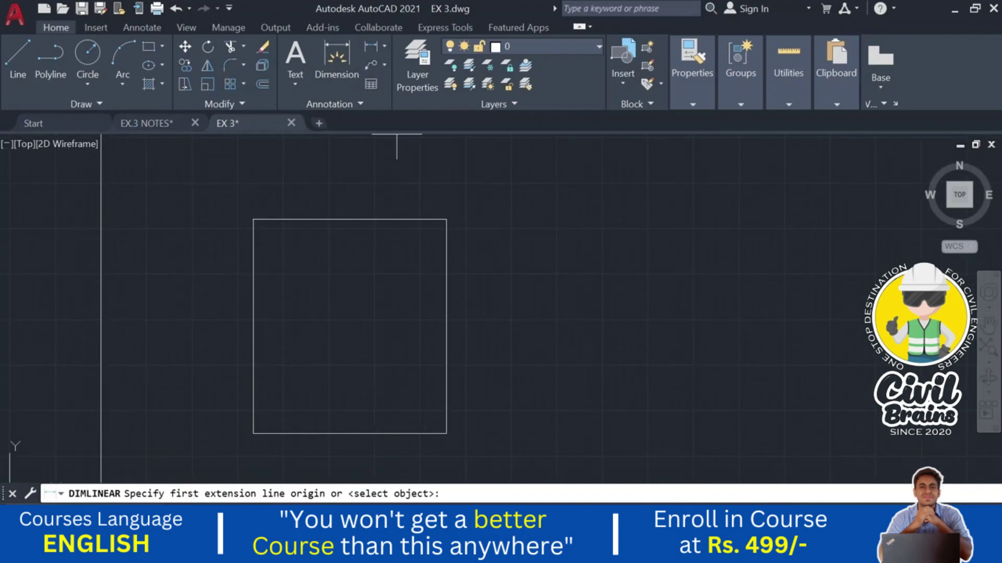
pyautogui.click(253, 220)
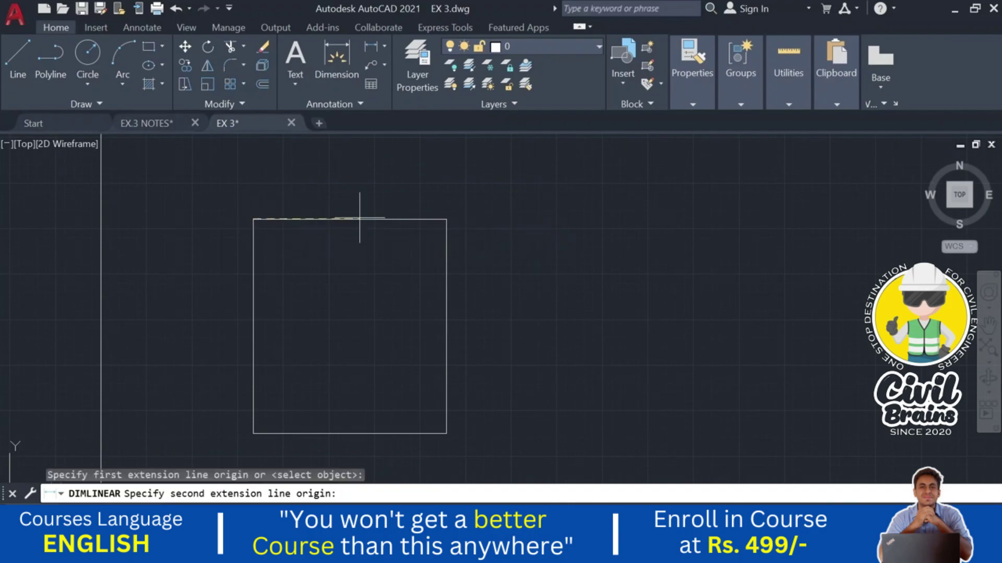
pyautogui.click(447, 220)
pyautogui.click(350, 194)
pyautogui.scroll(4, 350, 191)
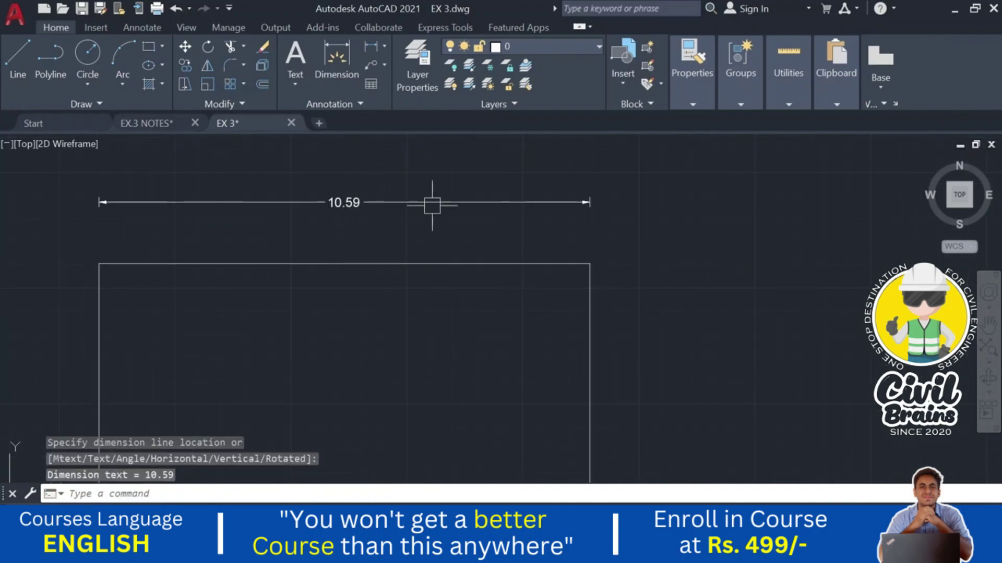
pyautogui.scroll(-2, 439, 226)
pyautogui.moveTo(260, 246); pyautogui.dragTo(311, 172, button='middle')
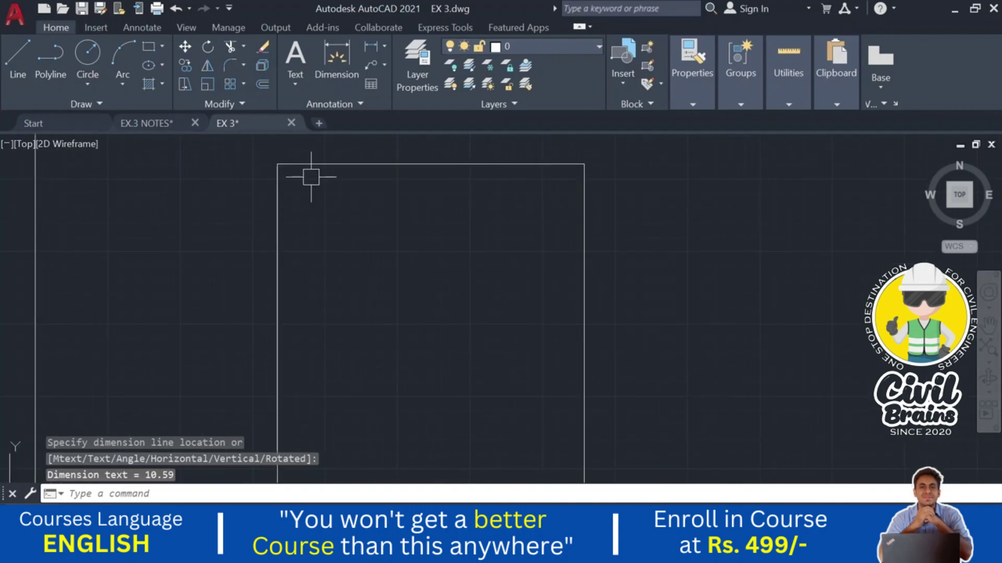
pyautogui.click(369, 48)
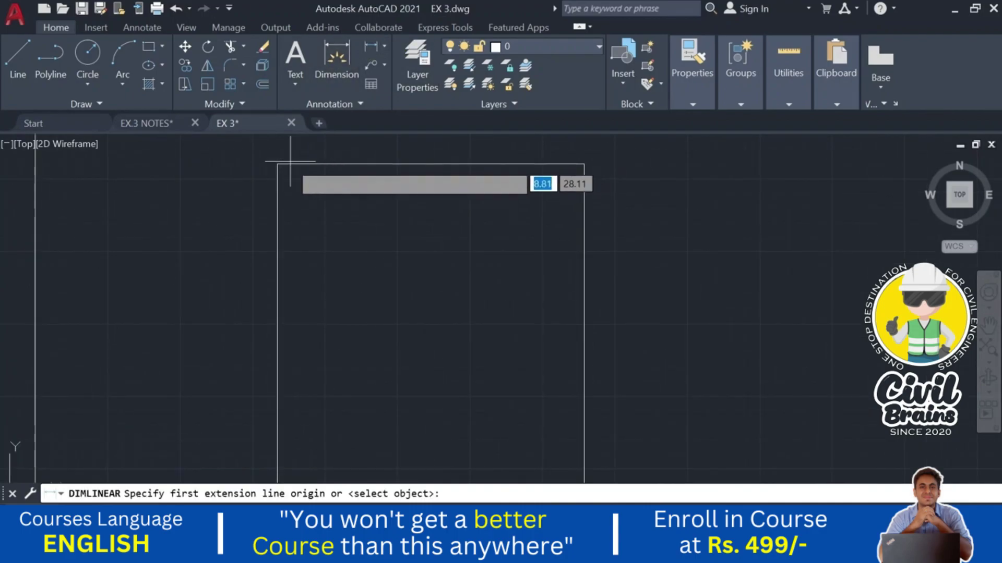
pyautogui.click(277, 165)
pyautogui.moveTo(297, 439); pyautogui.dragTo(291, 375, button='middle')
pyautogui.click(270, 249)
pyautogui.click(243, 273)
pyautogui.scroll(5, 272, 276)
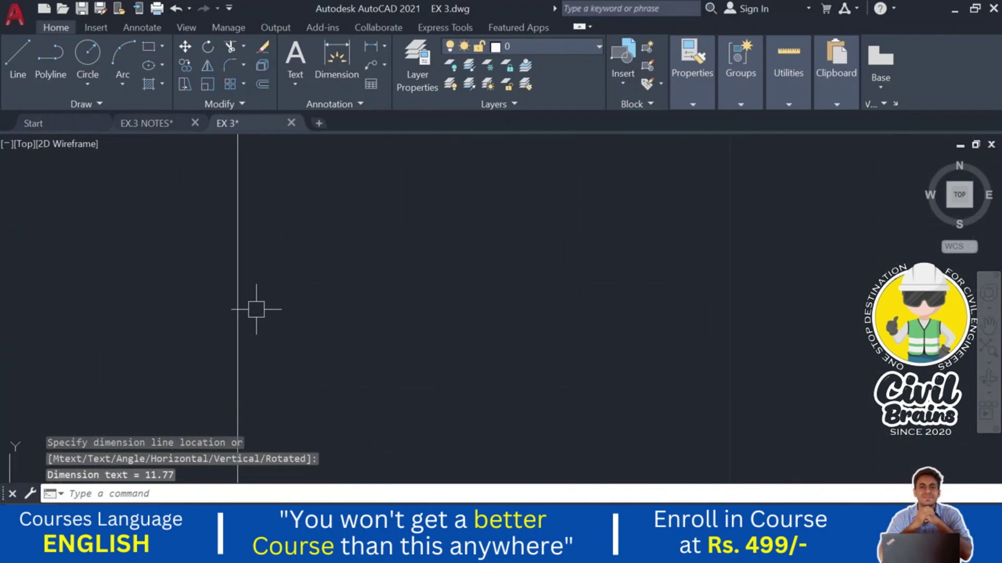
pyautogui.press('Escape')
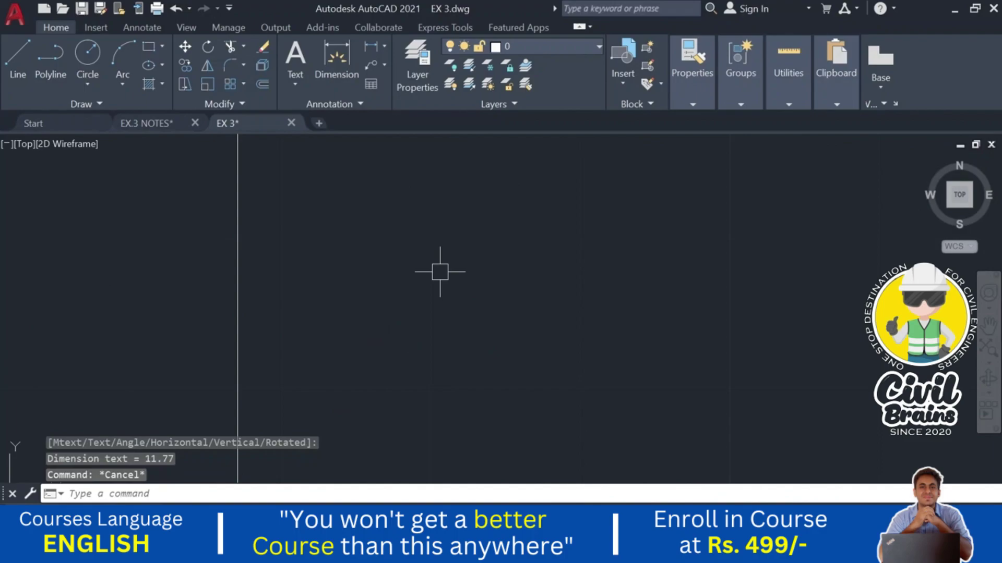
pyautogui.scroll(-4, 433, 273)
pyautogui.moveTo(425, 274); pyautogui.dragTo(407, 331, button='middle')
pyautogui.scroll(-2, 358, 250)
pyautogui.scroll(-2, 402, 268)
pyautogui.click(427, 185)
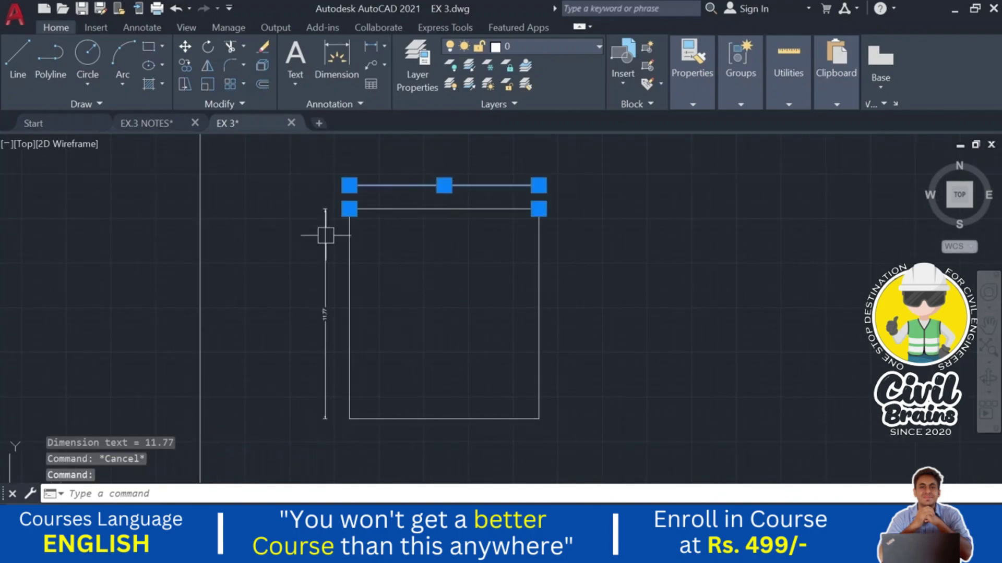
pyautogui.click(325, 237)
pyautogui.press('Delete')
pyautogui.scroll(2, 426, 279)
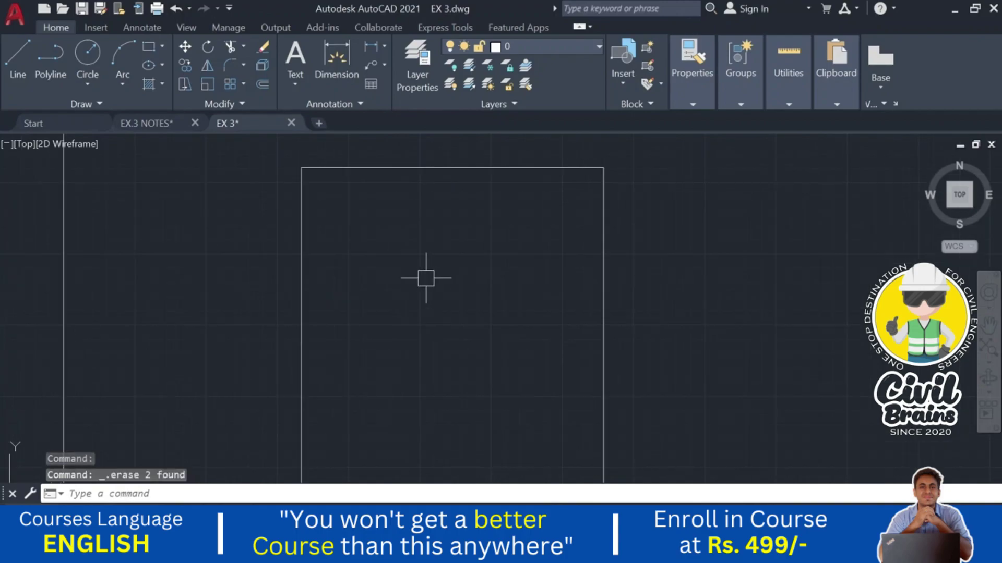
pyautogui.moveTo(425, 277)
pyautogui.mouseDown(button='middle')
pyautogui.moveTo(371, 248)
pyautogui.moveTo(359, 286)
pyautogui.mouseUp(button='middle')
pyautogui.scroll(-2, 371, 249)
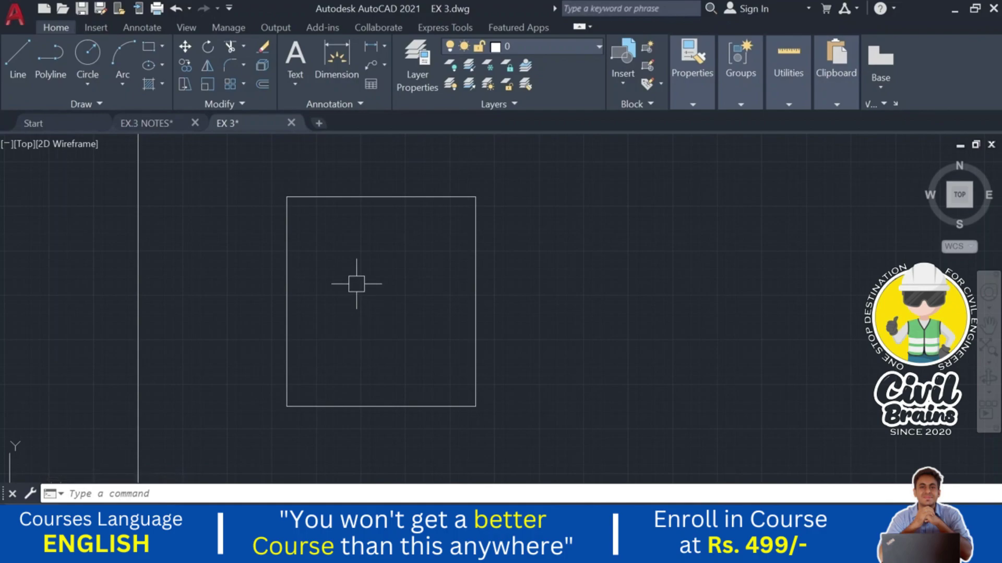
# - Start the Offset command (O) with a 0.23 offset distance
pyautogui.click(260, 88)
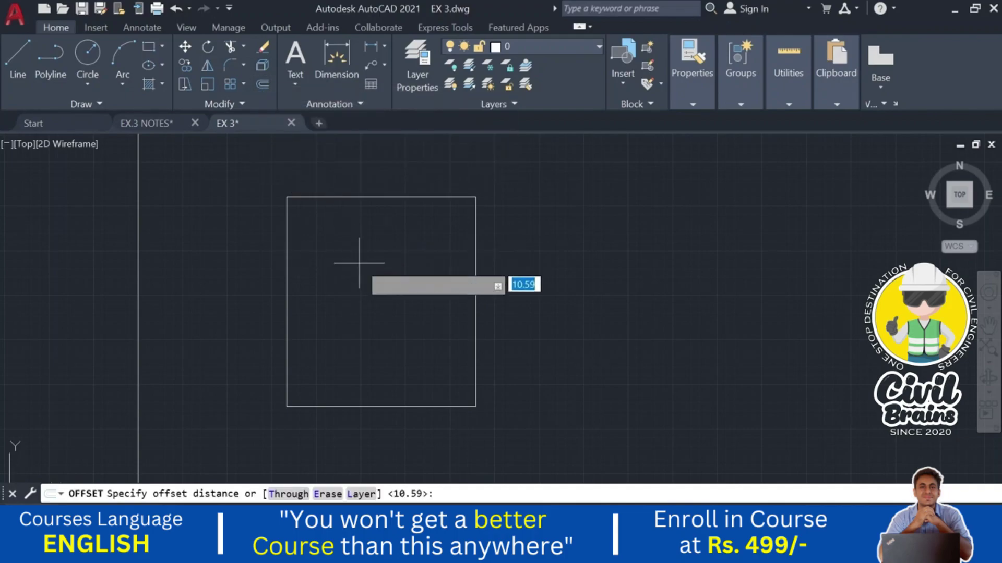
pyautogui.press('Escape')
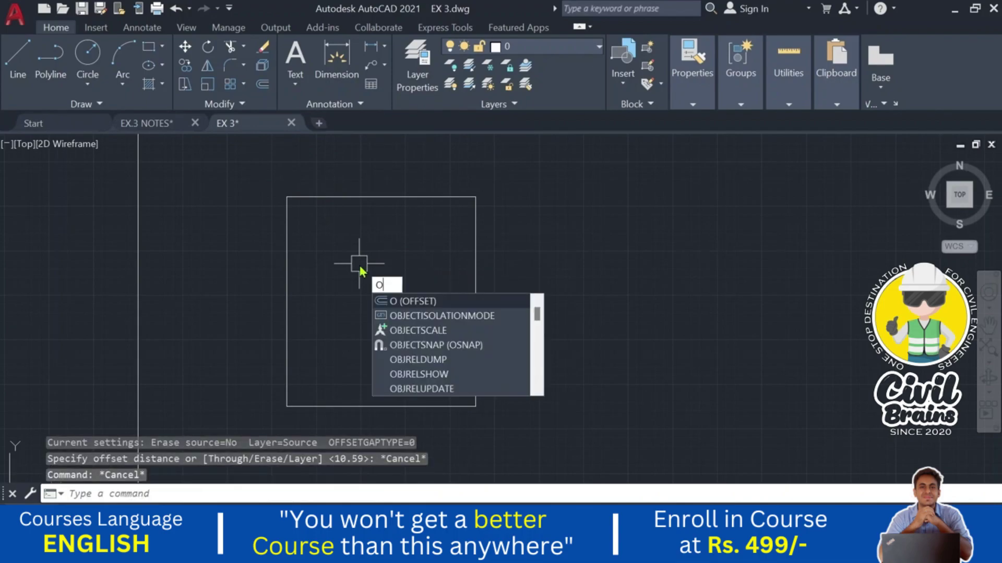
pyautogui.write('o')
pyautogui.press('Return')
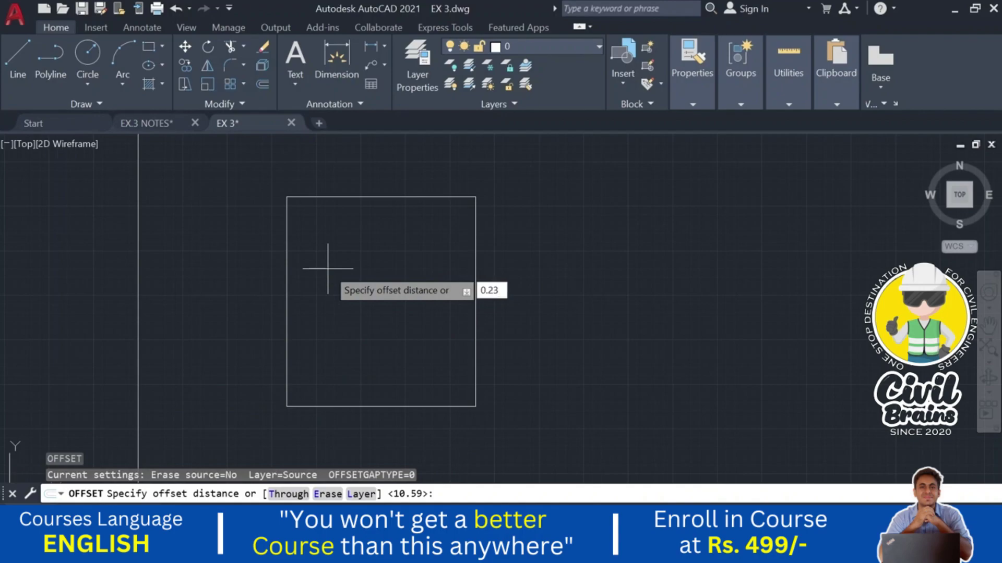
pyautogui.press('Return')
# - Offset the top, left, right and bottom rectangle edges 0.23 inward
pyautogui.click(357, 197)
pyautogui.click(332, 299)
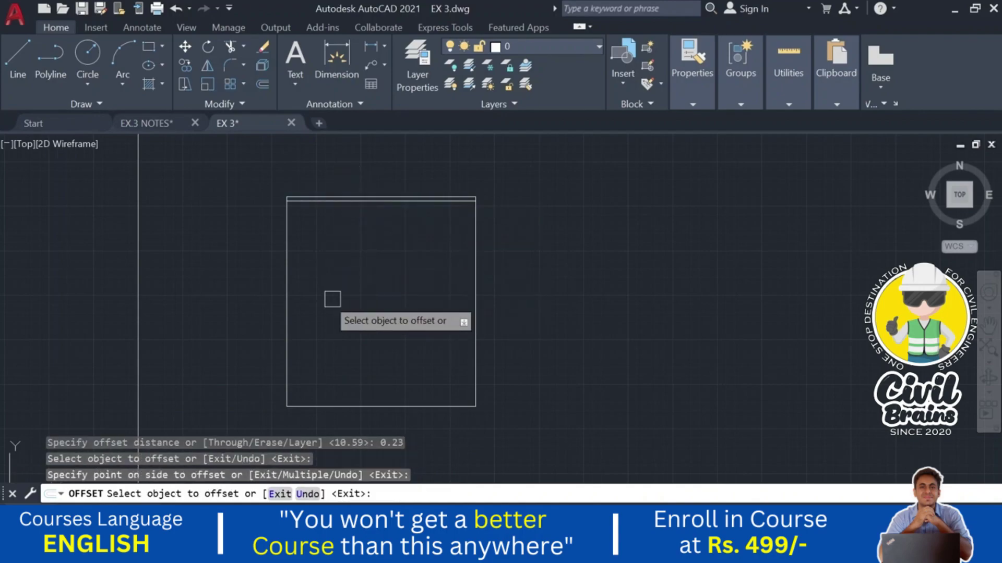
pyautogui.click(286, 300)
pyautogui.click(439, 296)
pyautogui.click(474, 293)
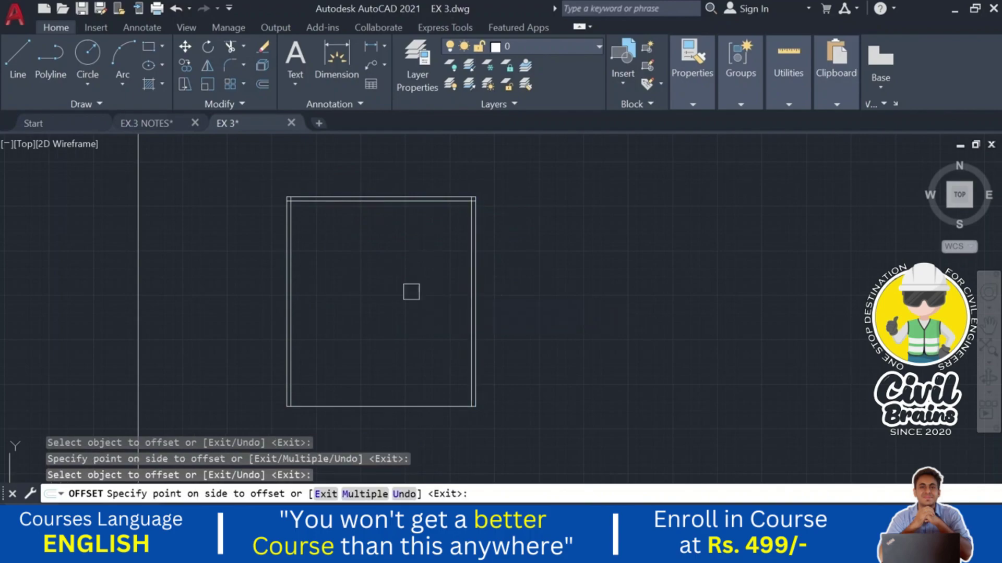
pyautogui.click(411, 291)
pyautogui.click(391, 406)
pyautogui.click(385, 295)
pyautogui.press('Escape')
pyautogui.press('Escape')
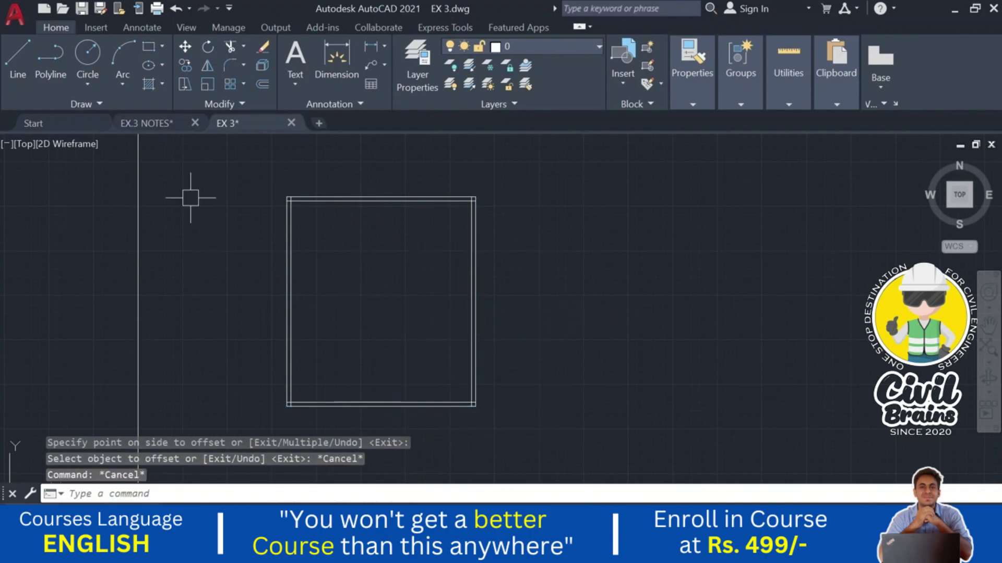
# - Bring up the EX.3 NOTES drawing's floor plans
pyautogui.click(149, 126)
pyautogui.moveTo(345, 316); pyautogui.dragTo(332, 269, button='middle')
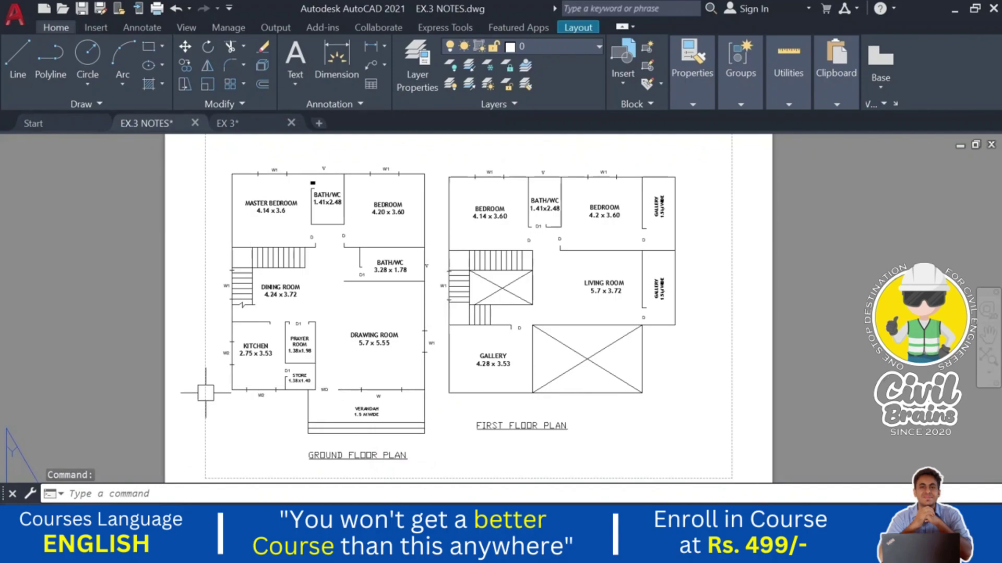
pyautogui.click(239, 125)
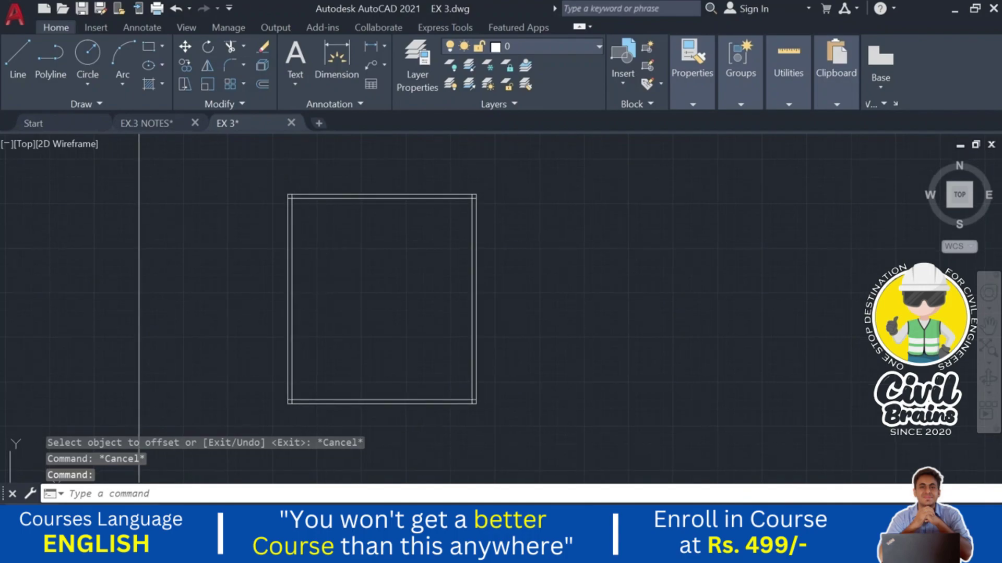
pyautogui.click(144, 123)
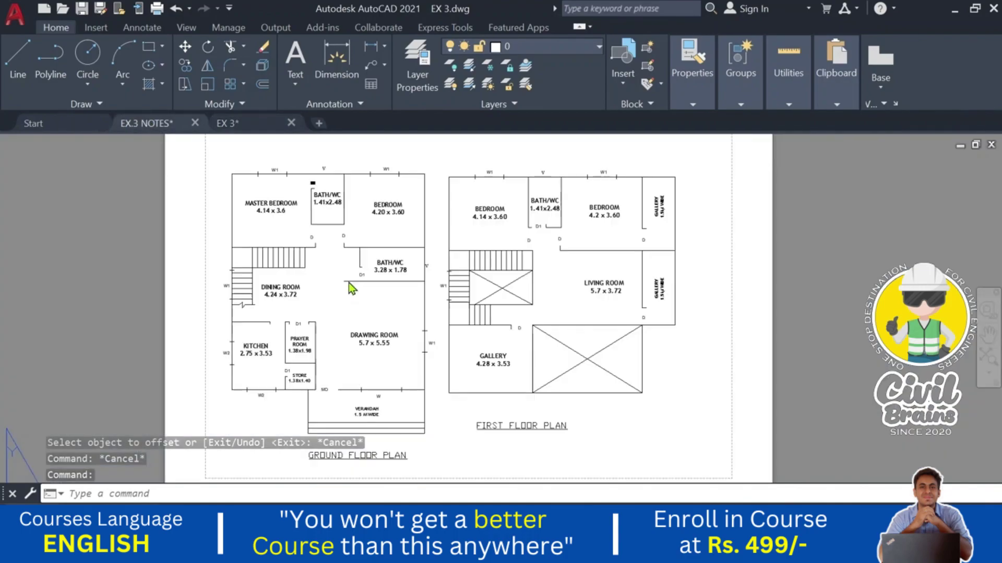
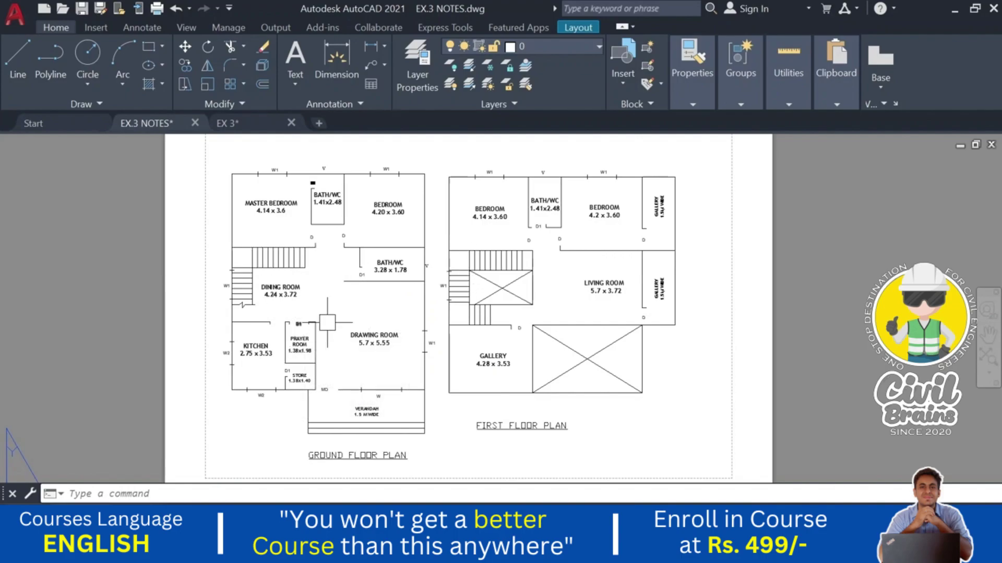
# - In EX 3, offset the inner wall line 2.75 to the right for the kitchen wall
pyautogui.moveTo(328, 328); pyautogui.dragTo(336, 324, button='middle')
pyautogui.scroll(2, 255, 344)
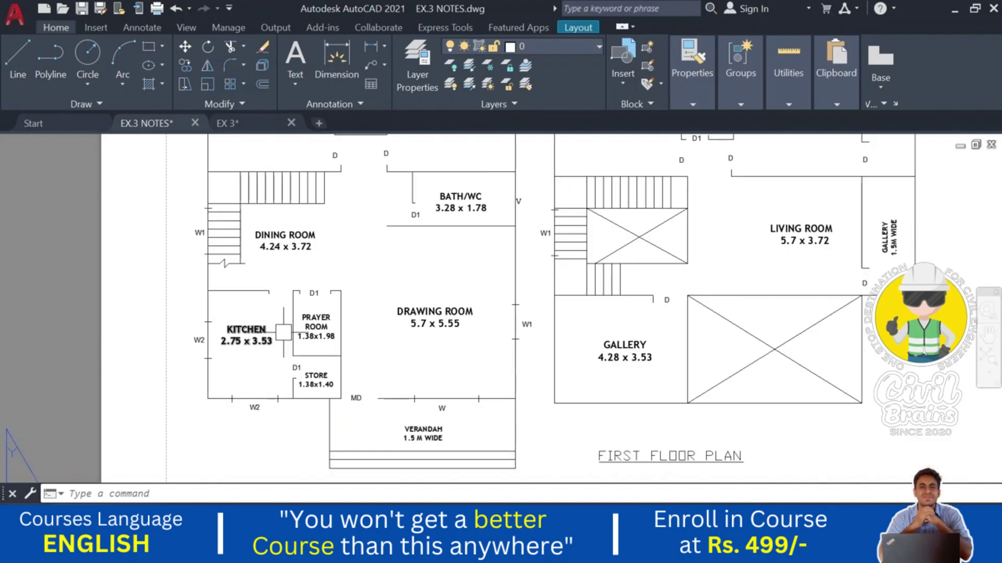
pyautogui.scroll(-1, 249, 345)
pyautogui.scroll(-3, 219, 386)
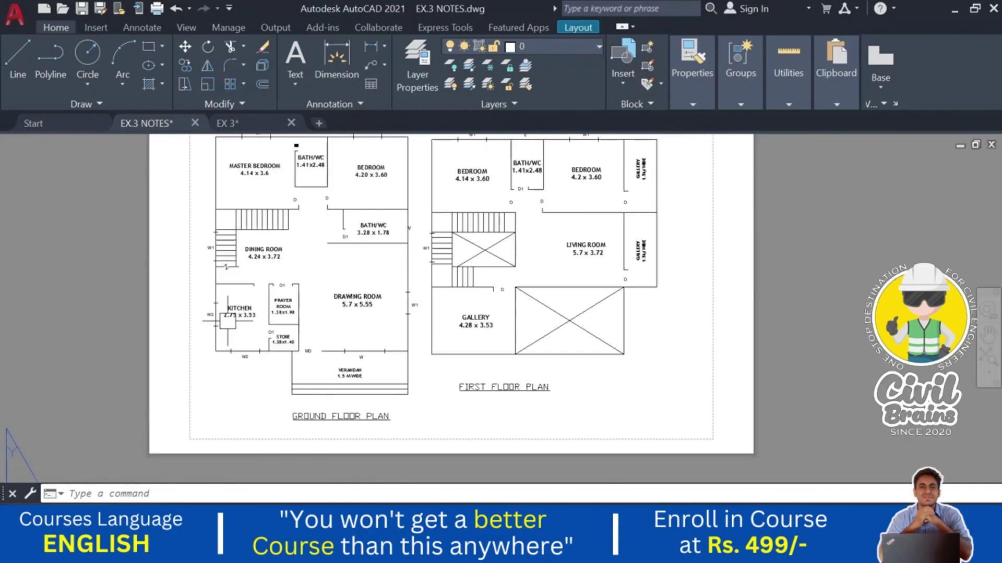
pyautogui.scroll(4, 233, 380)
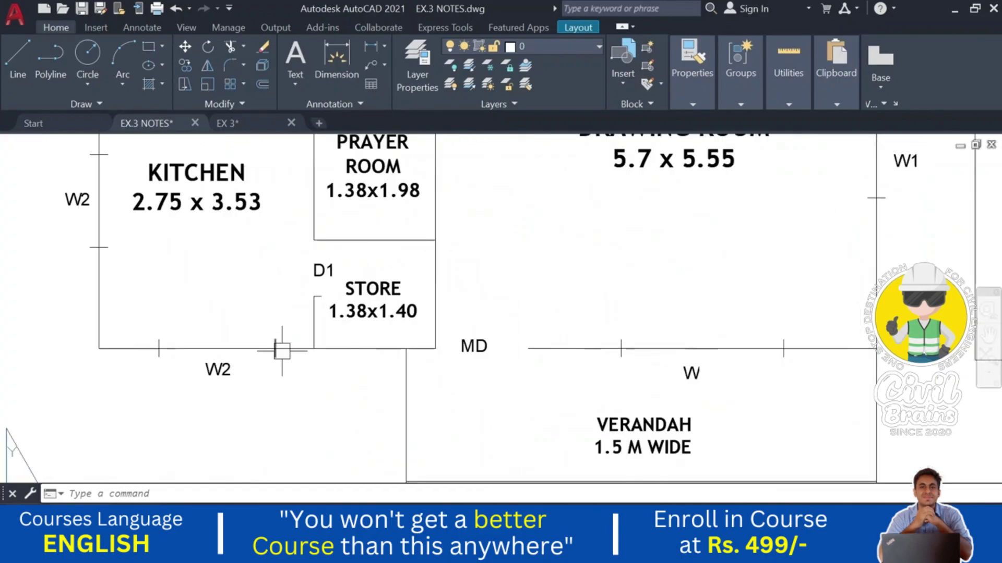
pyautogui.scroll(-4, 209, 328)
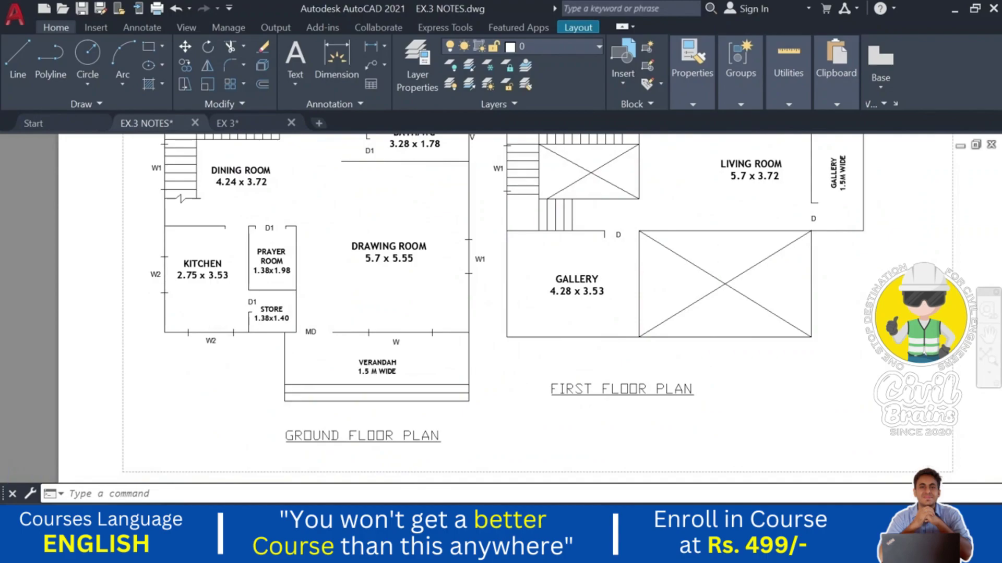
pyautogui.scroll(4, 232, 295)
pyautogui.moveTo(232, 294); pyautogui.dragTo(234, 348, button='middle')
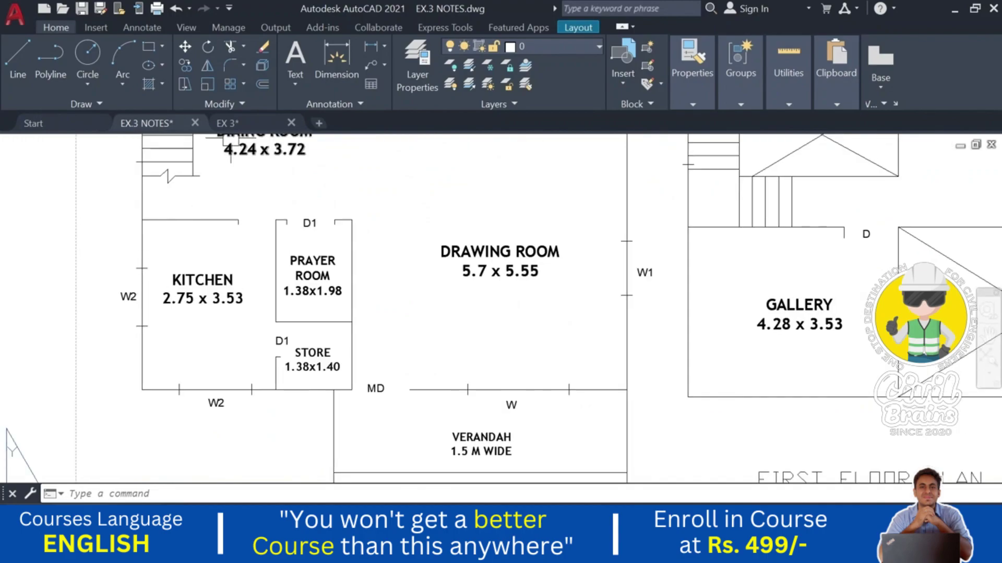
pyautogui.click(251, 124)
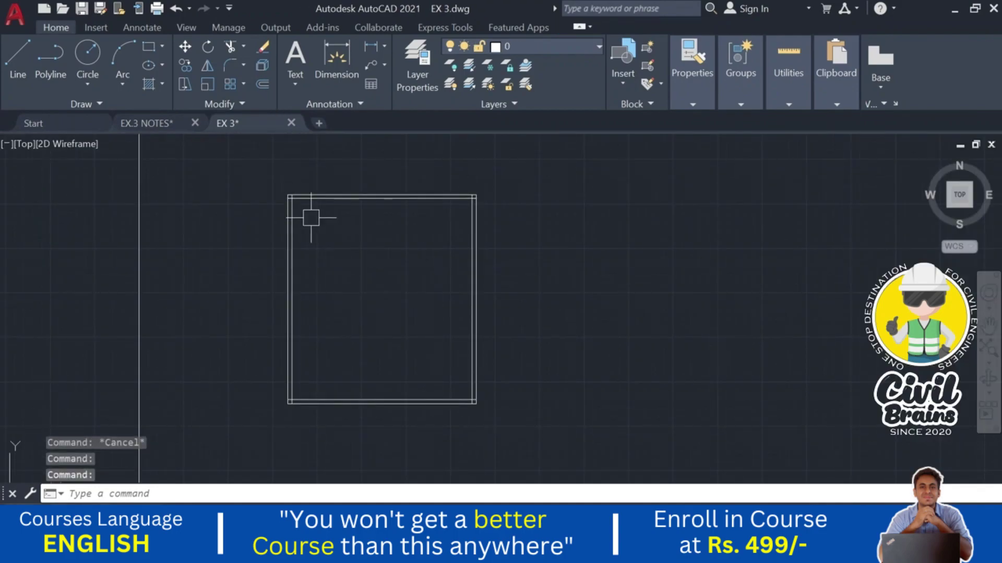
pyautogui.write('O')
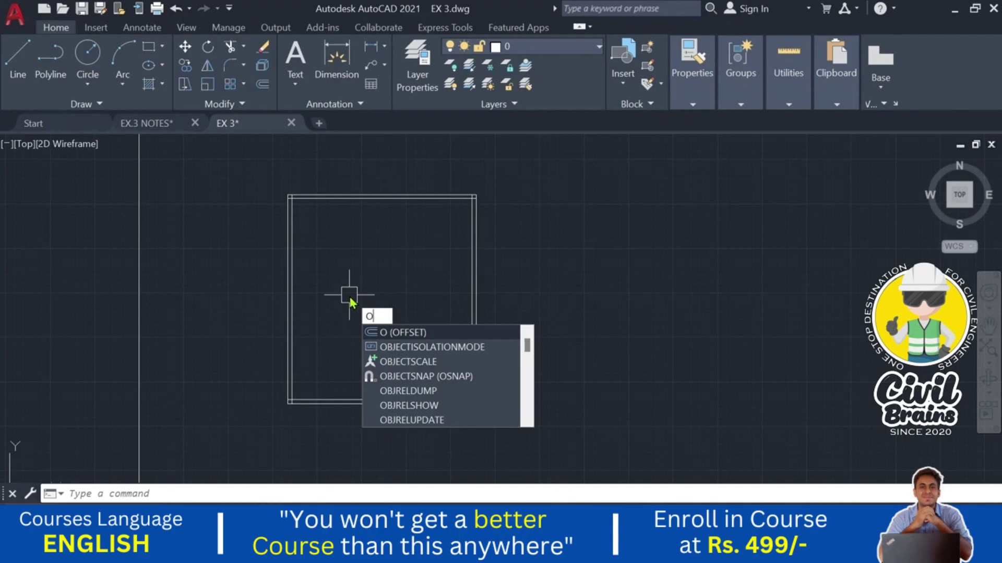
pyautogui.press('Return')
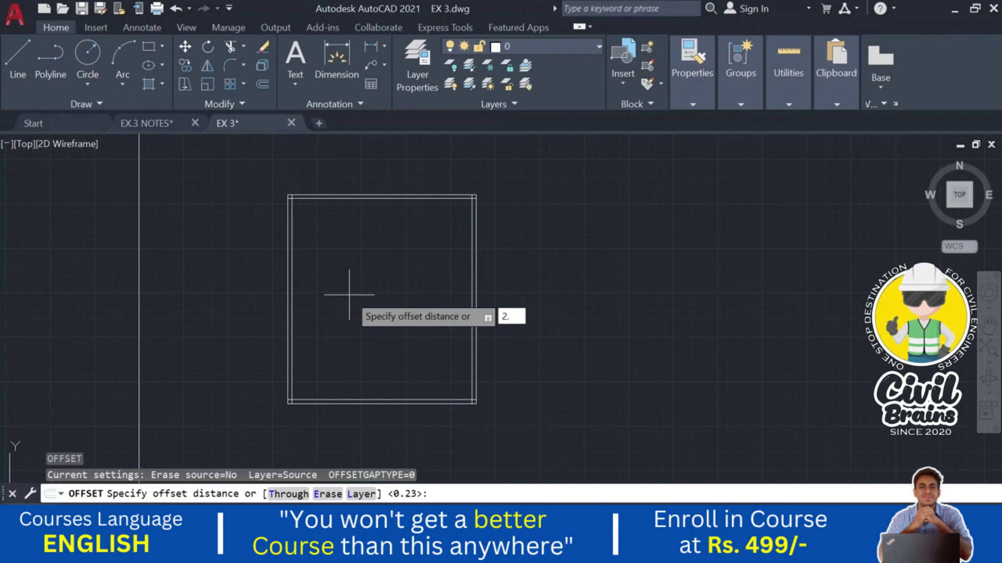
pyautogui.press('Return')
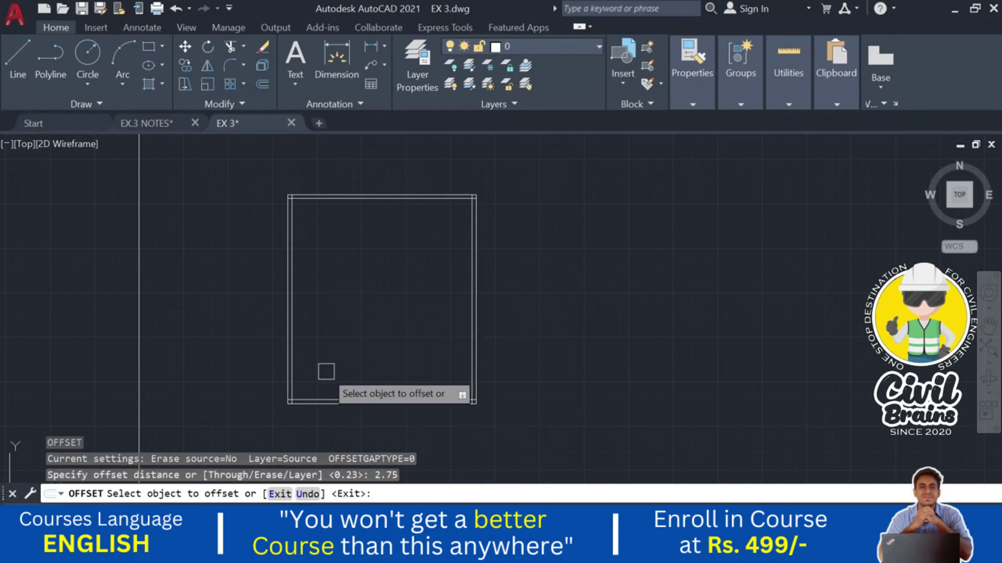
pyautogui.scroll(3, 318, 374)
pyautogui.click(248, 370)
pyautogui.click(512, 340)
pyautogui.press('Escape')
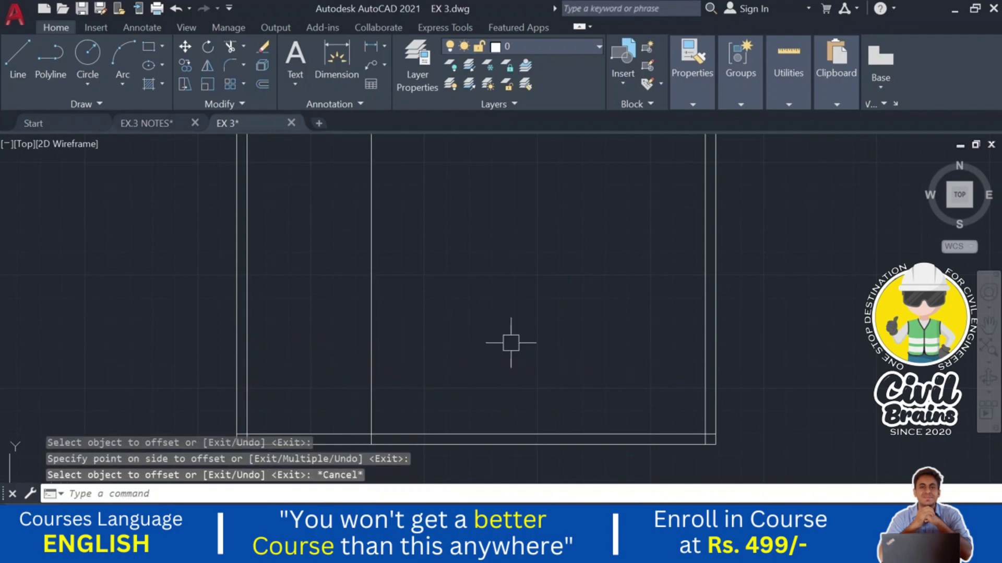
# - Offset that new line 0.15 to the right for wall thickness, checking against EX.3 NOTES
pyautogui.press('Return')
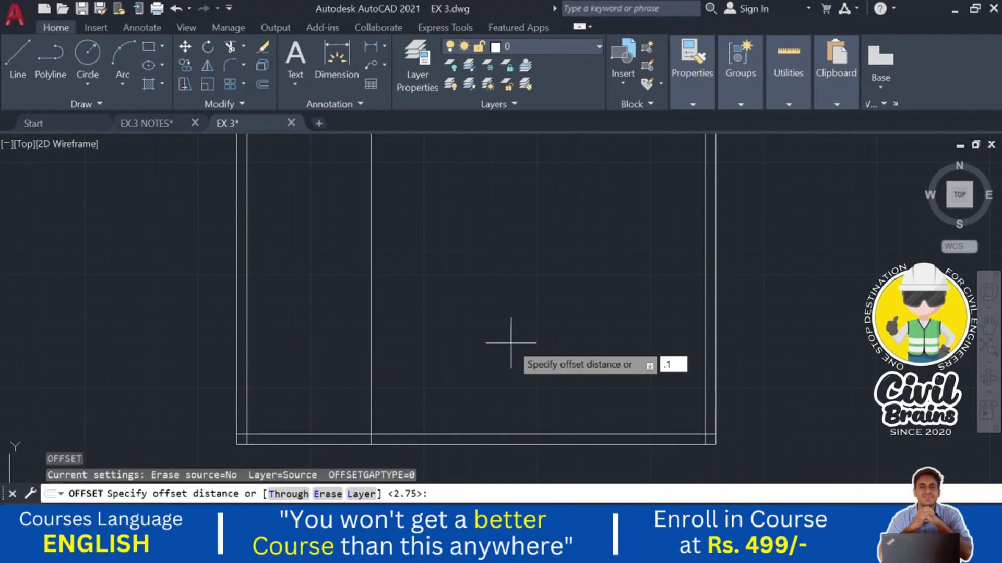
pyautogui.press('Return')
pyautogui.click(372, 324)
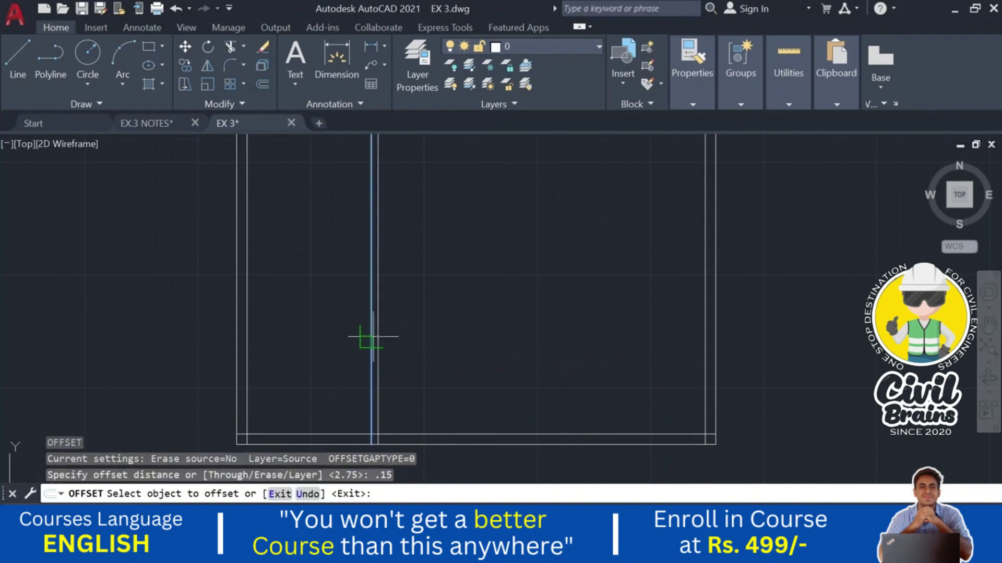
pyautogui.click(396, 264)
pyautogui.press('Escape')
pyautogui.press('Escape')
pyautogui.press('Escape')
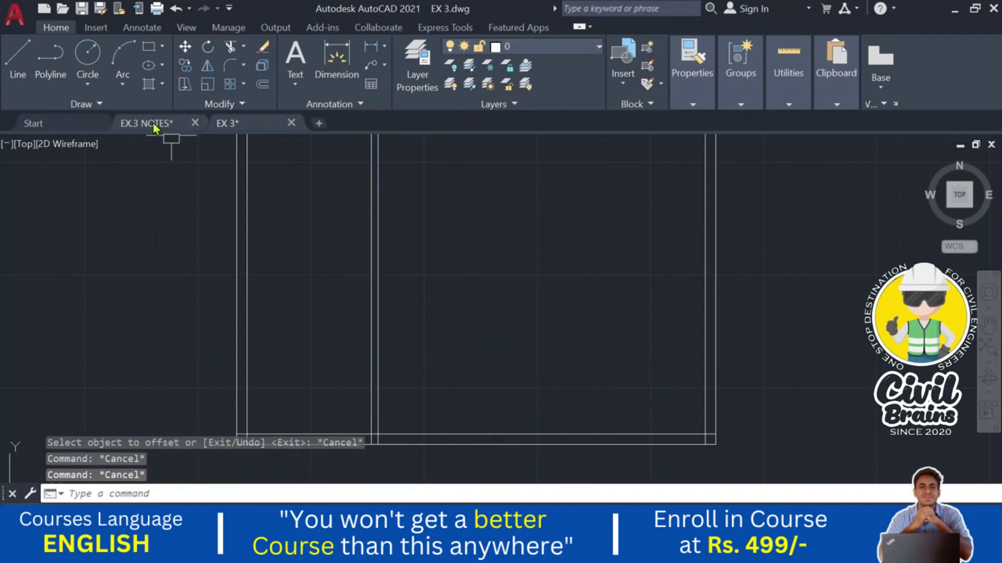
pyautogui.click(146, 124)
pyautogui.moveTo(296, 395); pyautogui.dragTo(277, 398, button='middle')
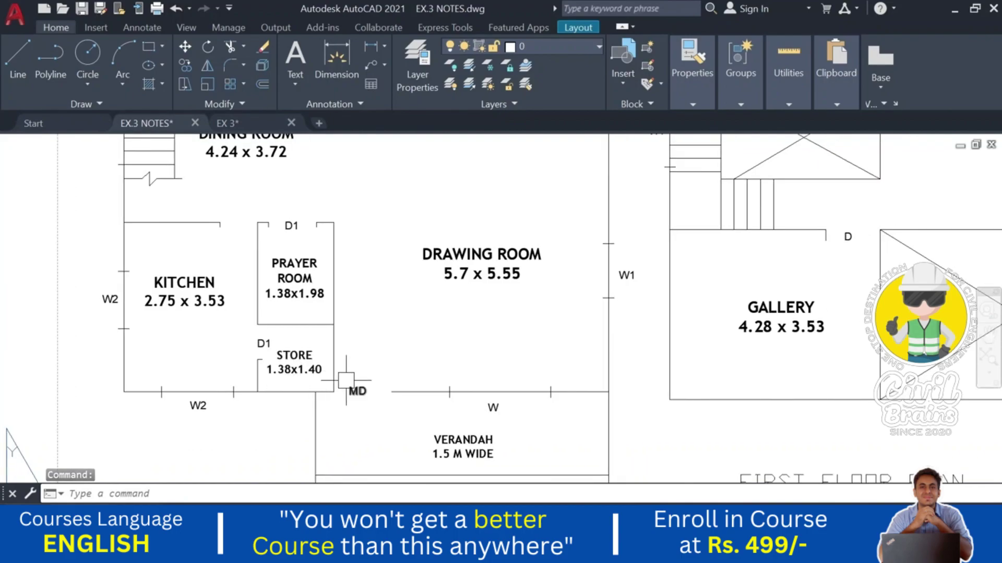
pyautogui.click(229, 123)
pyautogui.press('Escape')
pyautogui.press('Escape')
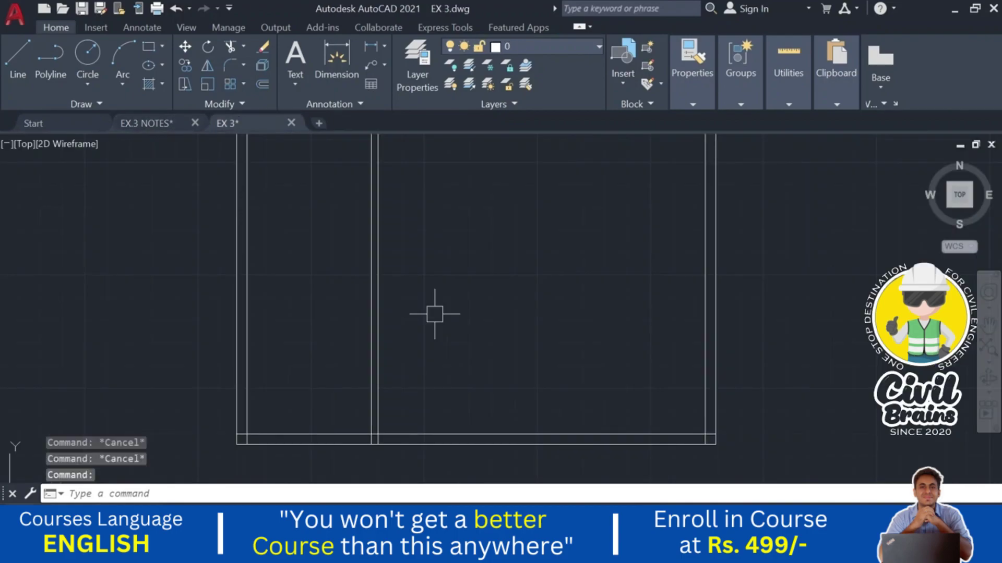
# - Offset the new wall's outer line 1.38 to the right for the store wall
pyautogui.write('o')
pyautogui.press('Return')
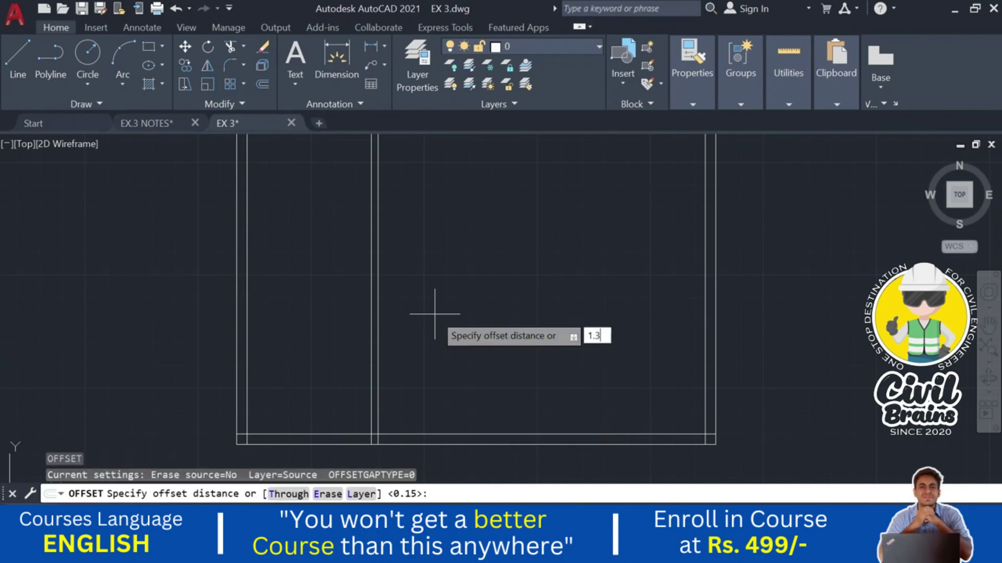
pyautogui.write('1.38')
pyautogui.press('Return')
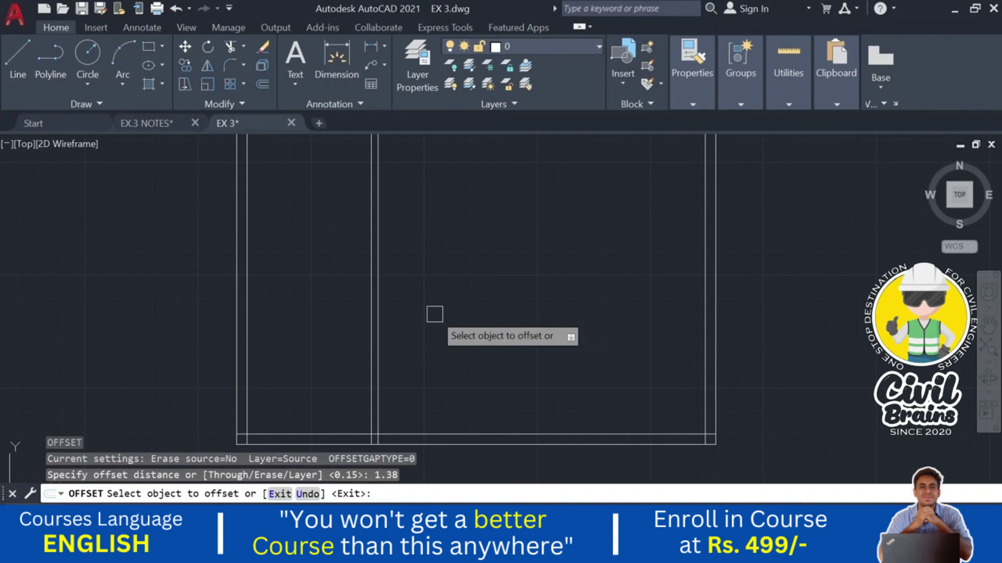
pyautogui.click(378, 369)
pyautogui.click(516, 368)
pyautogui.press('Escape')
# - Offset the 1.38 line another 0.15 to the right, then compare with the reference plan
pyautogui.write('o')
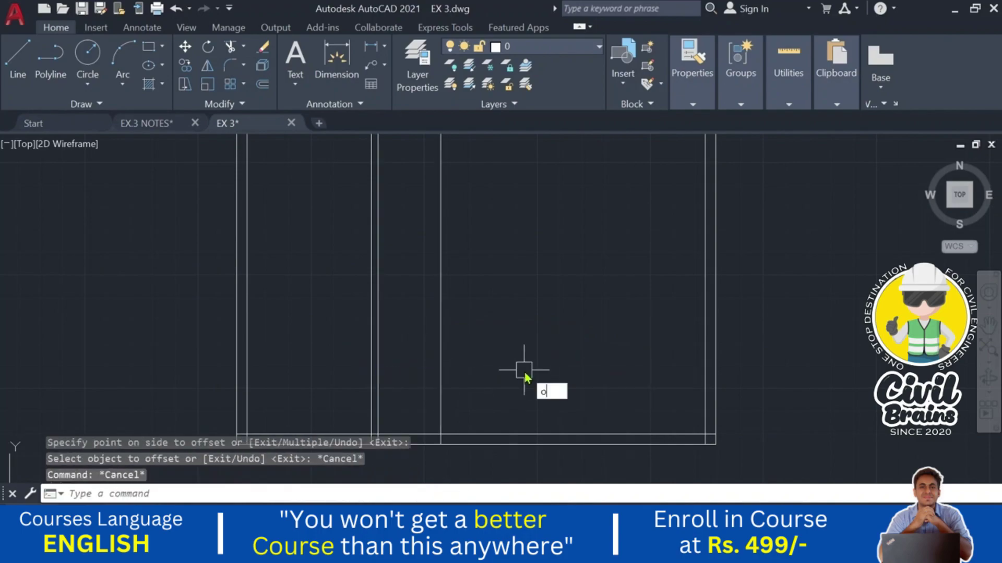
pyautogui.press('Return')
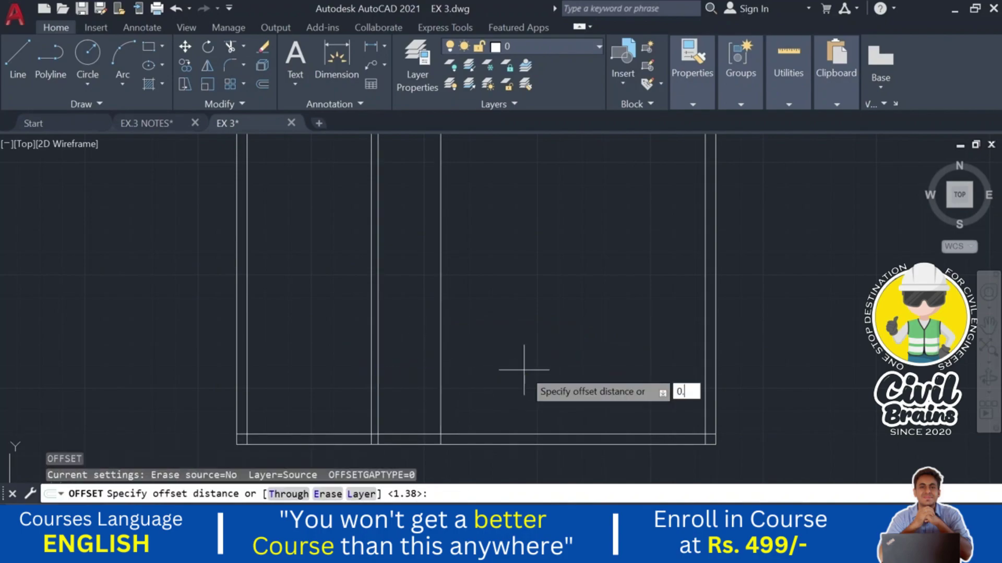
pyautogui.press('Return')
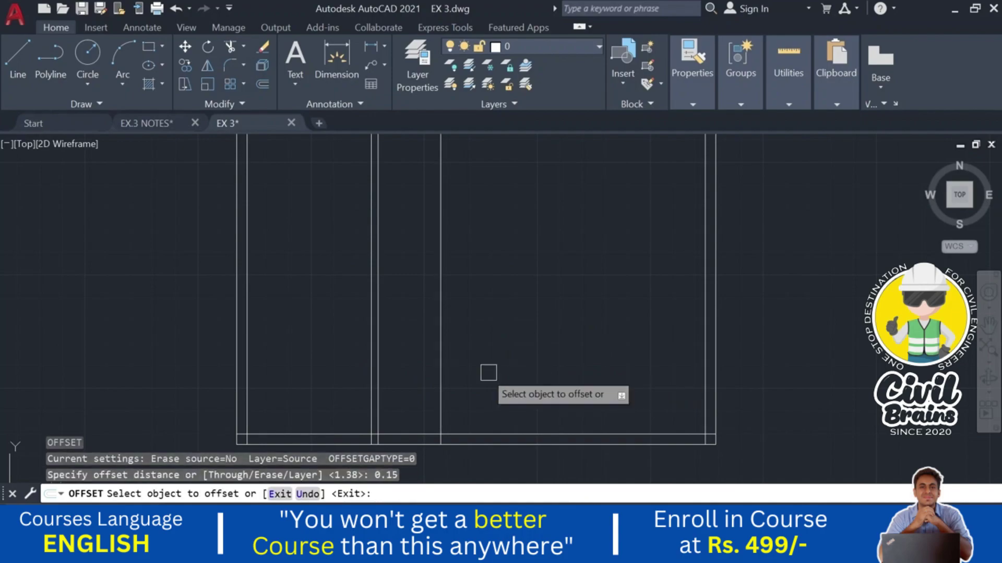
pyautogui.click(442, 362)
pyautogui.click(559, 355)
pyautogui.press('Escape')
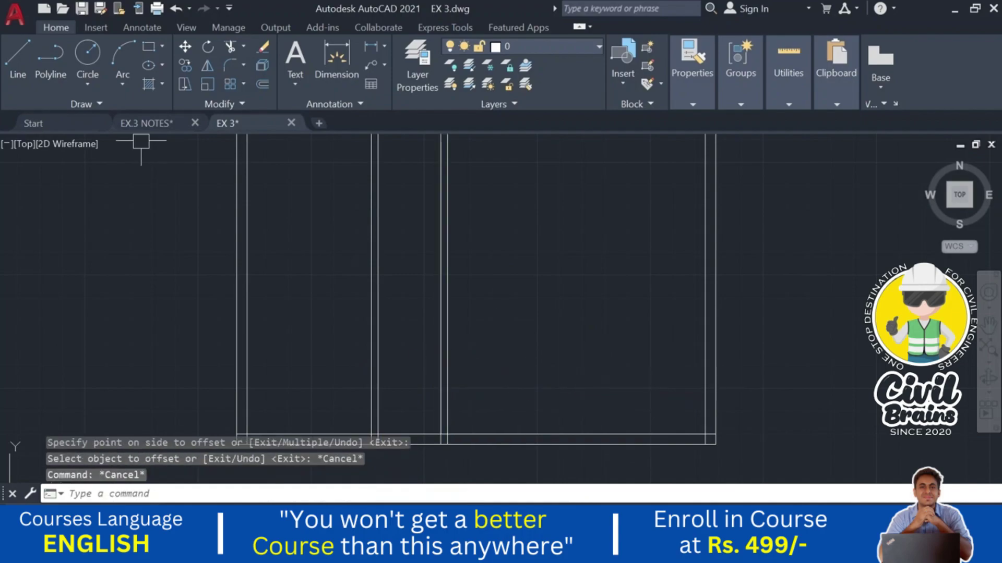
pyautogui.click(146, 123)
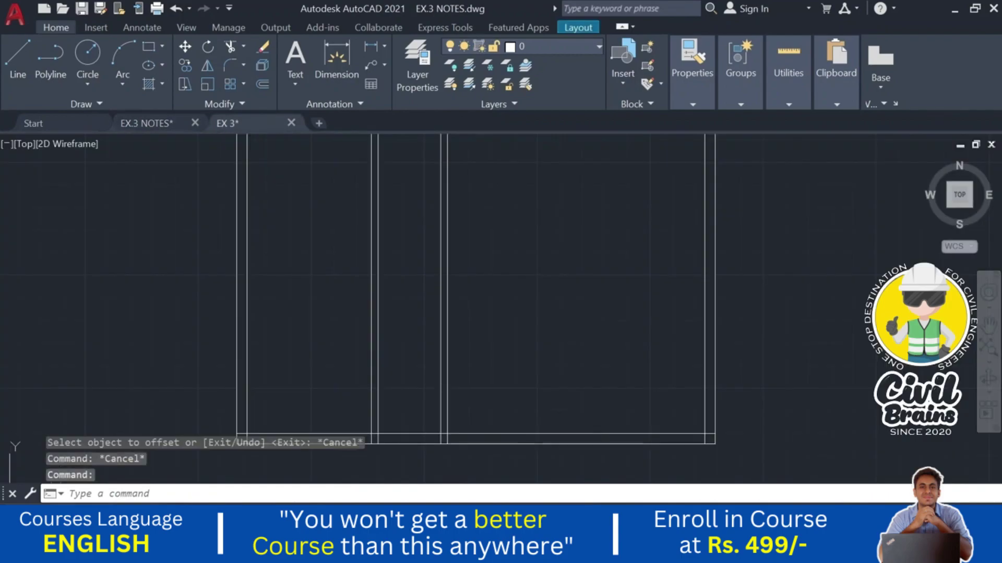
pyautogui.click(249, 124)
# - Preview the 2.75 and 1.38 wall spacings with temporary linear dimensions
pyautogui.click(371, 46)
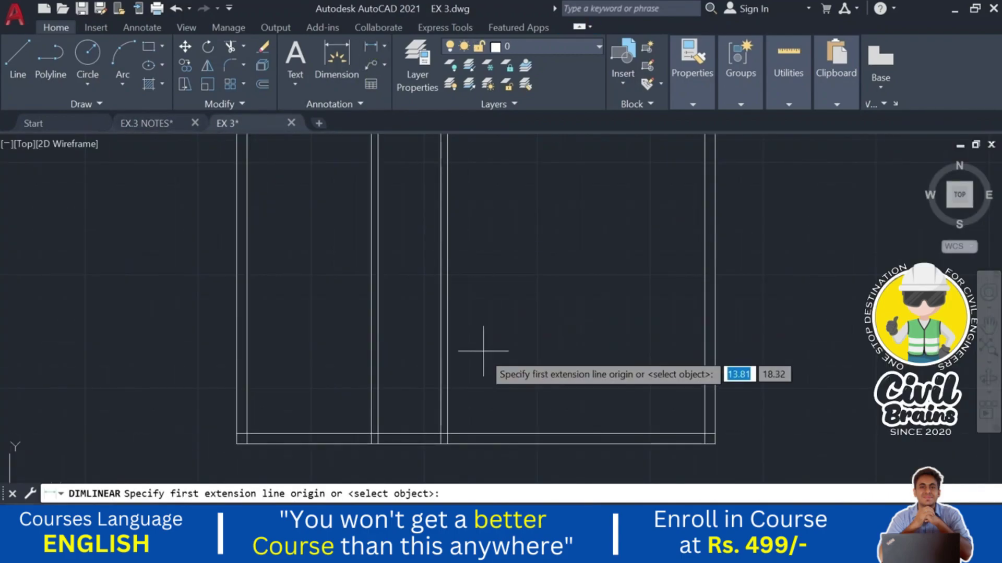
pyautogui.click(246, 358)
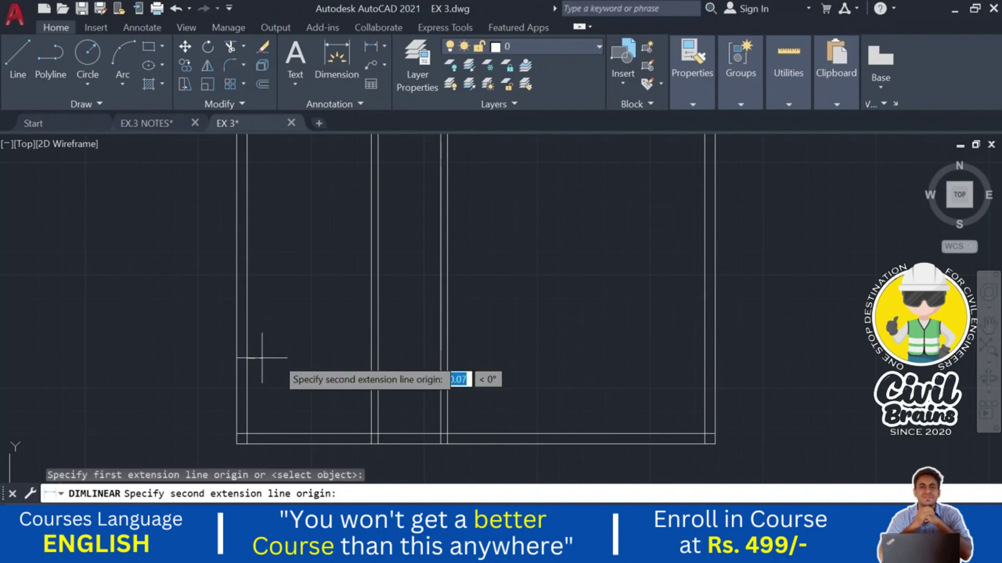
pyautogui.click(371, 358)
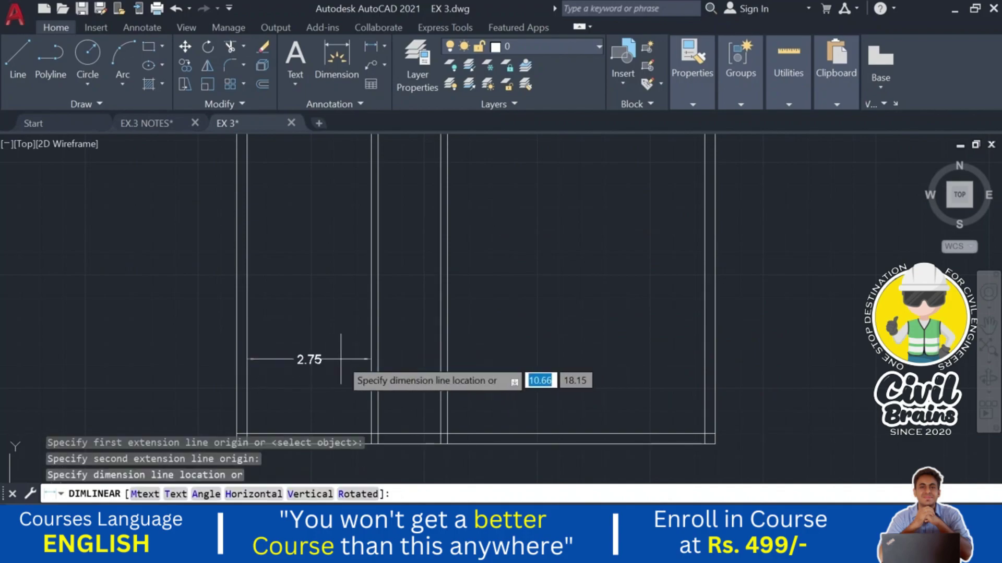
pyautogui.press('Escape')
pyautogui.press('space')
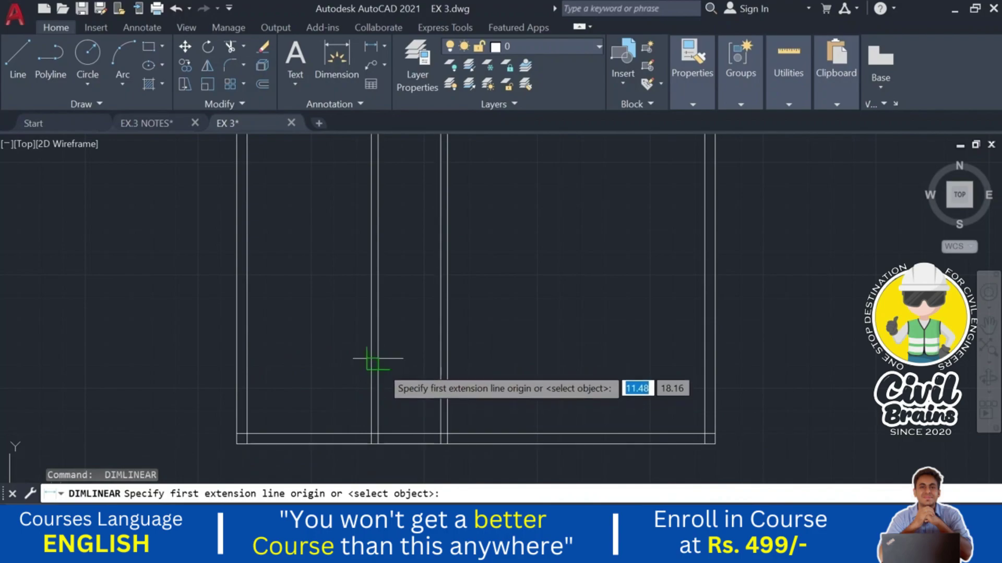
pyautogui.click(378, 359)
pyautogui.click(441, 359)
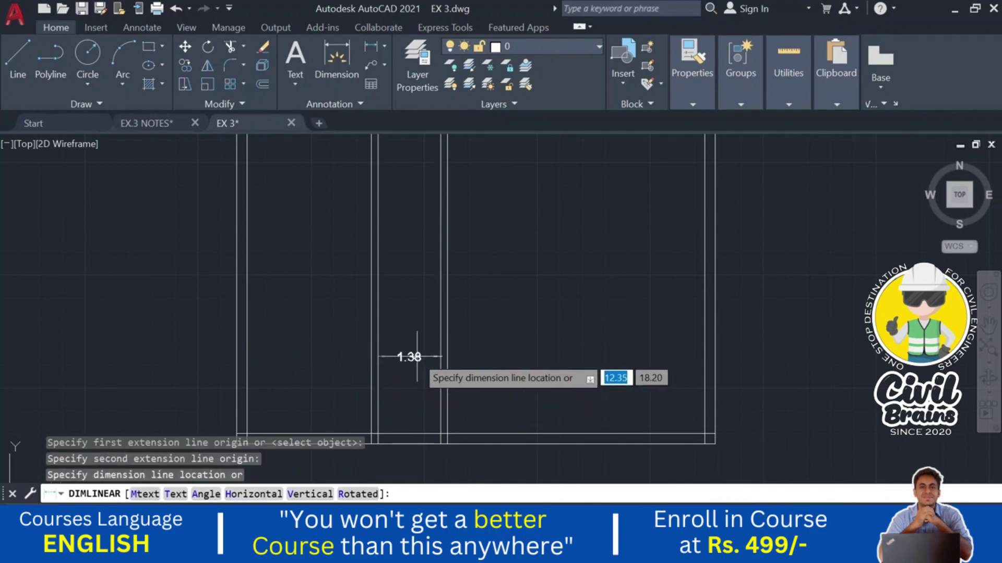
pyautogui.press('Escape')
# - Preview the 5.70 span from the store's outer wall to the right wall, then view EX.3 NOTES
pyautogui.press('space')
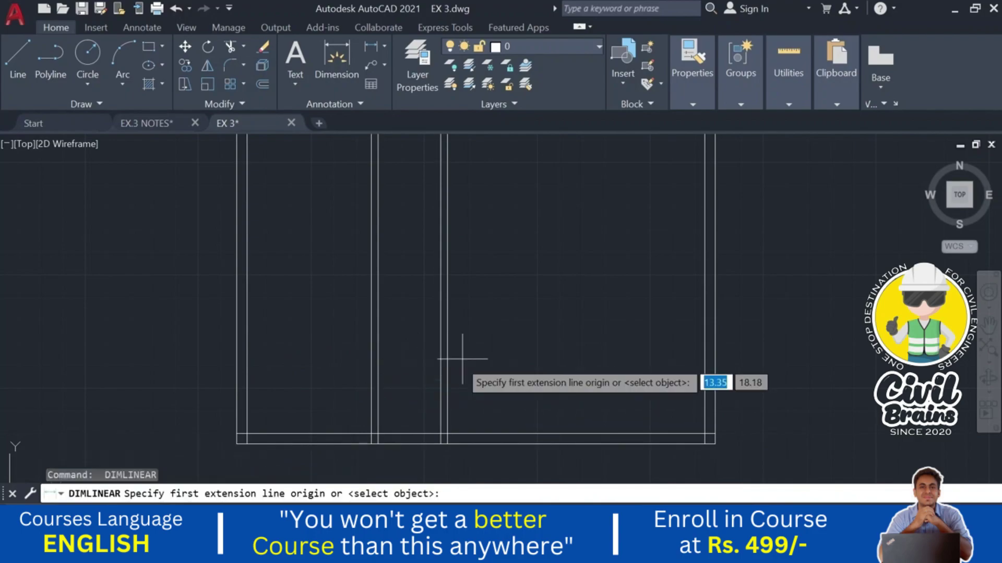
pyautogui.scroll(4, 441, 383)
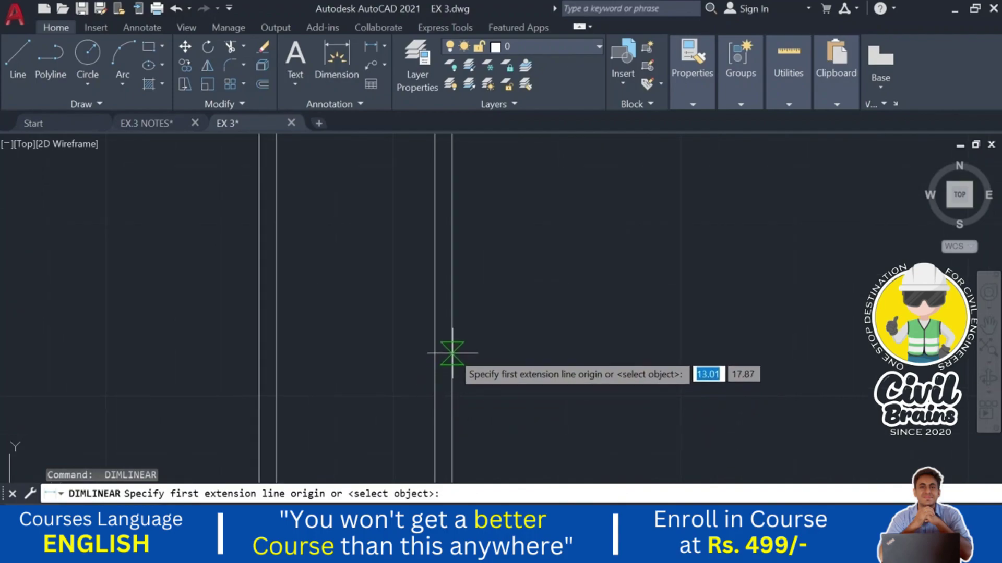
pyautogui.click(441, 342)
pyautogui.scroll(-3, 441, 342)
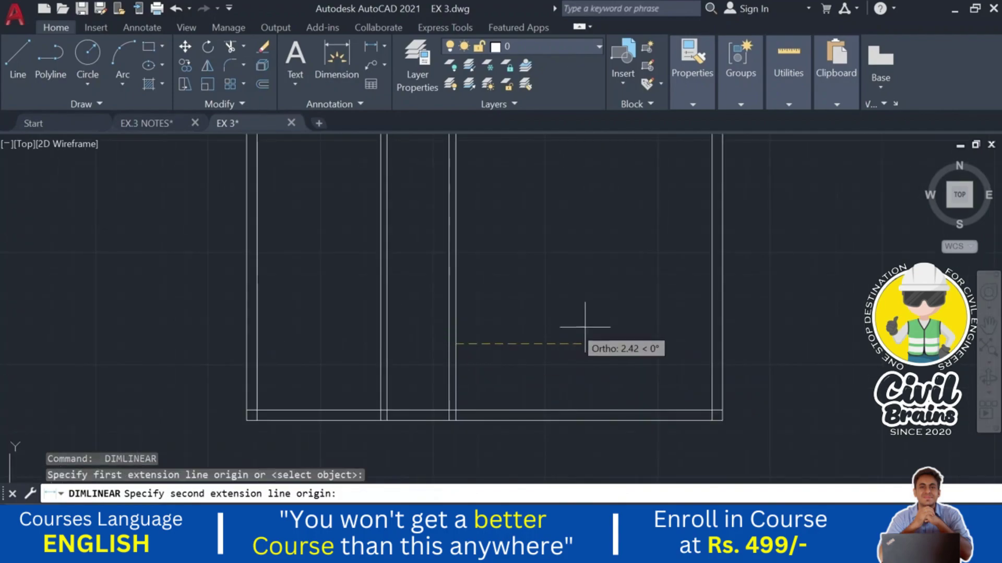
pyautogui.click(711, 344)
pyautogui.press('Escape')
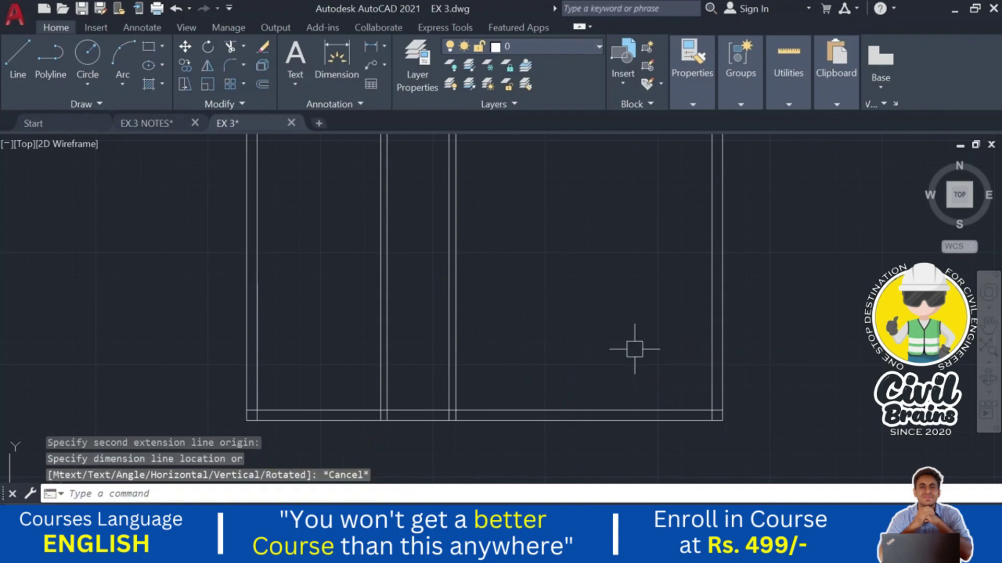
pyautogui.click(151, 120)
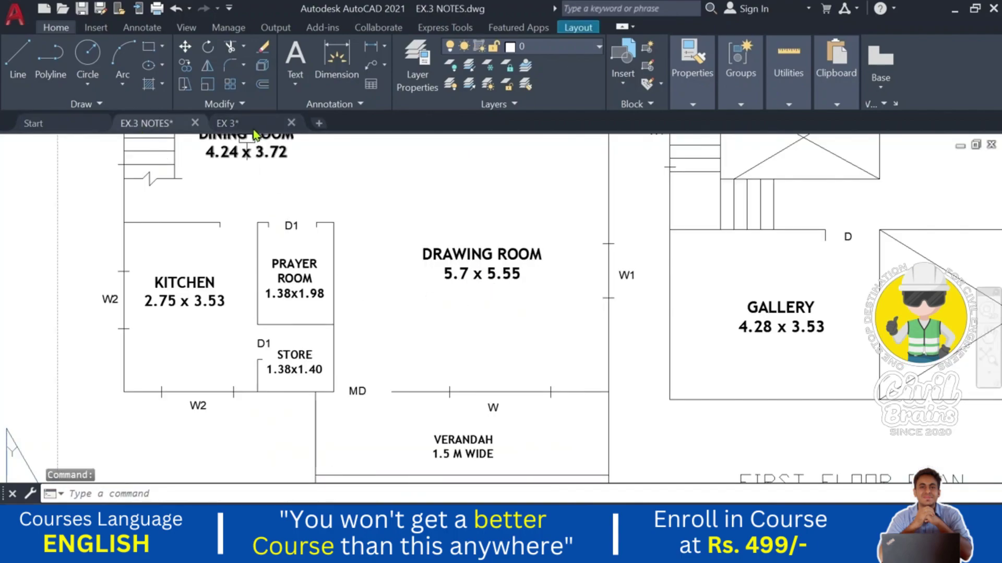
# - Offset the bottom wall's inner line 3.53 upward for the kitchen's top wall
pyautogui.scroll(-3, 485, 443)
pyautogui.moveTo(413, 381)
pyautogui.mouseDown(button='middle')
pyautogui.moveTo(401, 443)
pyautogui.moveTo(405, 374)
pyautogui.mouseUp(button='middle')
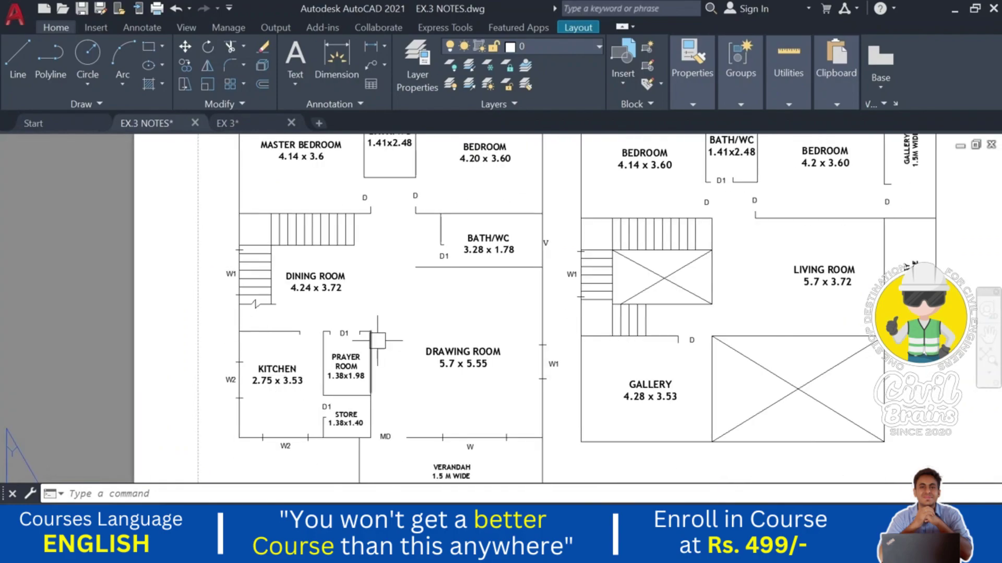
pyautogui.click(228, 123)
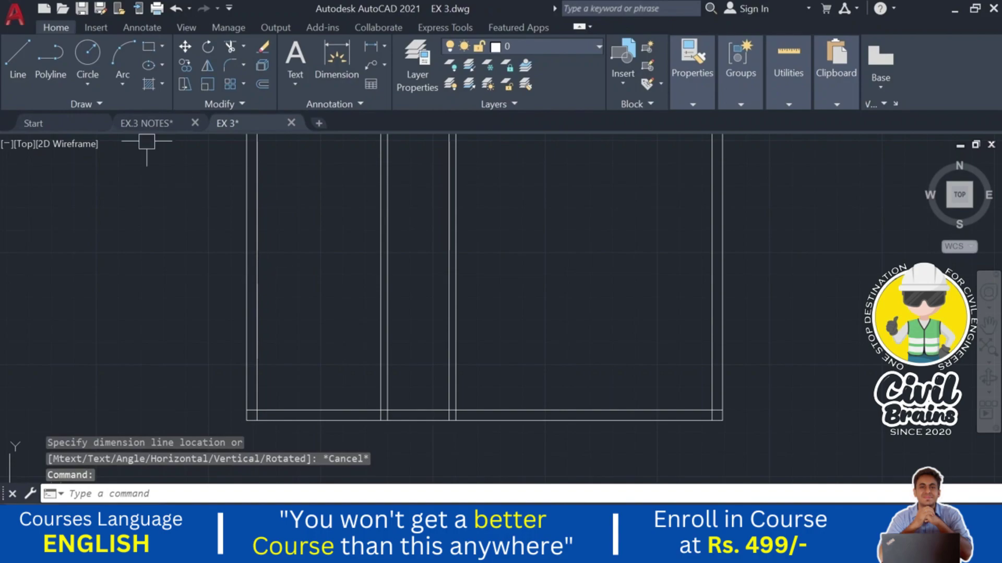
pyautogui.click(144, 123)
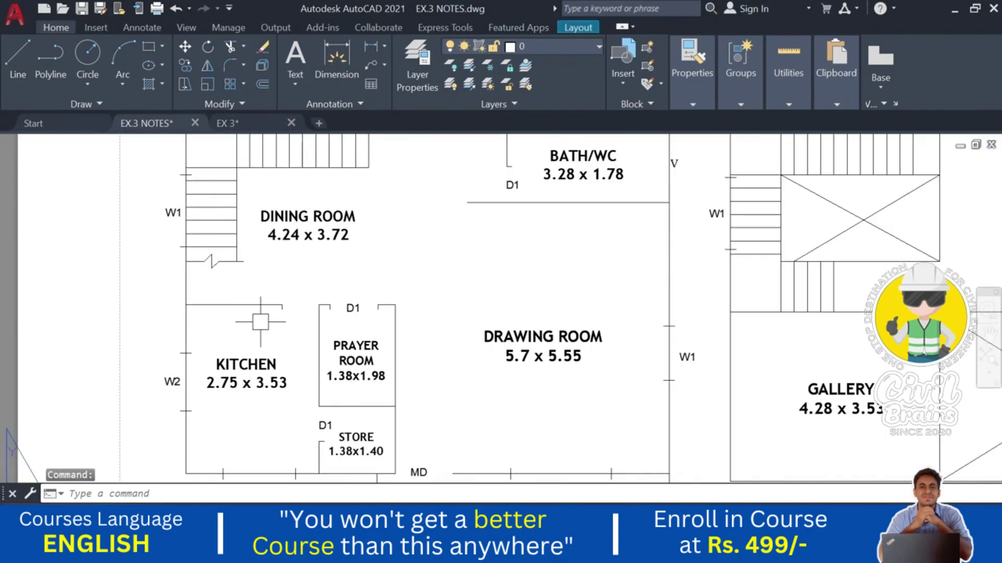
pyautogui.click(252, 128)
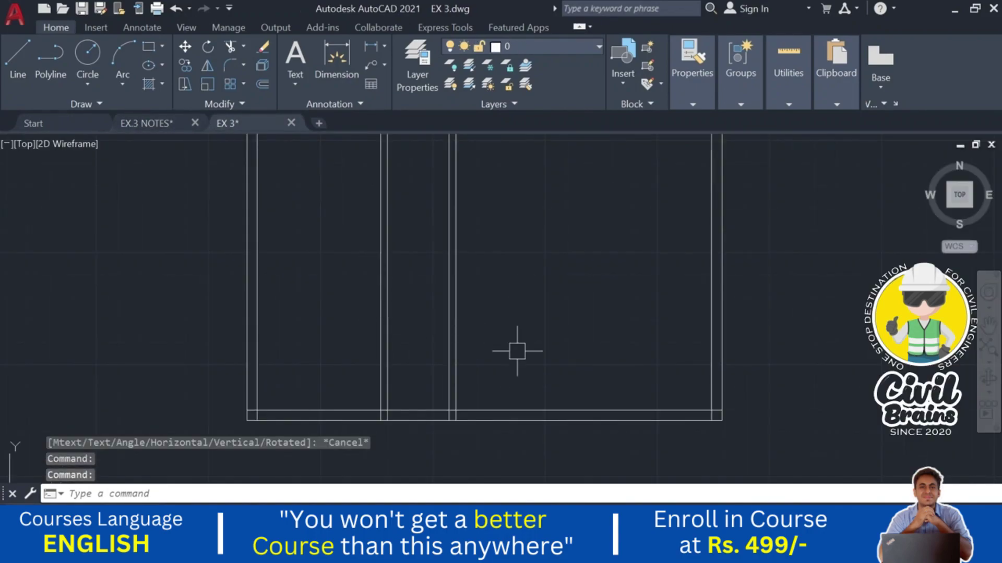
pyautogui.press('Return')
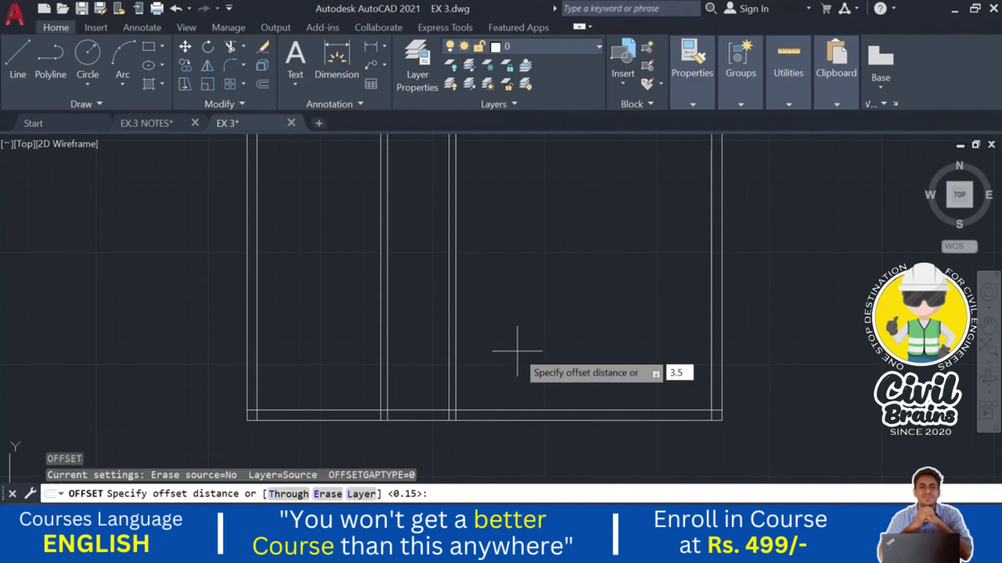
pyautogui.press('Return')
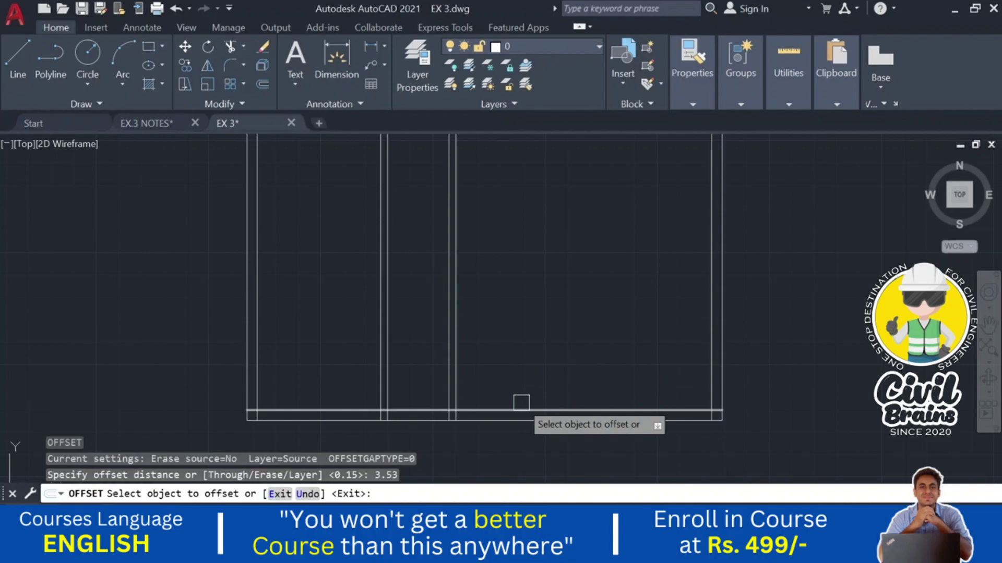
pyautogui.click(519, 410)
pyautogui.click(507, 231)
pyautogui.press('Escape')
# - Offset the 3.53 line another 0.23 upward to give the wall its thickness
pyautogui.write('o')
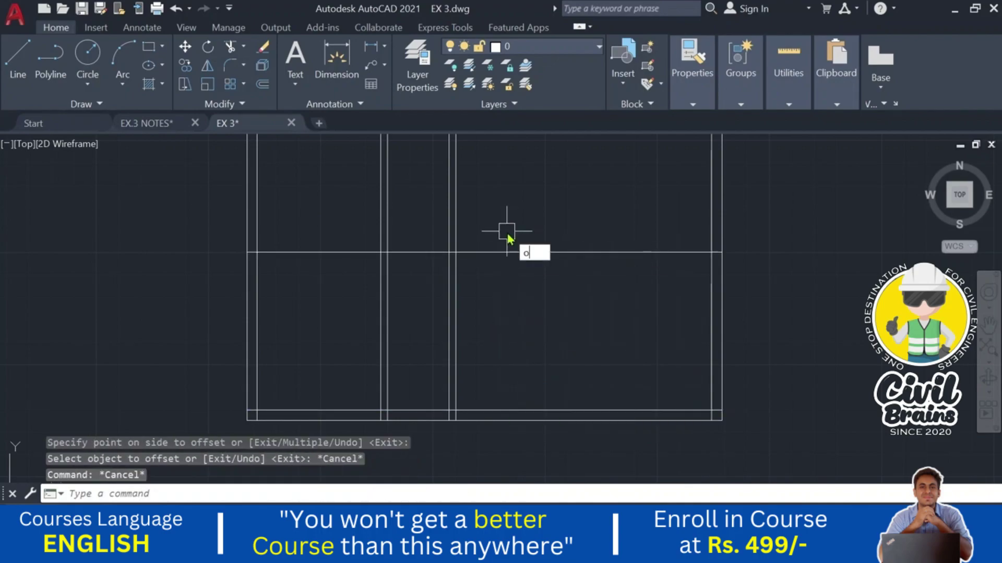
pyautogui.press('Return')
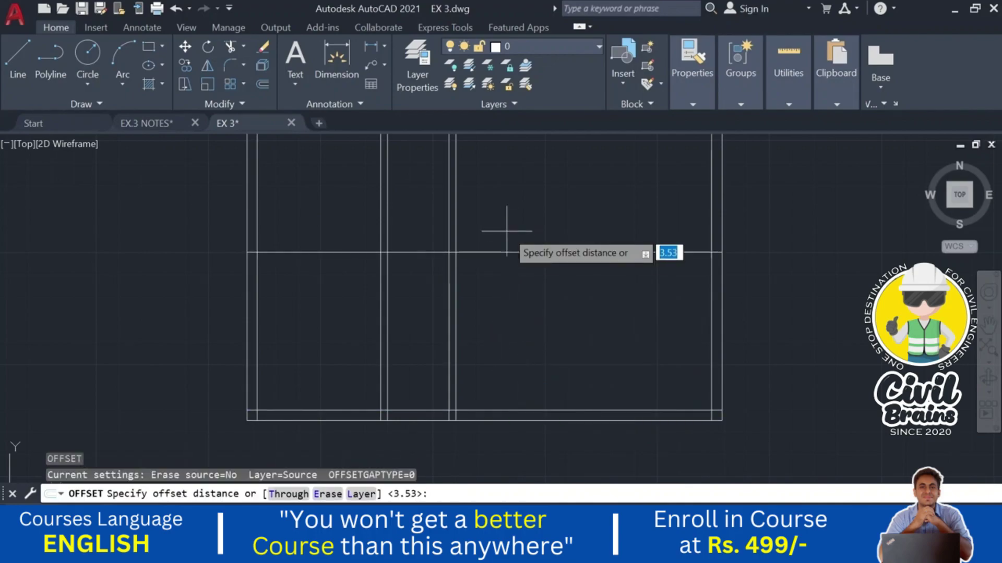
pyautogui.write('.23')
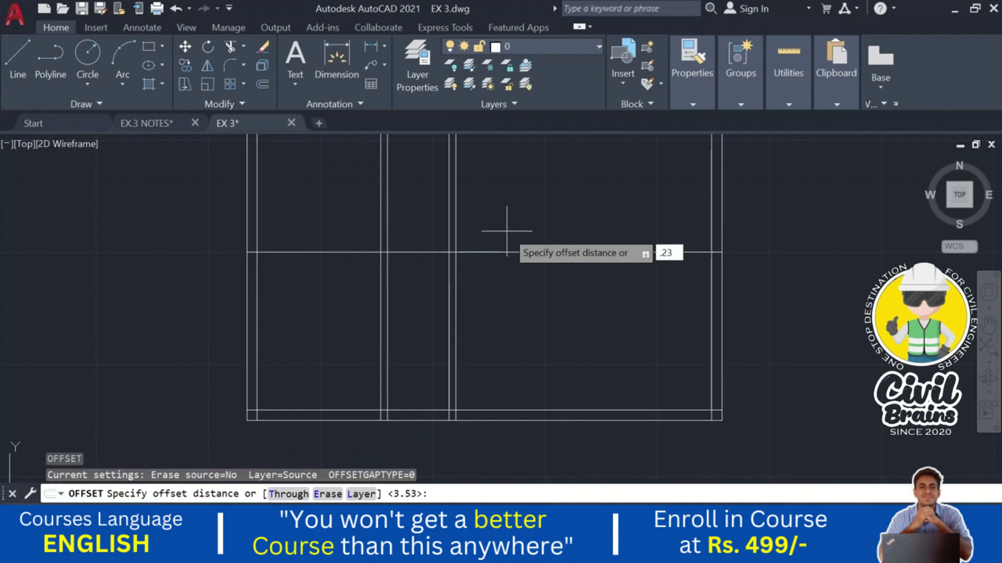
pyautogui.press('Return')
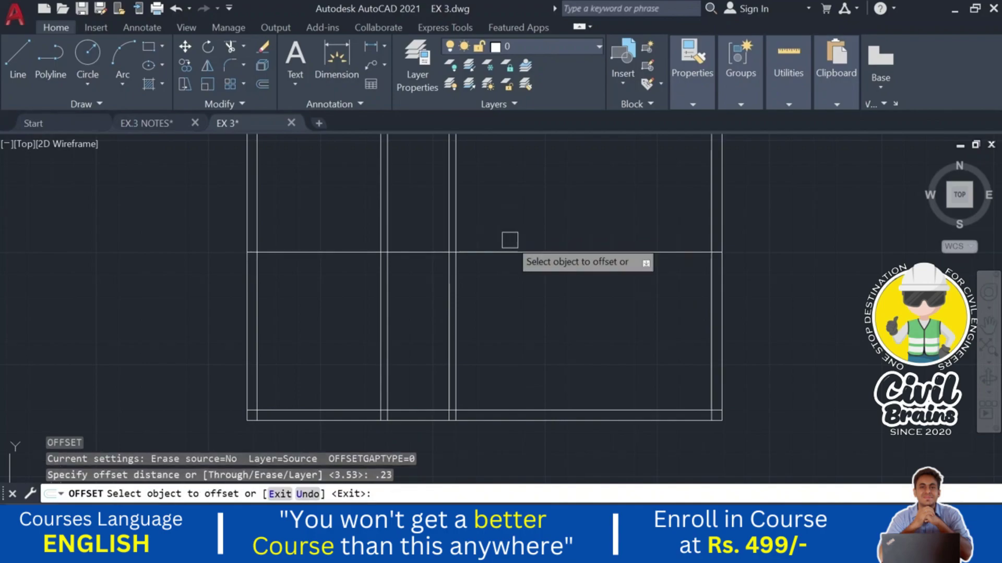
pyautogui.click(508, 252)
pyautogui.click(509, 229)
pyautogui.press('Escape')
# - Trim the new wall lines out of the drawing room and the verticals above the kitchen wall
pyautogui.moveTo(527, 224)
pyautogui.mouseDown(button='middle')
pyautogui.moveTo(530, 299)
pyautogui.moveTo(528, 288)
pyautogui.mouseUp(button='middle')
pyautogui.write('tr')
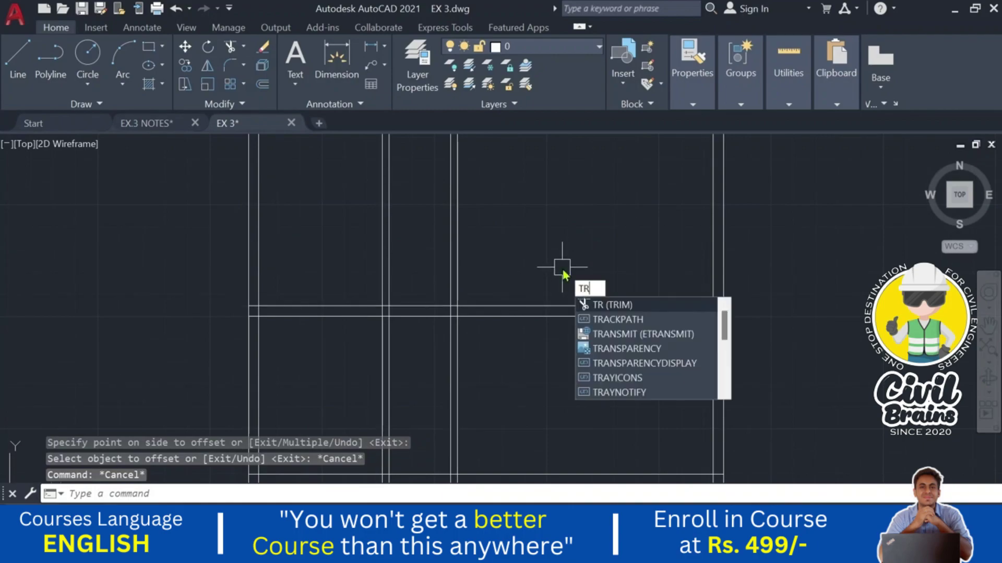
pyautogui.press('Return')
pyautogui.moveTo(639, 238); pyautogui.dragTo(578, 336)
pyautogui.moveTo(533, 224); pyautogui.dragTo(378, 255)
pyautogui.scroll(-2, 555, 282)
pyautogui.press('Escape')
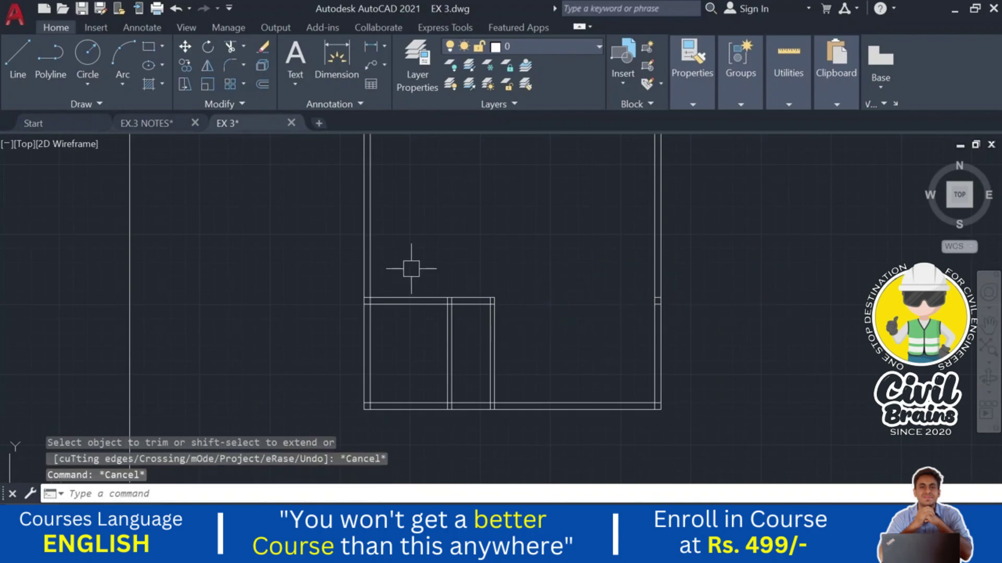
# - Check EX.3 NOTES and attempt a 1.98 offset from the prayer room's top wall
pyautogui.click(157, 124)
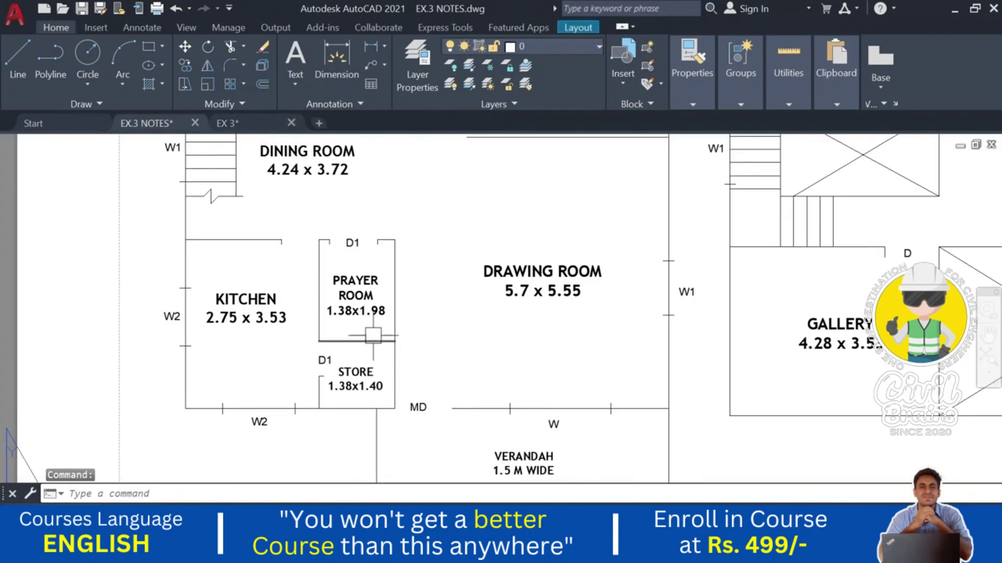
pyautogui.click(237, 123)
pyautogui.scroll(2, 527, 311)
pyautogui.write('o')
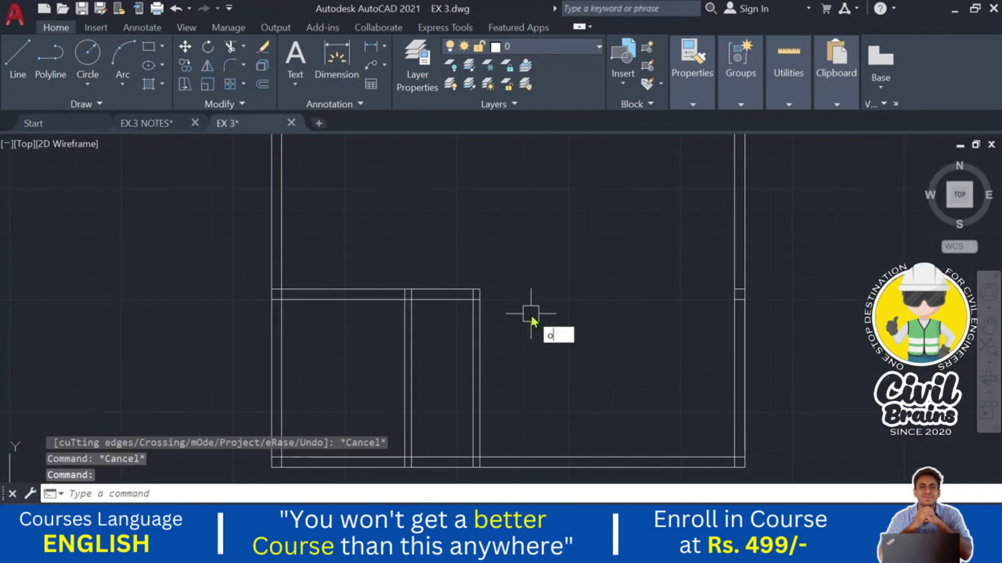
pyautogui.press('Return')
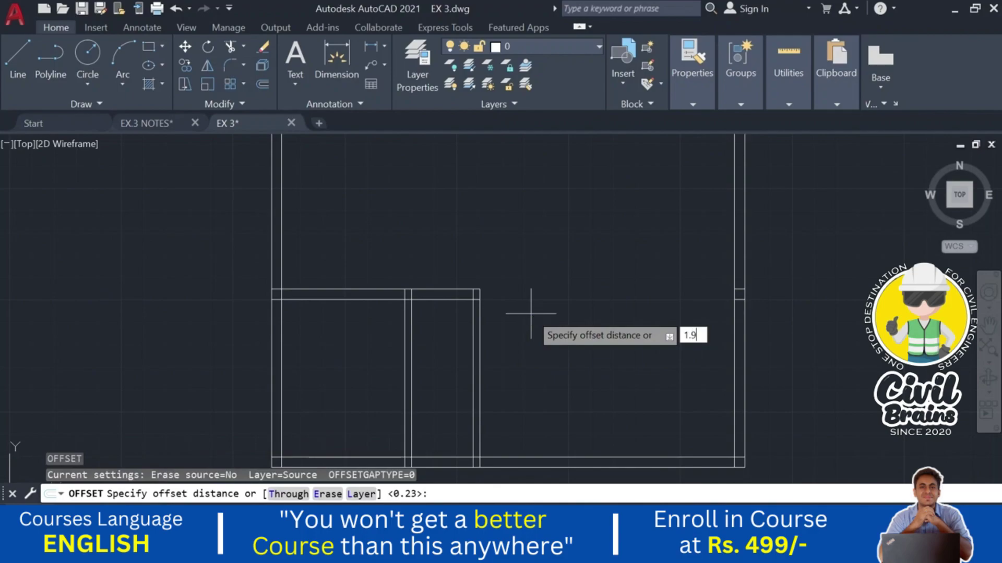
pyautogui.press('Return')
pyautogui.moveTo(521, 315); pyautogui.dragTo(501, 238, button='middle')
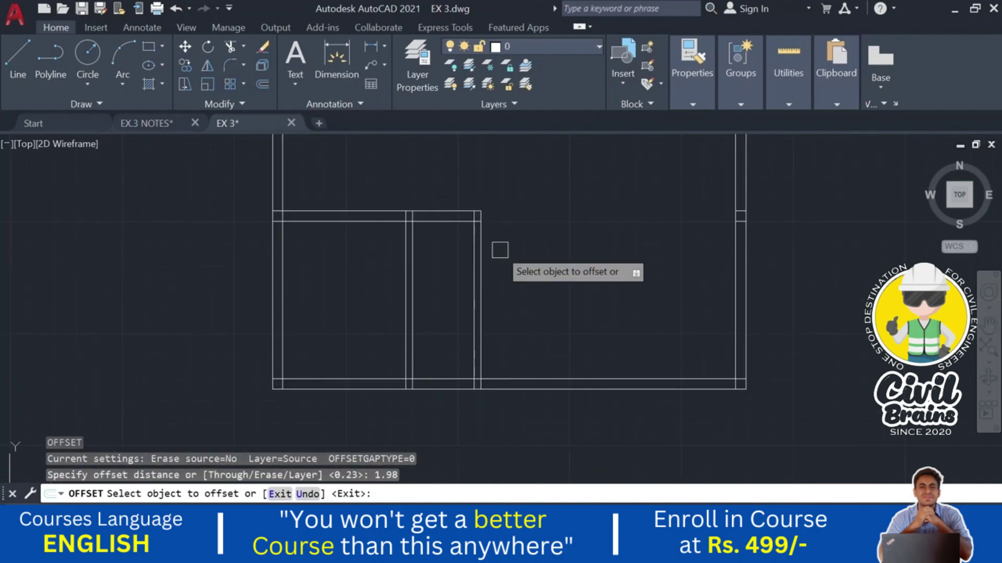
pyautogui.click(435, 221)
pyautogui.press('Escape')
pyautogui.press('Escape')
pyautogui.press('Escape')
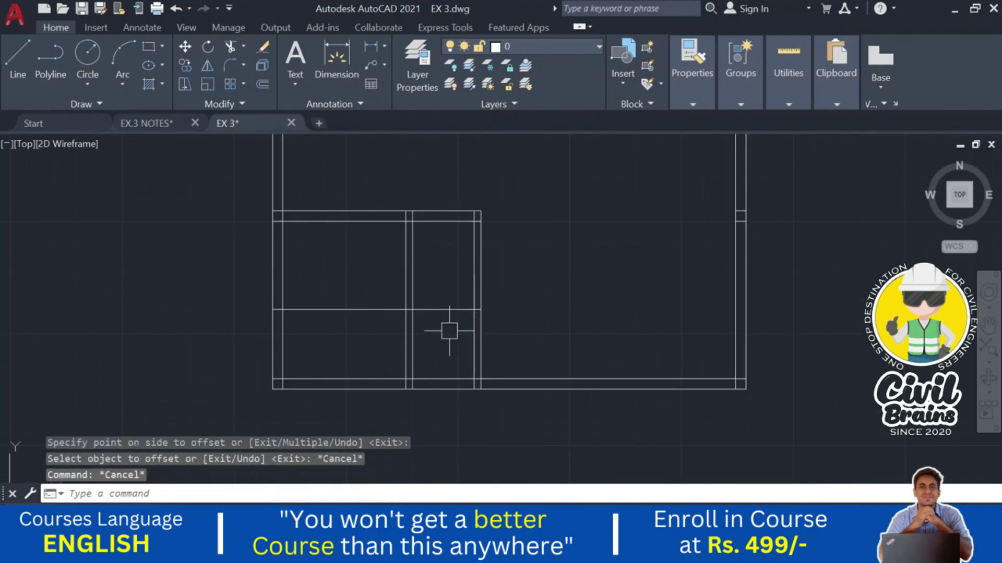
# - Offset the partition line 0.15 downward to form the store cross wall
pyautogui.write('o')
pyautogui.press('Return')
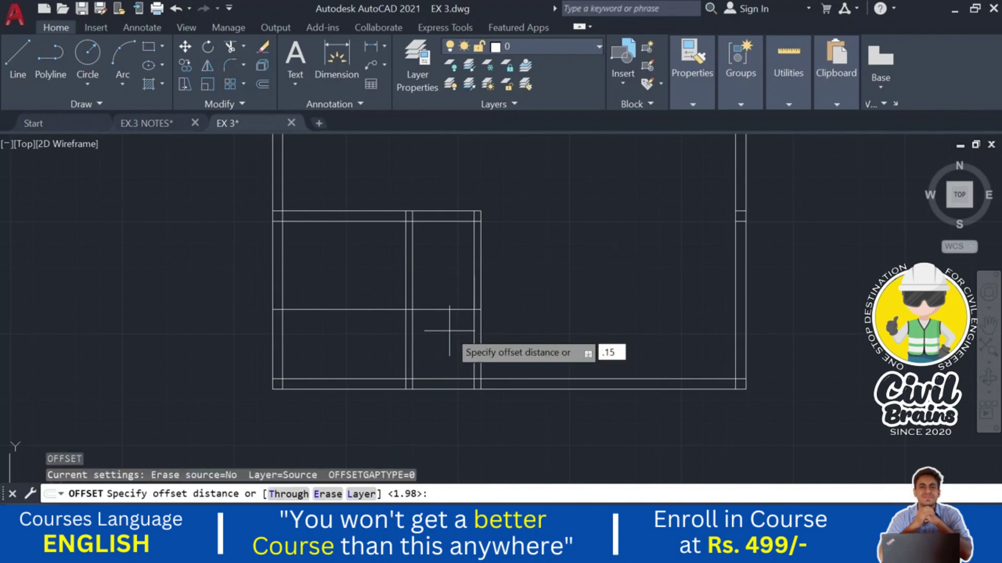
pyautogui.press('Return')
pyautogui.click(447, 311)
pyautogui.click(442, 358)
pyautogui.press('Escape')
pyautogui.press('Escape')
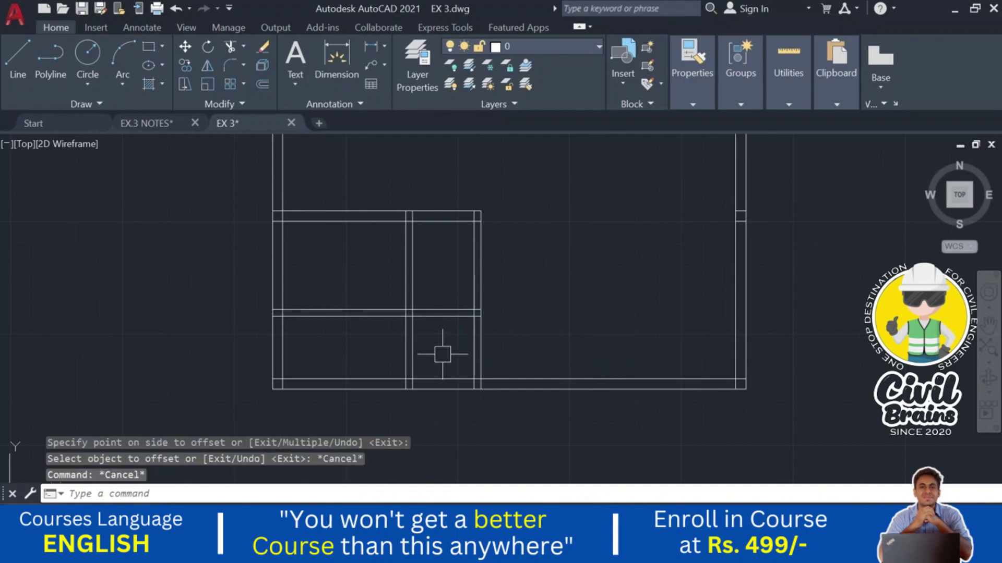
# - Fence-trim the extra lines in the kitchen, then compare against EX.3 NOTES
pyautogui.write('tr')
pyautogui.press('Return')
pyautogui.click(394, 336)
pyautogui.click(336, 264)
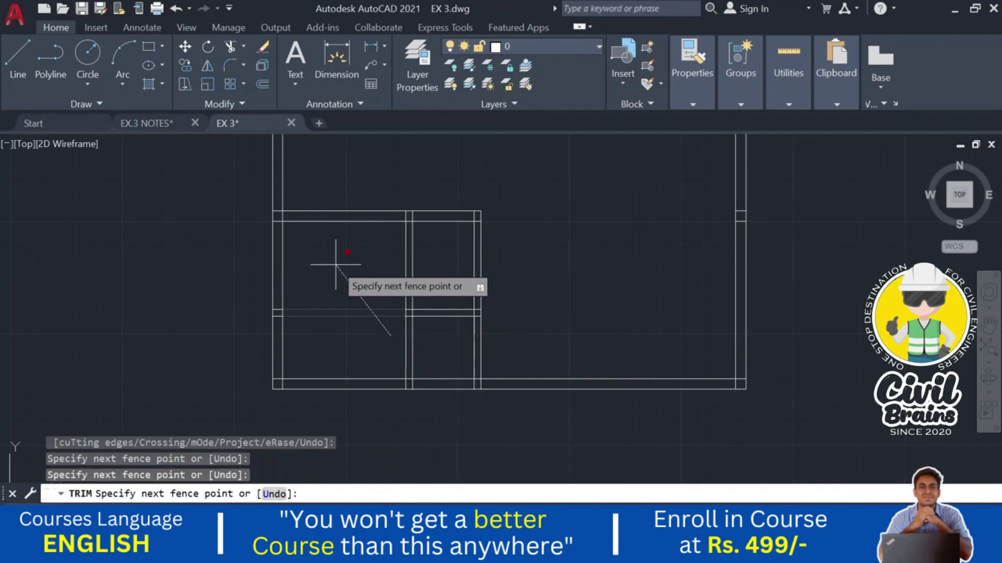
pyautogui.press('Return')
pyautogui.press('Escape')
pyautogui.press('Escape')
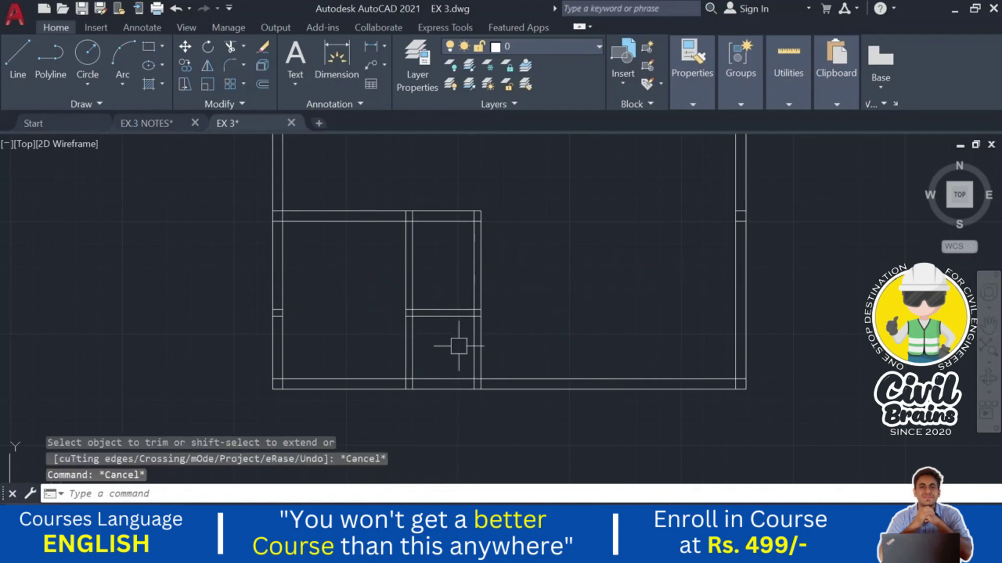
pyautogui.click(147, 124)
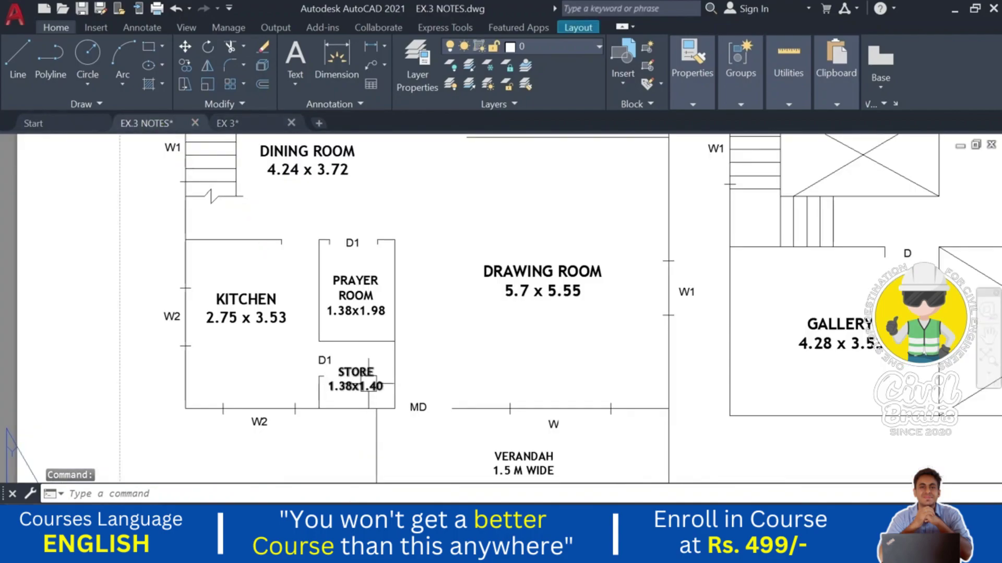
pyautogui.click(227, 124)
pyautogui.press('Escape')
pyautogui.click(371, 48)
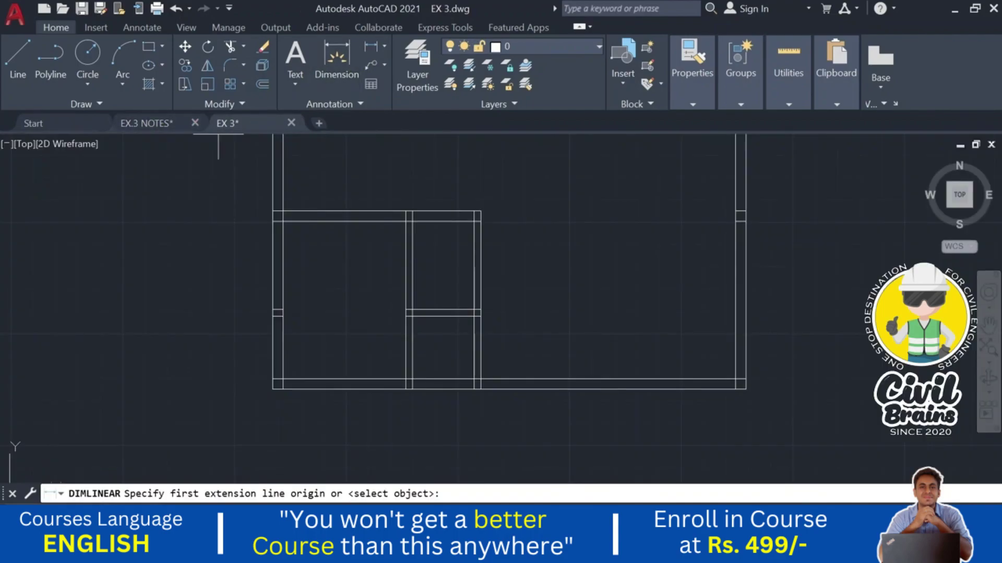
pyautogui.scroll(3, 465, 342)
pyautogui.click(413, 225)
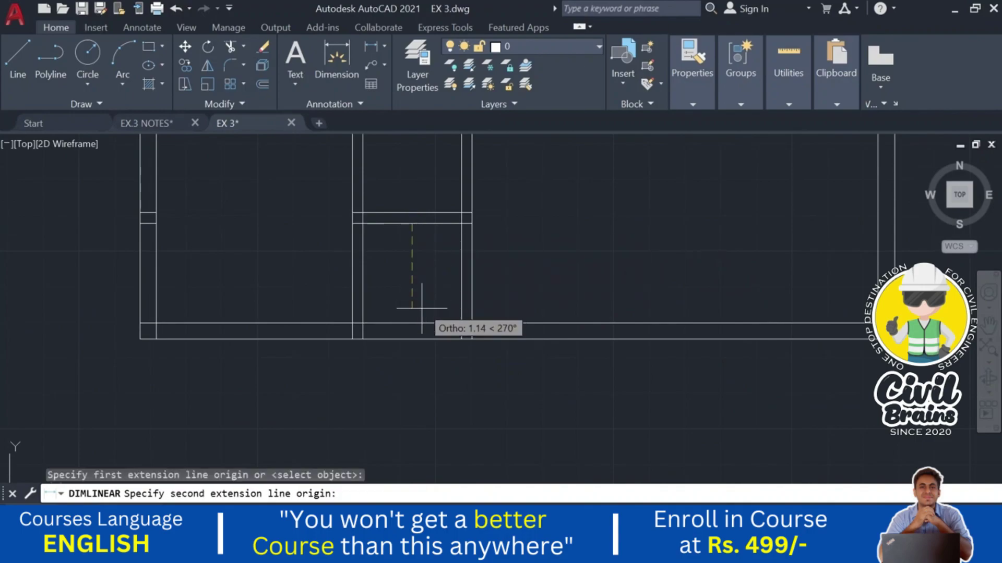
pyautogui.click(412, 323)
pyautogui.press('Escape')
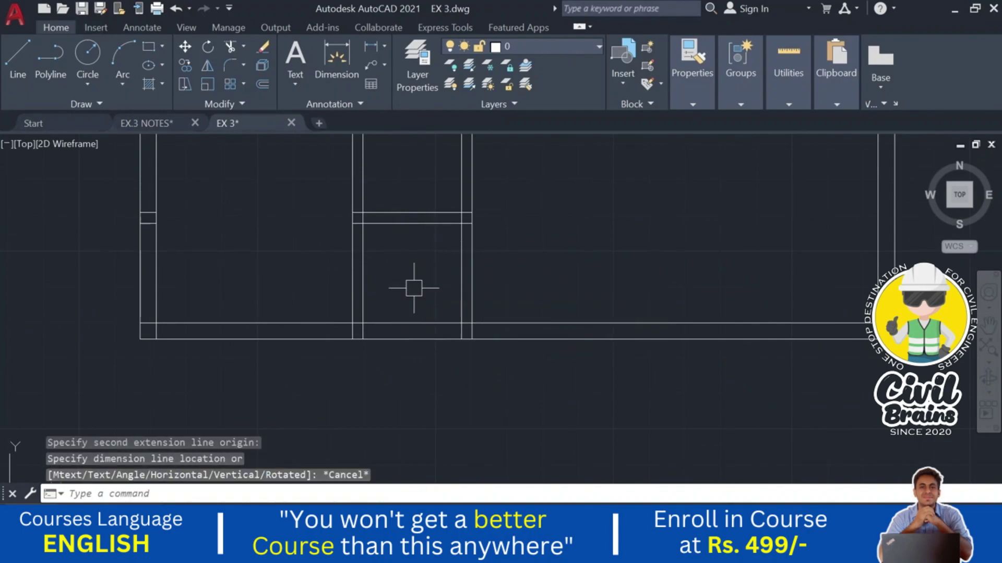
pyautogui.moveTo(413, 288); pyautogui.dragTo(409, 358, button='middle')
pyautogui.press('Return')
pyautogui.click(410, 171)
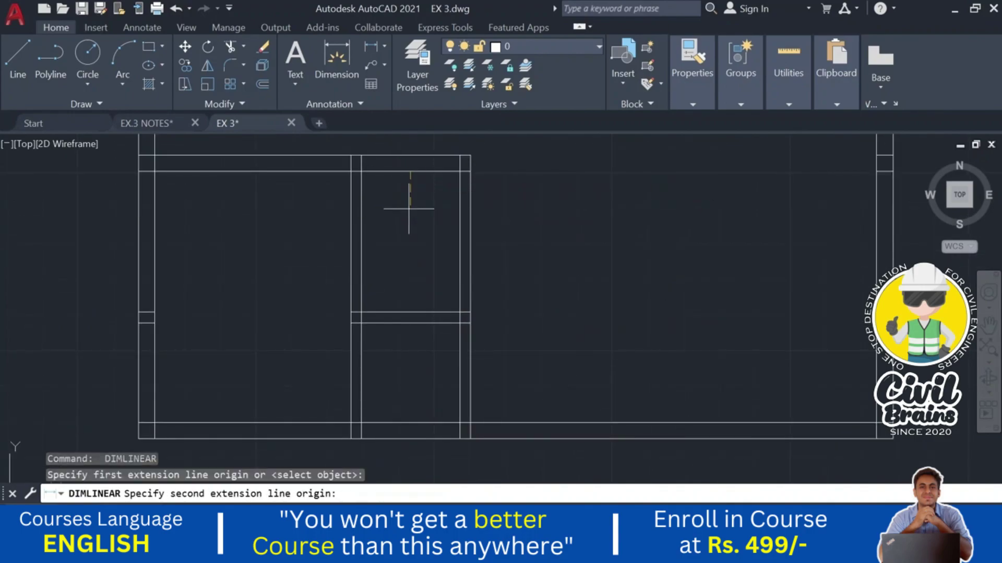
pyautogui.click(410, 311)
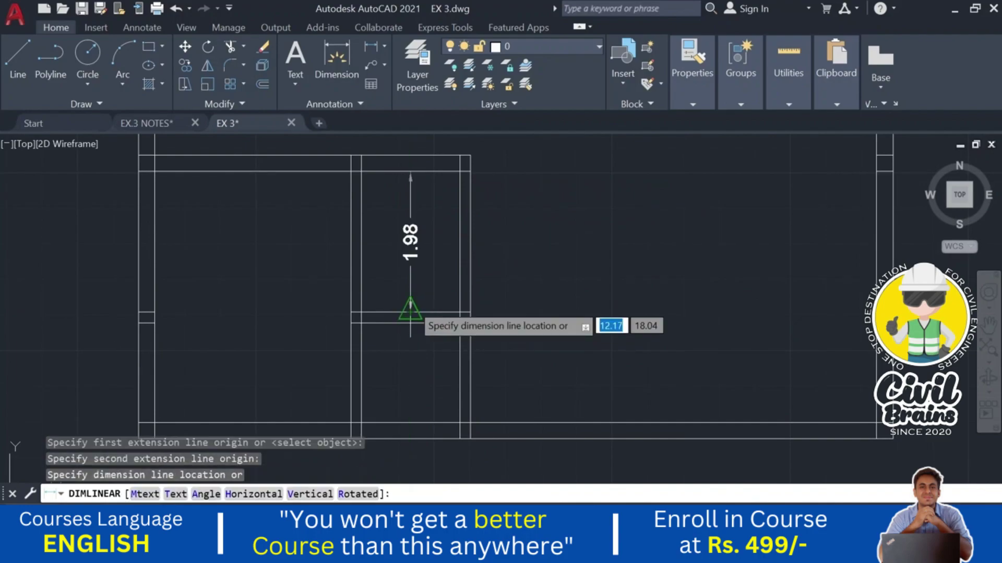
pyautogui.press('Escape')
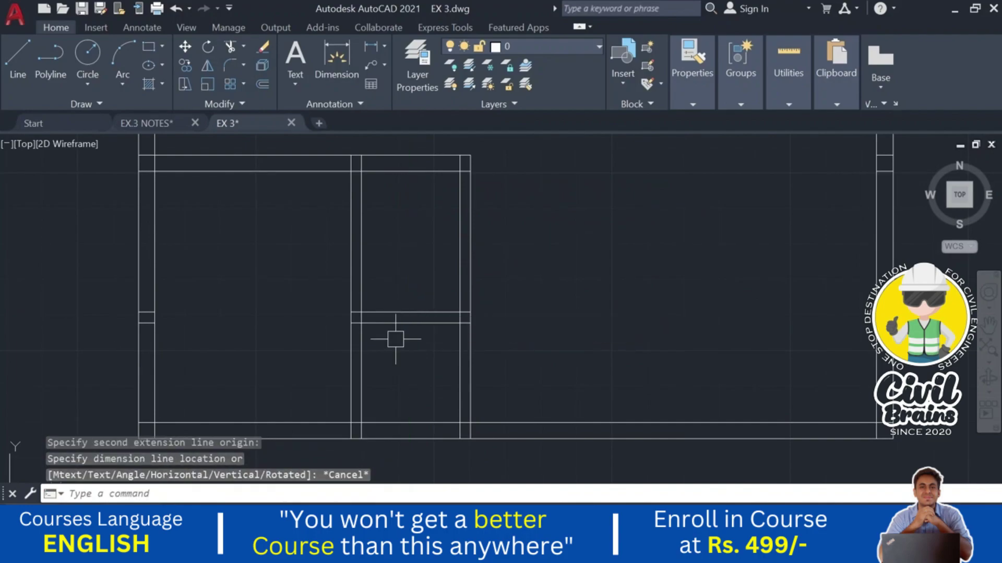
pyautogui.scroll(-2, 396, 339)
pyautogui.moveTo(545, 236)
pyautogui.mouseDown(button='middle')
pyautogui.moveTo(546, 295)
pyautogui.moveTo(512, 308)
pyautogui.moveTo(499, 336)
pyautogui.mouseUp(button='middle')
pyautogui.scroll(-2, 546, 295)
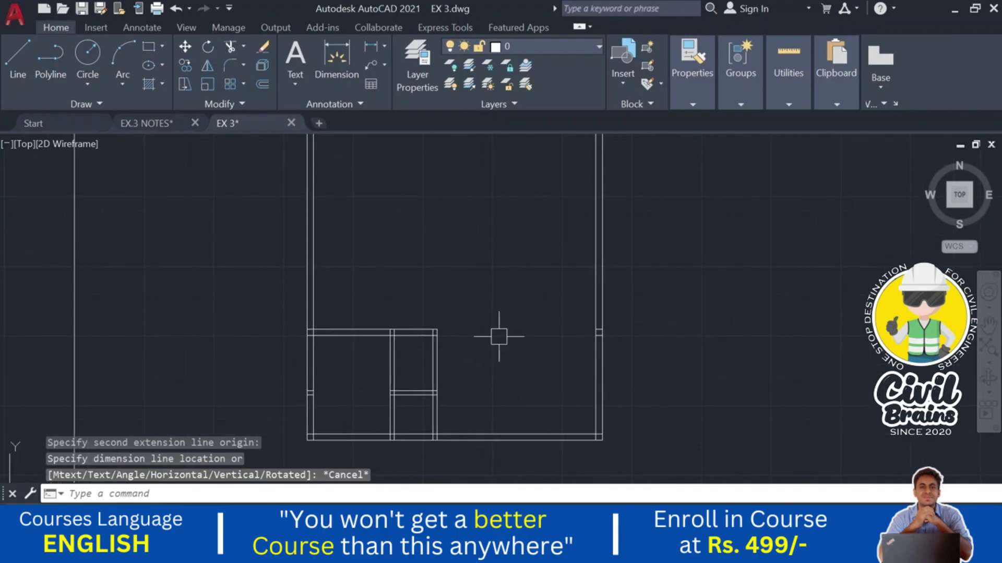
# - Inspect the 4.14 x 3.6 master bedroom on EX.3 NOTES, then return to EX 3
pyautogui.click(130, 124)
pyautogui.moveTo(365, 255); pyautogui.dragTo(365, 386, button='middle')
pyautogui.scroll(-2, 365, 386)
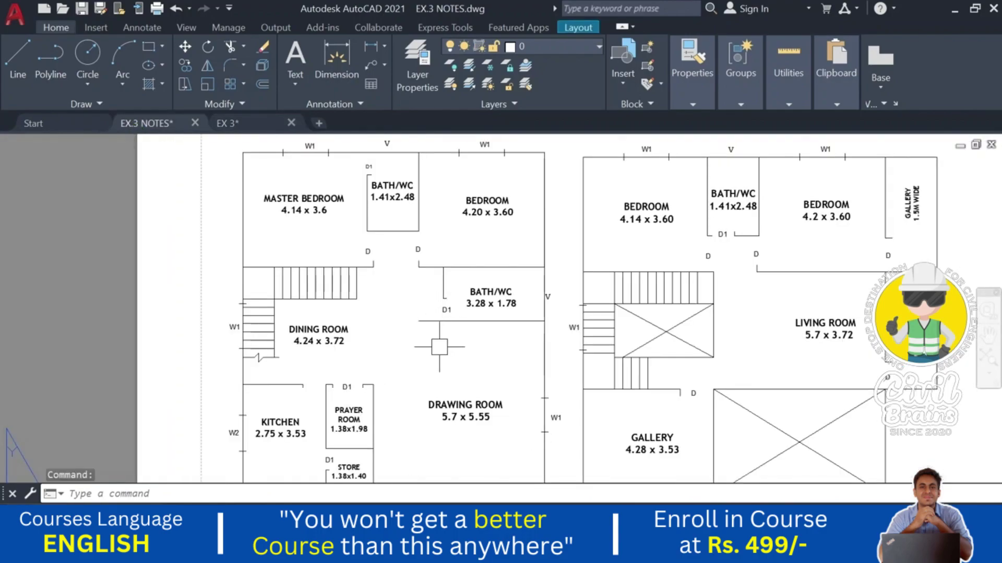
pyautogui.moveTo(404, 332); pyautogui.dragTo(350, 279, button='middle')
pyautogui.moveTo(340, 240); pyautogui.dragTo(346, 300, button='middle')
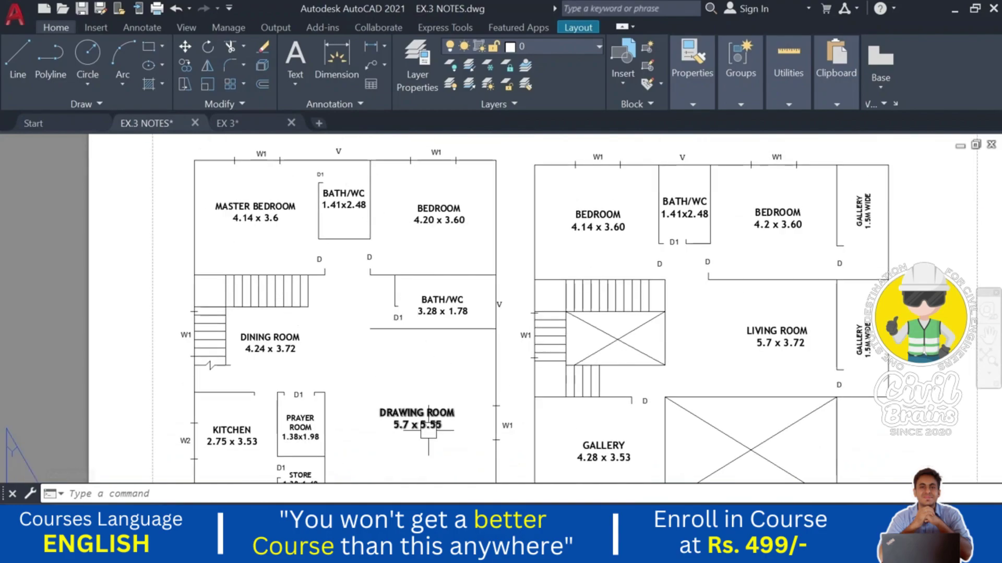
pyautogui.moveTo(439, 454); pyautogui.dragTo(440, 418, button='middle')
pyautogui.moveTo(323, 228); pyautogui.dragTo(317, 295, button='middle')
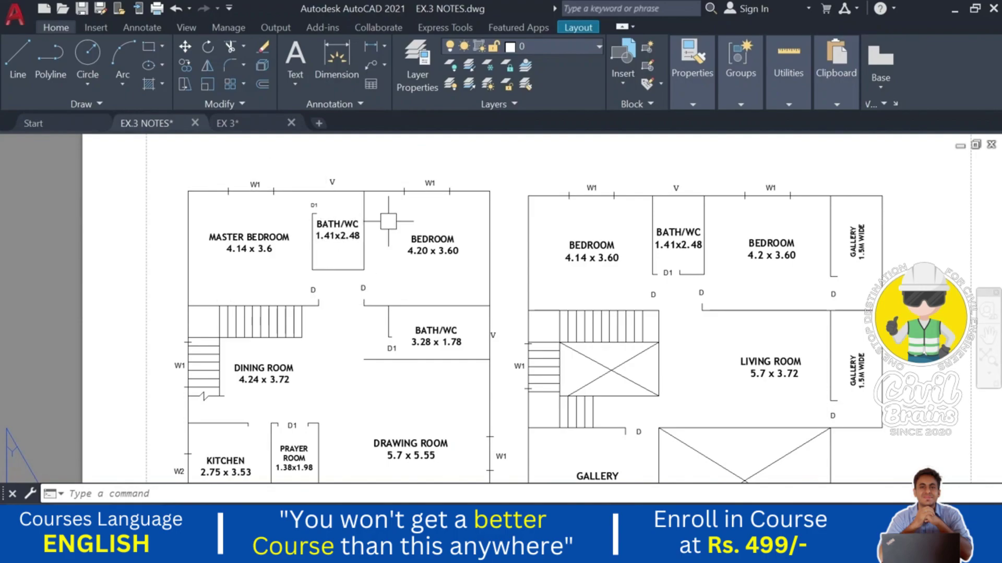
pyautogui.scroll(2, 249, 283)
pyautogui.moveTo(515, 356); pyautogui.dragTo(282, 312, button='middle')
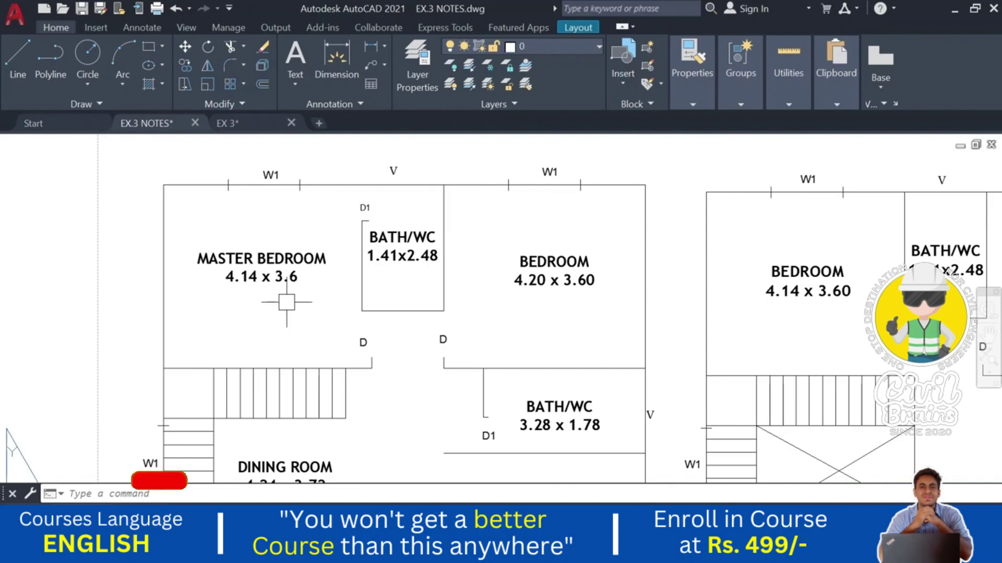
pyautogui.click(227, 123)
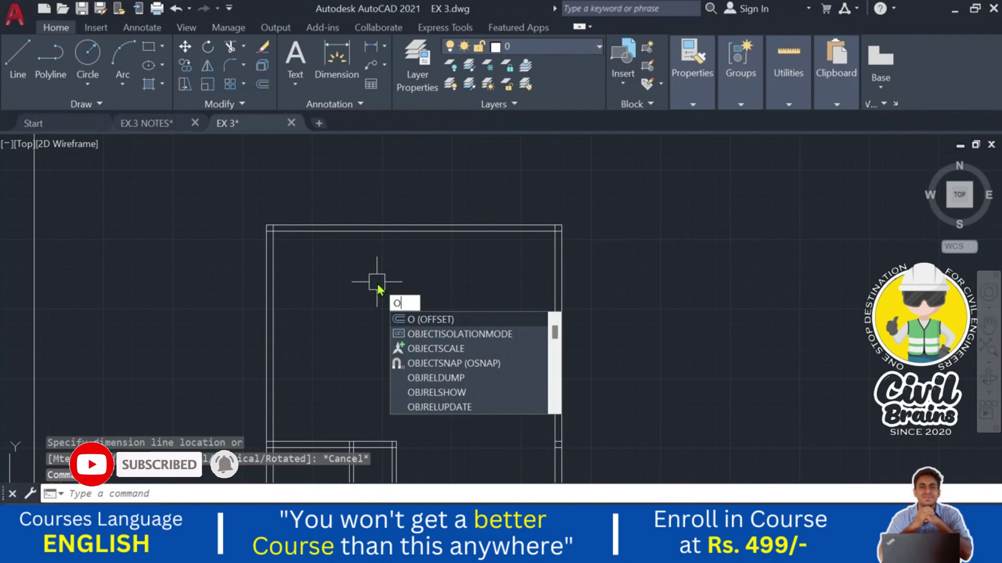
# - Offset the top wall line 3.6 downward to mark the master bedroom's depth
pyautogui.press('Return')
pyautogui.write('3.6')
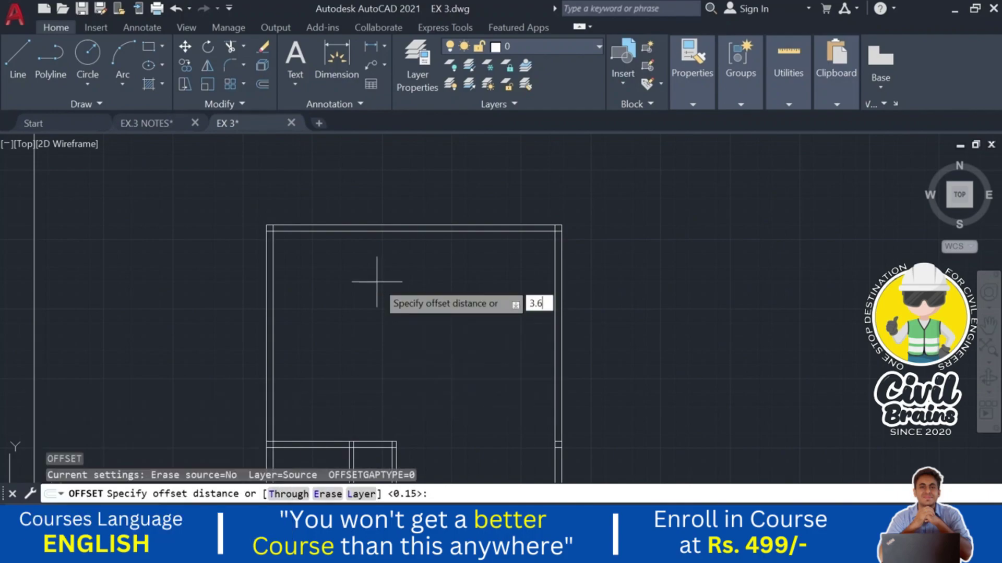
pyautogui.press('Return')
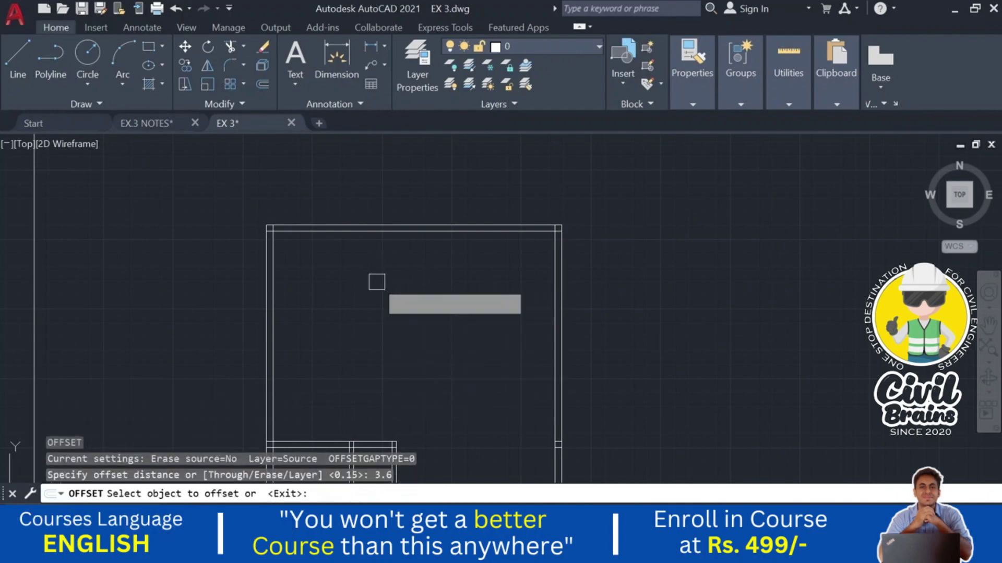
pyautogui.click(369, 234)
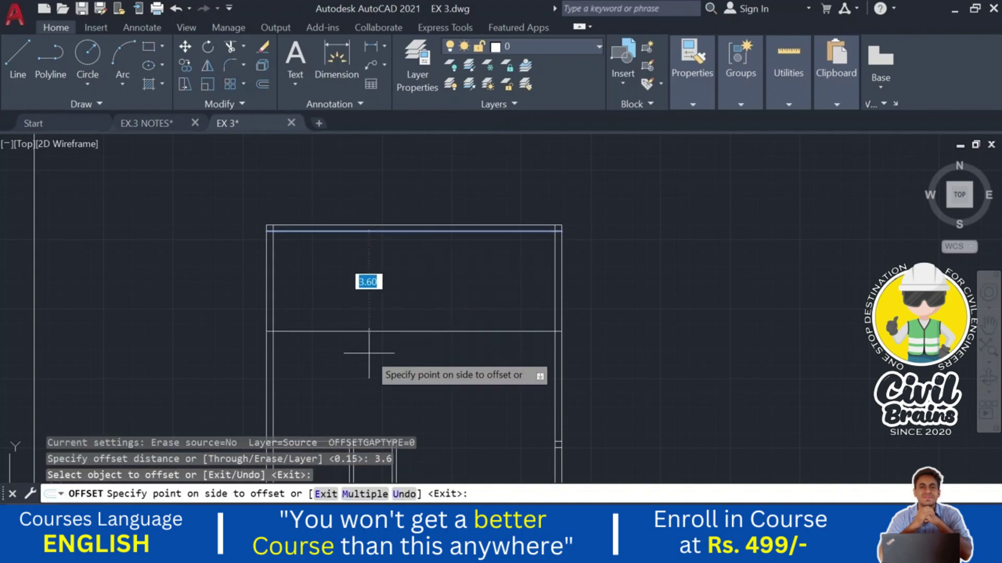
pyautogui.click(371, 347)
pyautogui.press('Escape')
# - Review the upper bedrooms, kitchen, store and verandah on EX.3 NOTES, then return to EX 3
pyautogui.click(151, 125)
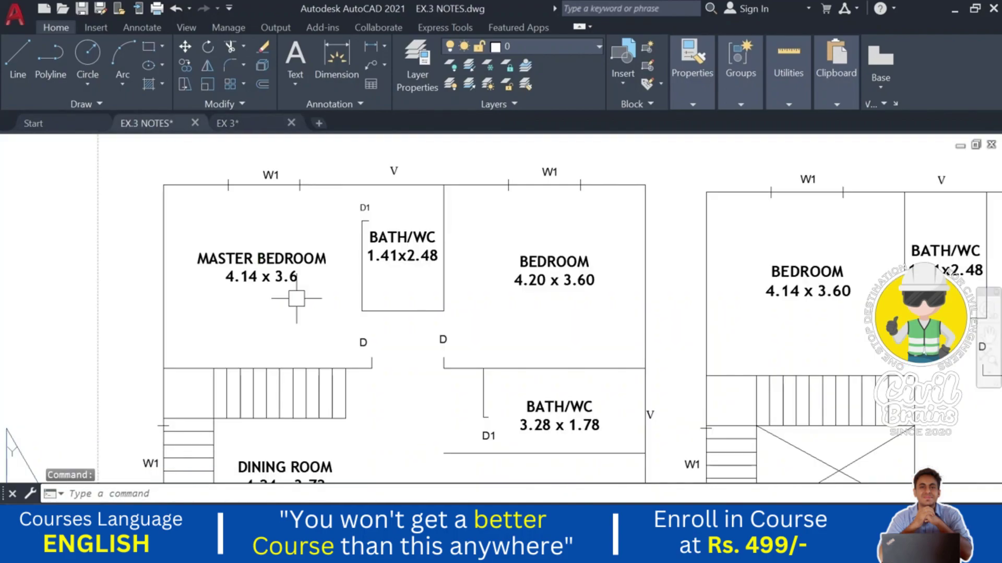
pyautogui.scroll(-4, 290, 302)
pyautogui.moveTo(485, 470); pyautogui.dragTo(410, 328, button='middle')
pyautogui.scroll(3, 422, 380)
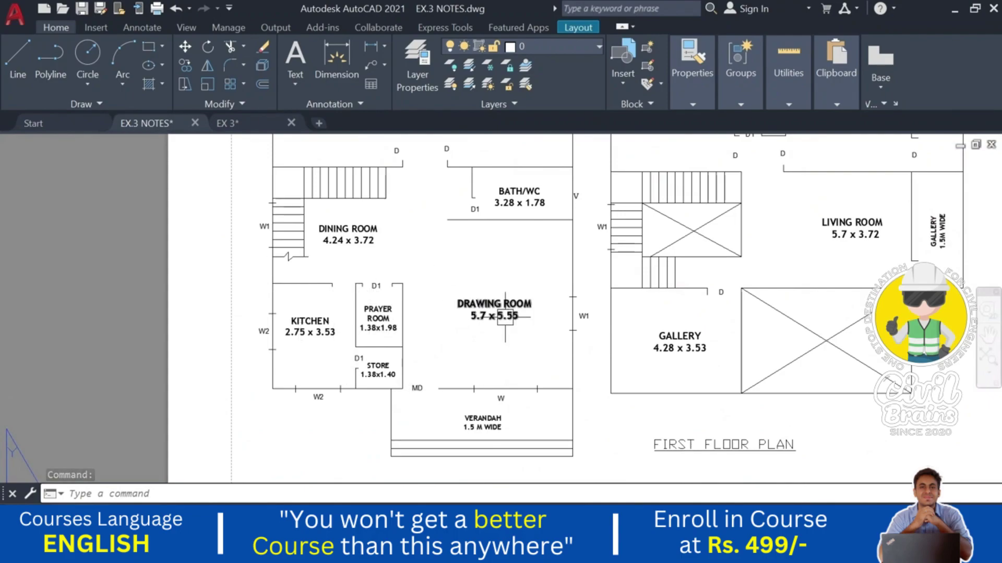
pyautogui.moveTo(474, 189); pyautogui.dragTo(418, 304, button='middle')
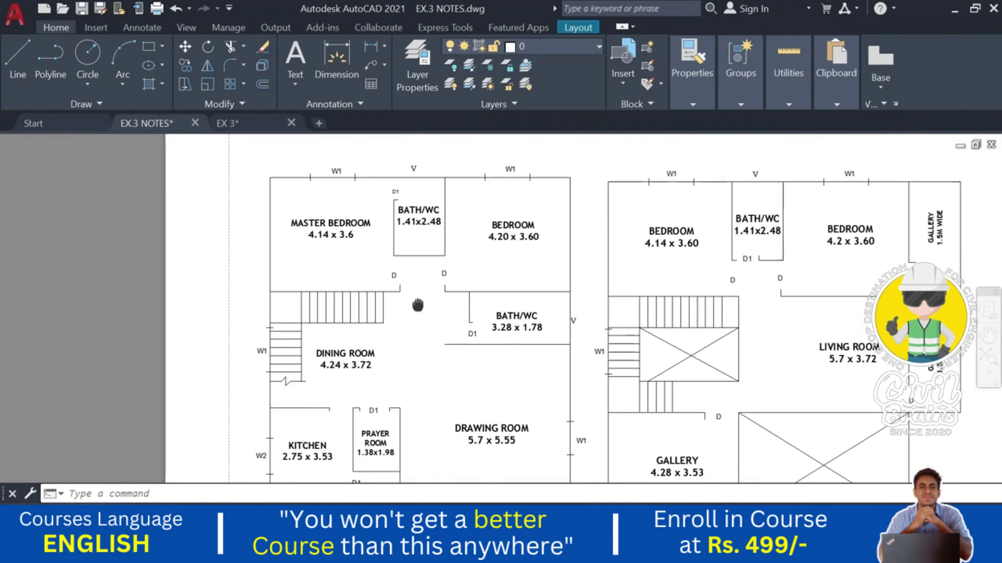
pyautogui.moveTo(331, 472); pyautogui.dragTo(333, 399, button='middle')
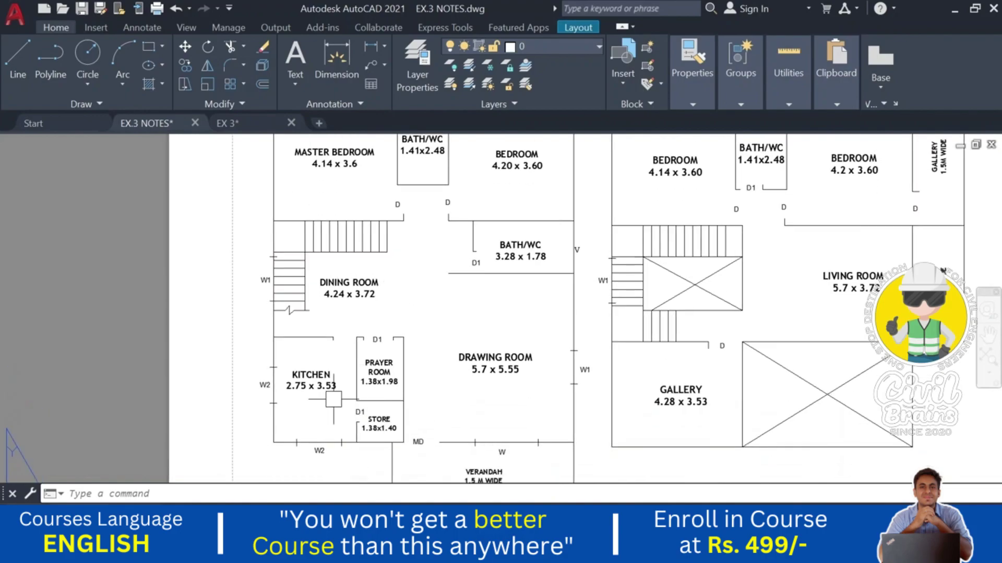
pyautogui.moveTo(481, 400); pyautogui.dragTo(477, 420, button='middle')
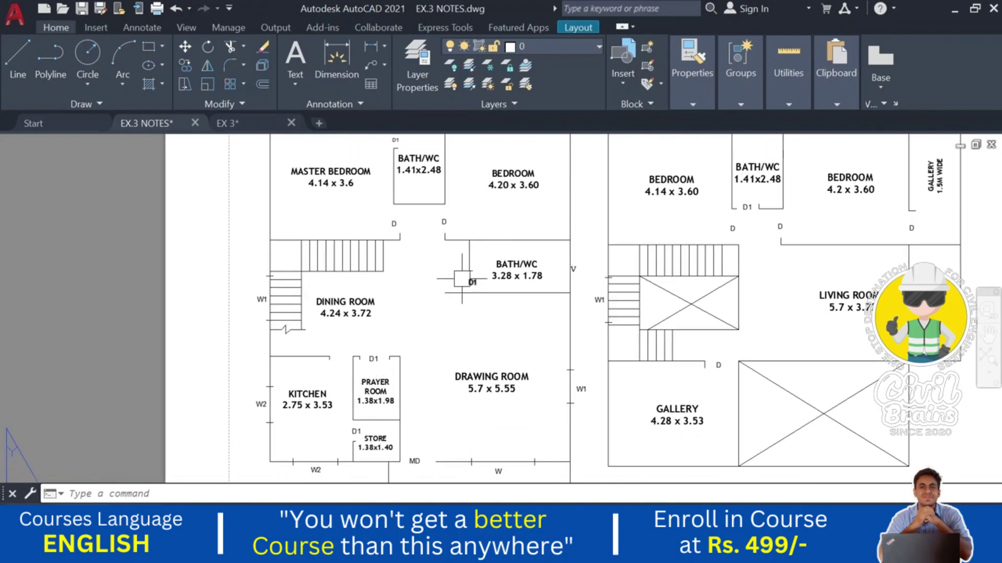
pyautogui.moveTo(301, 206); pyautogui.dragTo(291, 288, button='middle')
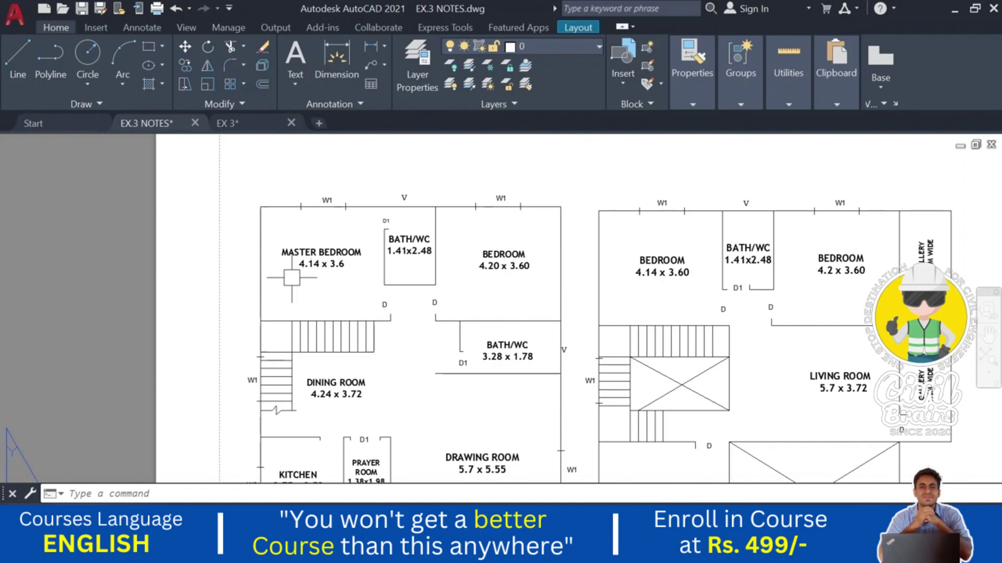
pyautogui.scroll(2, 291, 277)
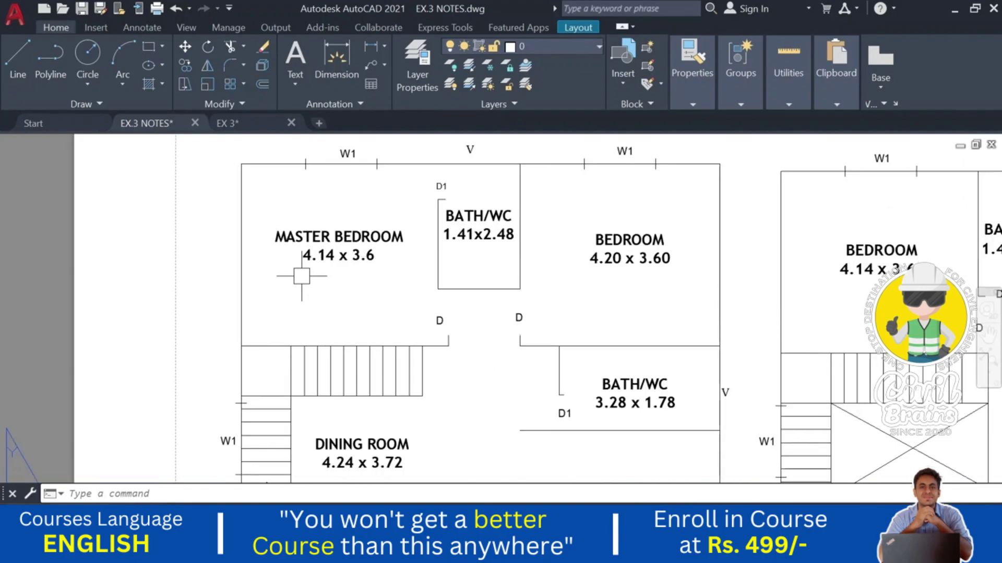
pyautogui.scroll(-2, 322, 292)
pyautogui.moveTo(524, 299); pyautogui.dragTo(490, 261, button='middle')
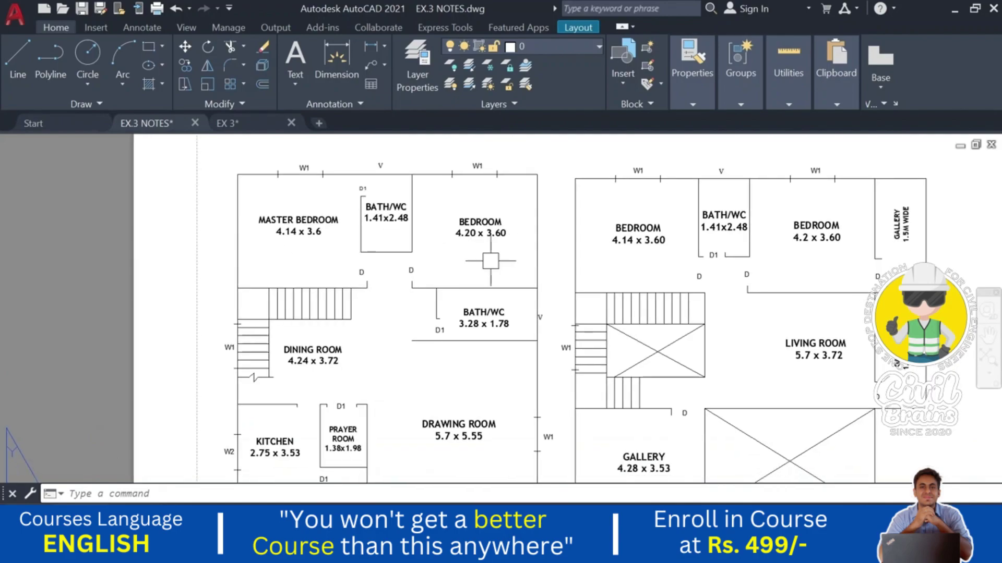
pyautogui.moveTo(446, 366); pyautogui.dragTo(434, 330, button='middle')
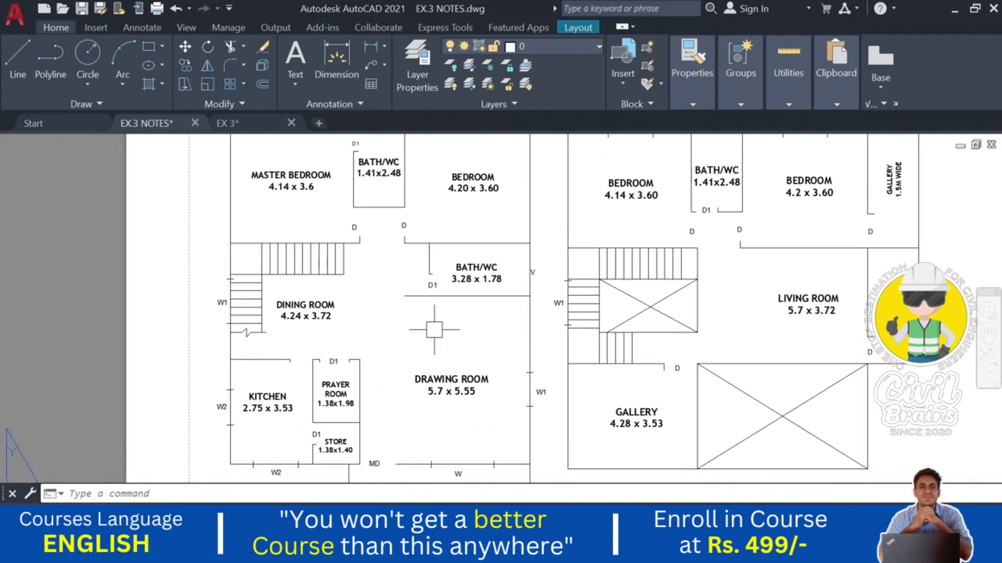
pyautogui.click(228, 123)
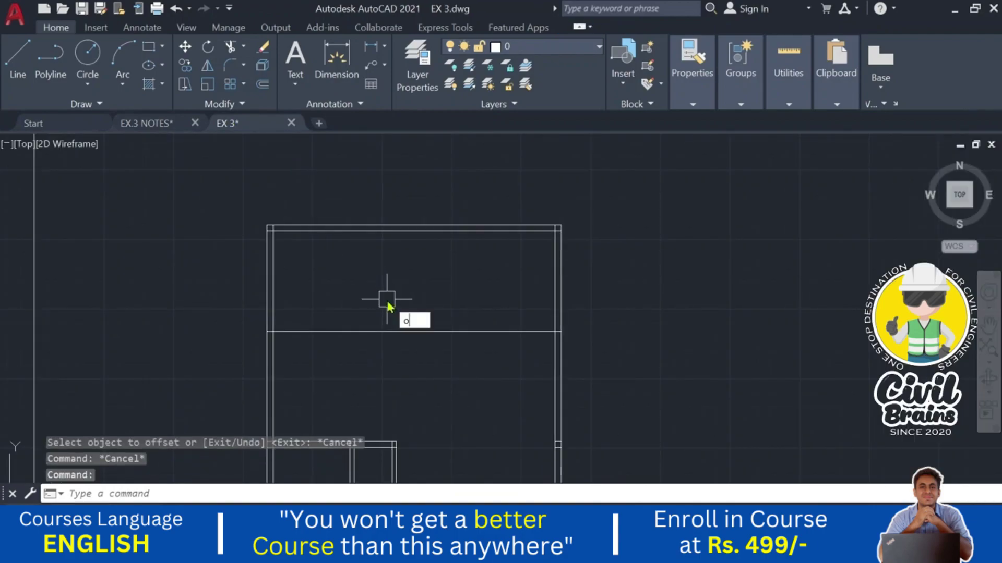
# - Offset the new cross line 0.23 downward to form the wall's second face
pyautogui.press('Return')
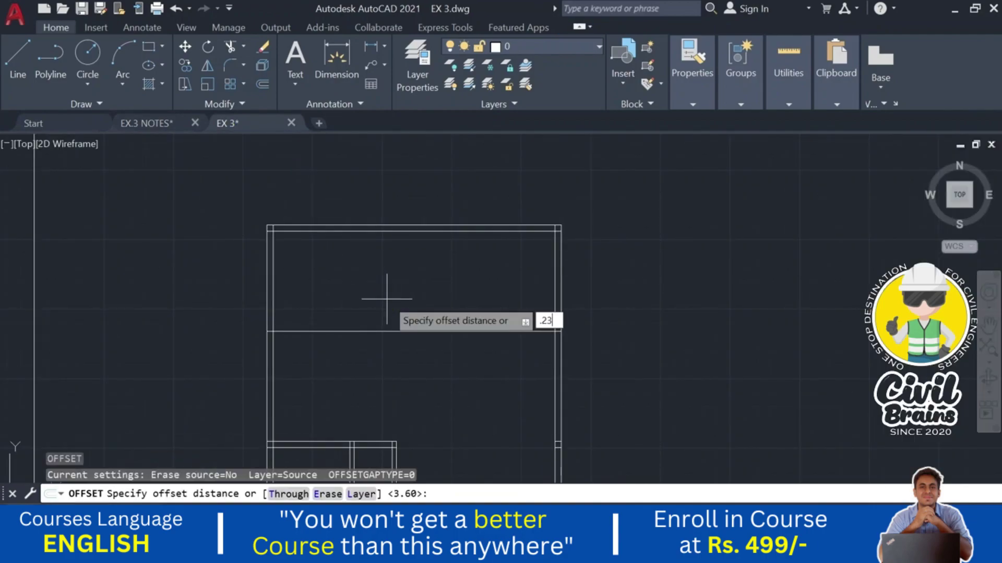
pyautogui.press('Return')
pyautogui.moveTo(393, 297); pyautogui.dragTo(391, 279, button='middle')
pyautogui.click(390, 292)
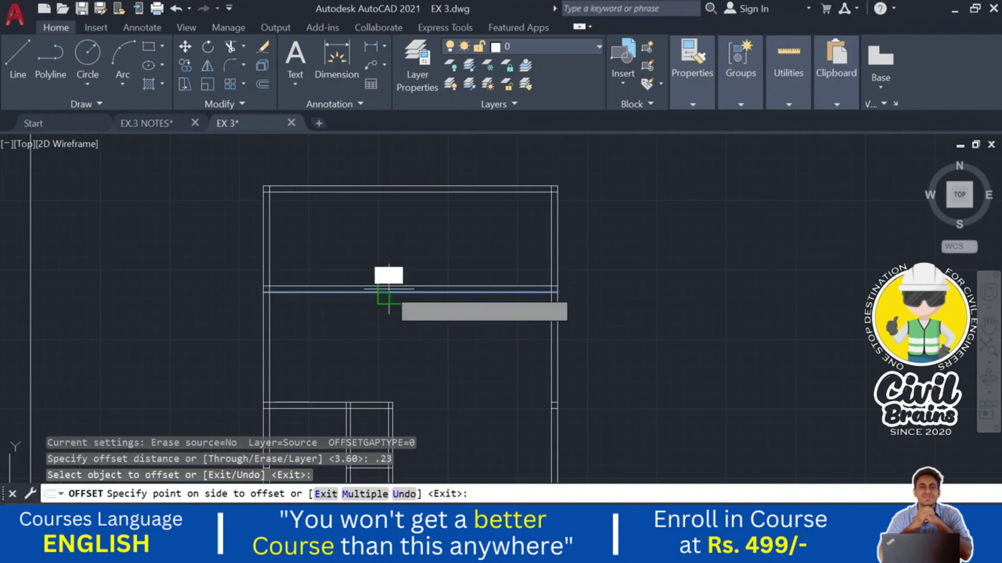
pyautogui.click(393, 351)
pyautogui.press('Escape')
pyautogui.press('Escape')
pyautogui.press('Escape')
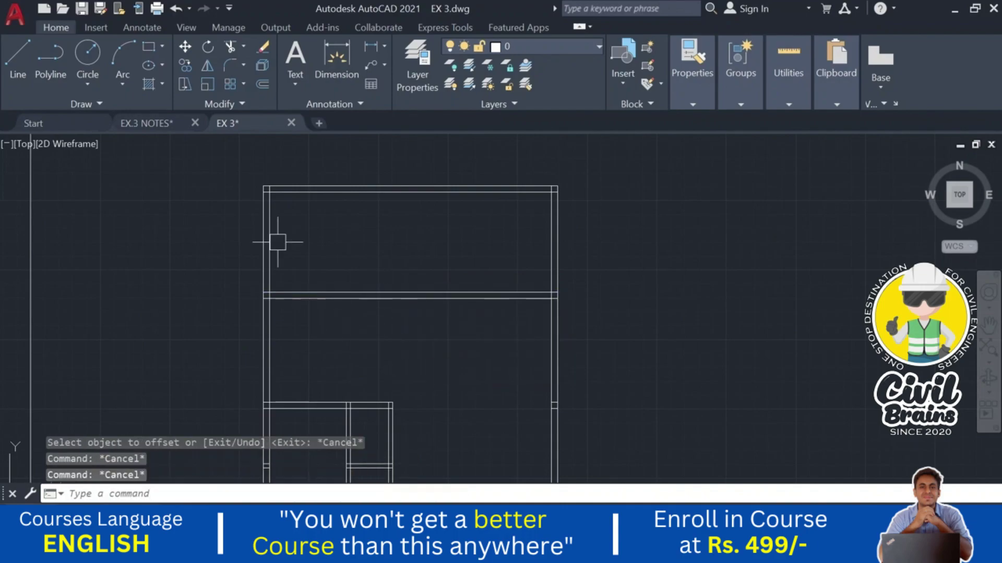
# - Check the bath/WC (1.41x2.48) and bedroom (4.20 x 3.60) in EX.3 NOTES, then return to EX 3
pyautogui.click(148, 123)
pyautogui.moveTo(329, 250); pyautogui.dragTo(326, 294, button='middle')
pyautogui.scroll(2, 261, 261)
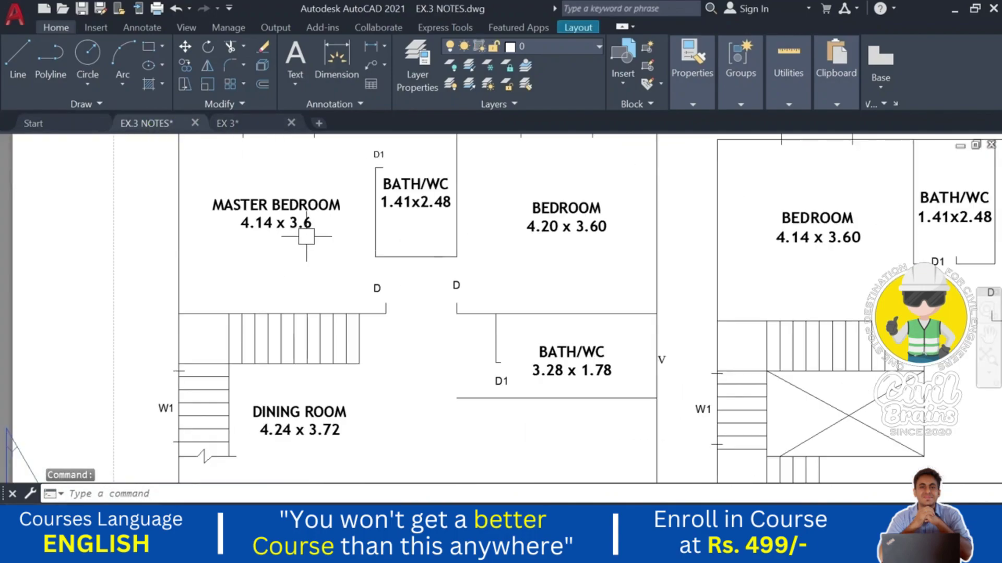
pyautogui.moveTo(226, 249); pyautogui.dragTo(226, 292, button='middle')
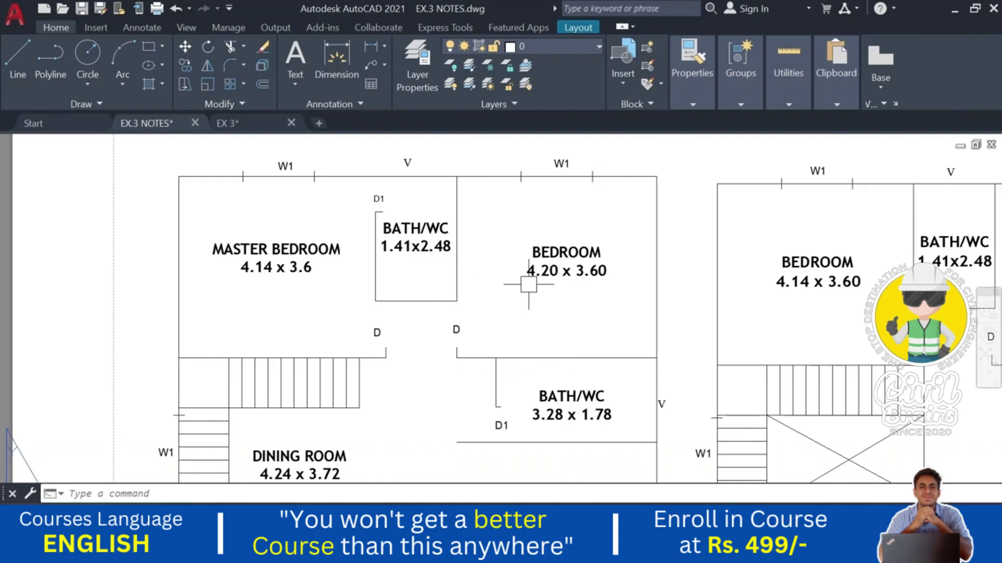
pyautogui.click(228, 124)
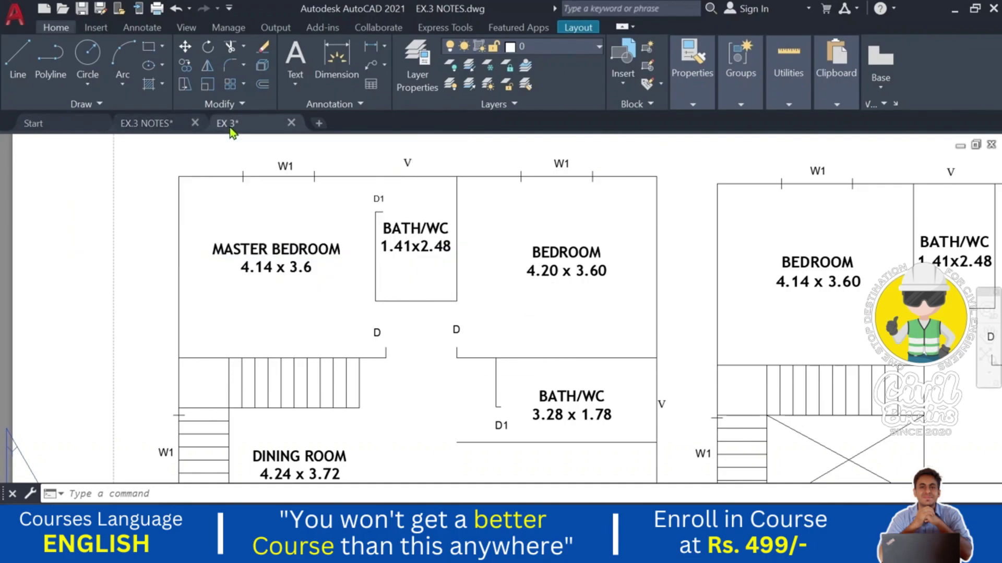
pyautogui.moveTo(386, 232); pyautogui.dragTo(377, 238, button='middle')
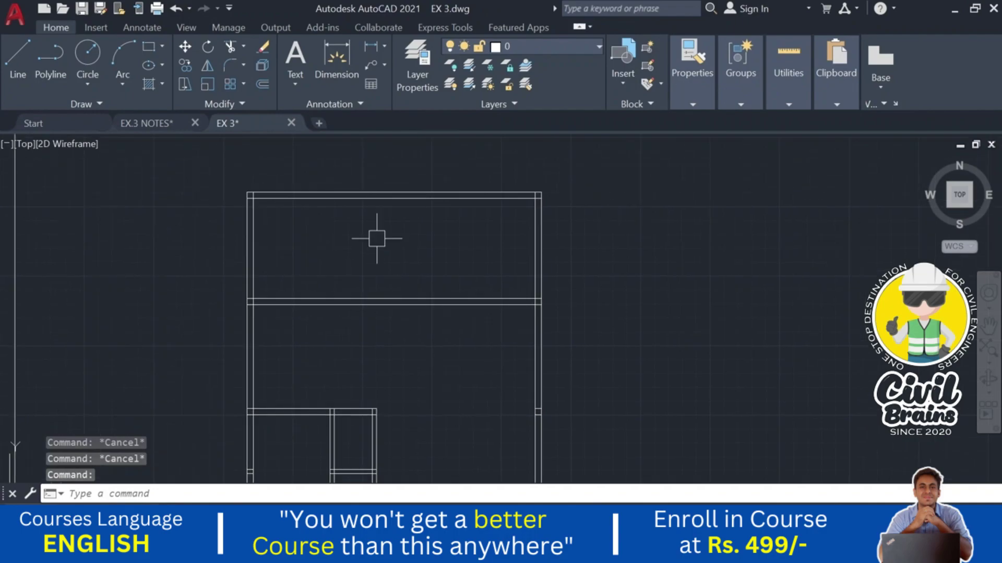
# - Offset the left wall line 4.14 to the right for the partition's first face
pyautogui.press('Return')
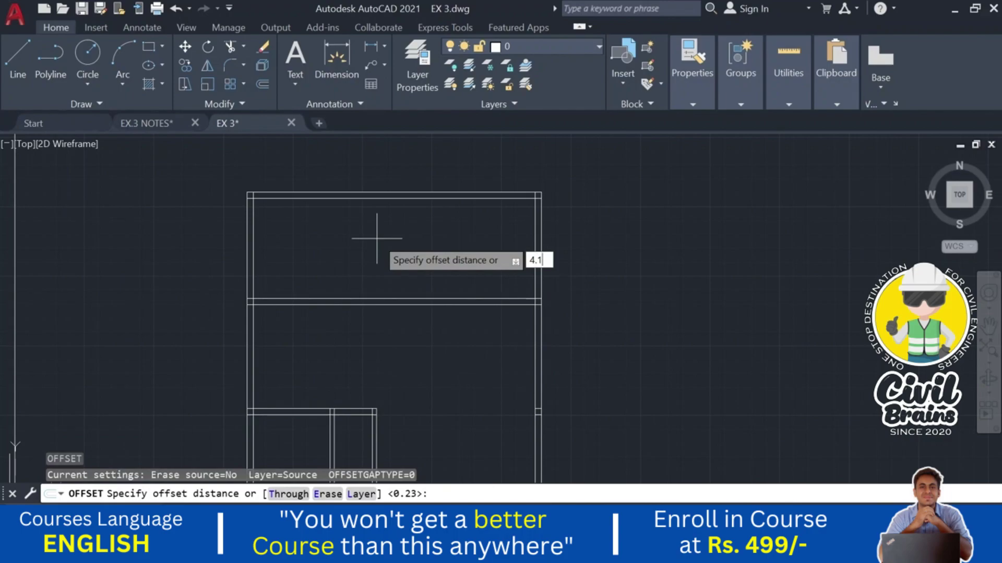
pyautogui.press('Return')
pyautogui.click(250, 243)
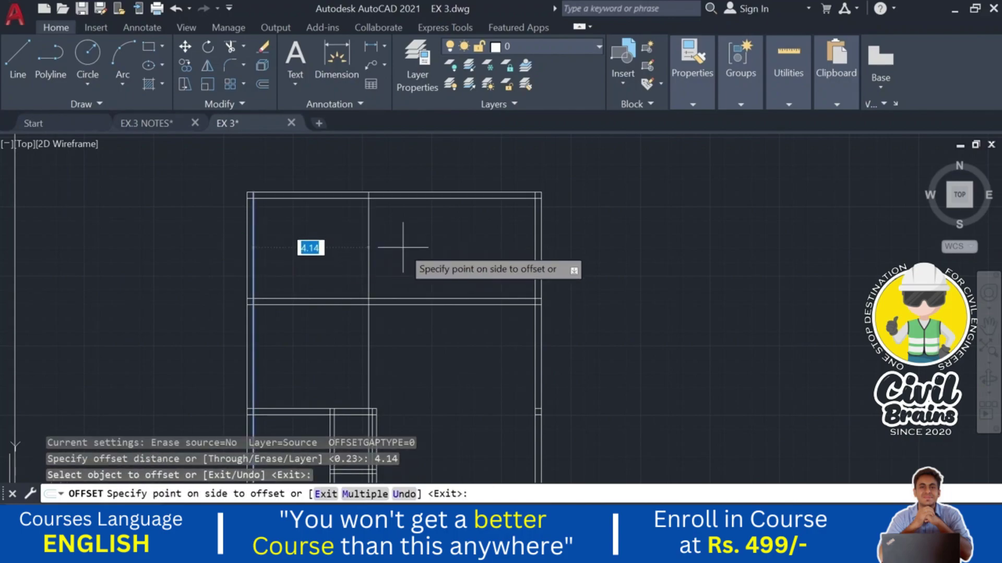
pyautogui.click(402, 246)
pyautogui.press('Escape')
pyautogui.press('Escape')
# - Offset that new line 0.15 to the right for the partition thickness
pyautogui.write('o')
pyautogui.press('Return')
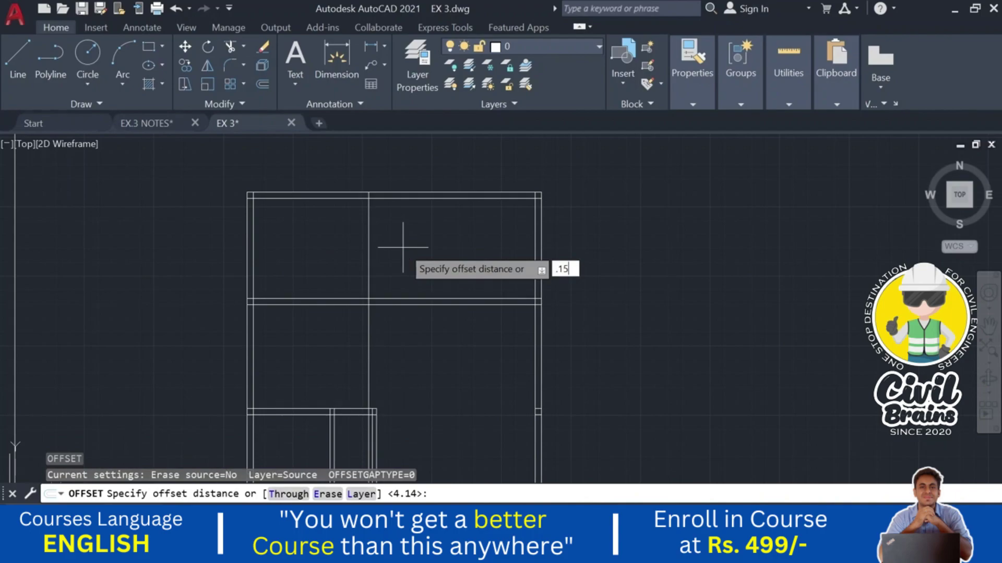
pyautogui.write('.15')
pyautogui.press('Return')
pyautogui.click(384, 247)
pyautogui.click(369, 234)
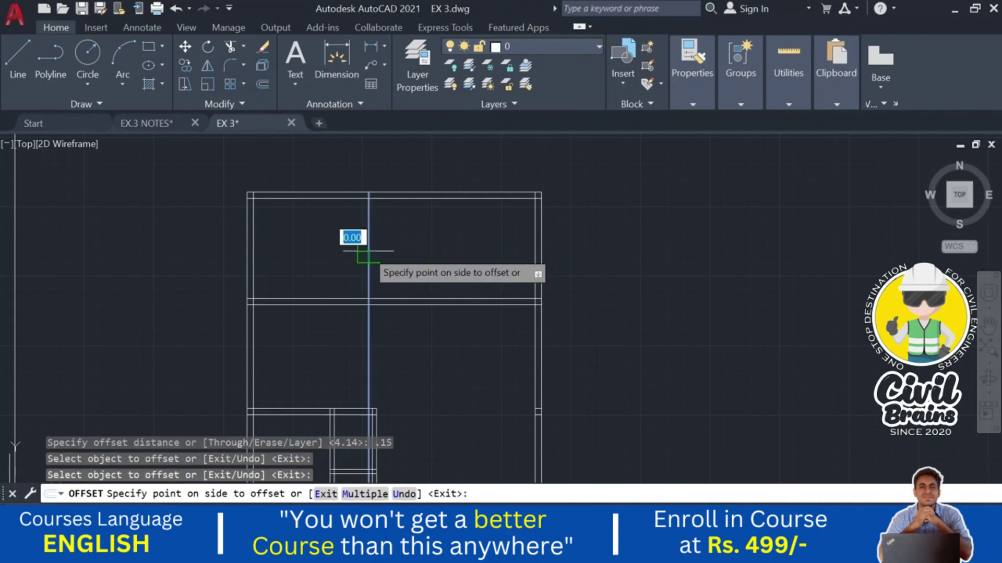
pyautogui.click(423, 254)
pyautogui.press('Escape')
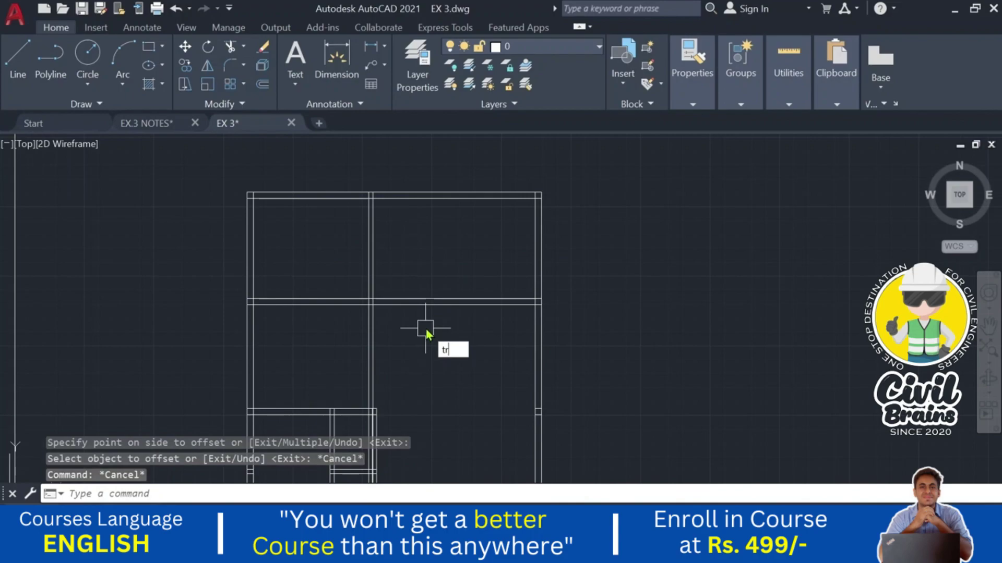
# - Trim the double partition line out of the lower room with a fence
pyautogui.write('tr')
pyautogui.press('Return')
pyautogui.moveTo(425, 334)
pyautogui.mouseDown()
pyautogui.moveTo(365, 336)
pyautogui.moveTo(376, 336)
pyautogui.mouseUp()
pyautogui.moveTo(387, 393); pyautogui.dragTo(407, 295, button='middle')
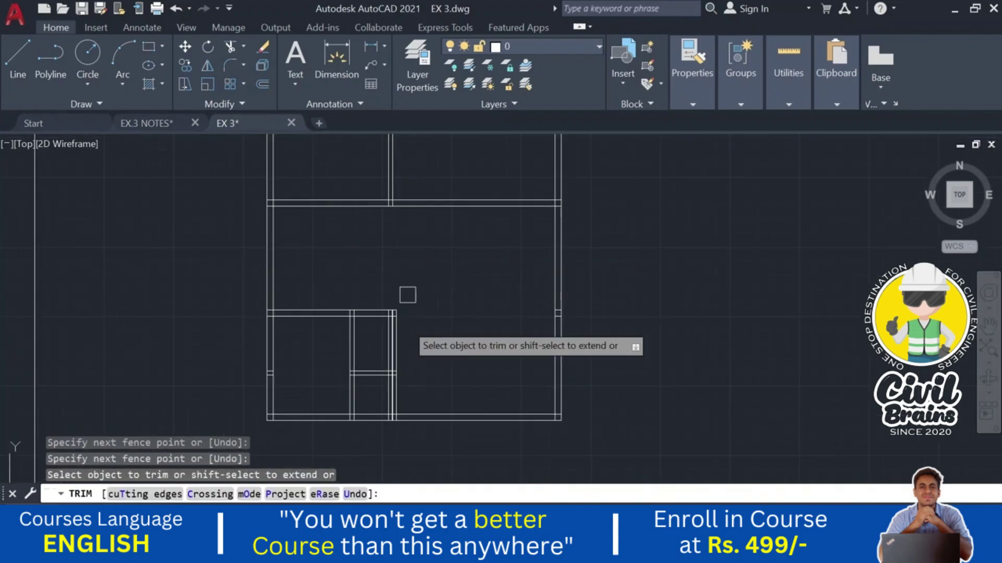
pyautogui.press('Escape')
pyautogui.scroll(6, 391, 347)
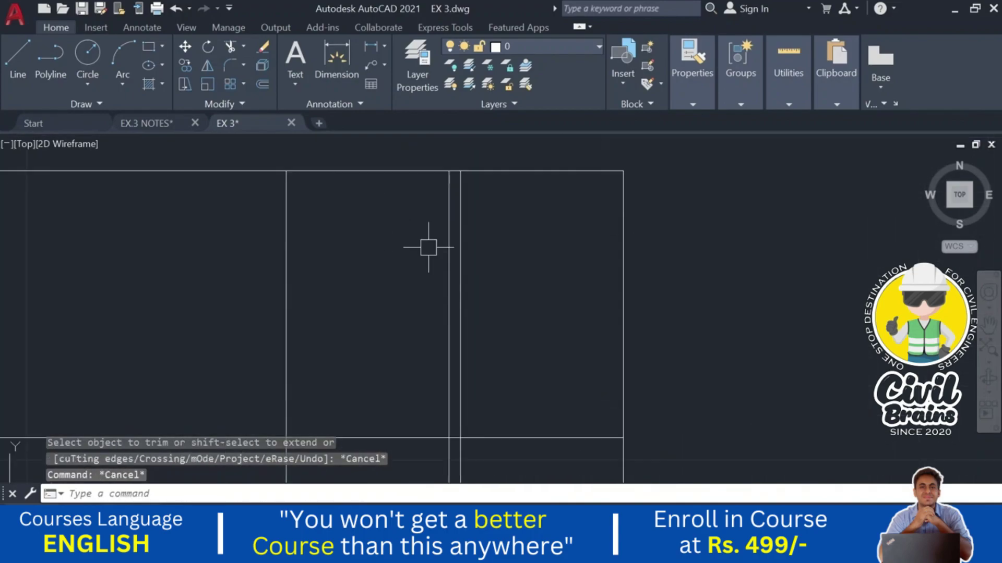
# - Select and delete the two leftover stray lines
pyautogui.click(447, 257)
pyautogui.click(311, 275)
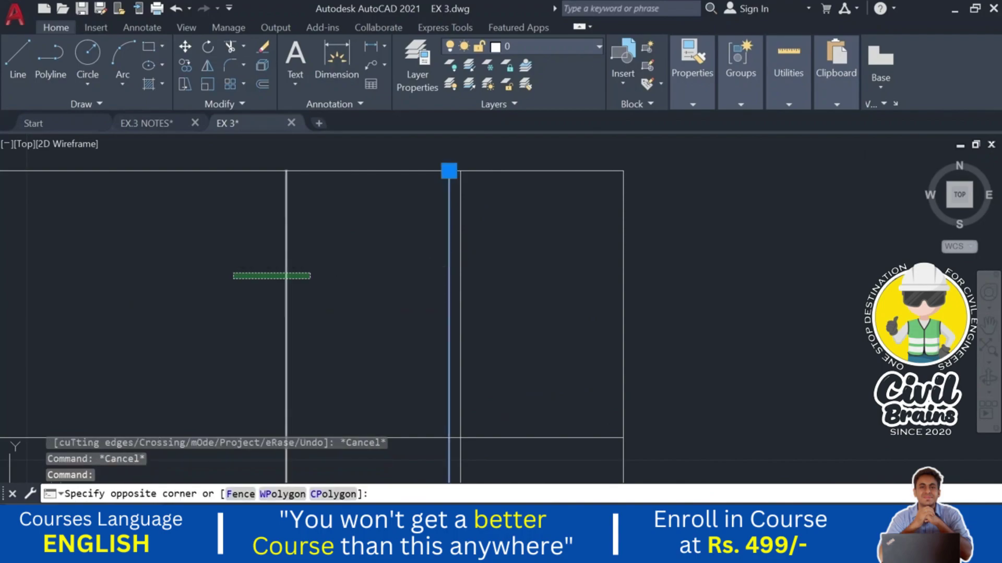
pyautogui.click(240, 274)
pyautogui.press('Delete')
pyautogui.scroll(-3, 254, 269)
pyautogui.scroll(-6, 358, 264)
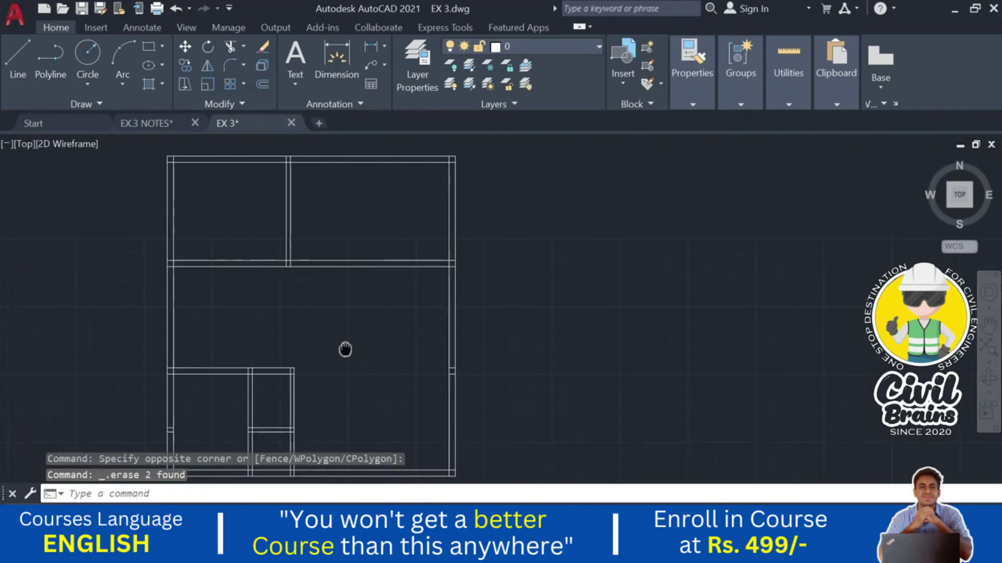
pyautogui.scroll(4, 261, 245)
pyautogui.scroll(-2, 409, 286)
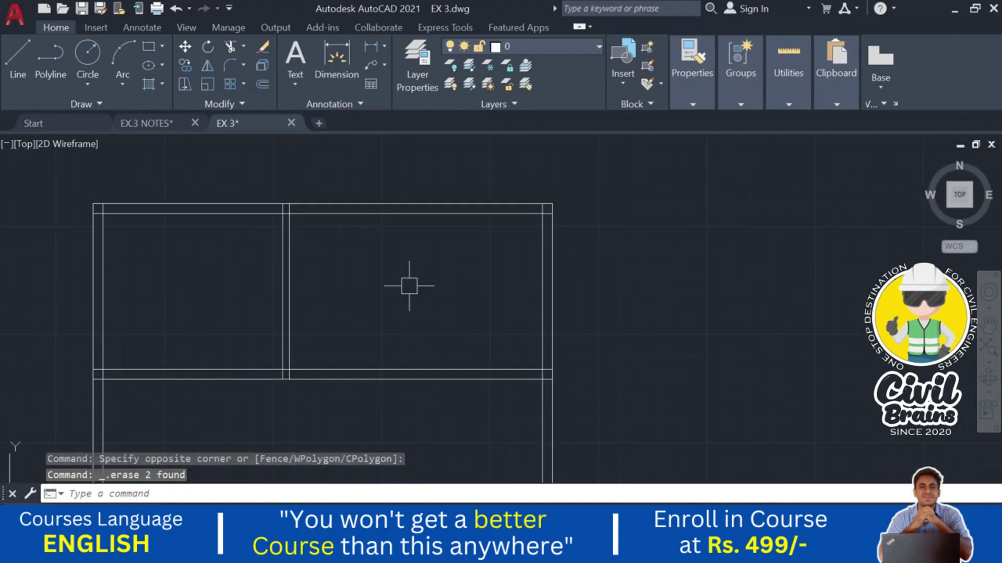
# - After checking the reference, offset the middle partition line 1.41 to the right
pyautogui.click(166, 124)
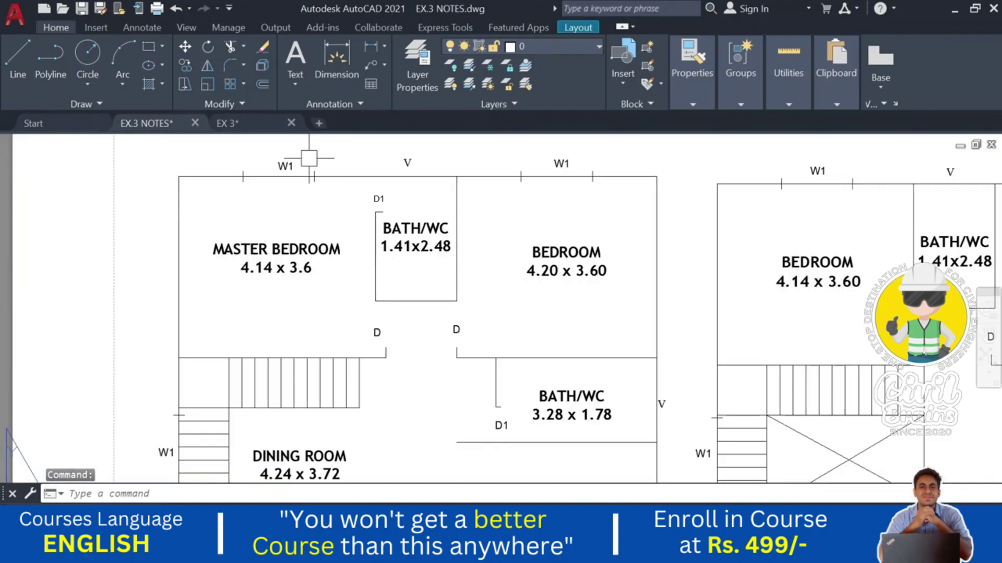
pyautogui.click(228, 123)
pyautogui.write('o')
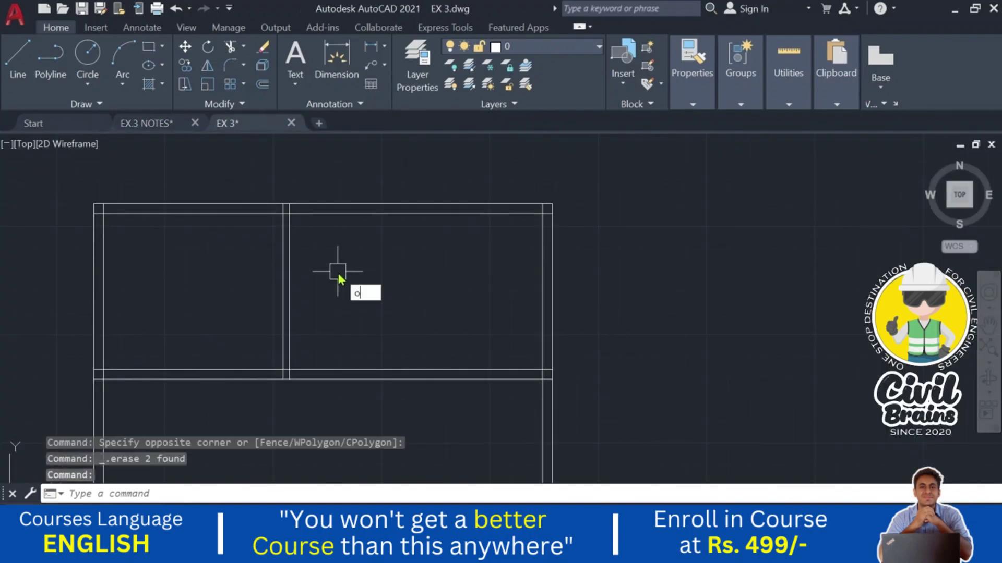
pyautogui.press('Return')
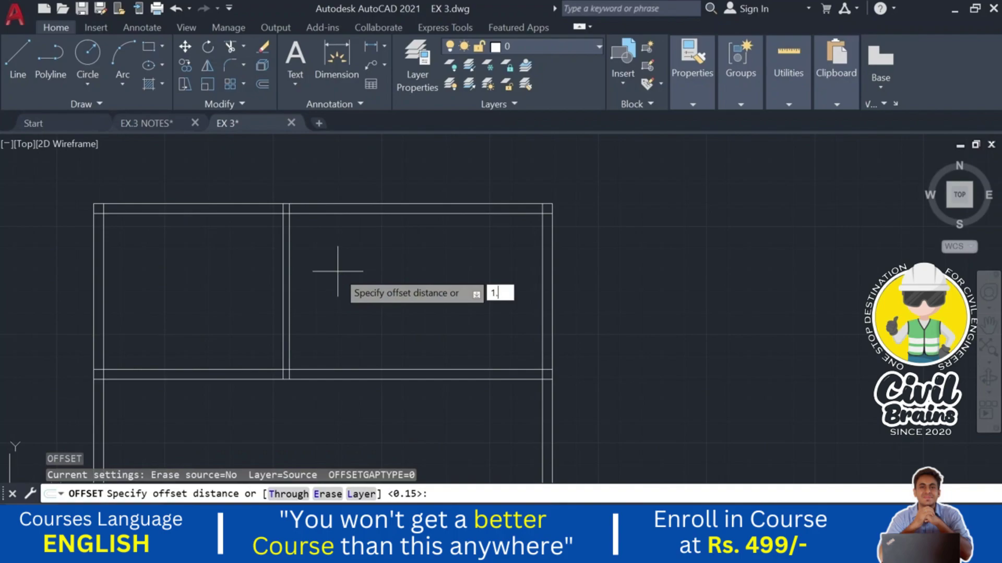
pyautogui.press('Return')
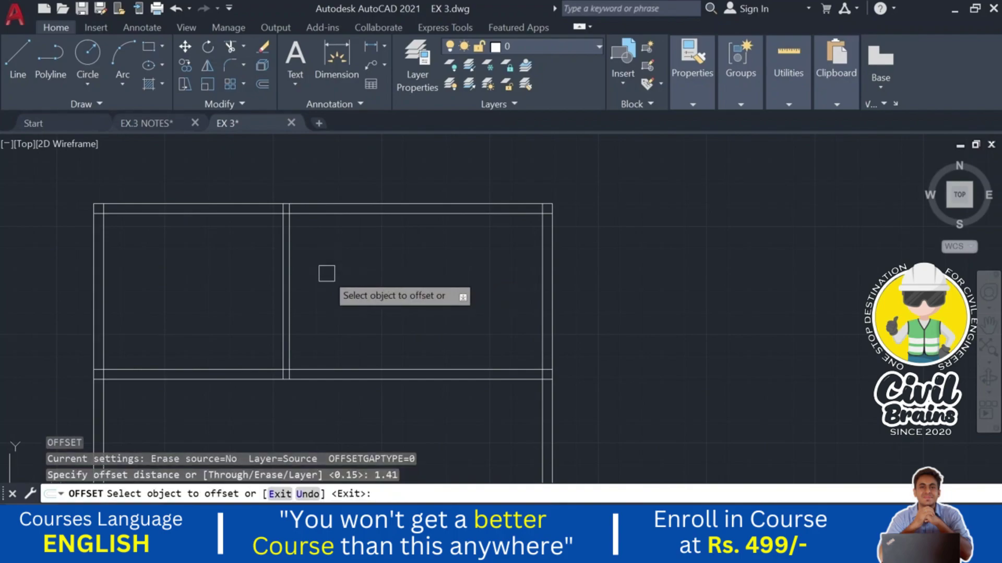
pyautogui.click(289, 282)
pyautogui.click(440, 286)
pyautogui.press('Escape')
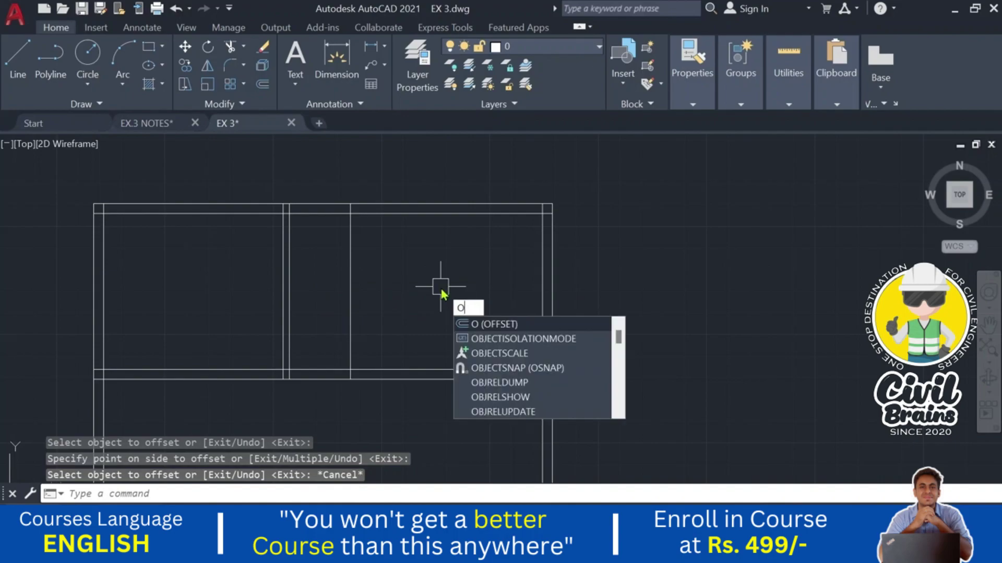
# - Offset the new bath wall line 0.23 further right, then view EX.3 NOTES
pyautogui.press('Return')
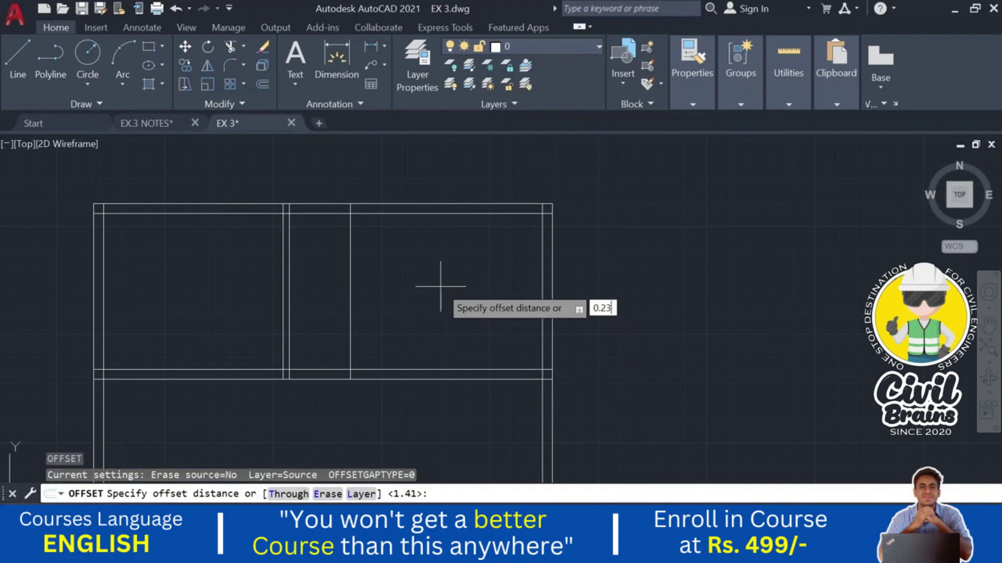
pyautogui.press('Return')
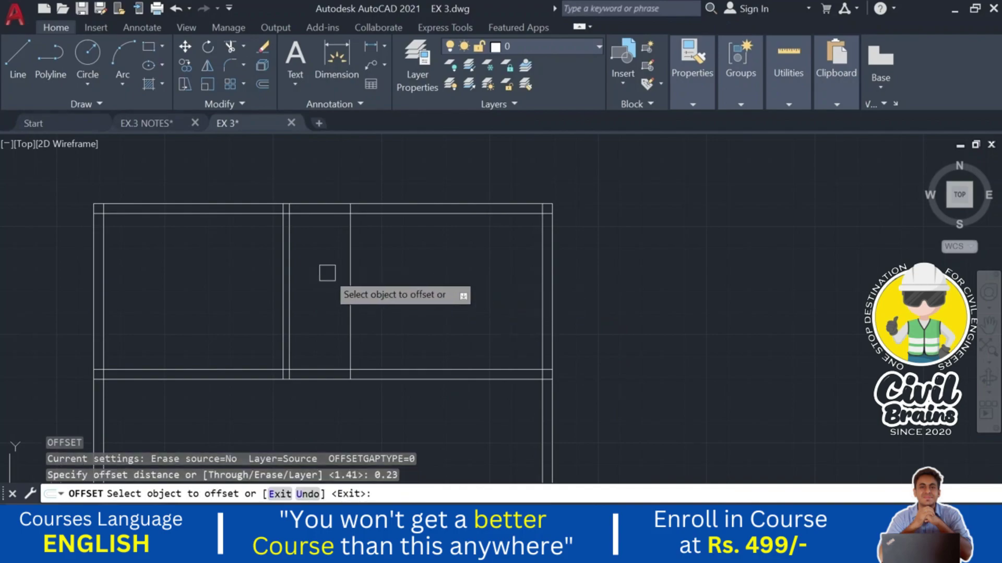
pyautogui.click(350, 280)
pyautogui.click(440, 276)
pyautogui.press('Escape')
pyautogui.press('Escape')
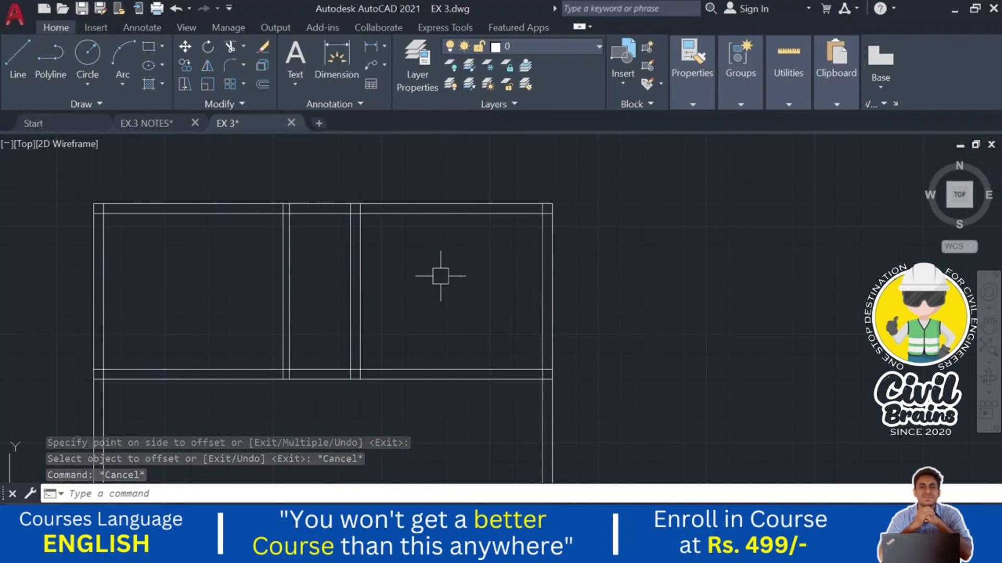
pyautogui.press('Escape')
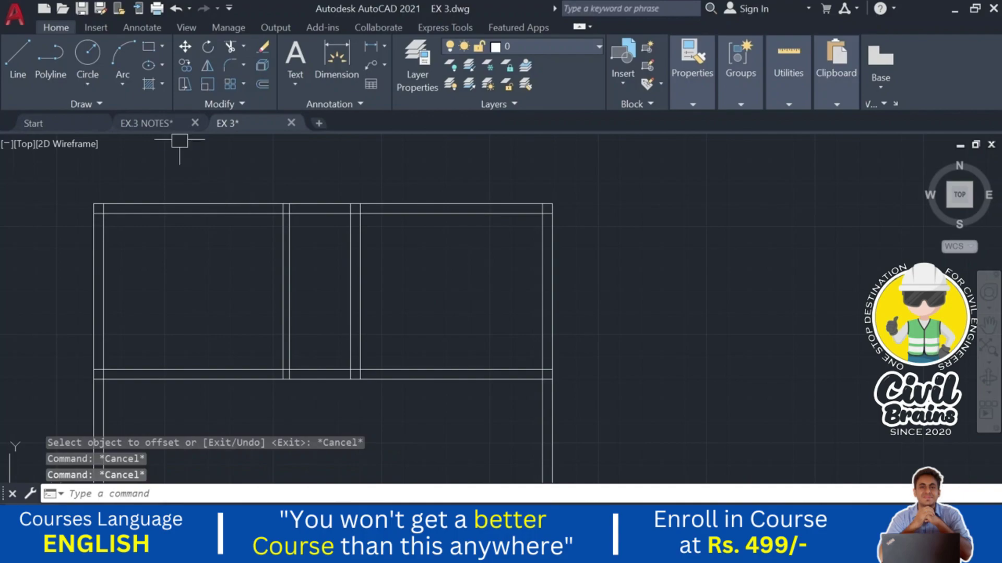
pyautogui.click(151, 123)
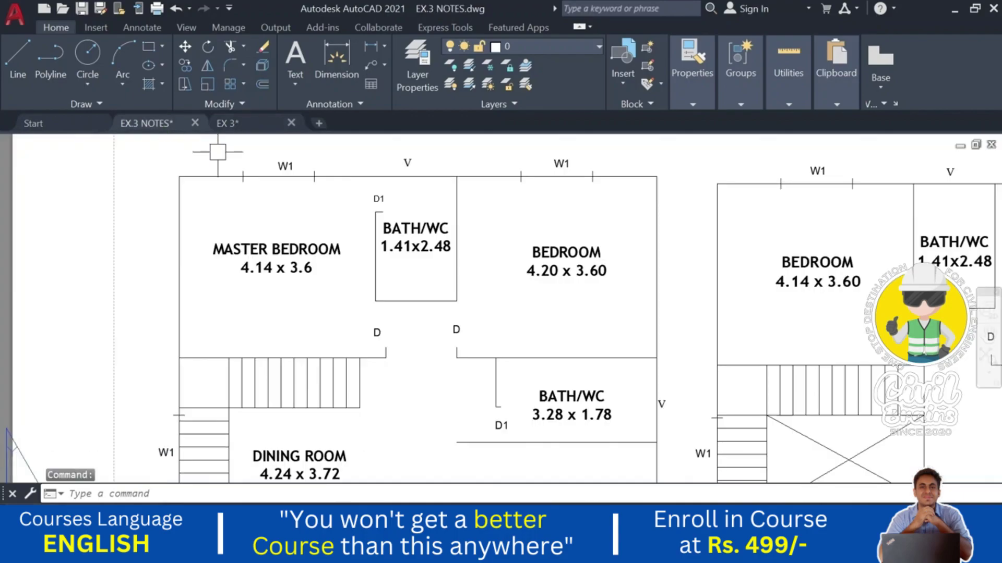
# - Measure the top-right bedroom with a trial linear dimension, confirming 4.20 against EX.3 NOTES
pyautogui.click(243, 124)
pyautogui.click(369, 51)
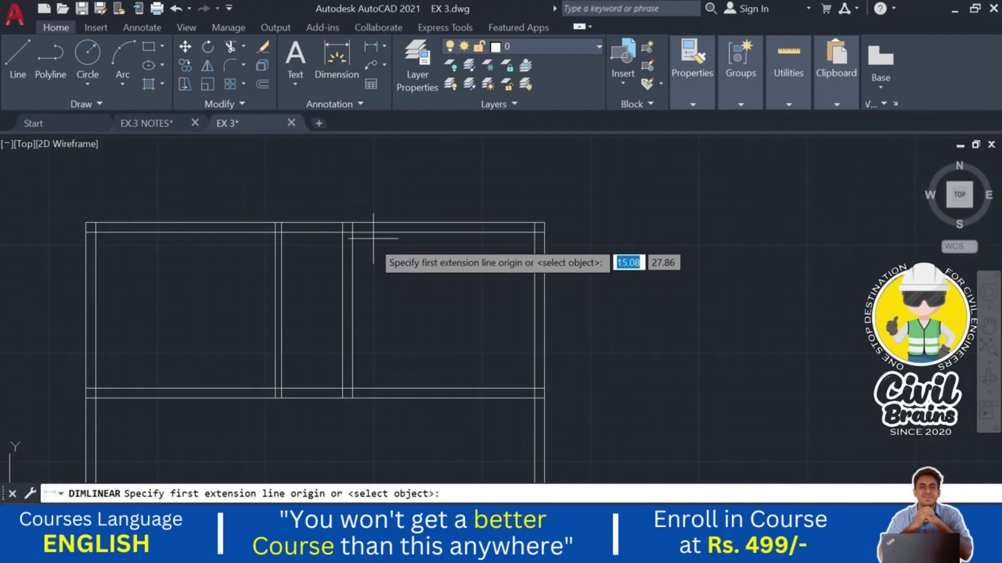
pyautogui.click(352, 295)
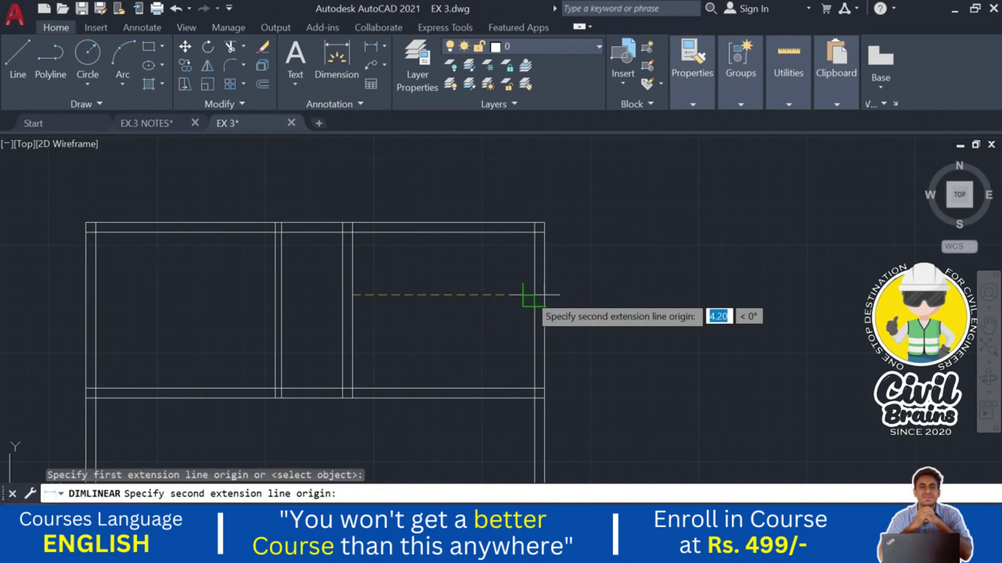
pyautogui.click(523, 295)
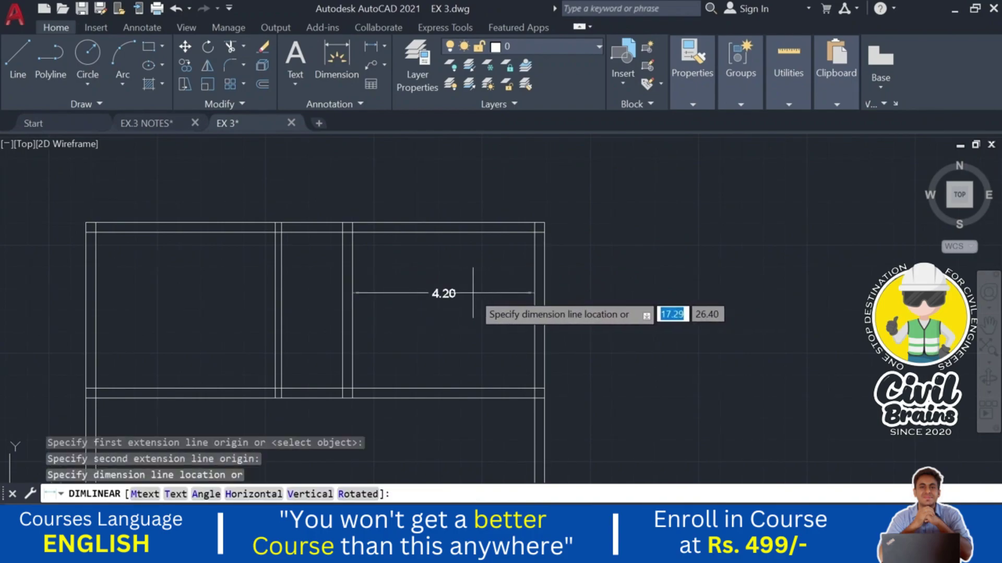
pyautogui.scroll(2, 473, 293)
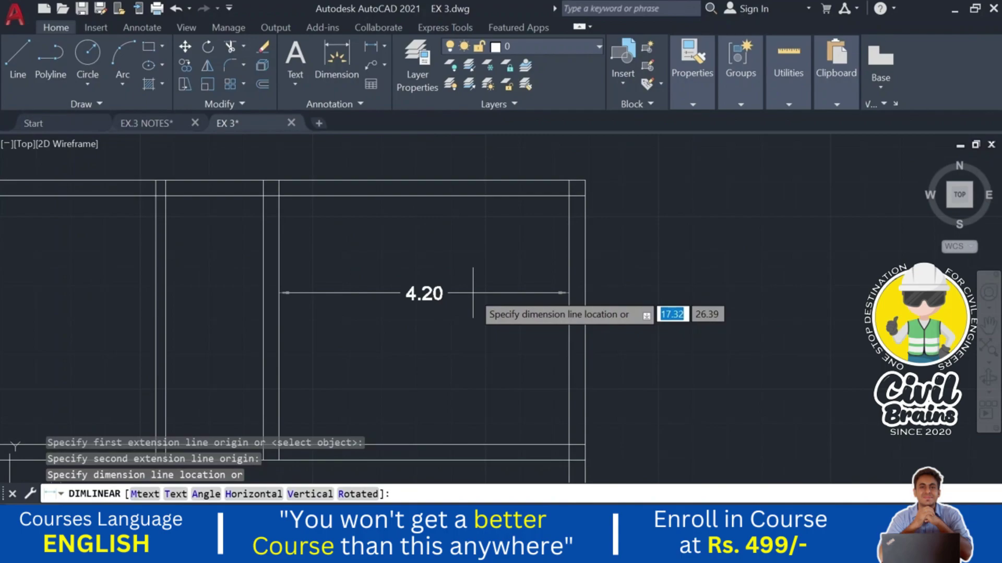
pyautogui.scroll(-2, 473, 293)
pyautogui.press('Escape')
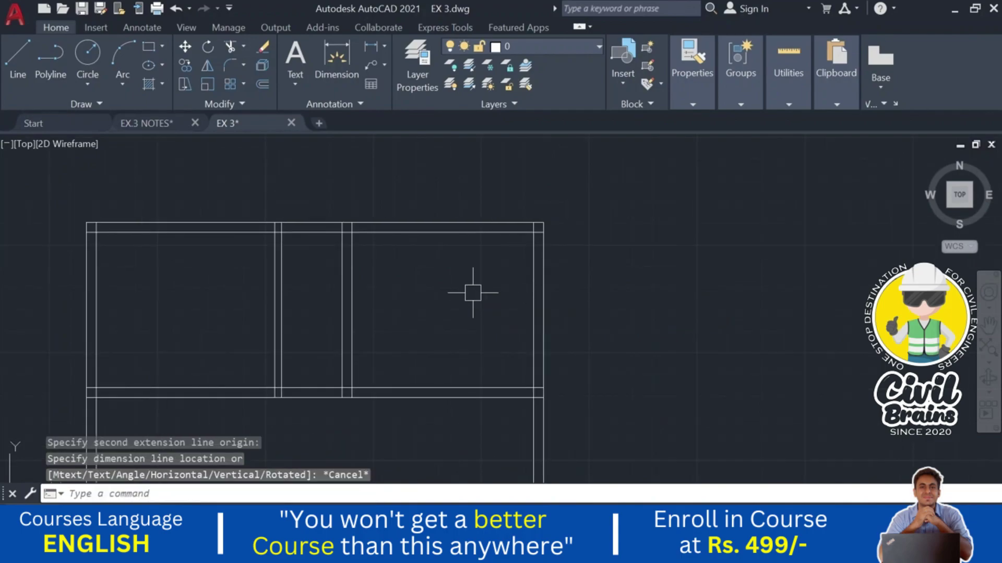
pyautogui.moveTo(423, 291); pyautogui.dragTo(495, 257, button='middle')
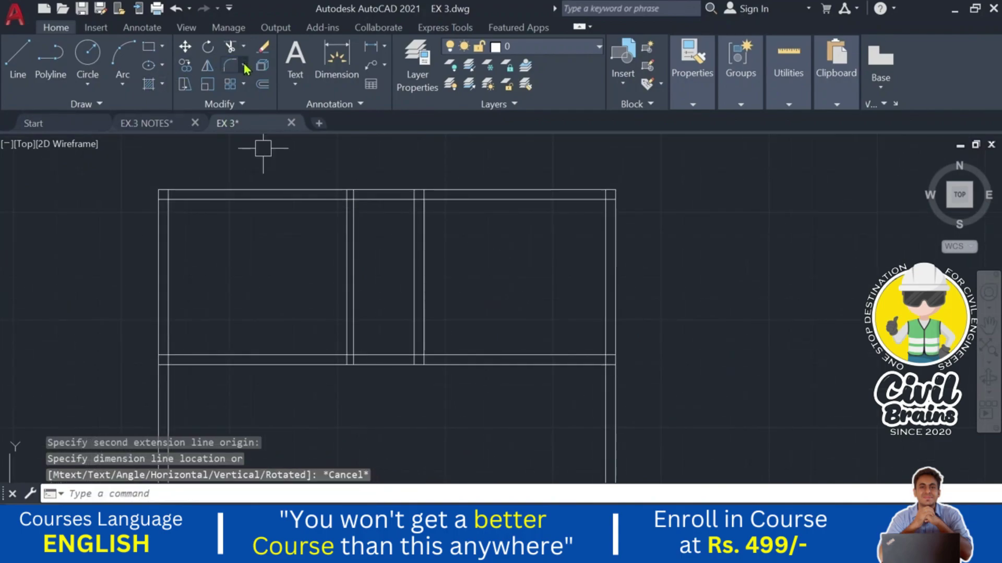
pyautogui.click(150, 124)
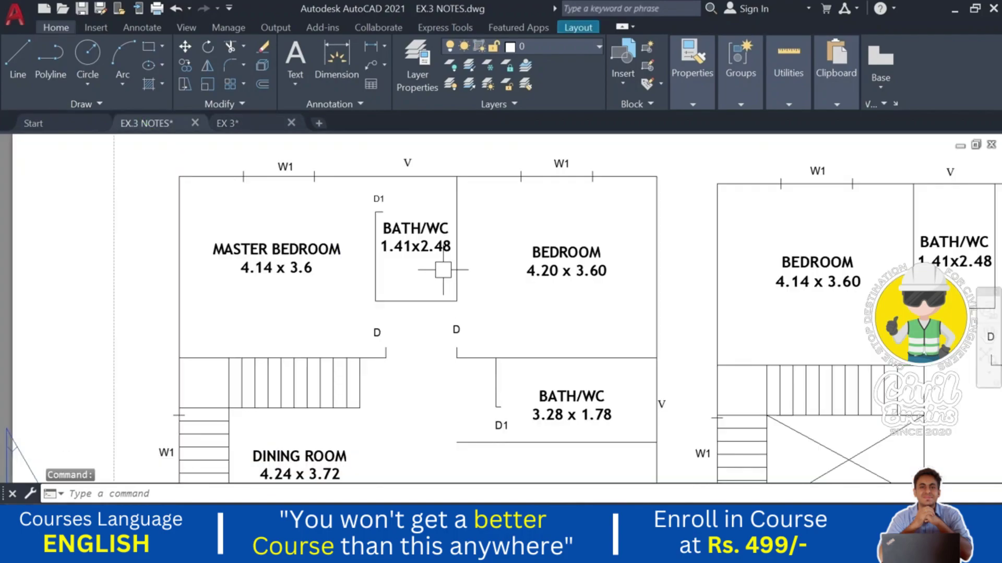
pyautogui.click(249, 125)
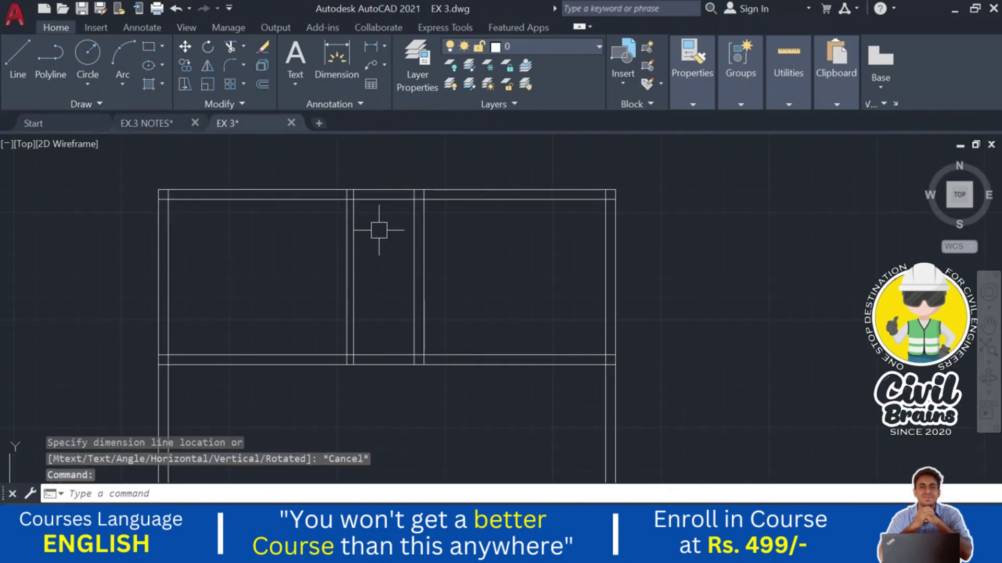
# - Offset the top wall's inner line 2.48 down to set the bath's length
pyautogui.write('O')
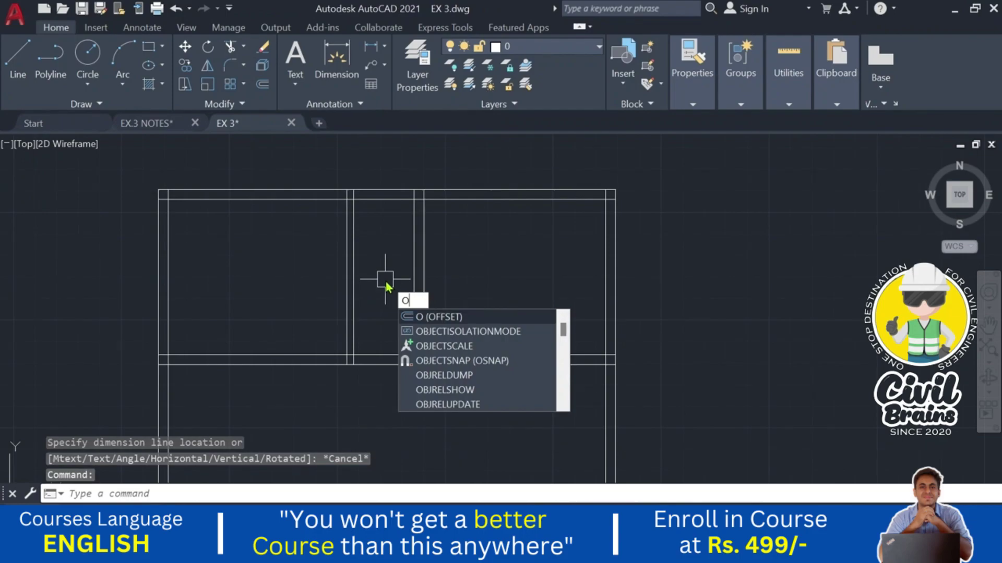
pyautogui.press('Return')
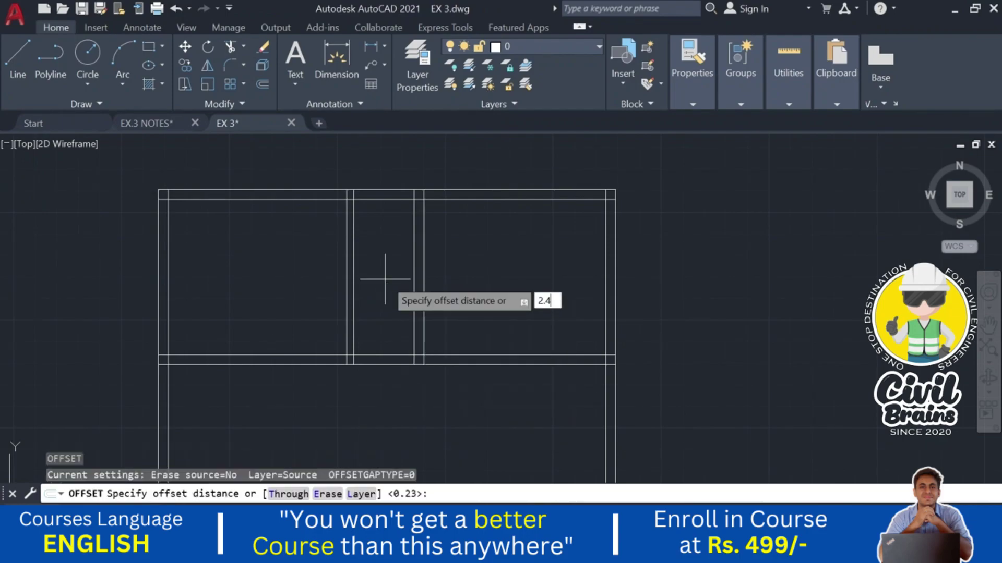
pyautogui.write('2.48')
pyautogui.press('Return')
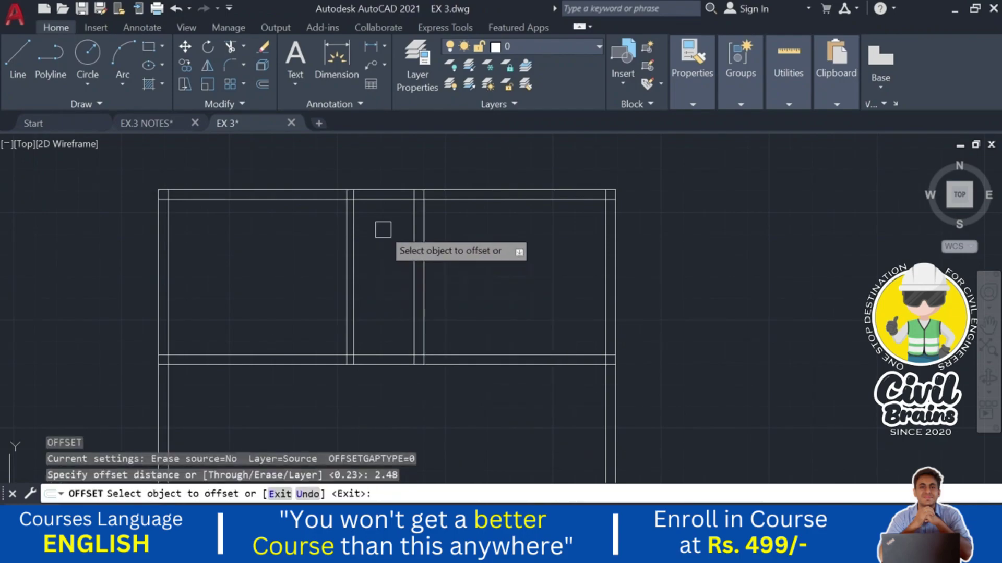
pyautogui.click(385, 199)
pyautogui.click(387, 331)
pyautogui.press('Escape')
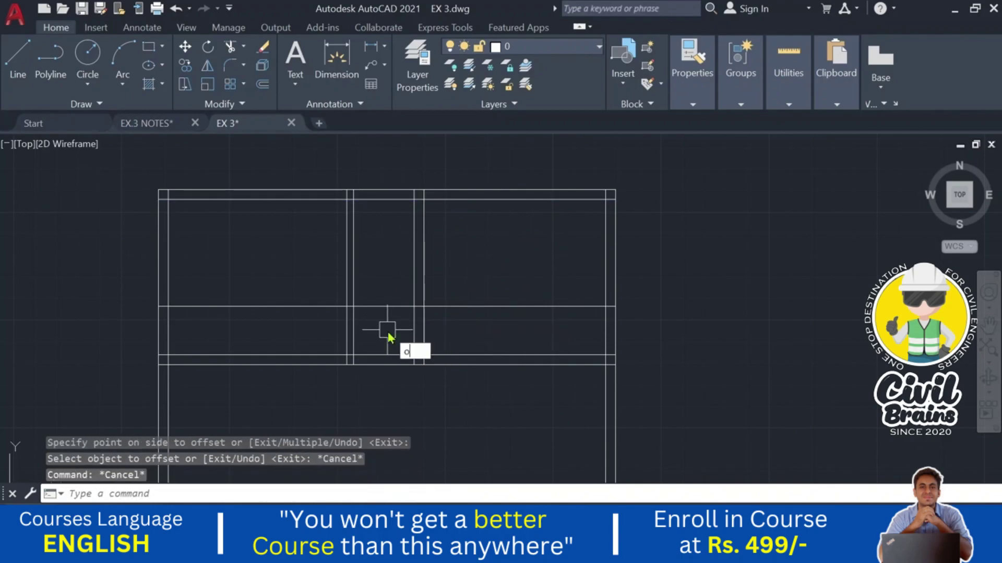
# - Offset the new bath wall line 0.15 to give it wall thickness
pyautogui.write('o')
pyautogui.press('Return')
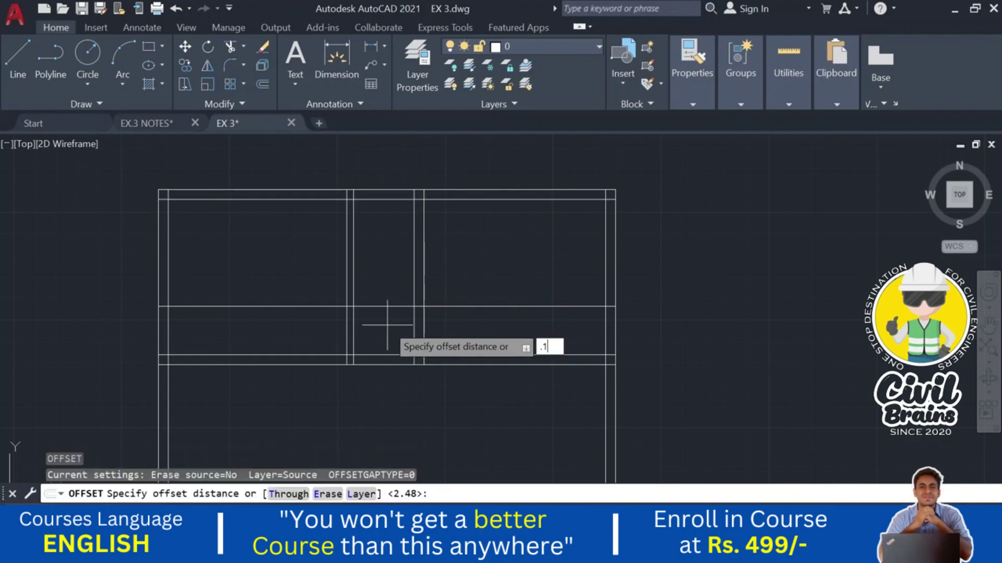
pyautogui.write('.15')
pyautogui.press('Return')
pyautogui.scroll(2, 384, 313)
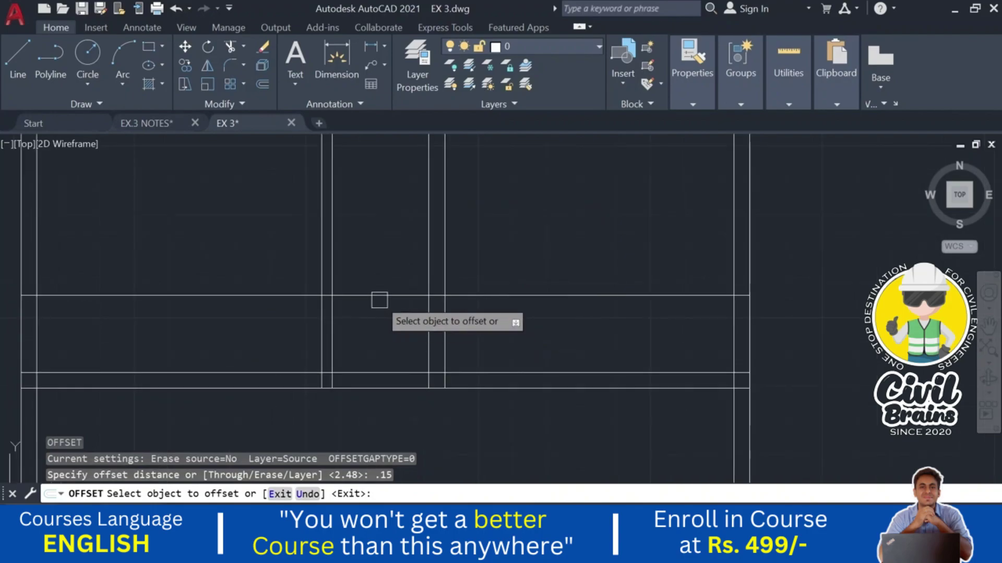
pyautogui.click(365, 204)
pyautogui.click(364, 266)
pyautogui.press('Escape')
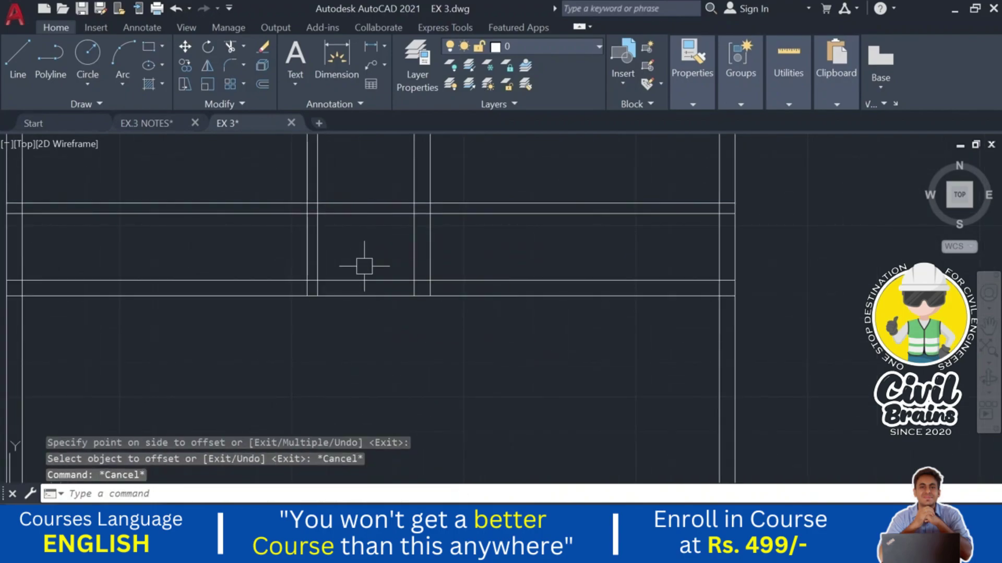
# - Fence-trim the new lines outside the bath, then compare with EX.3 NOTES
pyautogui.write('tr')
pyautogui.press('Return')
pyautogui.moveTo(279, 241); pyautogui.dragTo(376, 235)
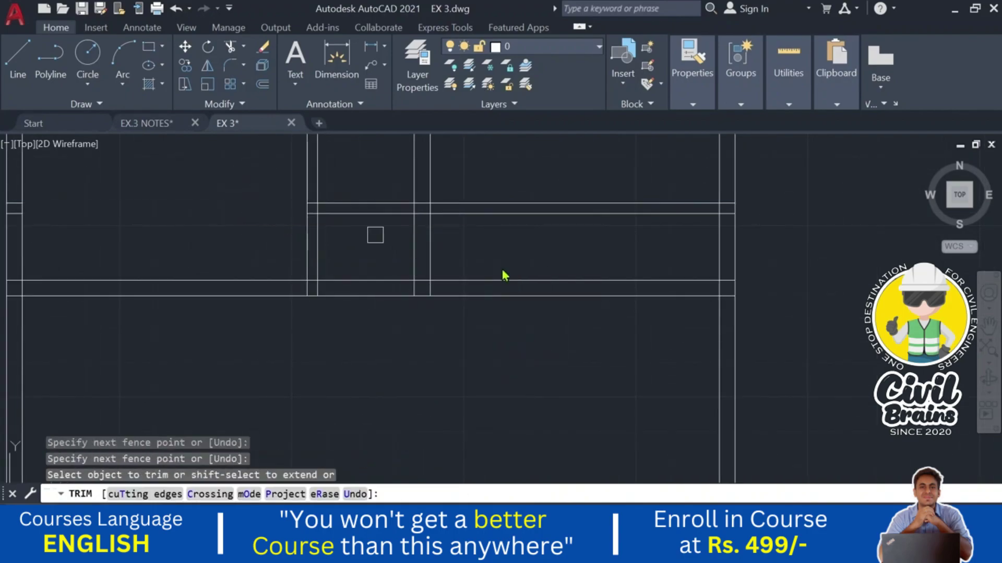
pyautogui.scroll(-4, 515, 257)
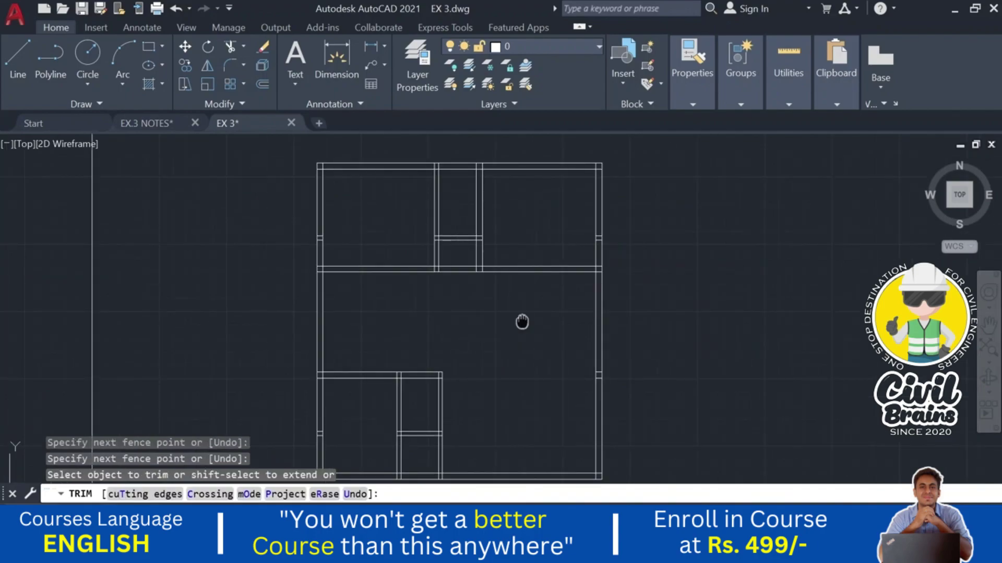
pyautogui.press('Escape')
pyautogui.press('Escape')
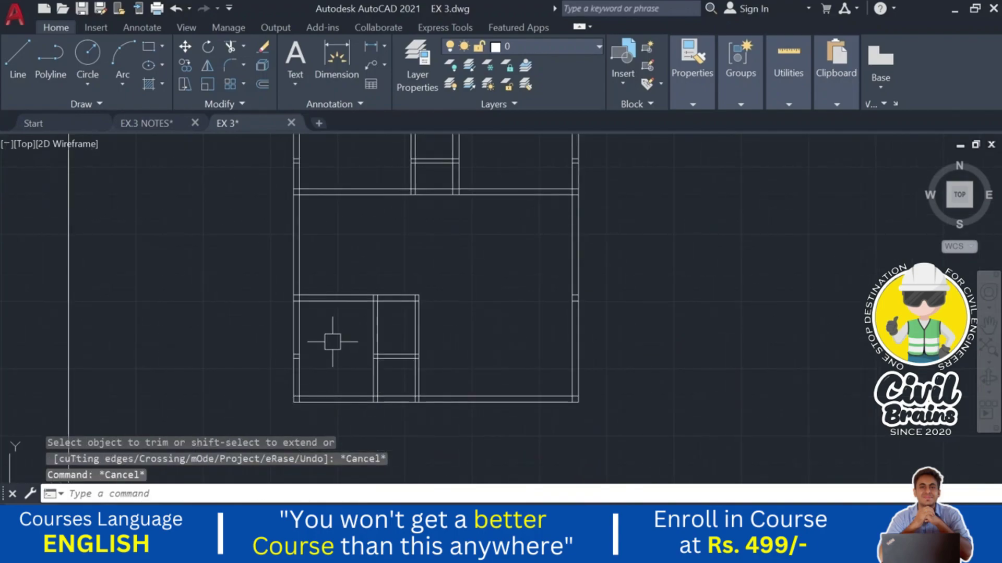
pyautogui.moveTo(336, 393)
pyautogui.mouseDown(button='middle')
pyautogui.moveTo(333, 356)
pyautogui.moveTo(376, 385)
pyautogui.moveTo(376, 440)
pyautogui.mouseUp(button='middle')
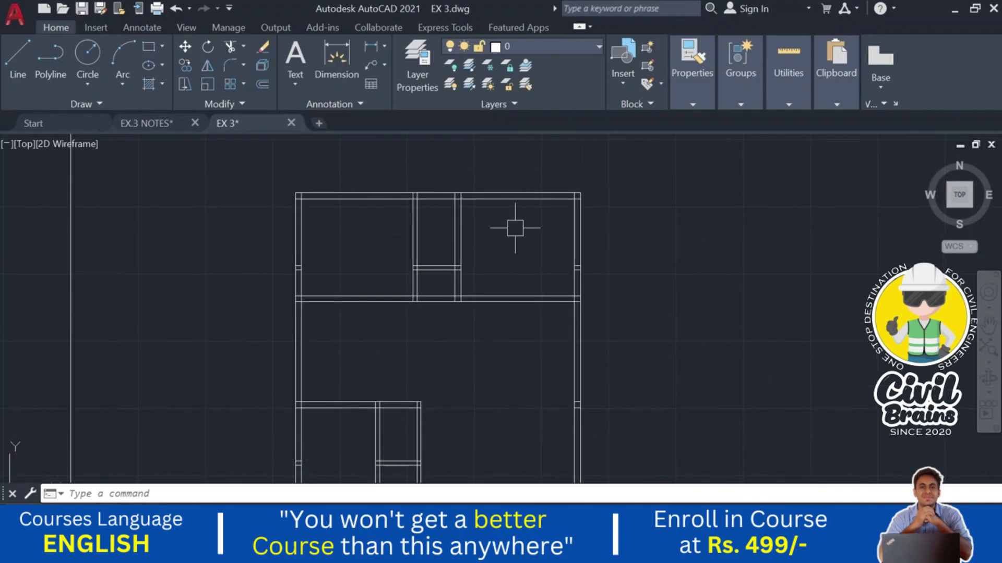
pyautogui.moveTo(511, 295); pyautogui.dragTo(515, 231, button='middle')
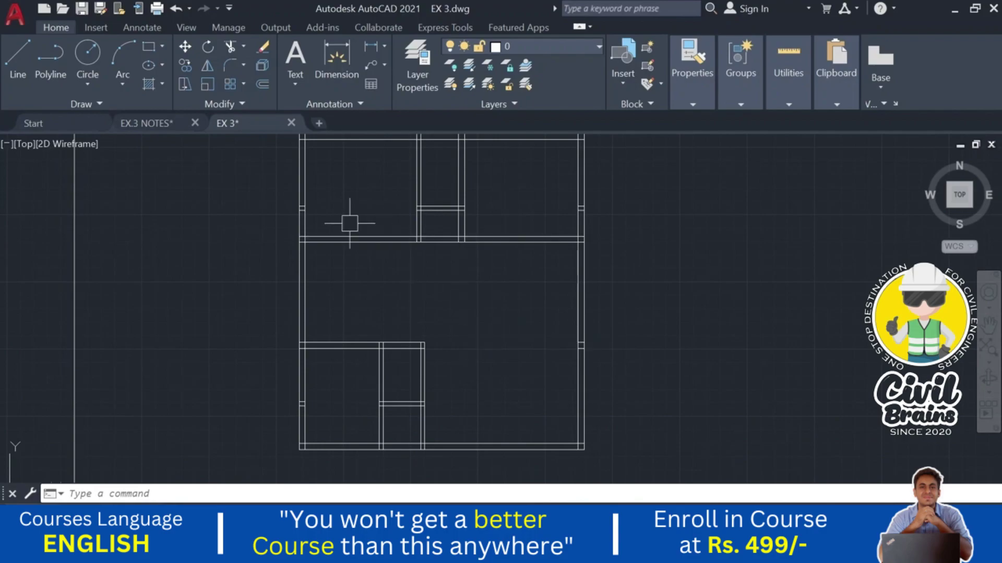
pyautogui.click(149, 125)
pyautogui.moveTo(560, 376); pyautogui.dragTo(485, 274, button='middle')
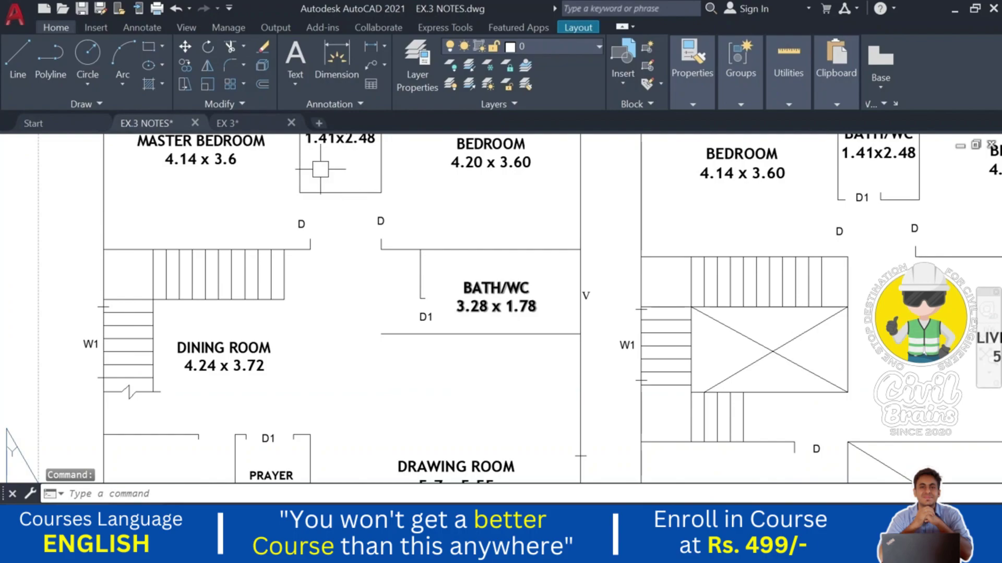
# - In EX 3, offset the wall line 1.78 downward for the Bath/WC depth
pyautogui.click(228, 123)
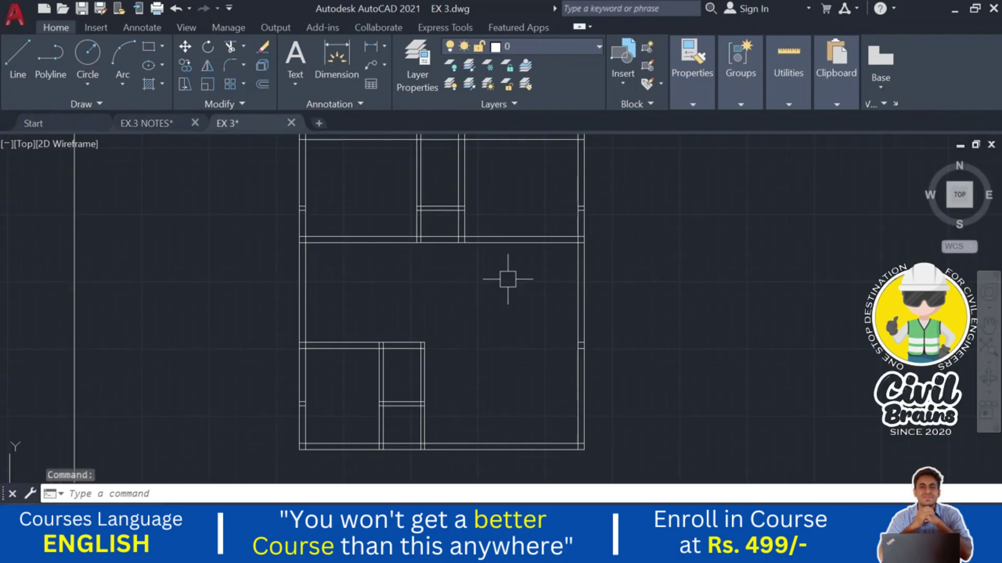
pyautogui.write('o')
pyautogui.press('Return')
pyautogui.write('1.')
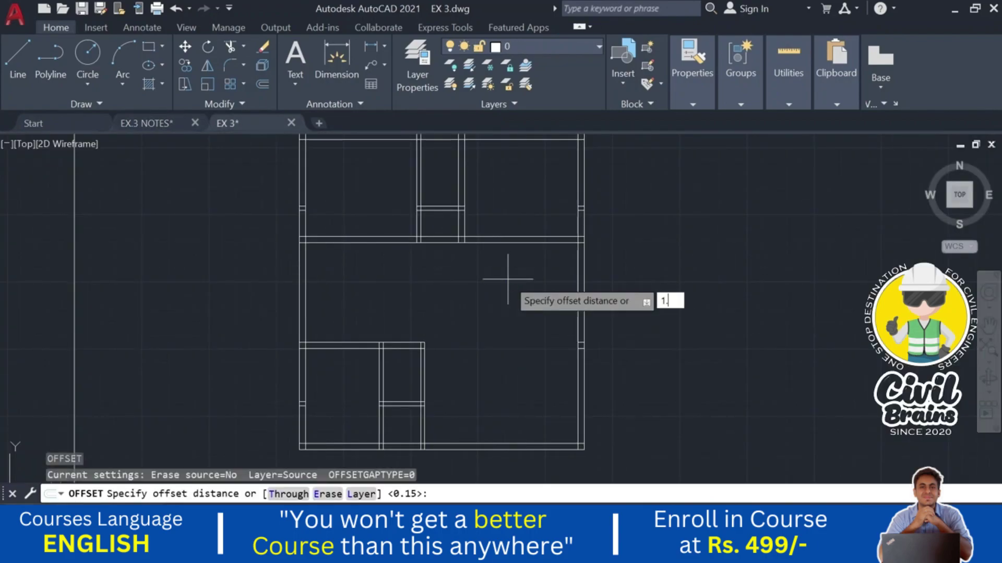
pyautogui.write('78')
pyautogui.press('Return')
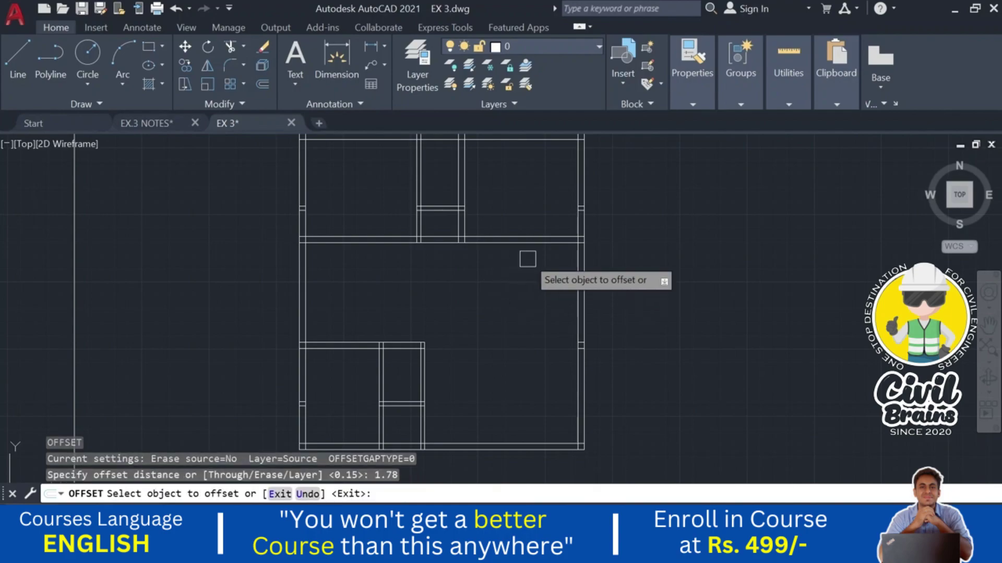
pyautogui.click(519, 241)
pyautogui.click(524, 335)
pyautogui.press('Escape')
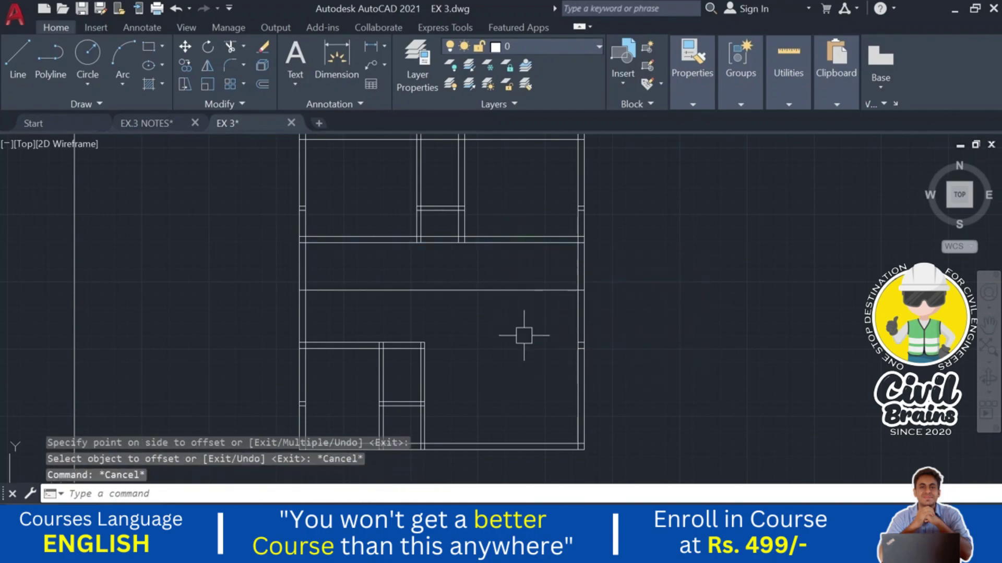
# - Offset that new line 0.15 further down for the wall thickness
pyautogui.press('Return')
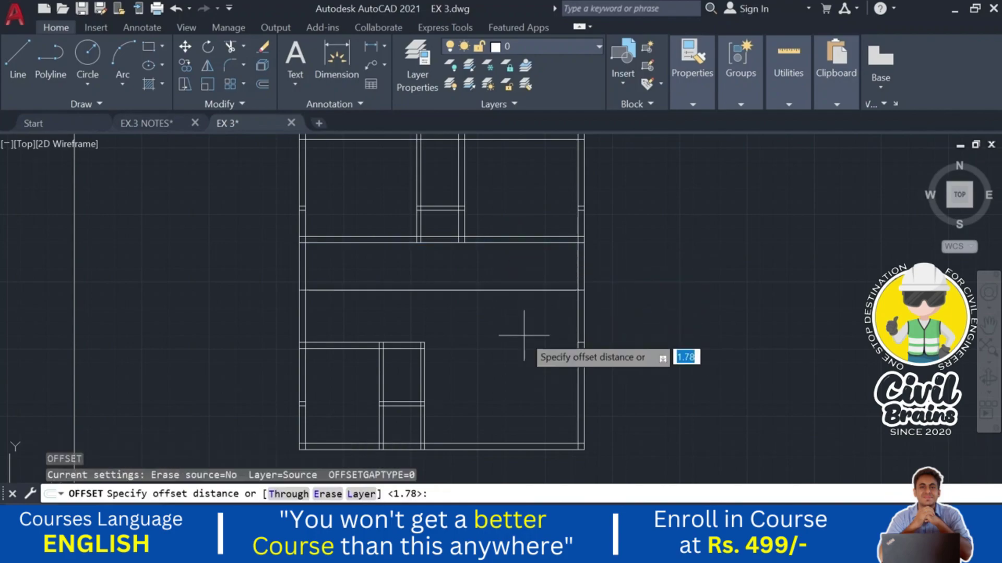
pyautogui.write('.15')
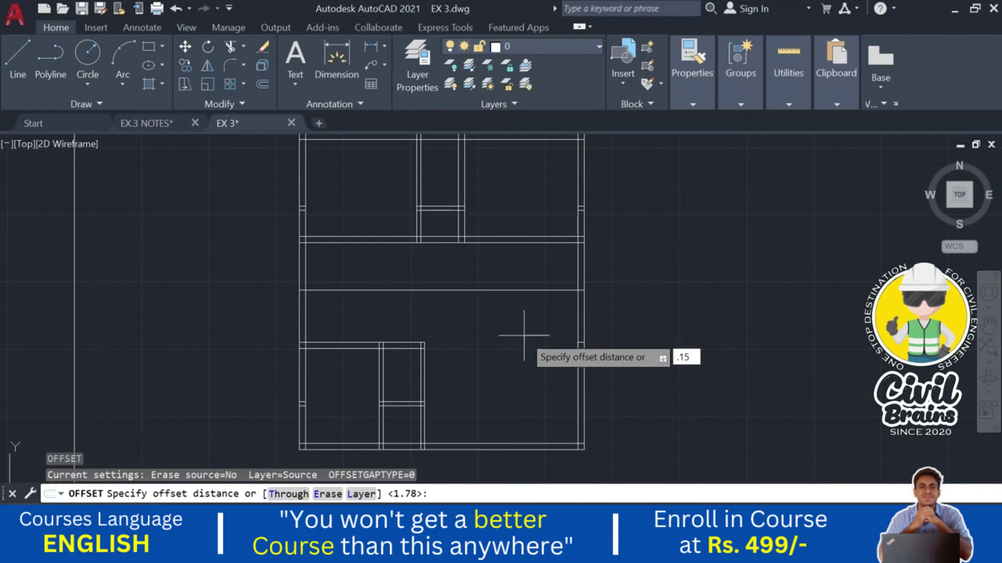
pyautogui.press('Return')
pyautogui.click(512, 290)
pyautogui.click(509, 365)
pyautogui.press('Escape')
pyautogui.press('Escape')
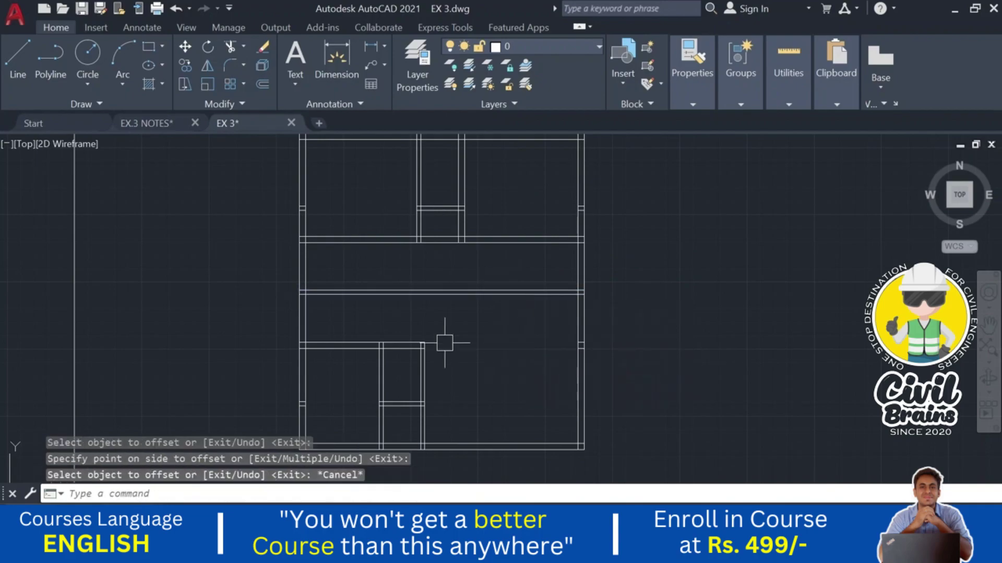
# - After checking the reference, offset the right outer wall 3.28 inward
pyautogui.click(162, 125)
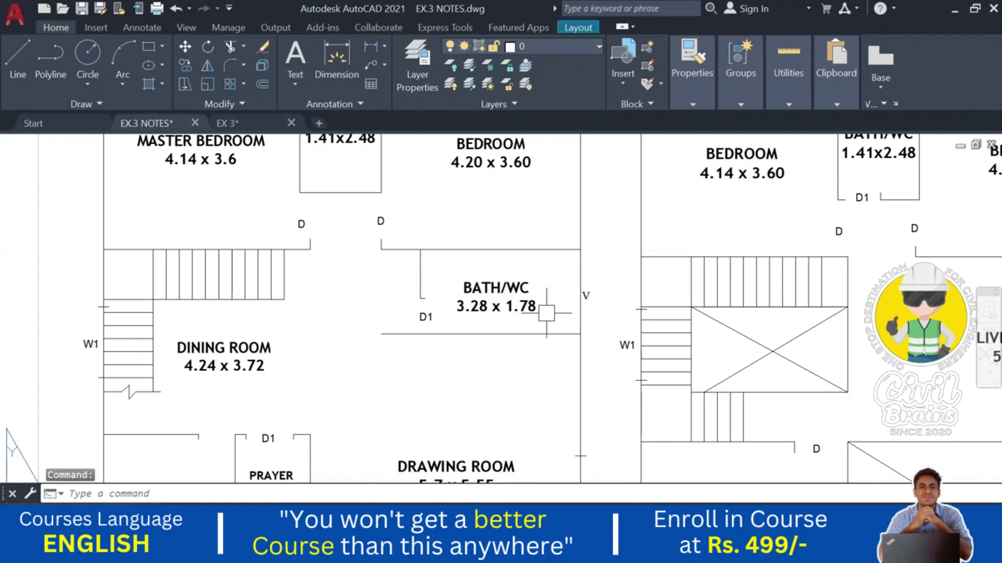
pyautogui.hotkey('ctrl', 'Tab')
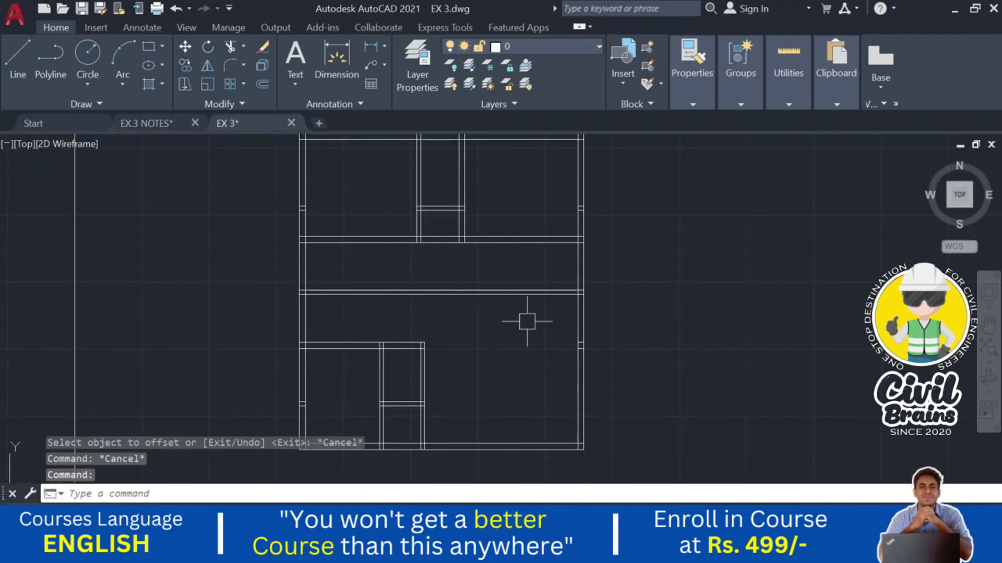
pyautogui.write('o')
pyautogui.press('Return')
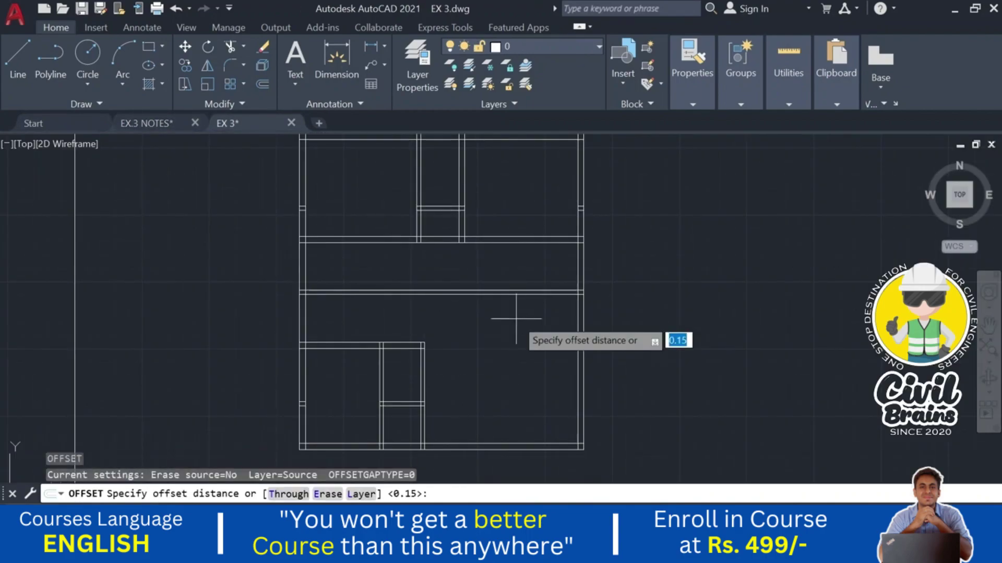
pyautogui.write('3.28')
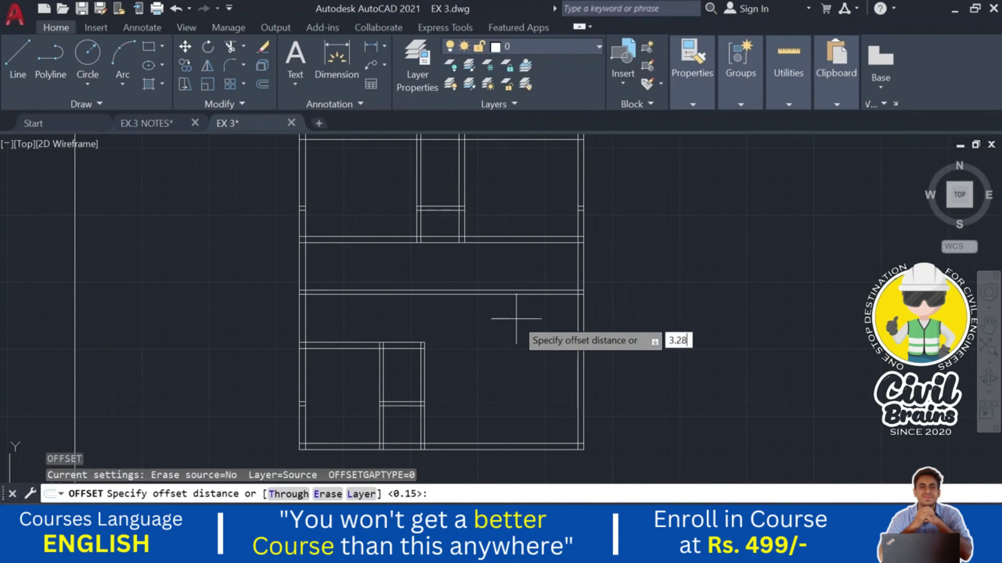
pyautogui.press('Return')
pyautogui.scroll(2, 553, 268)
pyautogui.click(588, 268)
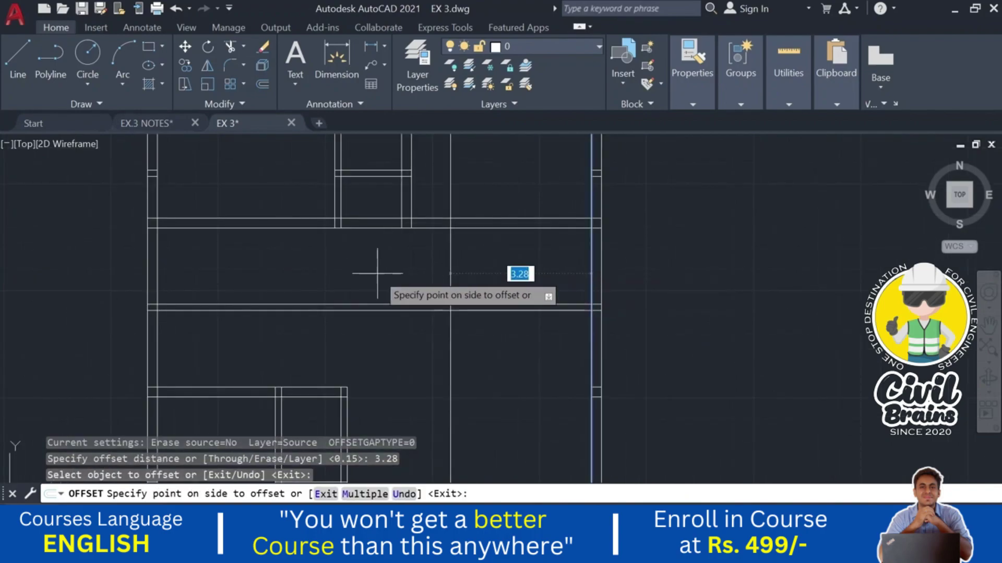
pyautogui.click(377, 272)
pyautogui.press('Escape')
# - Offset the new vertical line 0.15 to the left to complete the side wall
pyautogui.write('o')
pyautogui.press('Return')
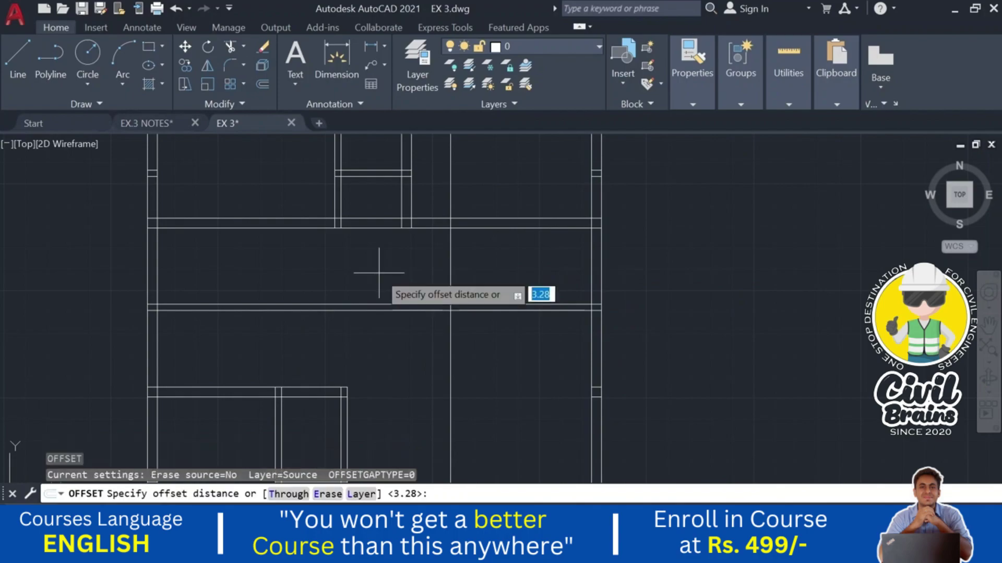
pyautogui.write('.15')
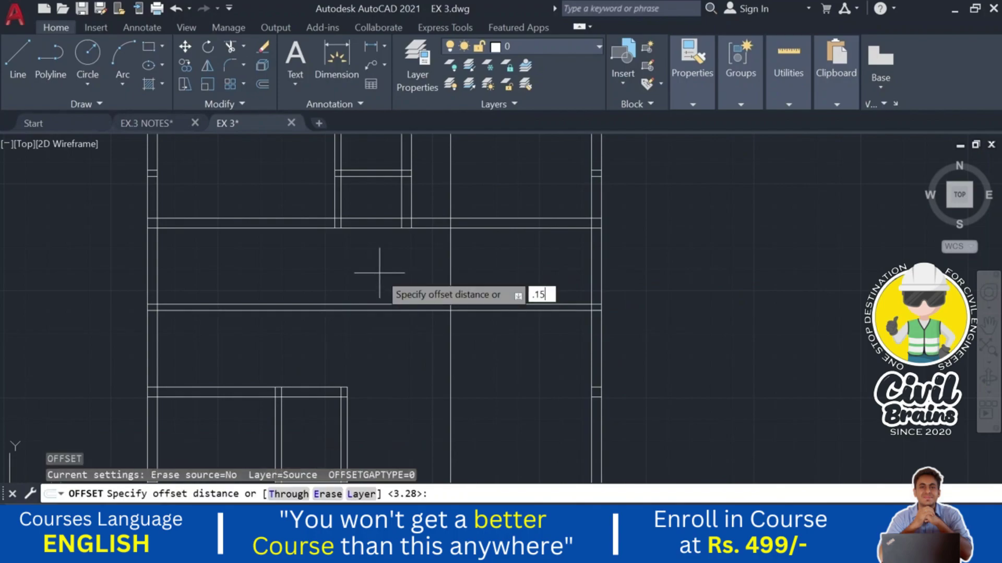
pyautogui.press('Return')
pyautogui.click(449, 268)
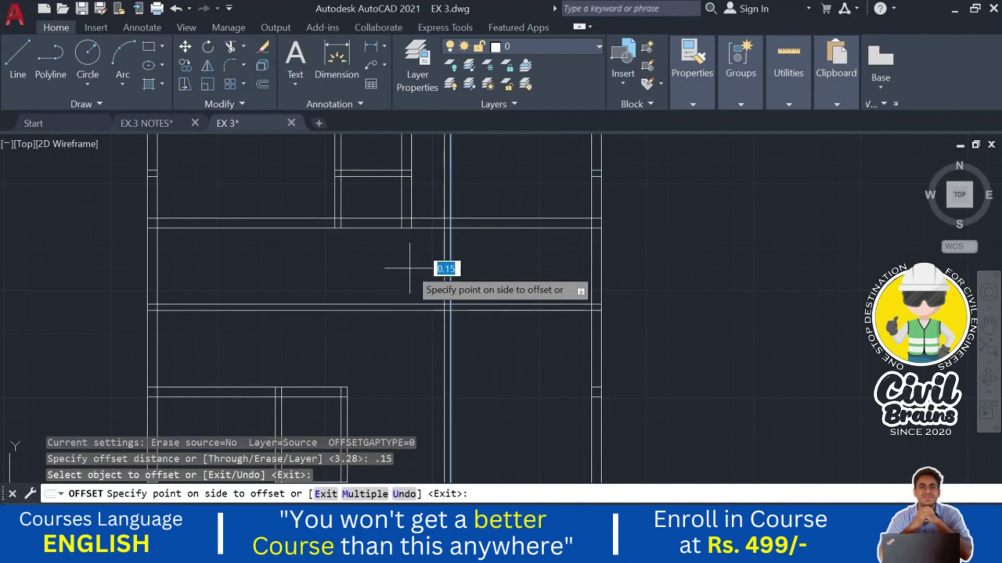
pyautogui.click(401, 269)
pyautogui.press('Escape')
# - Trim the excess wall lines with three fences so the Bath/WC walls join cleanly
pyautogui.write('tr')
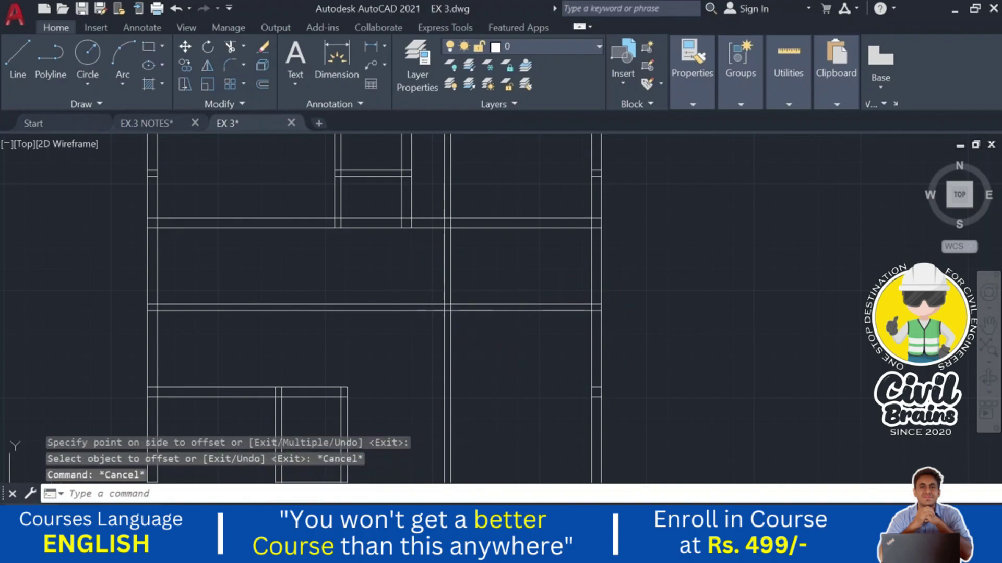
pyautogui.press('Return')
pyautogui.click(389, 339)
pyautogui.click(458, 354)
pyautogui.press('Return')
pyautogui.click(381, 286)
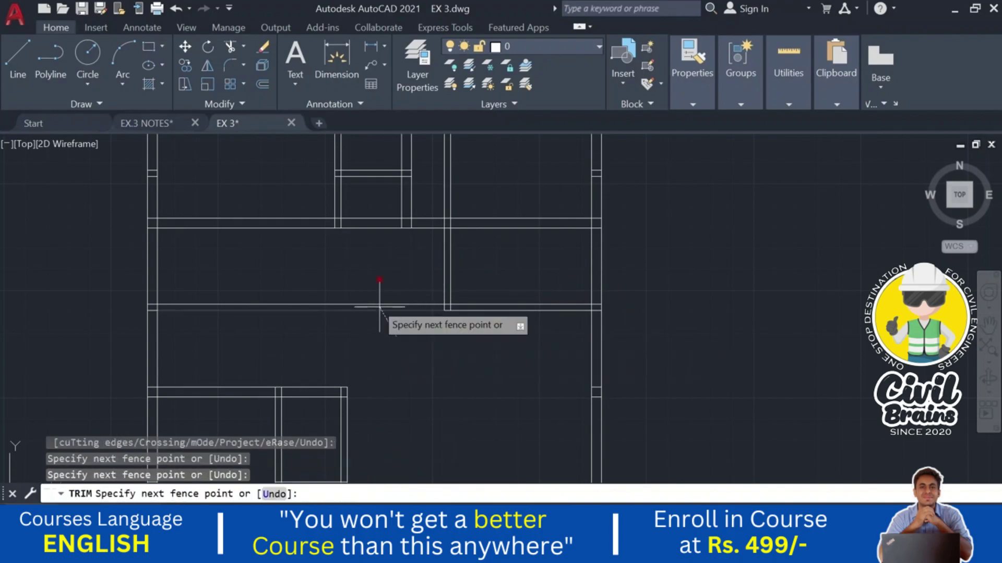
pyautogui.click(454, 206)
pyautogui.press('Return')
pyautogui.click(454, 207)
pyautogui.click(449, 195)
pyautogui.press('Return')
pyautogui.moveTo(481, 183); pyautogui.dragTo(485, 239, button='middle')
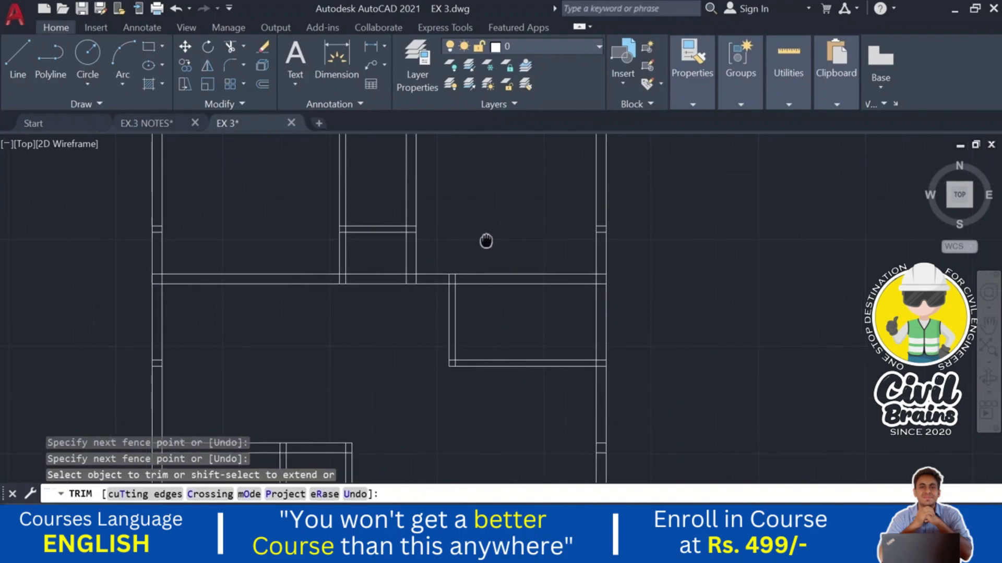
pyautogui.press('Escape')
pyautogui.press('Escape')
pyautogui.scroll(-3, 487, 250)
pyautogui.scroll(2, 449, 334)
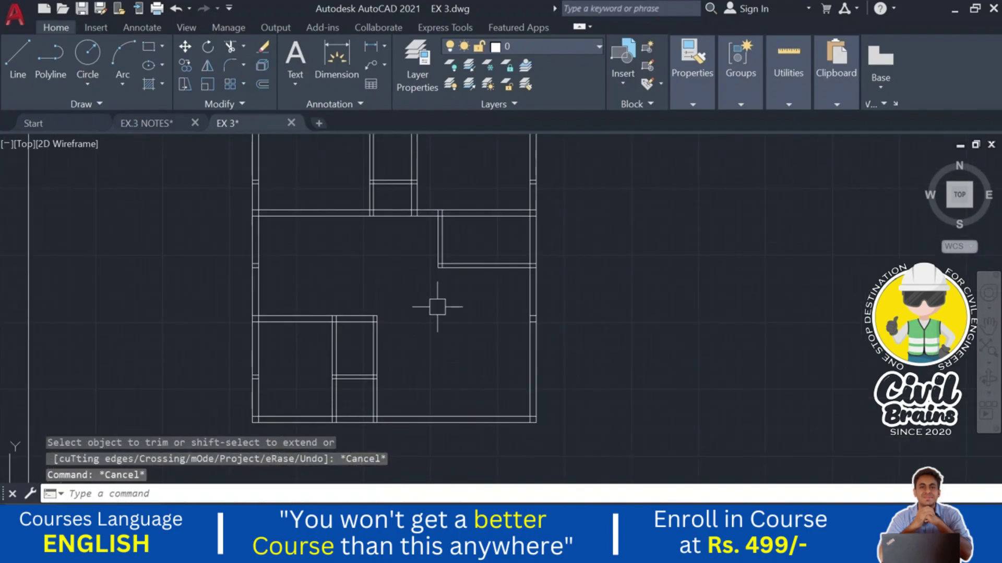
pyautogui.scroll(-1, 456, 347)
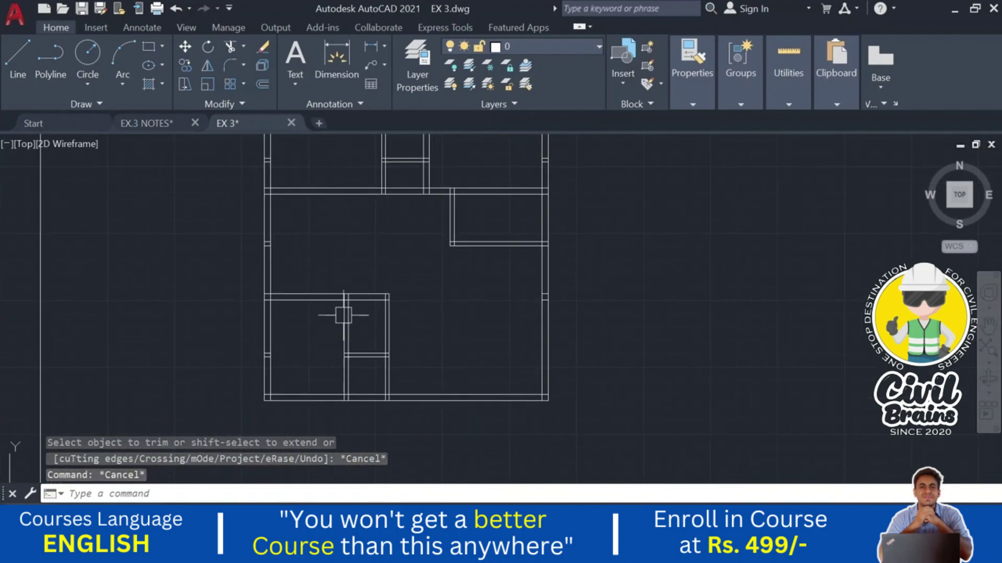
pyautogui.scroll(1, 320, 378)
pyautogui.moveTo(326, 297); pyautogui.dragTo(333, 365, button='middle')
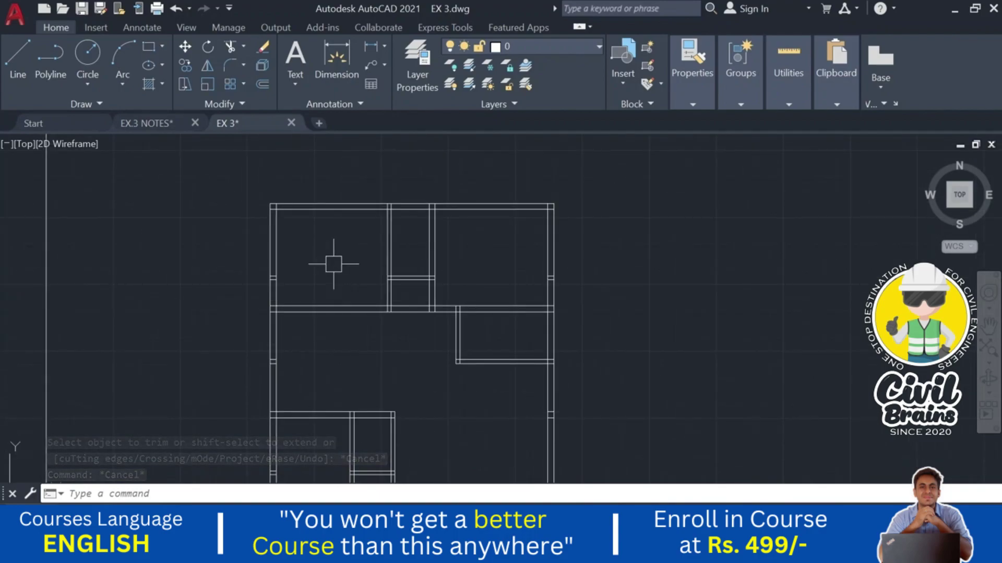
pyautogui.moveTo(453, 280); pyautogui.dragTo(449, 216, button='middle')
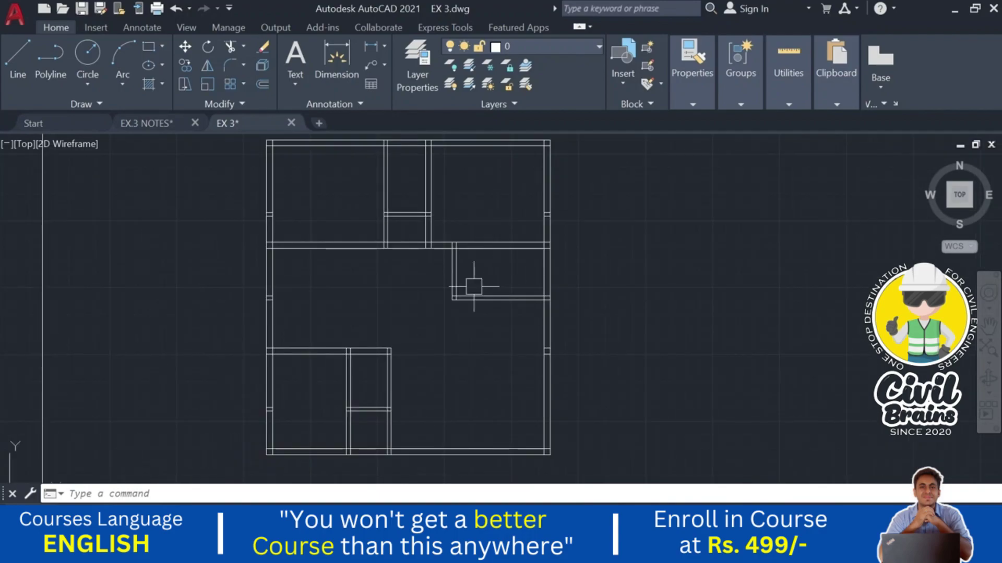
pyautogui.moveTo(450, 344); pyautogui.dragTo(453, 358, button='middle')
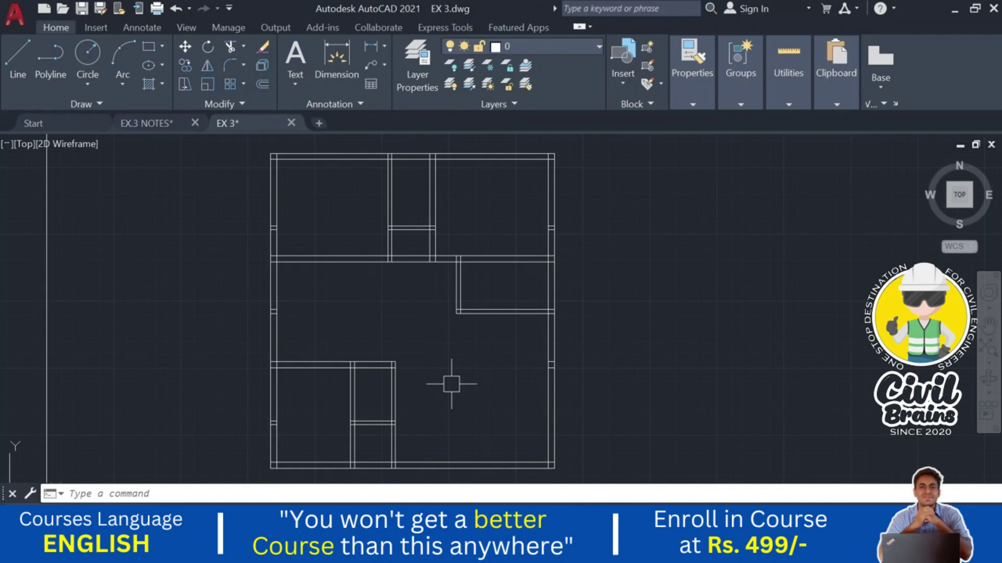
# - Return to the EX.3 NOTES reference plan showing the bath/WC and dining room
pyautogui.press('Escape')
pyautogui.press('Escape')
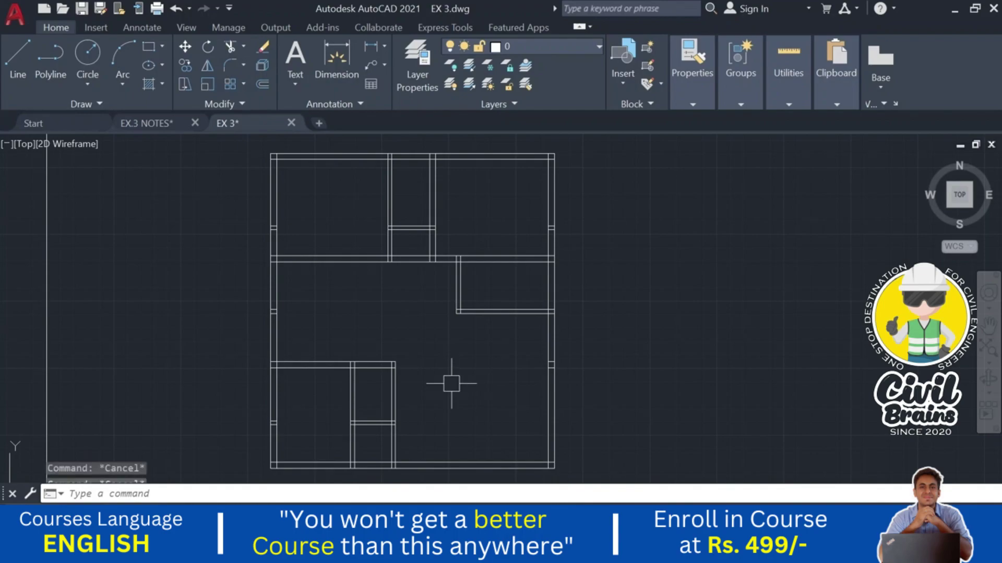
pyautogui.click(159, 124)
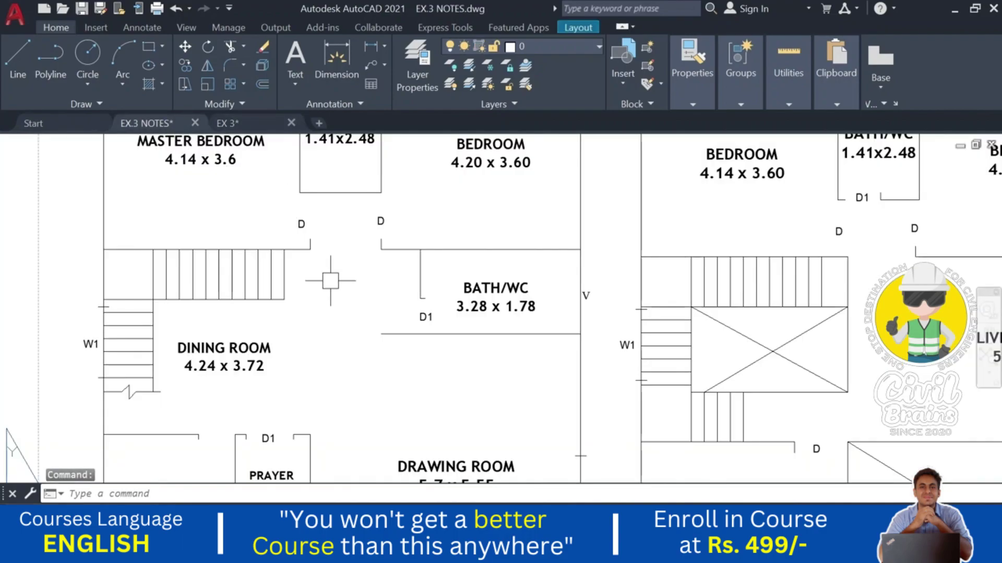
pyautogui.scroll(-3, 330, 279)
pyautogui.scroll(3, 406, 270)
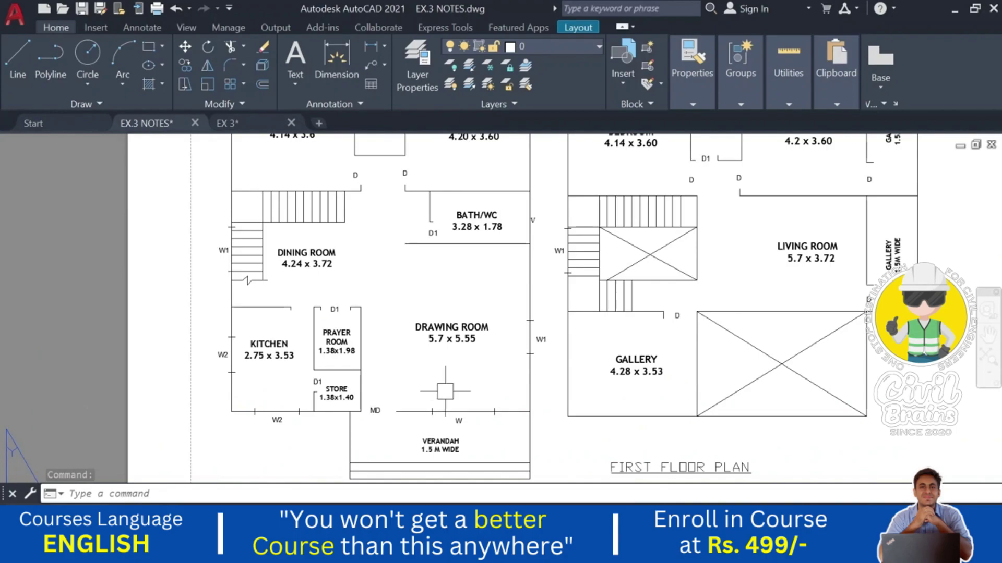
pyautogui.moveTo(398, 273); pyautogui.dragTo(398, 313, button='middle')
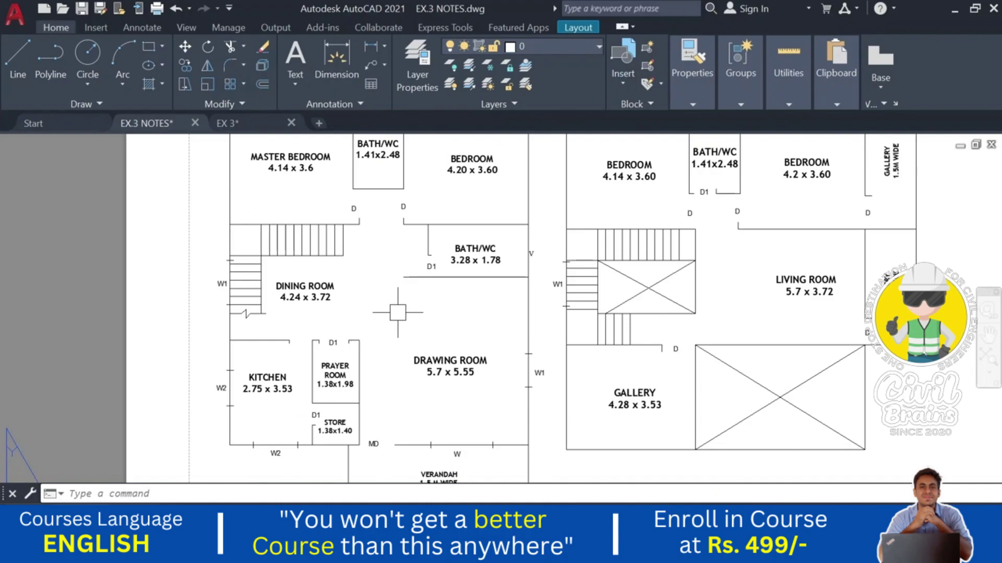
pyautogui.scroll(-4, 397, 312)
pyautogui.scroll(3, 399, 300)
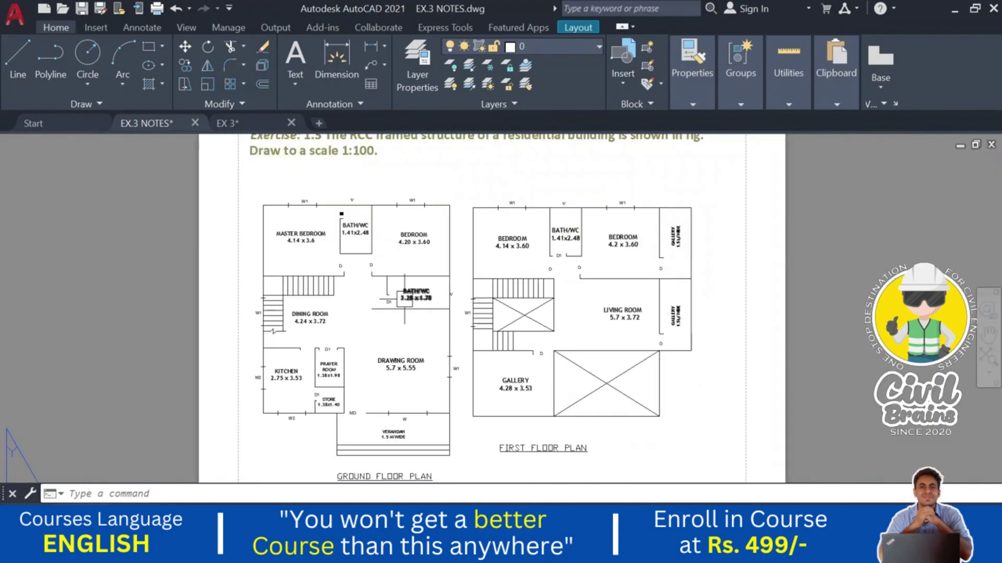
pyautogui.moveTo(315, 299); pyautogui.dragTo(298, 296, button='middle')
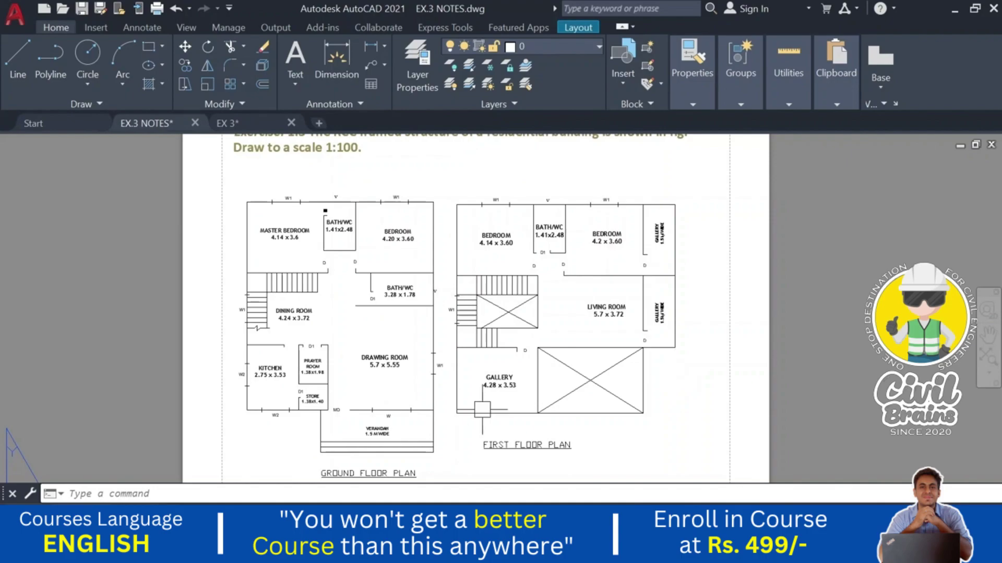
pyautogui.scroll(2, 414, 347)
pyautogui.scroll(-4, 509, 361)
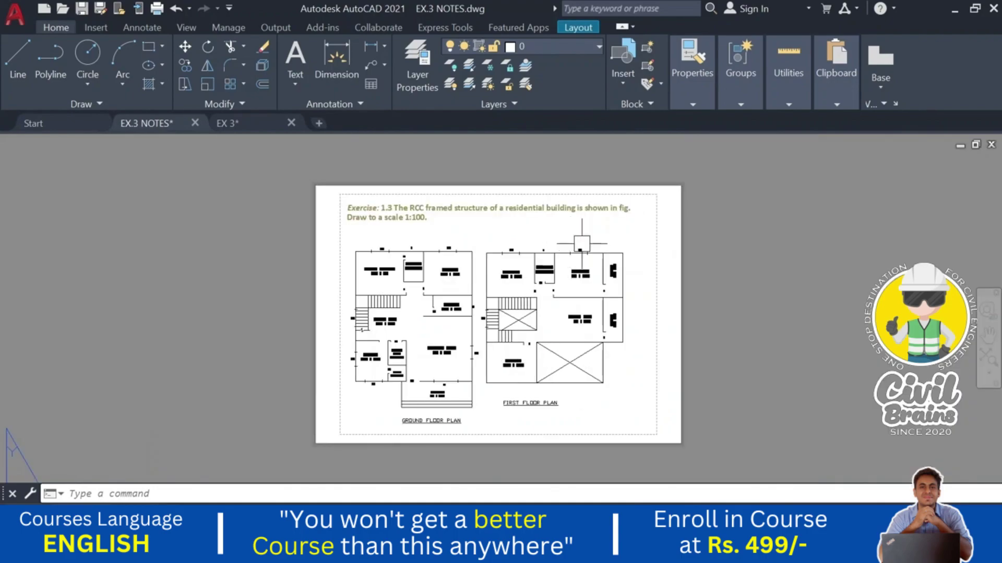
pyautogui.scroll(4, 407, 399)
pyautogui.moveTo(407, 399); pyautogui.dragTo(388, 476, button='middle')
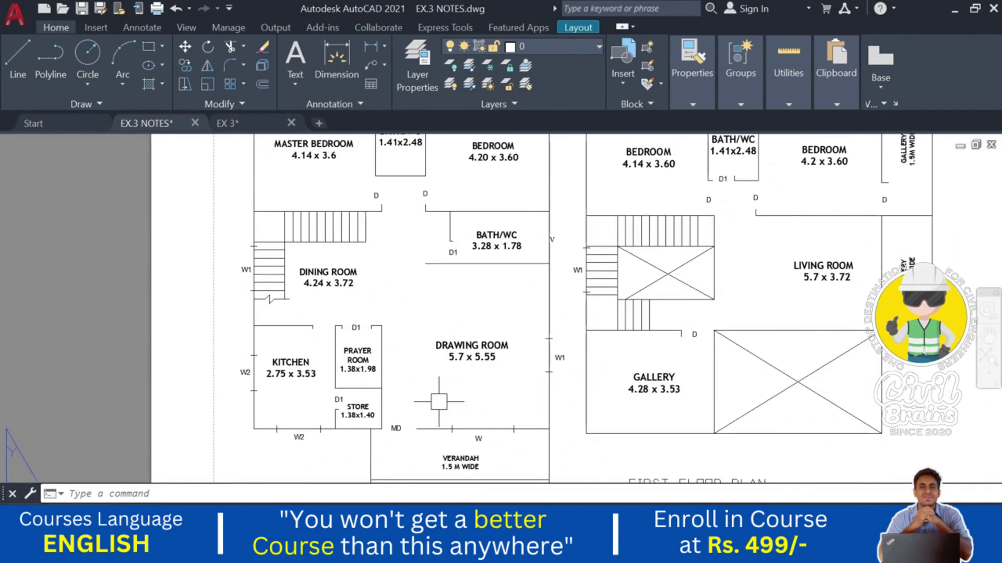
pyautogui.moveTo(416, 295)
pyautogui.mouseDown(button='middle')
pyautogui.moveTo(415, 316)
pyautogui.moveTo(403, 291)
pyautogui.mouseUp(button='middle')
pyautogui.scroll(-3, 415, 316)
pyautogui.scroll(3, 415, 316)
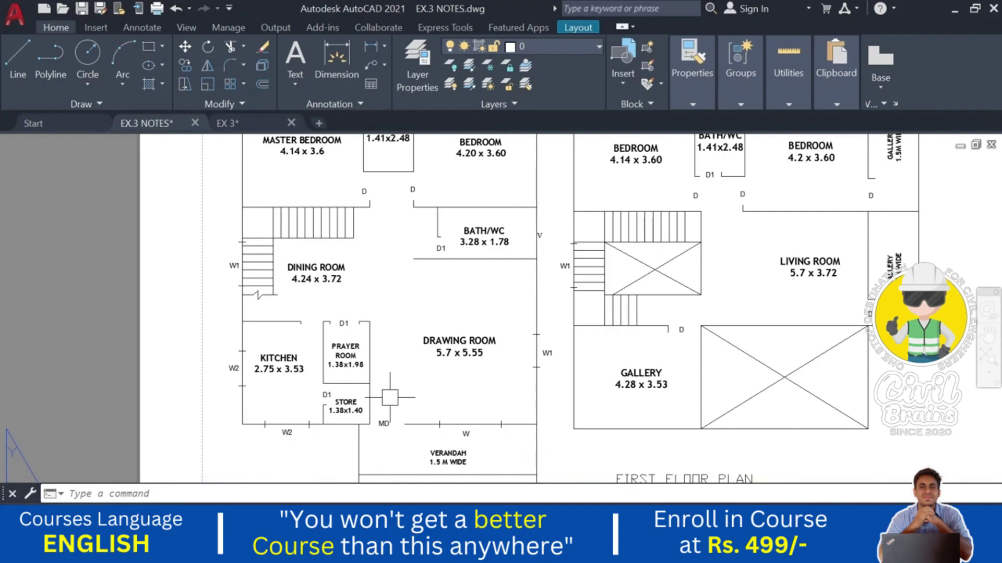
pyautogui.moveTo(389, 398)
pyautogui.mouseDown(button='middle')
pyautogui.moveTo(373, 360)
pyautogui.moveTo(376, 459)
pyautogui.mouseUp(button='middle')
pyautogui.scroll(2, 373, 360)
pyautogui.moveTo(391, 336)
pyautogui.mouseDown(button='middle')
pyautogui.moveTo(421, 362)
pyautogui.moveTo(484, 320)
pyautogui.mouseUp(button='middle')
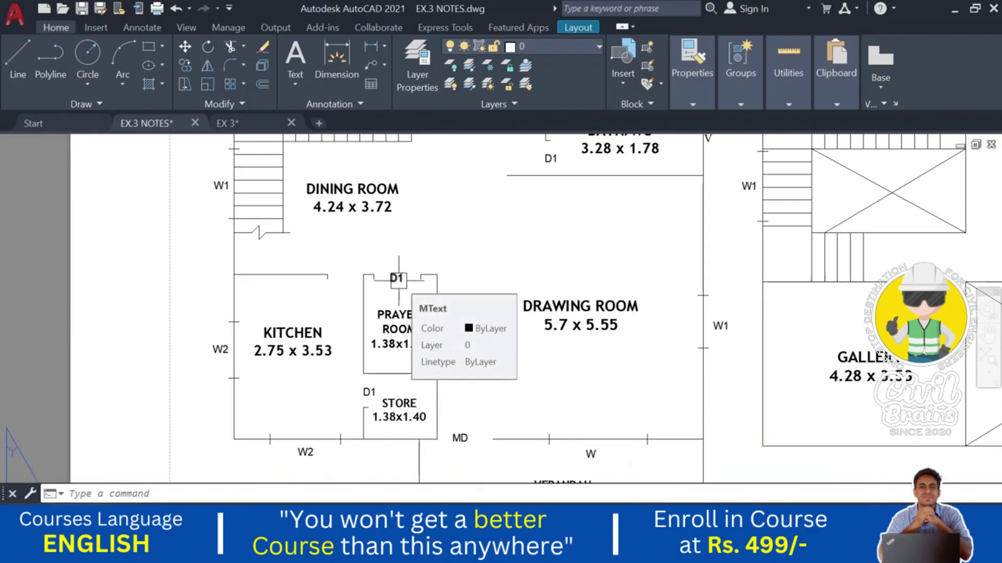
pyautogui.moveTo(481, 253); pyautogui.dragTo(449, 383, button='middle')
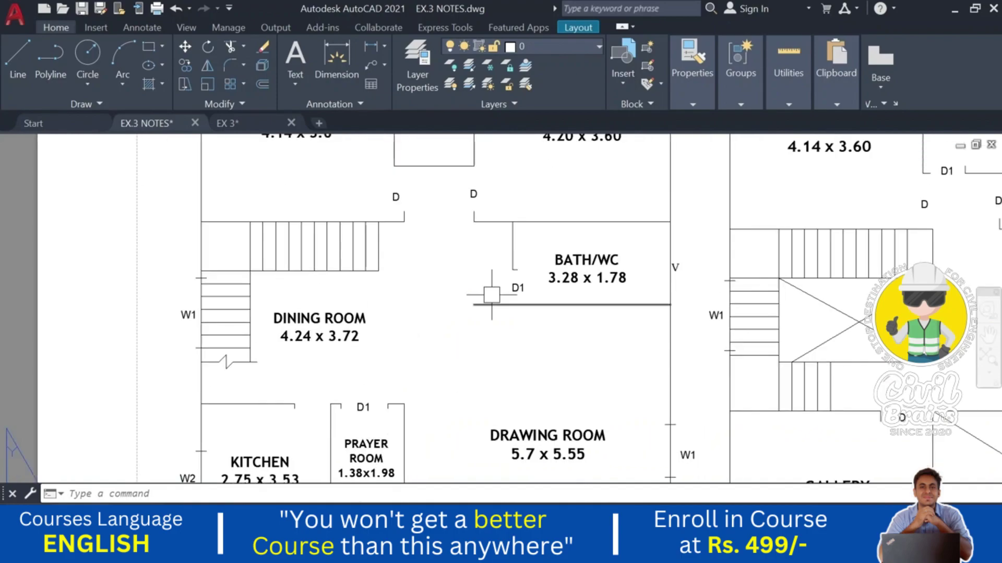
pyautogui.moveTo(495, 288); pyautogui.dragTo(502, 393, button='middle')
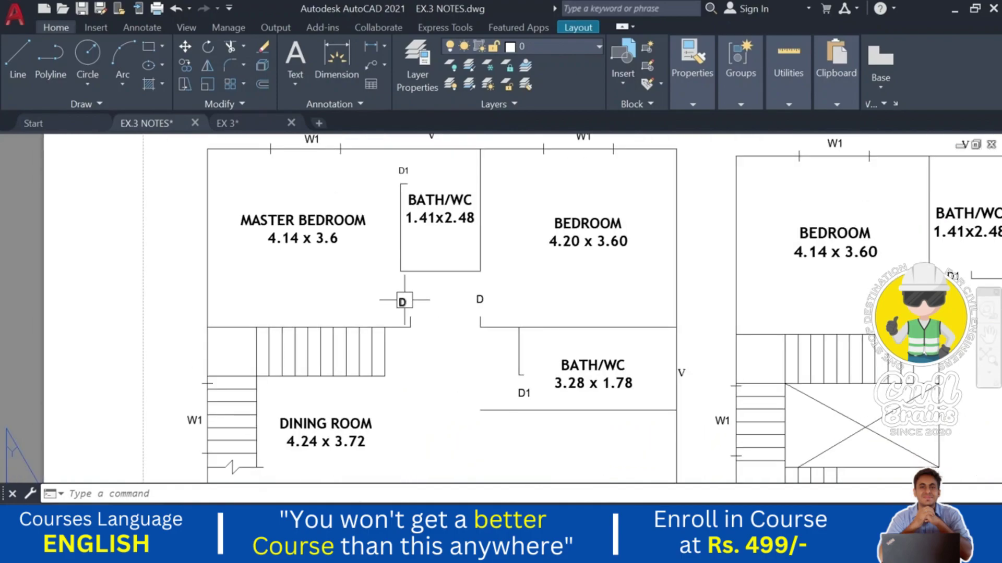
pyautogui.scroll(-3, 496, 286)
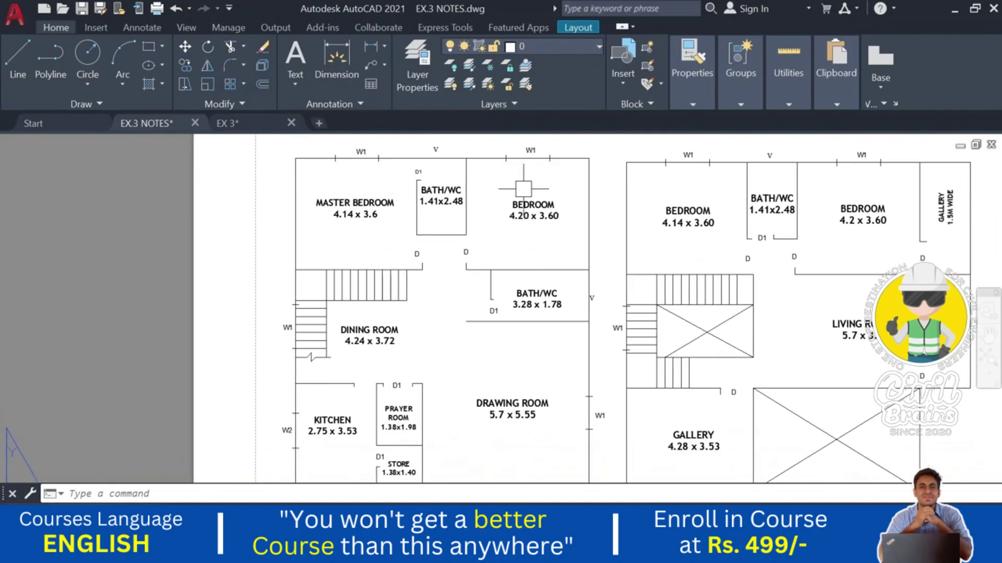
pyautogui.moveTo(497, 410); pyautogui.dragTo(514, 358, button='middle')
pyautogui.scroll(3, 394, 347)
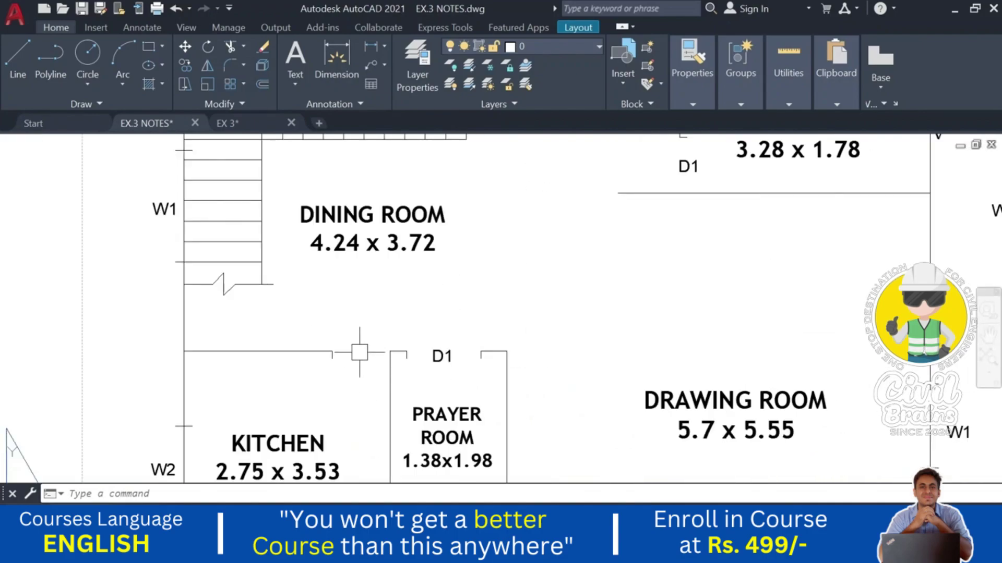
pyautogui.scroll(-2, 347, 372)
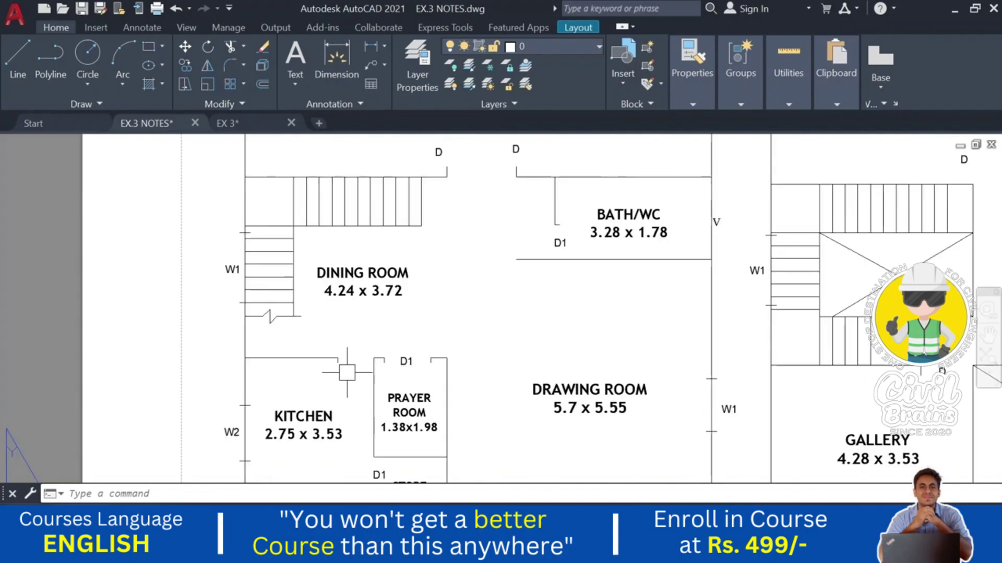
pyautogui.moveTo(347, 372); pyautogui.dragTo(318, 265, button='middle')
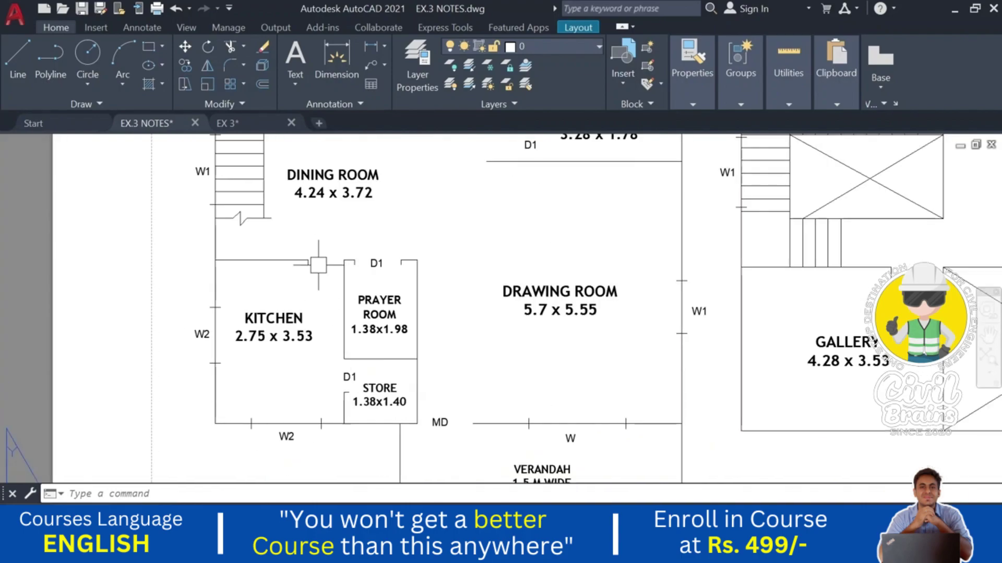
pyautogui.scroll(-3, 441, 297)
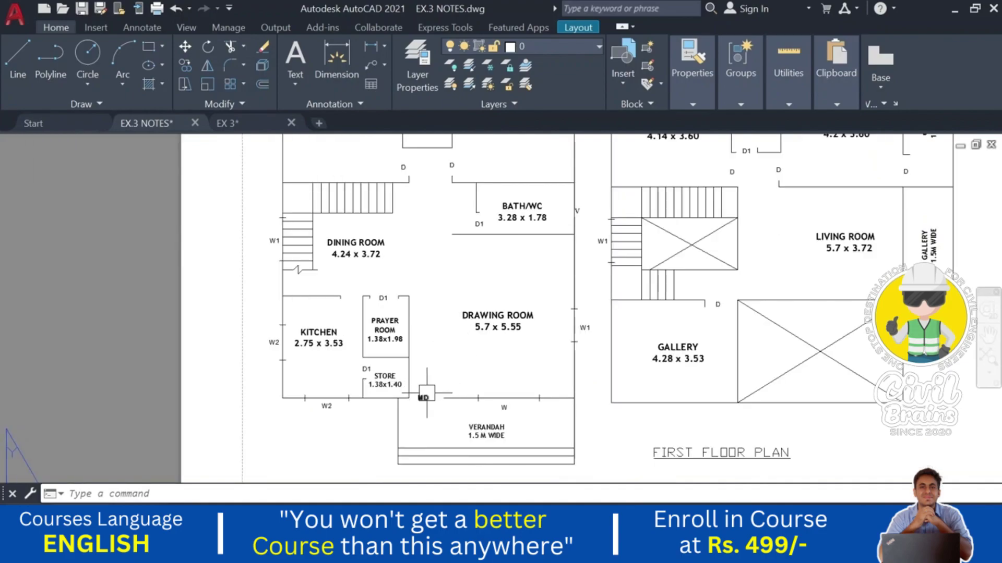
pyautogui.moveTo(426, 351); pyautogui.dragTo(433, 431, button='middle')
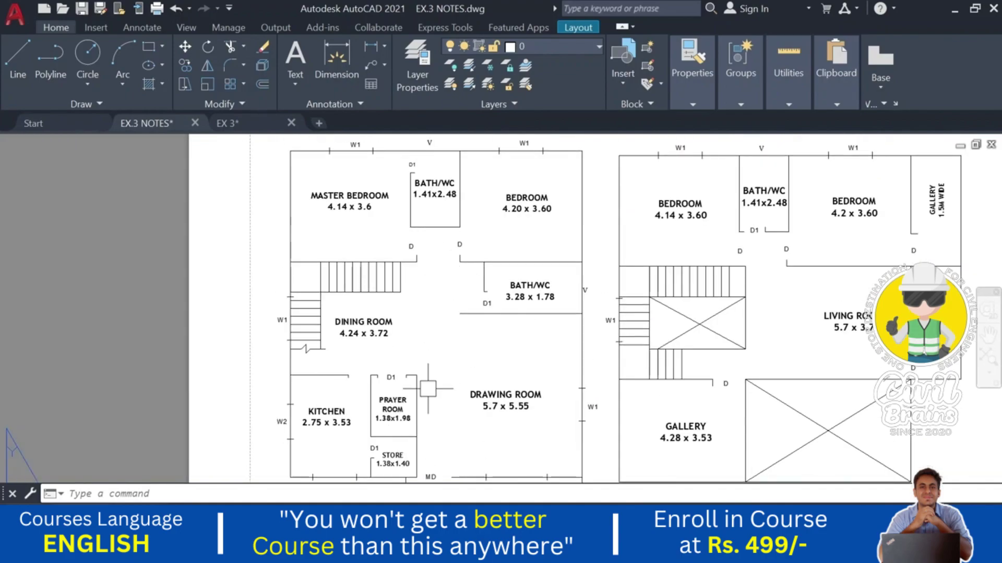
pyautogui.scroll(-2, 423, 313)
pyautogui.scroll(2, 491, 226)
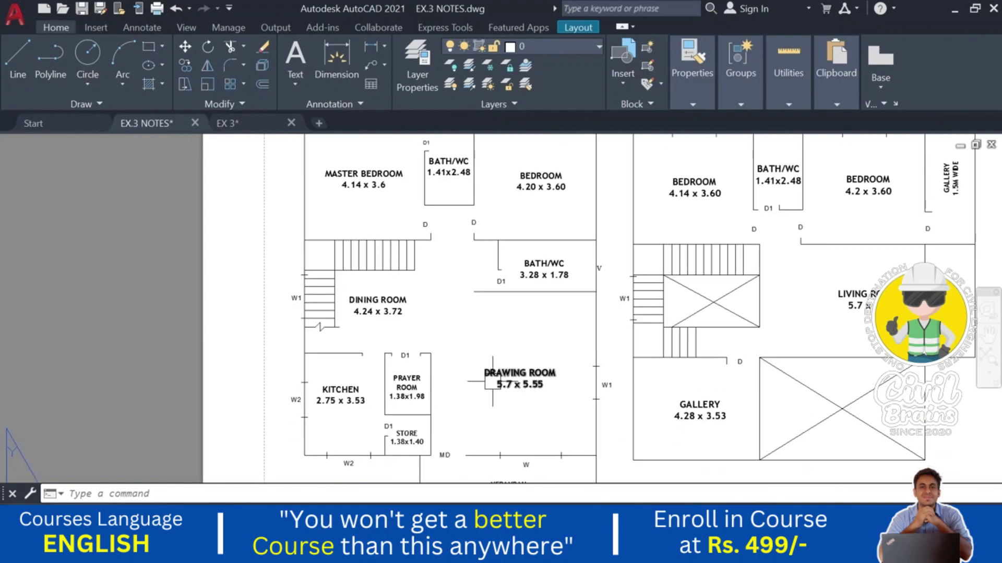
pyautogui.moveTo(466, 350); pyautogui.dragTo(471, 334, button='middle')
pyautogui.moveTo(436, 281); pyautogui.dragTo(433, 284, button='middle')
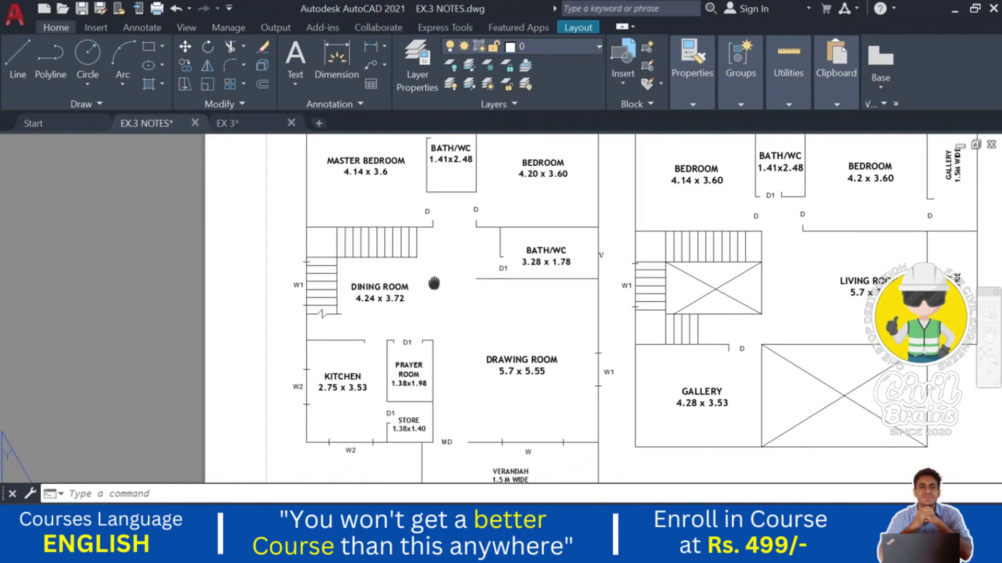
# - Open the Layout2 specifications notes for editing at the end of the last line
pyautogui.moveTo(234, 130)
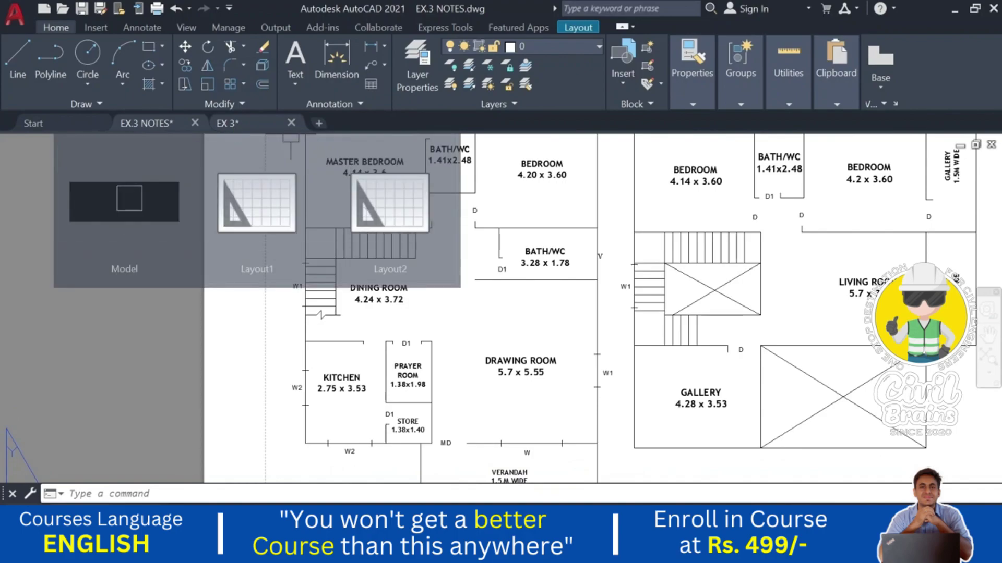
pyautogui.click(390, 209)
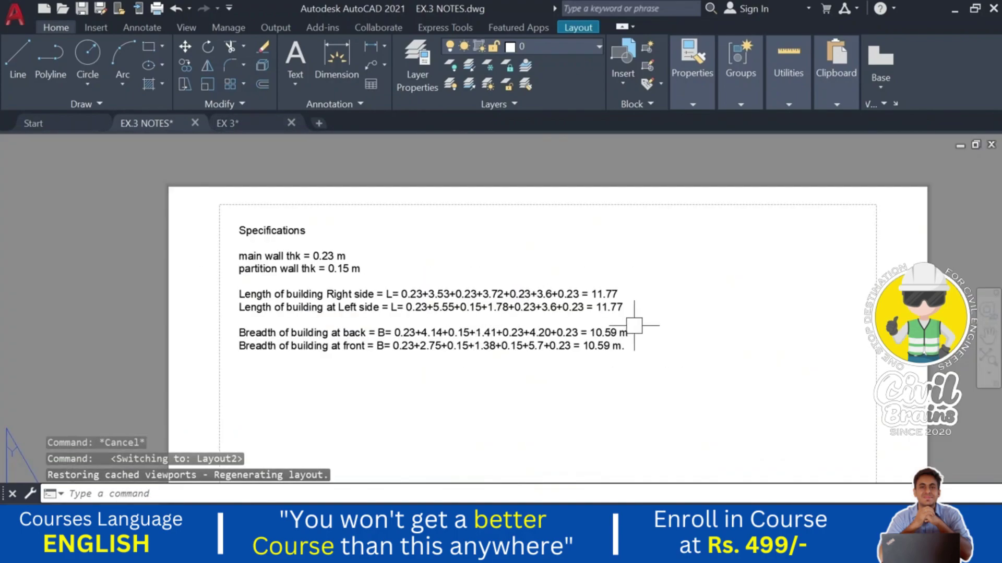
pyautogui.moveTo(634, 326); pyautogui.dragTo(629, 272, button='middle')
pyautogui.doubleClick(629, 272)
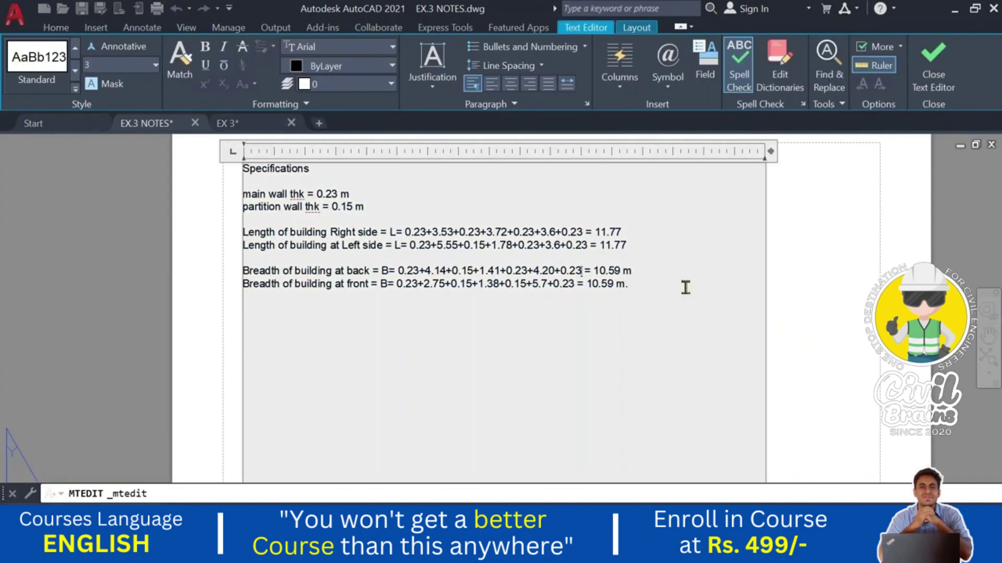
pyautogui.click(650, 287)
# - Add a 'Size of the openings' heading with Main Door (MD) 1.10x2.10 m and D1 lines
pyautogui.press('Return')
pyautogui.press('Return')
pyautogui.write('Size of the ope')
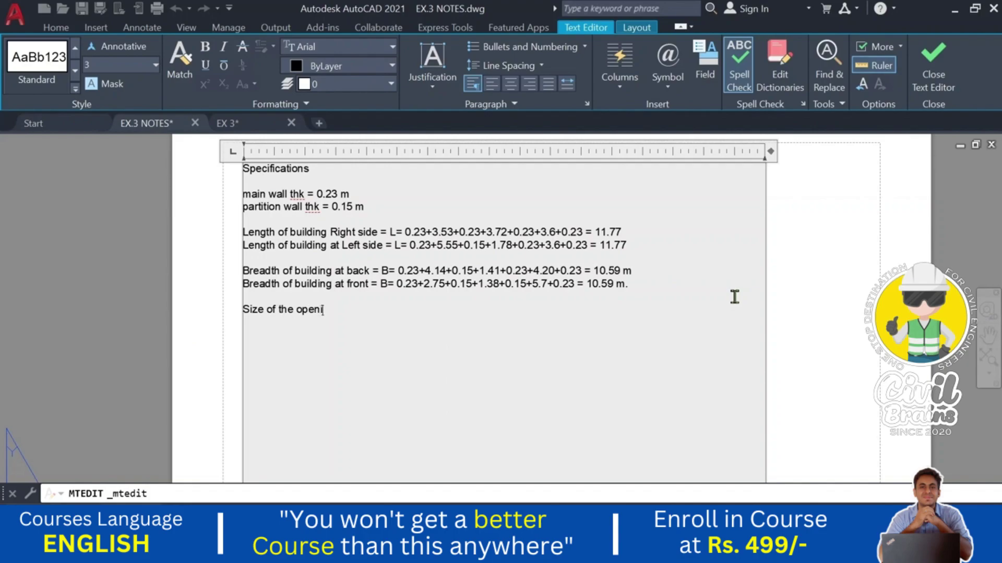
pyautogui.write('nings')
pyautogui.press('Return')
pyautogui.write('Main Door')
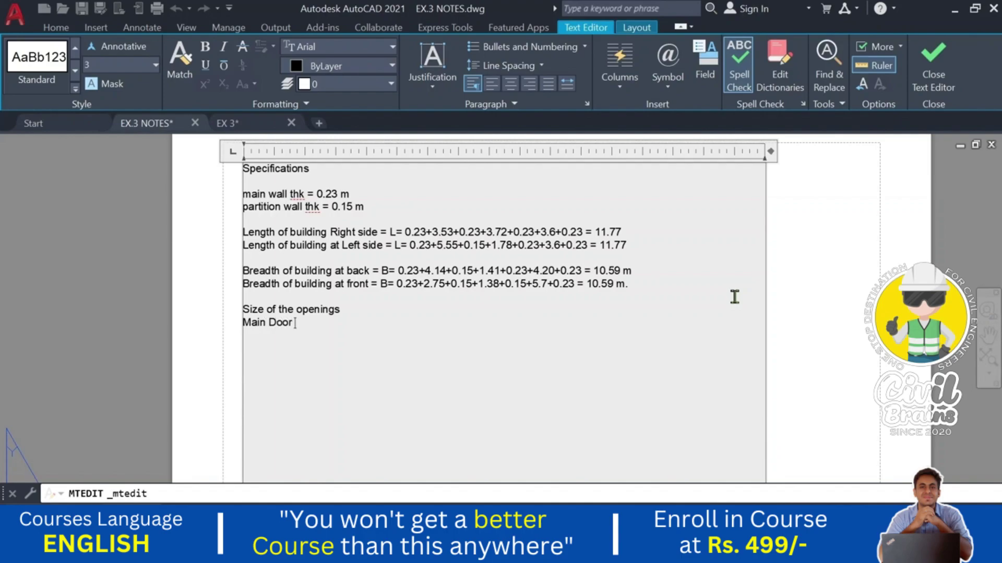
pyautogui.write(' (MD')
pyautogui.write(') : 1.1')
pyautogui.write('0')
pyautogui.write('x2.1')
pyautogui.write('0 ,')
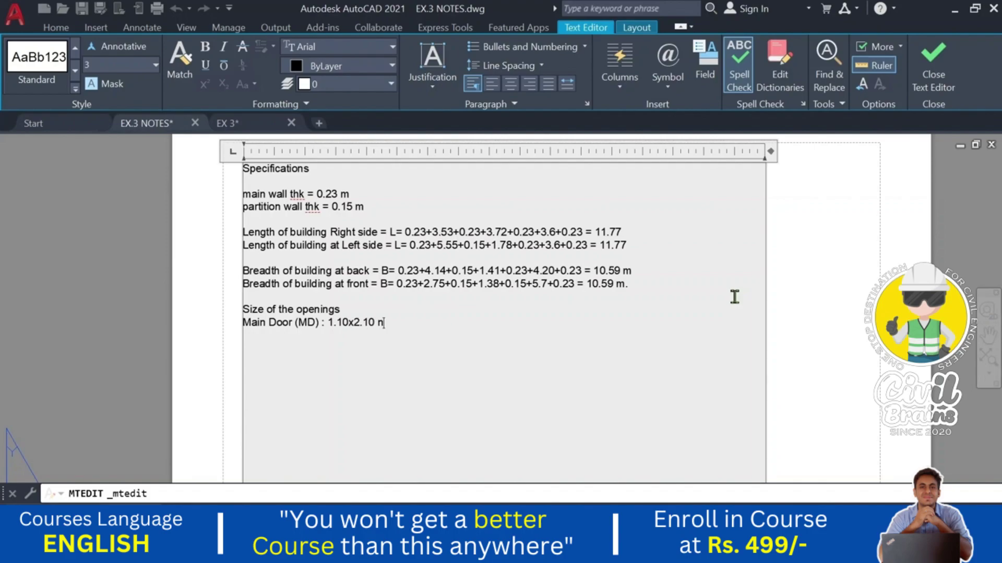
pyautogui.write('m')
pyautogui.press('Return')
pyautogui.write('Door /9d1')
pyautogui.press('BackSpace')
pyautogui.press('BackSpace')
pyautogui.press('BackSpace')
pyautogui.write('D')
pyautogui.write('1')
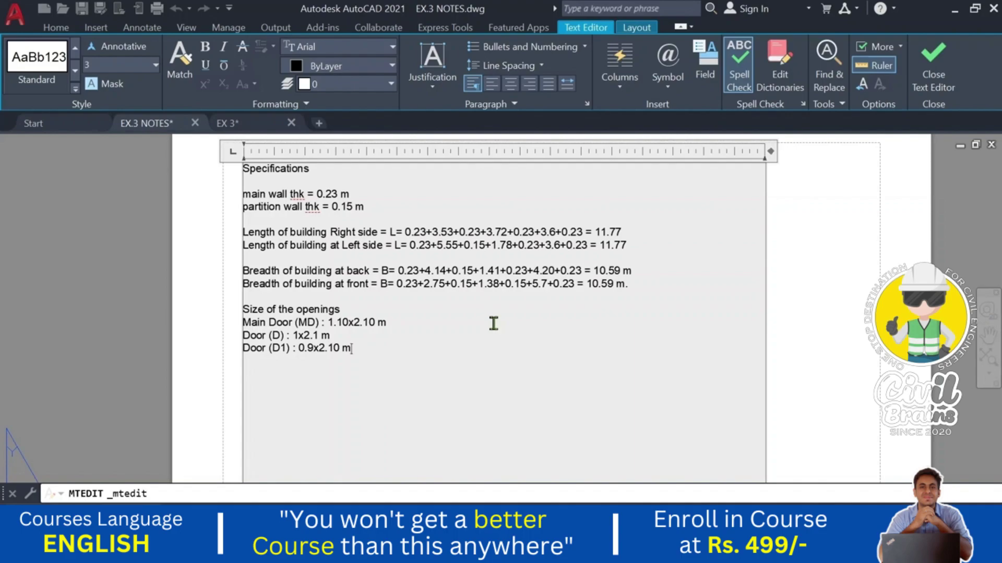
# - Close the text editor and return to the EX 3 drawing
pyautogui.scroll(2, 432, 334)
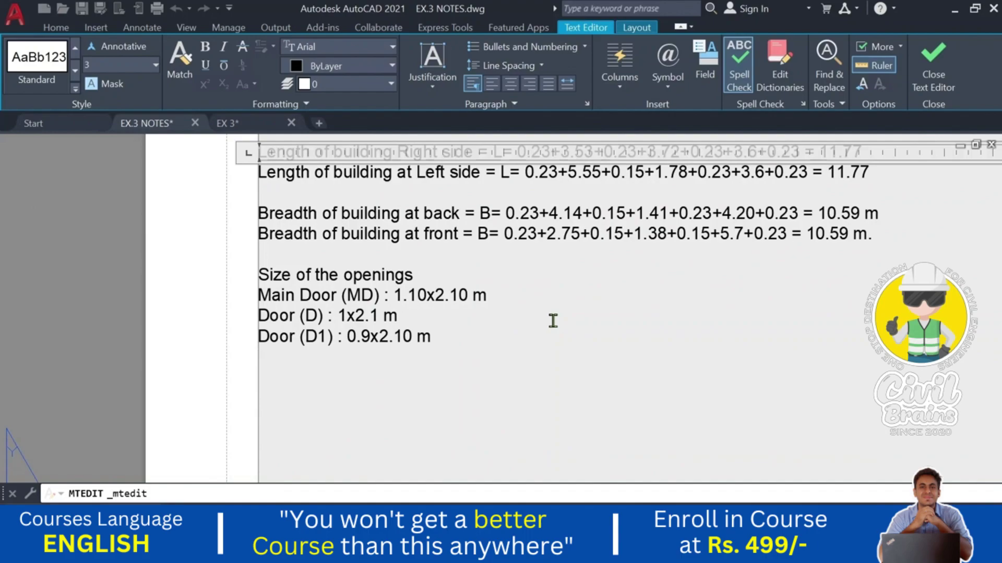
pyautogui.click(215, 320)
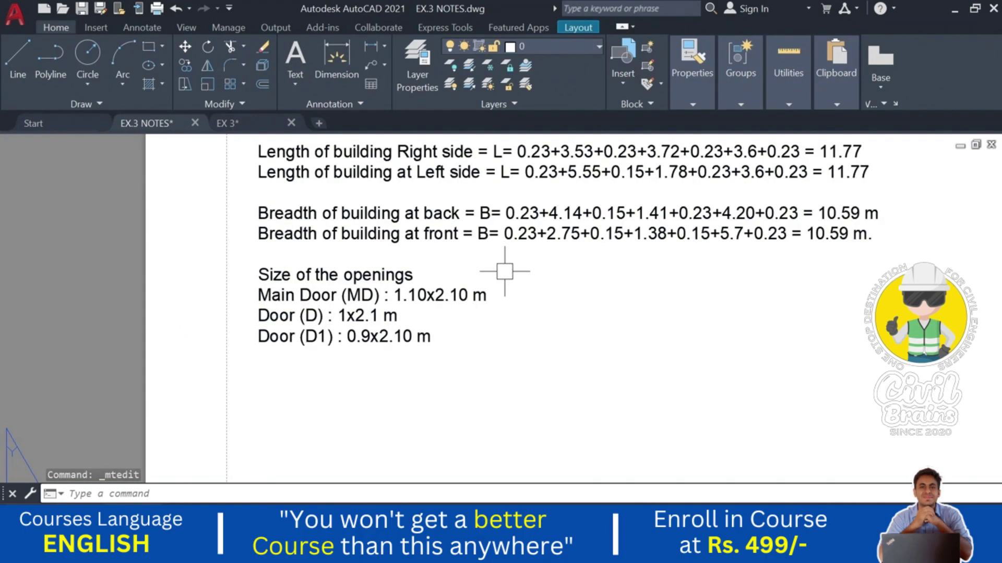
pyautogui.click(239, 125)
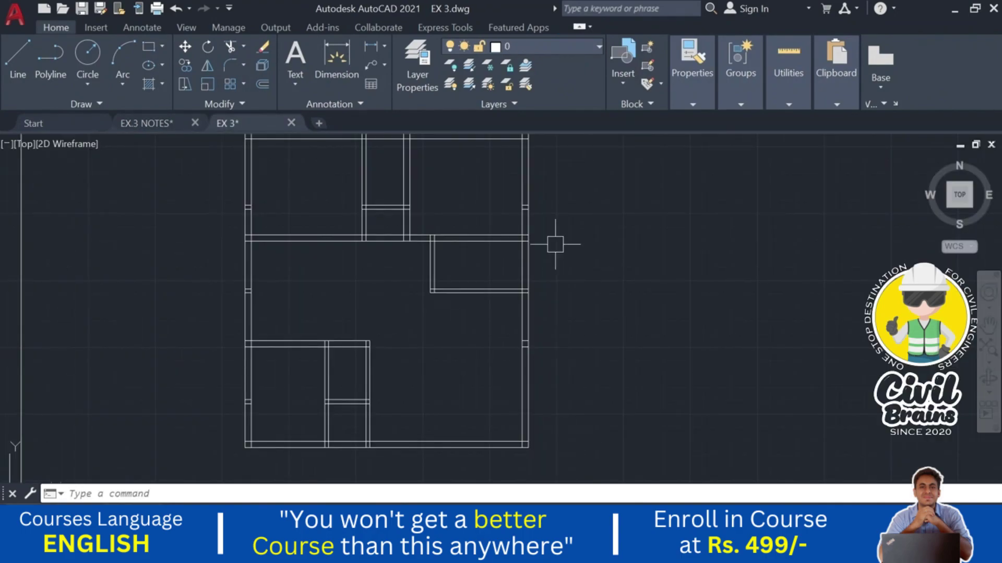
# - Offset the wall line 1 m to the right to mark the main door
pyautogui.moveTo(565, 255); pyautogui.dragTo(611, 266, button='middle')
pyautogui.moveTo(483, 349); pyautogui.dragTo(412, 328, button='middle')
pyautogui.scroll(2, 413, 328)
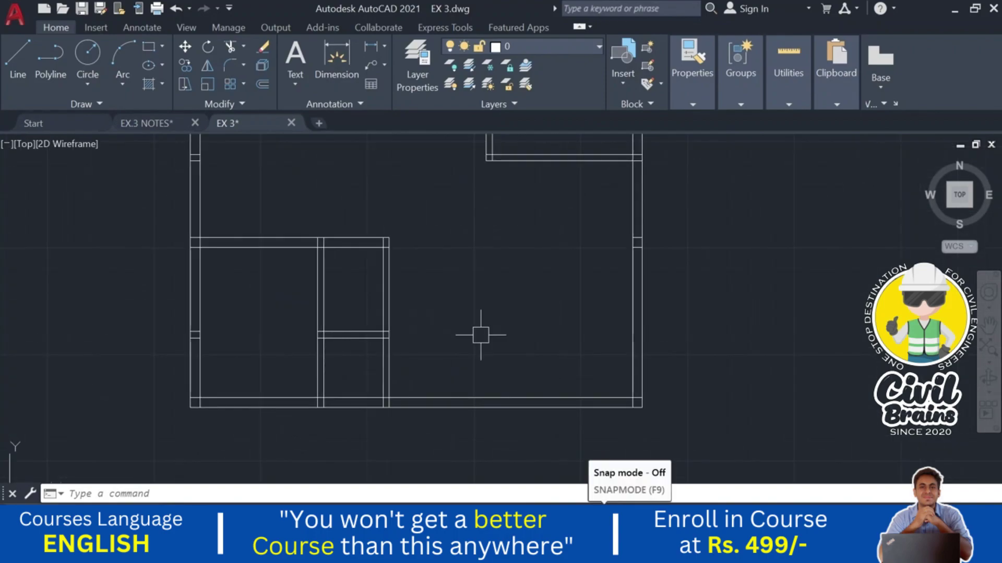
pyautogui.write('O')
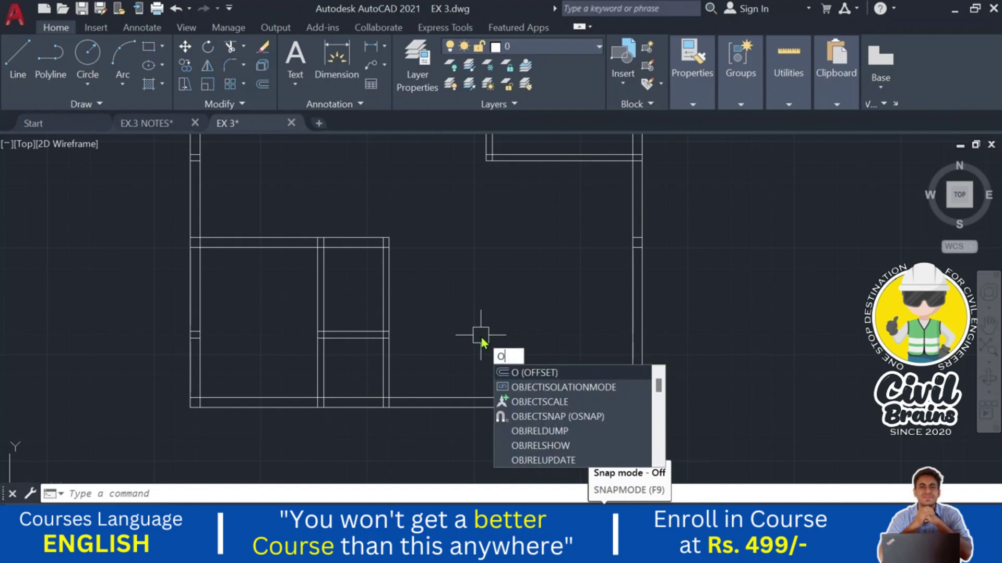
pyautogui.press('Return')
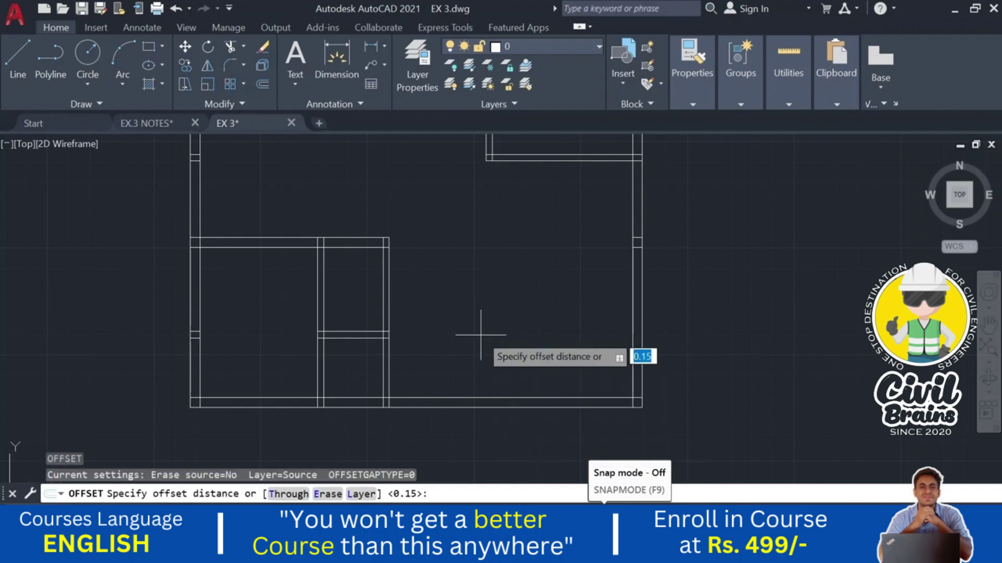
pyautogui.write('1')
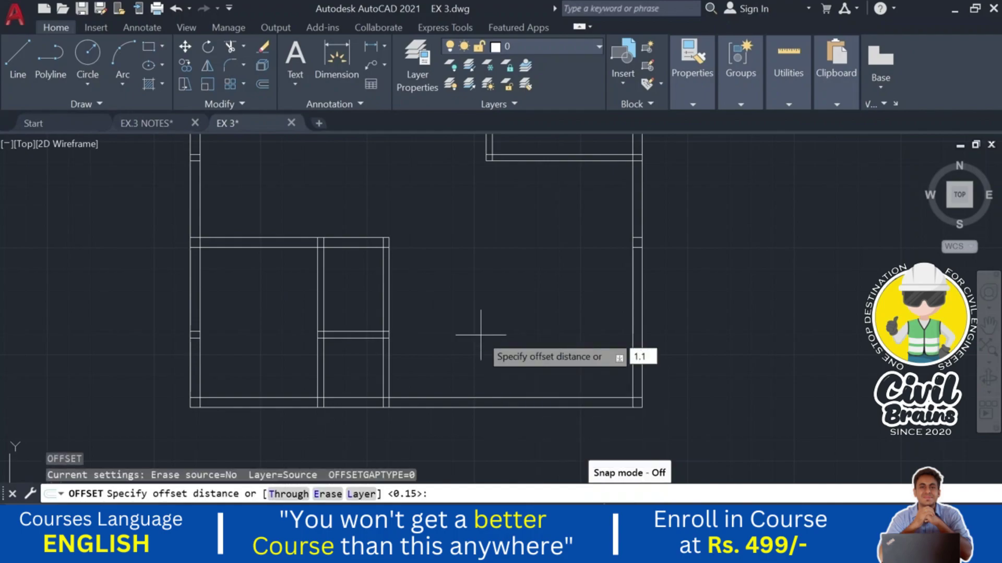
pyautogui.press('Return')
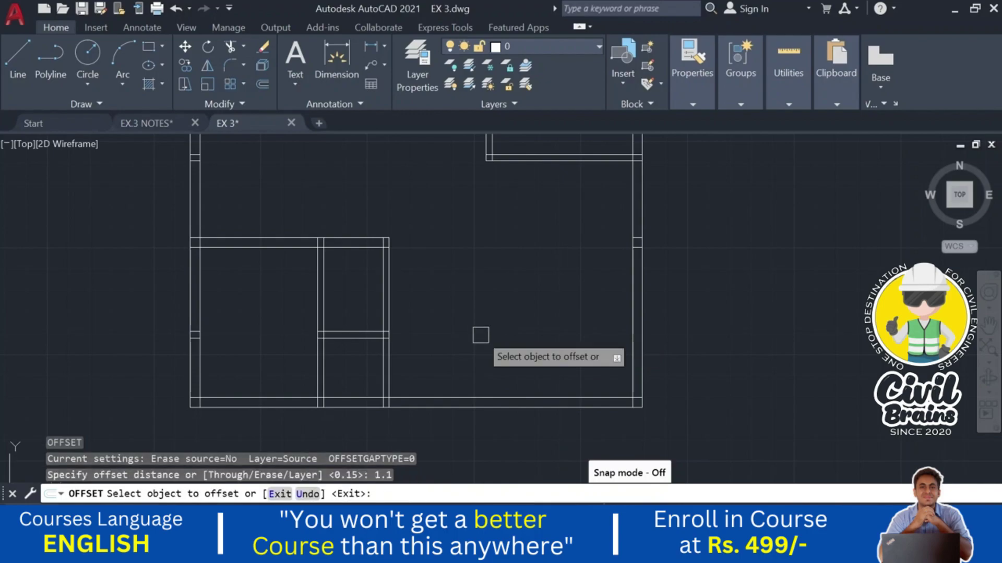
pyautogui.click(388, 376)
pyautogui.click(520, 350)
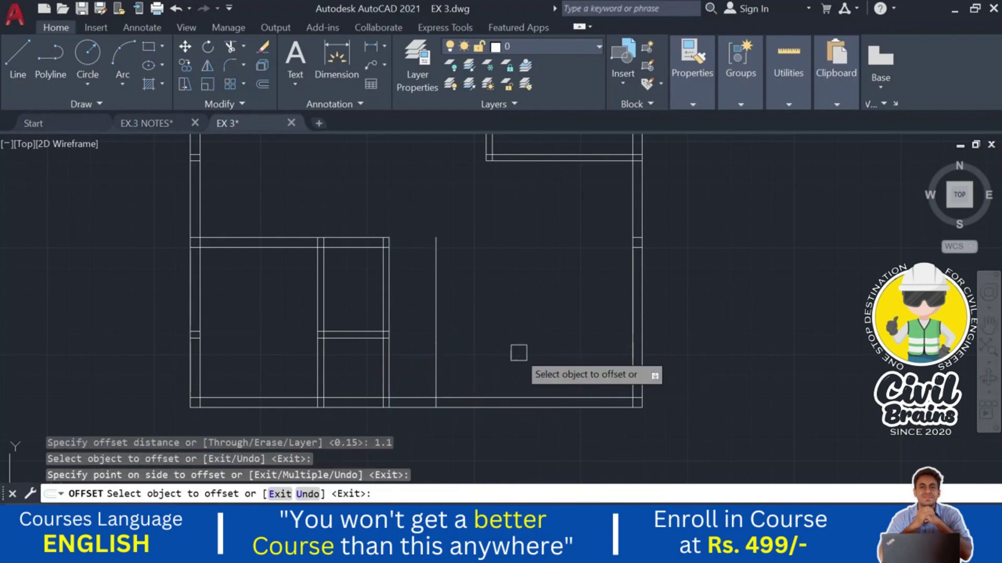
pyautogui.press('Escape')
pyautogui.press('Escape')
# - Trim the bottom wall between the lines to open the main door gap
pyautogui.write('t or')
pyautogui.press('Return')
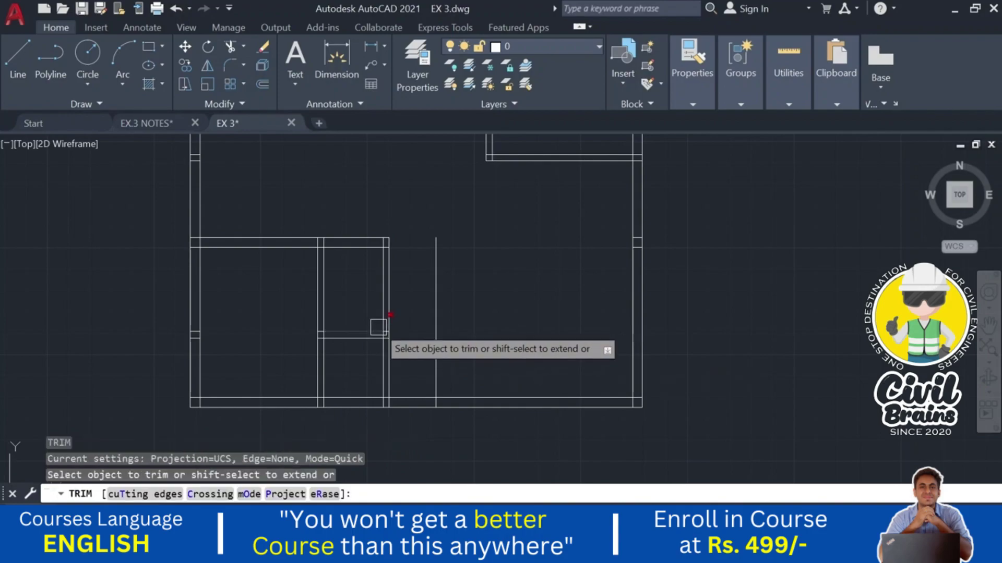
pyautogui.moveTo(425, 380)
pyautogui.mouseDown()
pyautogui.moveTo(412, 408)
pyautogui.moveTo(414, 380)
pyautogui.mouseUp()
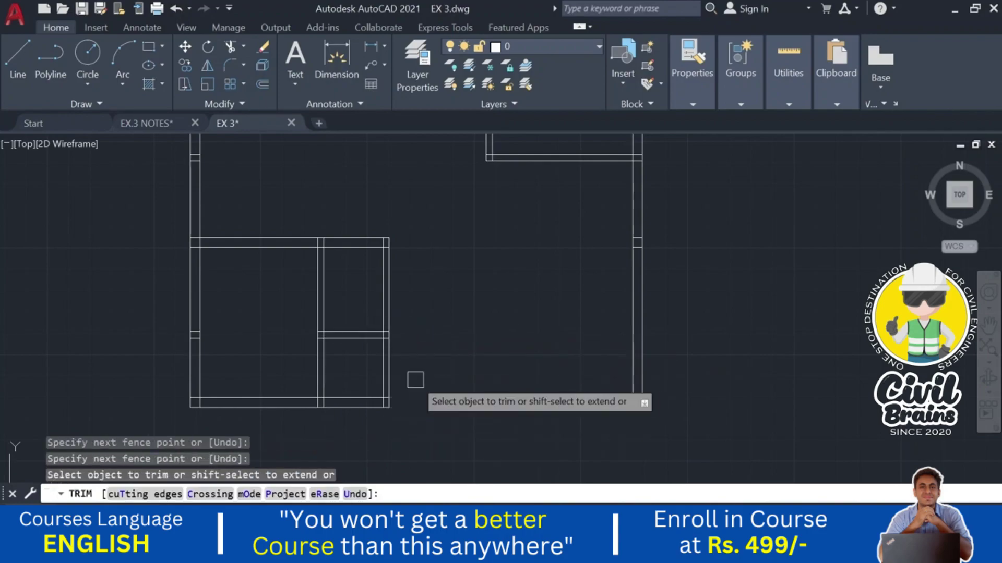
pyautogui.moveTo(469, 293); pyautogui.dragTo(470, 322, button='middle')
pyautogui.moveTo(442, 235); pyautogui.dragTo(498, 280, button='middle')
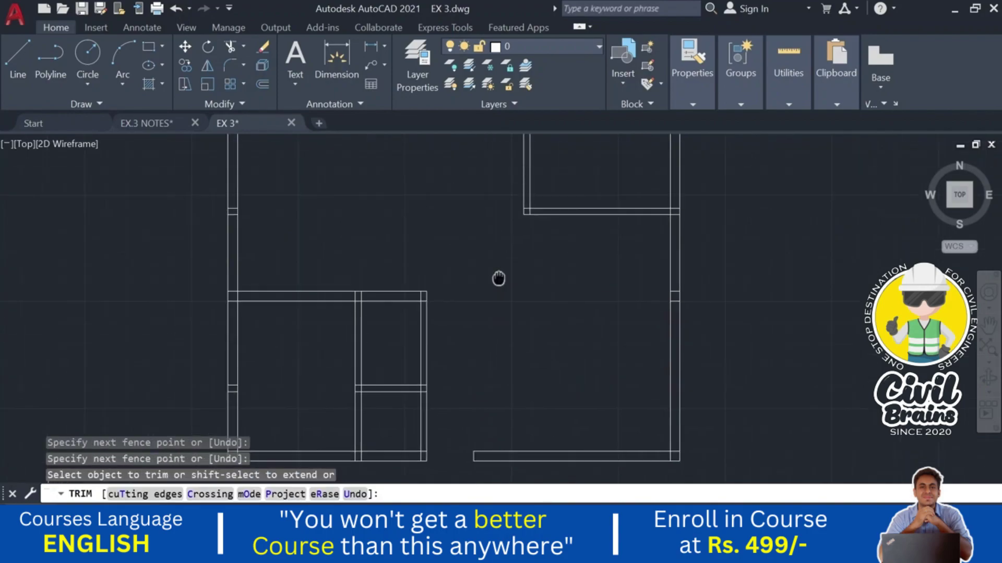
pyautogui.press('Escape')
pyautogui.press('Escape')
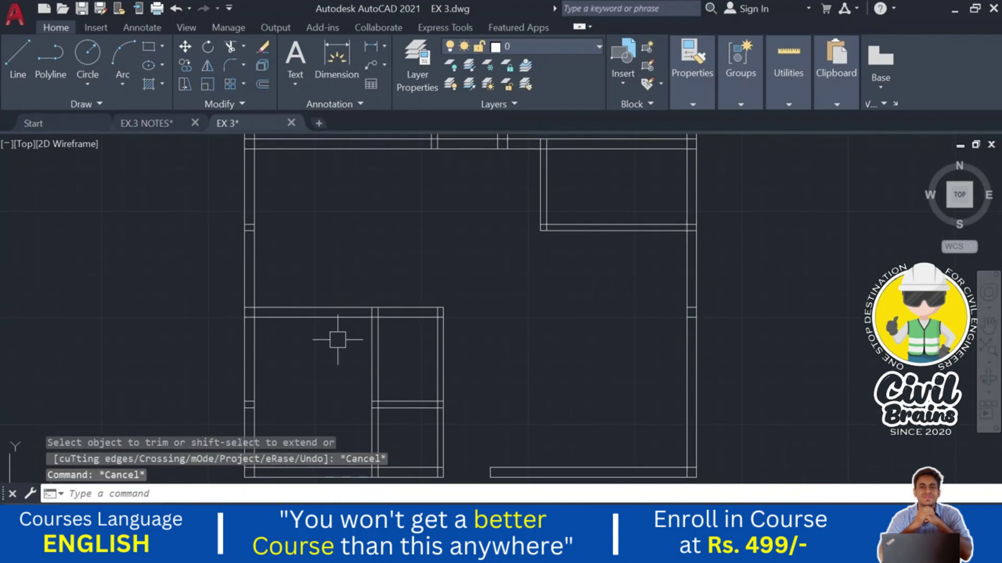
# - Offset another wall line 1 m to the left for an interior door
pyautogui.write('o')
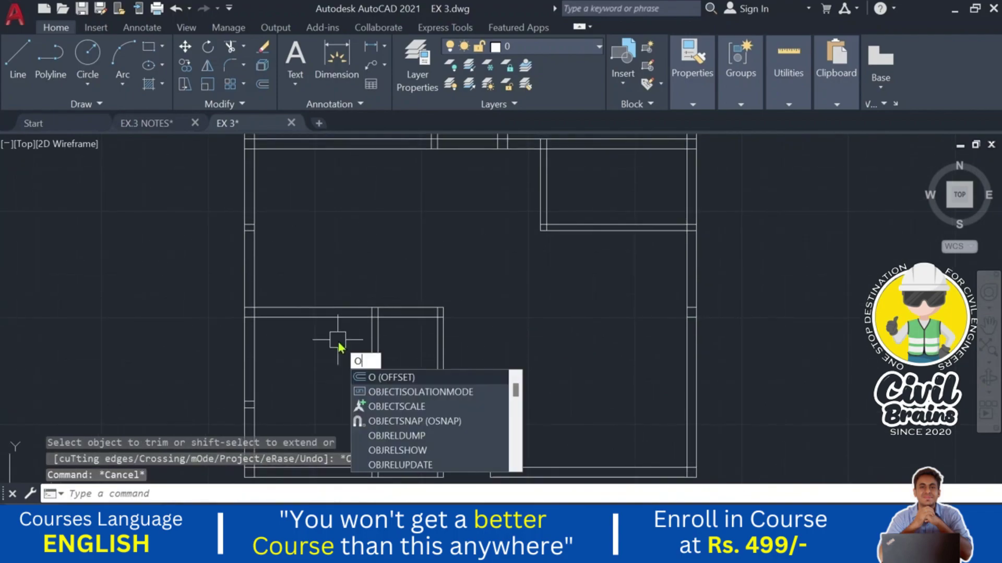
pyautogui.press('Return')
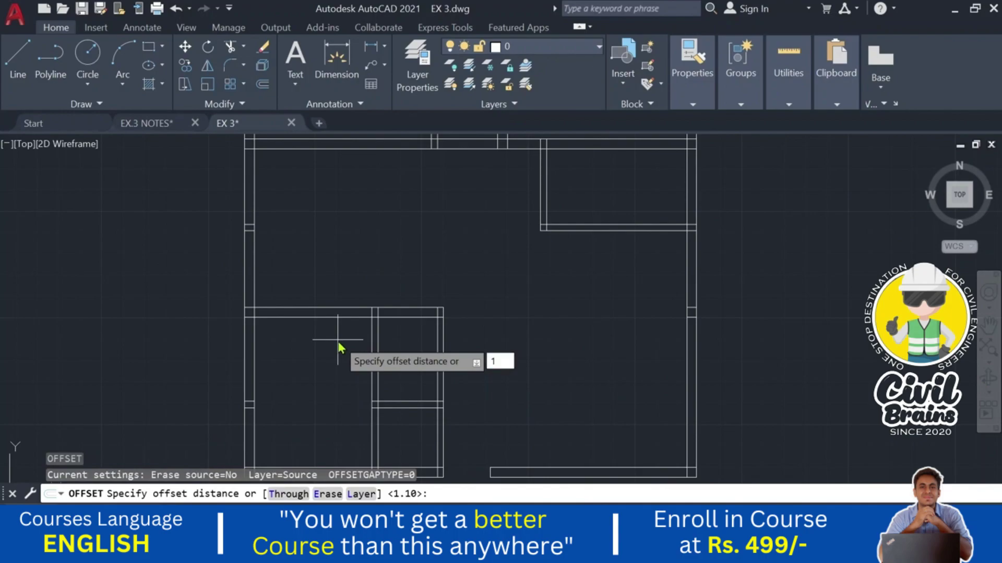
pyautogui.press('Return')
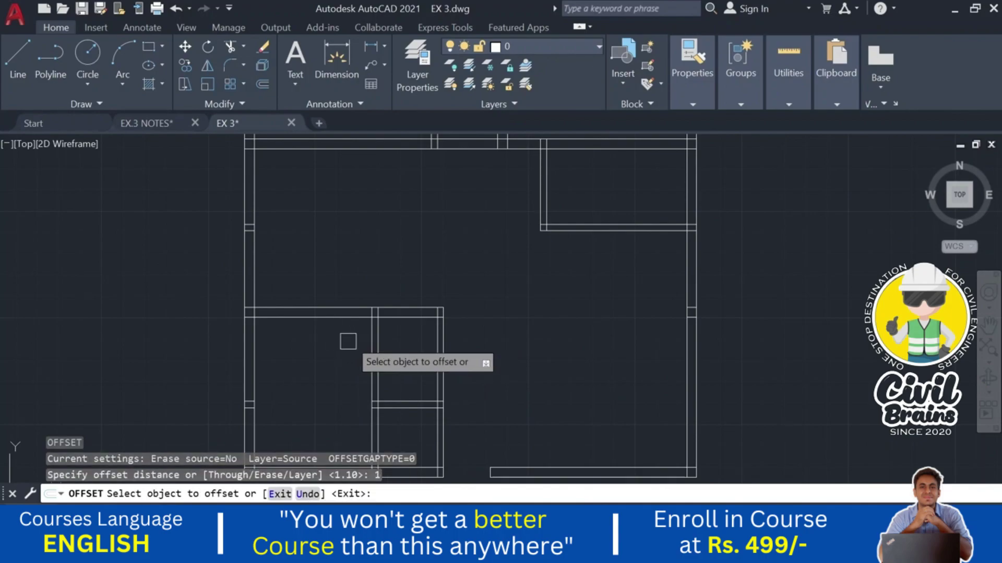
pyautogui.scroll(2, 351, 340)
pyautogui.click(381, 316)
pyautogui.click(254, 320)
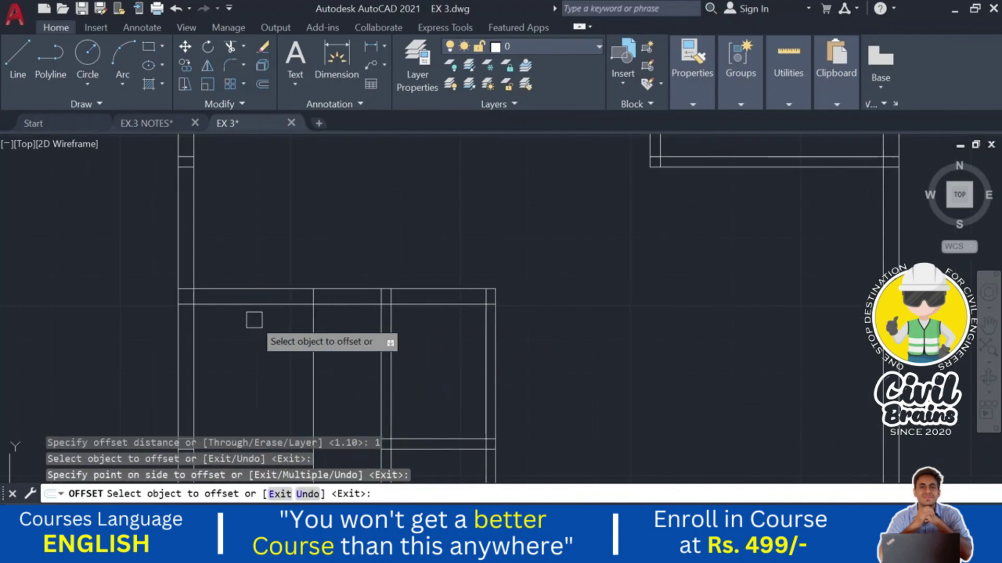
pyautogui.press('Escape')
# - Trim the wall lines between the offsets to cut the 1 m opening
pyautogui.write('tr')
pyautogui.press('Return')
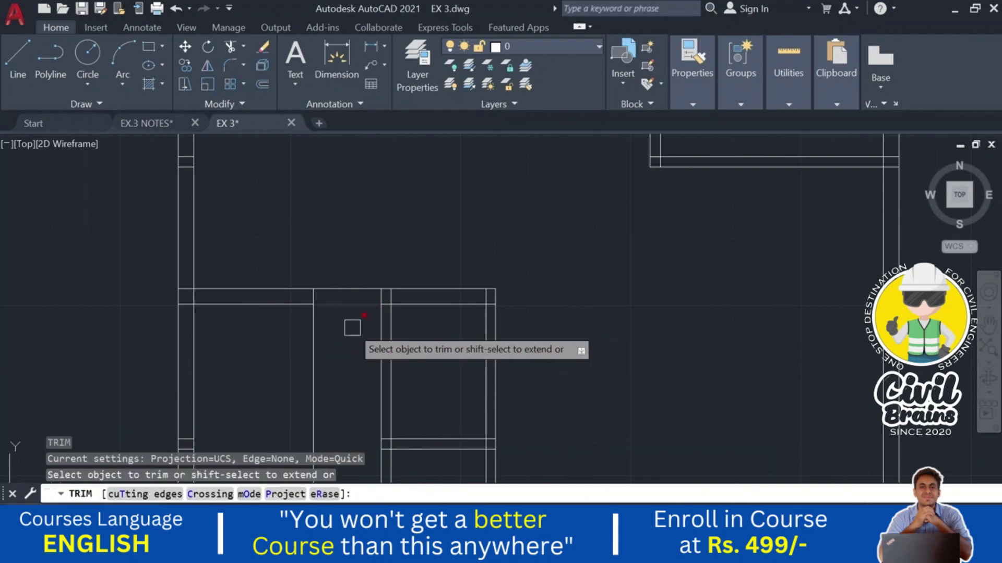
pyautogui.moveTo(351, 329)
pyautogui.mouseDown()
pyautogui.moveTo(336, 261)
pyautogui.moveTo(314, 323)
pyautogui.mouseUp()
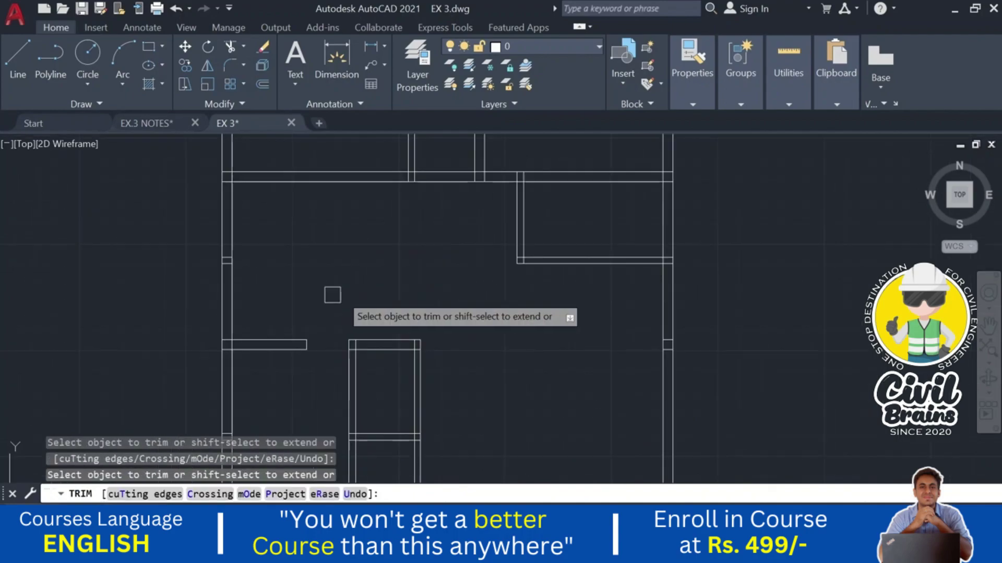
pyautogui.scroll(-1, 330, 292)
pyautogui.scroll(1, 332, 360)
pyautogui.press('Escape')
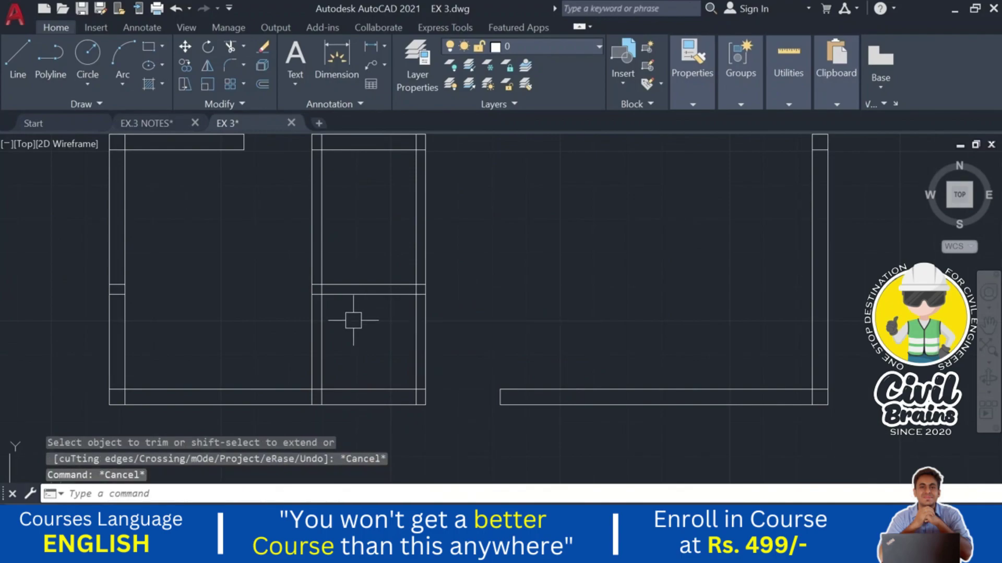
pyautogui.moveTo(351, 320); pyautogui.dragTo(368, 377, button='middle')
# - Show the EX.3 NOTES Layout1 plan zoomed to the kitchen, prayer room and store doors
pyautogui.click(151, 125)
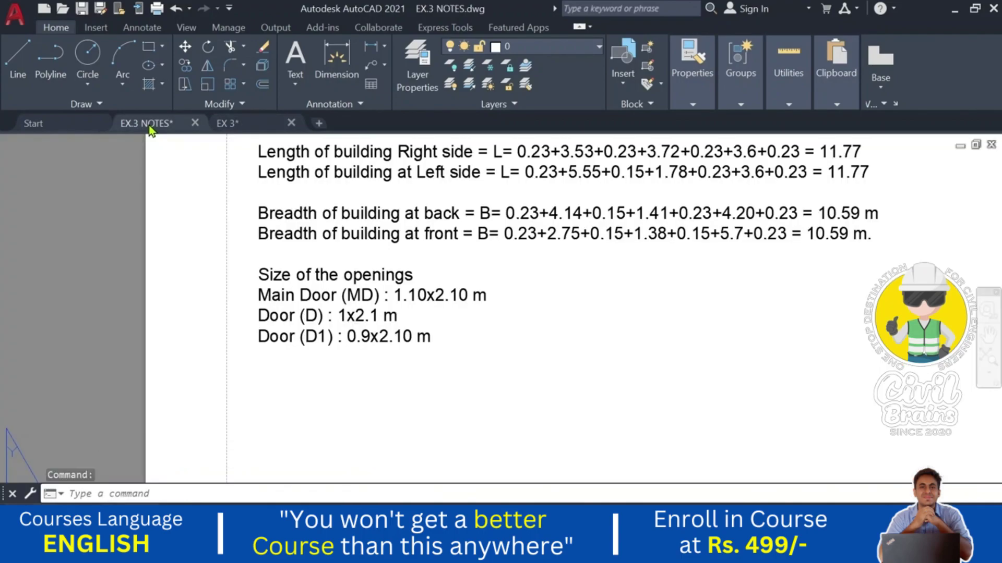
pyautogui.click(198, 304)
pyautogui.press('Escape')
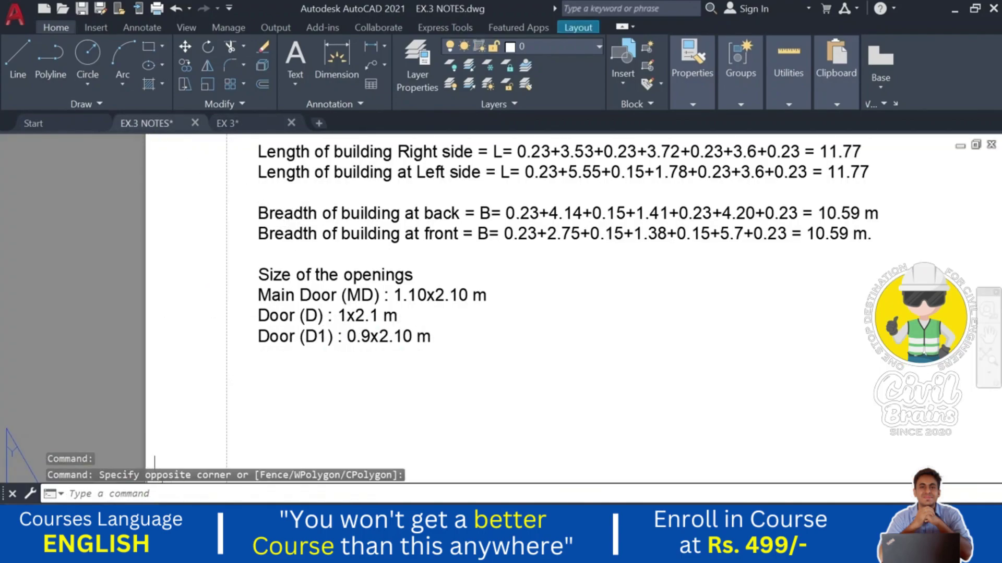
pyautogui.hotkey('ctrl', 'pageup')
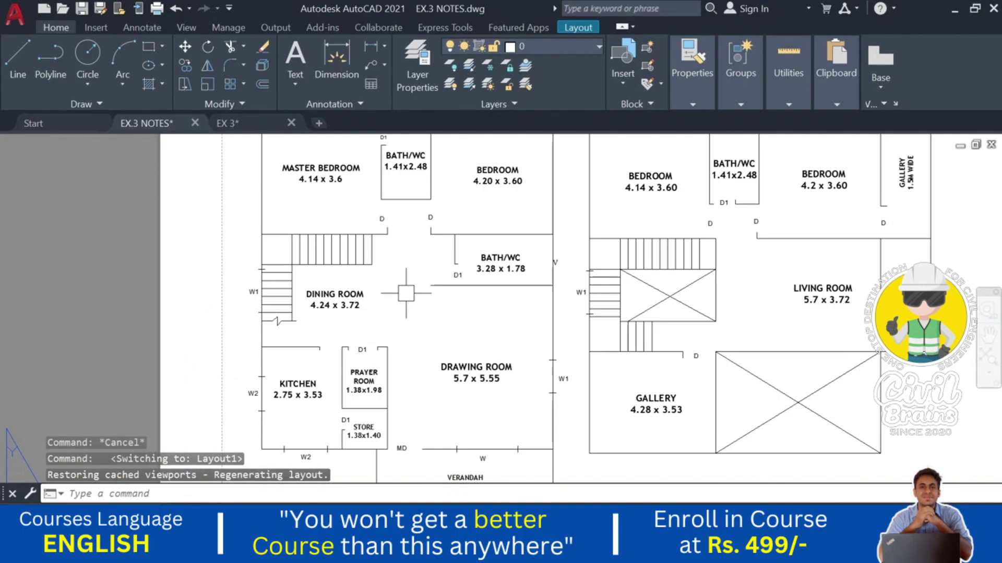
pyautogui.scroll(2, 339, 368)
pyautogui.moveTo(305, 354); pyautogui.dragTo(344, 285, button='middle')
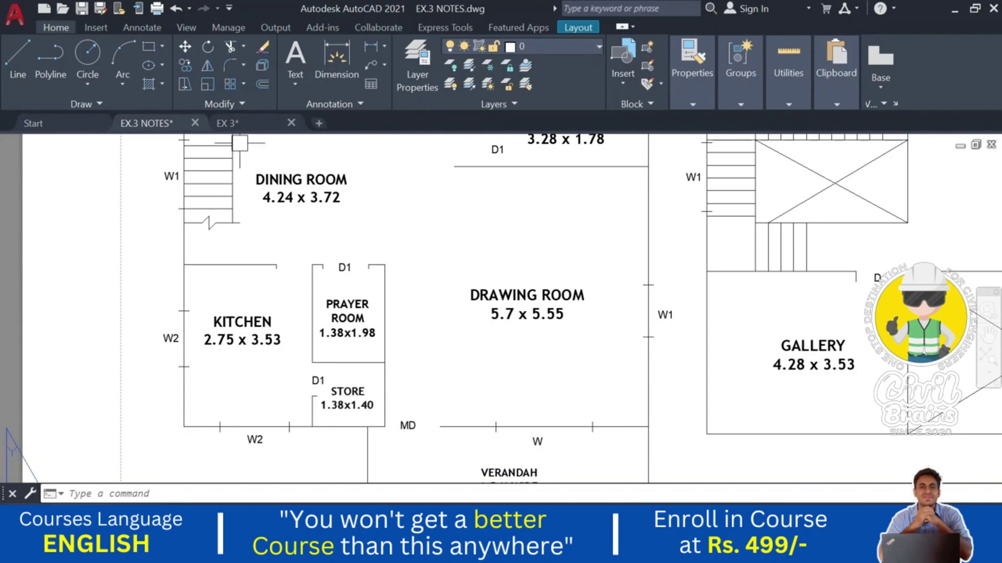
# - In EX 3, draw a line from the wall's midpoint to its top edge
pyautogui.click(251, 132)
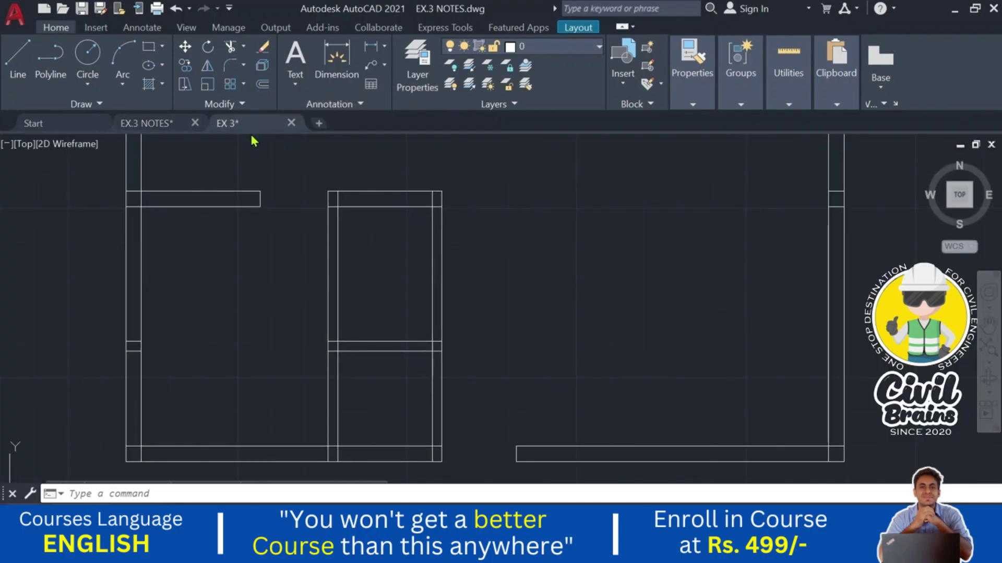
pyautogui.click(14, 88)
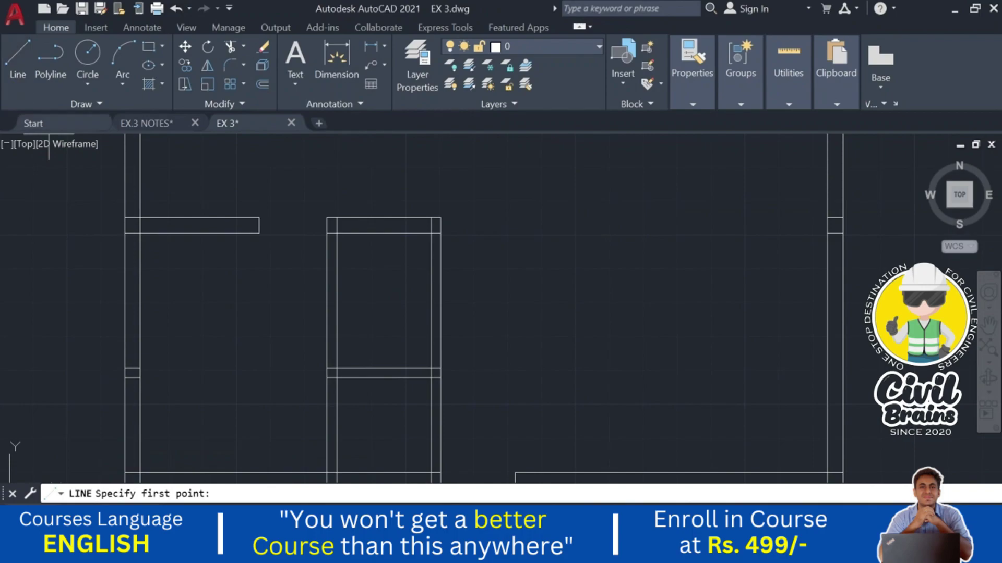
pyautogui.scroll(2, 369, 251)
pyautogui.click(393, 224)
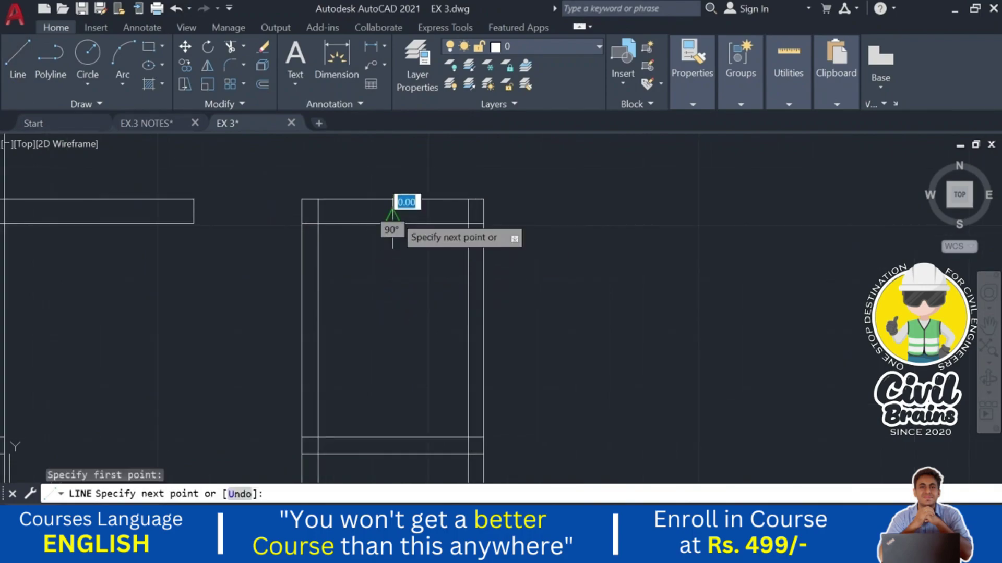
pyautogui.click(394, 201)
pyautogui.press('Escape')
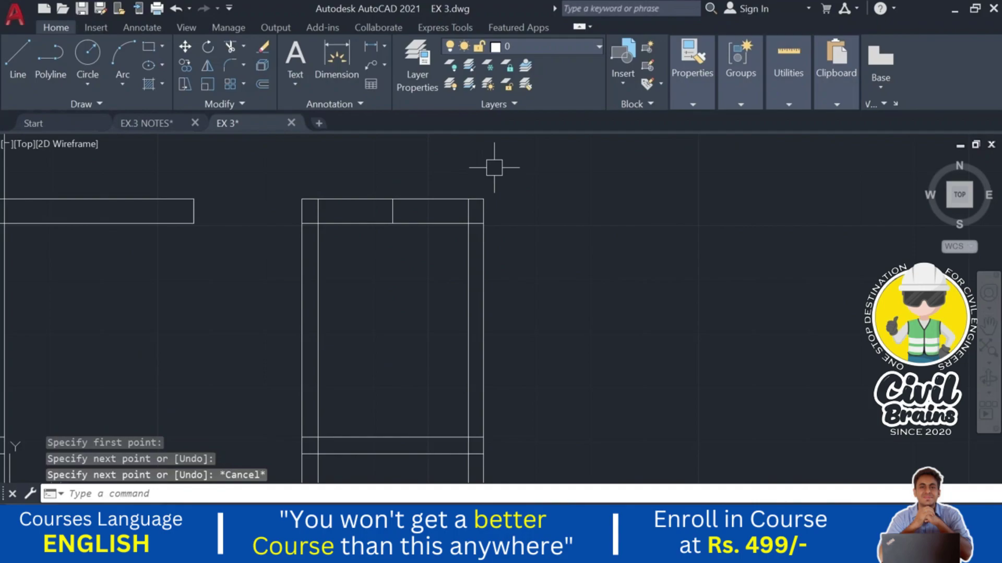
# - Offset the centre line 0.45 to both the left and right
pyautogui.write('o')
pyautogui.press('Return')
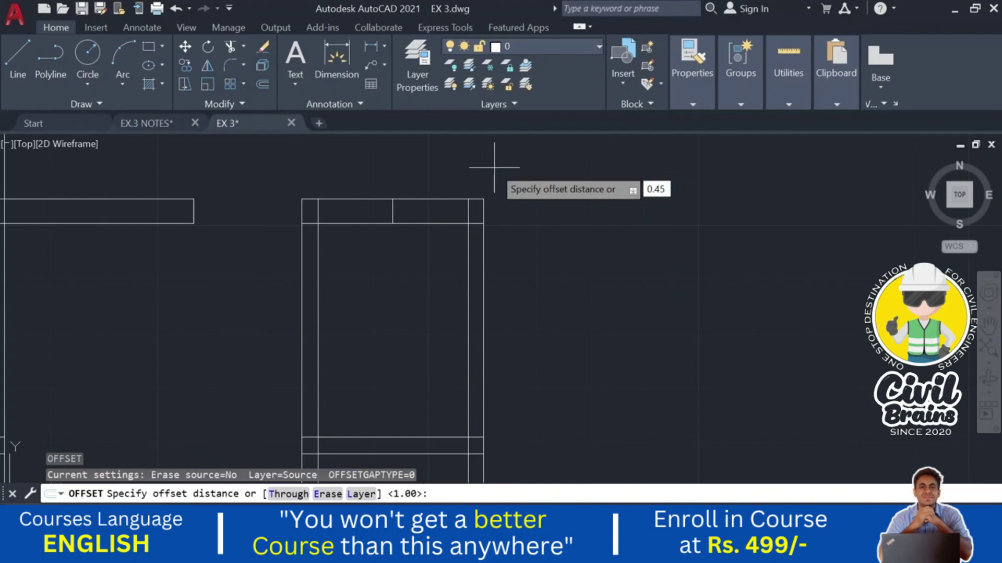
pyautogui.press('Return')
pyautogui.scroll(2, 405, 255)
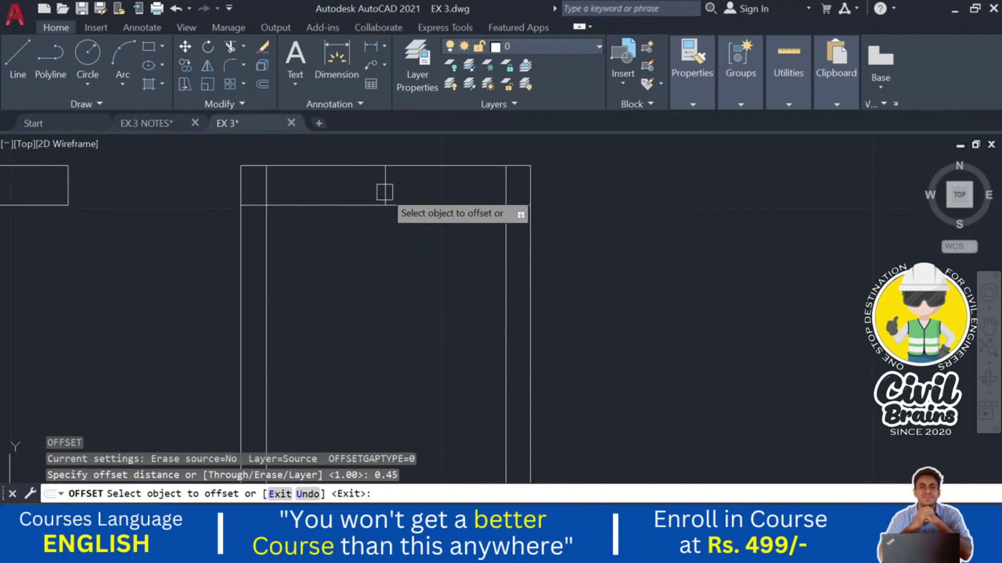
pyautogui.click(386, 188)
pyautogui.click(350, 182)
pyautogui.click(384, 185)
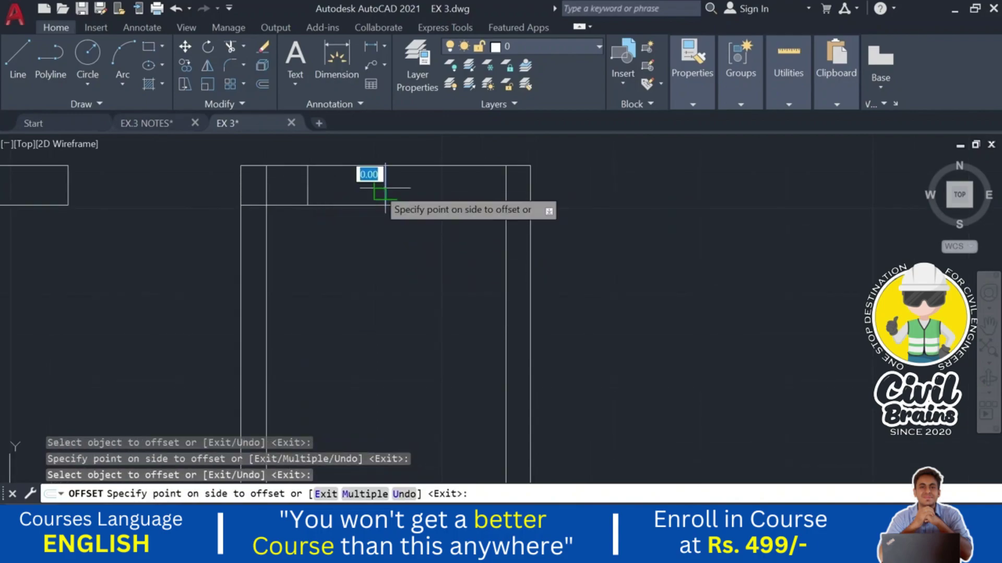
pyautogui.click(462, 189)
pyautogui.press('Escape')
pyautogui.press('Escape')
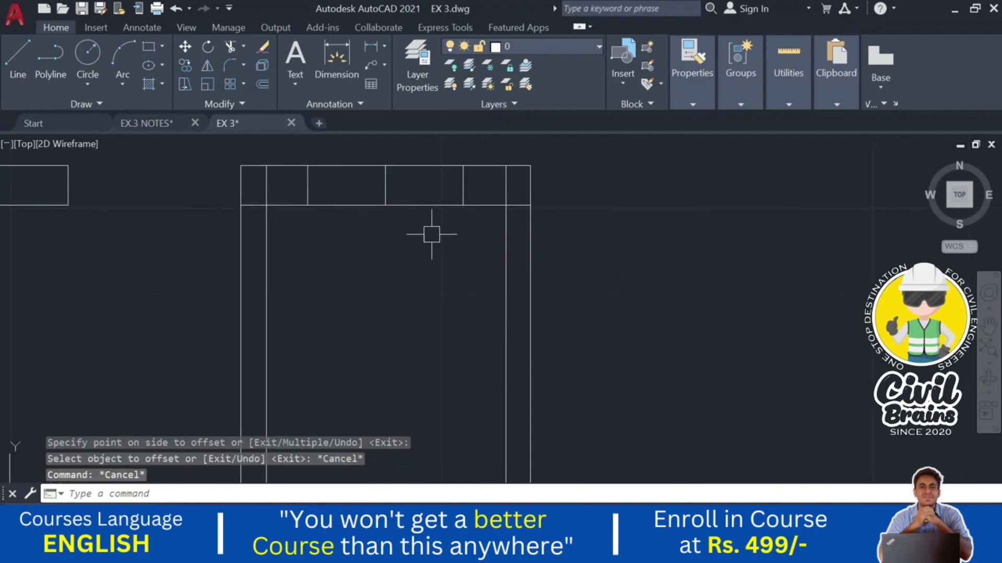
# - Trim the top and lower wall lines between the offsets to cut the 0.9 opening
pyautogui.write('tr')
pyautogui.press('Return')
pyautogui.click(416, 230)
pyautogui.click(351, 166)
pyautogui.press('Return')
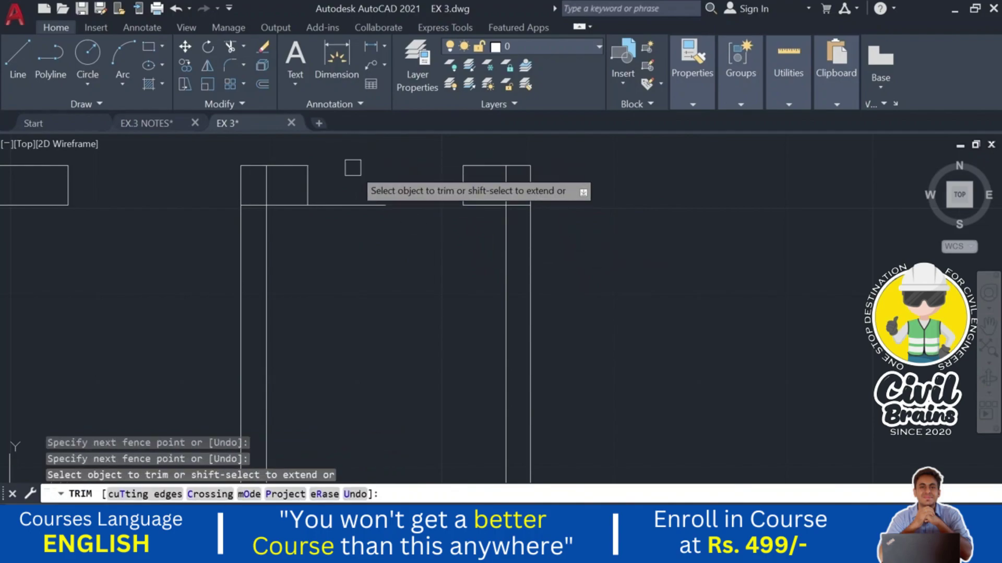
pyautogui.click(372, 176)
pyautogui.click(332, 230)
pyautogui.press('Return')
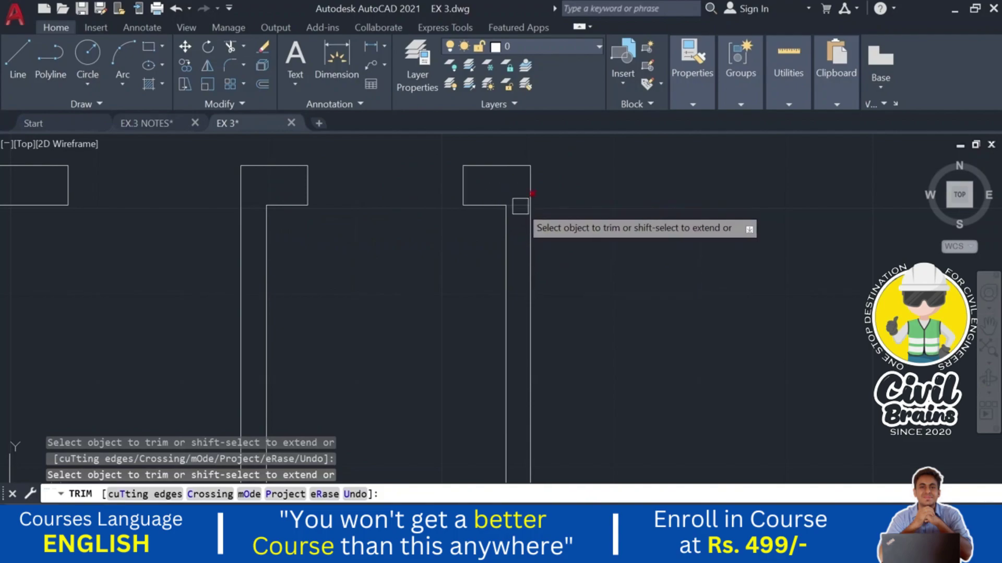
pyautogui.scroll(-3, 427, 278)
pyautogui.press('Escape')
pyautogui.scroll(3, 445, 261)
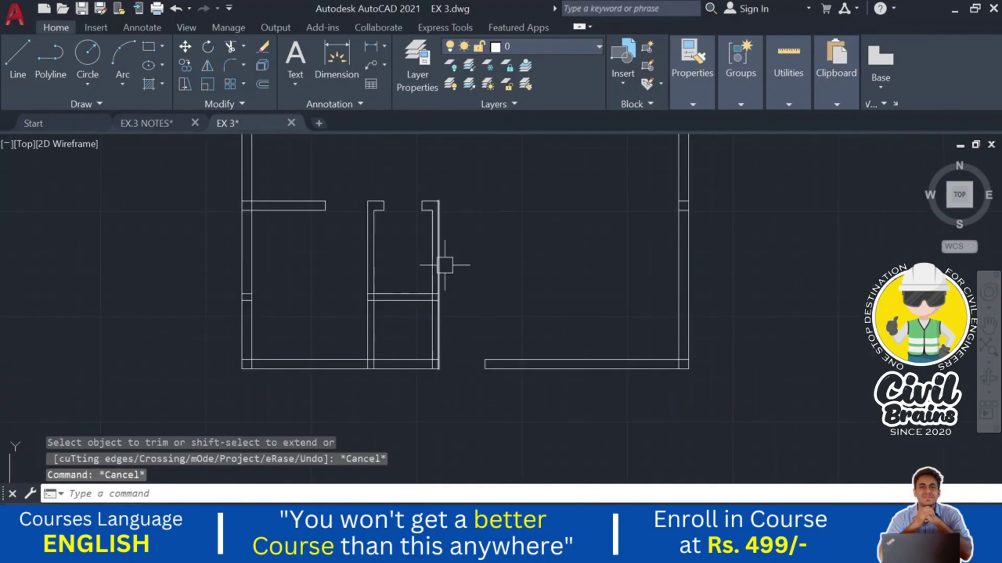
# - Offset the horizontal wall line 0.9 downward for the second door
pyautogui.write('o')
pyautogui.press('Return')
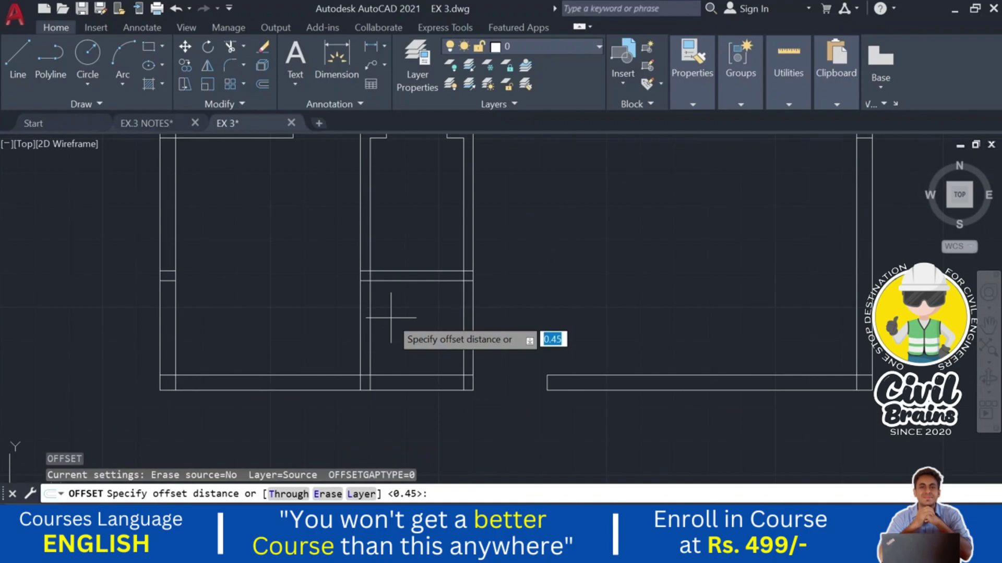
pyautogui.write('.9')
pyautogui.press('Return')
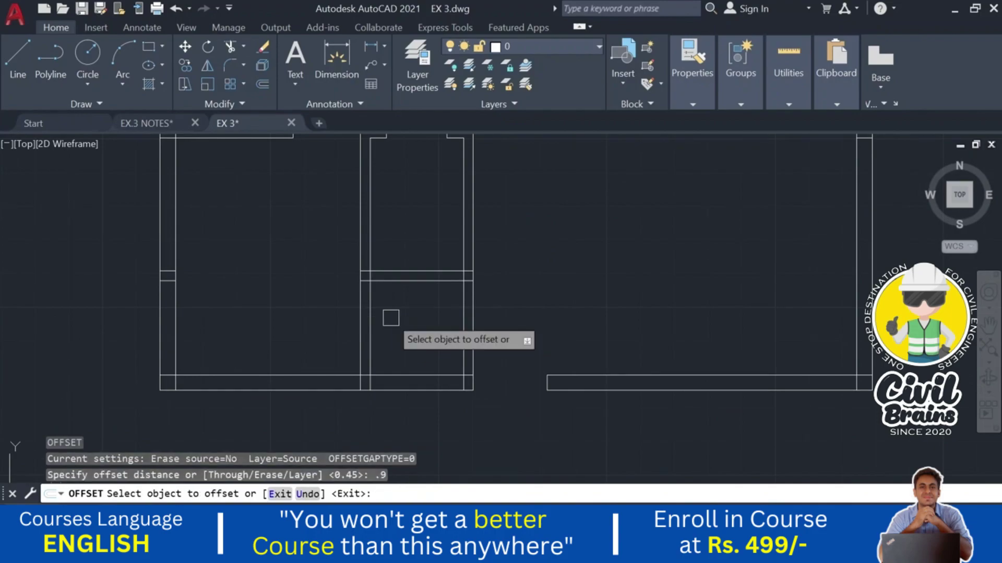
pyautogui.click(405, 281)
pyautogui.click(400, 353)
pyautogui.press('Escape')
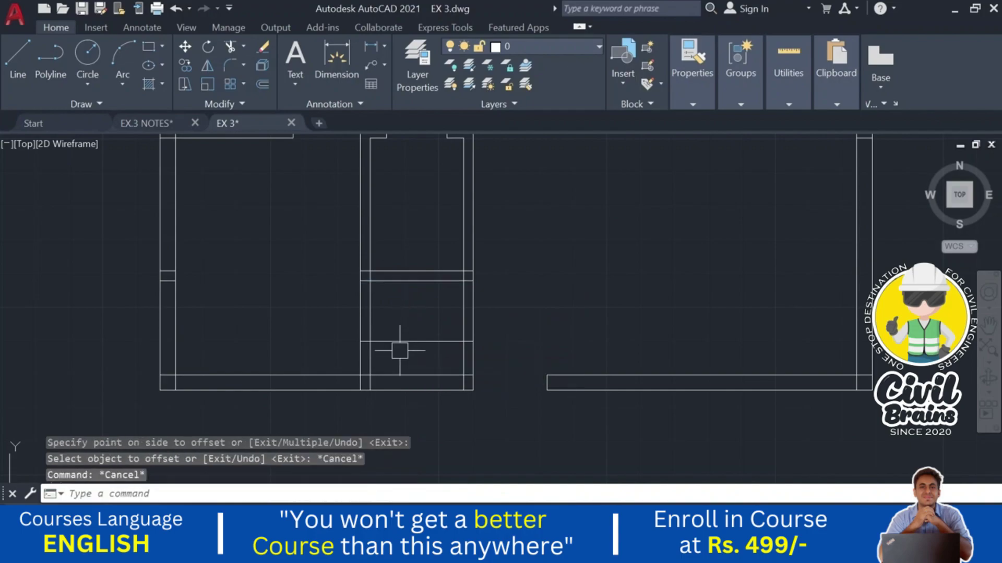
# - Trim the wall lines to cut the second 0.9 D1 door gap
pyautogui.write('tr')
pyautogui.press('Return')
pyautogui.click(400, 316)
pyautogui.click(324, 313)
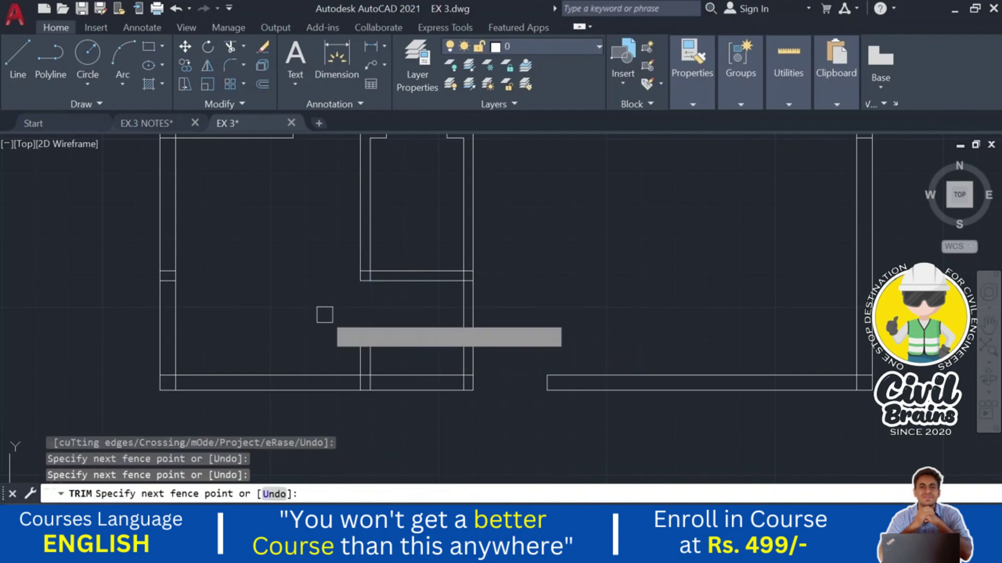
pyautogui.press('Return')
pyautogui.click(398, 340)
pyautogui.moveTo(407, 304); pyautogui.dragTo(404, 330, button='middle')
pyautogui.scroll(-2, 542, 250)
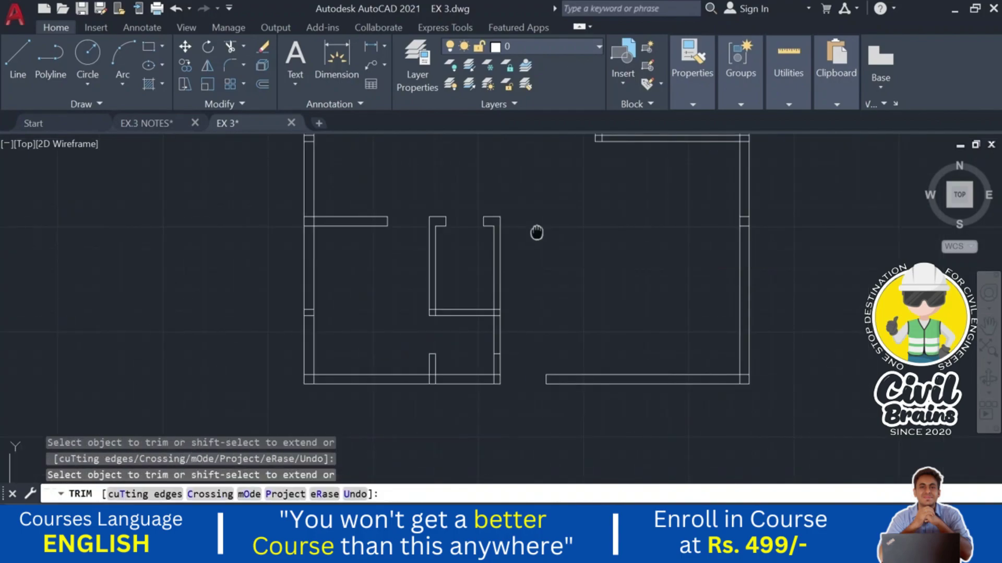
pyautogui.scroll(3, 506, 409)
pyautogui.scroll(1, 463, 335)
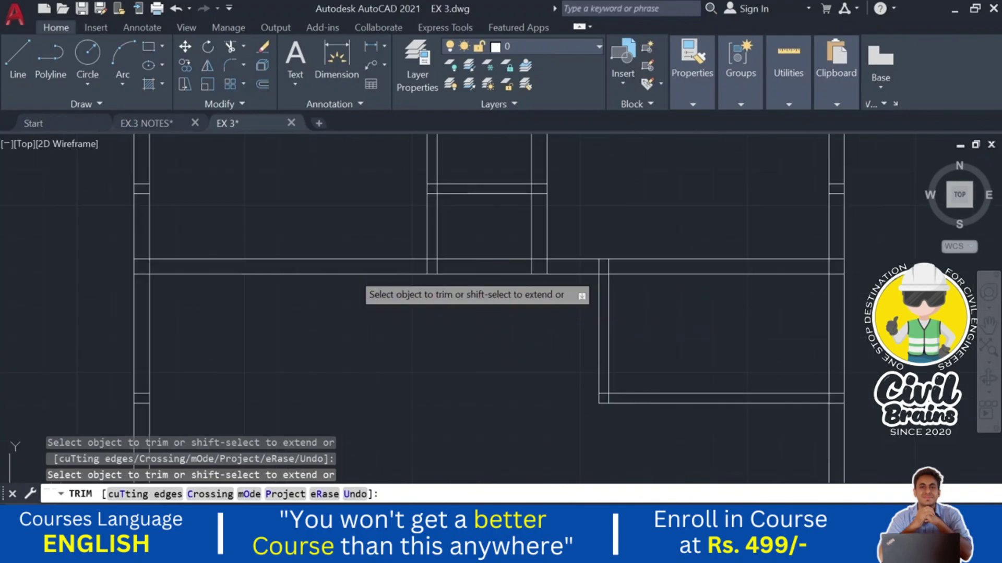
pyautogui.press('Escape')
# - View the bedroom and bath doors on the EX.3 NOTES plan
pyautogui.click(161, 125)
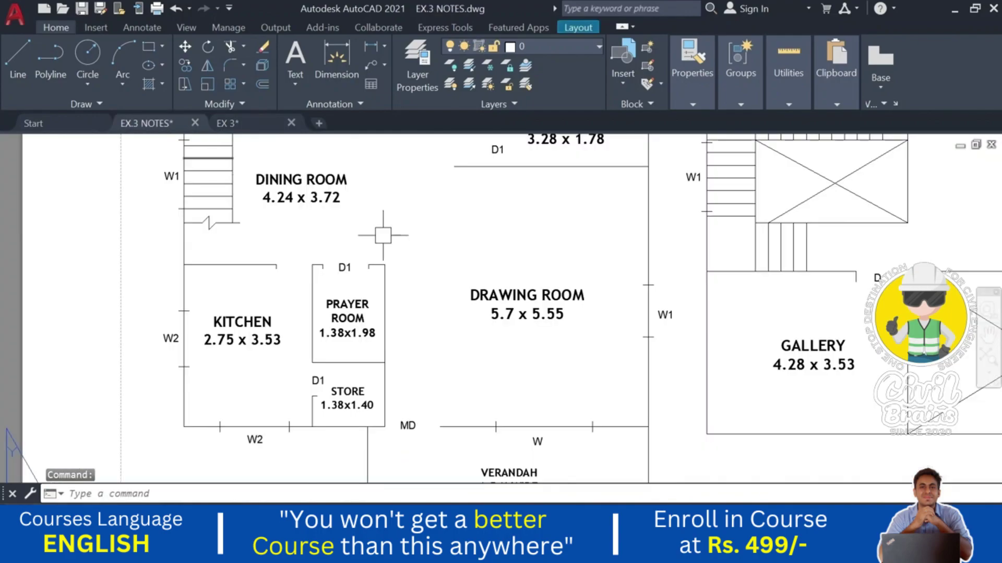
pyautogui.moveTo(381, 230); pyautogui.dragTo(411, 306, button='middle')
pyautogui.scroll(2, 398, 257)
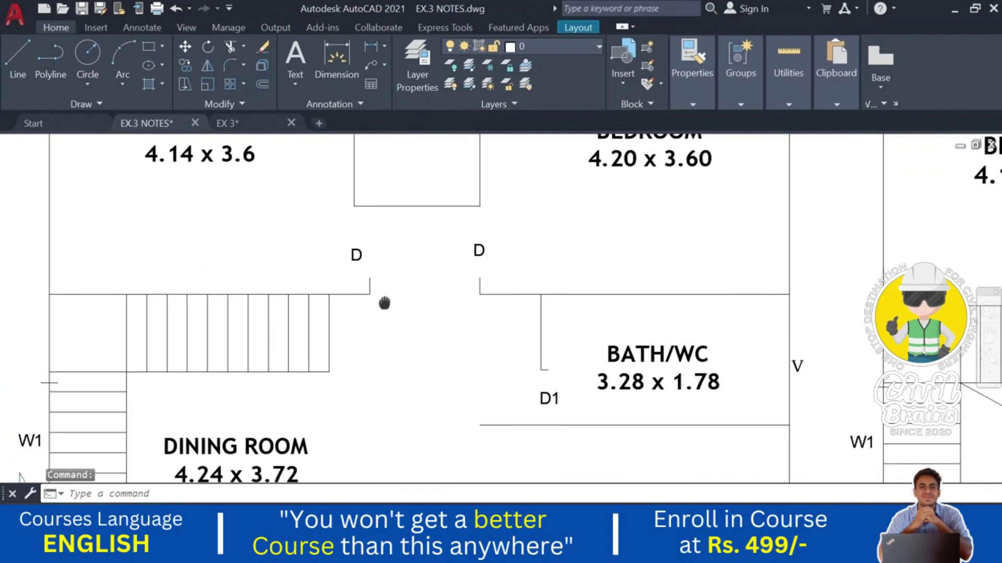
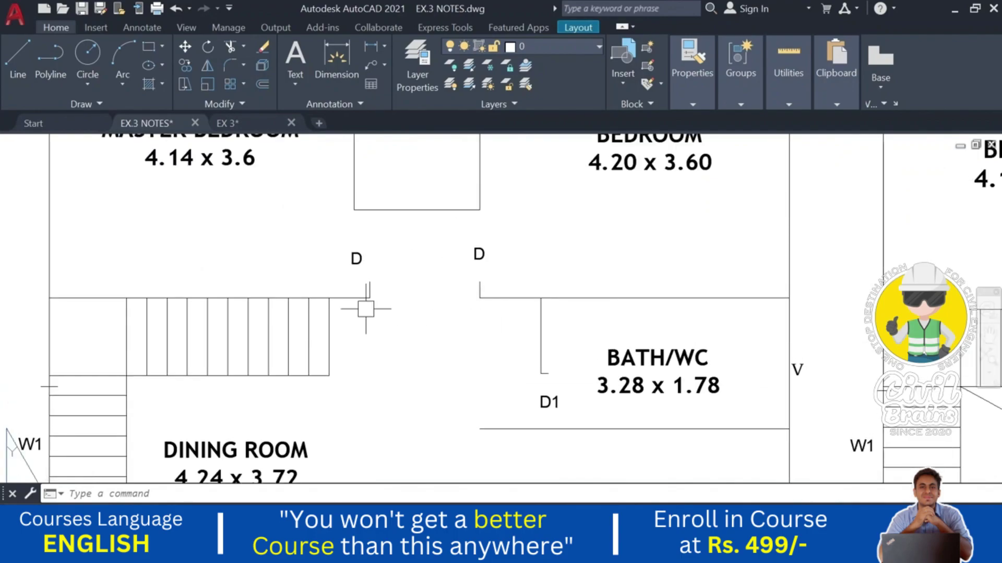
# - Check the bathroom and master bedroom door labels on EX.3 NOTES, then return to EX 3
pyautogui.scroll(-2, 427, 303)
pyautogui.scroll(2, 481, 336)
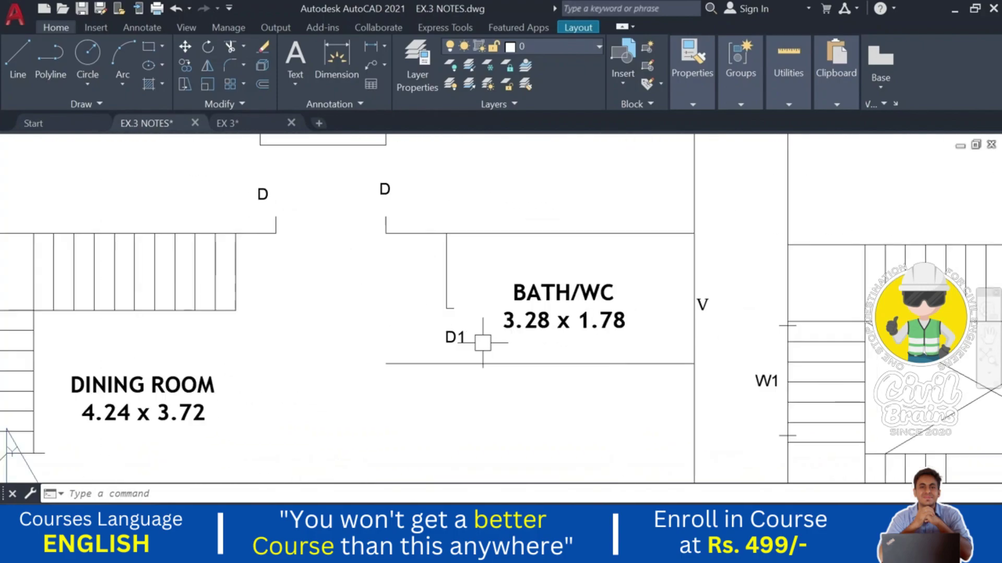
pyautogui.moveTo(481, 339); pyautogui.dragTo(568, 484, button='middle')
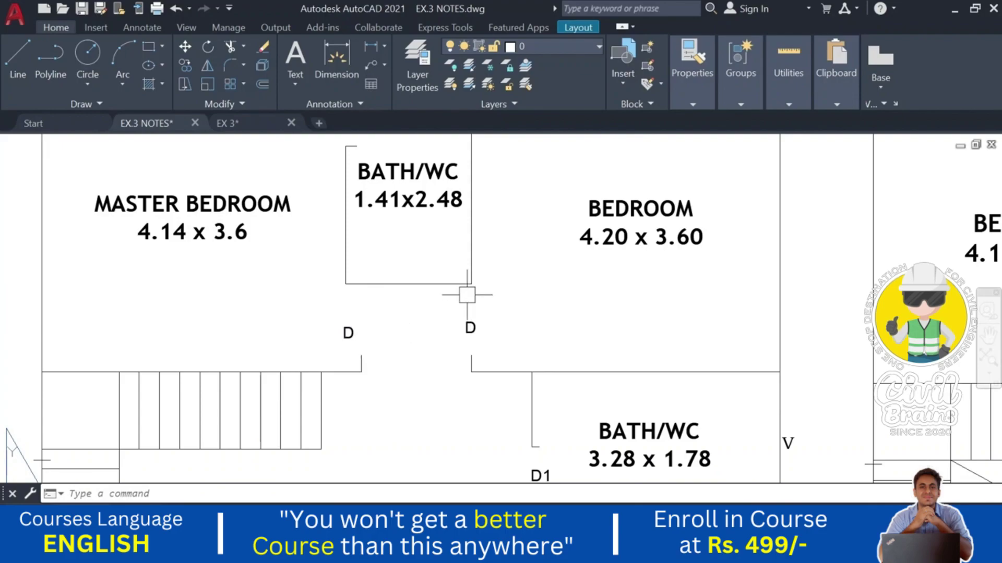
pyautogui.moveTo(284, 286); pyautogui.dragTo(313, 409, button='middle')
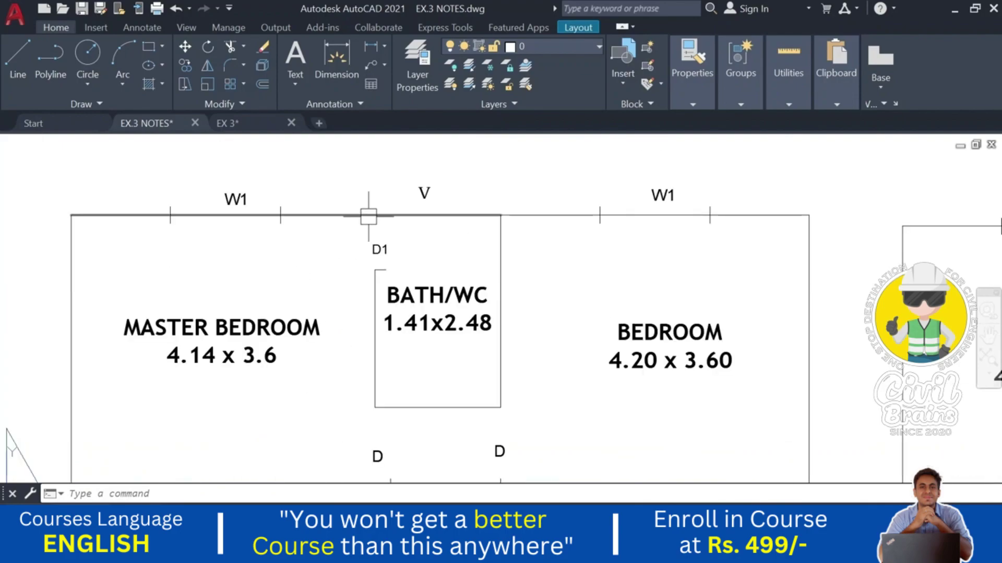
pyautogui.scroll(-3, 313, 219)
pyautogui.moveTo(431, 223); pyautogui.dragTo(449, 358, button='middle')
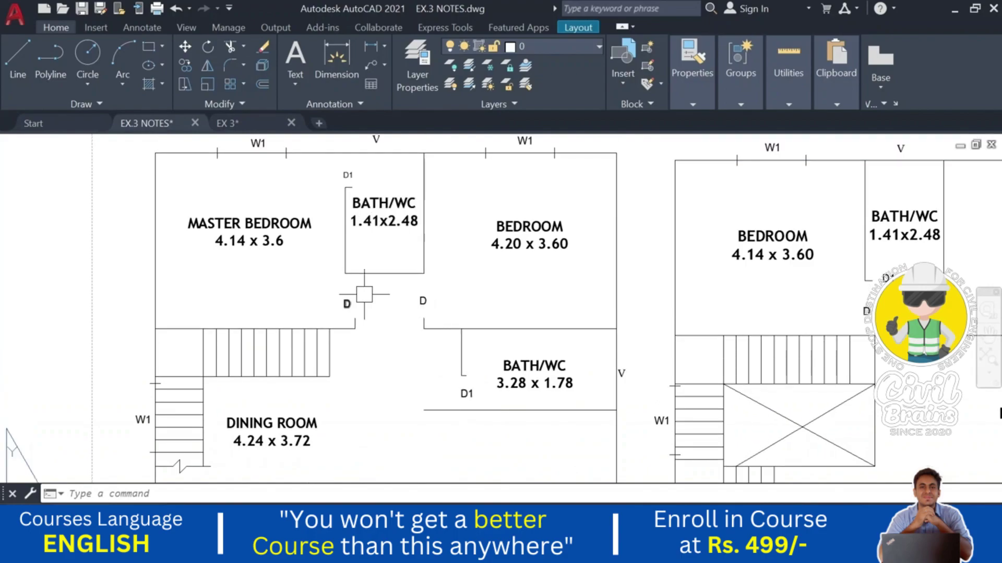
pyautogui.click(224, 124)
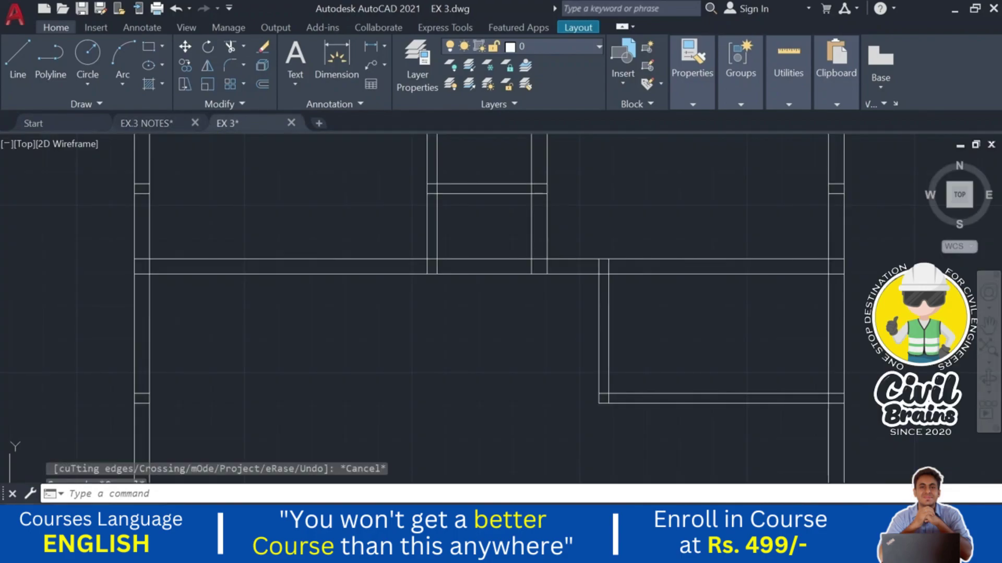
# - Trim a gap in the wall below the small bathroom using a fence across the wall lines
pyautogui.press('Escape')
pyautogui.write('tr')
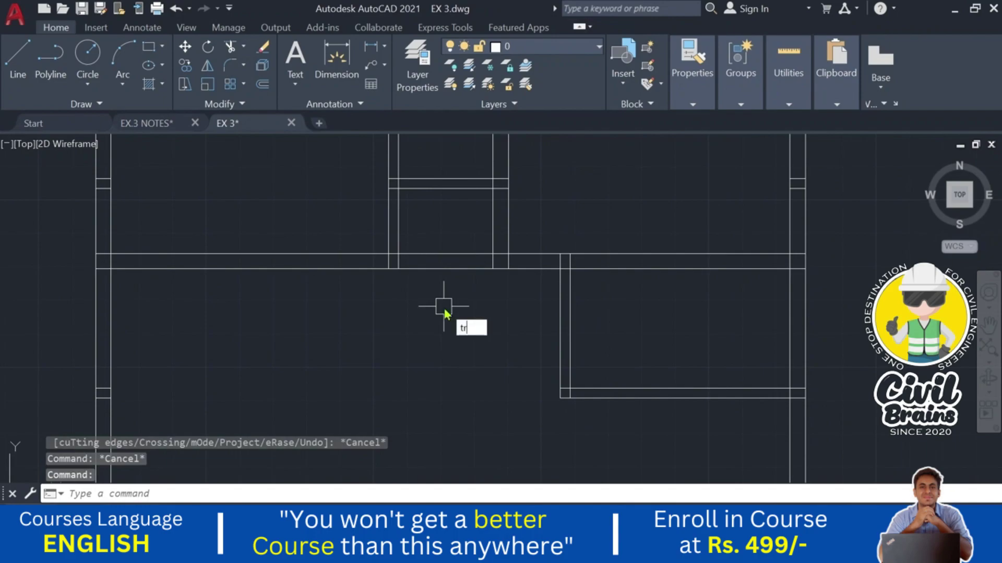
pyautogui.press('Escape')
pyautogui.write('tr')
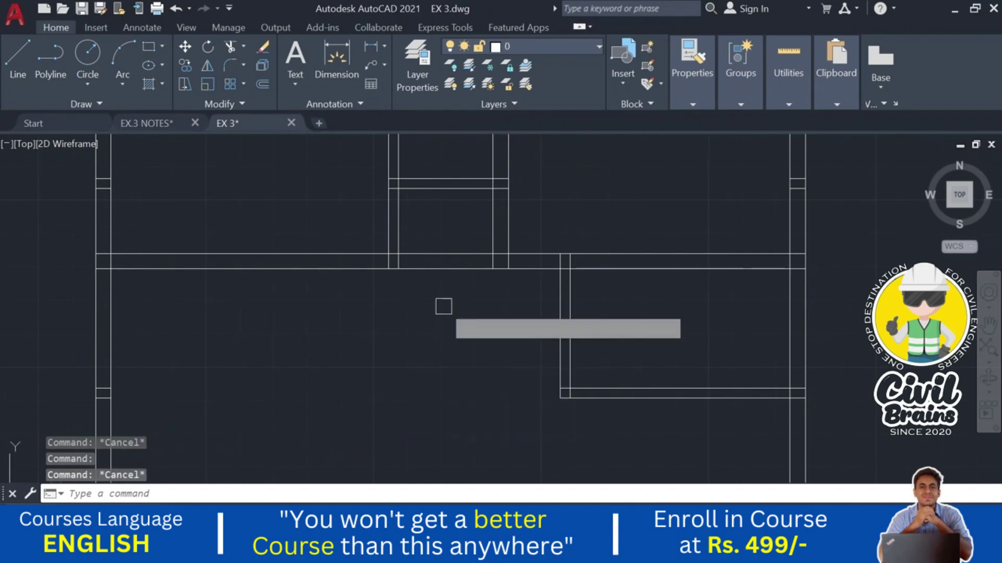
pyautogui.press('Return')
pyautogui.click(438, 292)
pyautogui.click(438, 231)
pyautogui.press('Return')
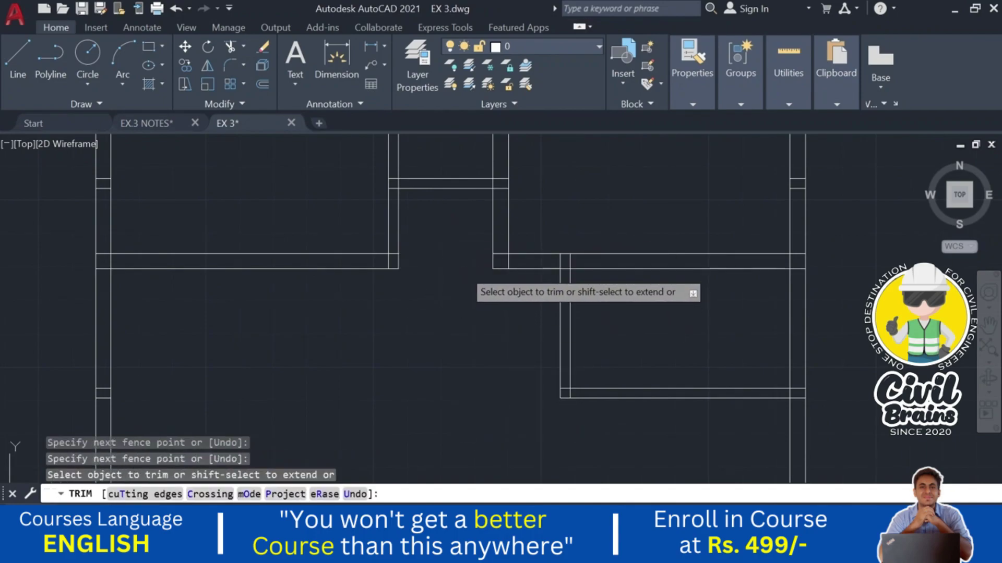
pyautogui.press('Escape')
# - Offset the bathroom's bottom wall line by 1
pyautogui.write('o')
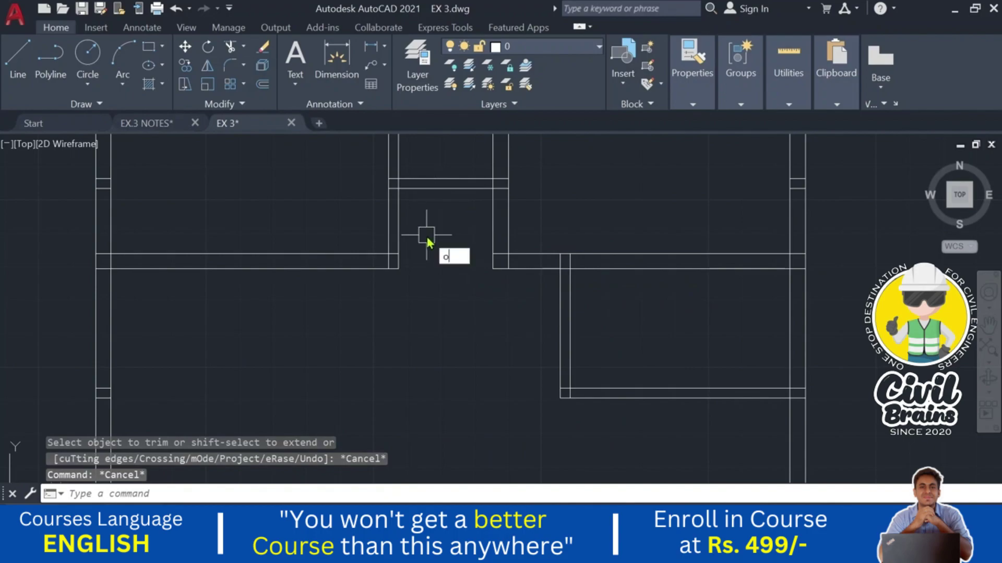
pyautogui.press('Return')
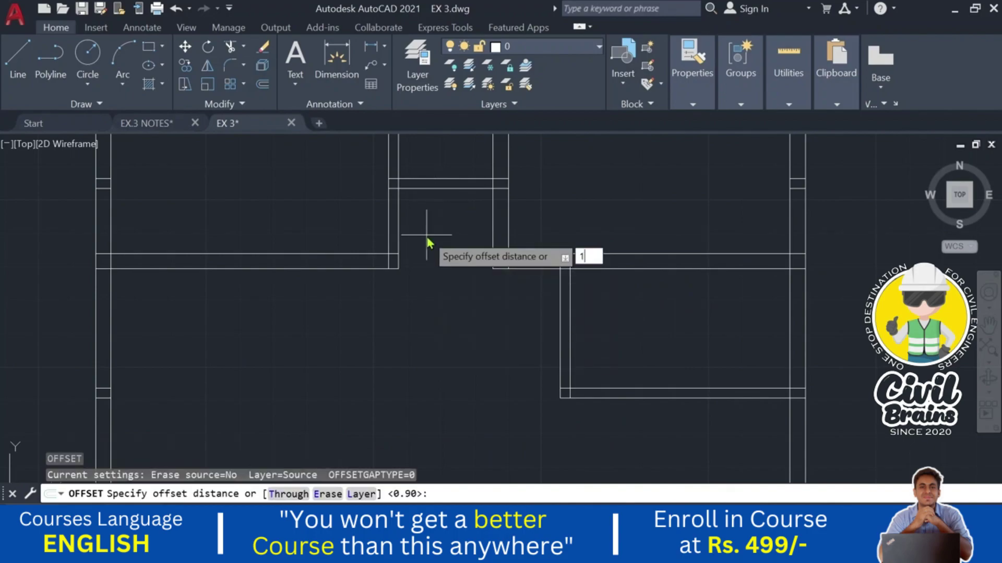
pyautogui.press('Return')
pyautogui.click(424, 188)
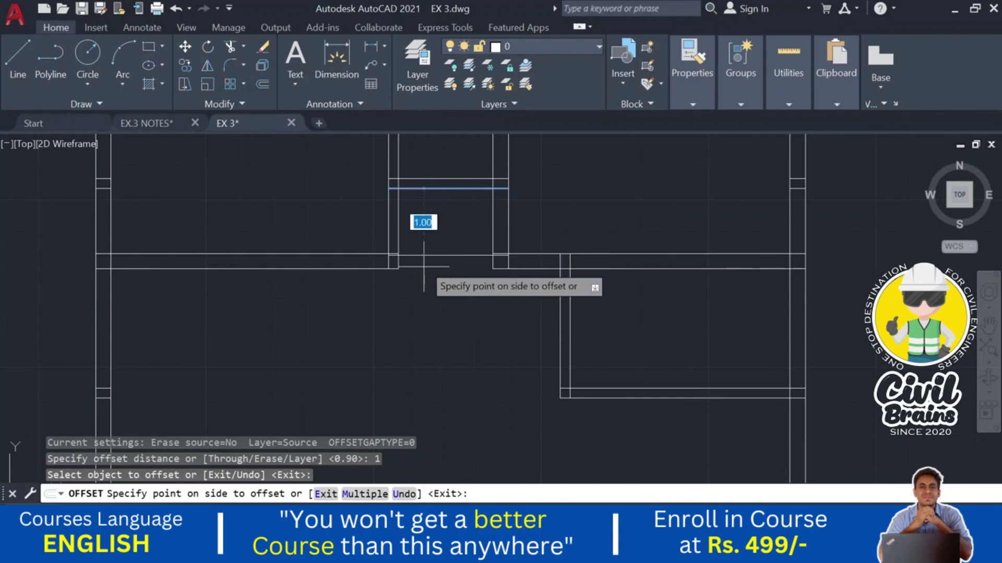
pyautogui.click(423, 277)
pyautogui.scroll(4, 425, 272)
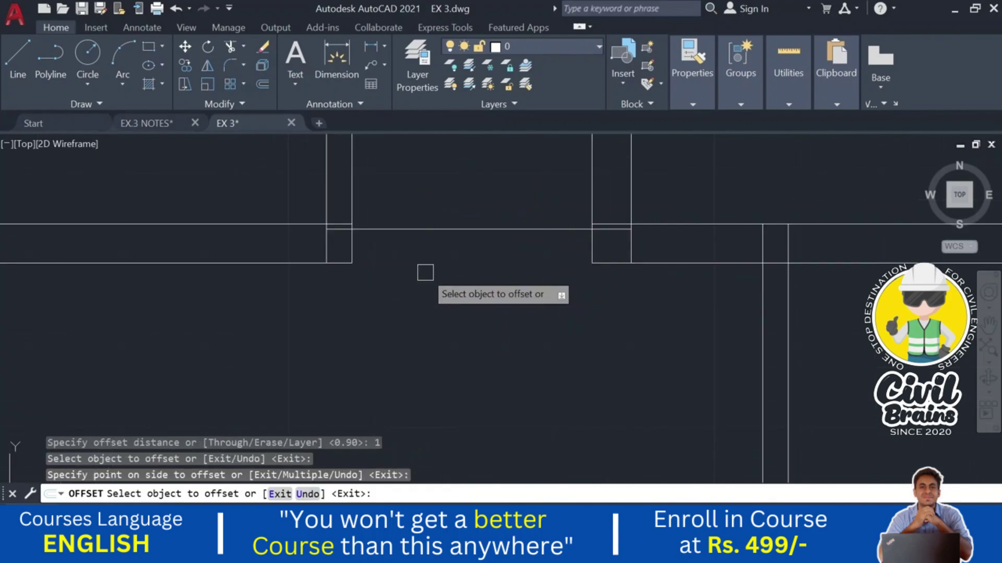
pyautogui.scroll(-3, 423, 280)
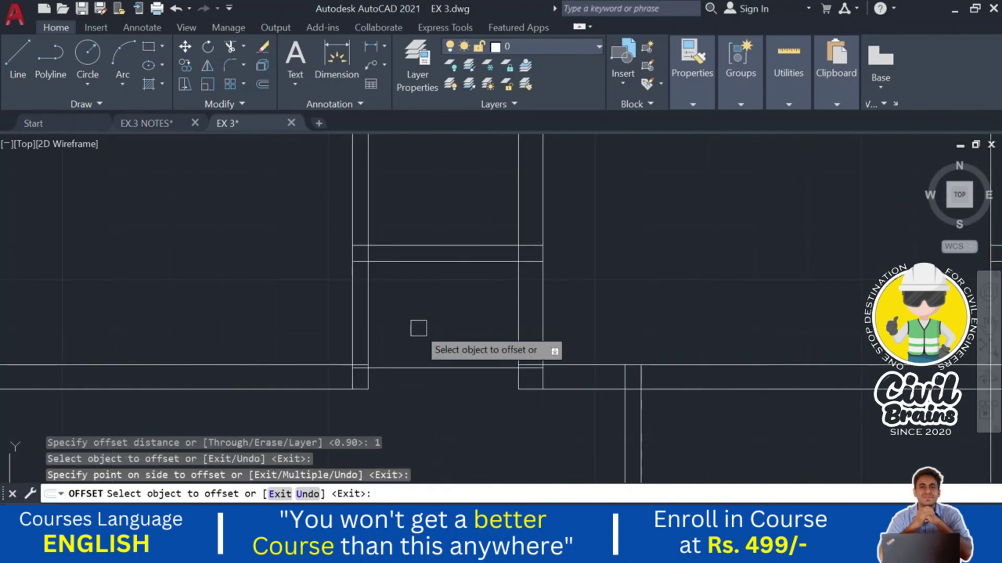
pyautogui.scroll(2, 387, 382)
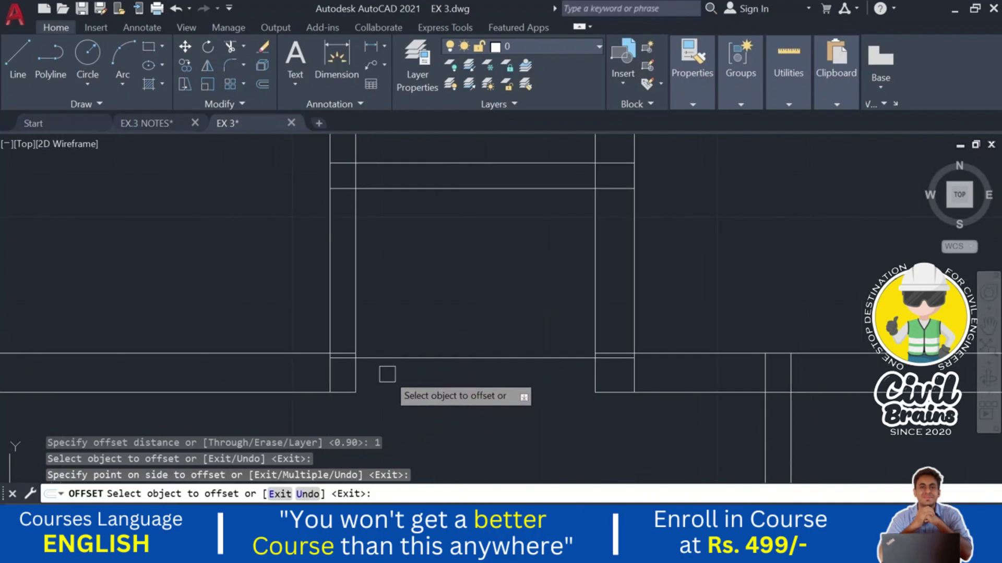
pyautogui.press('Escape')
pyautogui.press('Escape')
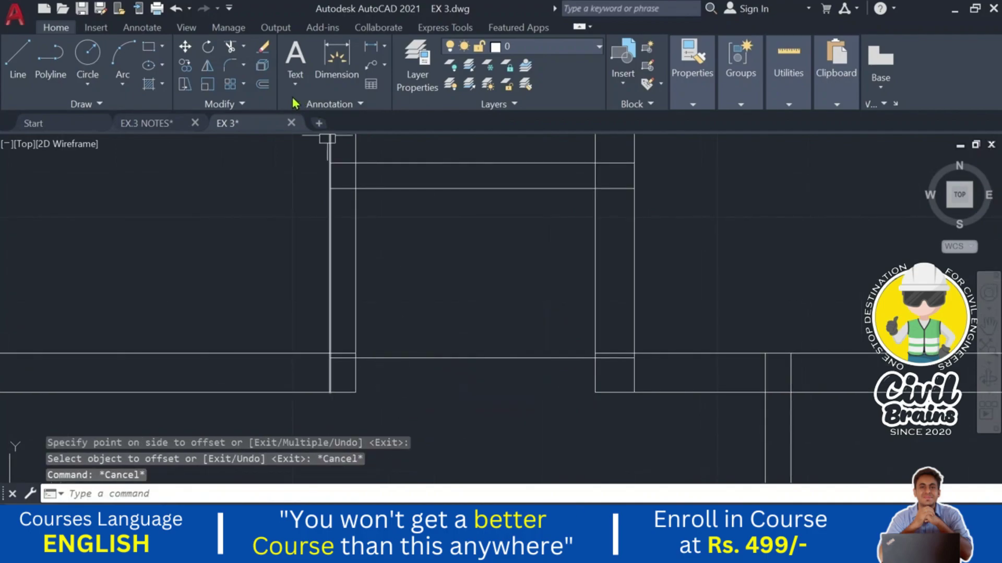
# - Measure the wall thickness with a linear dimension, then erase the extra wall line
pyautogui.click(371, 47)
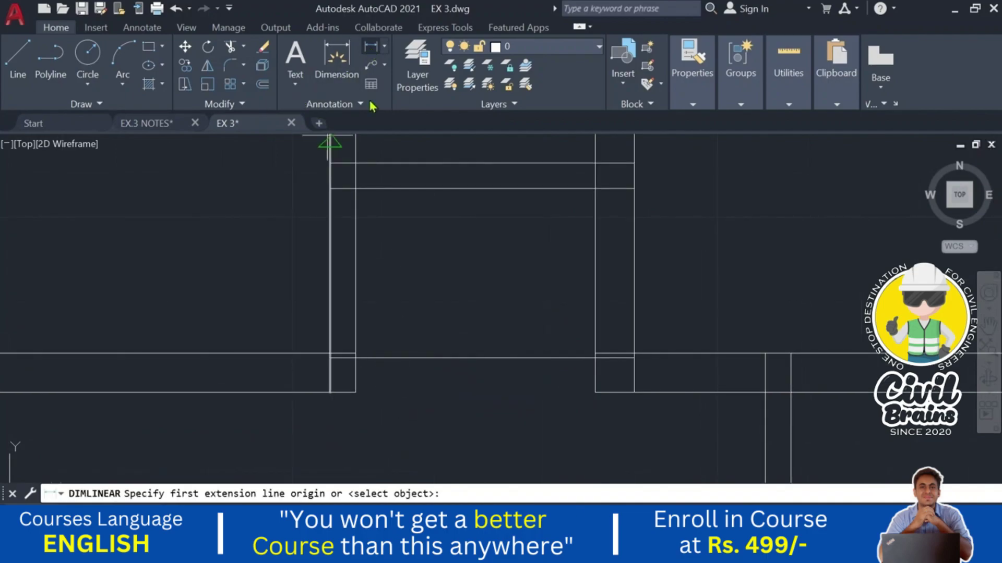
pyautogui.click(420, 189)
pyautogui.click(417, 358)
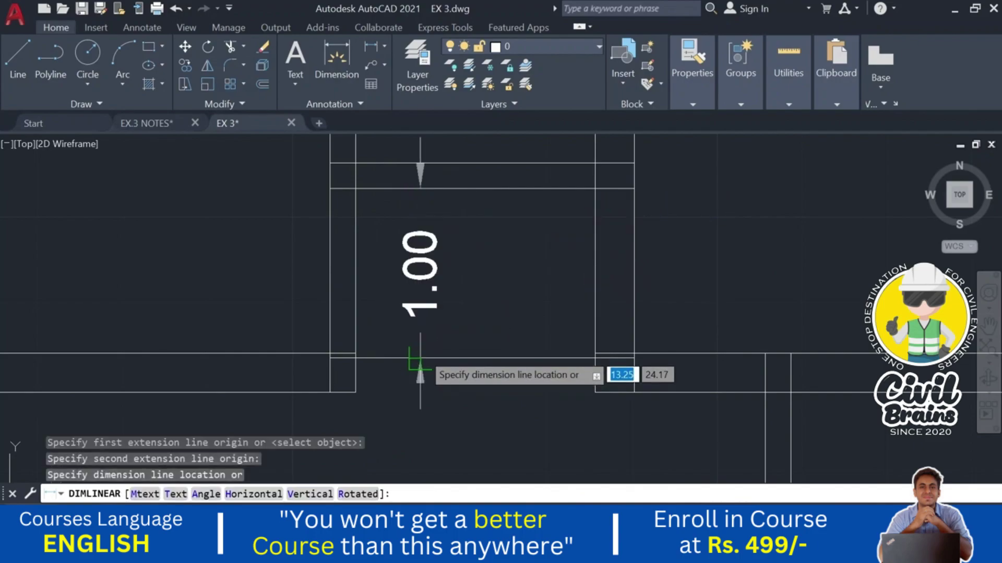
pyautogui.press('Escape')
pyautogui.click(454, 324)
pyautogui.click(425, 386)
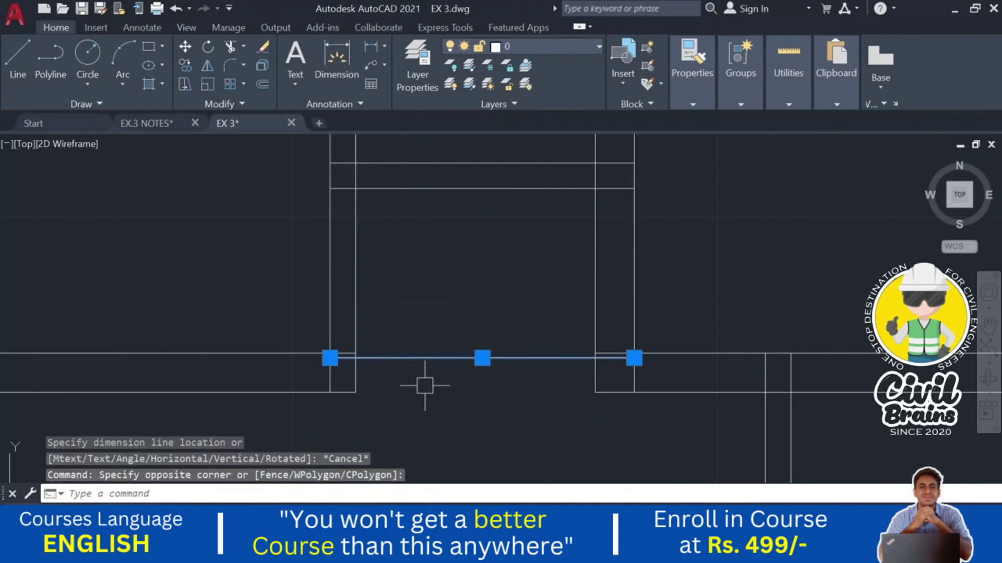
pyautogui.press('Delete')
# - Re-measure the spacing between the remaining wall corners with a linear dimension
pyautogui.moveTo(397, 244); pyautogui.dragTo(398, 284, button='middle')
pyautogui.click(371, 46)
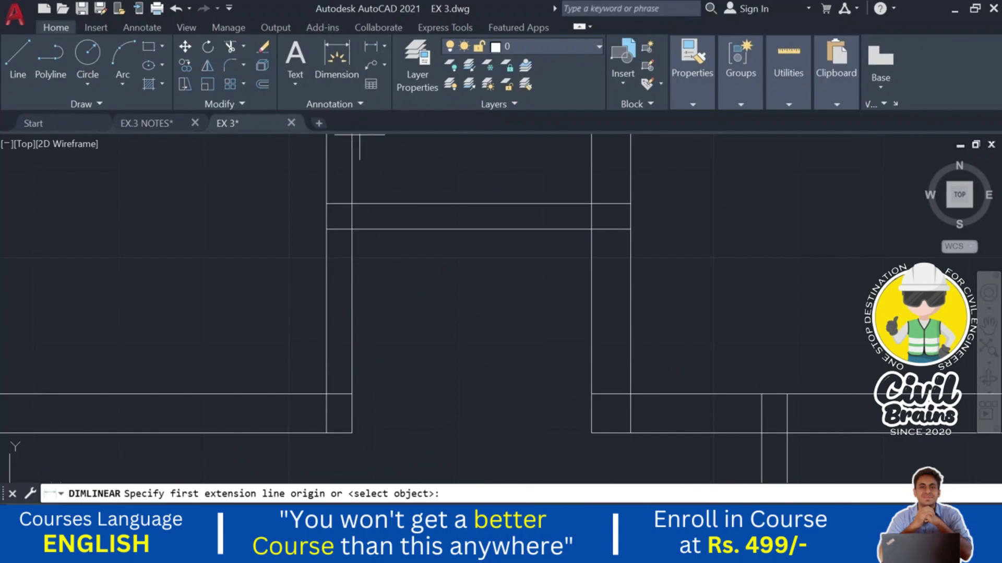
pyautogui.click(350, 229)
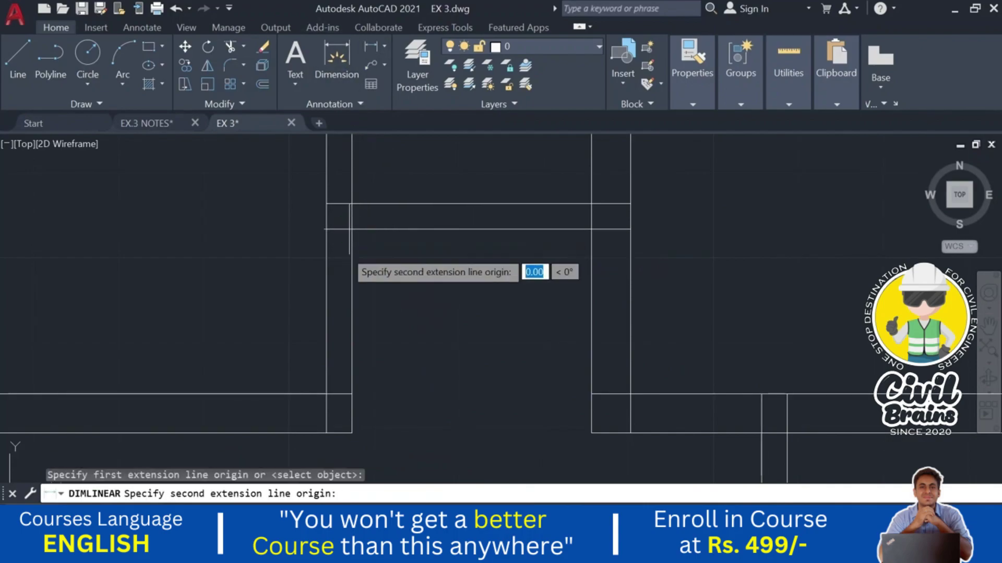
pyautogui.click(351, 394)
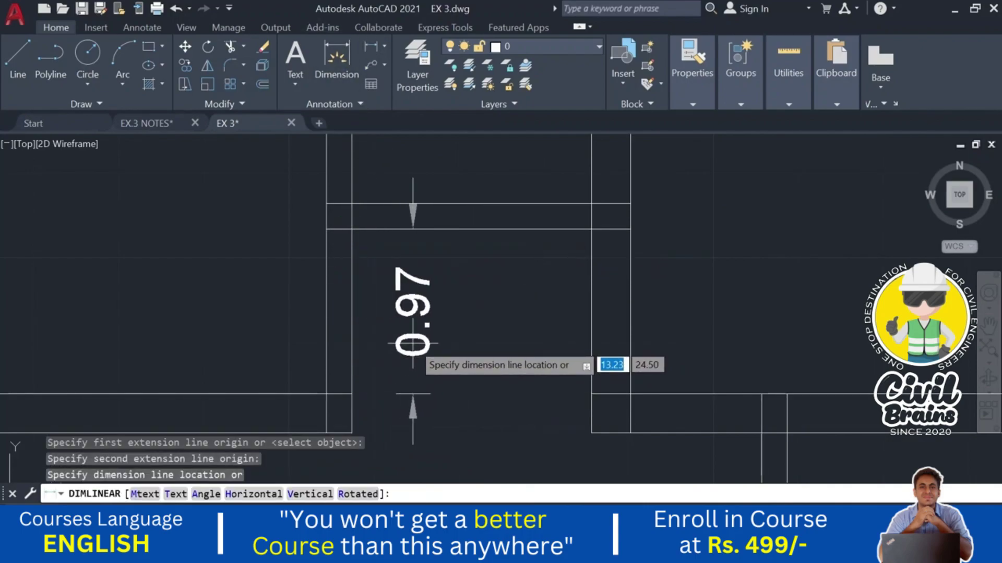
pyautogui.write('1')
pyautogui.press('Escape')
pyautogui.press('Escape')
pyautogui.scroll(-3, 425, 330)
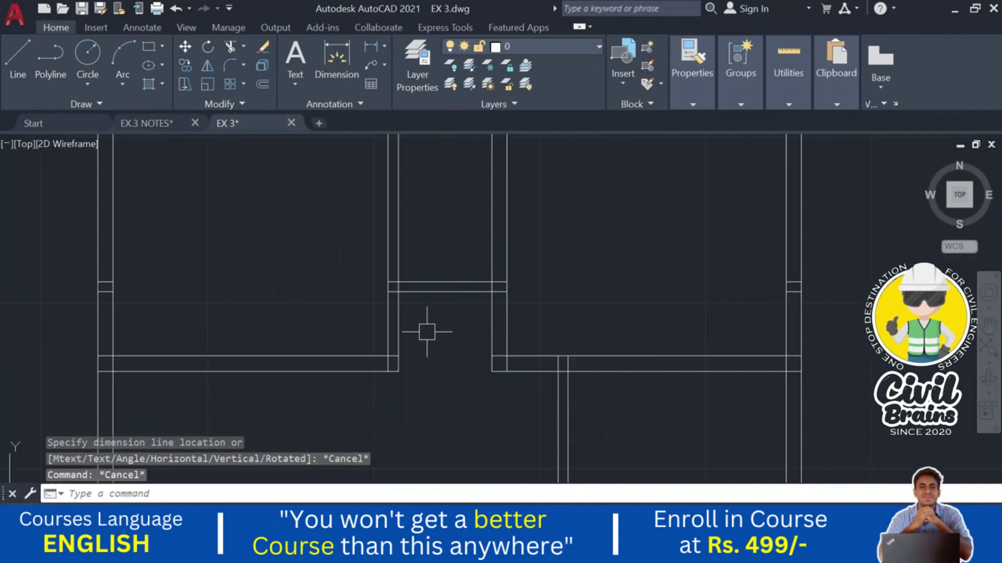
pyautogui.moveTo(424, 331); pyautogui.dragTo(409, 313, button='middle')
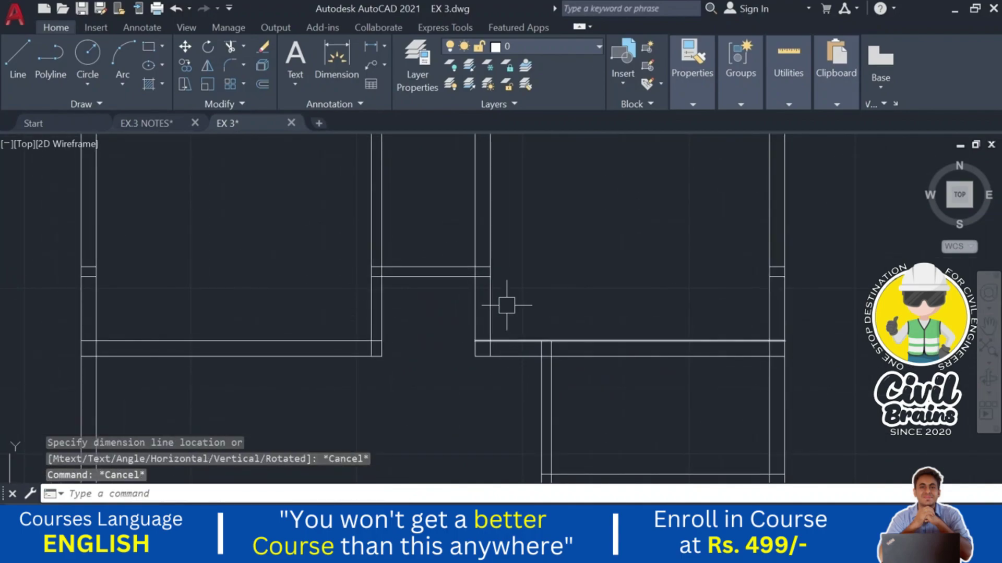
pyautogui.press('Return')
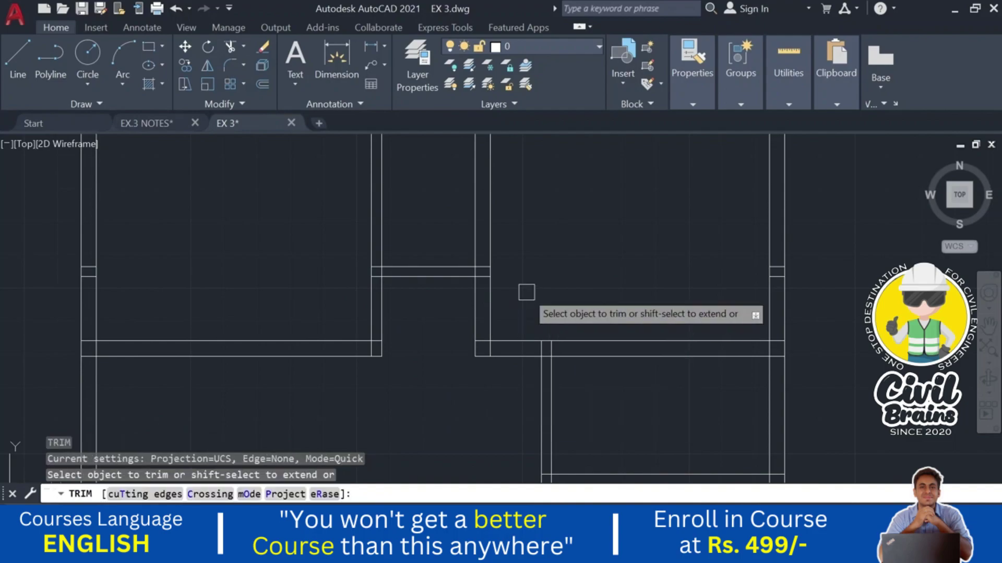
pyautogui.moveTo(527, 286); pyautogui.dragTo(334, 287)
pyautogui.press('Escape')
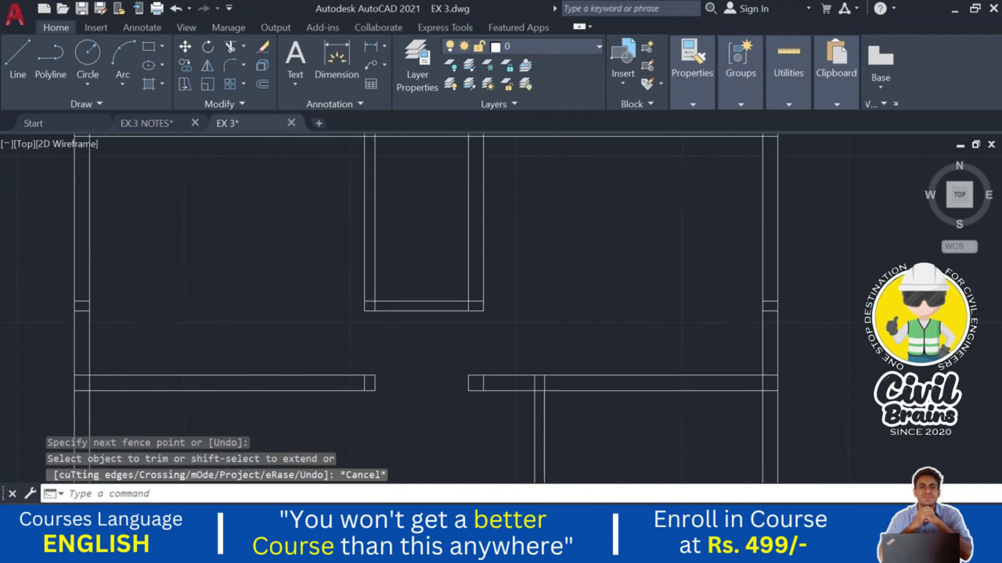
pyautogui.middleClick(355, 361)
pyautogui.middleClick(356, 361)
pyautogui.scroll(3, 355, 361)
pyautogui.scroll(4, 458, 424)
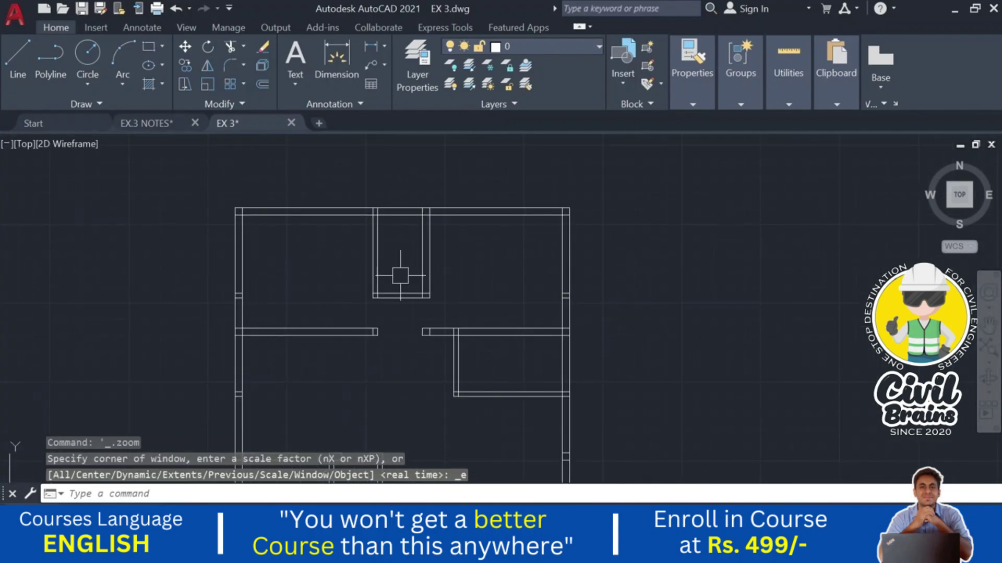
pyautogui.moveTo(418, 342); pyautogui.dragTo(359, 254, button='middle')
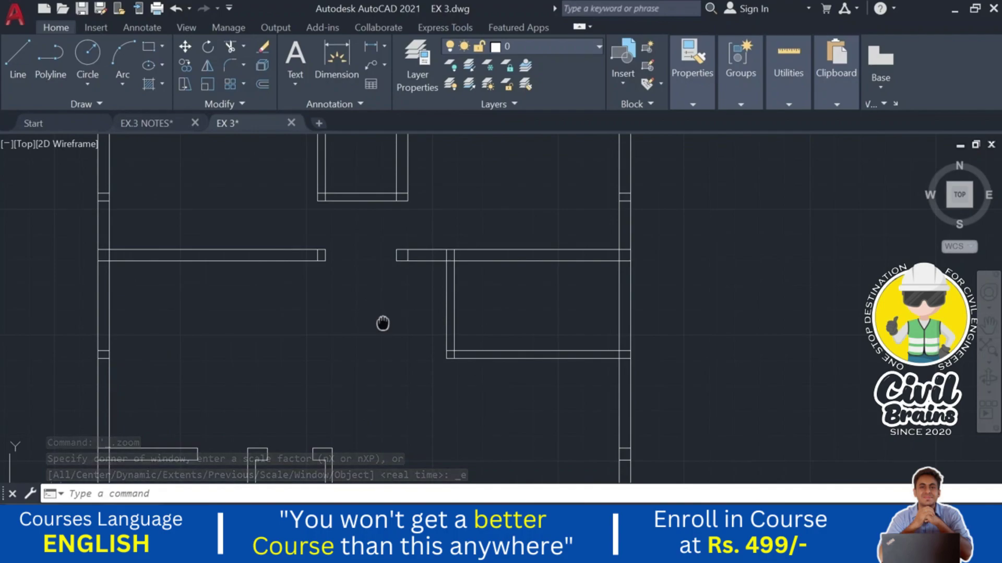
pyautogui.moveTo(383, 323); pyautogui.dragTo(374, 378, button='middle')
pyautogui.moveTo(446, 257)
pyautogui.mouseDown(button='middle')
pyautogui.moveTo(442, 312)
pyautogui.moveTo(451, 252)
pyautogui.mouseUp(button='middle')
pyautogui.moveTo(372, 267); pyautogui.dragTo(369, 253, button='middle')
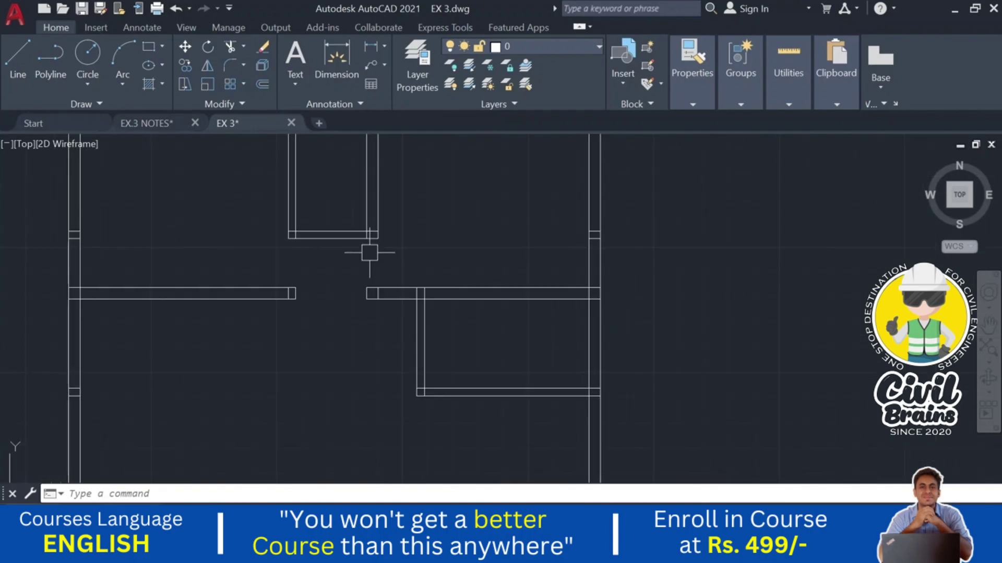
pyautogui.scroll(2, 366, 272)
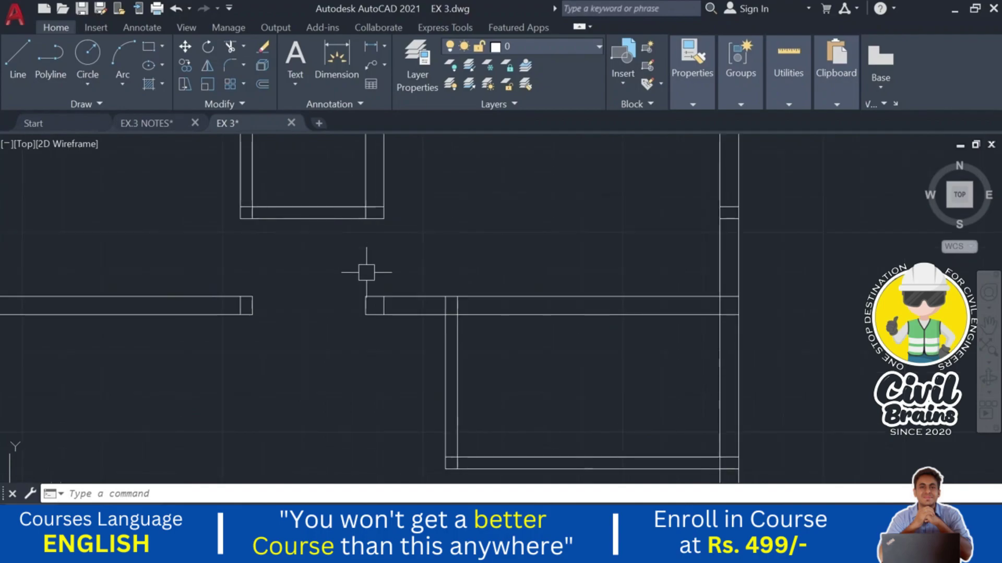
pyautogui.moveTo(355, 259); pyautogui.dragTo(352, 337, button='middle')
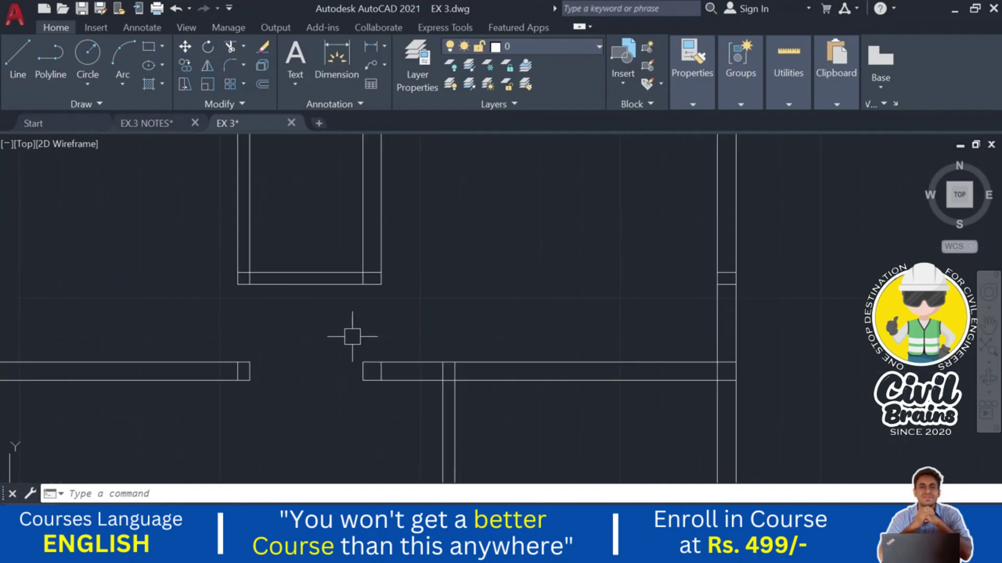
pyautogui.moveTo(310, 268); pyautogui.dragTo(313, 320, button='middle')
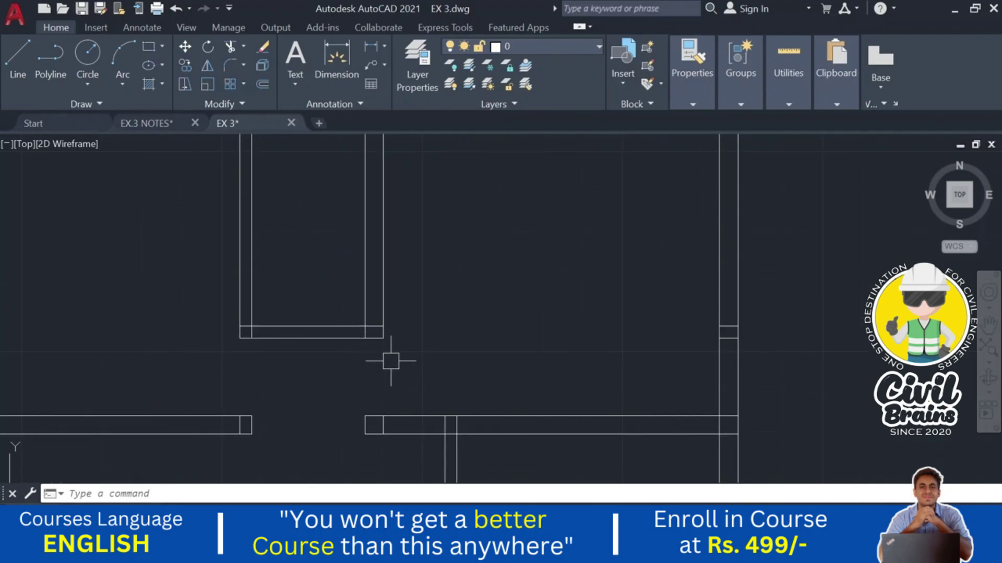
pyautogui.moveTo(413, 452)
pyautogui.mouseDown(button='middle')
pyautogui.moveTo(379, 293)
pyautogui.moveTo(355, 339)
pyautogui.mouseUp(button='middle')
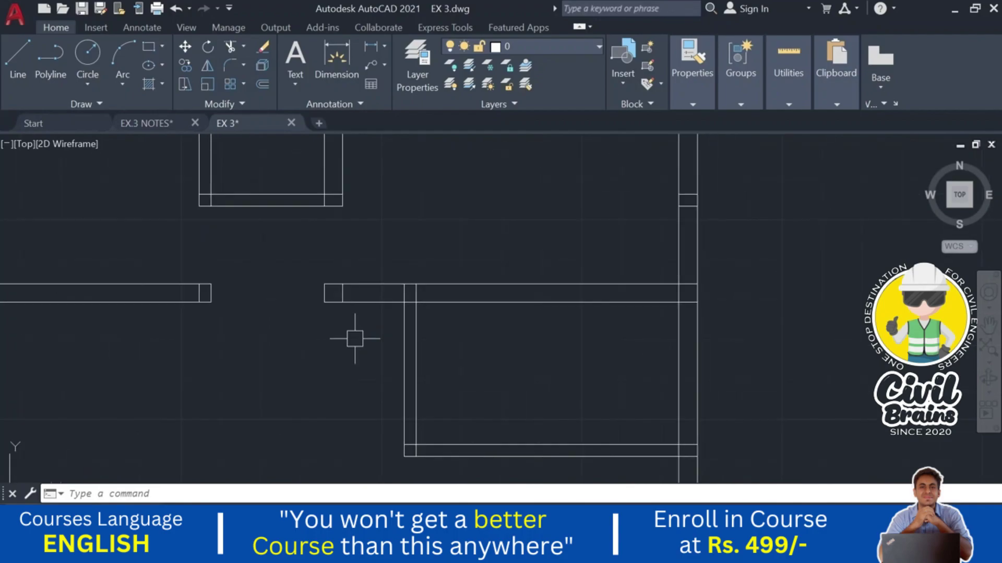
pyautogui.press('Escape')
pyautogui.press('Escape')
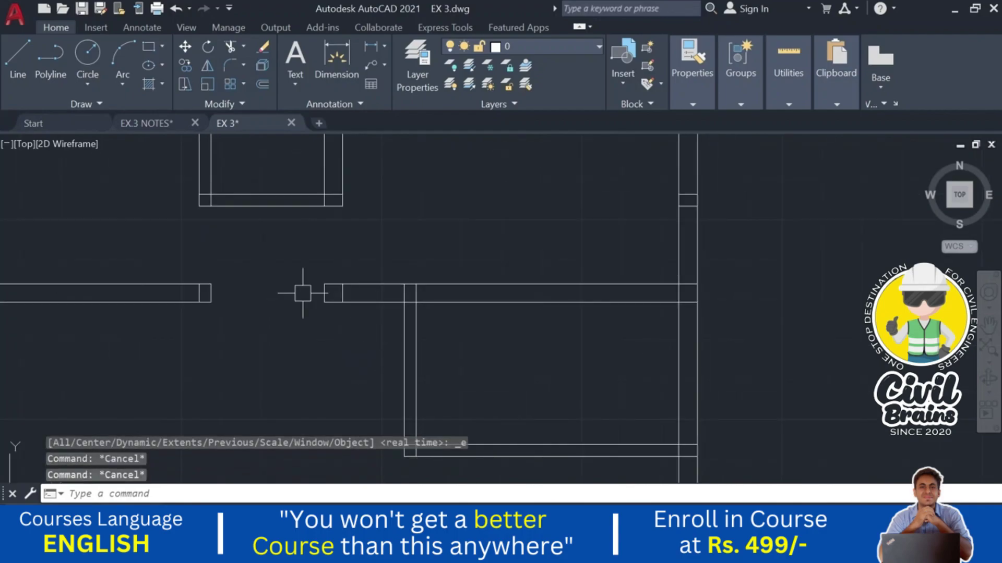
# - After checking sizes on EX.3 NOTES, offset the bottom wall line 0.9 upward
pyautogui.click(153, 124)
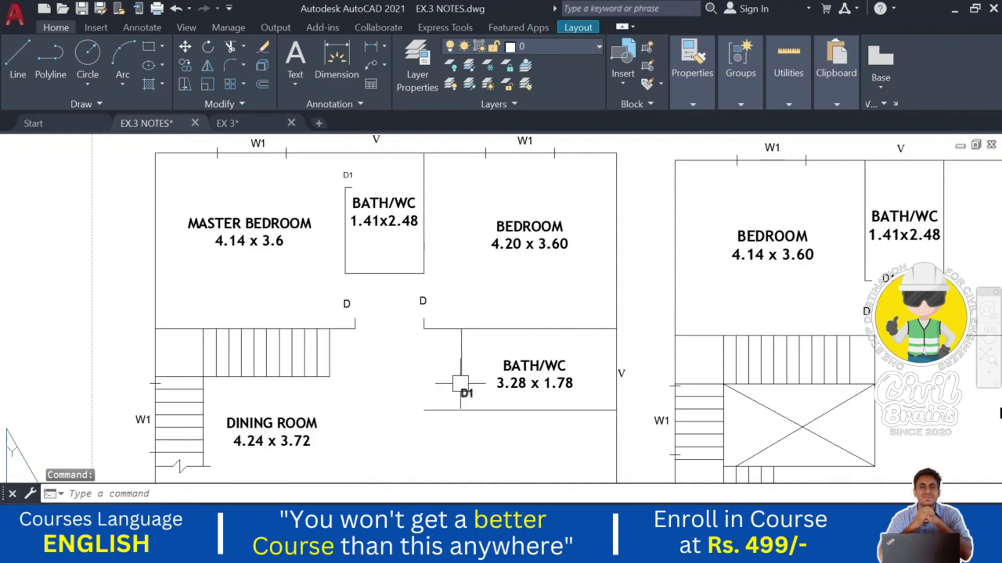
pyautogui.click(226, 124)
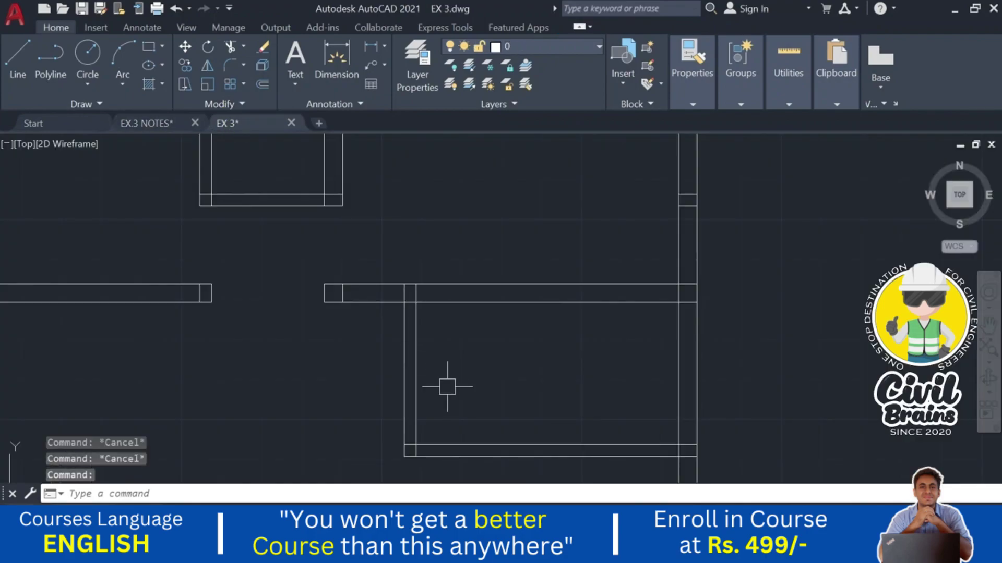
pyautogui.press('Return')
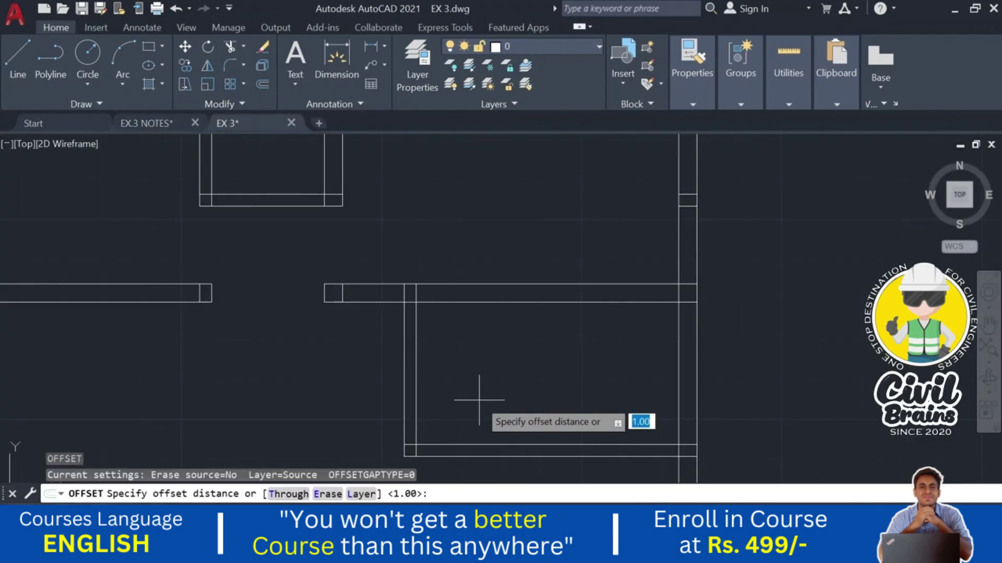
pyautogui.write('.9')
pyautogui.press('Return')
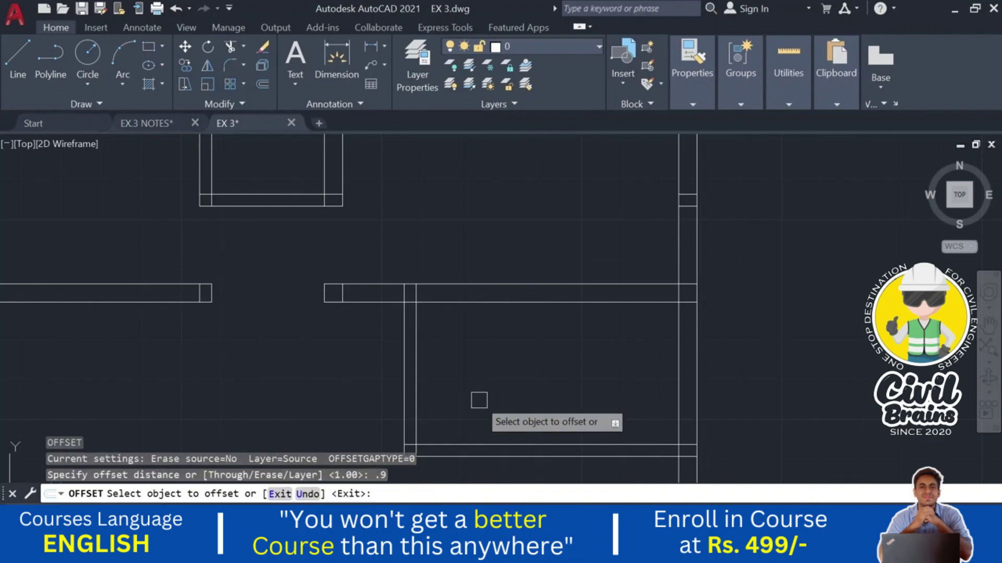
pyautogui.moveTo(477, 398); pyautogui.dragTo(421, 363, button='middle')
pyautogui.click(422, 373)
pyautogui.click(422, 288)
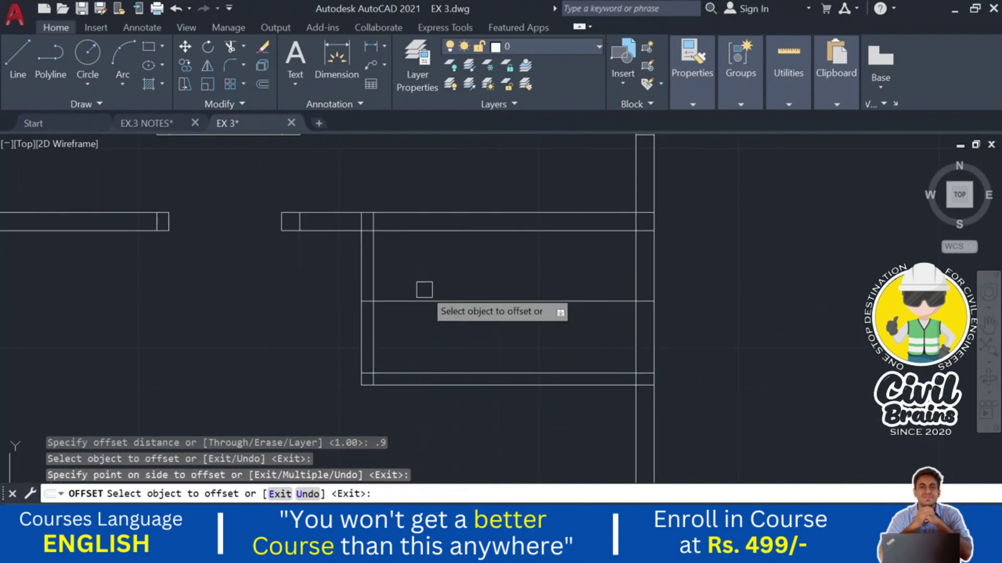
pyautogui.press('Escape')
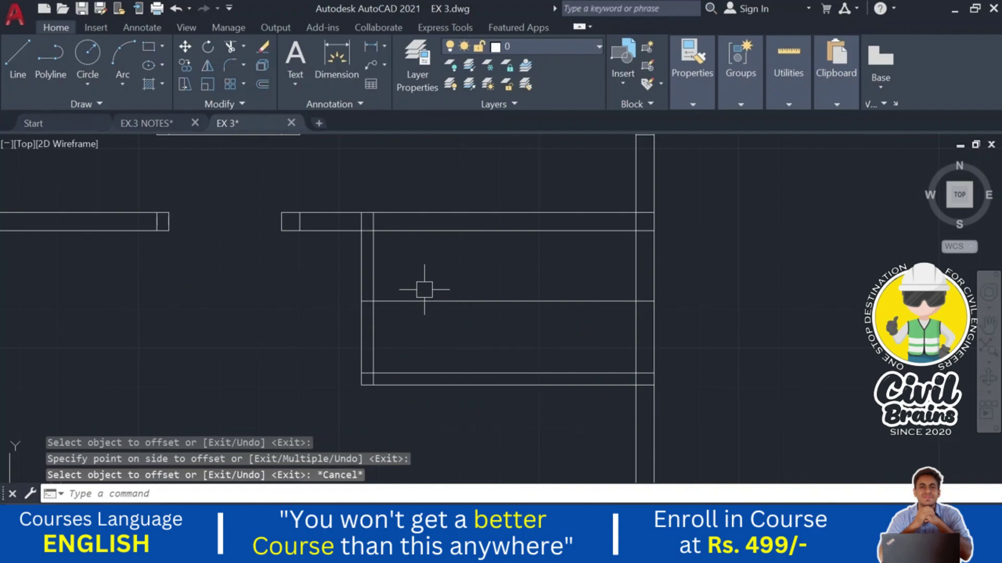
# - Trim the wall lines below the new guide line to open the bottom gap
pyautogui.write('tr')
pyautogui.press('Return')
pyautogui.click(417, 301)
pyautogui.moveTo(409, 319); pyautogui.dragTo(318, 333)
pyautogui.moveTo(330, 327); pyautogui.dragTo(357, 414, button='middle')
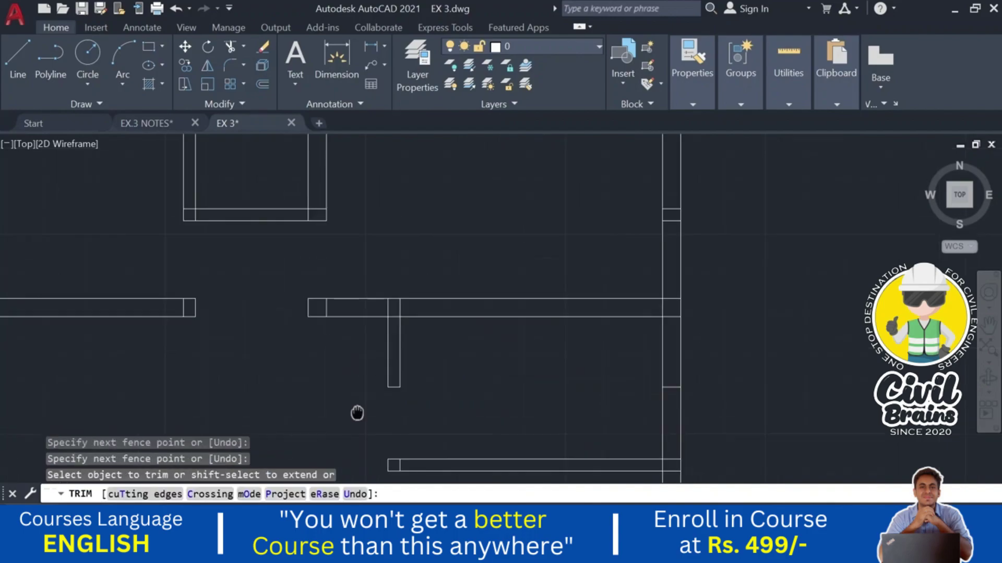
pyautogui.moveTo(238, 151); pyautogui.dragTo(304, 288, button='middle')
pyautogui.press('Escape')
pyautogui.press('Escape')
pyautogui.press('Escape')
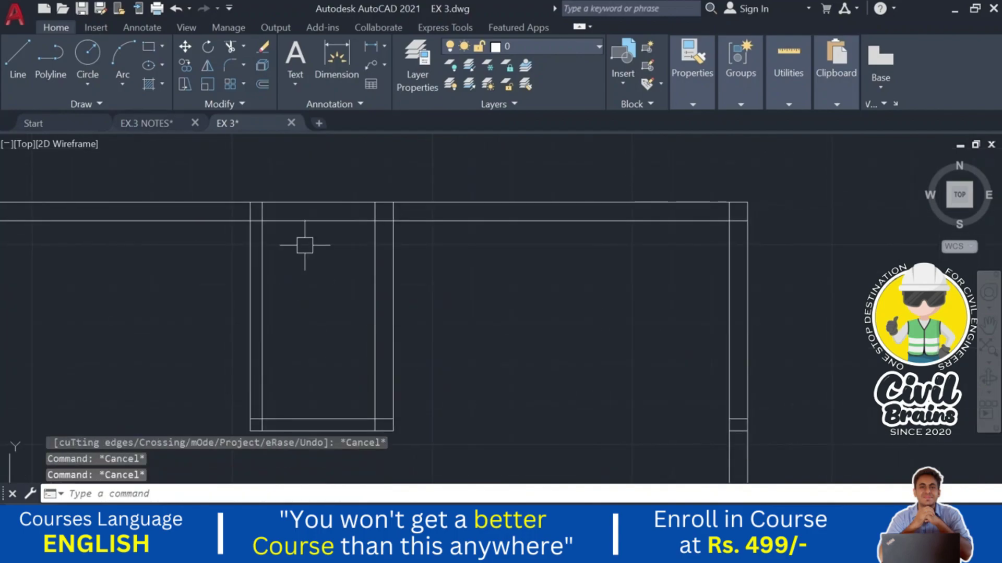
# - Offset the top wall line 0.9 downward
pyautogui.press('Return')
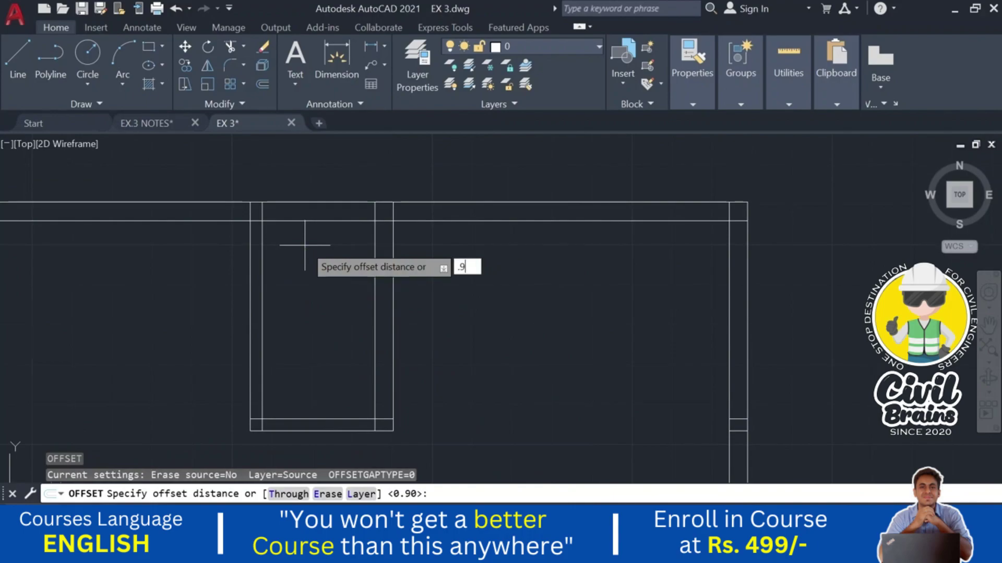
pyautogui.write('.9')
pyautogui.press('Return')
pyautogui.click(313, 221)
pyautogui.click(292, 338)
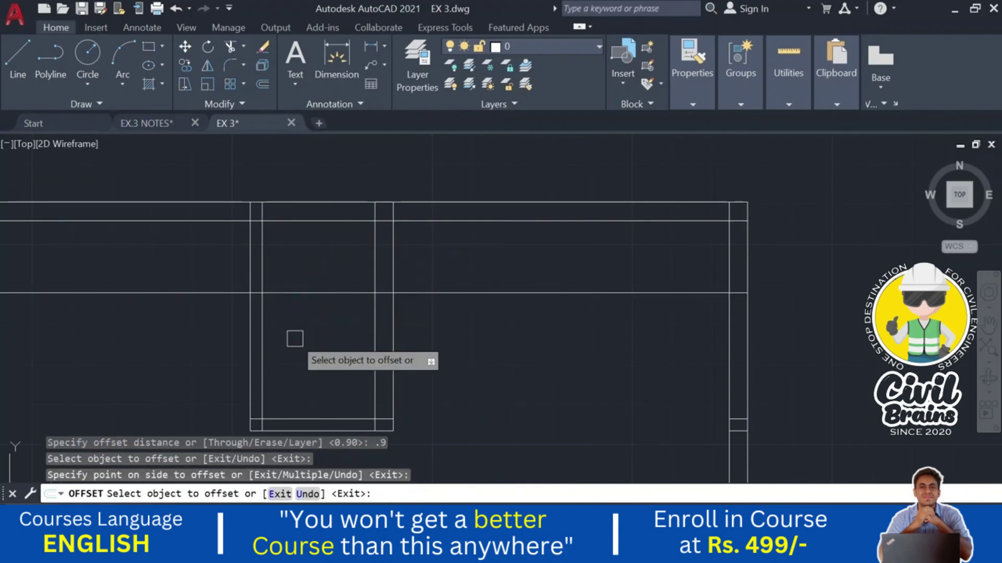
pyautogui.press('Escape')
# - Trim the guide line and the box's left wall above it to open the upper gap
pyautogui.write('tr')
pyautogui.press('Return')
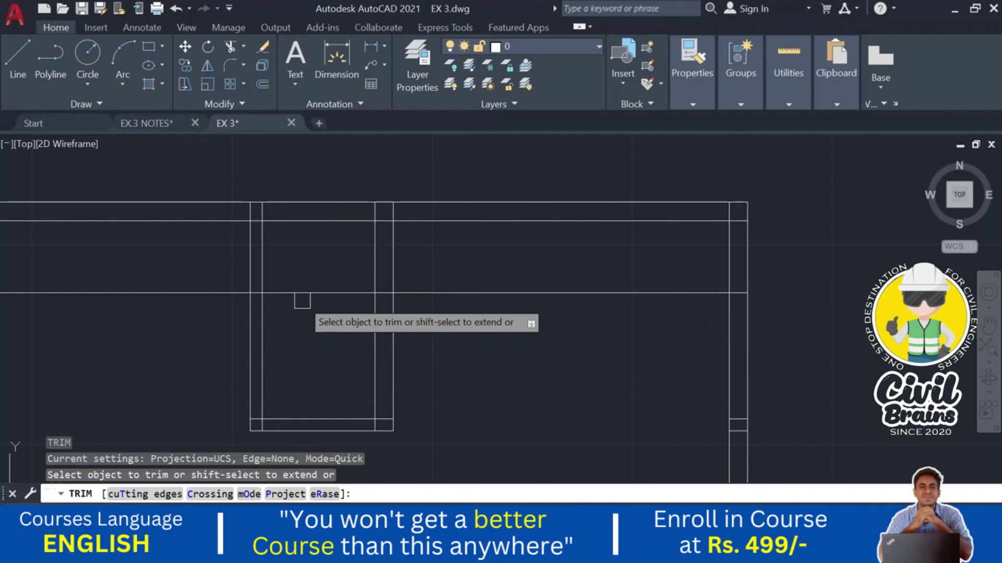
pyautogui.click(292, 292)
pyautogui.moveTo(287, 260)
pyautogui.mouseDown()
pyautogui.moveTo(217, 262)
pyautogui.moveTo(235, 303)
pyautogui.mouseUp()
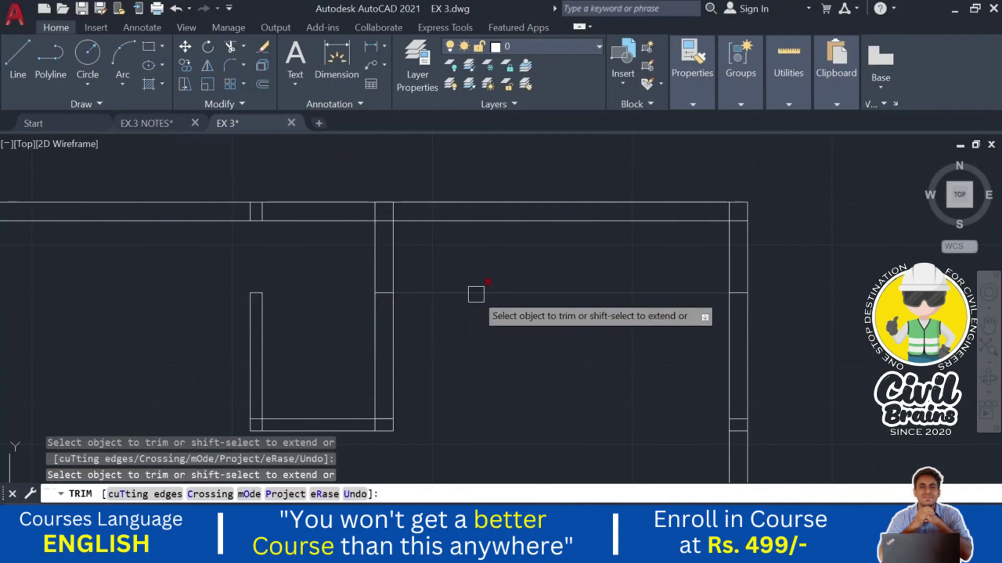
pyautogui.scroll(-3, 450, 327)
pyautogui.press('Escape')
pyautogui.scroll(4, 214, 263)
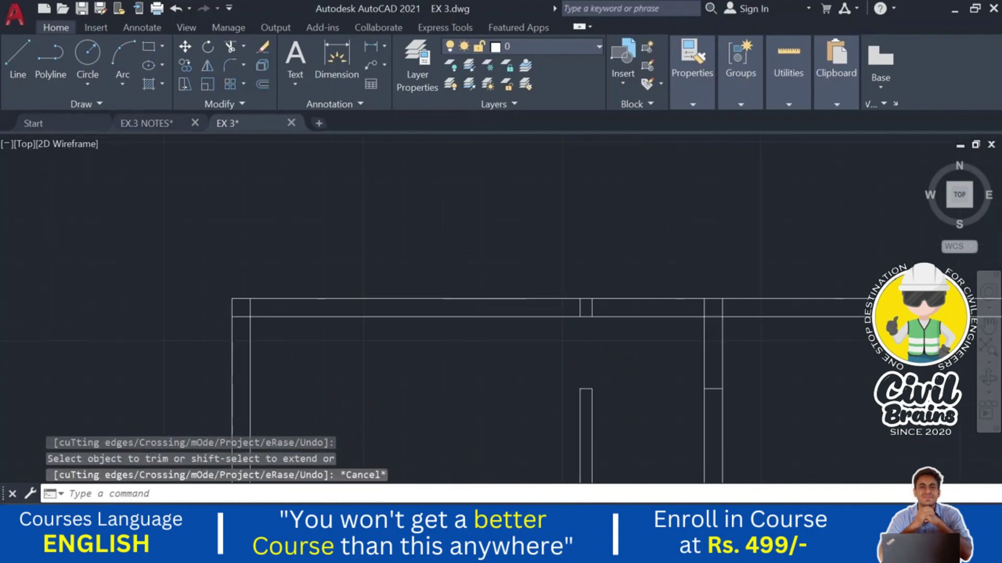
# - Trim the crossing segments at the top-left wall junction
pyautogui.click(230, 53)
pyautogui.scroll(3, 268, 332)
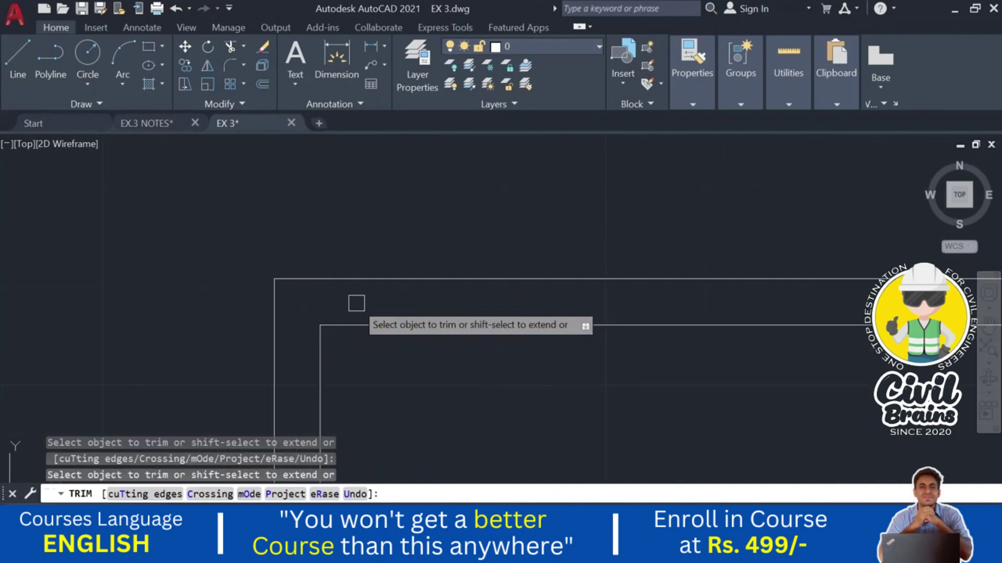
pyautogui.moveTo(356, 303)
pyautogui.mouseDown(button='middle')
pyautogui.moveTo(698, 302)
pyautogui.moveTo(567, 293)
pyautogui.mouseUp(button='middle')
pyautogui.moveTo(339, 287); pyautogui.dragTo(616, 283)
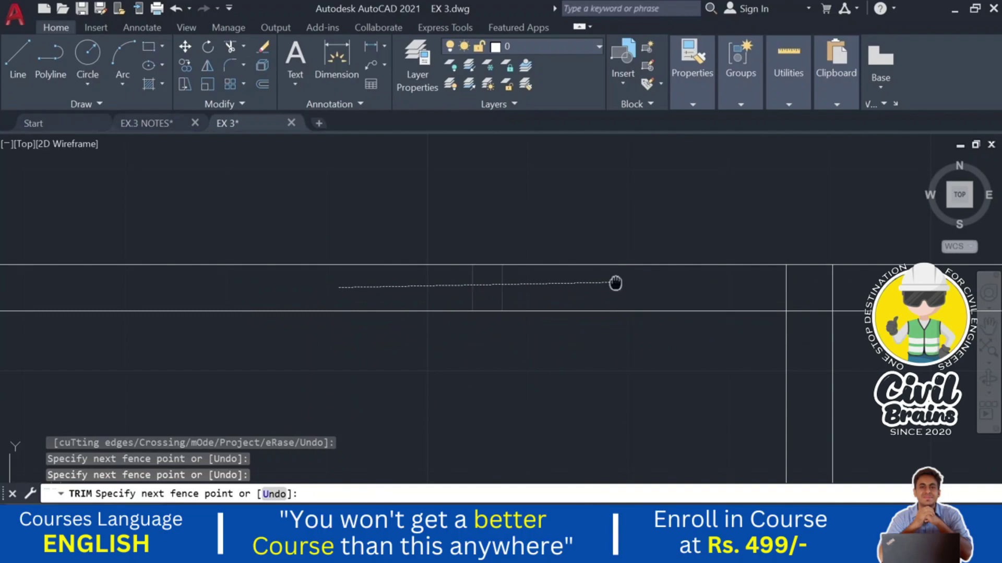
pyautogui.moveTo(615, 283); pyautogui.dragTo(179, 252, button='middle')
pyautogui.press('Return')
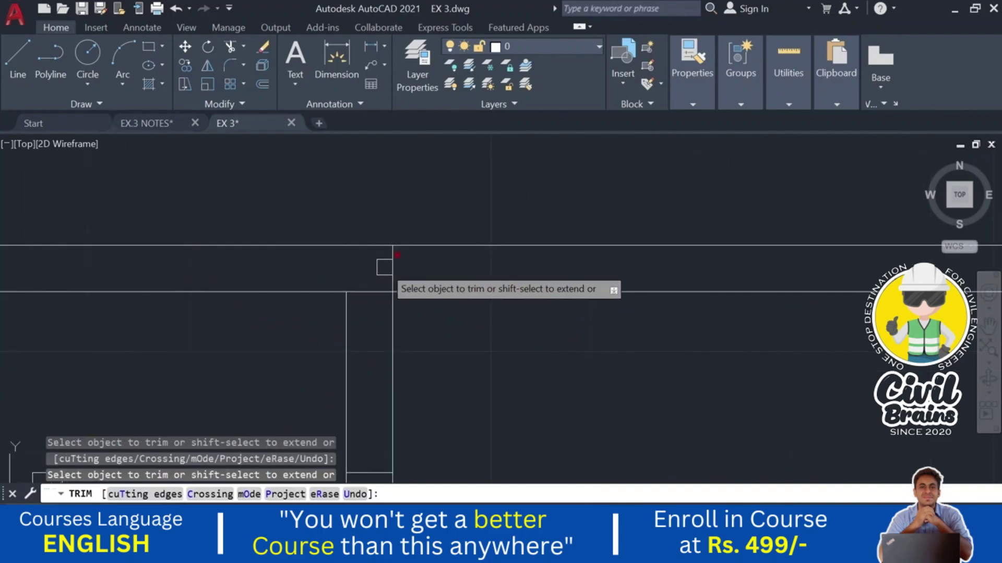
# - Trim the overlapping lines at the right wall junction so the walls meet cleanly
pyautogui.scroll(-4, 374, 286)
pyautogui.moveTo(519, 325); pyautogui.dragTo(511, 221, button='middle')
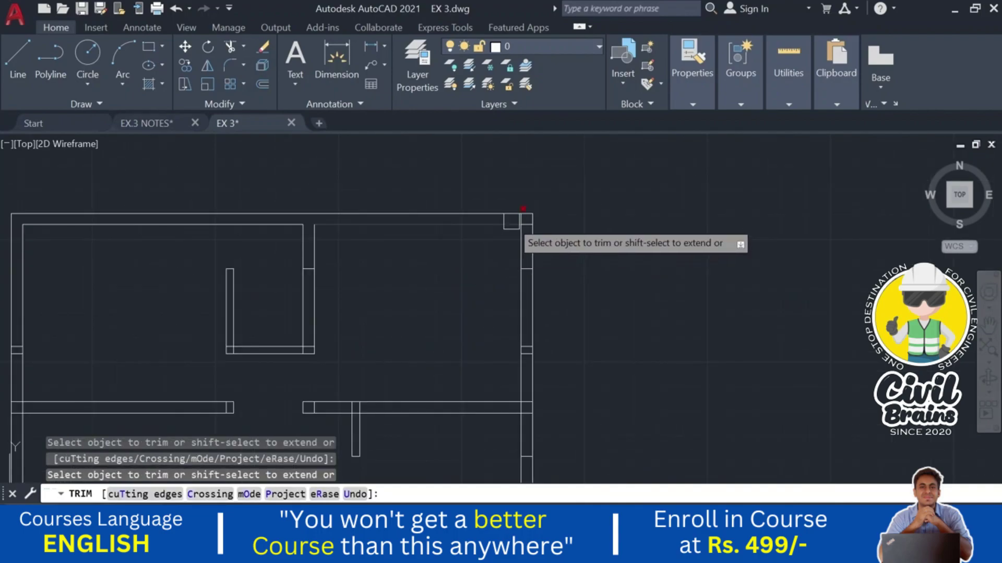
pyautogui.scroll(4, 511, 221)
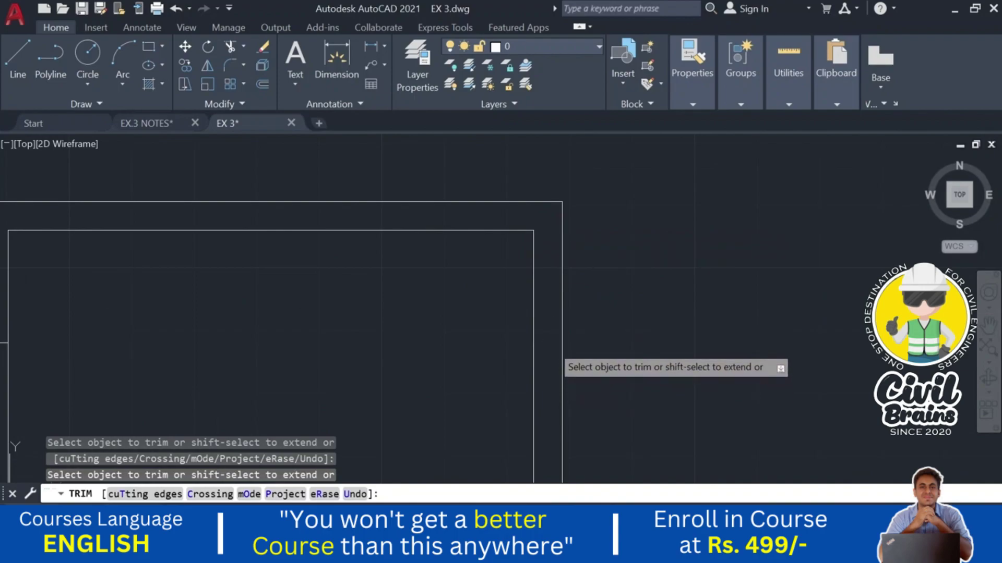
pyautogui.moveTo(552, 346); pyautogui.dragTo(470, 179, button='middle')
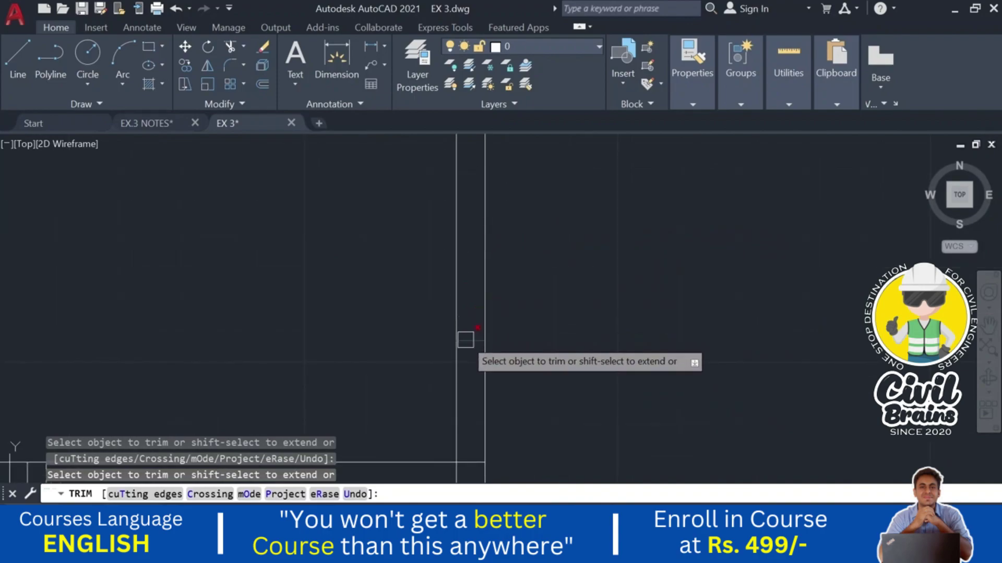
pyautogui.scroll(-2, 519, 351)
pyautogui.scroll(4, 493, 322)
pyautogui.click(484, 328)
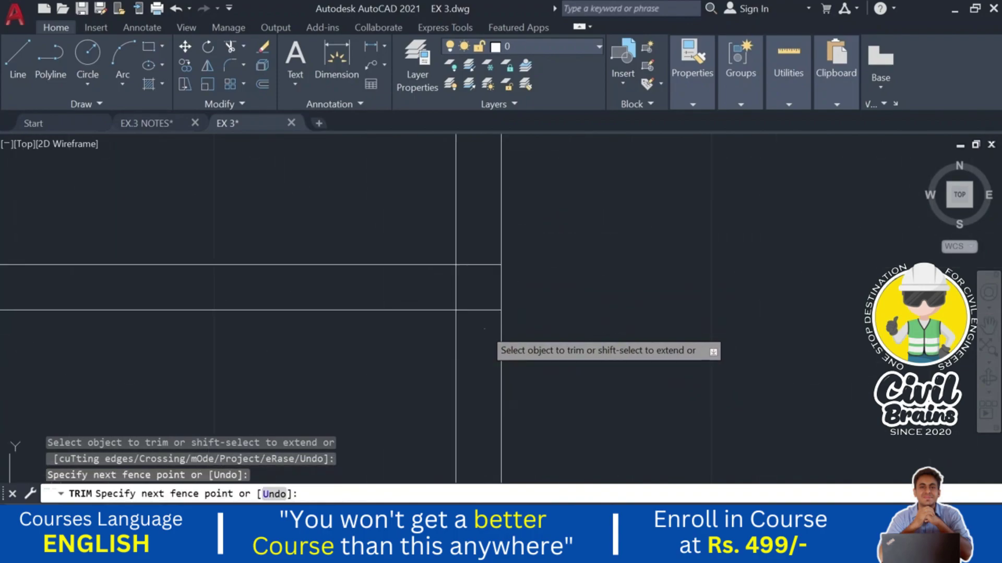
pyautogui.click(486, 237)
pyautogui.press('Return')
pyautogui.click(470, 282)
pyautogui.click(414, 275)
pyautogui.press('Return')
# - Trim the wall segment between the two vertical lines at the right-side junction
pyautogui.scroll(-4, 414, 274)
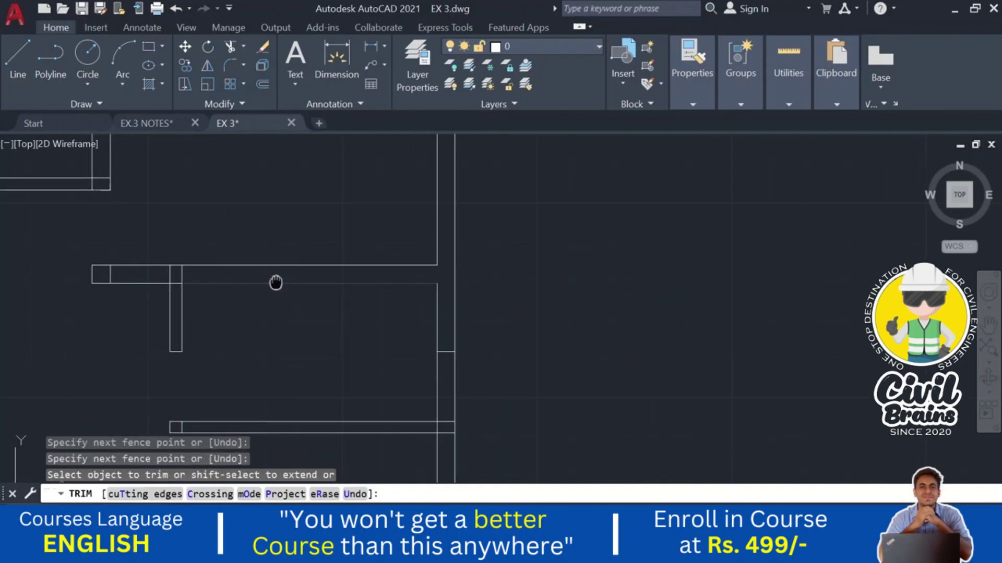
pyautogui.moveTo(275, 282); pyautogui.dragTo(306, 188, button='middle')
pyautogui.scroll(2, 365, 180)
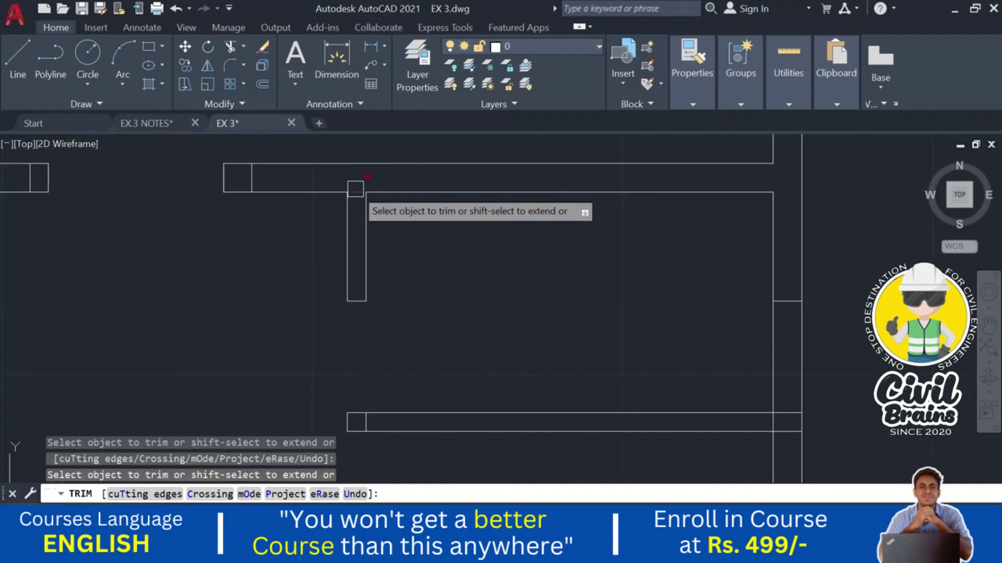
pyautogui.scroll(-3, 248, 165)
pyautogui.moveTo(374, 197); pyautogui.dragTo(485, 276, button='middle')
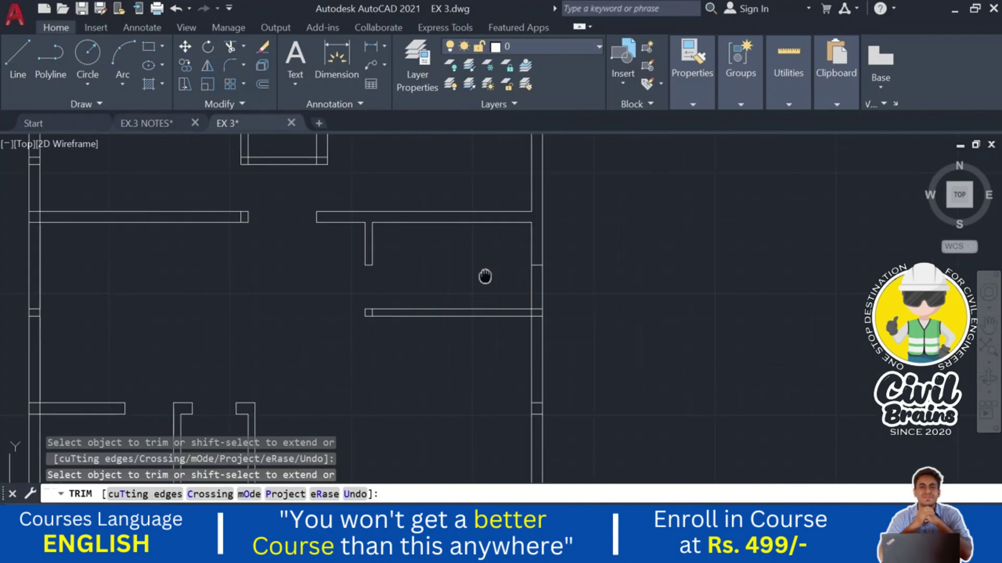
pyautogui.scroll(3, 485, 277)
pyautogui.scroll(-1, 519, 214)
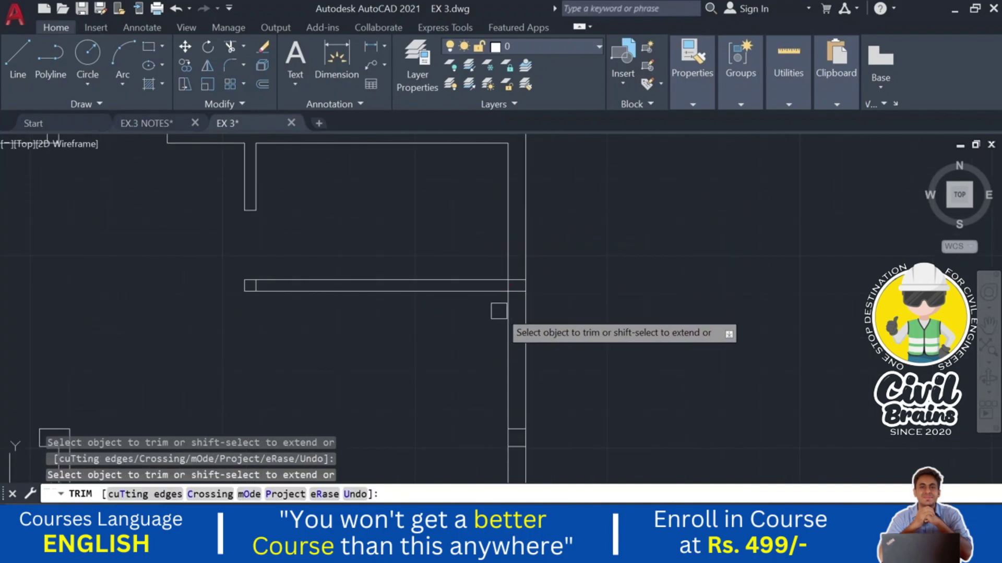
pyautogui.scroll(3, 499, 311)
pyautogui.moveTo(532, 284)
pyautogui.mouseDown()
pyautogui.moveTo(532, 268)
pyautogui.moveTo(503, 246)
pyautogui.mouseUp()
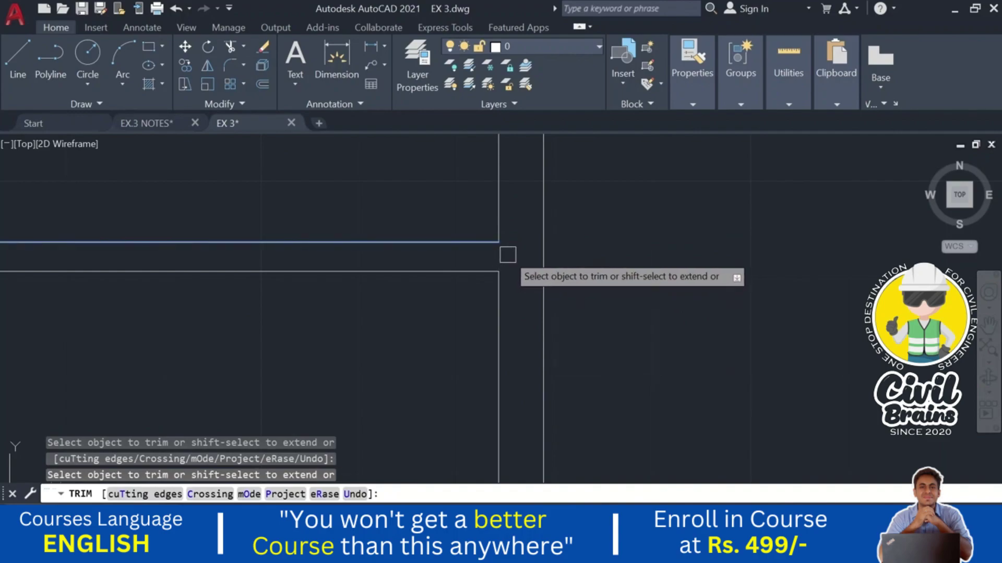
pyautogui.scroll(-2, 504, 256)
pyautogui.scroll(2, 101, 257)
pyautogui.press('Escape')
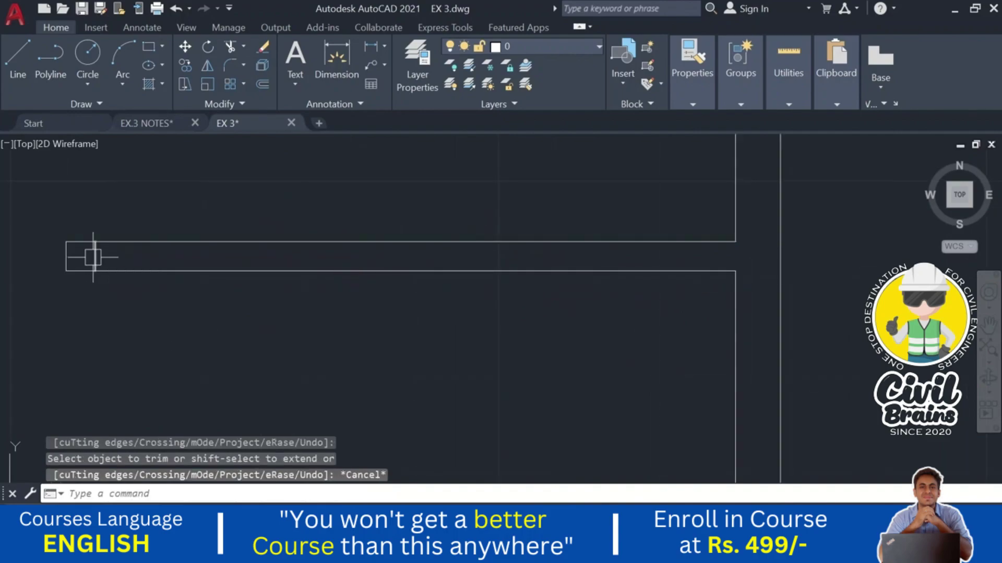
# - Erase the stray wall-end line and trim overlapping lines at the first wall junctions and corner
pyautogui.click(93, 257)
pyautogui.press('Delete')
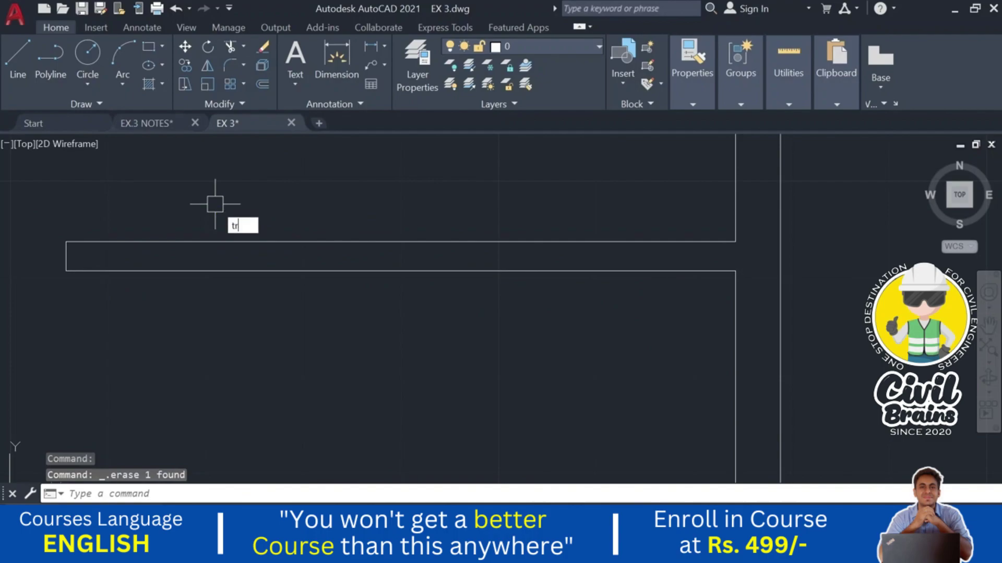
pyautogui.press('Return')
pyautogui.scroll(-2, 305, 282)
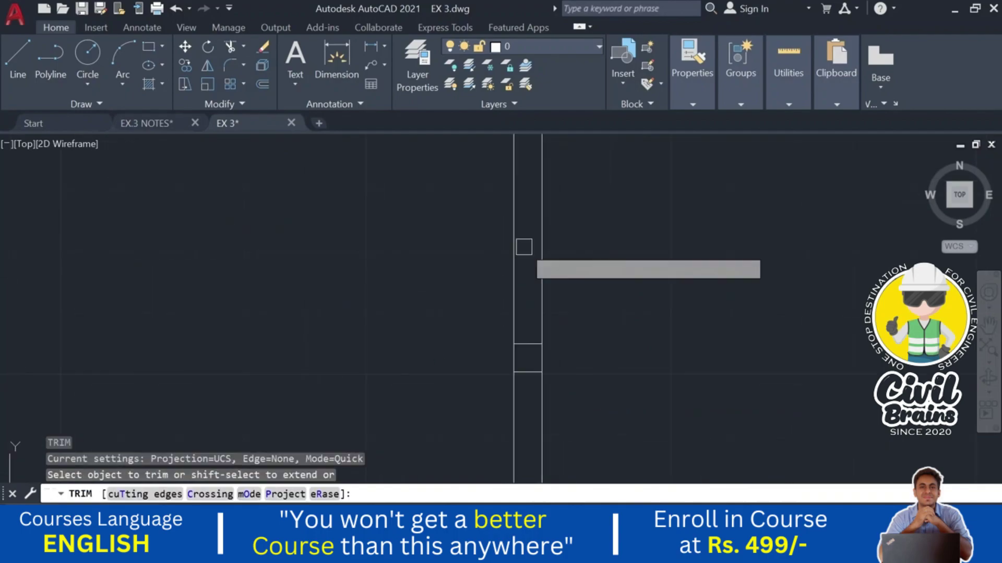
pyautogui.scroll(3, 537, 371)
pyautogui.click(536, 337)
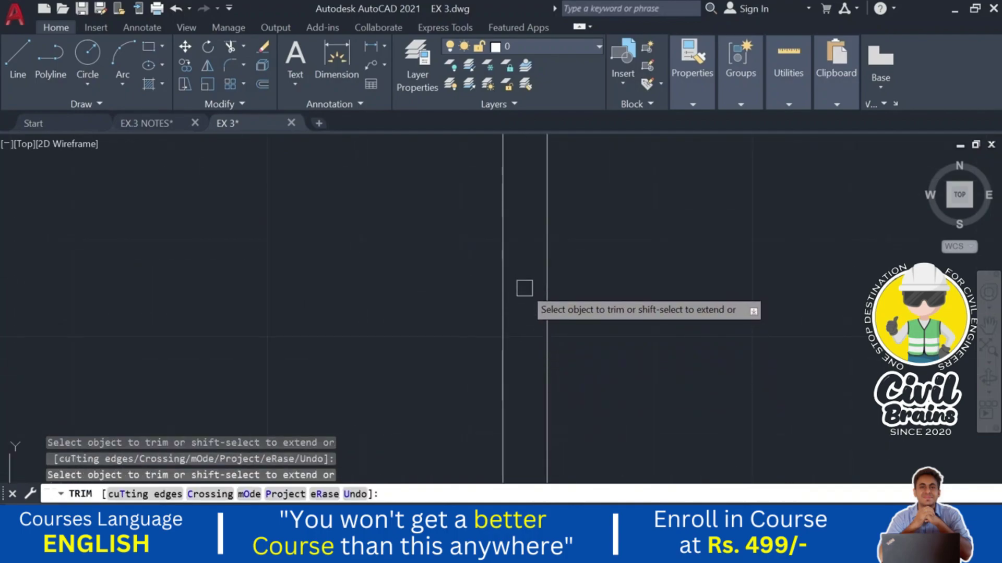
pyautogui.scroll(-2, 524, 293)
pyautogui.scroll(3, 526, 327)
pyautogui.scroll(-3, 543, 288)
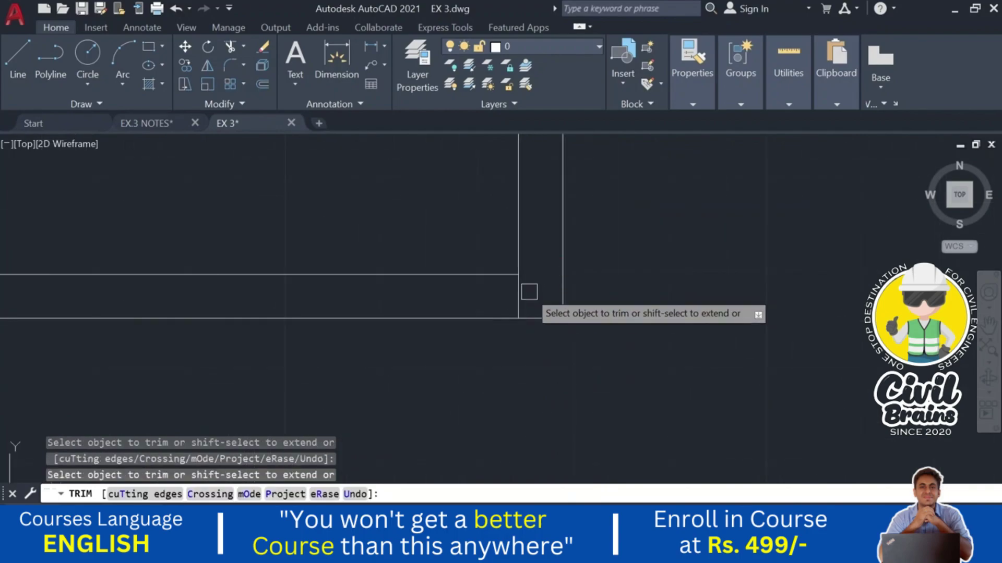
pyautogui.scroll(-2, 530, 277)
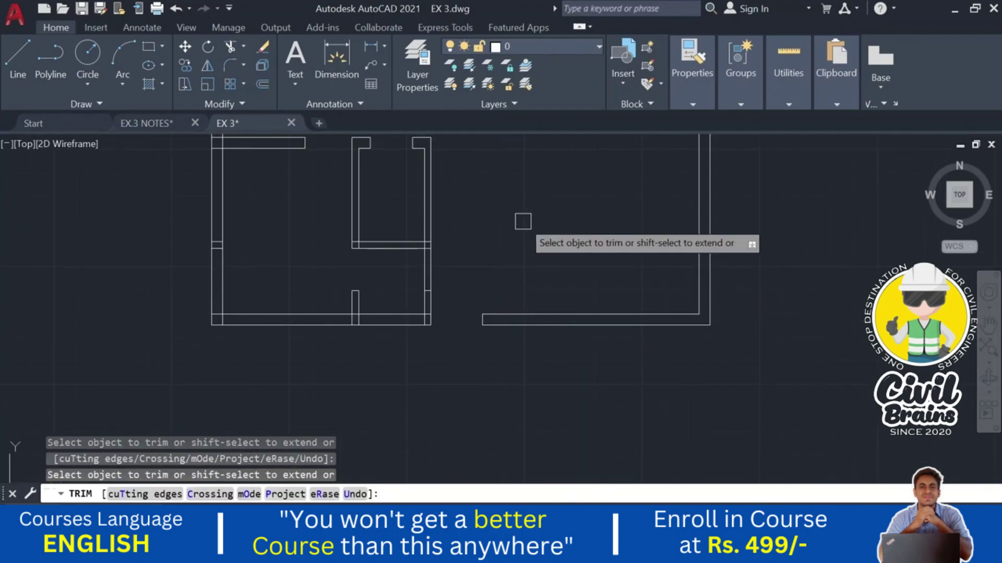
pyautogui.scroll(4, 357, 307)
pyautogui.moveTo(357, 307)
pyautogui.mouseDown()
pyautogui.moveTo(290, 297)
pyautogui.moveTo(320, 290)
pyautogui.mouseUp()
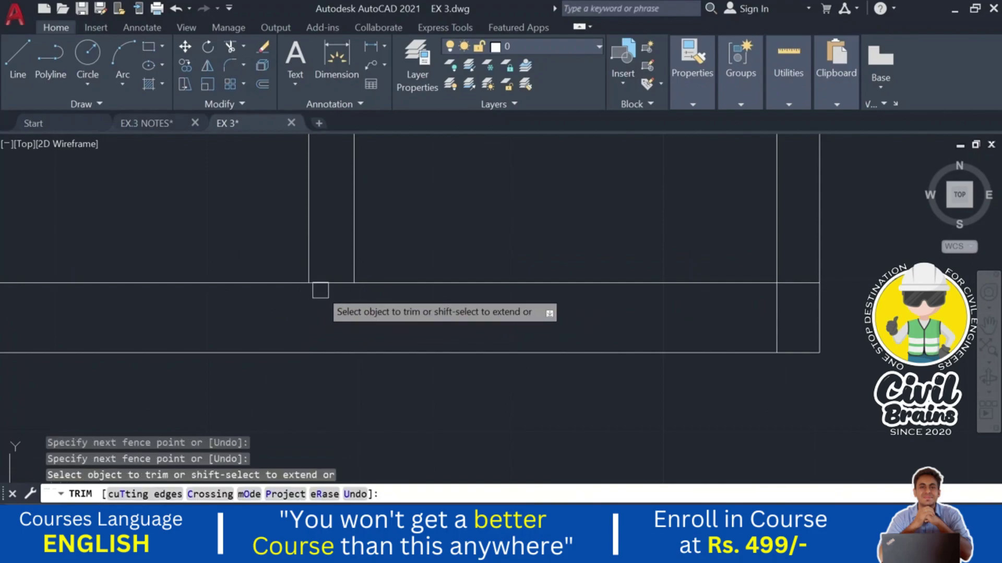
pyautogui.scroll(-2, 581, 316)
pyautogui.moveTo(602, 319); pyautogui.dragTo(631, 293)
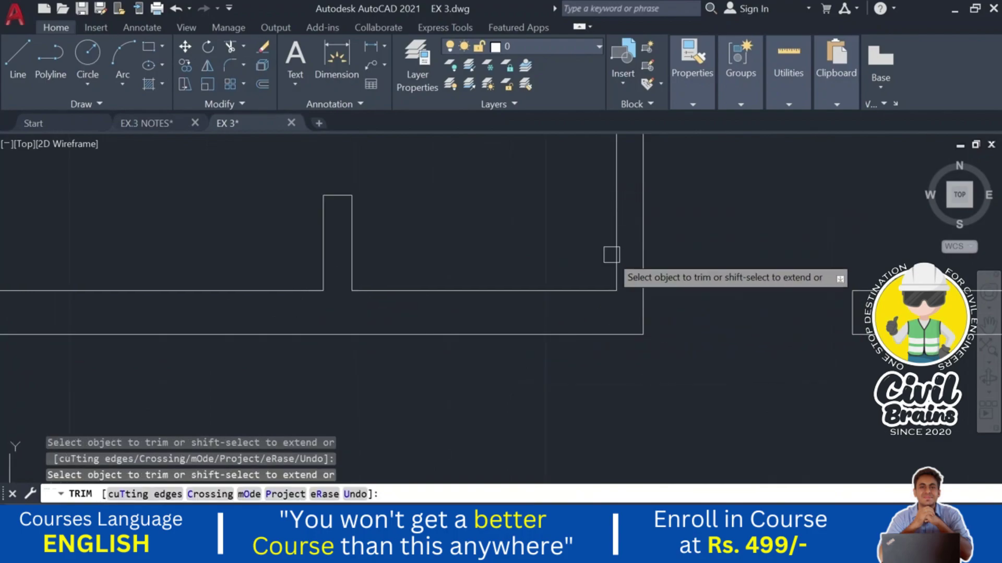
pyautogui.scroll(-3, 284, 257)
pyautogui.scroll(2, 403, 283)
pyautogui.moveTo(367, 249); pyautogui.dragTo(393, 287)
# - Trim the crossing lines at the central wall junctions to open the wall pairs
pyautogui.scroll(-3, 516, 180)
pyautogui.scroll(-1, 509, 229)
pyautogui.scroll(4, 496, 277)
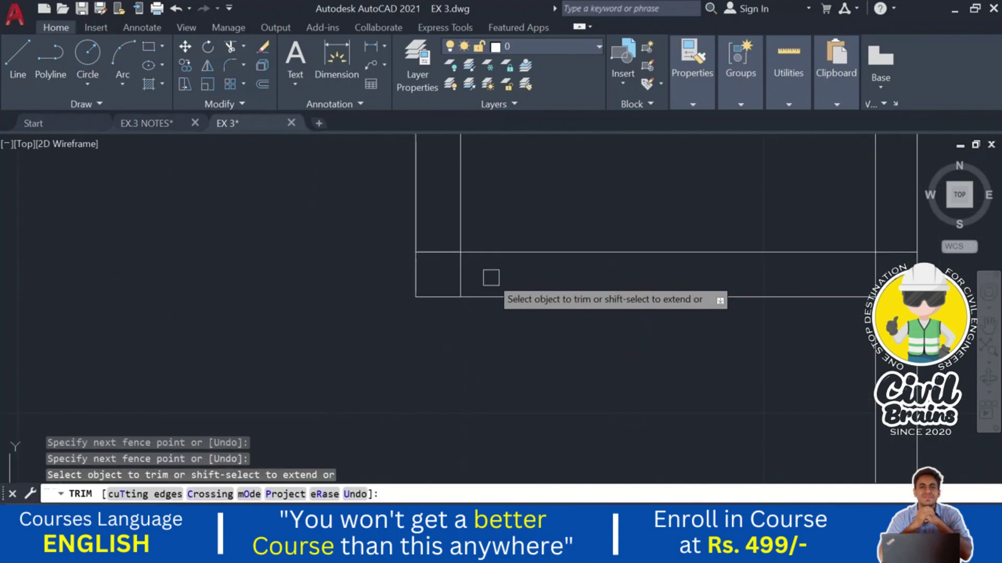
pyautogui.click(462, 271)
pyautogui.scroll(2, 501, 264)
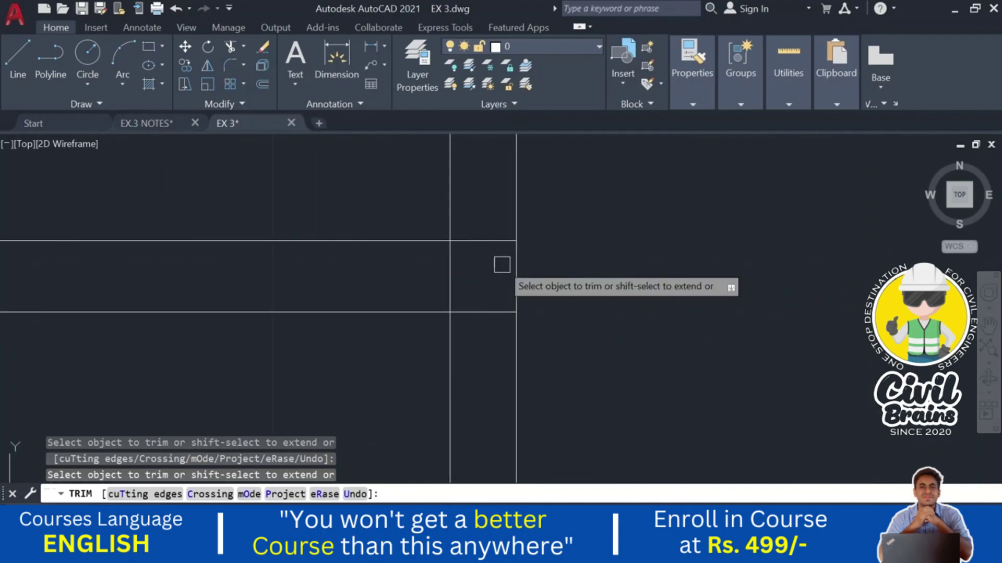
pyautogui.moveTo(435, 275)
pyautogui.mouseDown()
pyautogui.moveTo(411, 275)
pyautogui.moveTo(465, 331)
pyautogui.moveTo(458, 391)
pyautogui.moveTo(466, 357)
pyautogui.moveTo(543, 261)
pyautogui.mouseUp()
pyautogui.scroll(-2, 462, 375)
pyautogui.scroll(-3, 463, 291)
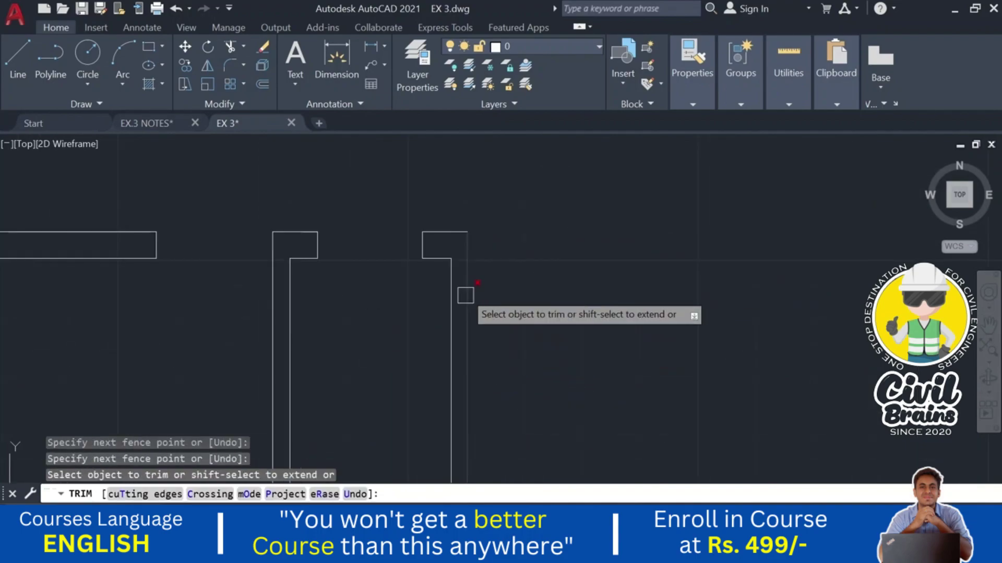
pyautogui.scroll(2, 418, 308)
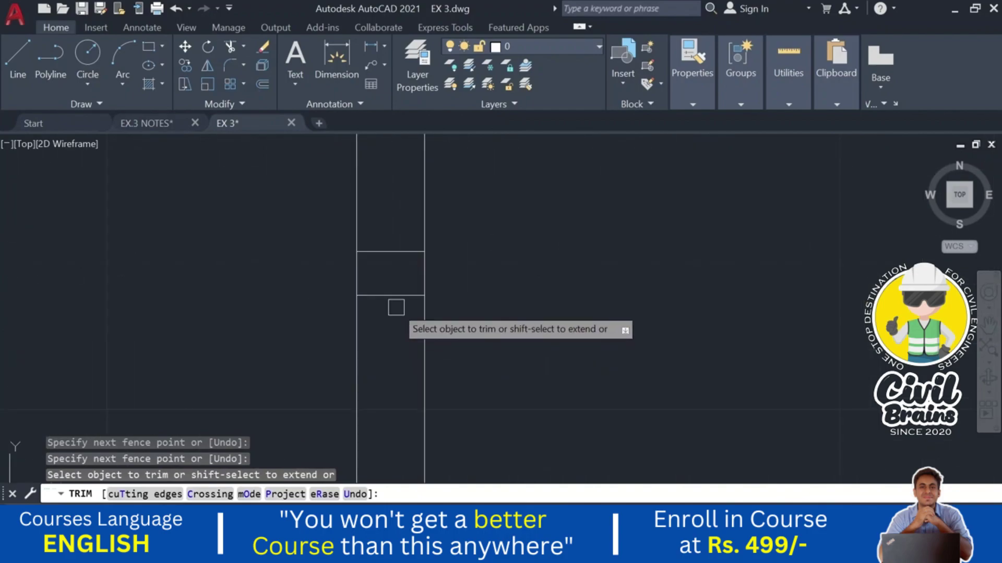
pyautogui.moveTo(394, 305)
pyautogui.mouseDown()
pyautogui.moveTo(380, 257)
pyautogui.moveTo(465, 285)
pyautogui.moveTo(449, 168)
pyautogui.mouseUp()
pyautogui.scroll(-3, 579, 248)
pyautogui.scroll(3, 488, 358)
pyautogui.moveTo(461, 241); pyautogui.dragTo(574, 237)
pyautogui.scroll(-3, 676, 318)
# - Trim the remaining crossing wall lines, including the inner line at the lower-right corner
pyautogui.moveTo(676, 318); pyautogui.dragTo(535, 393, button='middle')
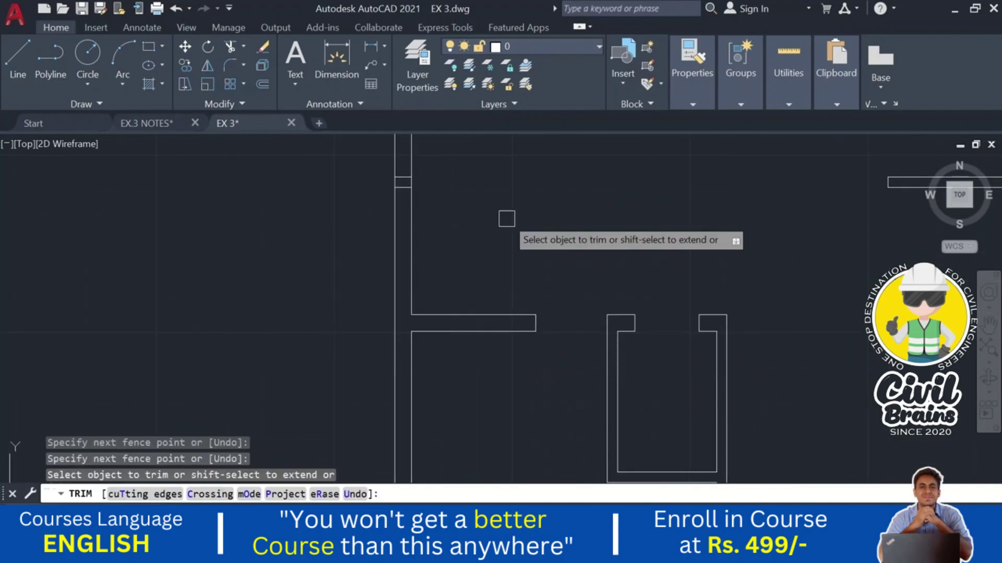
pyautogui.scroll(-1, 423, 337)
pyautogui.scroll(5, 425, 330)
pyautogui.moveTo(426, 331)
pyautogui.mouseDown()
pyautogui.moveTo(445, 151)
pyautogui.moveTo(468, 328)
pyautogui.mouseUp()
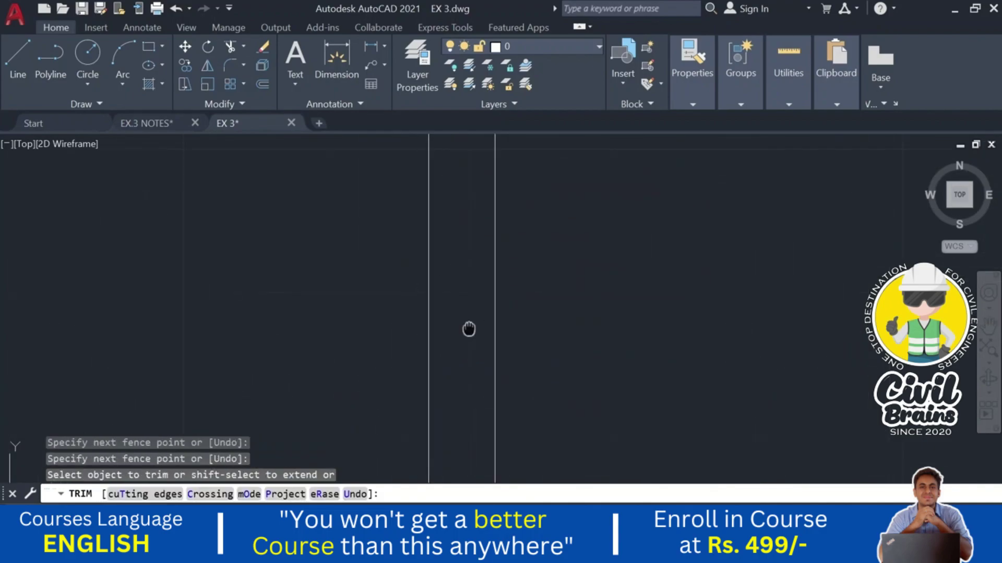
pyautogui.scroll(-3, 528, 288)
pyautogui.scroll(5, 444, 308)
pyautogui.moveTo(484, 168)
pyautogui.mouseDown()
pyautogui.moveTo(475, 189)
pyautogui.moveTo(488, 334)
pyautogui.mouseUp()
pyautogui.scroll(-3, 563, 226)
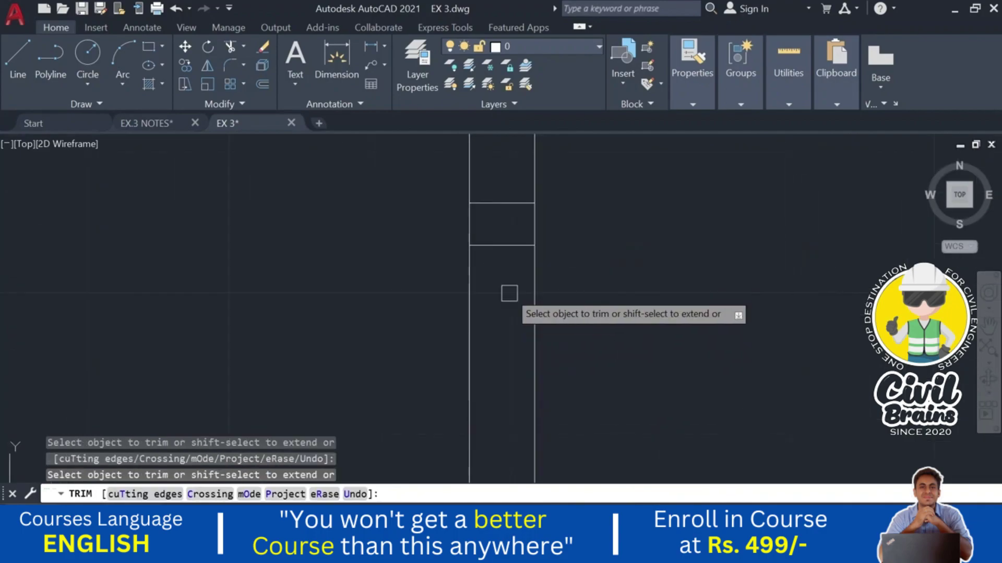
pyautogui.moveTo(510, 293)
pyautogui.mouseDown()
pyautogui.moveTo(501, 167)
pyautogui.moveTo(566, 323)
pyautogui.mouseUp()
pyautogui.scroll(5, 569, 324)
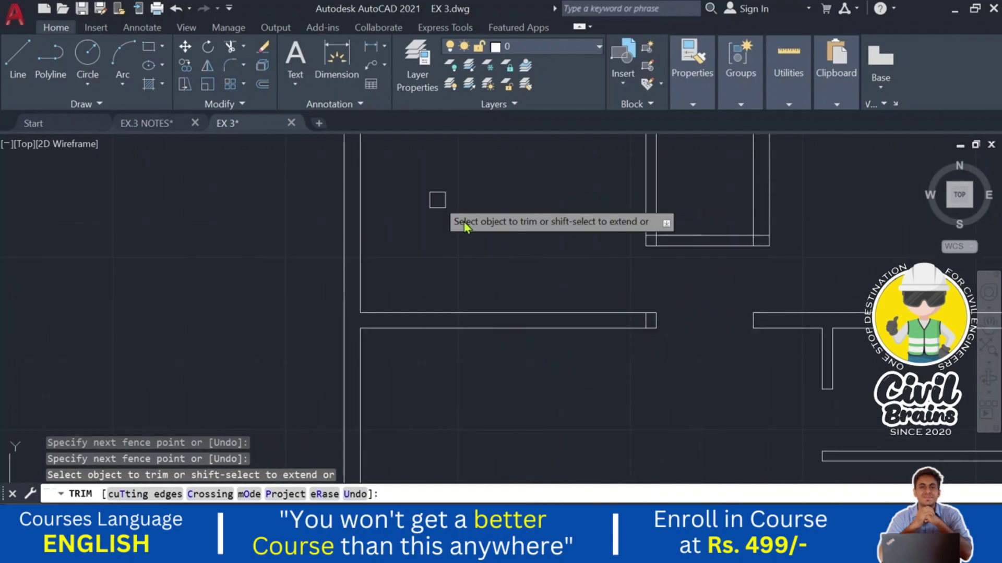
pyautogui.scroll(-5, 550, 339)
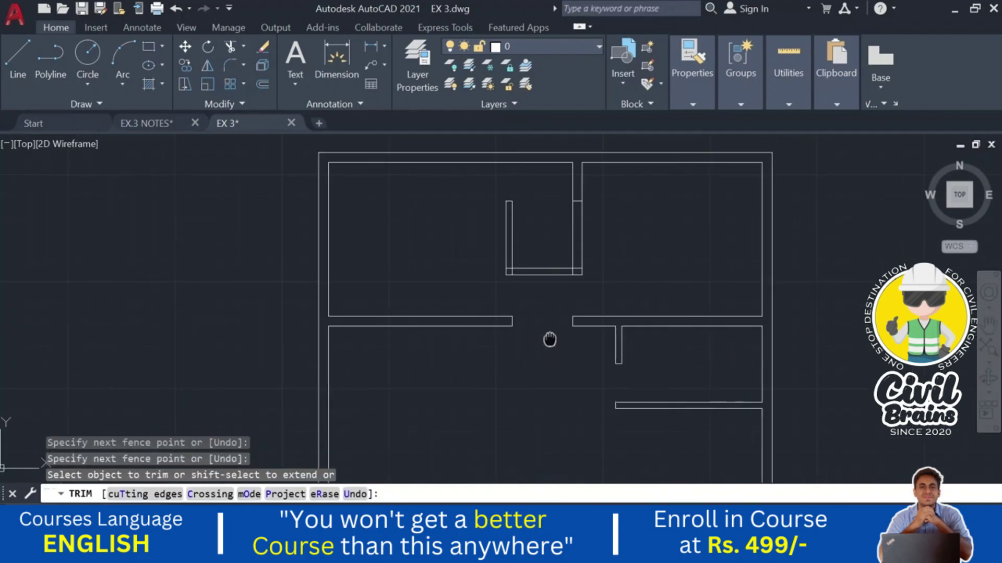
pyautogui.moveTo(549, 340); pyautogui.dragTo(506, 172, button='middle')
pyautogui.scroll(5, 527, 342)
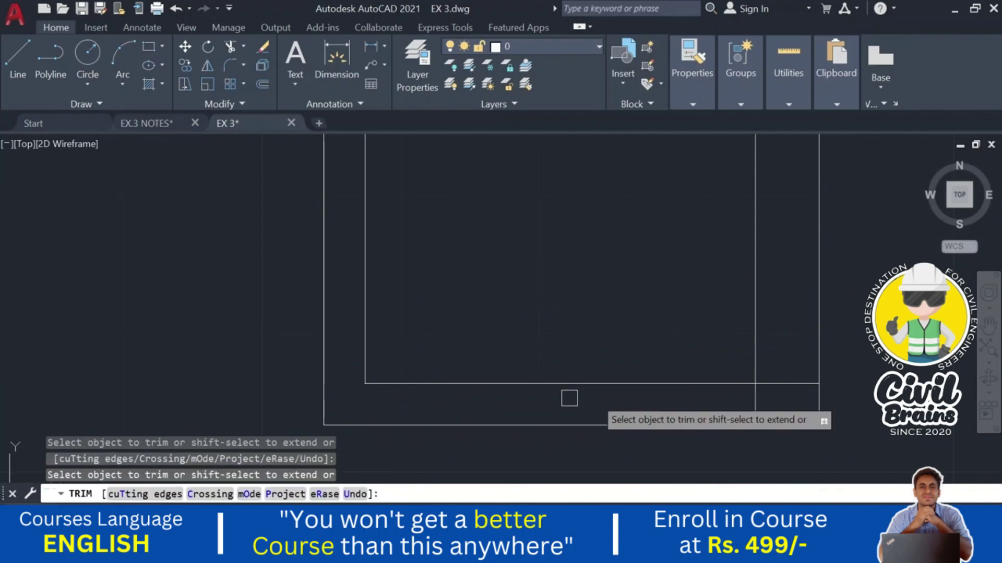
pyautogui.scroll(3, 511, 336)
pyautogui.moveTo(579, 328); pyautogui.dragTo(560, 307)
pyautogui.scroll(-4, 557, 302)
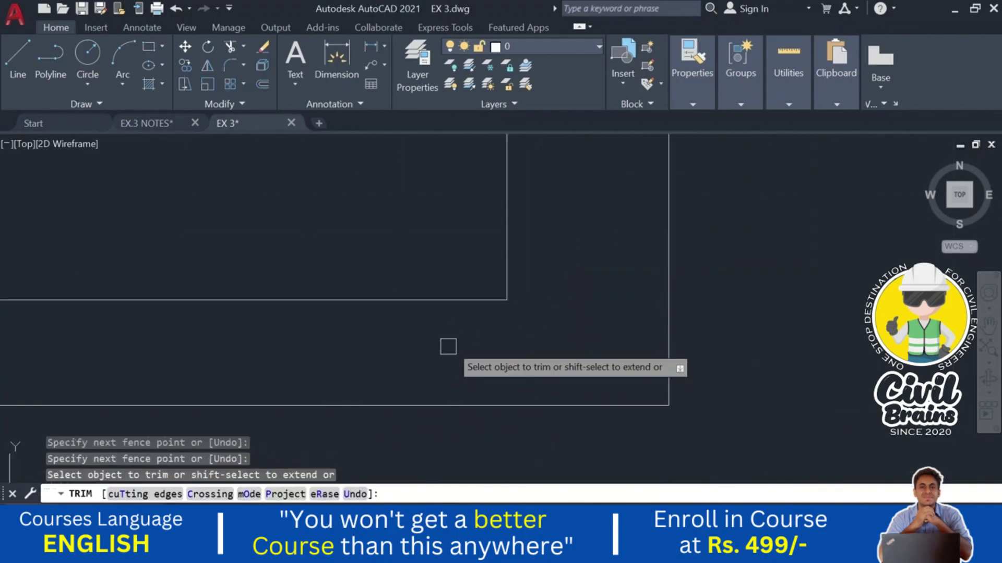
pyautogui.scroll(6, 514, 259)
pyautogui.scroll(-4, 577, 331)
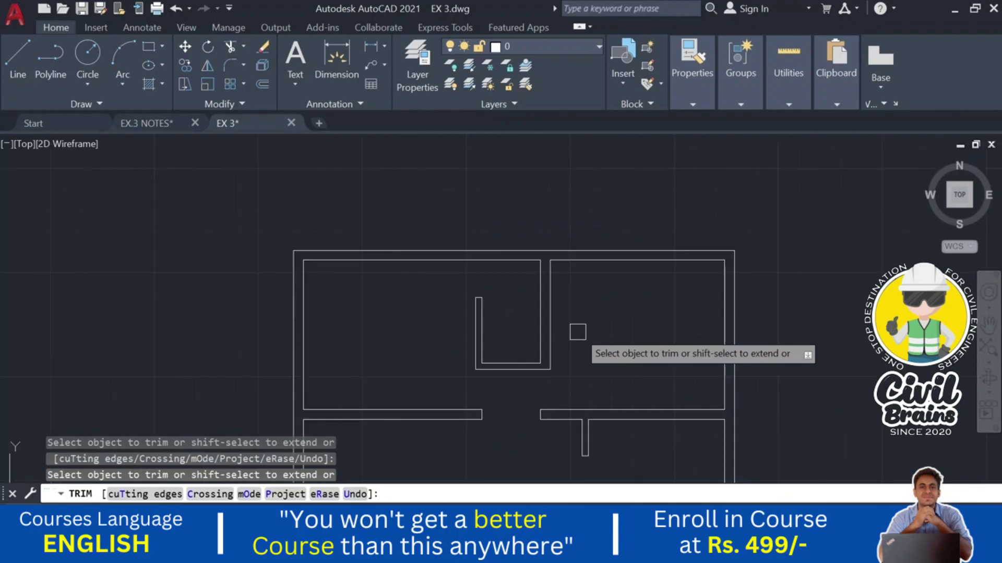
pyautogui.press('Escape')
# - Pan across the trimmed EX 3 plan to check the upper and lower rooms
pyautogui.scroll(2, 467, 390)
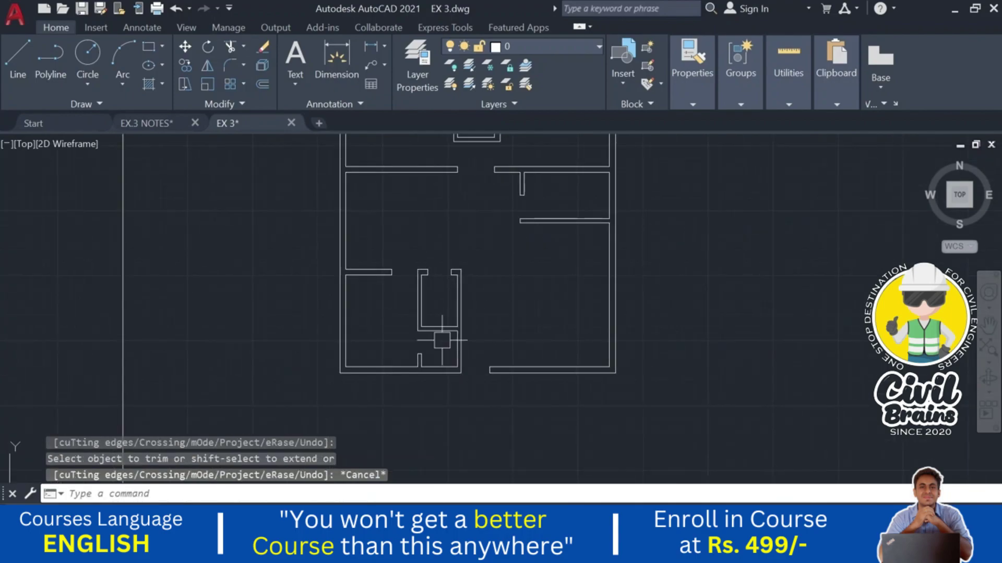
pyautogui.moveTo(511, 278); pyautogui.dragTo(501, 424, button='middle')
pyautogui.scroll(-4, 452, 270)
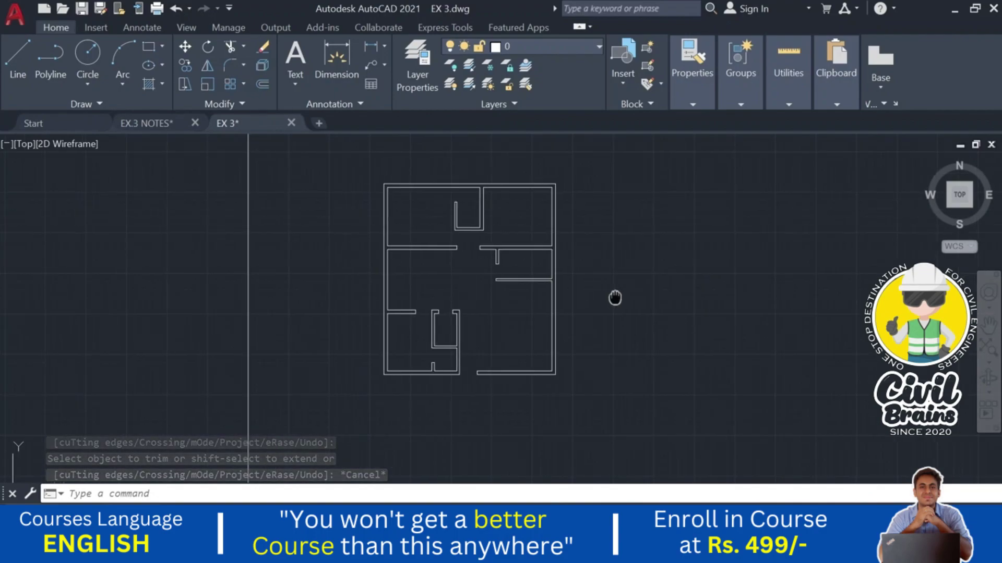
pyautogui.scroll(4, 532, 306)
pyautogui.moveTo(532, 306); pyautogui.dragTo(581, 305, button='middle')
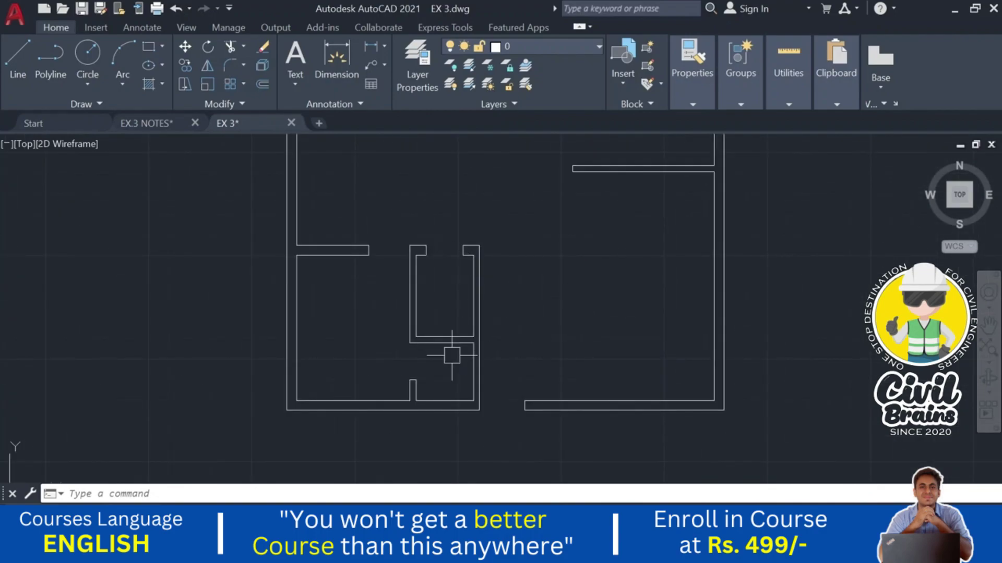
pyautogui.moveTo(438, 363); pyautogui.dragTo(445, 400, button='middle')
pyautogui.moveTo(392, 283); pyautogui.dragTo(385, 395, button='middle')
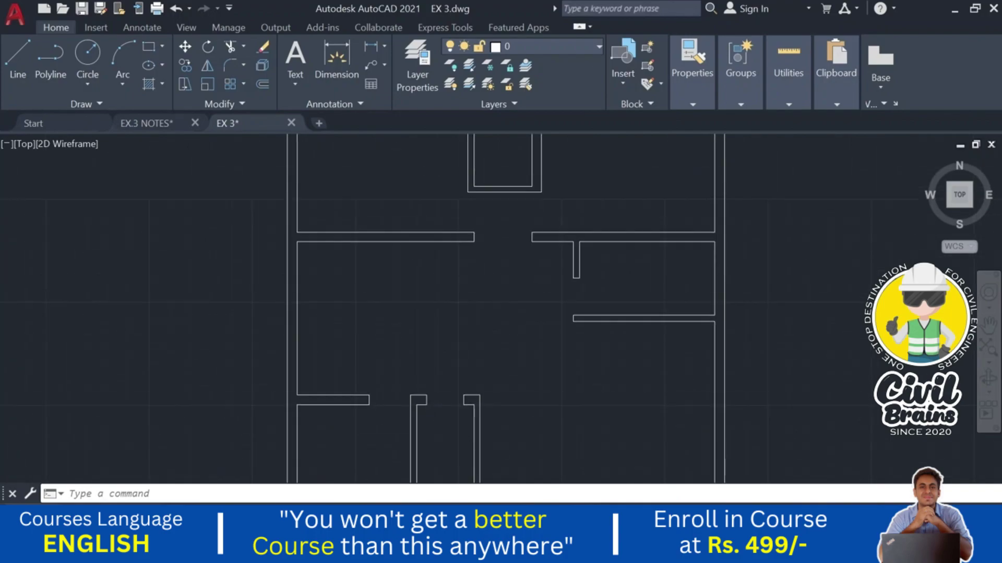
pyautogui.moveTo(503, 237); pyautogui.dragTo(496, 319, button='middle')
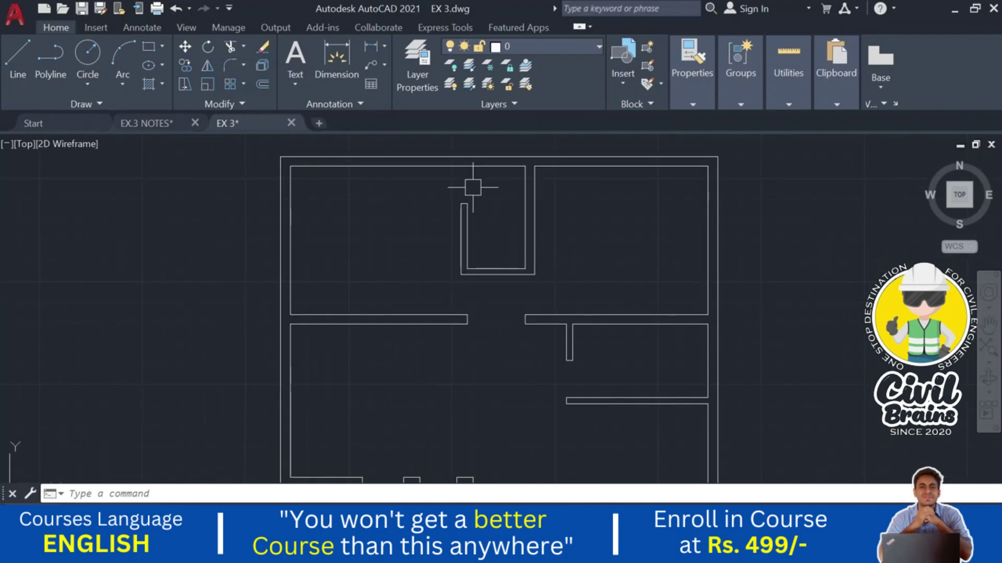
pyautogui.moveTo(582, 348); pyautogui.dragTo(575, 280, button='middle')
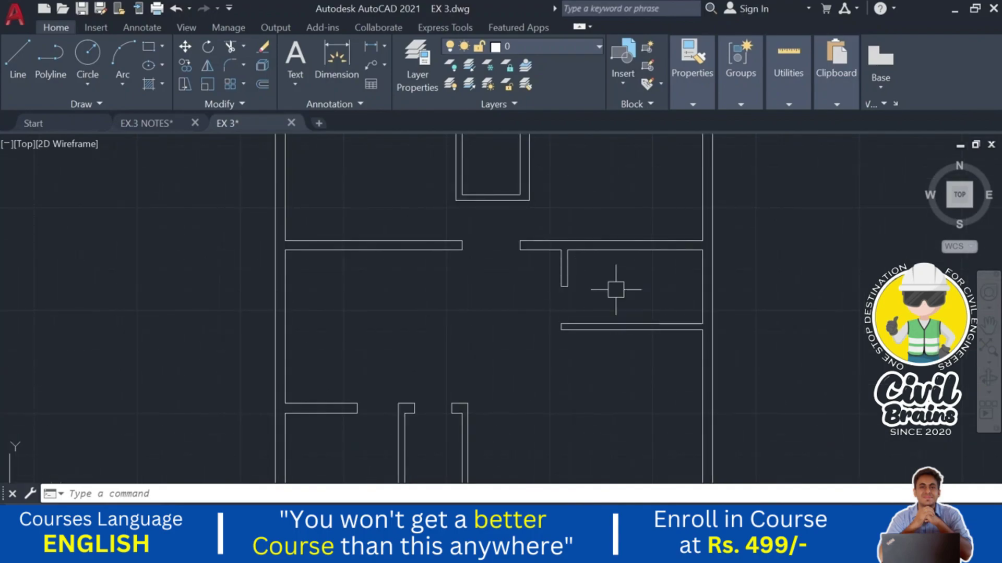
pyautogui.moveTo(616, 290); pyautogui.dragTo(621, 305, button='middle')
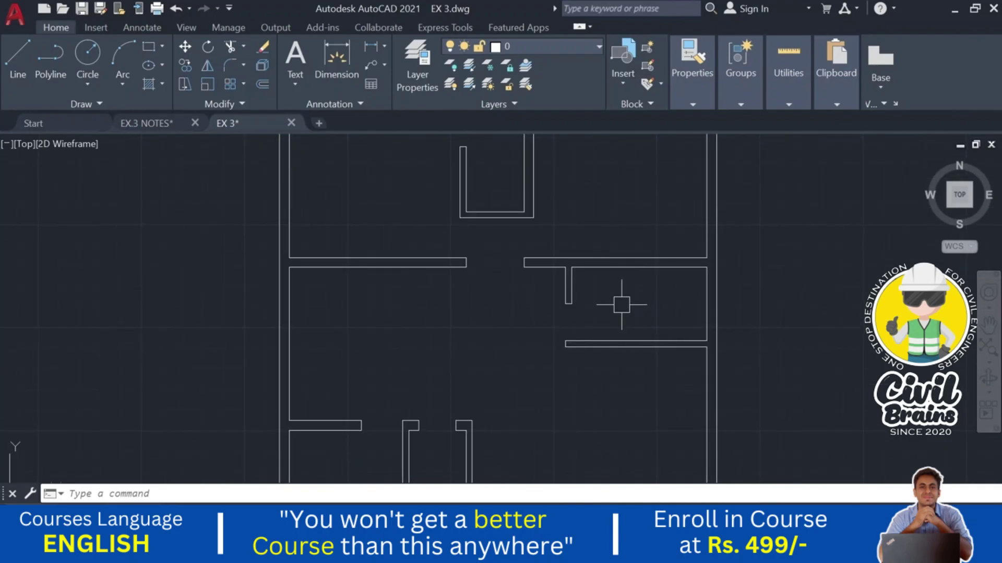
# - View the EX.3 NOTES drawing and its room sizes, such as Drawing Room 5.7 x 5.55
pyautogui.click(157, 127)
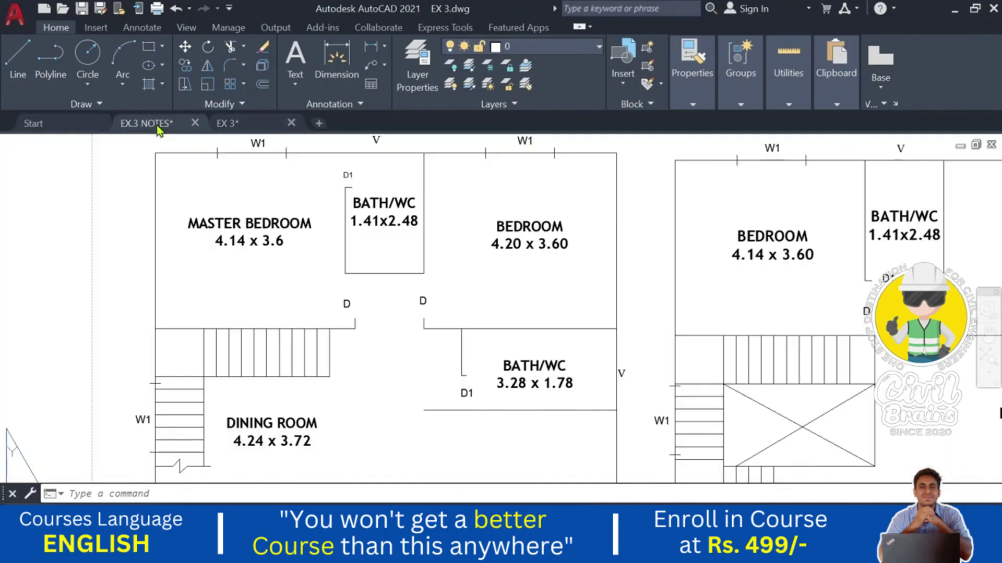
pyautogui.scroll(2, 451, 442)
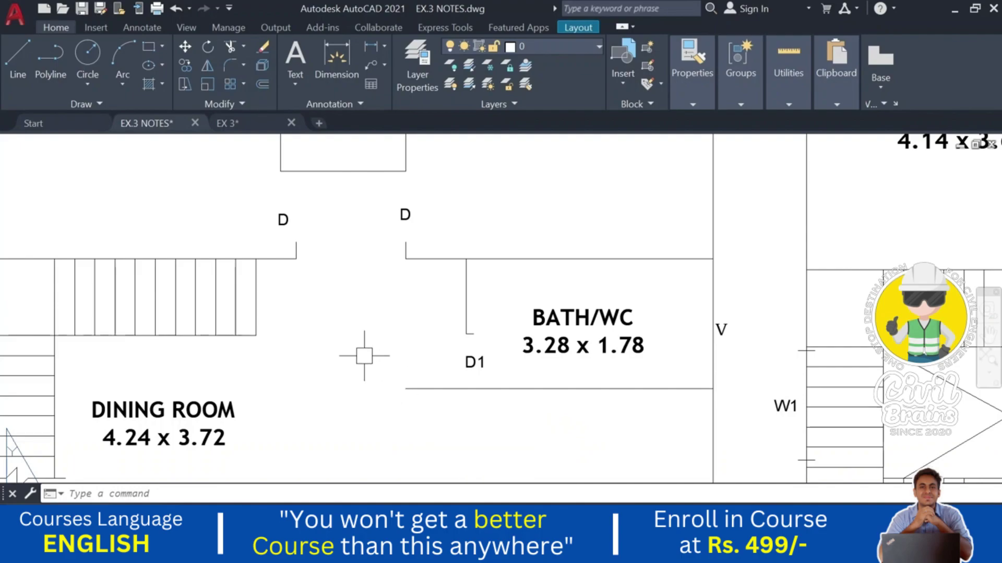
pyautogui.scroll(-5, 365, 347)
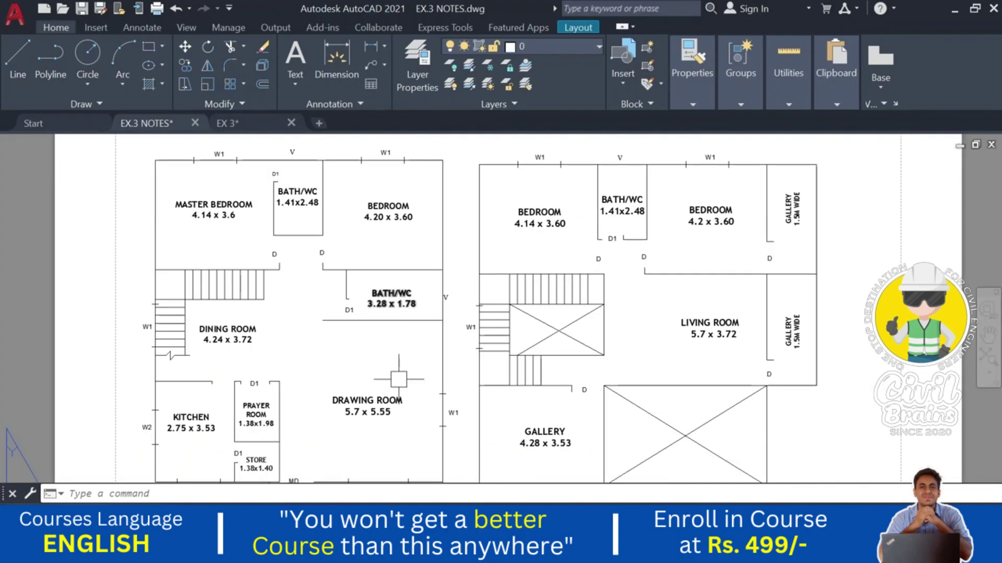
pyautogui.moveTo(501, 313); pyautogui.dragTo(490, 273, button='middle')
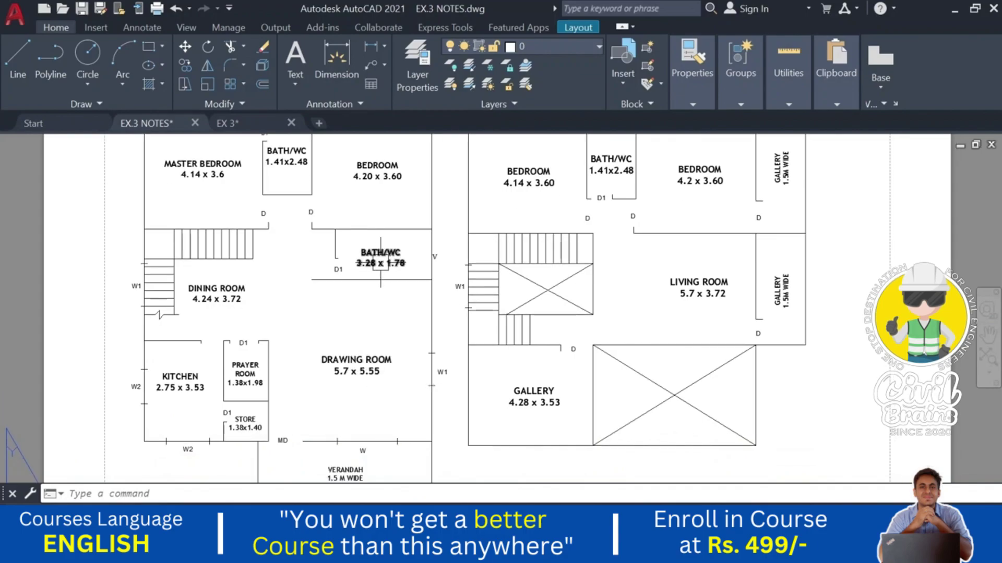
pyautogui.moveTo(380, 266); pyautogui.dragTo(365, 250, button='middle')
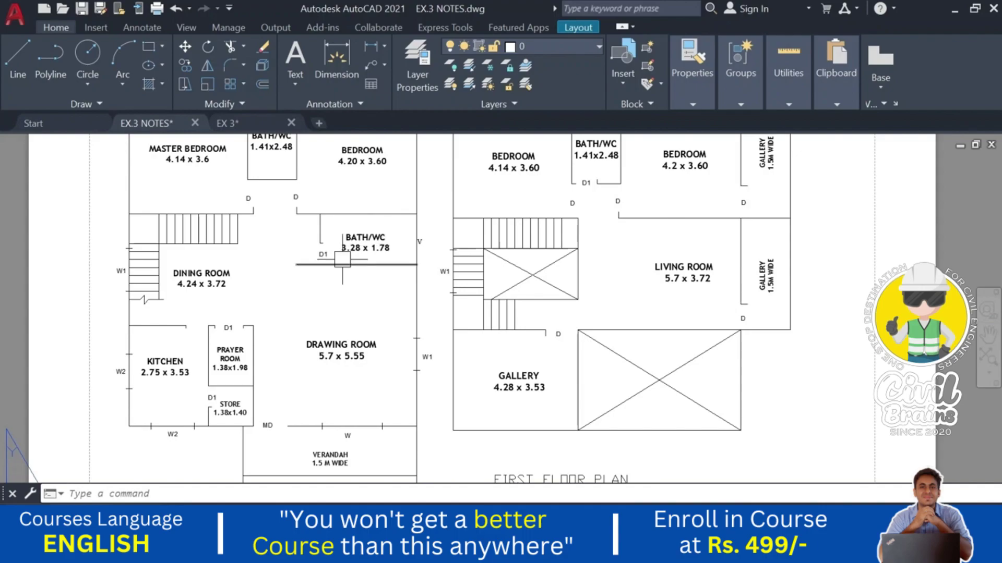
# - Back in EX 3, place a vertical construction line through the doorway corner
pyautogui.click(245, 124)
pyautogui.scroll(5, 598, 362)
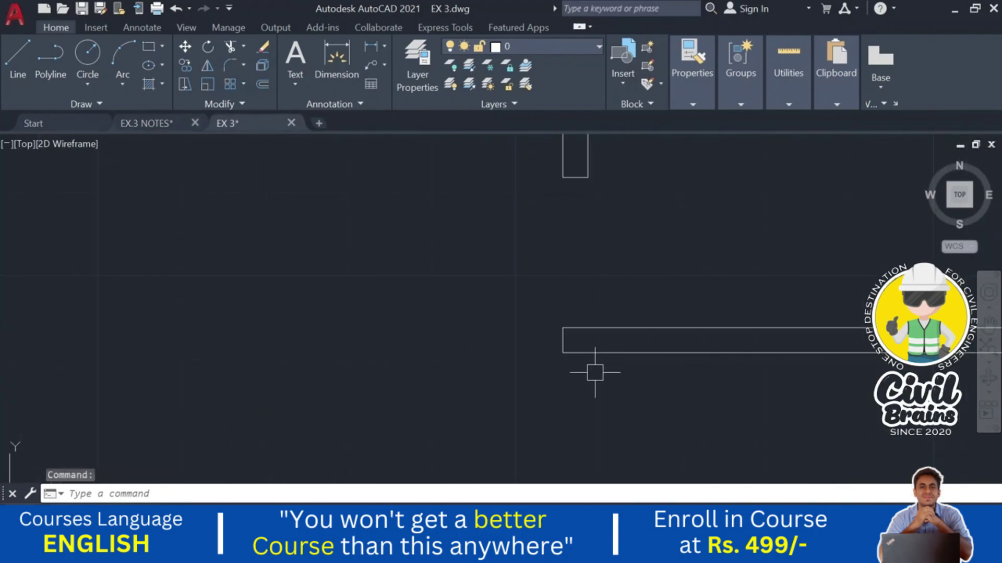
pyautogui.scroll(-3, 432, 331)
pyautogui.press('Escape')
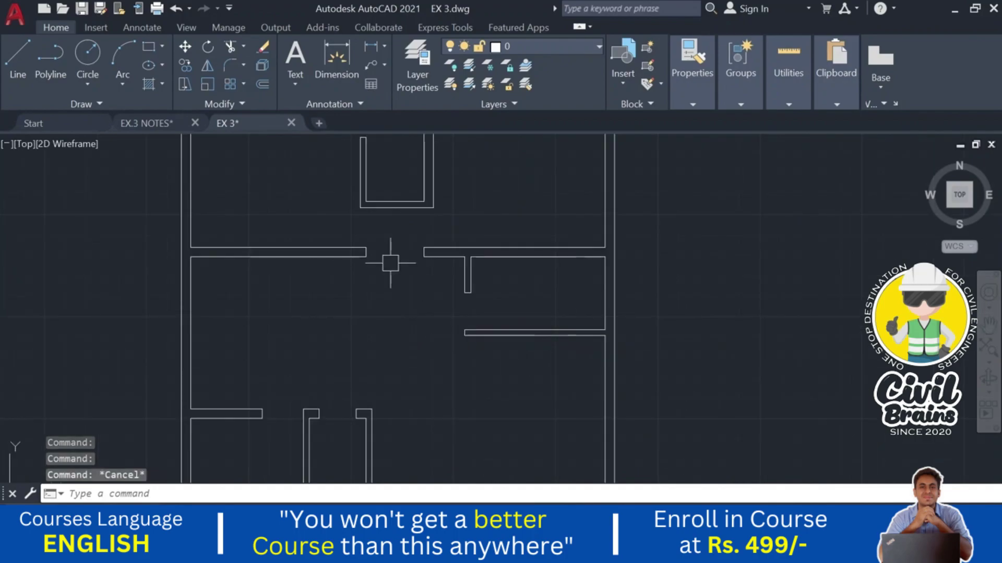
pyautogui.press('Escape')
pyautogui.click(84, 104)
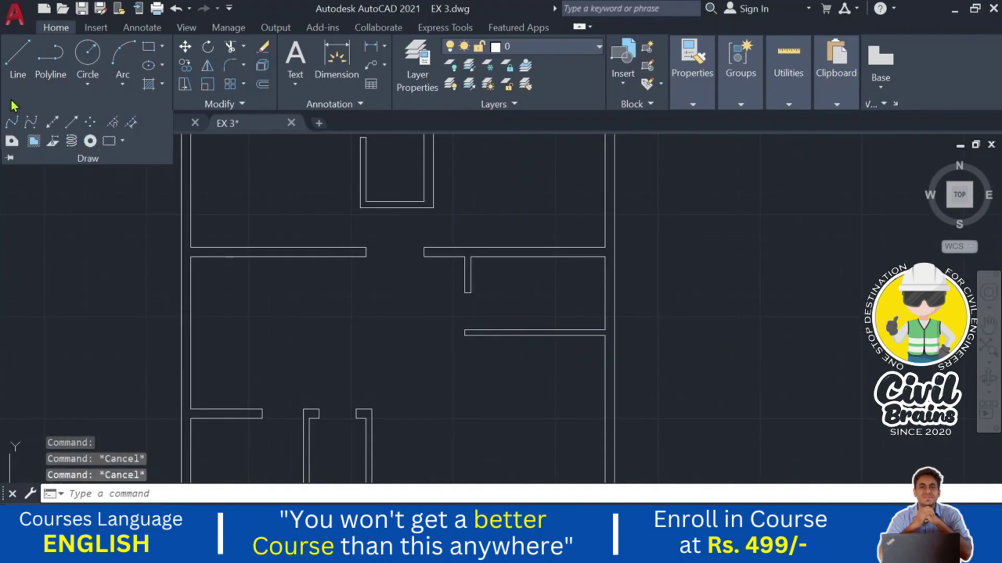
pyautogui.click(53, 122)
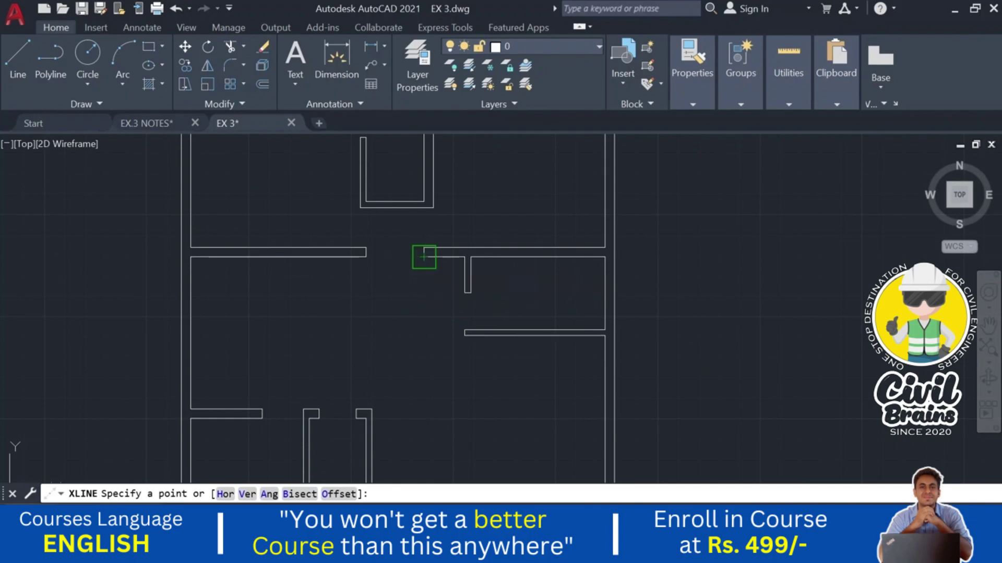
pyautogui.click(423, 258)
pyautogui.click(423, 317)
pyautogui.press('Escape')
# - Extend the horizontal wall lines to the construction line with a fence
pyautogui.scroll(4, 472, 337)
pyautogui.write('e')
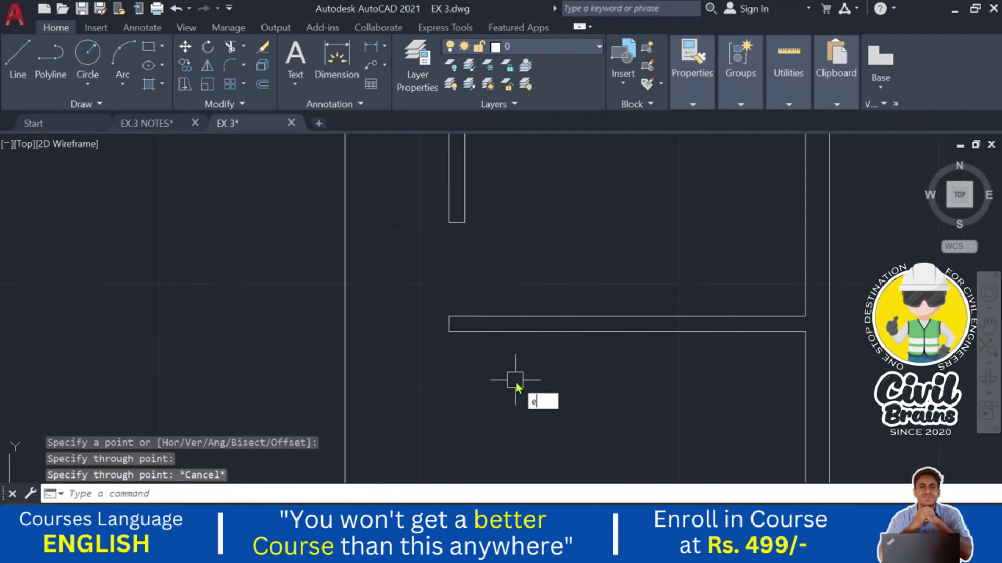
pyautogui.write('x')
pyautogui.press('Return')
pyautogui.click(492, 273)
pyautogui.click(490, 354)
pyautogui.press('Return')
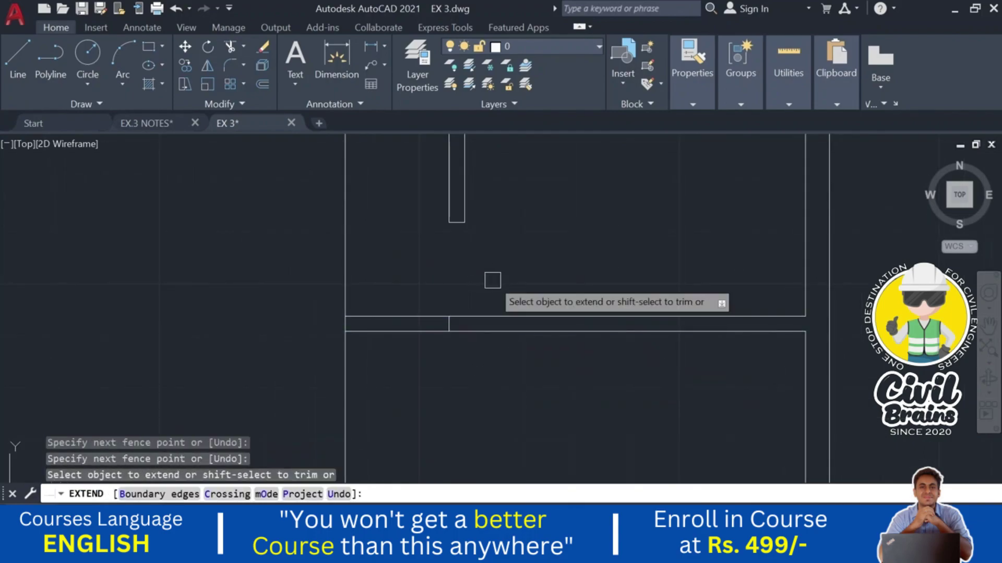
pyautogui.press('Escape')
pyautogui.press('Escape')
# - Erase the vertical construction line
pyautogui.click(430, 293)
pyautogui.click(281, 282)
pyautogui.press('Delete')
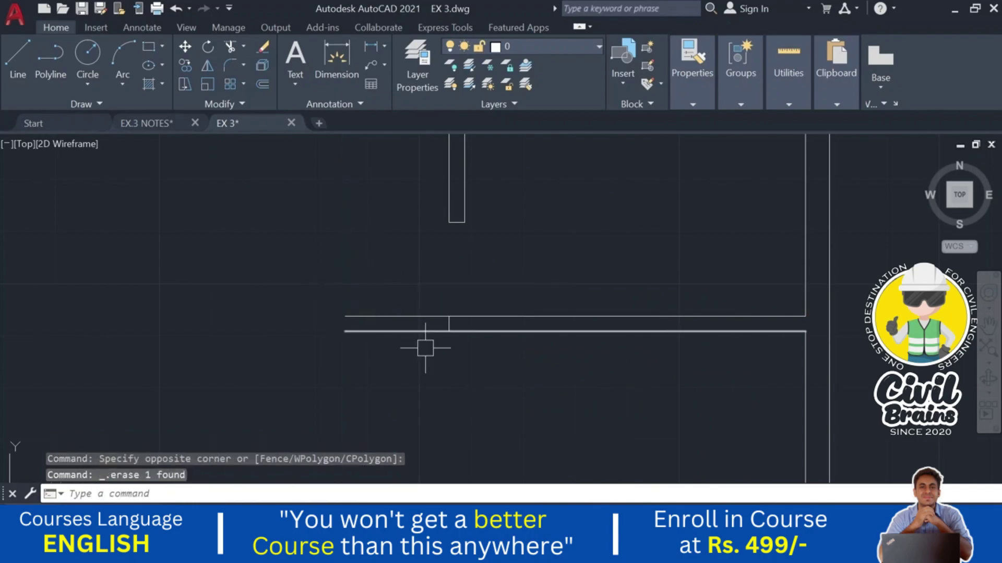
pyautogui.scroll(2, 424, 347)
pyautogui.click(476, 306)
pyautogui.press('Escape')
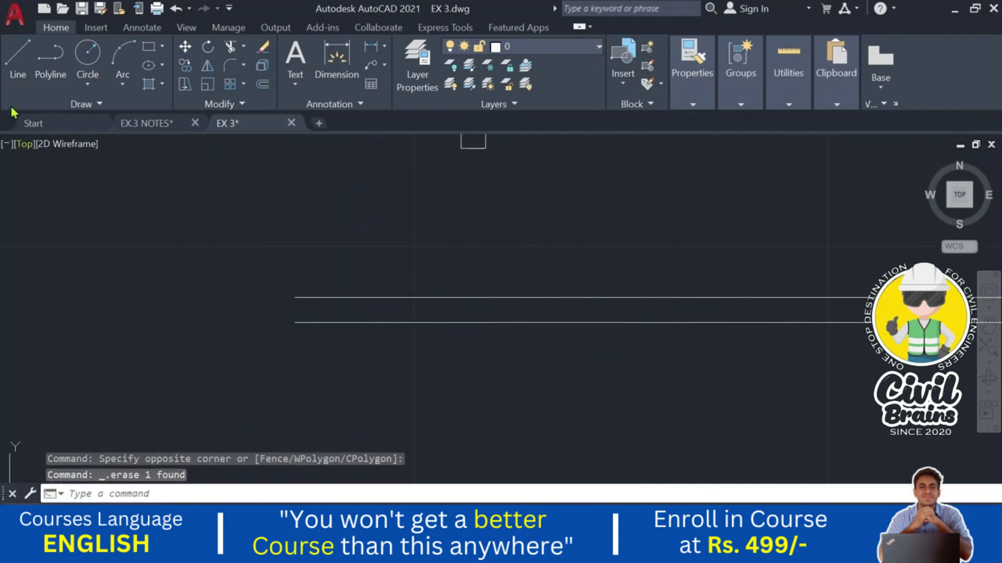
# - Cancel a started line and recentre the whole floor plan in view
pyautogui.click(18, 57)
pyautogui.click(295, 298)
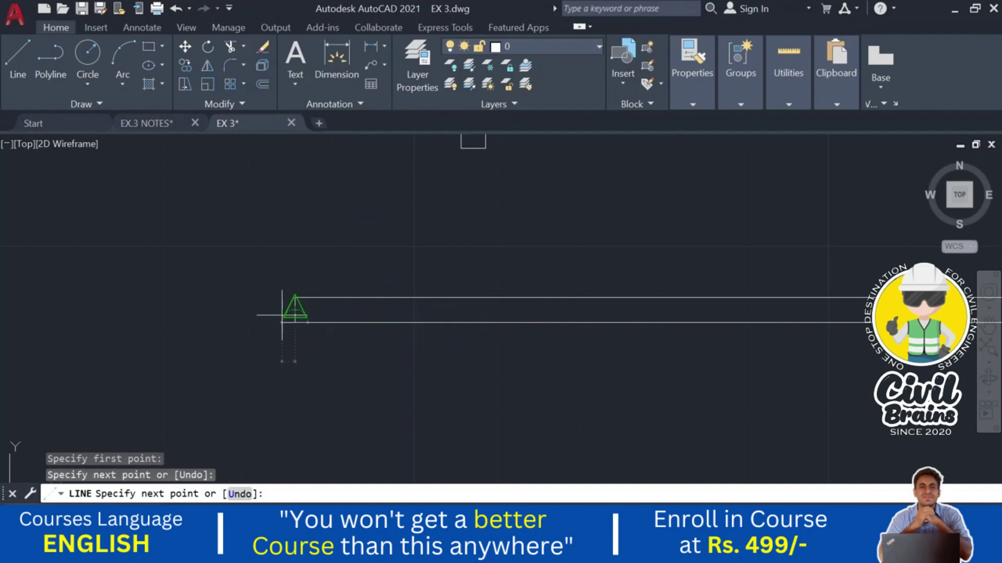
pyautogui.press('Escape')
pyautogui.scroll(-3, 313, 339)
pyautogui.moveTo(284, 363); pyautogui.dragTo(424, 342, button='middle')
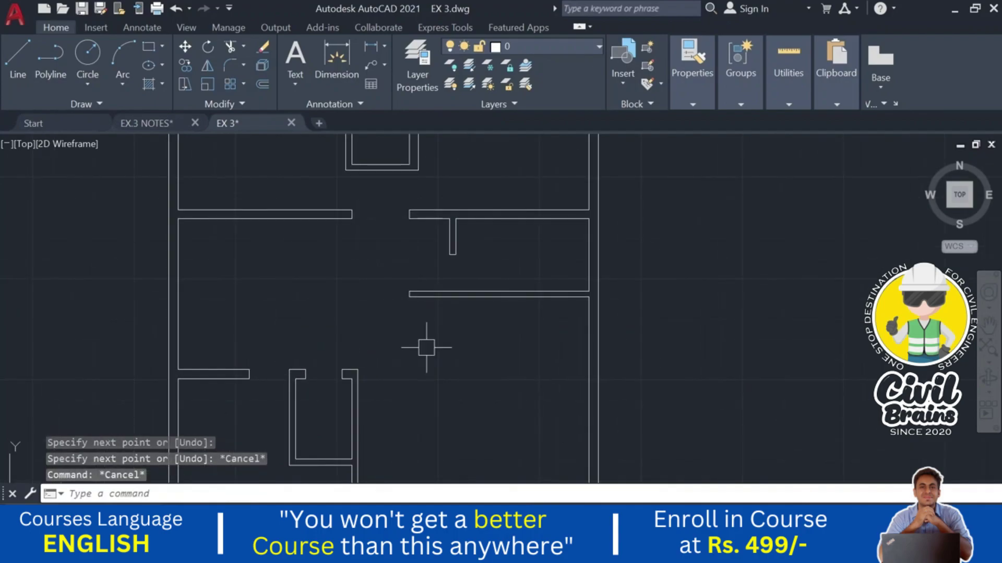
pyautogui.scroll(-2, 425, 342)
pyautogui.moveTo(647, 296); pyautogui.dragTo(714, 295, button='middle')
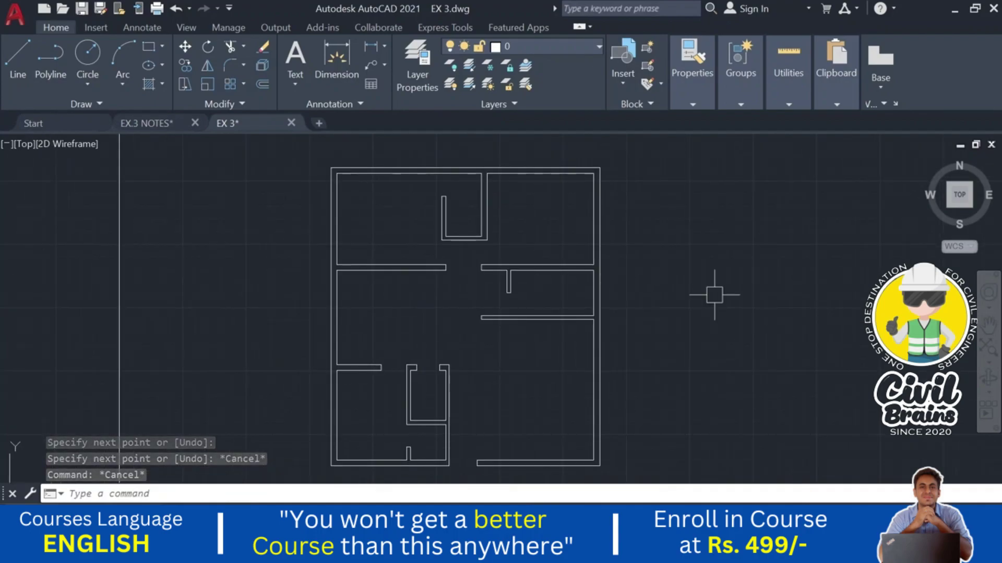
# - Save the EX 3 drawing and pan back to the plan's top wall
pyautogui.hotkey('ctrl', 's')
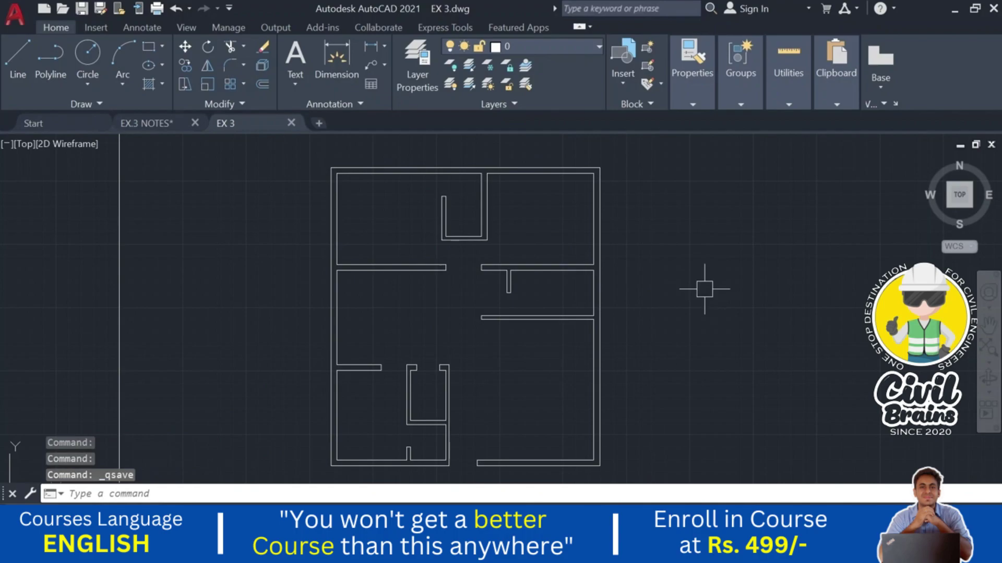
pyautogui.moveTo(665, 288); pyautogui.dragTo(634, 235, button='middle')
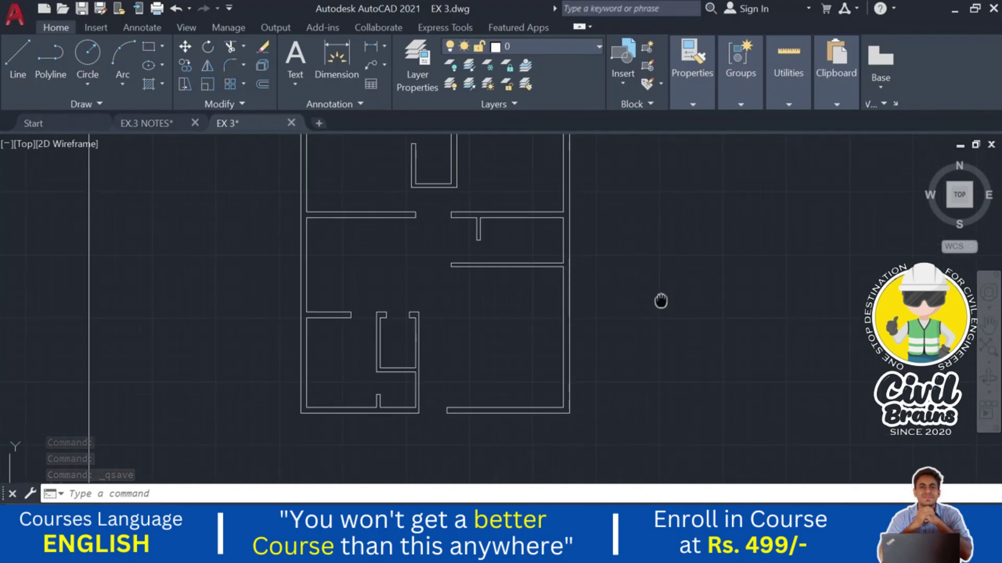
pyautogui.moveTo(659, 295); pyautogui.dragTo(646, 329, button='middle')
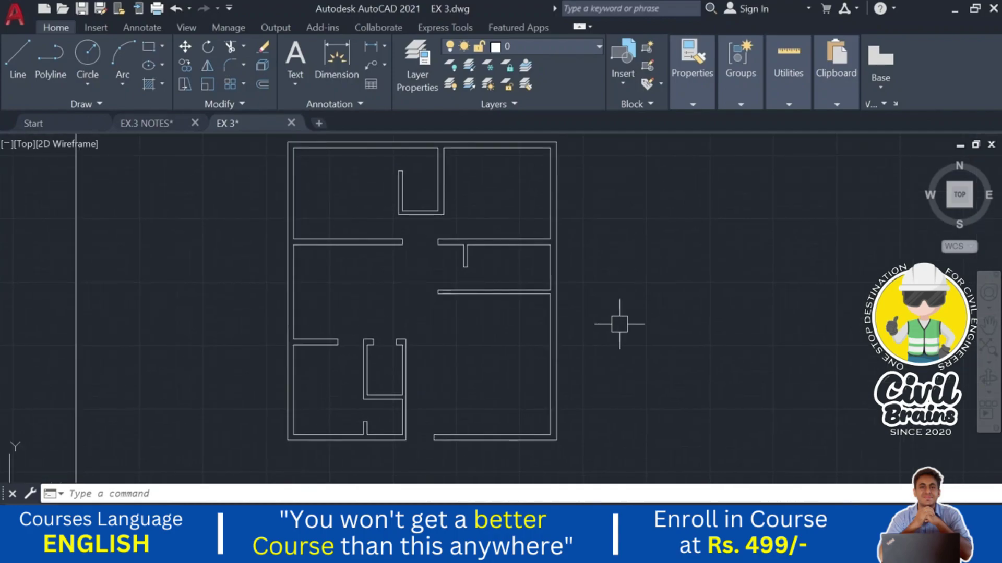
# - Check the 1.5 M wide verandah in EX.3 NOTES, then return to EX 3
pyautogui.click(159, 126)
pyautogui.scroll(4, 225, 334)
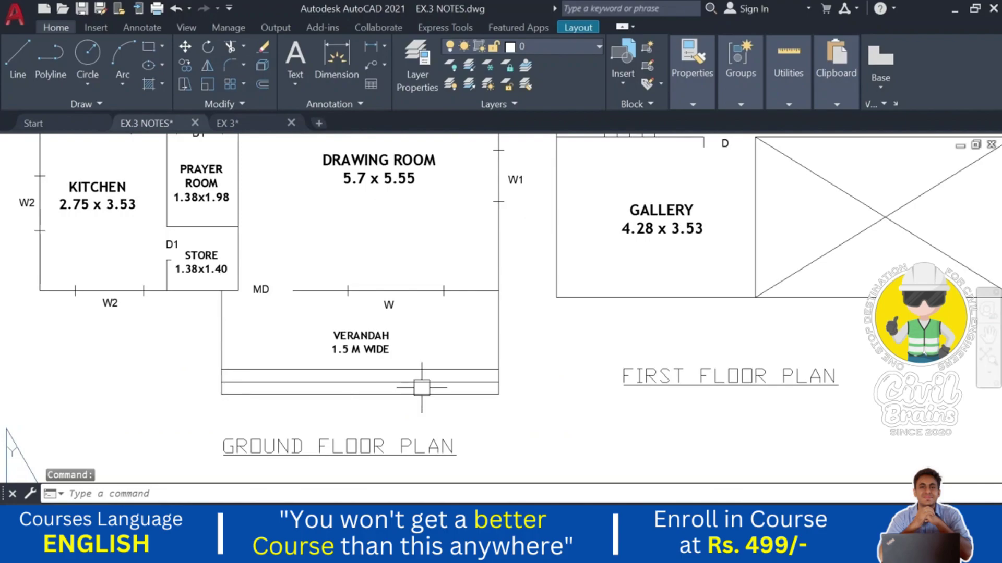
pyautogui.click(261, 125)
pyautogui.scroll(3, 476, 344)
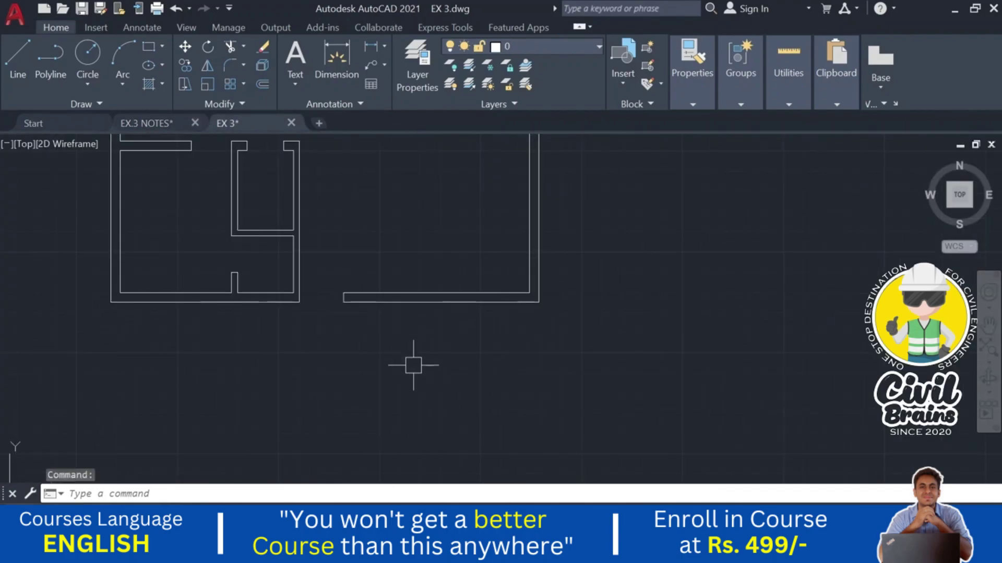
# - Offset the bottom wall line 1.5 downward for the verandah edge
pyautogui.press('Return')
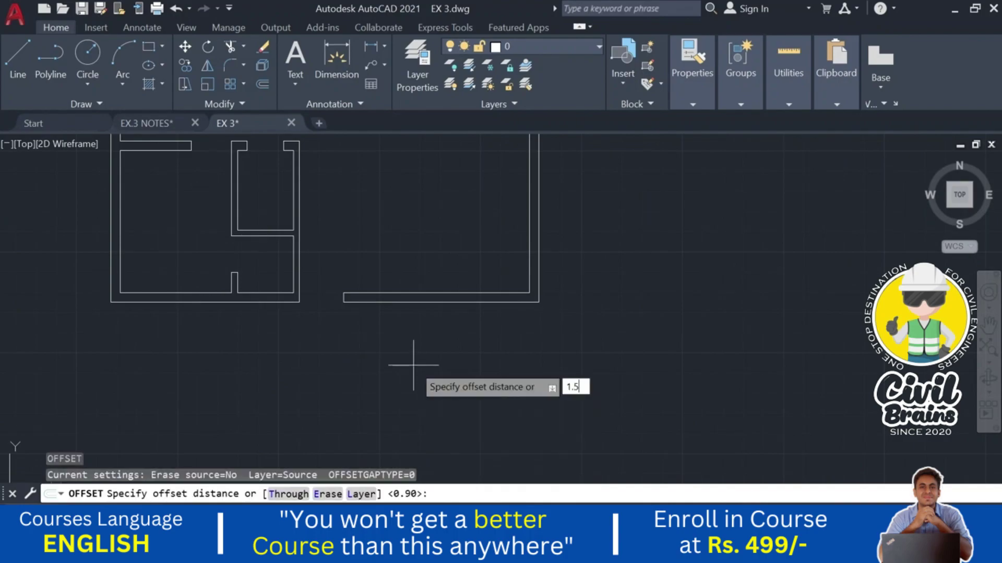
pyautogui.press('Return')
pyautogui.click(423, 301)
pyautogui.click(427, 393)
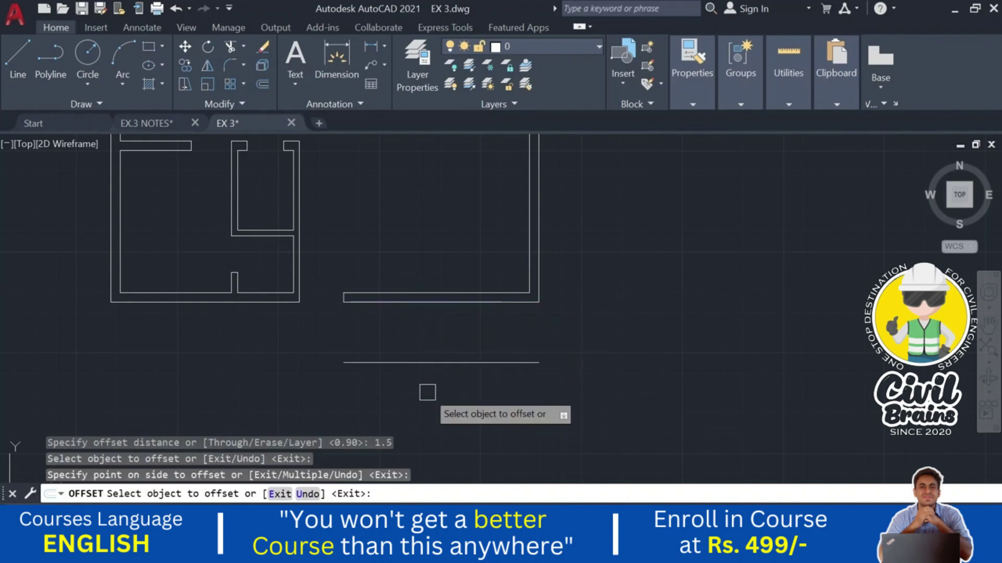
pyautogui.press('Escape')
pyautogui.press('Escape')
# - Chamfer the right and left wall lines to the new verandah line, closing both corners
pyautogui.scroll(3, 284, 308)
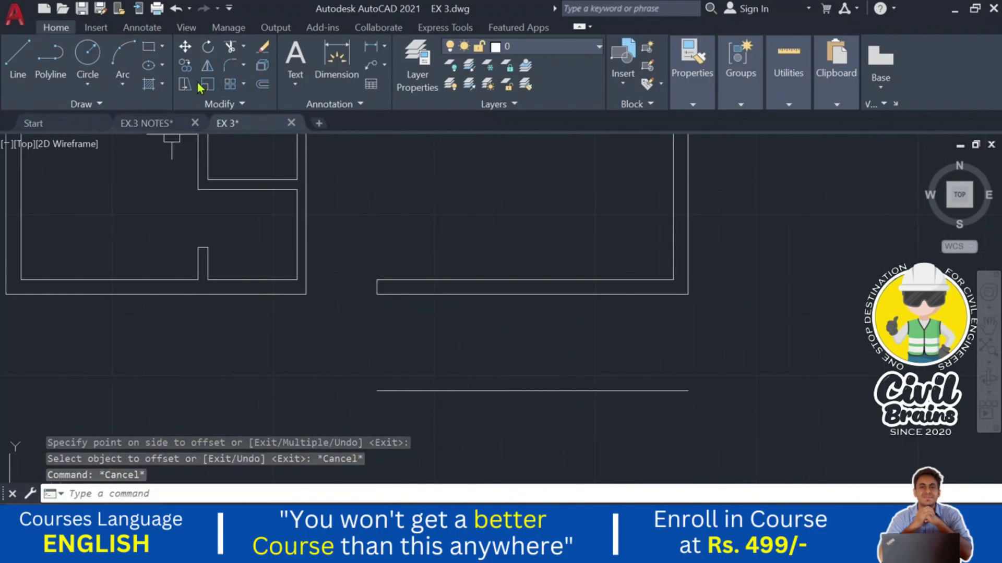
pyautogui.click(243, 65)
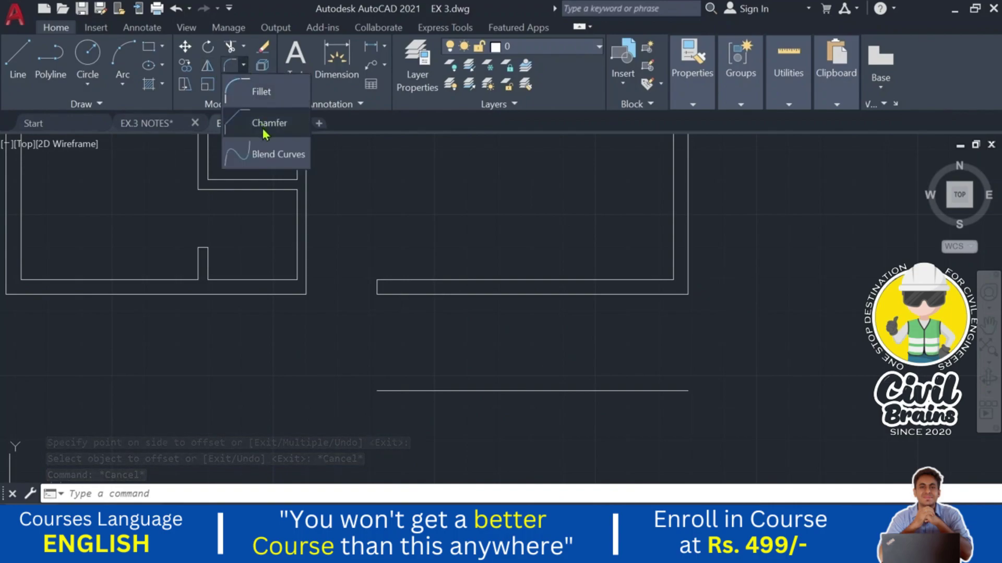
pyautogui.click(263, 134)
pyautogui.click(688, 241)
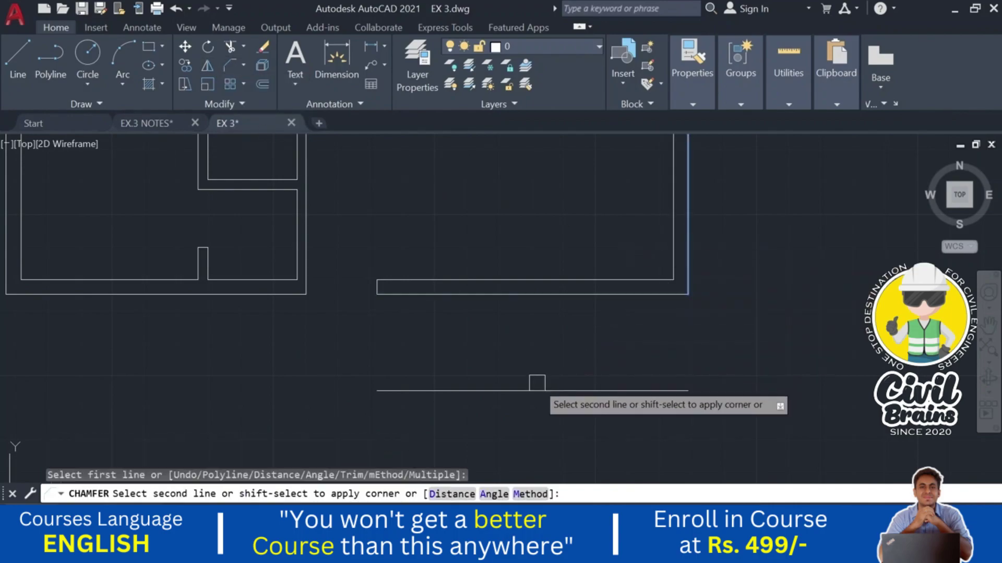
pyautogui.click(535, 387)
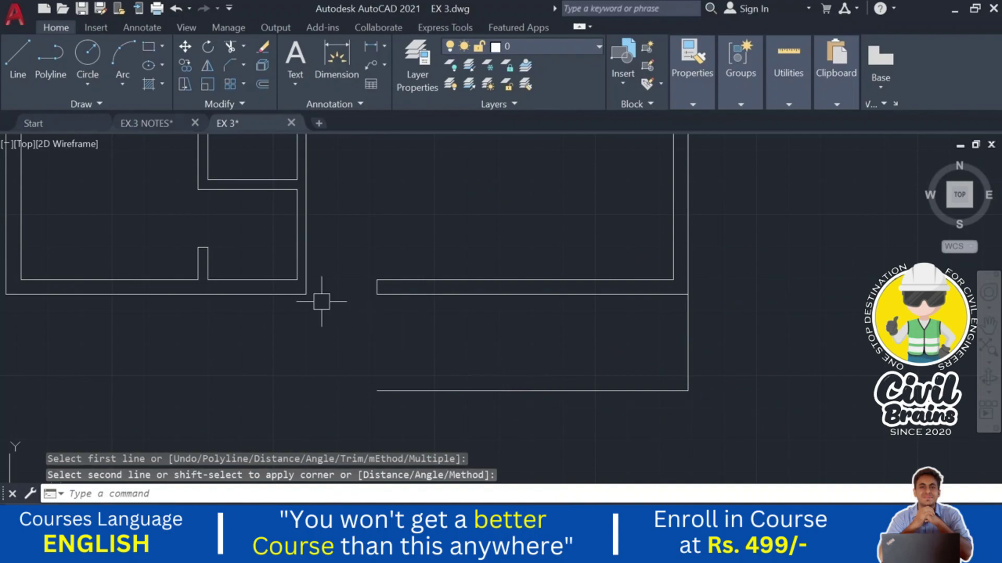
pyautogui.click(233, 65)
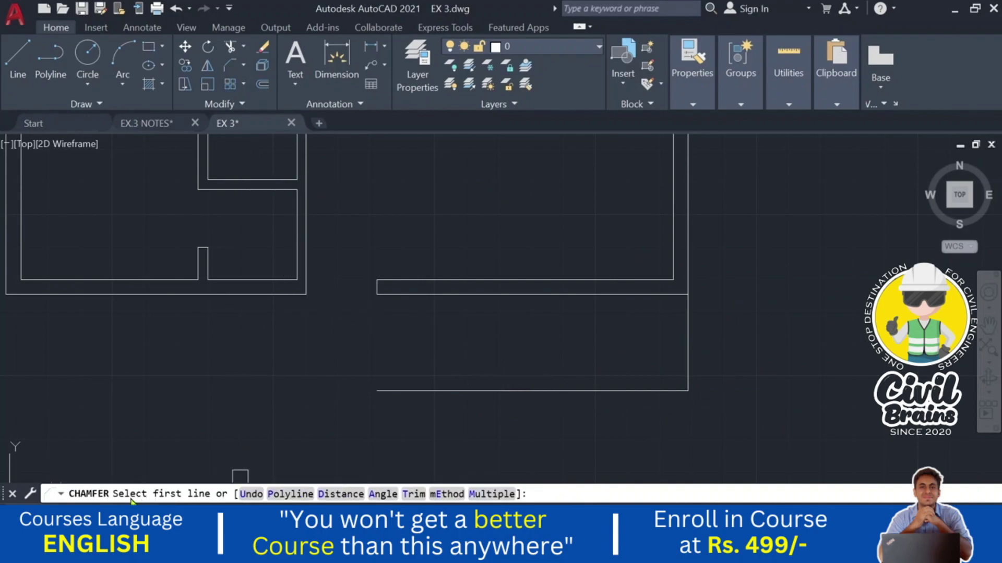
pyautogui.click(409, 389)
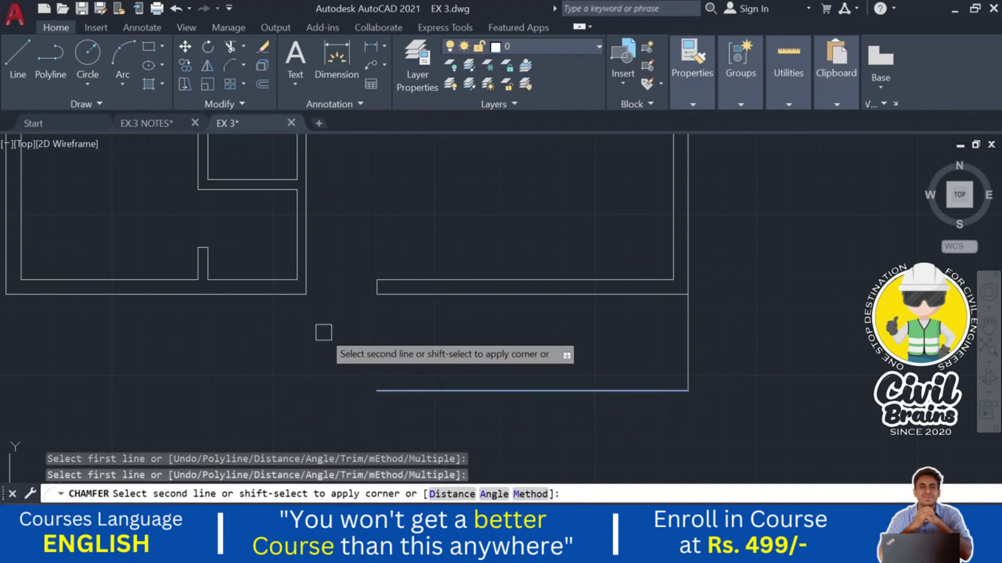
pyautogui.click(293, 254)
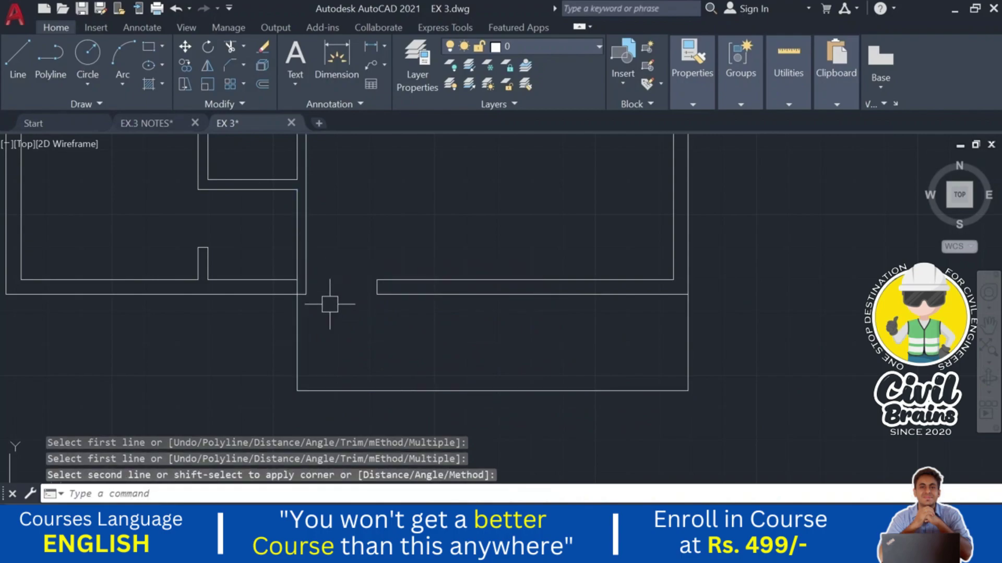
# - Trim the extra segment at the verandah corner, then bring up EX.3 NOTES
pyautogui.scroll(2, 330, 304)
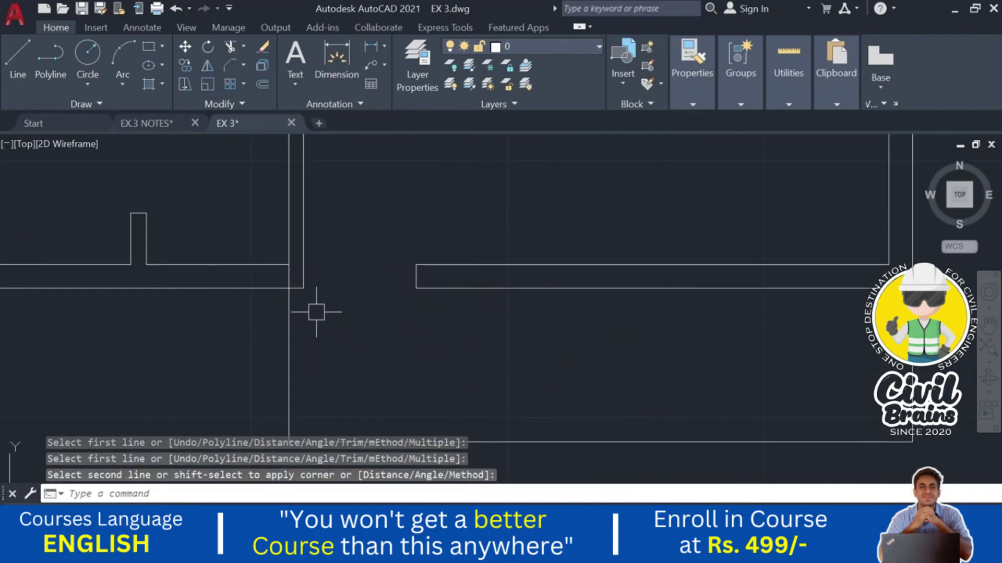
pyautogui.press('Escape')
pyautogui.write('tr')
pyautogui.press('Return')
pyautogui.scroll(2, 290, 291)
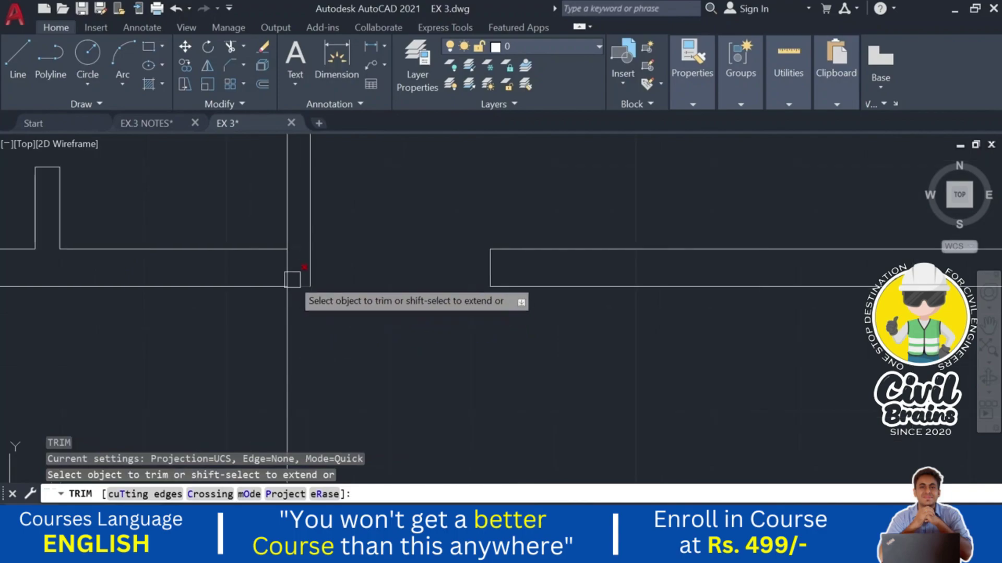
pyautogui.click(292, 279)
pyautogui.scroll(-3, 371, 365)
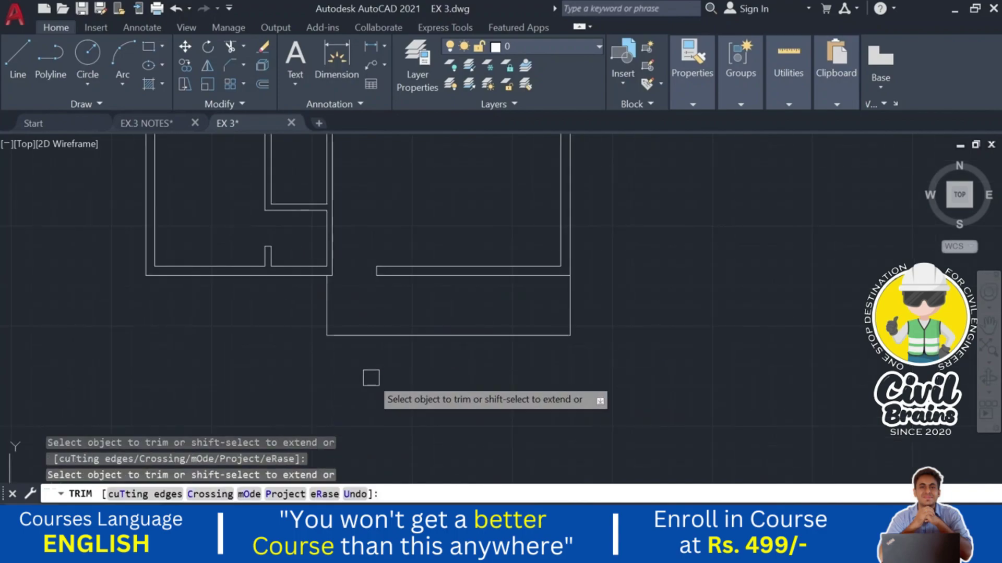
pyautogui.press('Escape')
pyautogui.click(156, 123)
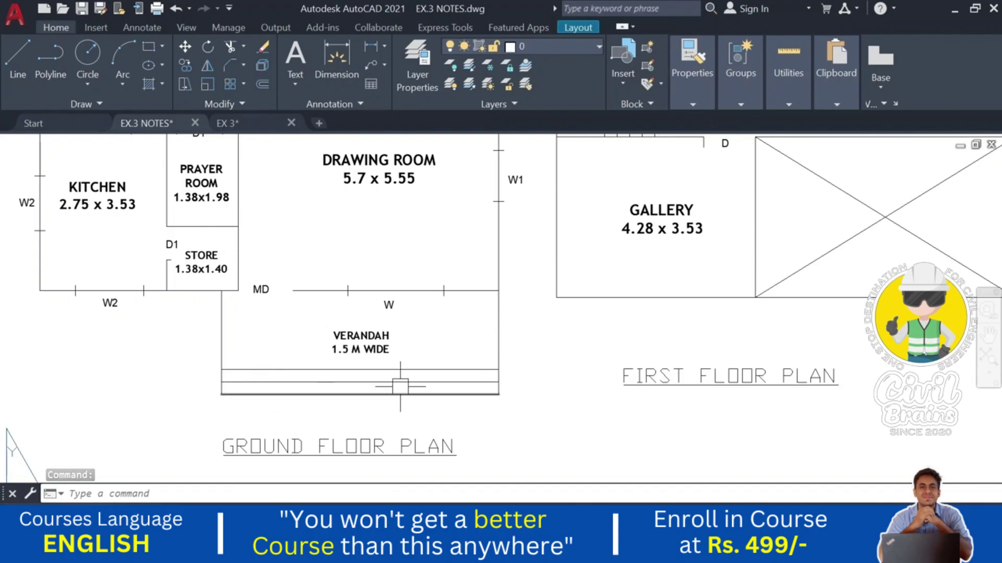
# - Return to the EX 3 plan with its verandah outline and clear any running command
pyautogui.scroll(3, 258, 425)
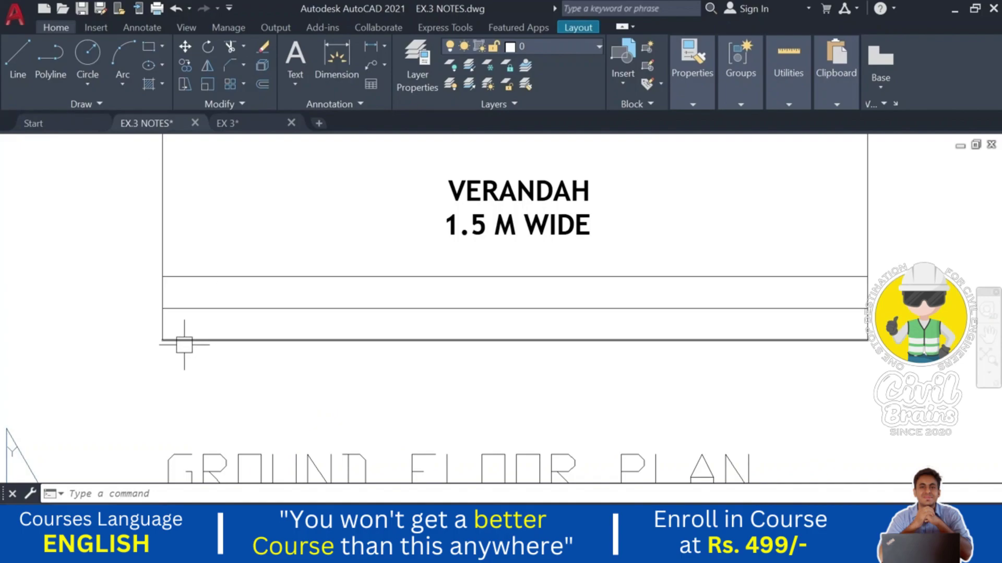
pyautogui.click(245, 127)
pyautogui.press('Escape')
# - Offset the verandah's bottom line downward twice at 0.30 to create two step lines
pyautogui.moveTo(431, 378); pyautogui.dragTo(347, 352, button='middle')
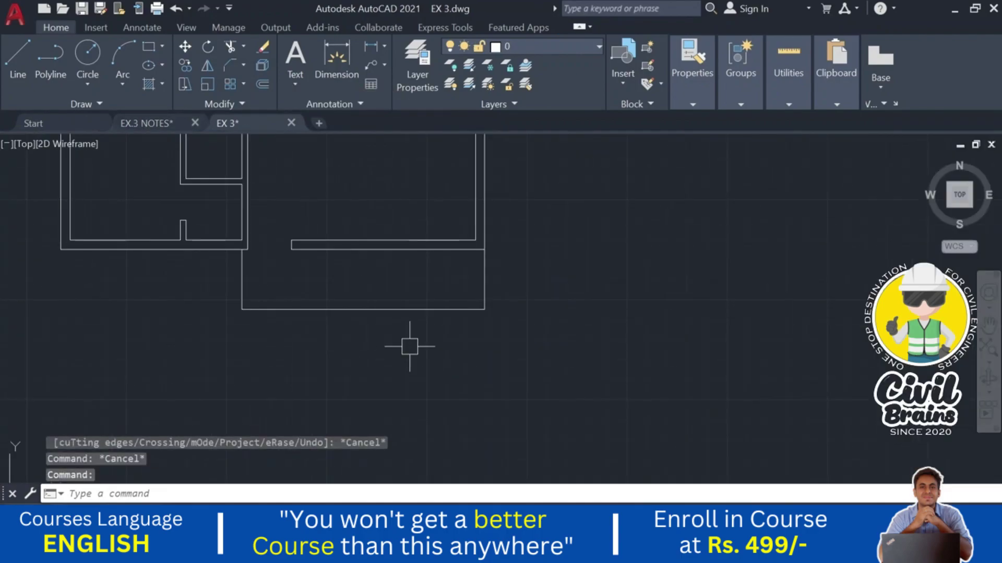
pyautogui.write('o')
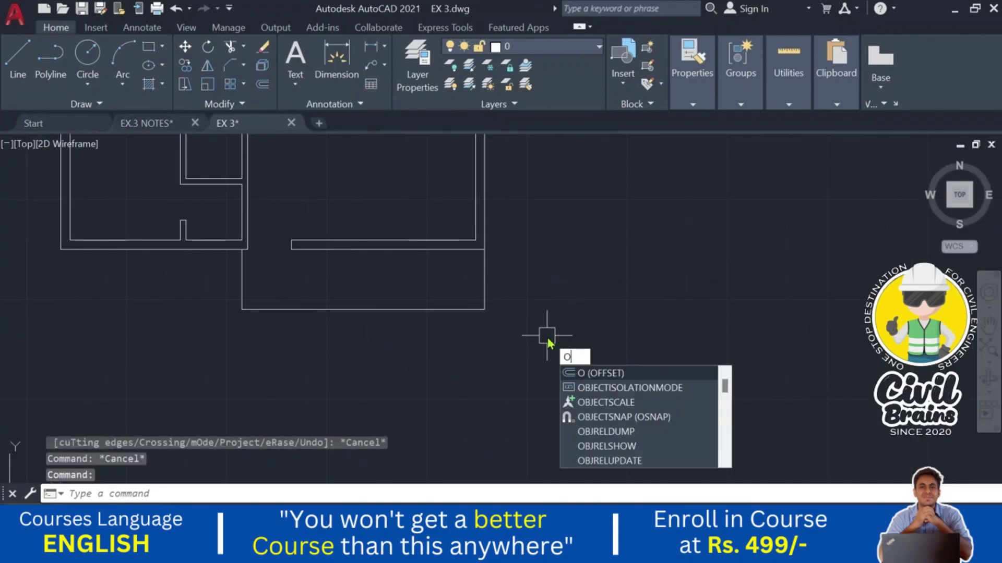
pyautogui.press('Return')
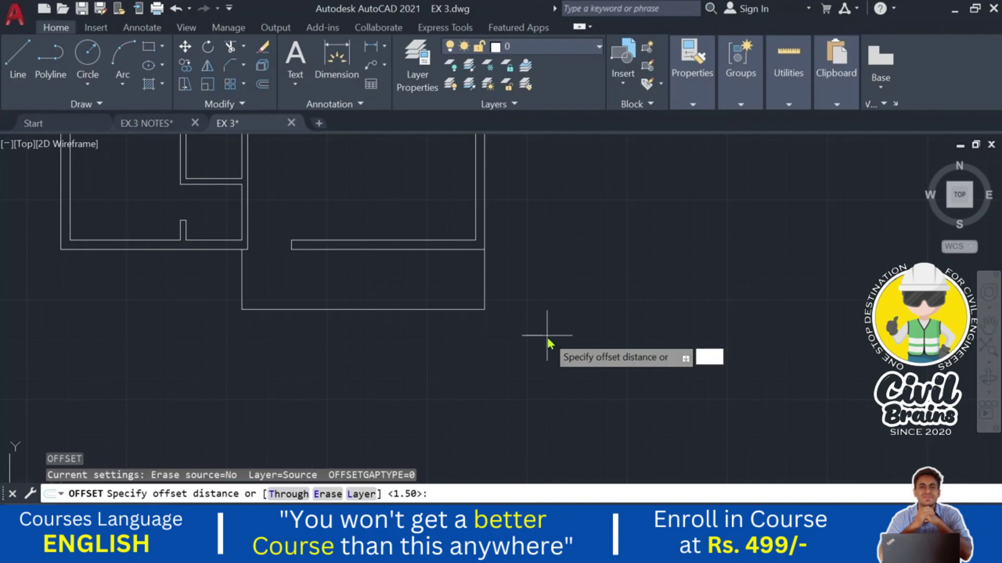
pyautogui.write('.30')
pyautogui.press('Return')
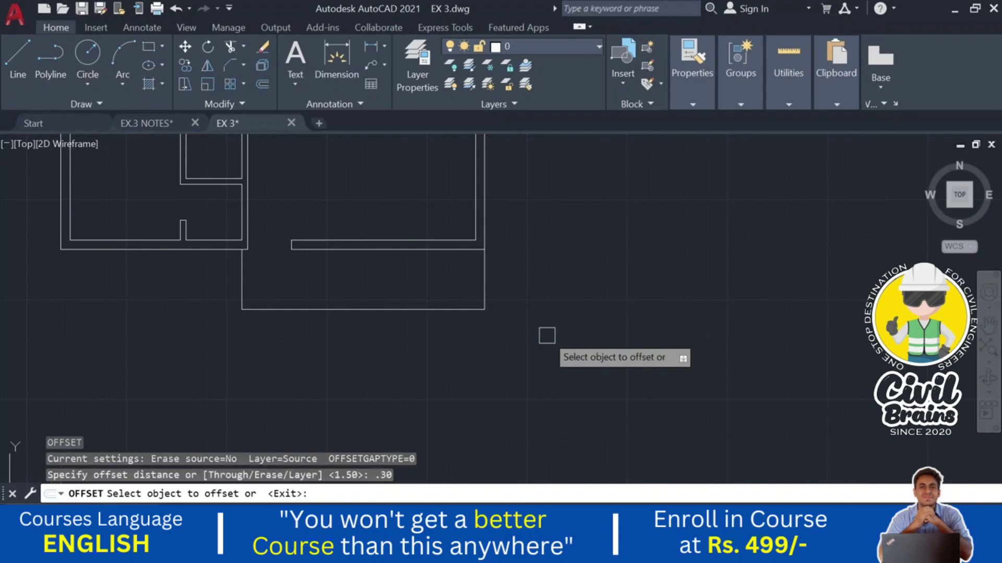
pyautogui.moveTo(440, 327); pyautogui.dragTo(448, 279, button='middle')
pyautogui.click(393, 263)
pyautogui.click(390, 327)
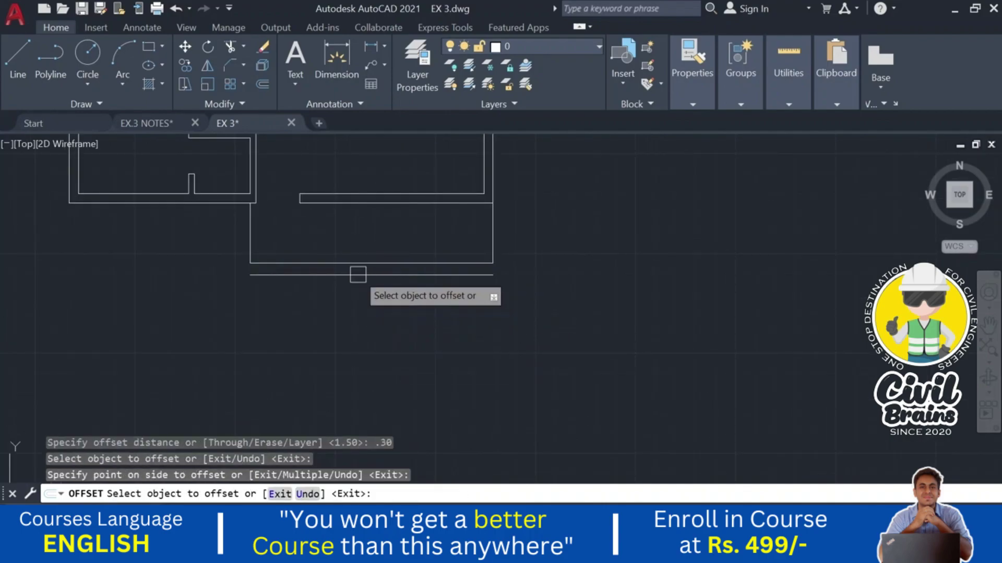
pyautogui.click(356, 275)
pyautogui.click(354, 380)
pyautogui.press('Escape')
pyautogui.press('Escape')
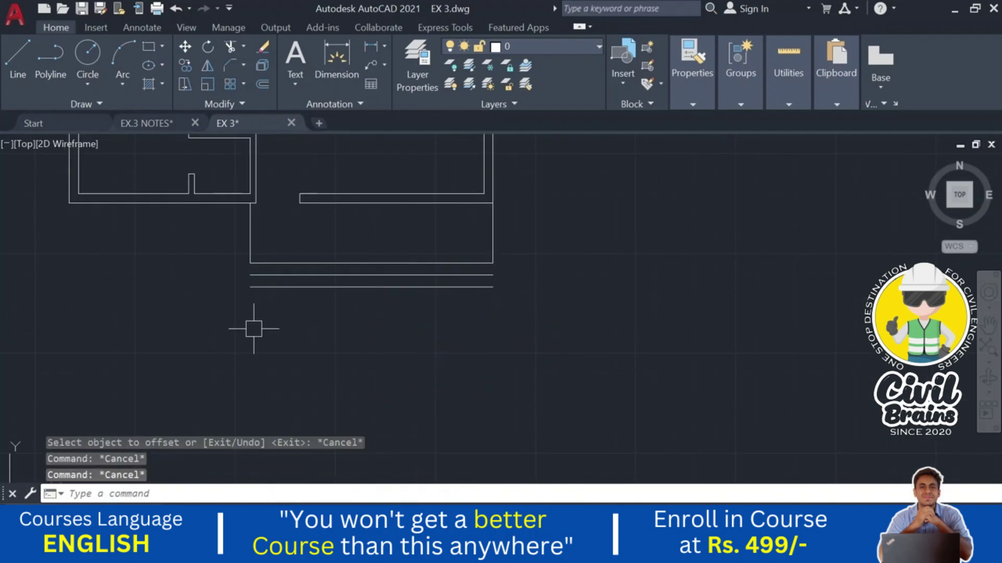
# - Extend the left and right verandah side walls down to the lower step line
pyautogui.scroll(2, 237, 324)
pyautogui.write('ex')
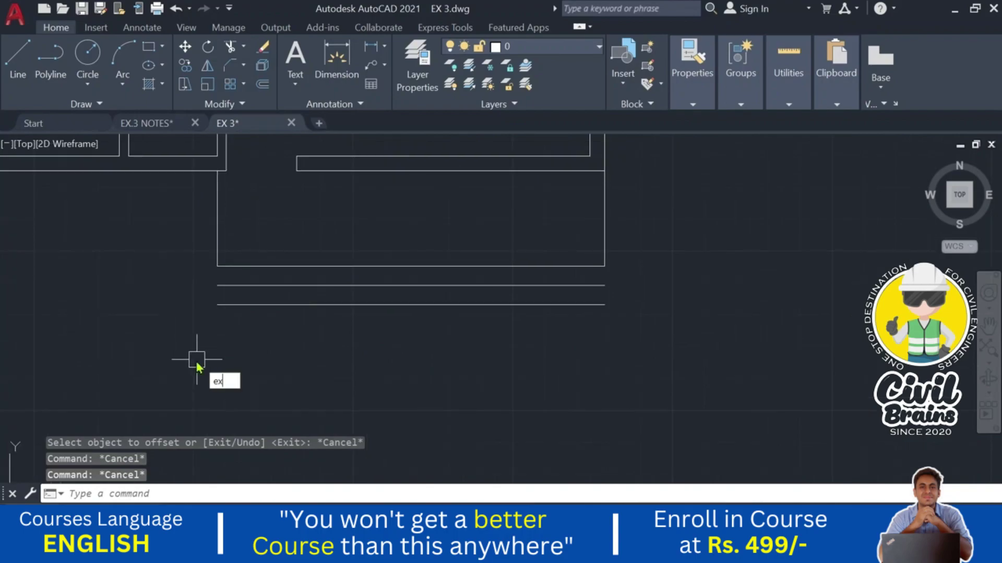
pyautogui.press('Return')
pyautogui.click(218, 243)
pyautogui.click(217, 245)
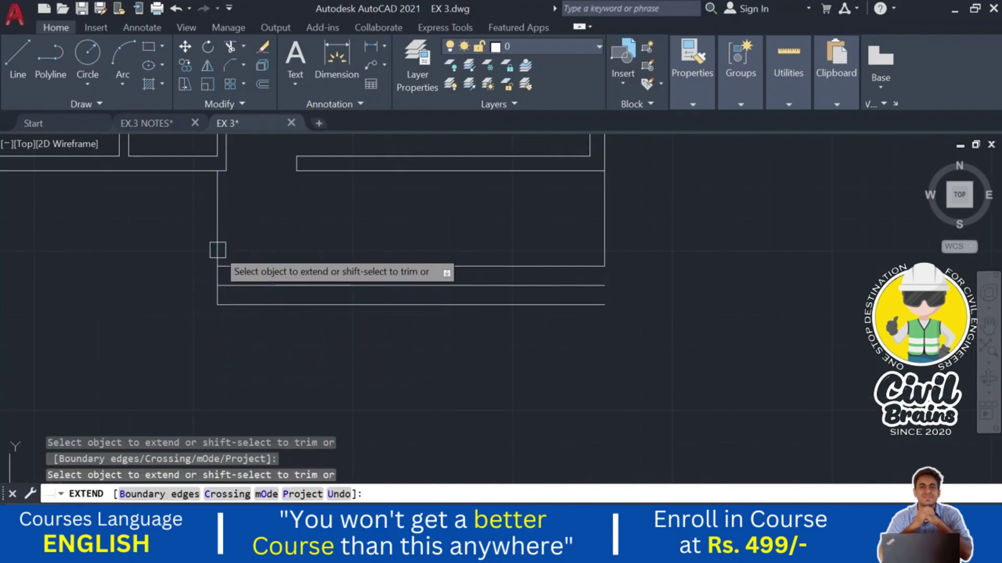
pyautogui.click(604, 227)
pyautogui.click(605, 237)
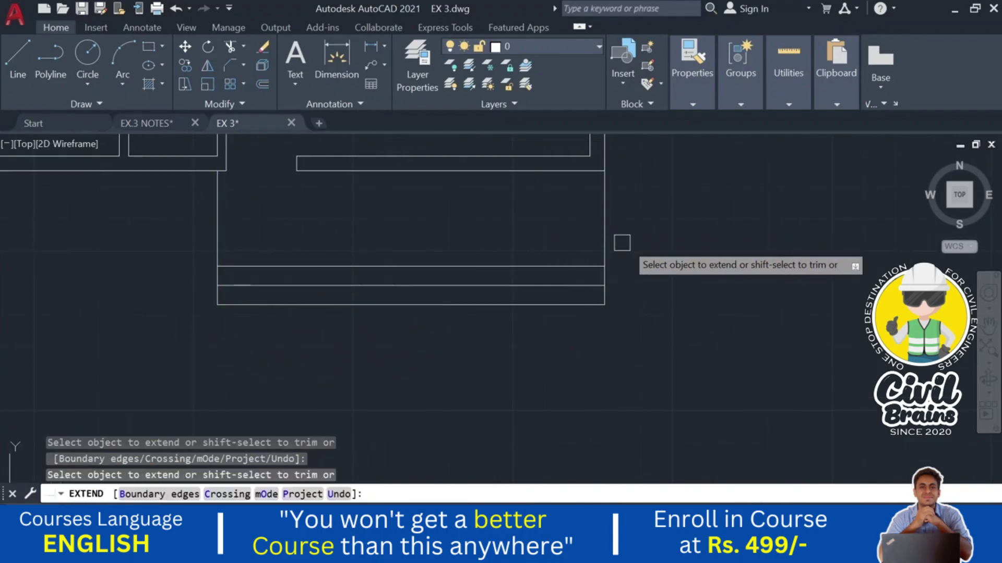
pyautogui.press('Escape')
pyautogui.moveTo(646, 246); pyautogui.dragTo(608, 320, button='middle')
pyautogui.scroll(-5, 610, 355)
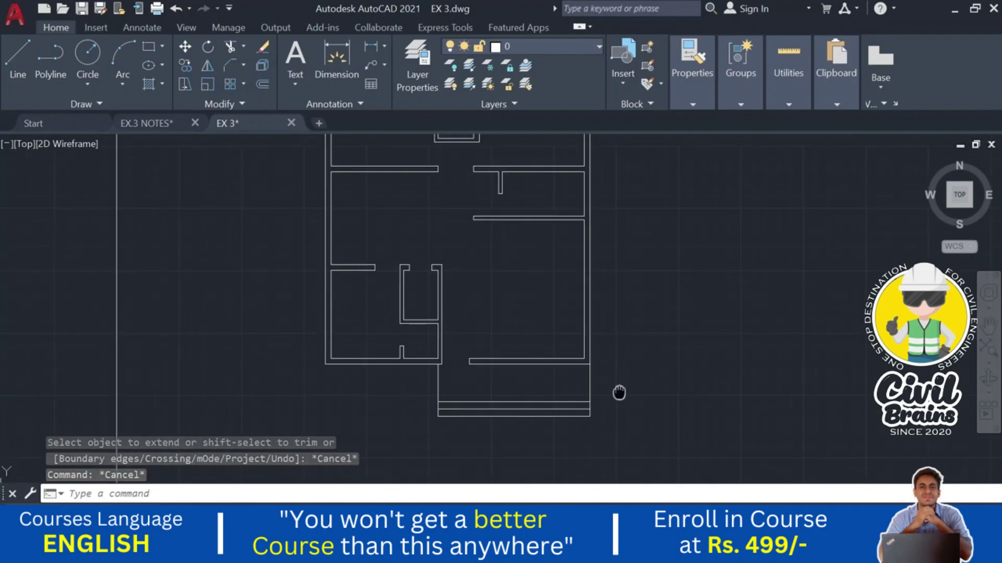
pyautogui.scroll(3, 459, 335)
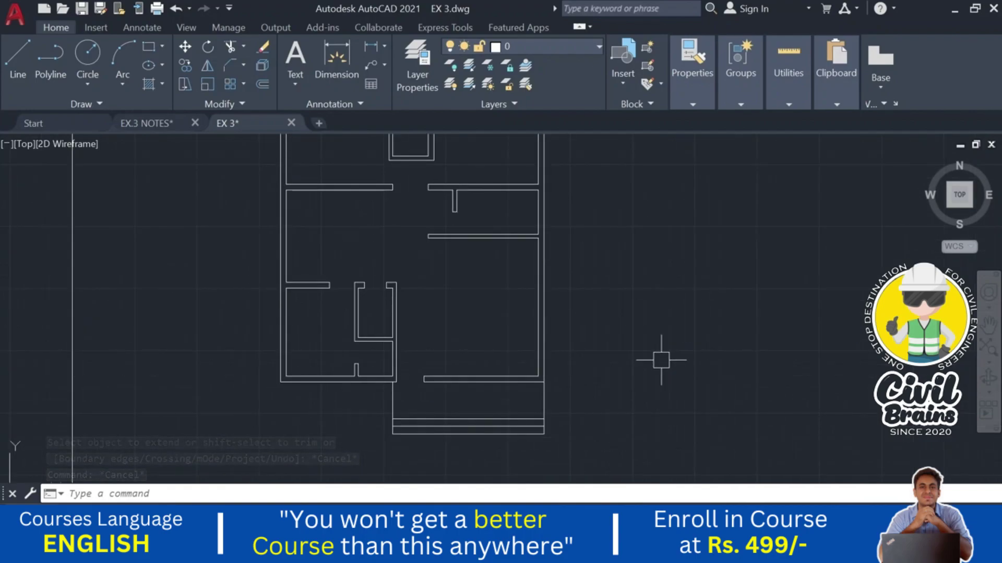
pyautogui.moveTo(661, 360); pyautogui.dragTo(656, 367, button='middle')
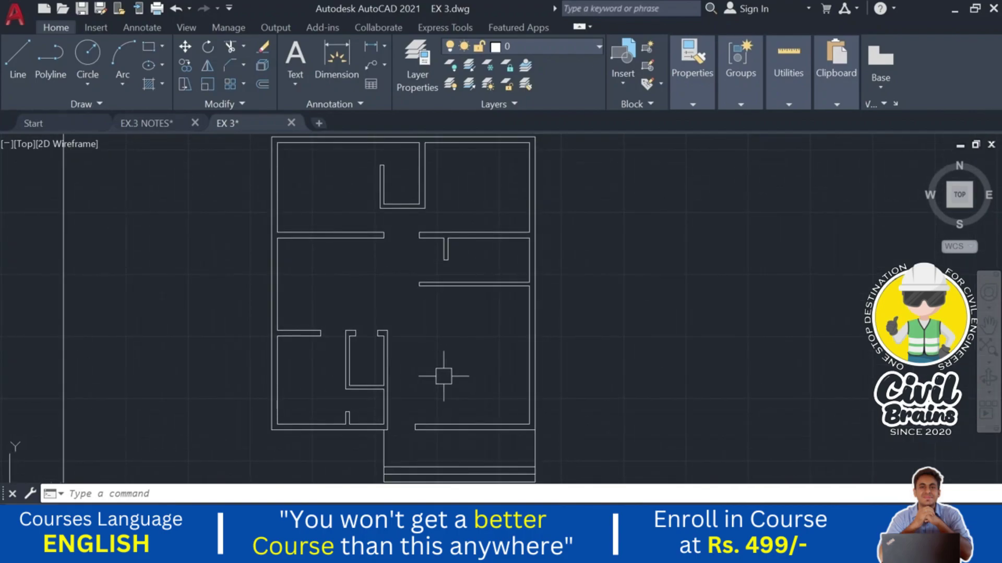
pyautogui.moveTo(443, 376); pyautogui.dragTo(426, 369, button='middle')
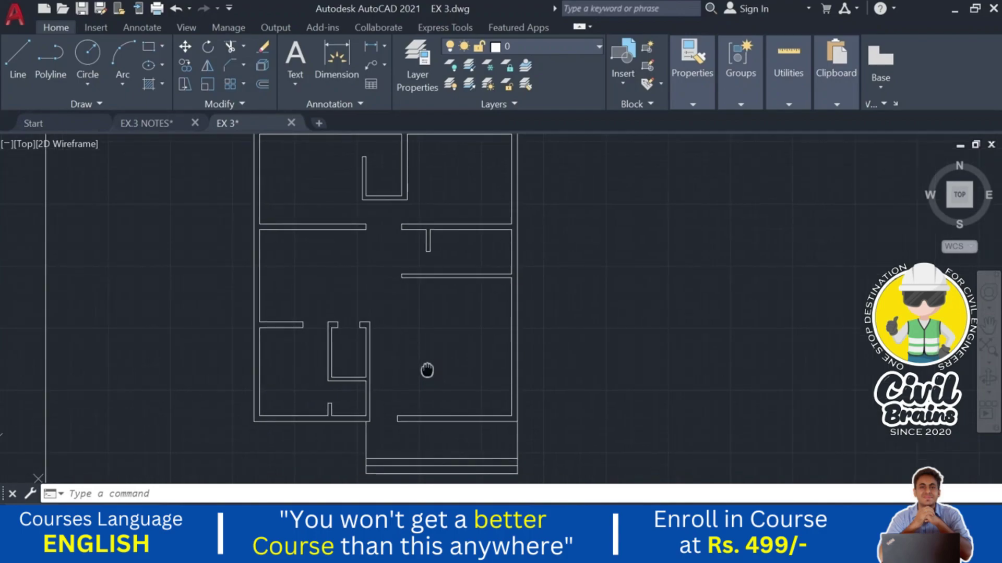
# - In EX.3 NOTES, pan across the reference plan's dining, living room and bedroom areas
pyautogui.click(147, 126)
pyautogui.scroll(-4, 586, 273)
pyautogui.moveTo(502, 277); pyautogui.dragTo(450, 400, button='middle')
pyautogui.moveTo(549, 304); pyautogui.dragTo(535, 339, button='middle')
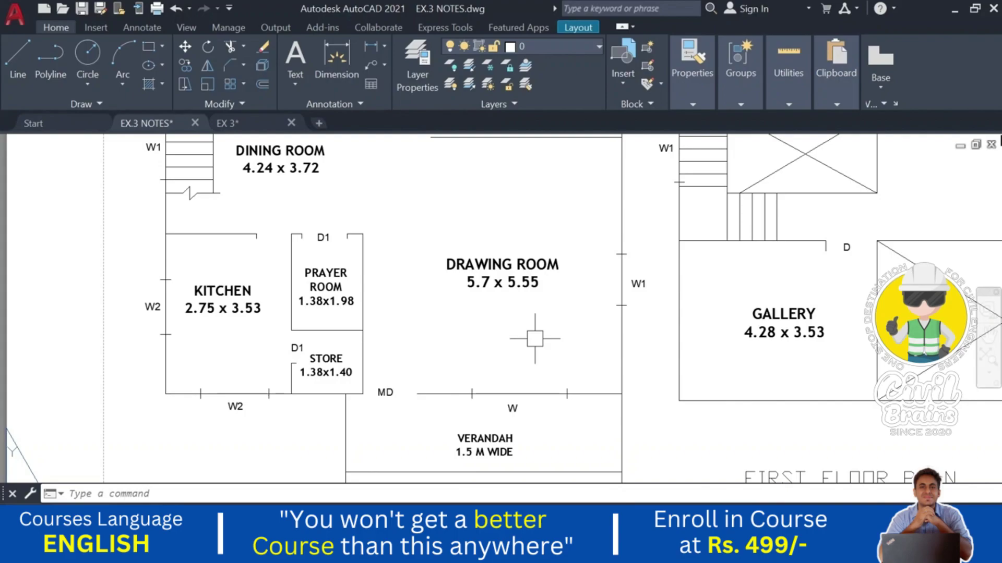
pyautogui.moveTo(463, 398); pyautogui.dragTo(340, 402, button='middle')
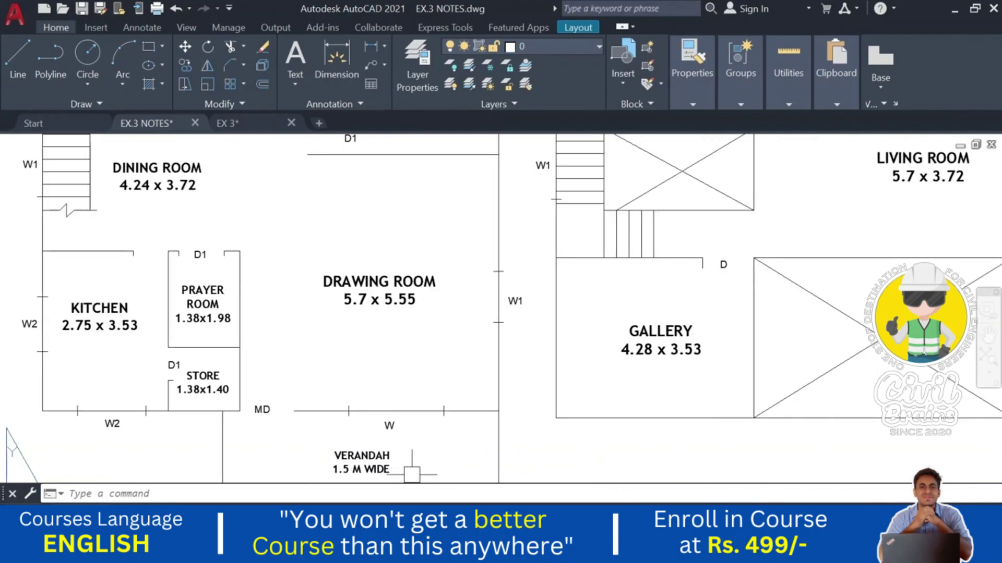
pyautogui.moveTo(351, 470); pyautogui.dragTo(331, 478, button='middle')
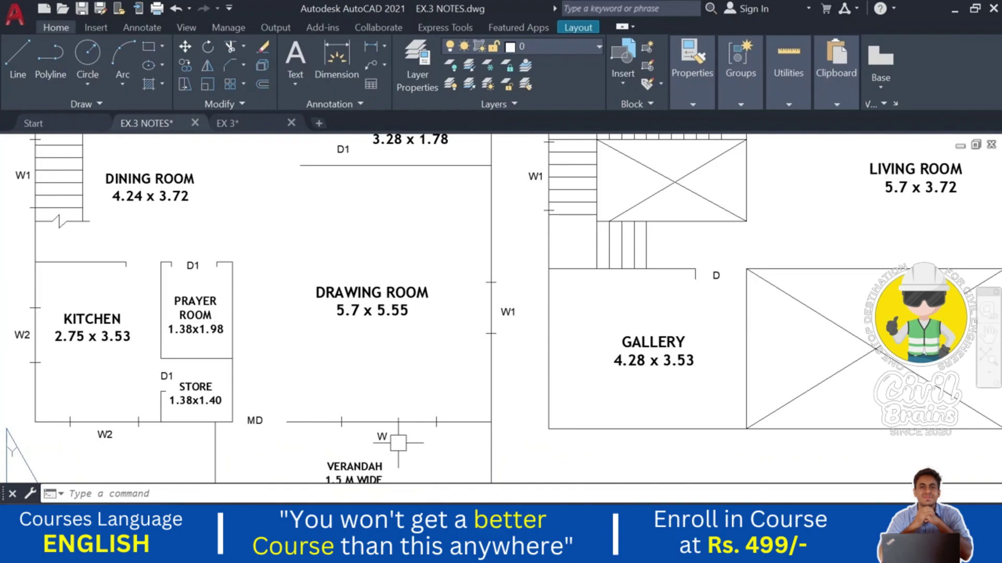
pyautogui.moveTo(510, 311); pyautogui.dragTo(498, 470, button='middle')
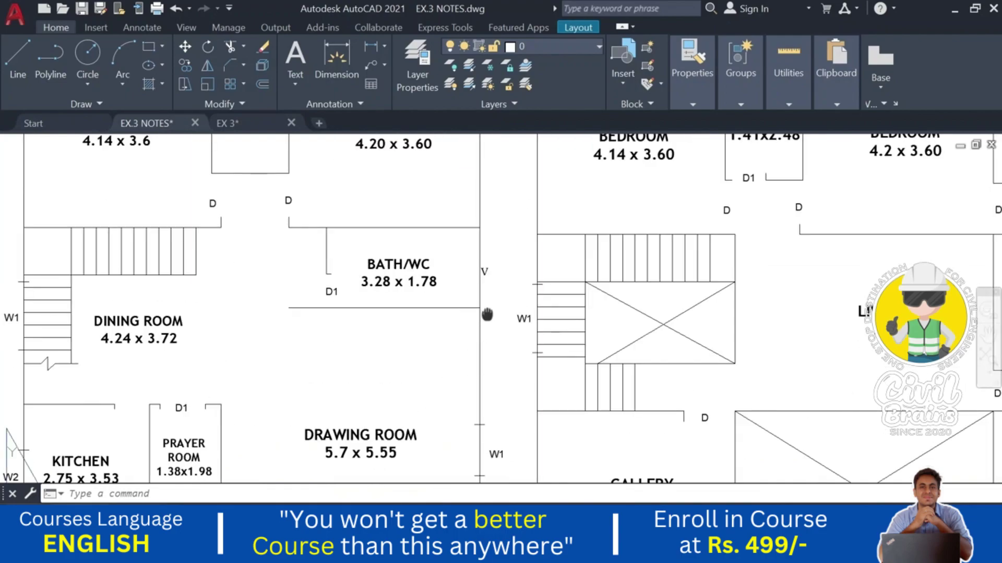
pyautogui.moveTo(489, 344); pyautogui.dragTo(492, 357, button='middle')
pyautogui.scroll(-2, 510, 346)
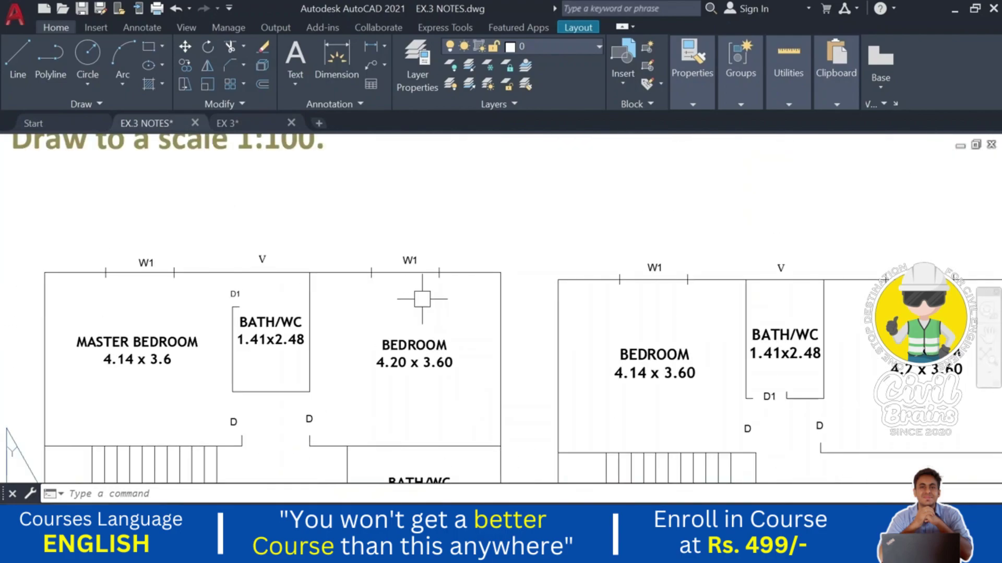
pyautogui.scroll(2, 416, 293)
pyautogui.moveTo(416, 293); pyautogui.dragTo(550, 282, button='middle')
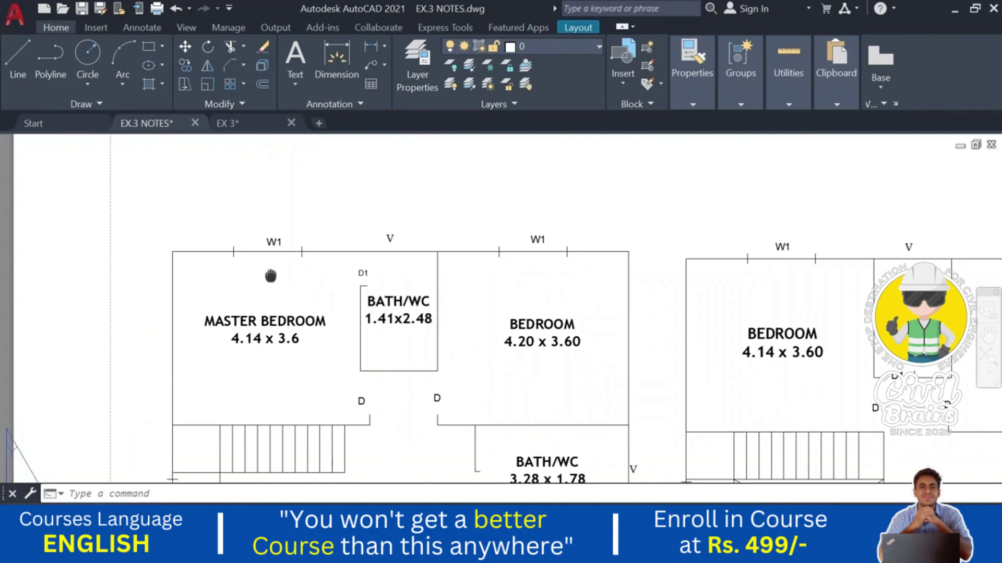
# - Review the kitchen, store and verandah openings, then move to the written notes sheet
pyautogui.moveTo(271, 277); pyautogui.dragTo(307, 195, button='middle')
pyautogui.moveTo(312, 340); pyautogui.dragTo(361, 177, button='middle')
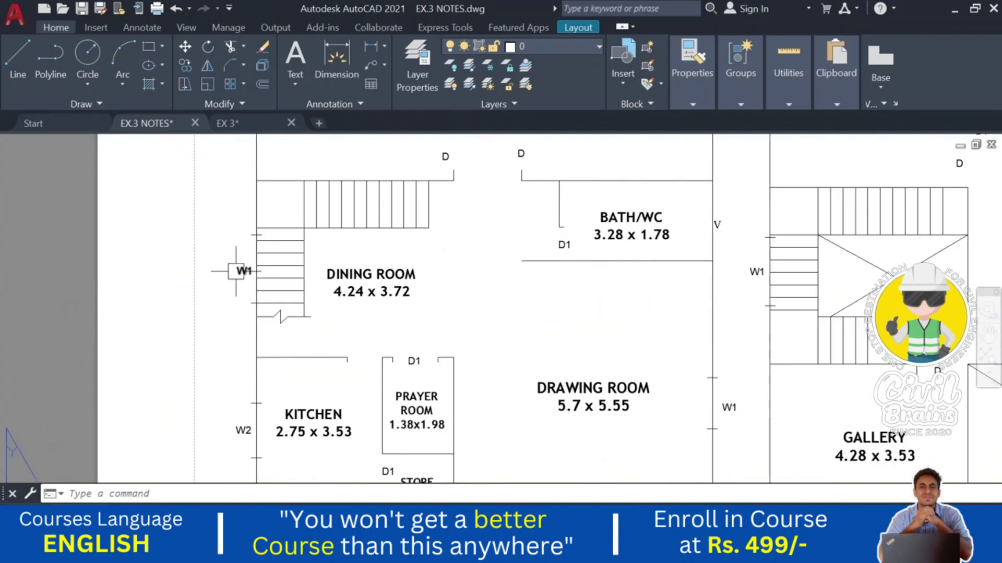
pyautogui.moveTo(241, 402); pyautogui.dragTo(250, 268, button='middle')
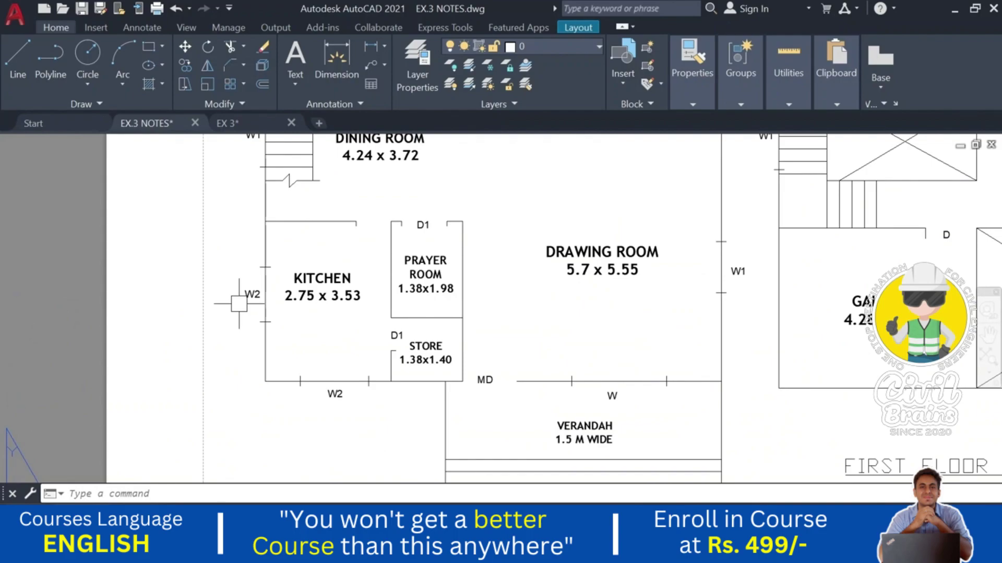
pyautogui.scroll(-2, 335, 416)
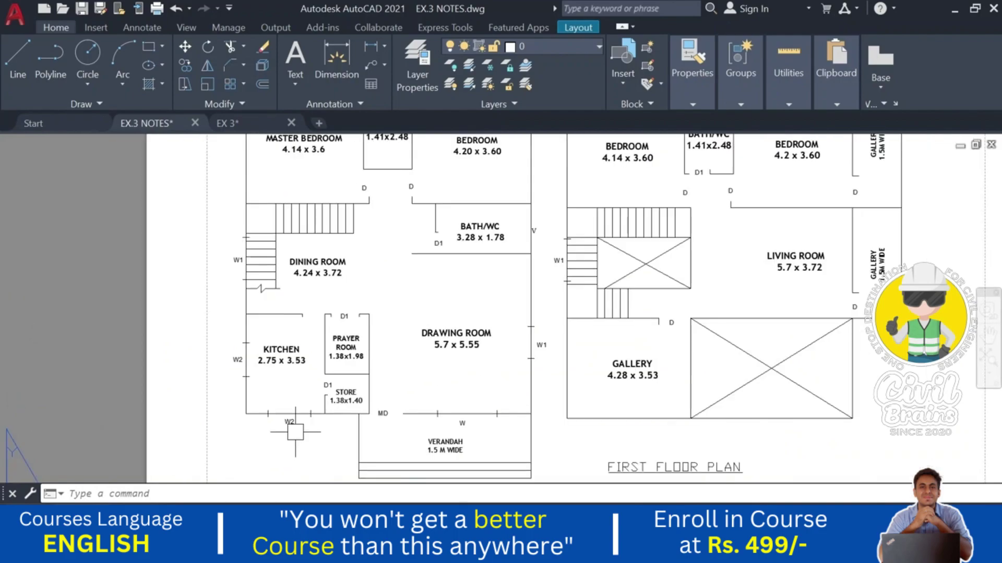
pyautogui.moveTo(482, 436); pyautogui.dragTo(411, 440, button='middle')
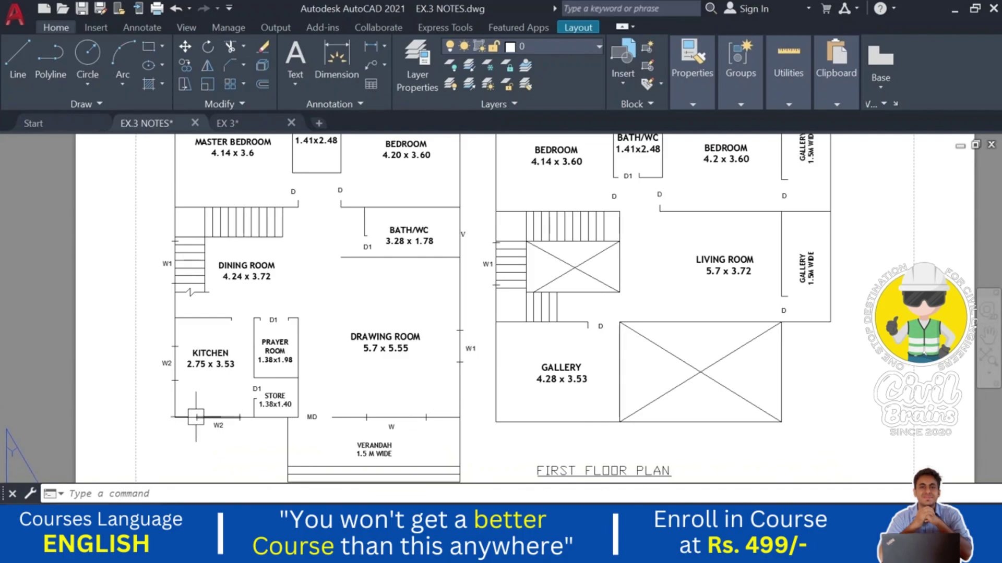
pyautogui.moveTo(269, 391); pyautogui.dragTo(278, 458, button='middle')
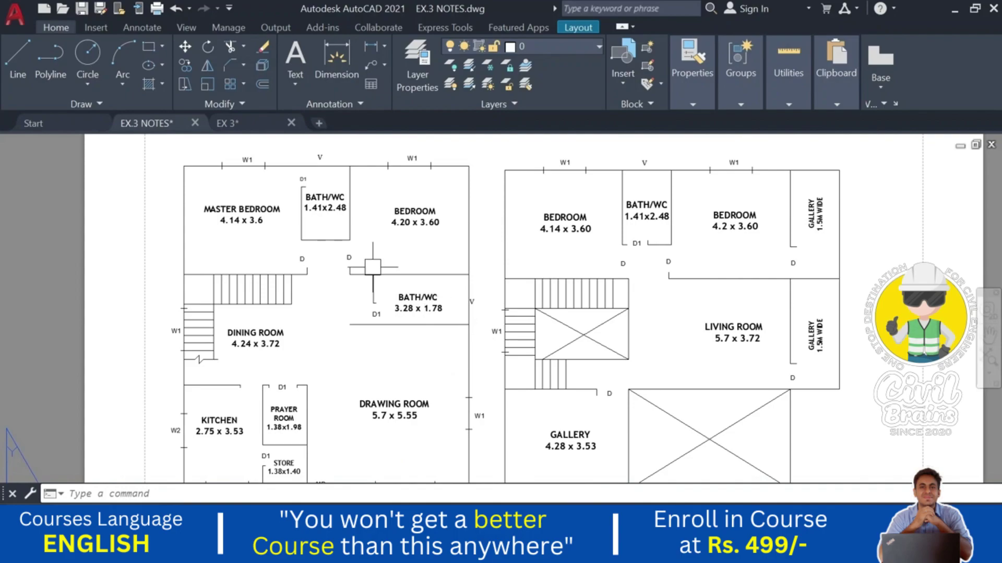
pyautogui.moveTo(343, 313); pyautogui.dragTo(347, 235, button='middle')
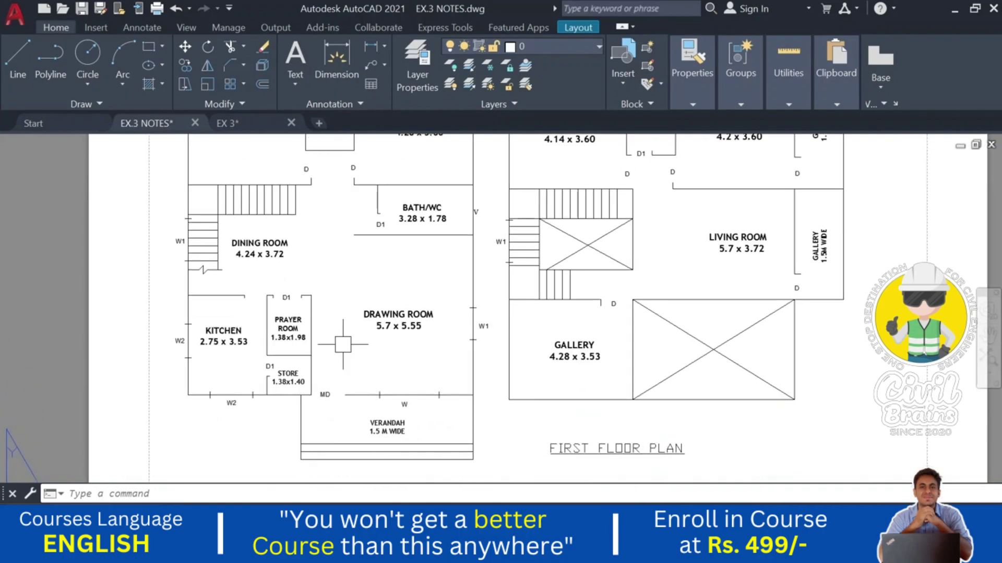
pyautogui.scroll(2, 347, 343)
pyautogui.moveTo(347, 344); pyautogui.dragTo(364, 322, button='middle')
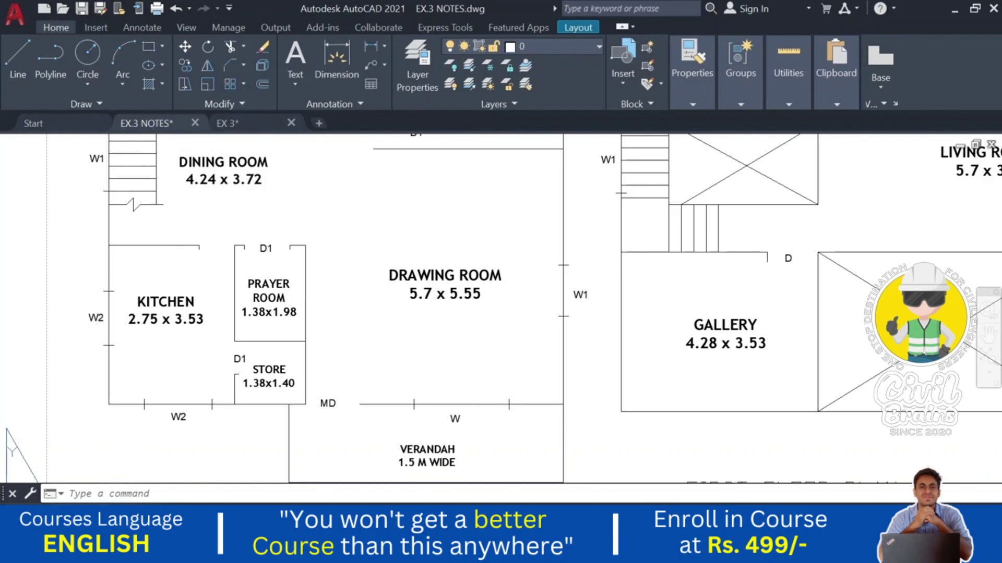
pyautogui.hotkey('ctrl', 'pagedown')
# - In the notes text, enter the Window (W1) size after the Door (D1) line as 1.4X1.4 m
pyautogui.doubleClick(403, 336)
pyautogui.click(481, 339)
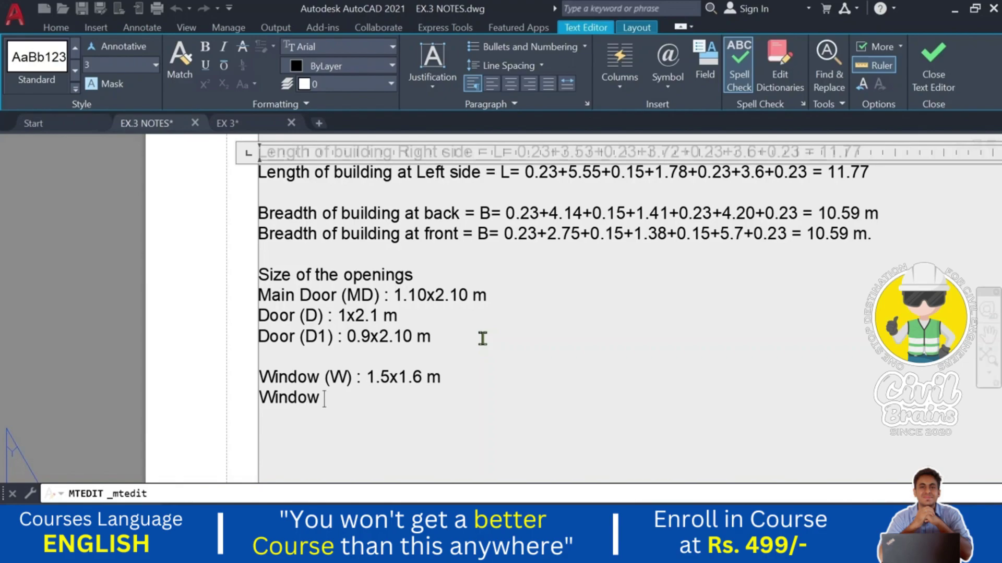
pyautogui.write('(W1) :')
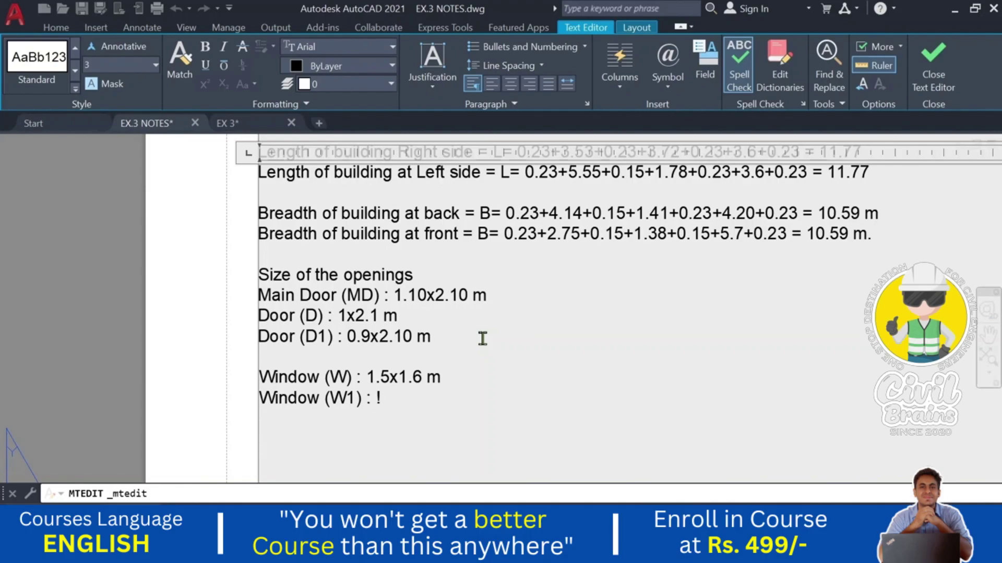
pyautogui.write('1.4X1.2 m')
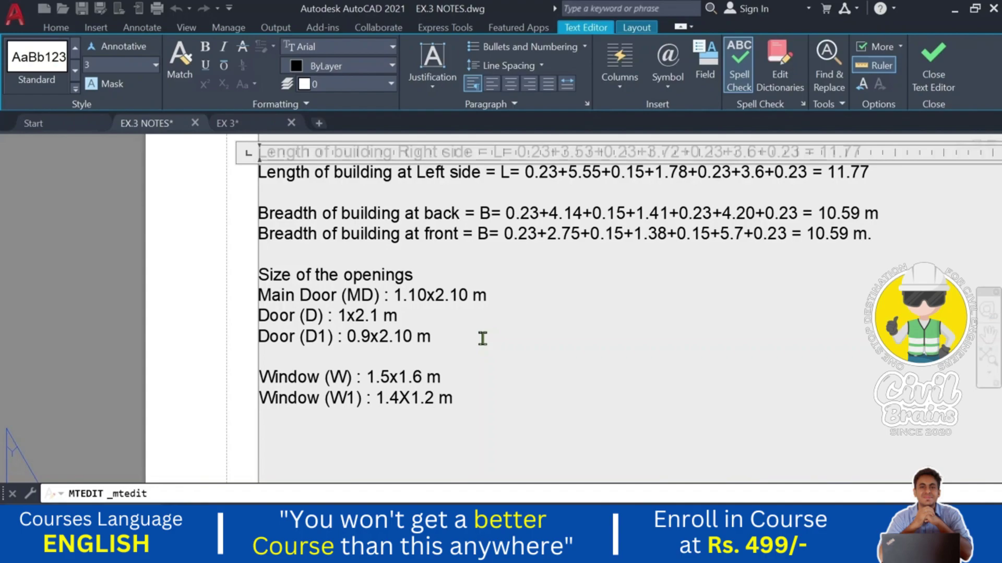
pyautogui.press('BackSpace')
pyautogui.press('BackSpace')
pyautogui.press('BackSpace')
pyautogui.write('4 m')
# - Change the W1 width digit so the entry reads 1.5X1.4 m
pyautogui.click(399, 397)
pyautogui.press('BackSpace')
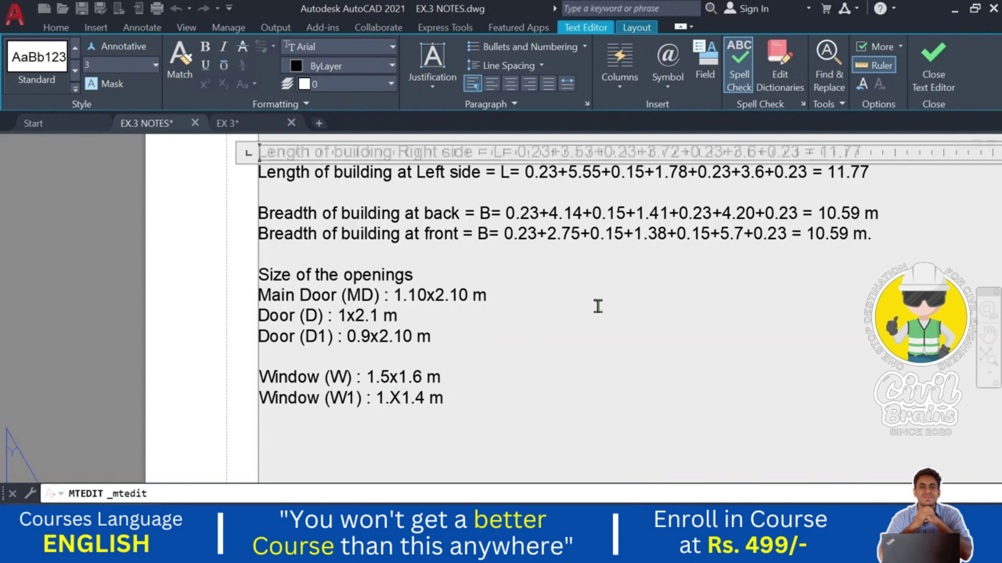
pyautogui.write('5')
pyautogui.click(530, 378)
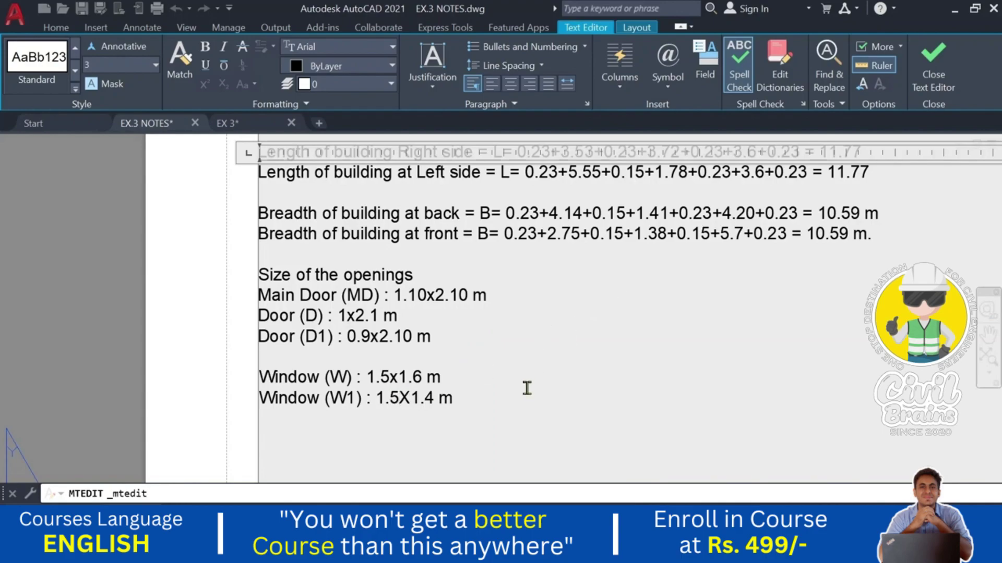
# - Add a new line 'Window (W2) : 1.4x1.2m' below the W1 entry
pyautogui.click(527, 391)
pyautogui.press('Return')
pyautogui.write('Window ')
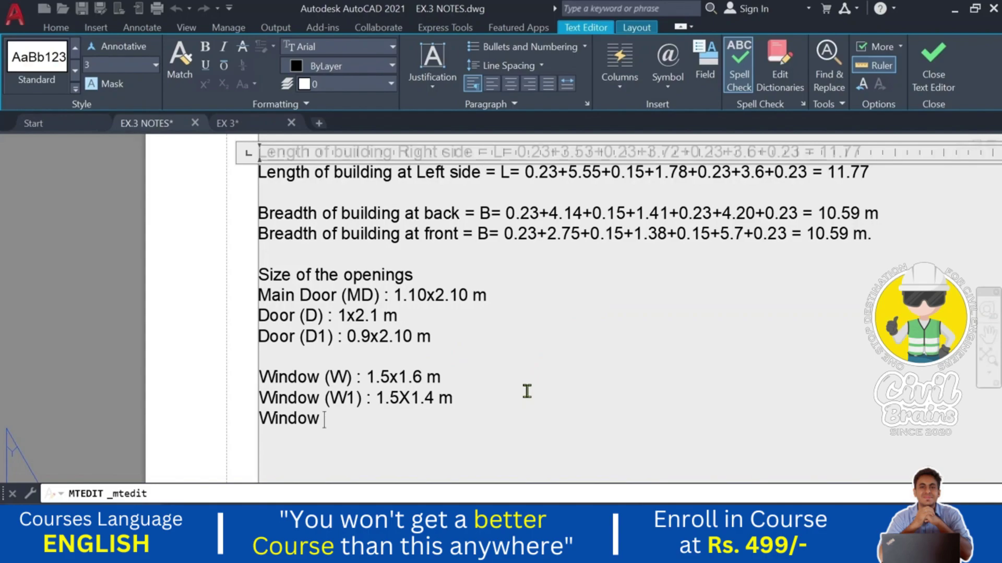
pyautogui.write('(W2) :')
pyautogui.write('1.4')
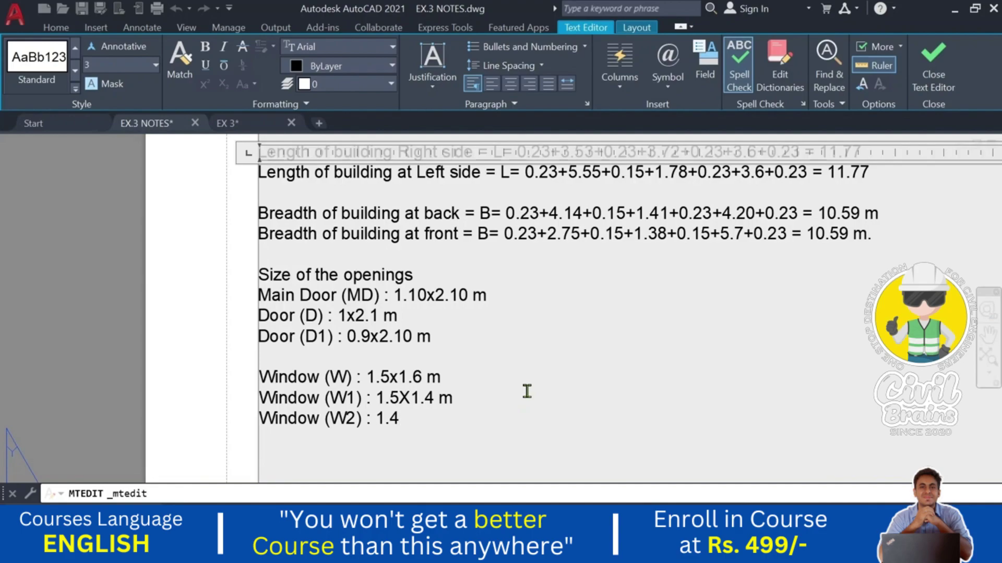
pyautogui.write('x1.2m')
pyautogui.press('Return')
pyautogui.press('Return')
# - Add 'Ventilator (V) : 0.6X0.5 m' to the list and close the text editor
pyautogui.write('ve')
pyautogui.press('BackSpace')
pyautogui.press('BackSpace')
pyautogui.write('Venti')
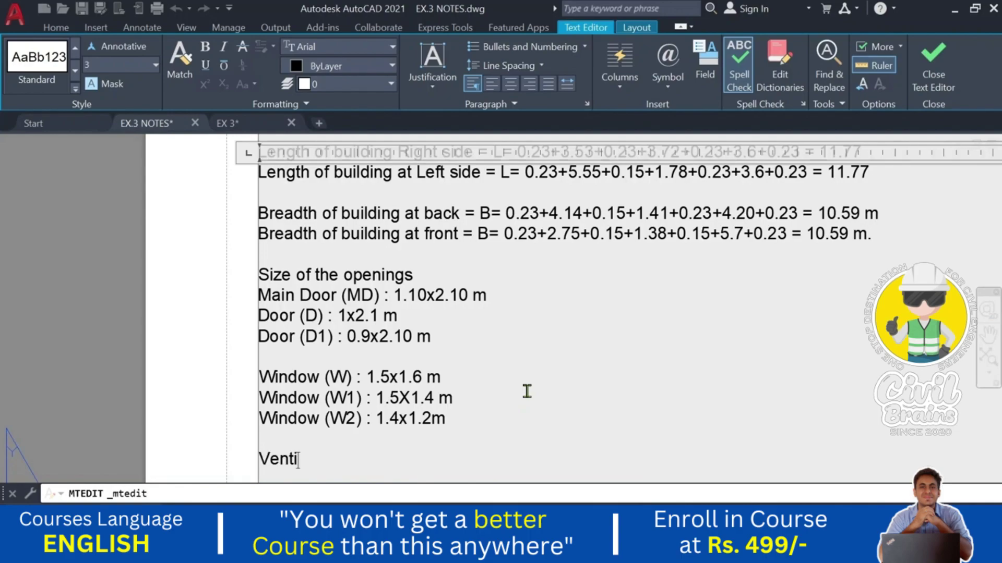
pyautogui.write('lator (V')
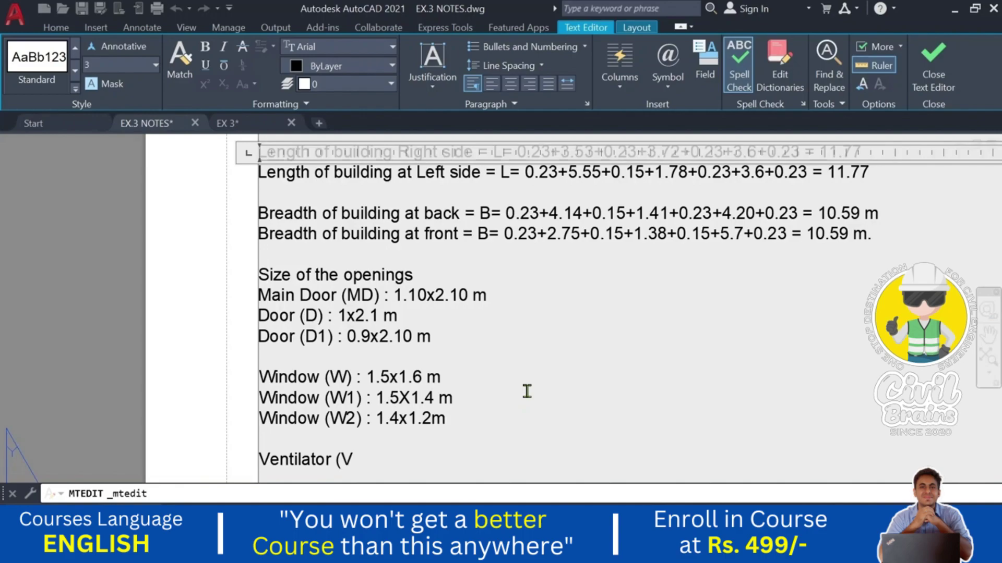
pyautogui.write(') : ')
pyautogui.write('1.')
pyautogui.write('2')
pyautogui.press('BackSpace')
pyautogui.press('BackSpace')
pyautogui.press('BackSpace')
pyautogui.write('0.6X0.5)')
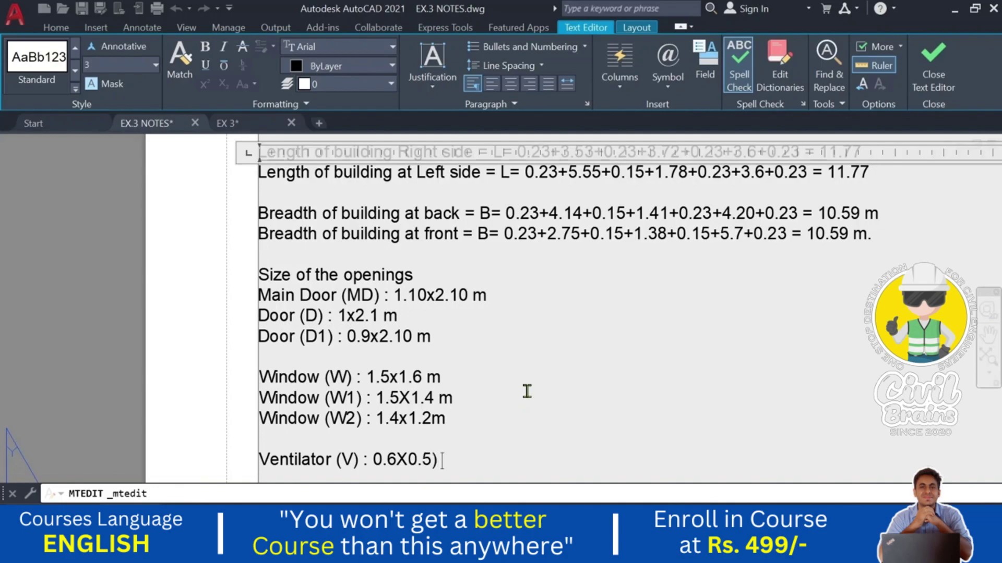
pyautogui.write(' m')
pyautogui.press('Left')
pyautogui.press('Left')
pyautogui.press('BackSpace')
pyautogui.click(249, 394)
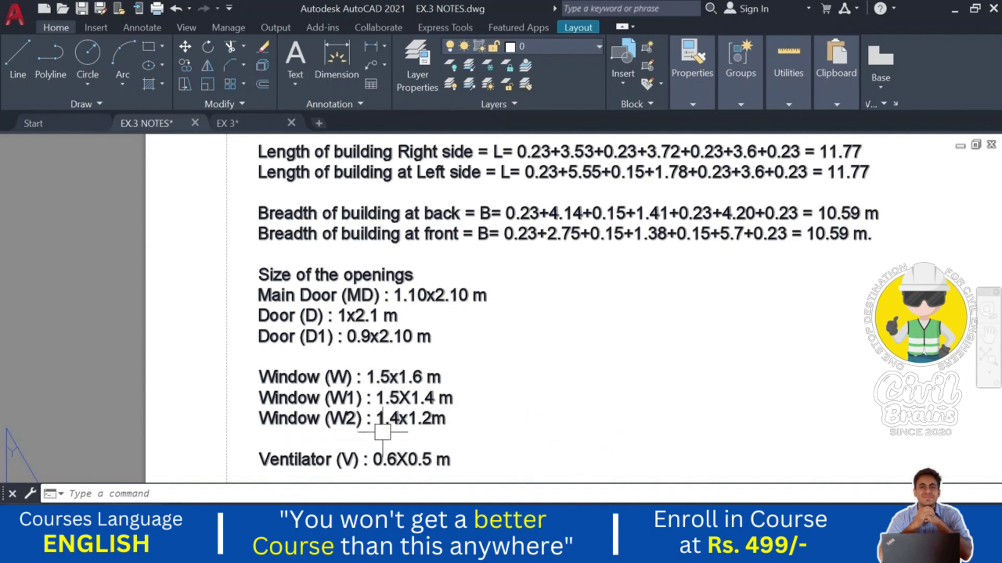
# - In EX 3, draw a 0.23 by 1.5 rectangle in empty space below the floor plan
pyautogui.click(232, 124)
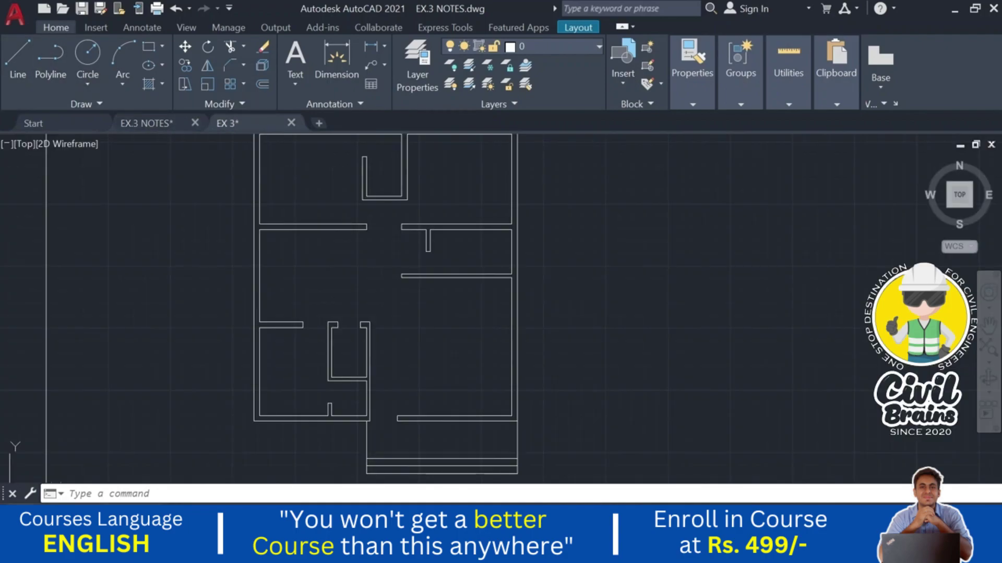
pyautogui.moveTo(597, 331); pyautogui.dragTo(492, 244, button='middle')
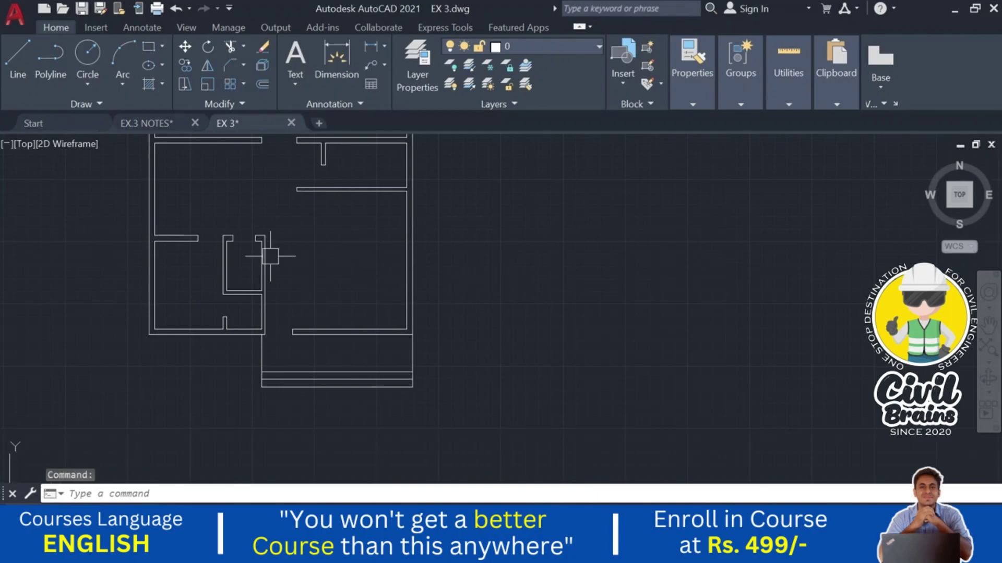
pyautogui.click(149, 48)
pyautogui.moveTo(543, 313); pyautogui.dragTo(496, 286, button='middle')
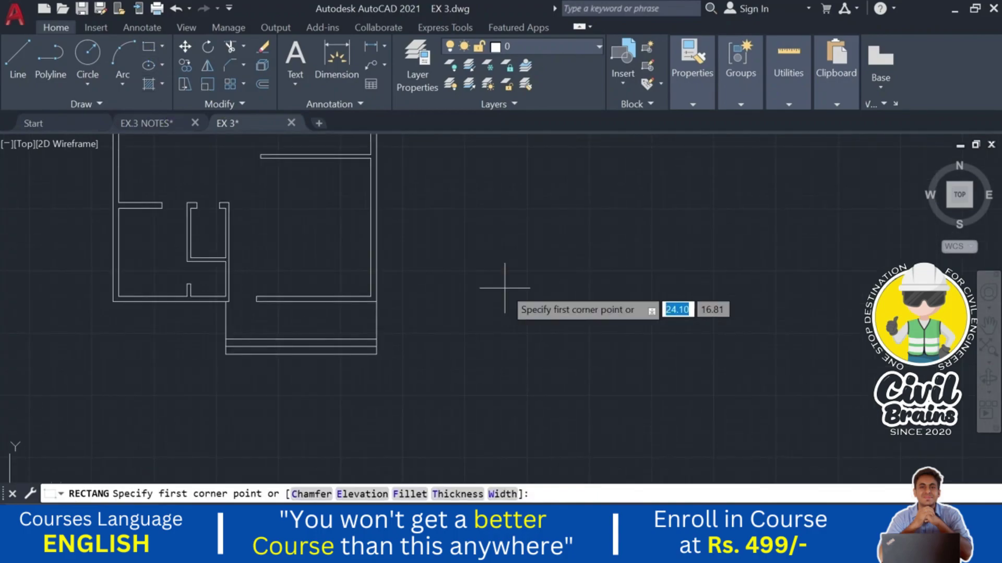
pyautogui.click(440, 348)
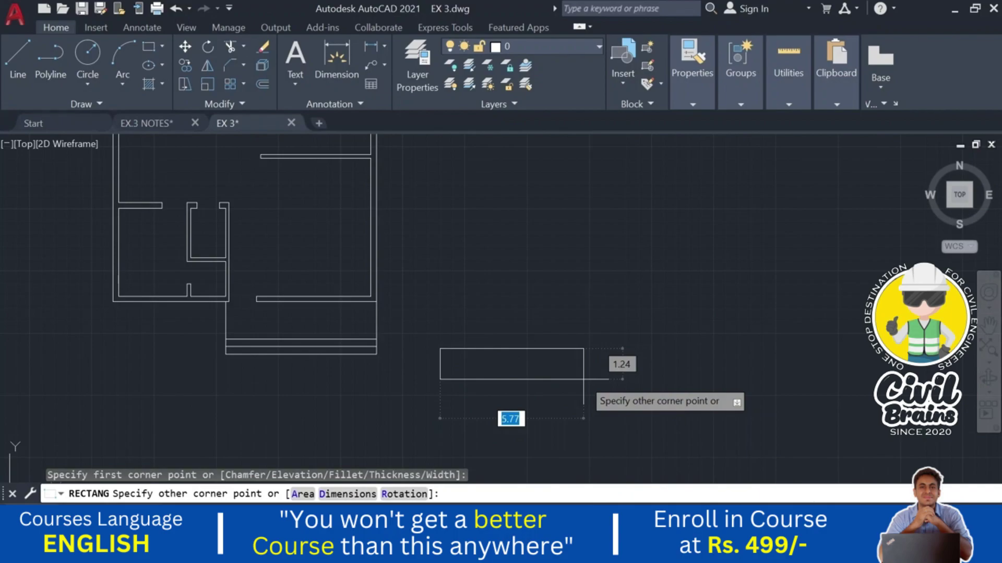
pyautogui.click(347, 493)
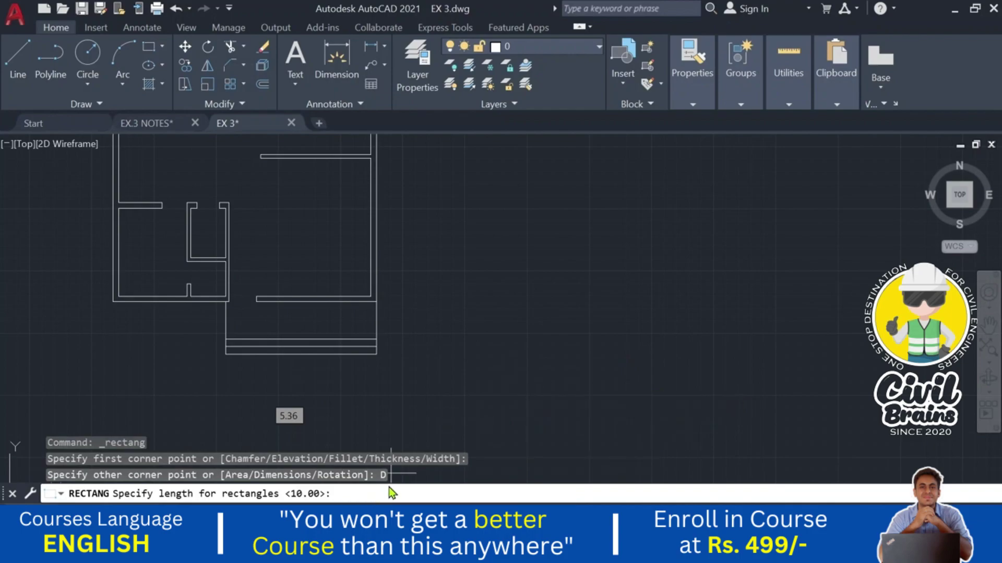
pyautogui.write('0.23')
pyautogui.press('Return')
pyautogui.write('1.5')
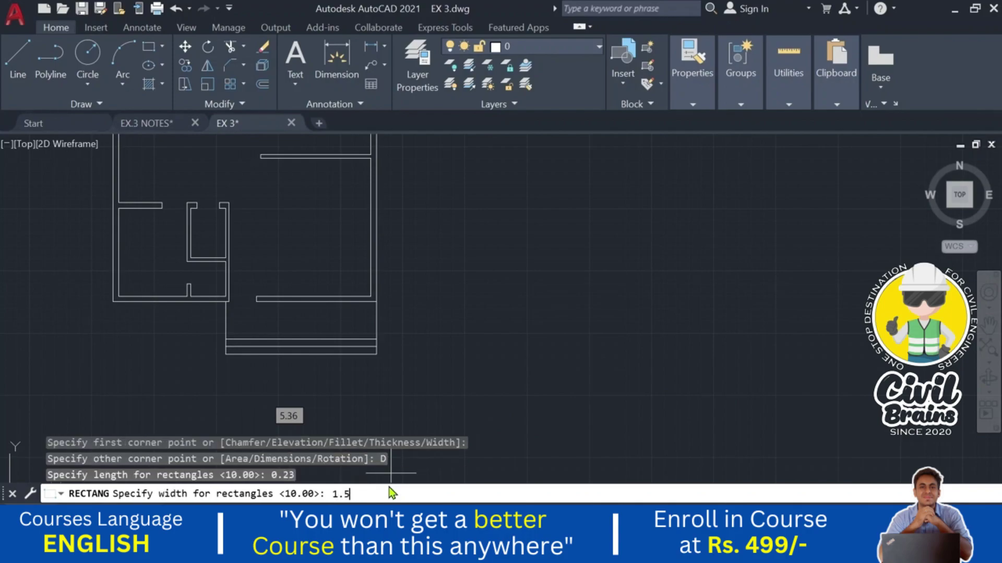
pyautogui.press('Return')
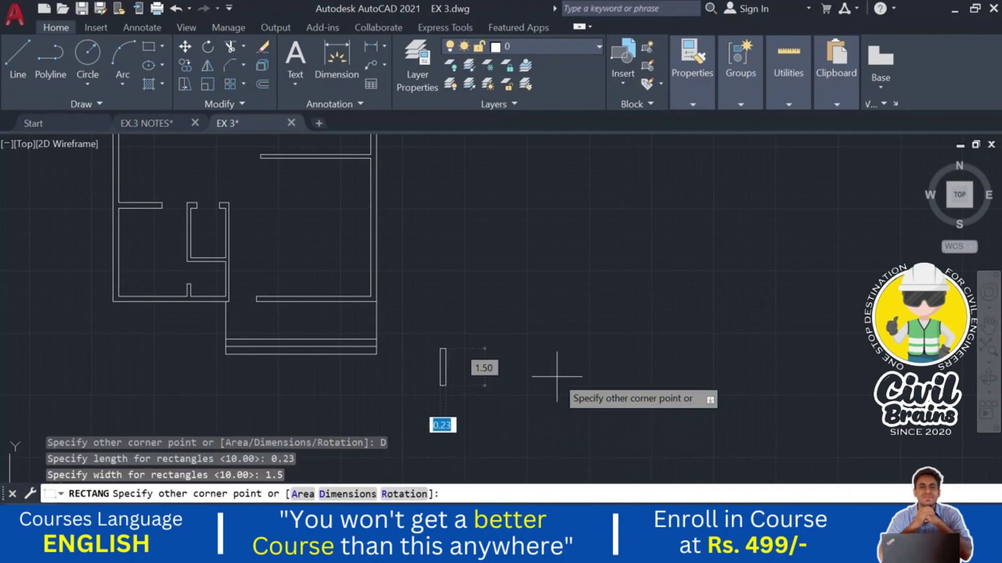
pyautogui.click(559, 414)
# - Draw a centre line from the rectangle's top midpoint to its bottom midpoint
pyautogui.scroll(2, 445, 390)
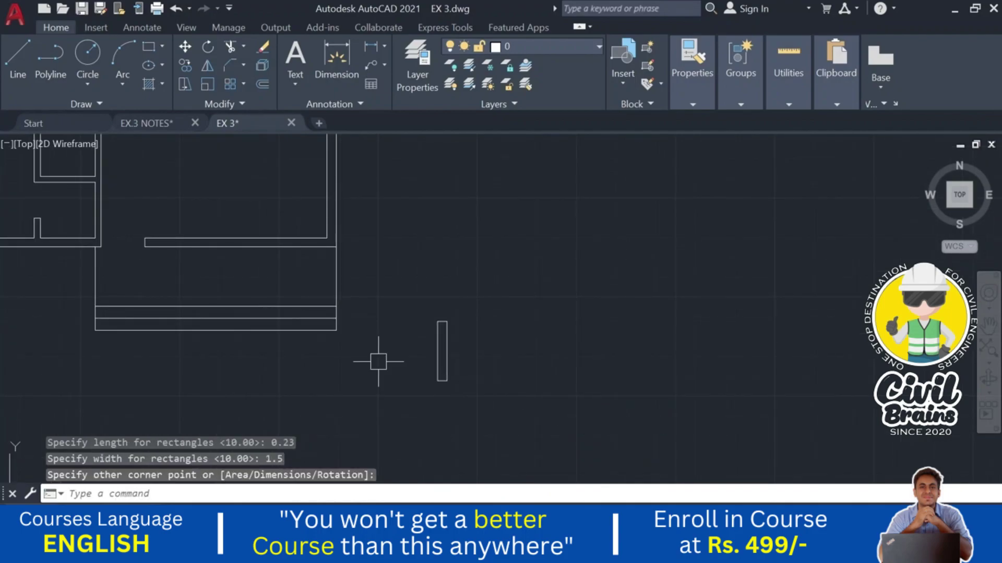
pyautogui.click(17, 57)
pyautogui.scroll(5, 442, 339)
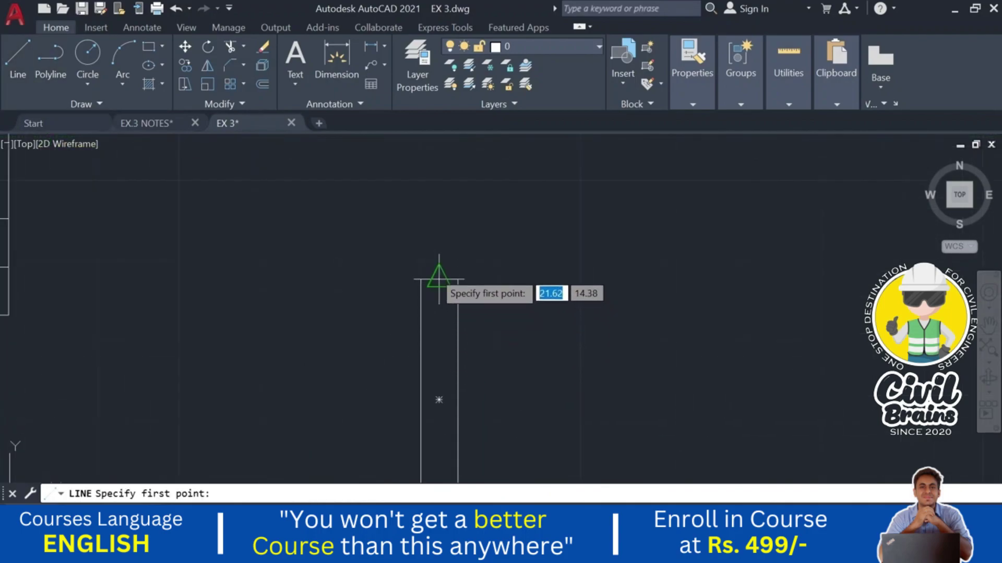
pyautogui.click(440, 280)
pyautogui.scroll(-4, 437, 281)
pyautogui.scroll(3, 435, 358)
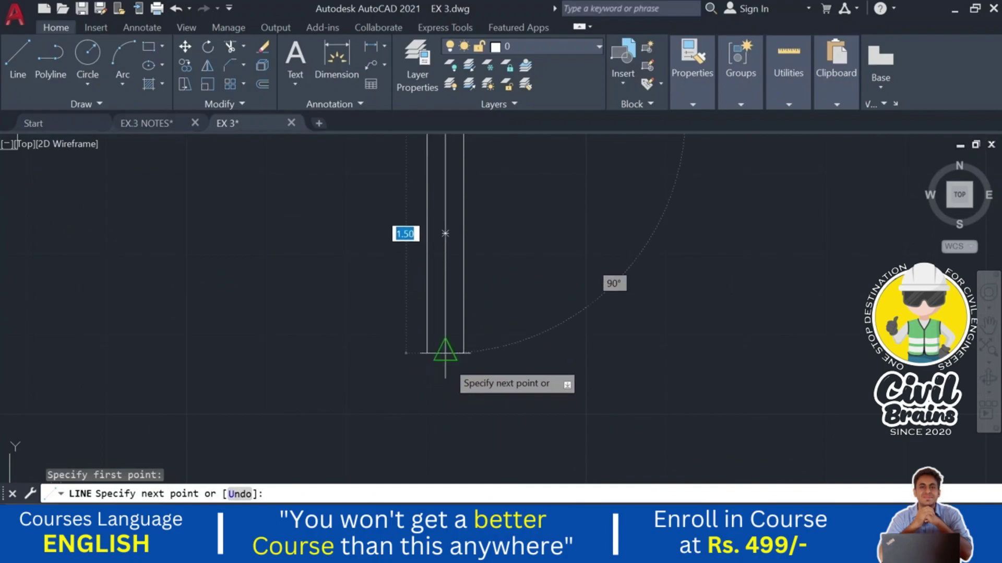
pyautogui.click(444, 346)
pyautogui.scroll(-3, 444, 346)
pyautogui.press('Escape')
pyautogui.press('Escape')
# - Window-select the rectangle together with its centre line
pyautogui.click(464, 208)
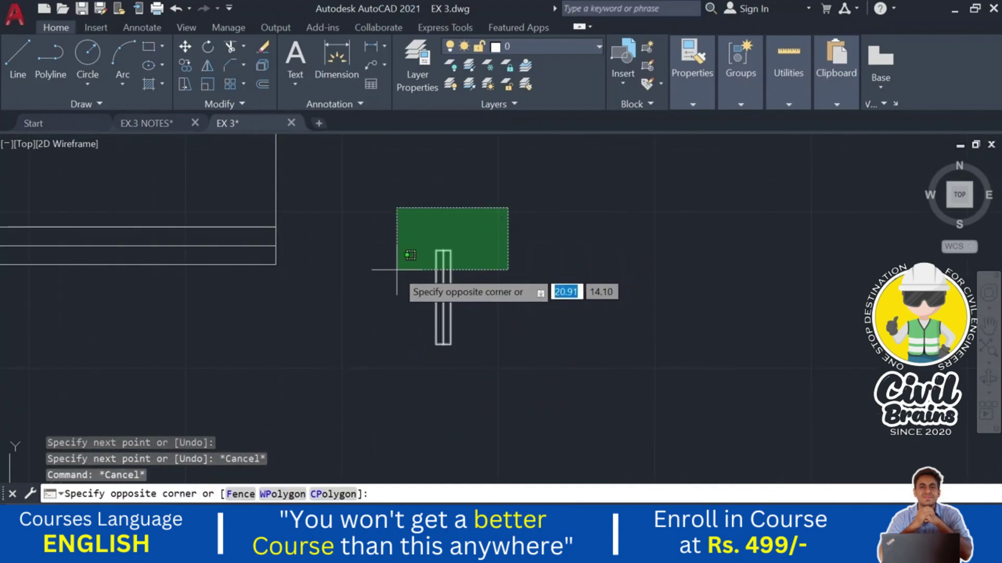
pyautogui.click(395, 274)
pyautogui.press('Escape')
pyautogui.press('Escape')
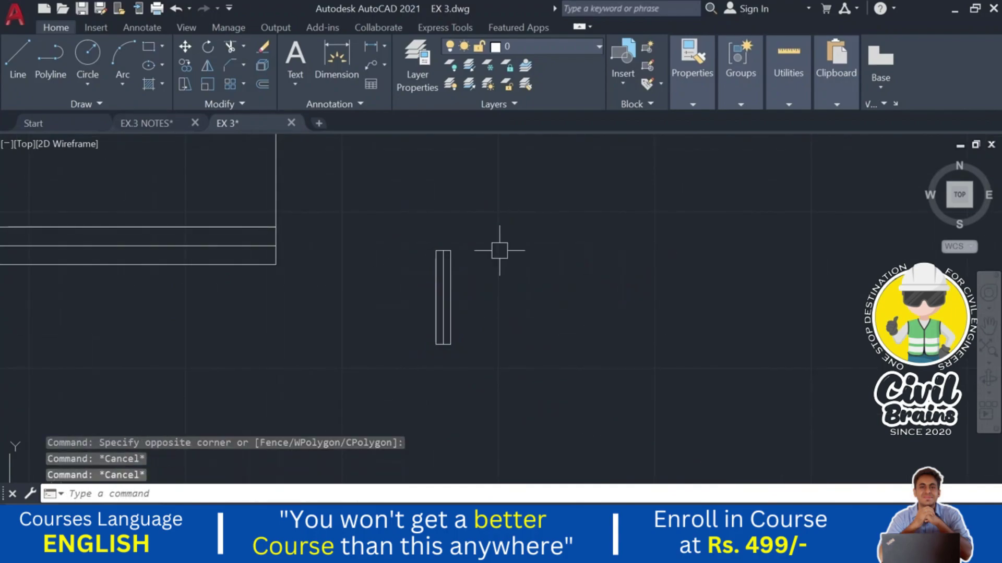
pyautogui.click(494, 231)
pyautogui.click(417, 349)
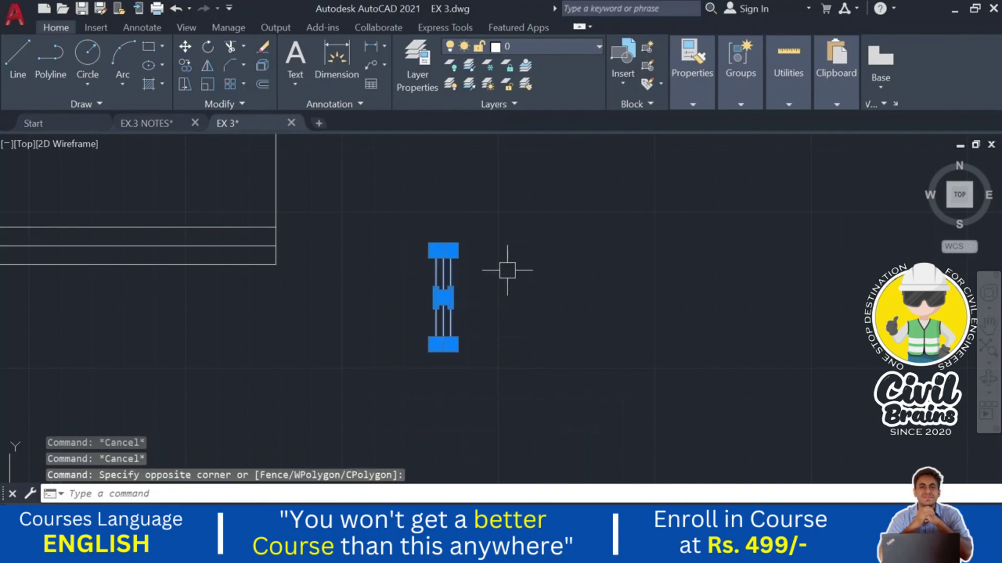
pyautogui.press('Escape')
pyautogui.press('Escape')
pyautogui.click(504, 238)
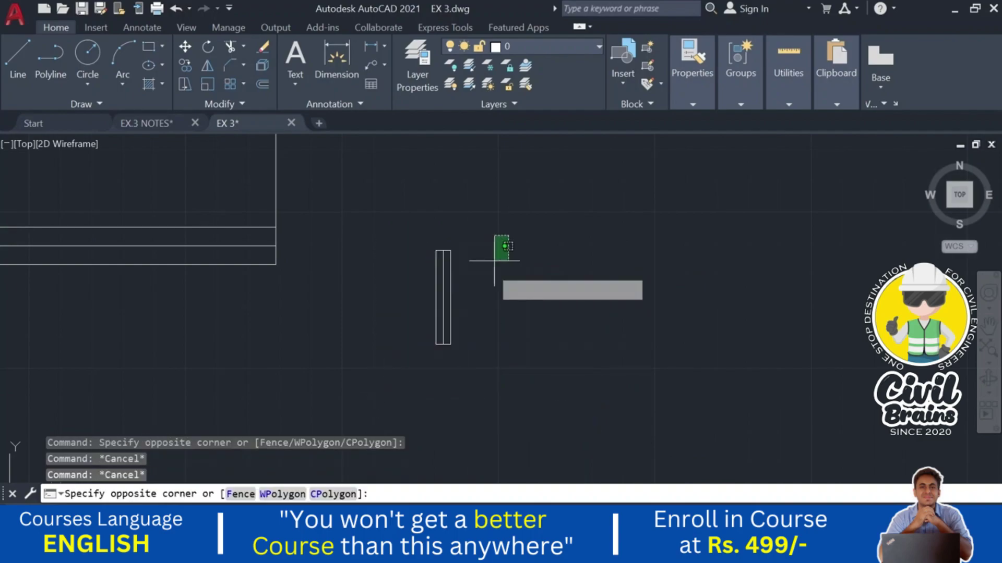
pyautogui.click(422, 353)
# - Set the selected window rectangle's colour to red
pyautogui.click(705, 104)
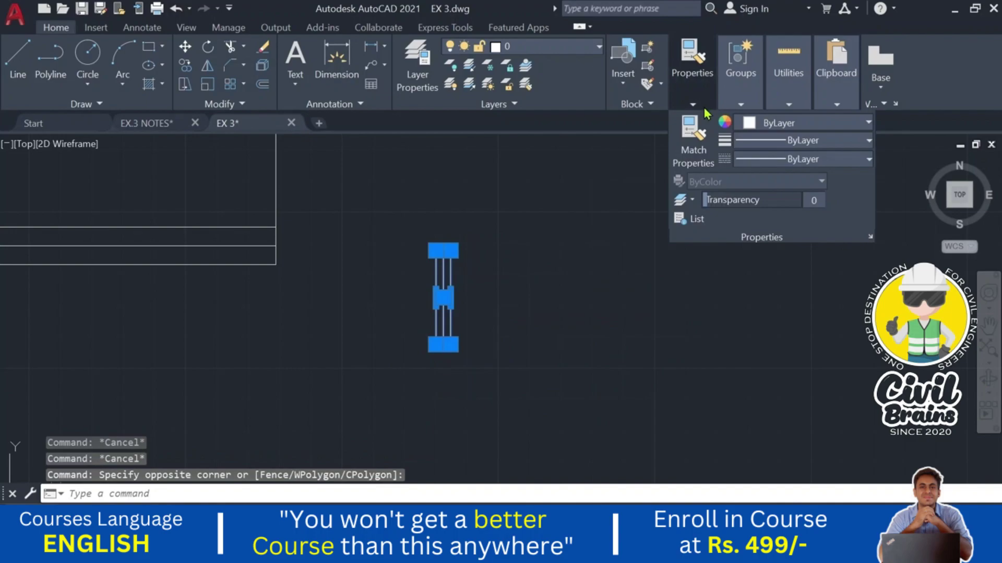
pyautogui.click(790, 123)
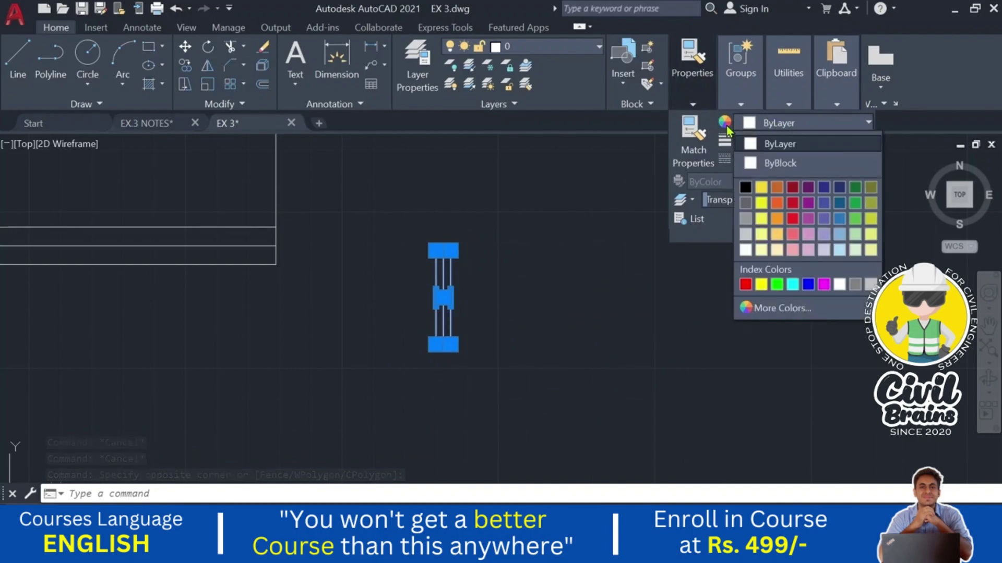
pyautogui.click(790, 244)
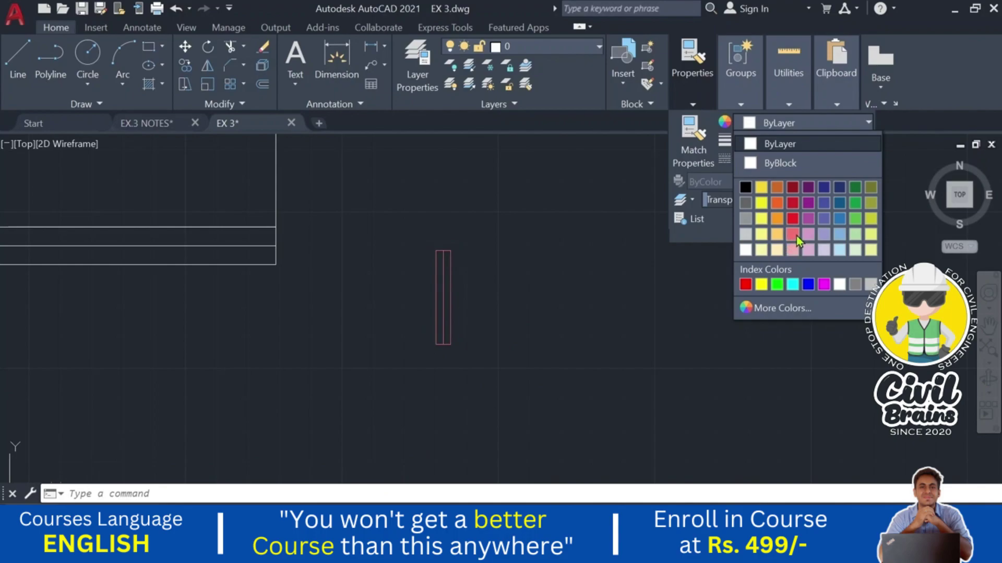
pyautogui.click(794, 197)
pyautogui.click(510, 286)
pyautogui.press('Escape')
# - Select the red window rectangle and start rotating it from its bottom point, then cancel
pyautogui.moveTo(509, 293); pyautogui.dragTo(503, 308, button='middle')
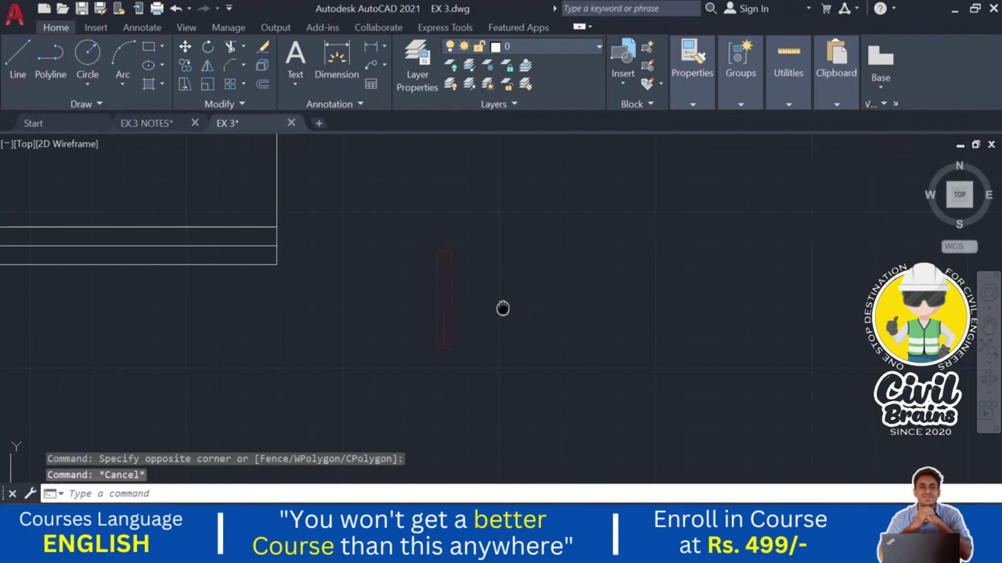
pyautogui.scroll(-3, 597, 336)
pyautogui.moveTo(597, 335); pyautogui.dragTo(550, 384, button='middle')
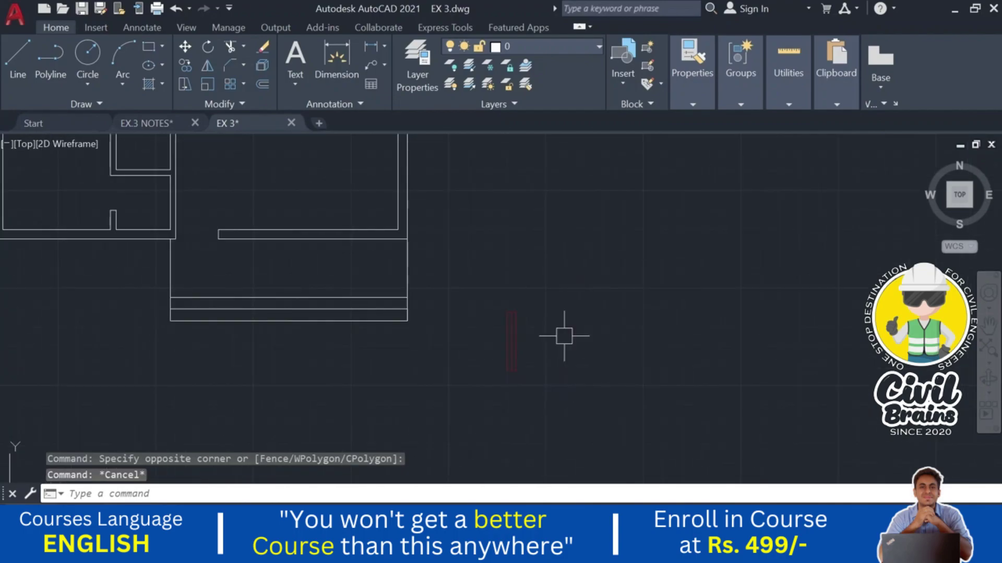
pyautogui.scroll(-2, 563, 336)
pyautogui.moveTo(566, 342)
pyautogui.mouseDown(button='middle')
pyautogui.moveTo(604, 358)
pyautogui.moveTo(586, 369)
pyautogui.moveTo(543, 337)
pyautogui.mouseUp(button='middle')
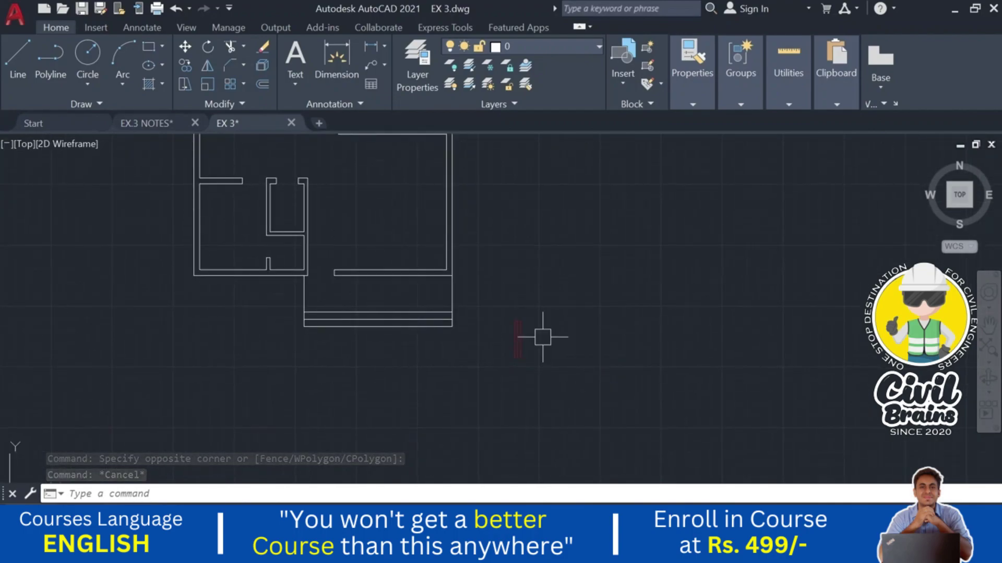
pyautogui.scroll(2, 529, 359)
pyautogui.click(537, 278)
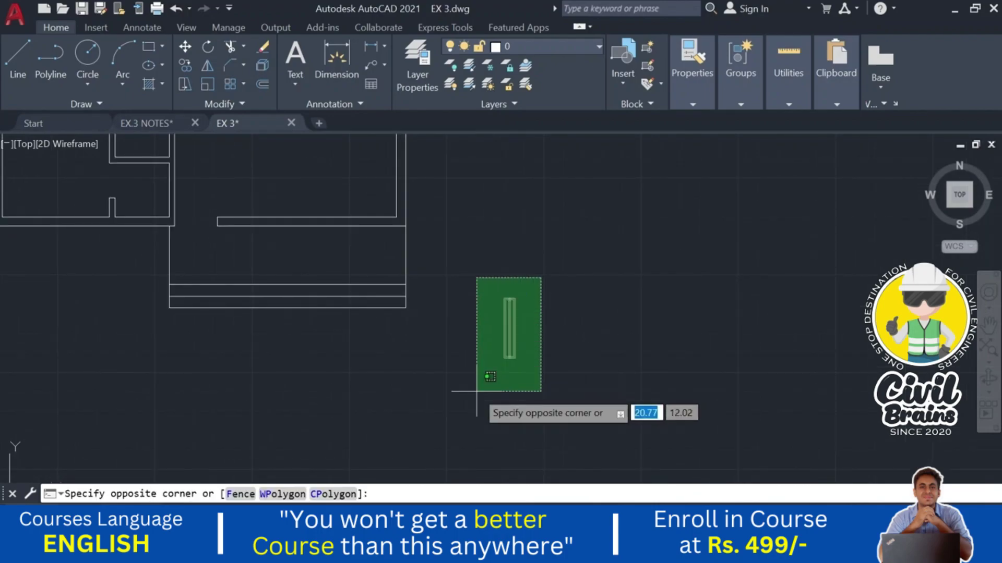
pyautogui.click(485, 380)
pyautogui.click(217, 47)
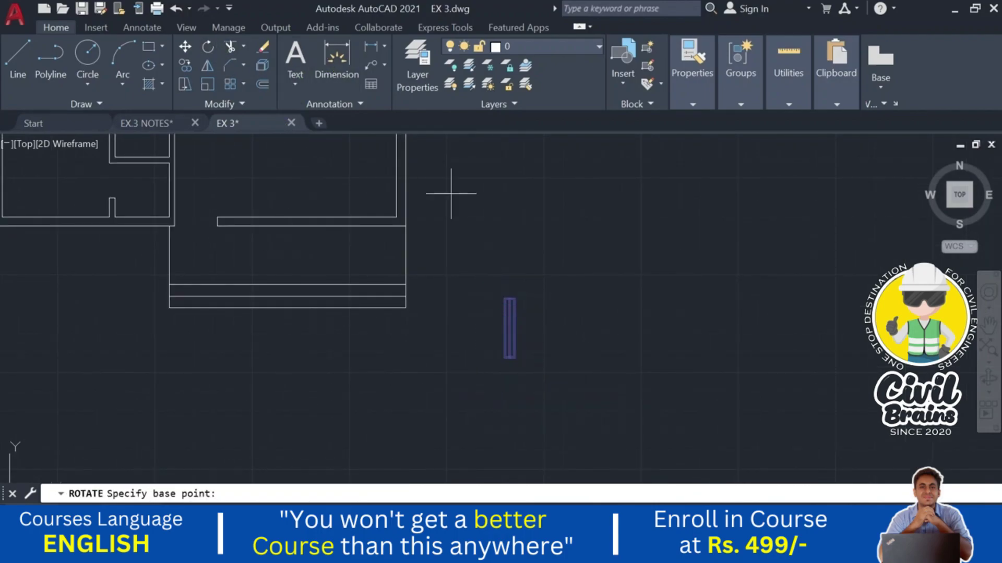
pyautogui.click(513, 357)
pyautogui.press('Escape')
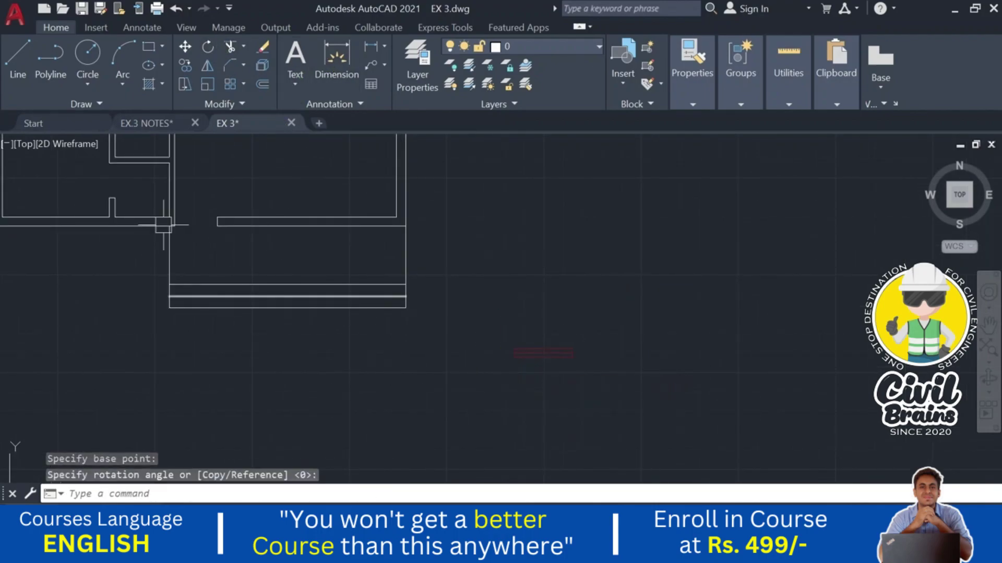
pyautogui.moveTo(186, 210); pyautogui.dragTo(224, 318, button='middle')
# - Draw a short tick line across the lower wall at its midpoint
pyautogui.press('Escape')
pyautogui.click(18, 62)
pyautogui.scroll(5, 346, 330)
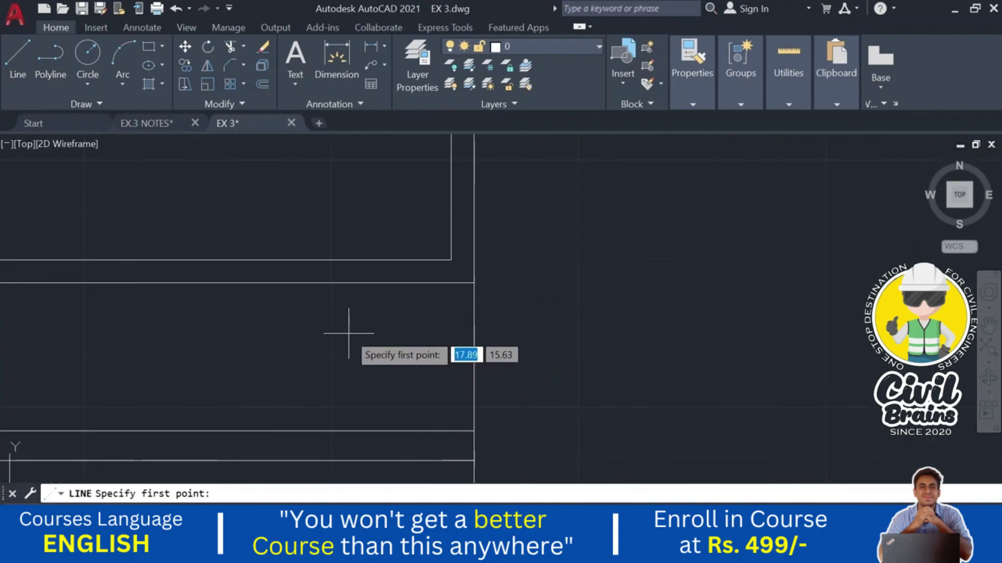
pyautogui.moveTo(252, 264); pyautogui.dragTo(292, 295, button='middle')
pyautogui.click(548, 300)
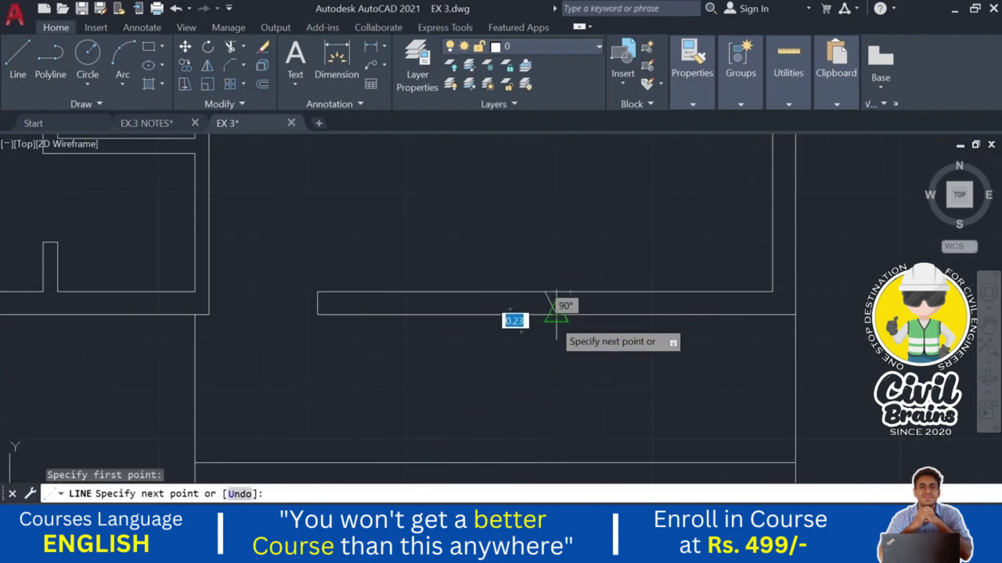
pyautogui.click(545, 315)
pyautogui.press('Escape')
# - Draw a short tick line across the right-hand wall
pyautogui.scroll(-3, 554, 354)
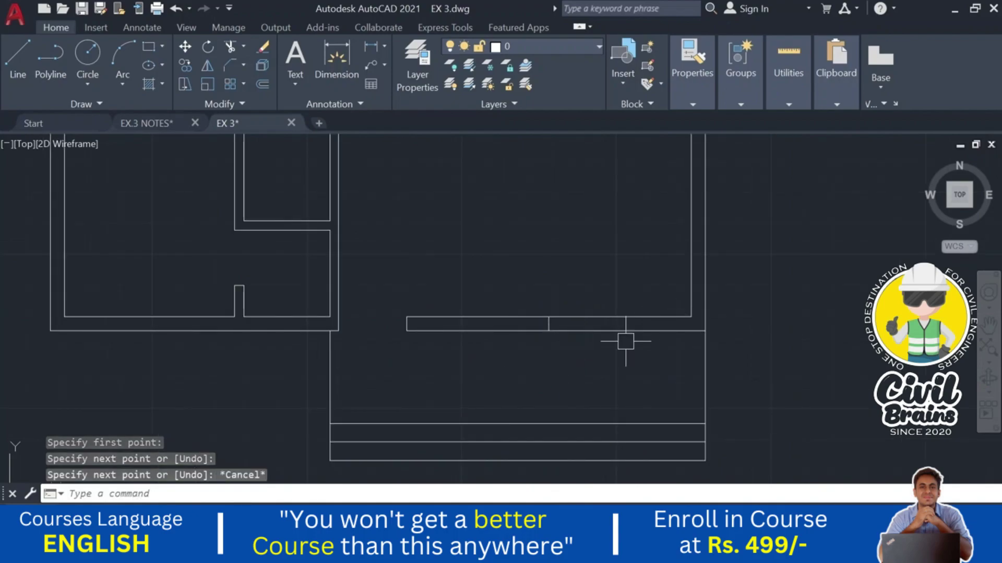
pyautogui.moveTo(697, 260); pyautogui.dragTo(542, 338, button='middle')
pyautogui.press('Return')
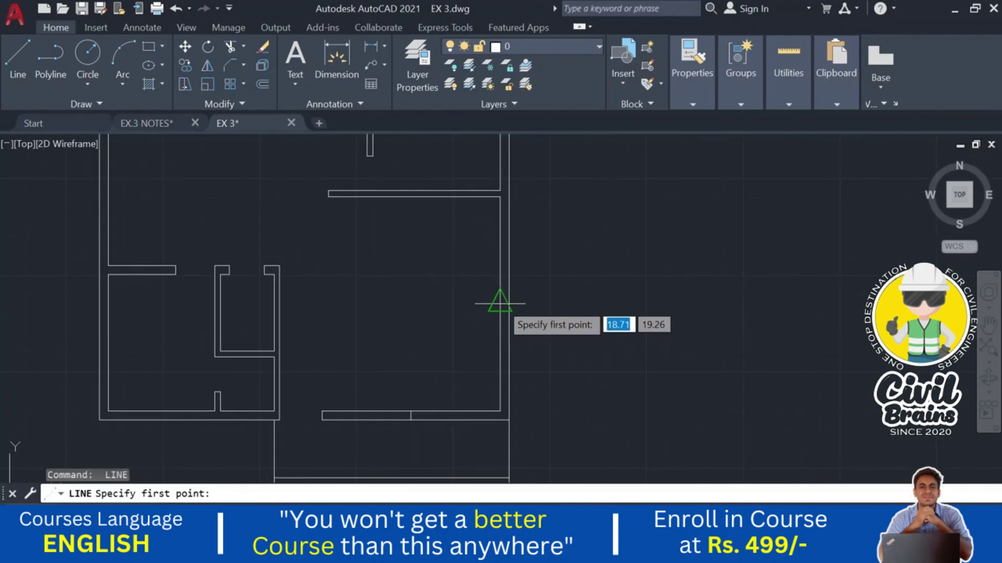
pyautogui.click(501, 304)
pyautogui.click(509, 299)
pyautogui.press('Escape')
pyautogui.press('Escape')
# - Attempt a midpoint tick on the top wall, cancelling both tries without drawing it
pyautogui.scroll(-3, 610, 320)
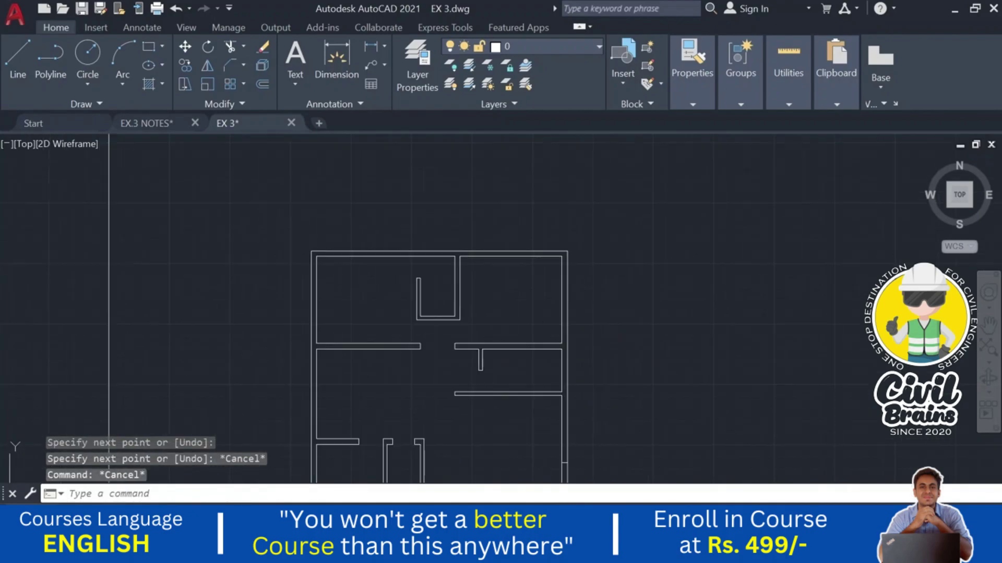
pyautogui.scroll(4, 485, 307)
pyautogui.press('Return')
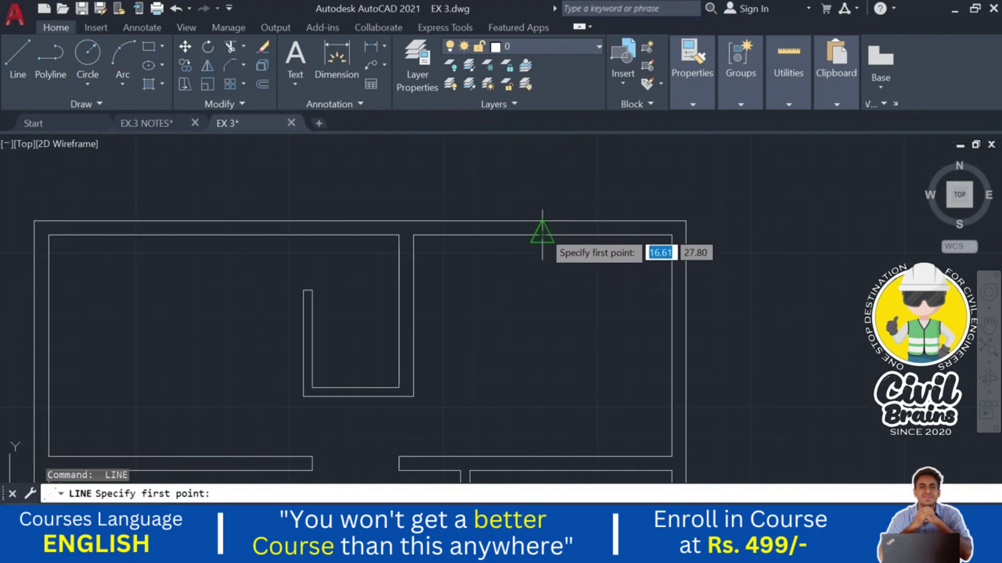
pyautogui.click(542, 225)
pyautogui.press('Escape')
pyautogui.moveTo(204, 285); pyautogui.dragTo(526, 297, button='middle')
pyautogui.press('Return')
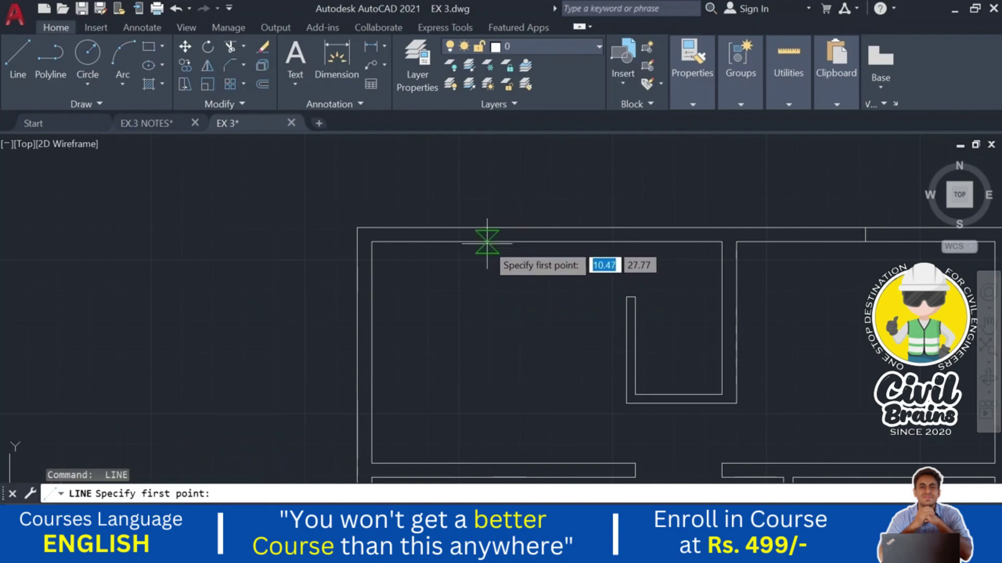
pyautogui.click(547, 239)
pyautogui.press('Escape')
# - Draw a short line on the left wall, then delete it as misplaced
pyautogui.scroll(-2, 449, 365)
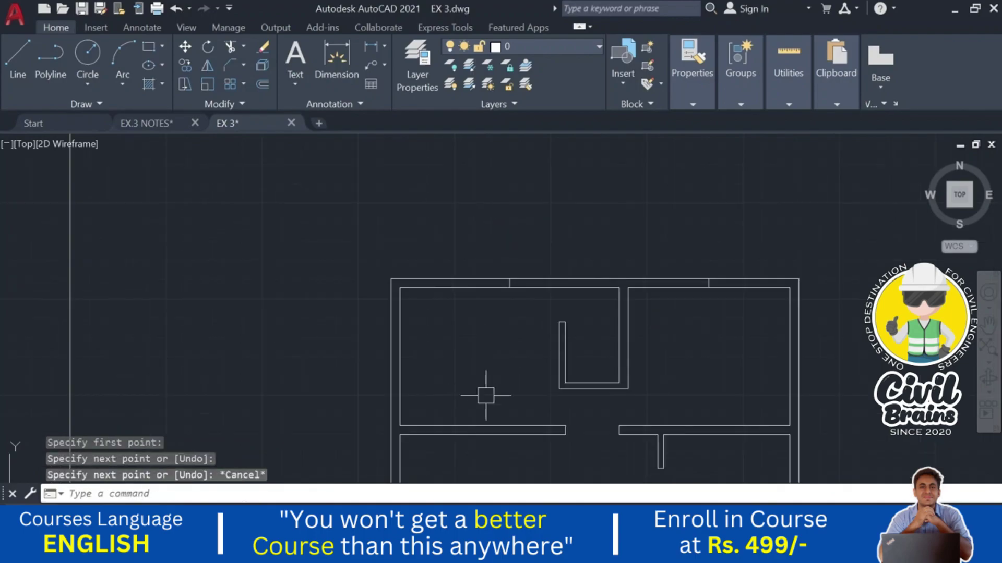
pyautogui.moveTo(486, 396); pyautogui.dragTo(480, 259, button='middle')
pyautogui.press('space')
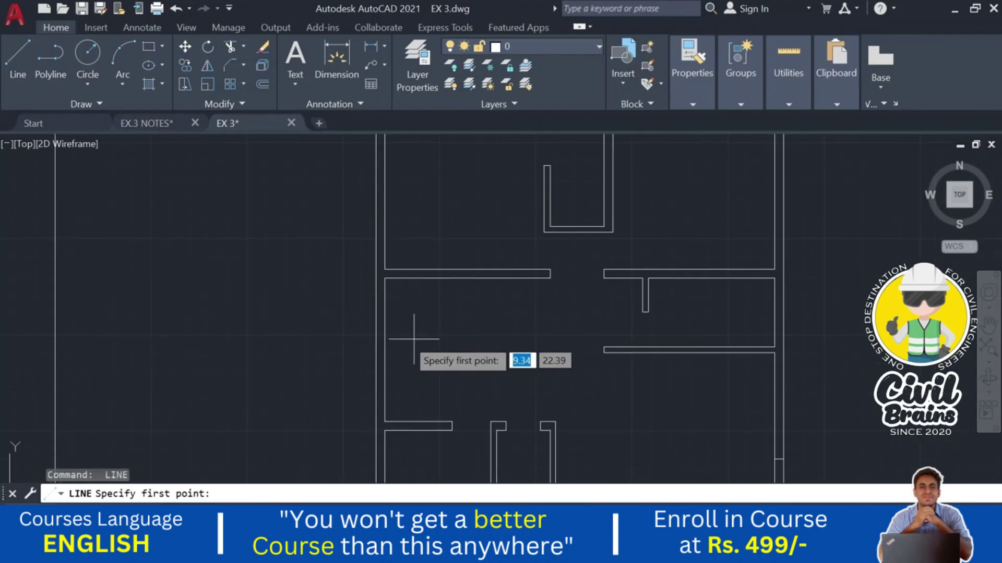
pyautogui.click(383, 346)
pyautogui.scroll(2, 384, 345)
pyautogui.click(371, 350)
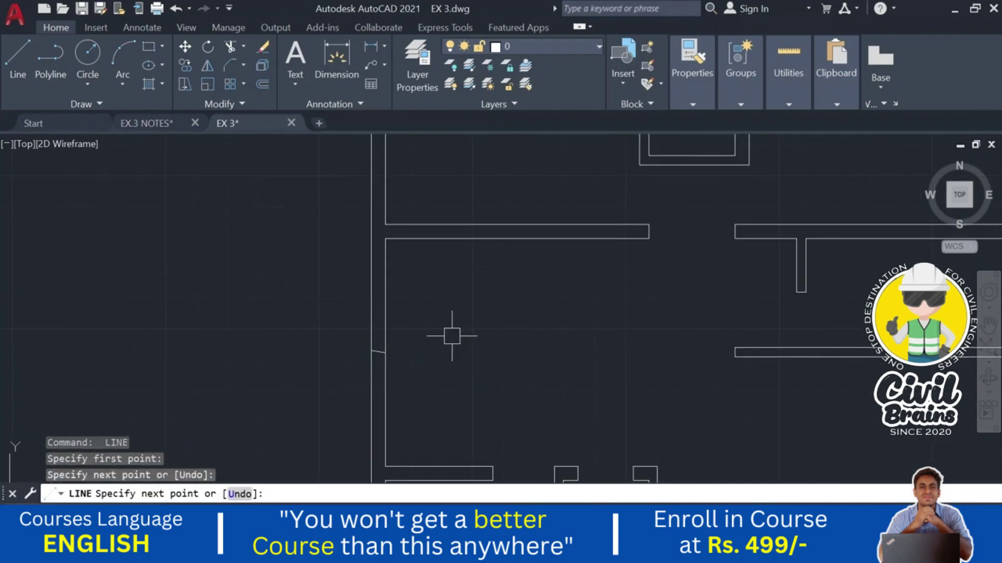
pyautogui.press('Escape')
pyautogui.scroll(3, 392, 326)
pyautogui.click(399, 337)
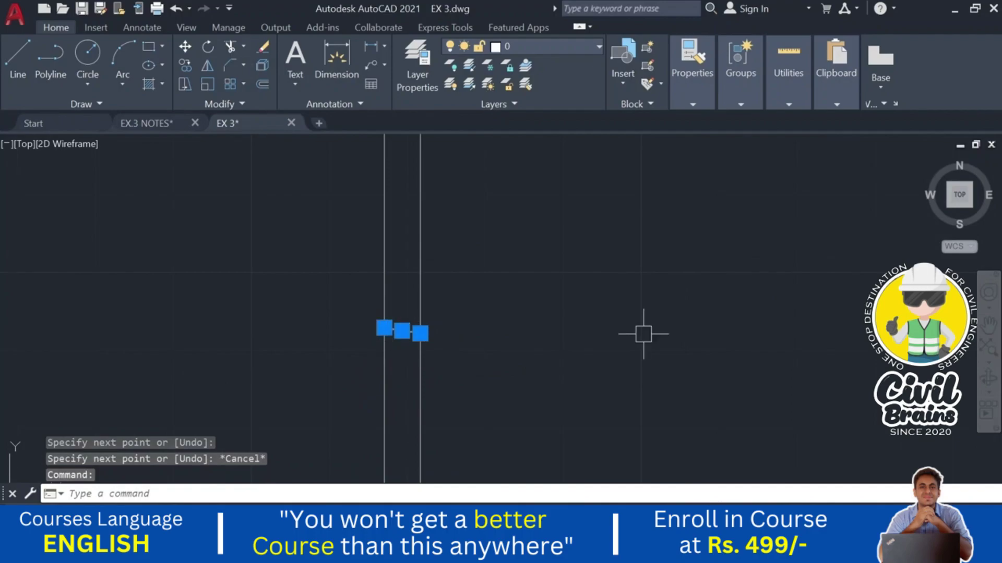
pyautogui.press('Delete')
# - Start a line on a wall, cancel it, and recentre the floor plan walls
pyautogui.click(18, 58)
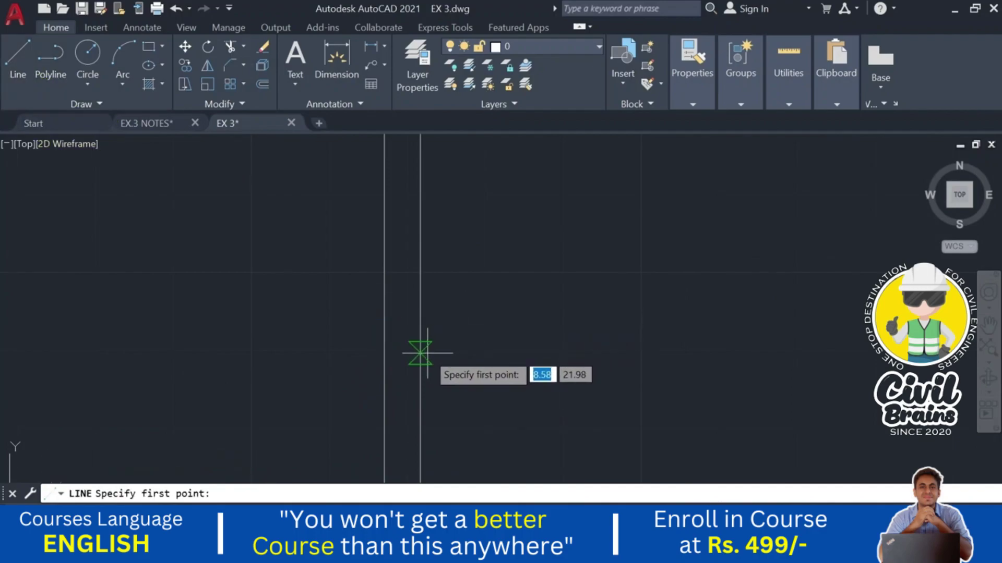
pyautogui.scroll(-2, 423, 342)
pyautogui.click(422, 344)
pyautogui.scroll(3, 425, 337)
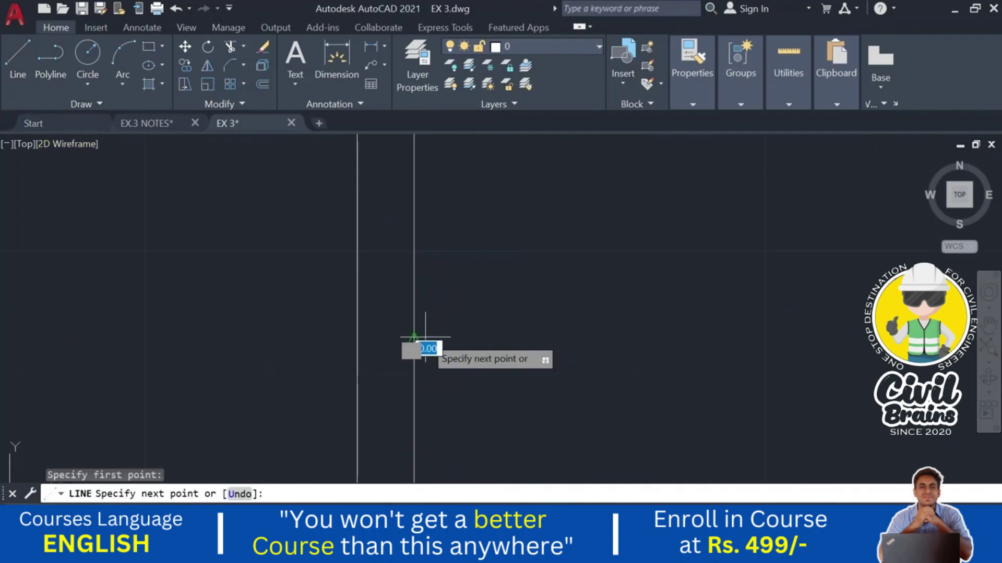
pyautogui.scroll(3, 355, 340)
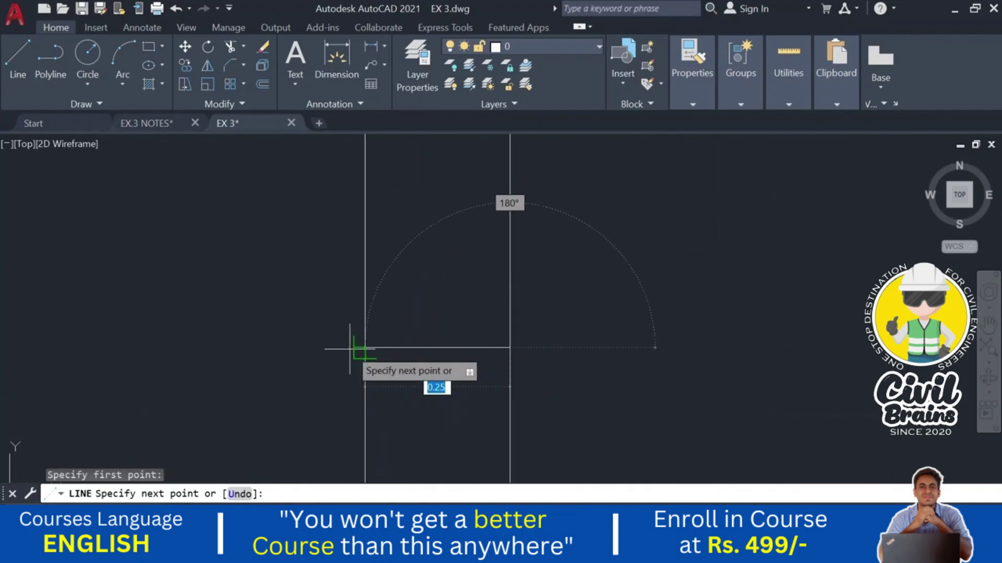
pyautogui.press('Escape')
pyautogui.scroll(-5, 543, 328)
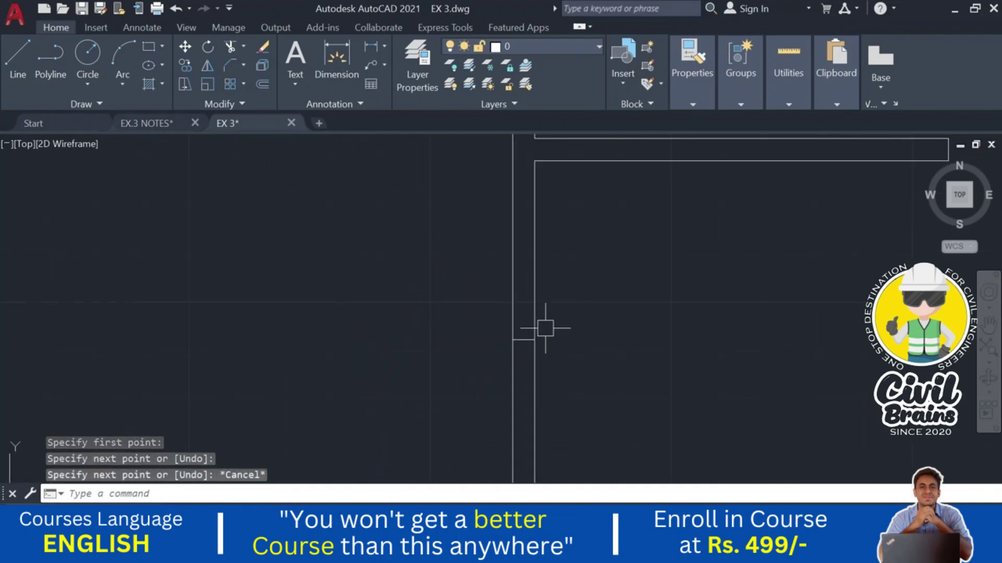
pyautogui.moveTo(617, 351); pyautogui.dragTo(533, 268, button='middle')
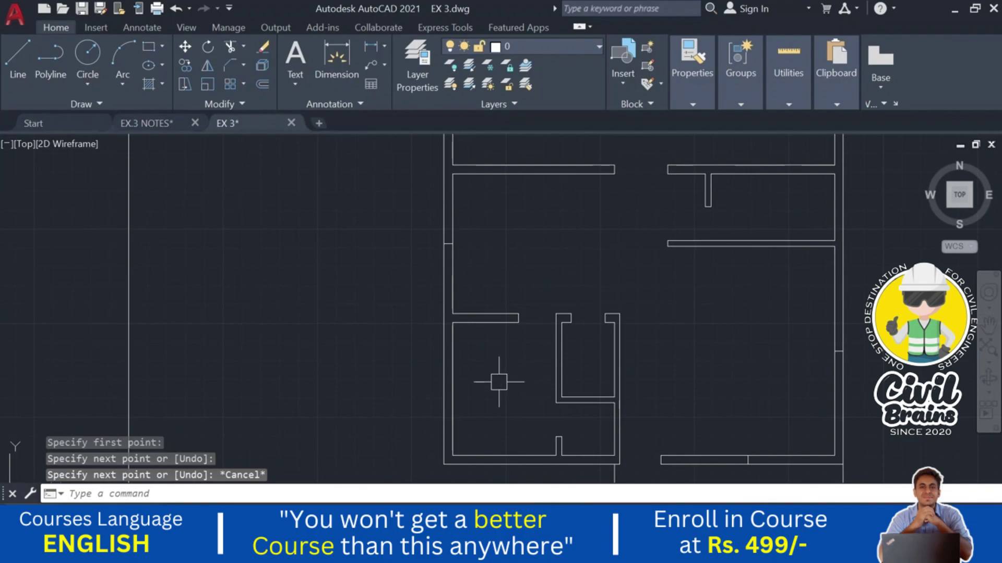
pyautogui.scroll(5, 479, 324)
# - Draw a short tick line across the next wall
pyautogui.press('Return')
pyautogui.scroll(-3, 380, 340)
pyautogui.moveTo(380, 340); pyautogui.dragTo(548, 315, button='middle')
pyautogui.click(443, 315)
pyautogui.scroll(3, 441, 339)
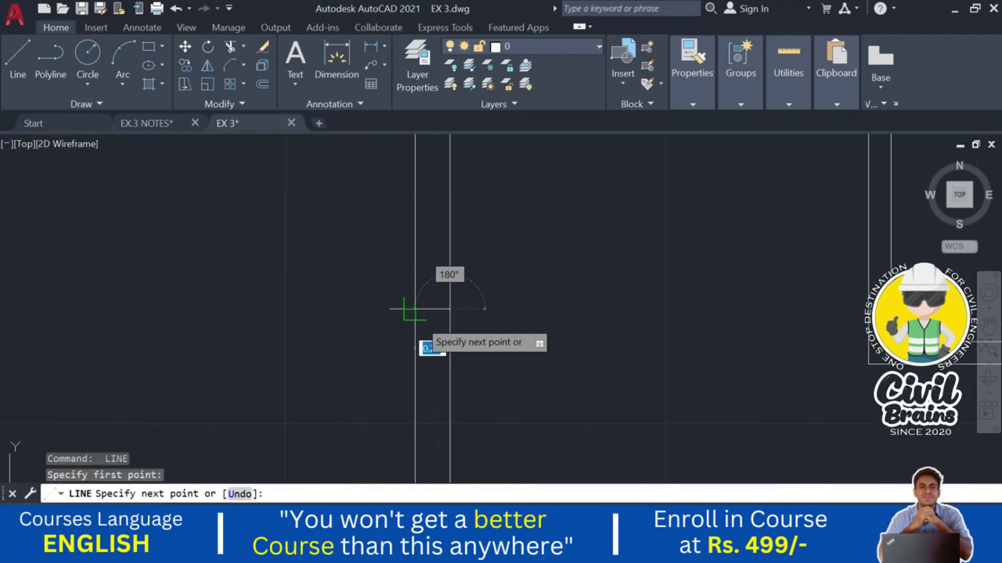
pyautogui.click(413, 309)
pyautogui.press('Return')
# - Draw a tick line across the bottom wall
pyautogui.scroll(-3, 579, 360)
pyautogui.scroll(5, 447, 291)
pyautogui.press('Return')
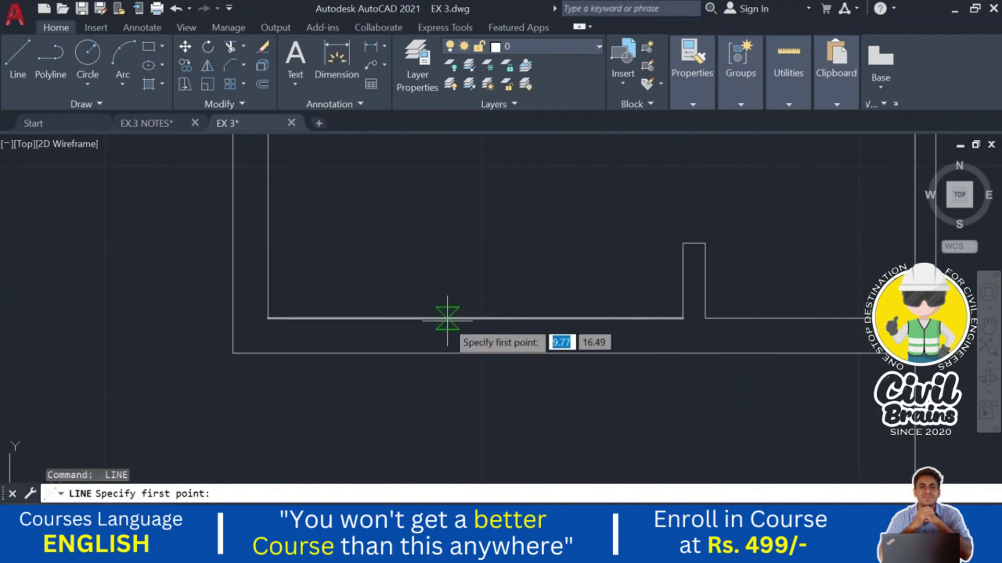
pyautogui.click(475, 318)
pyautogui.click(480, 369)
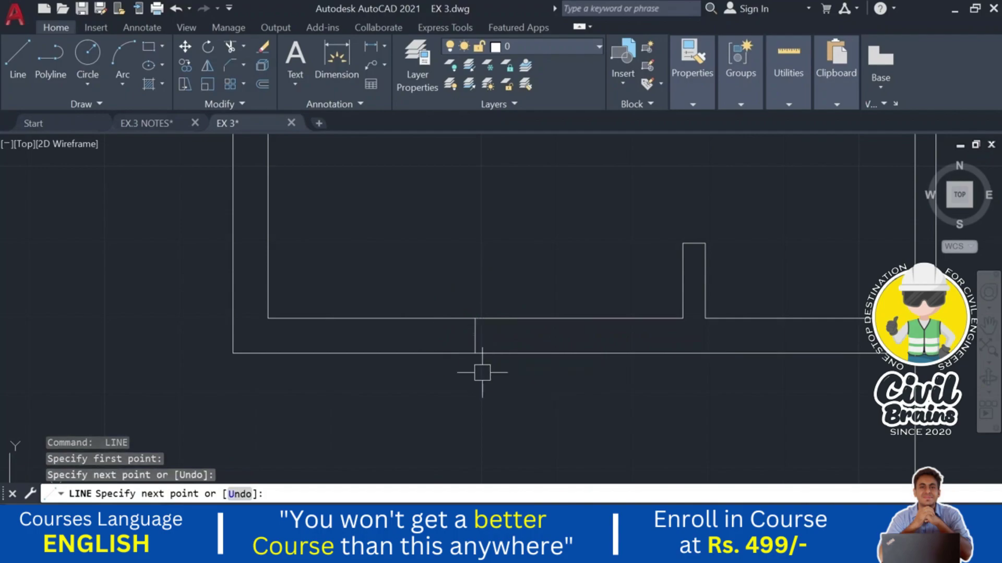
pyautogui.press('Escape')
# - Crossing-select and delete the extra rectangle copy, then show the EX.3 NOTES drawing
pyautogui.scroll(-3, 481, 369)
pyautogui.moveTo(480, 369)
pyautogui.mouseDown(button='middle')
pyautogui.moveTo(580, 385)
pyautogui.moveTo(372, 304)
pyautogui.mouseUp(button='middle')
pyautogui.moveTo(839, 346); pyautogui.dragTo(577, 280, button='middle')
pyautogui.moveTo(619, 391); pyautogui.dragTo(559, 363, button='middle')
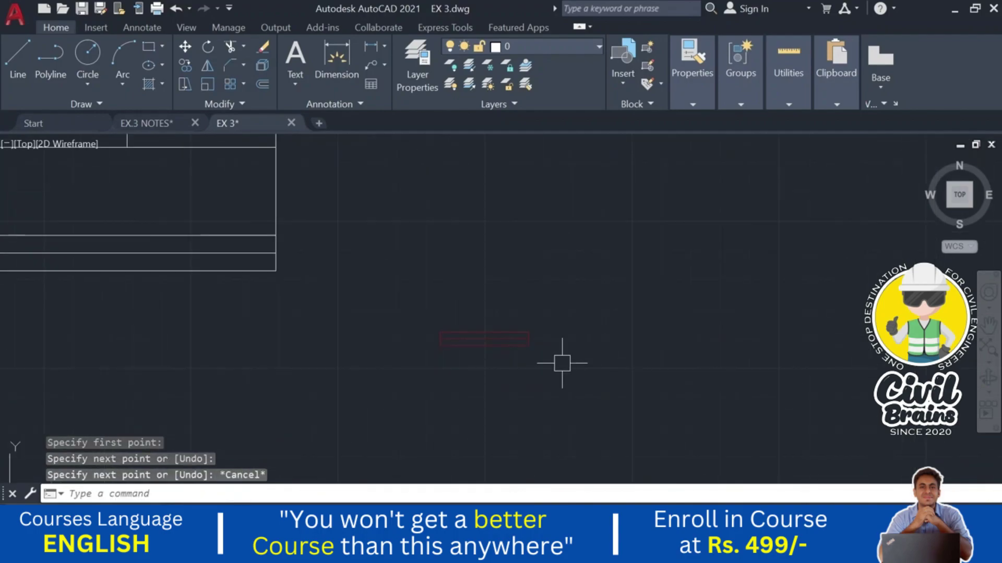
pyautogui.click(569, 377)
pyautogui.click(414, 317)
pyautogui.press('Delete')
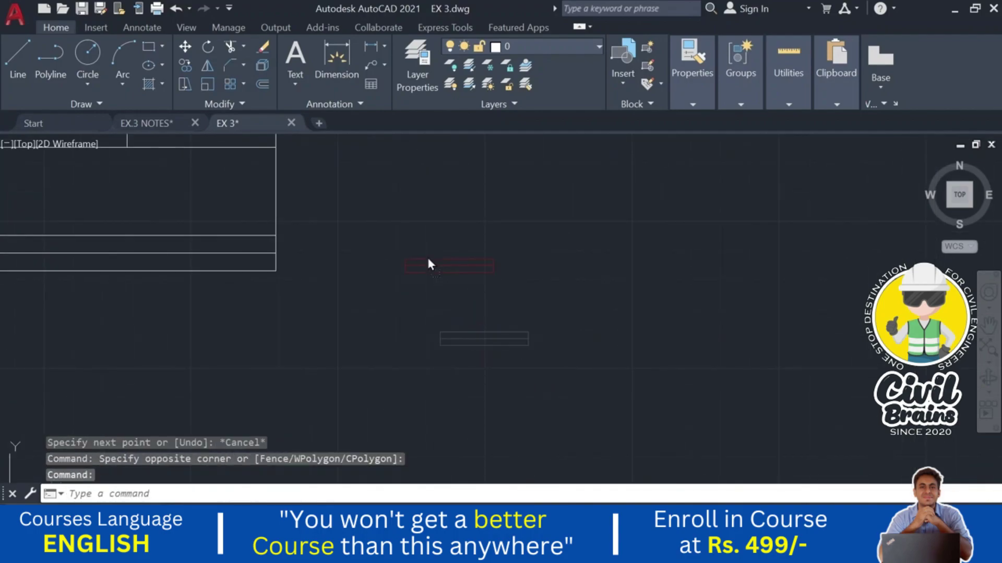
pyautogui.press('Escape')
pyautogui.press('Escape')
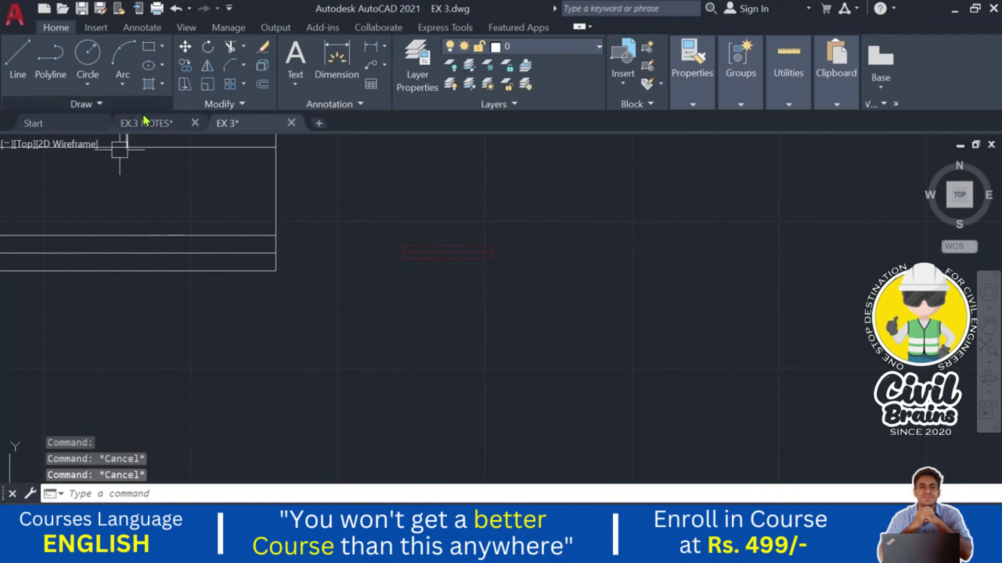
pyautogui.click(145, 123)
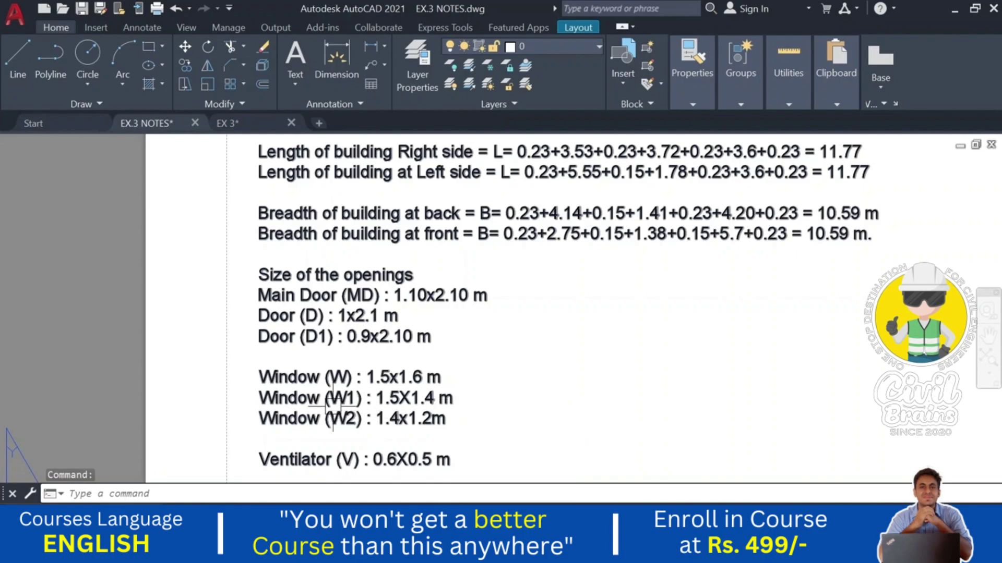
# - In the EX 3 plan, add a multiline text label 'W' just below the window symbol
pyautogui.click(227, 125)
pyautogui.click(458, 288)
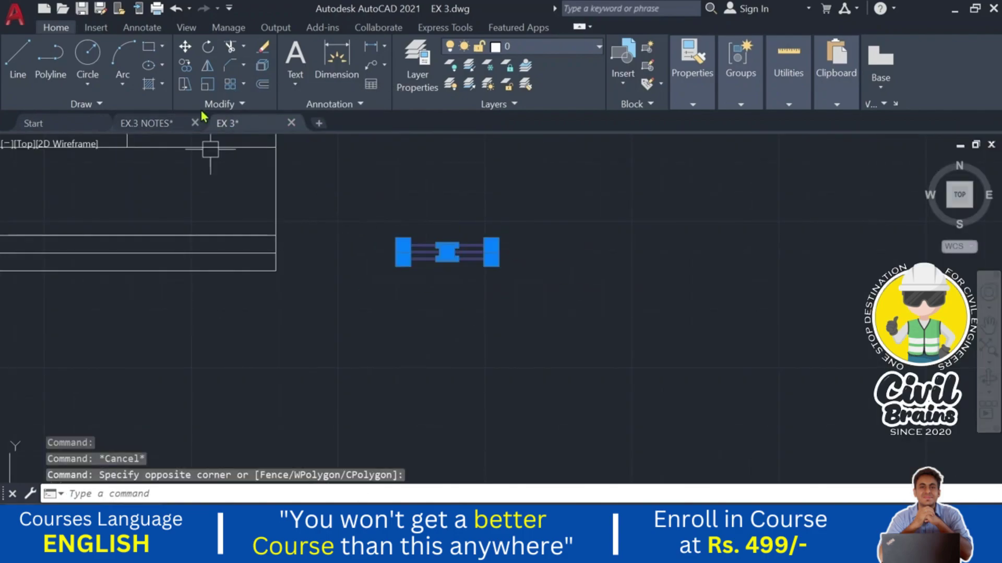
pyautogui.press('Escape')
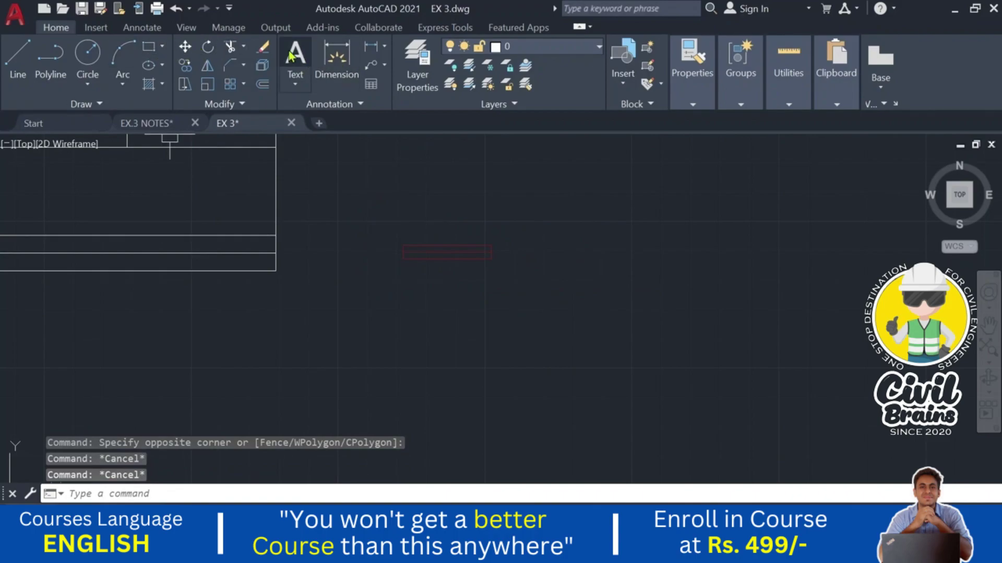
pyautogui.click(291, 55)
pyautogui.scroll(4, 459, 292)
pyautogui.click(343, 195)
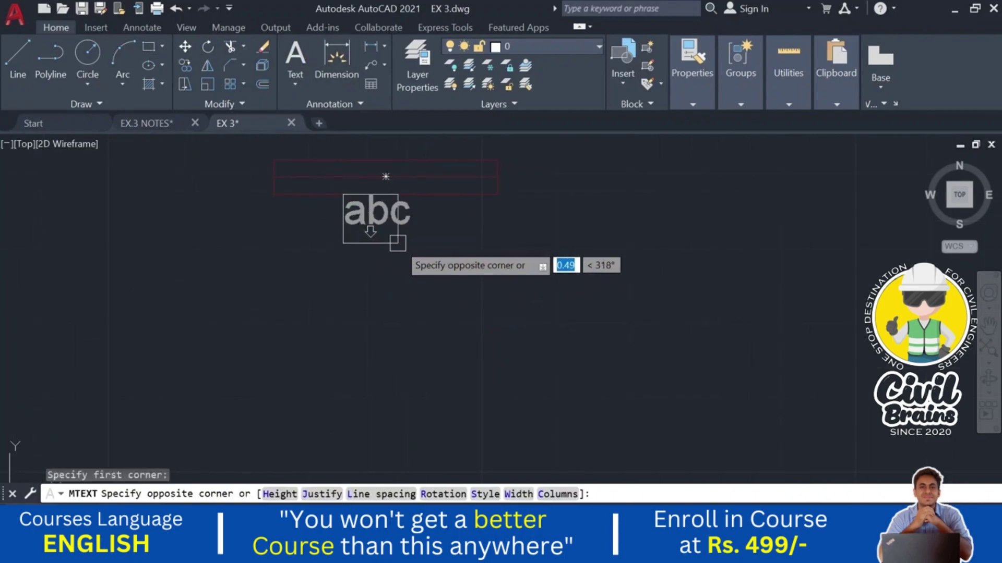
pyautogui.press('Escape')
pyautogui.press('Return')
pyautogui.click(348, 216)
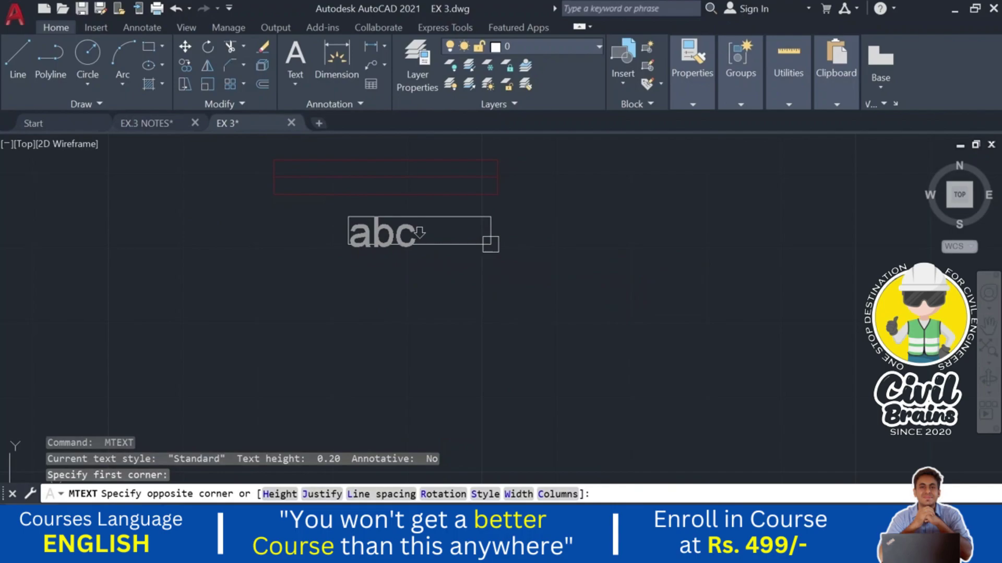
pyautogui.click(490, 245)
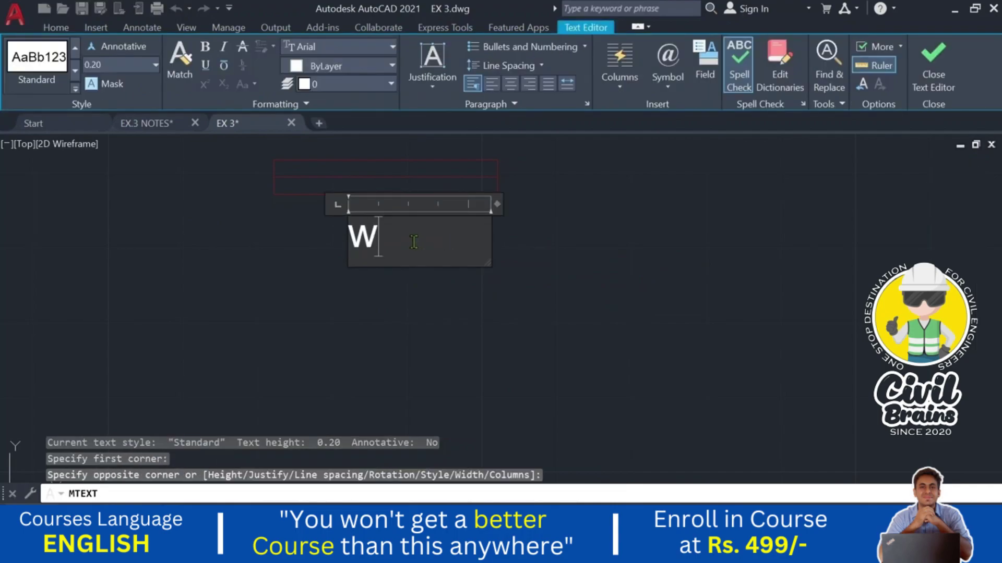
pyautogui.click(675, 197)
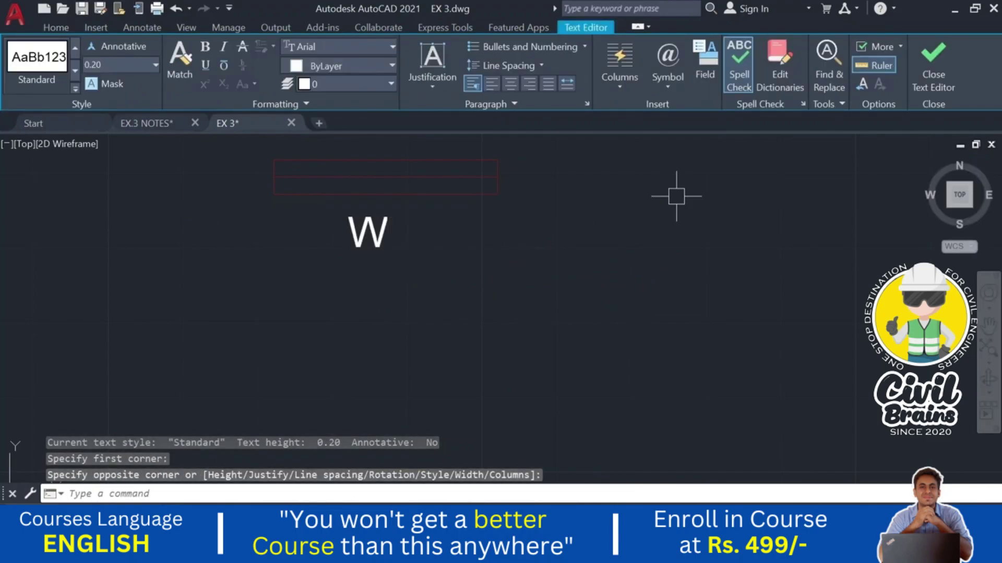
# - Reopen the W label for editing, then select the window together with its label
pyautogui.click(399, 230)
pyautogui.click(372, 229)
pyautogui.doubleClick(372, 229)
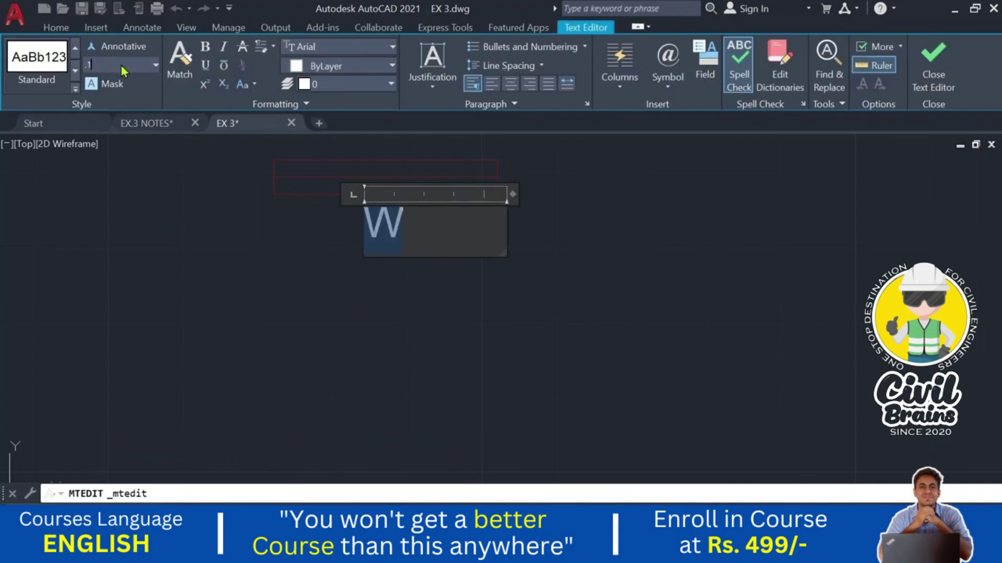
pyautogui.click(339, 257)
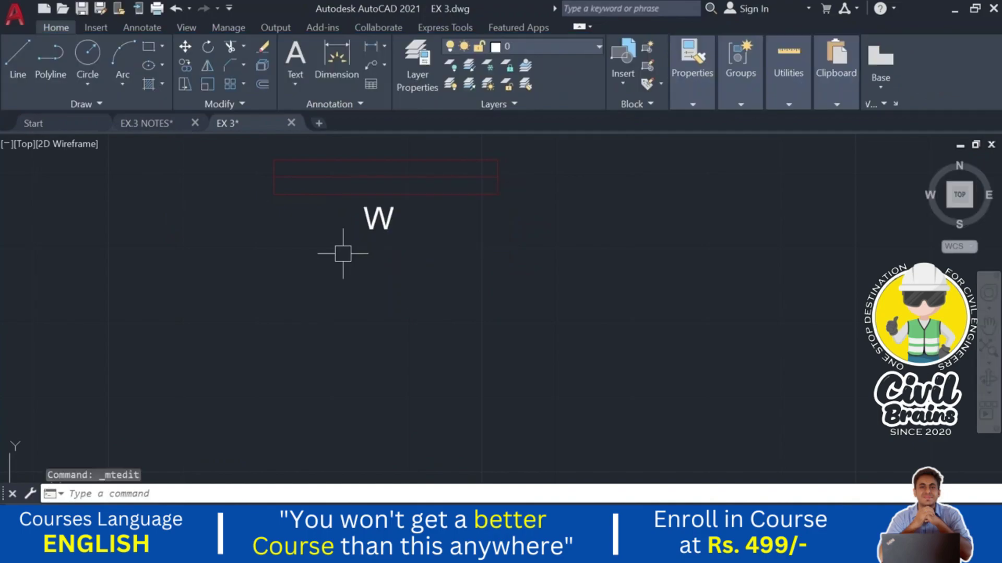
pyautogui.click(398, 271)
pyautogui.click(336, 180)
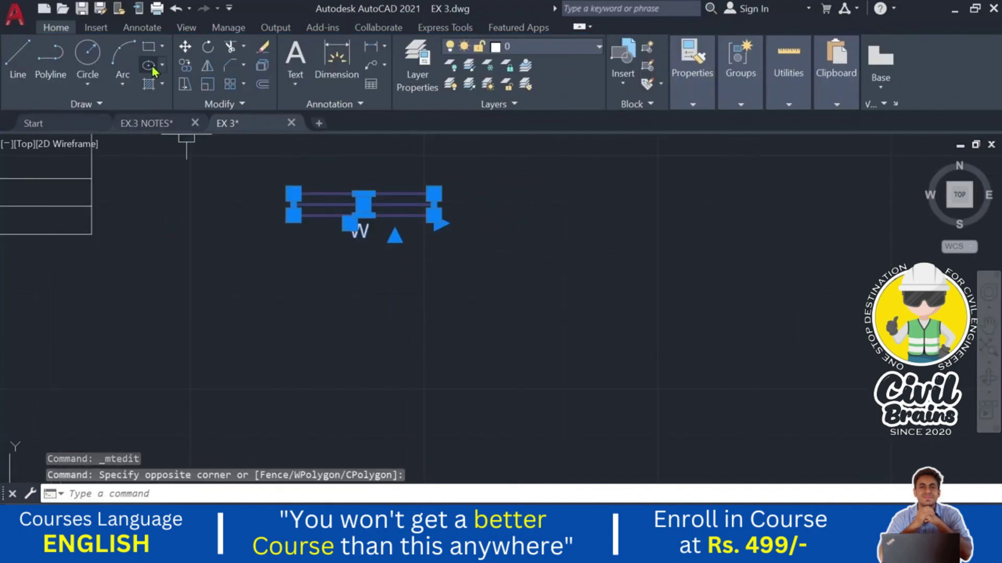
# - Copy the window and W label straight down, and relabel the copy 'W1'
pyautogui.click(193, 68)
pyautogui.click(605, 269)
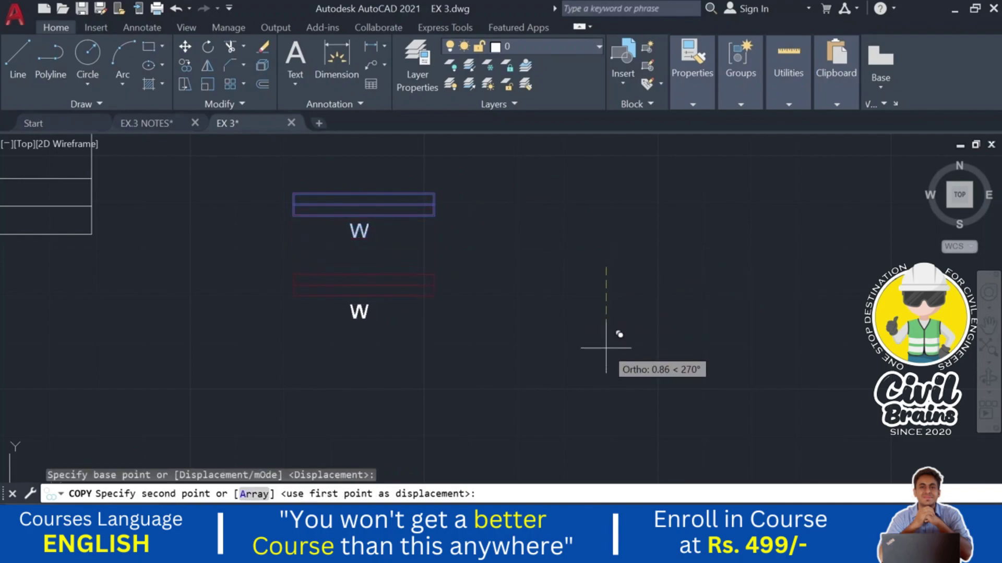
pyautogui.click(605, 348)
pyautogui.press('Escape')
pyautogui.press('Escape')
pyautogui.doubleClick(386, 318)
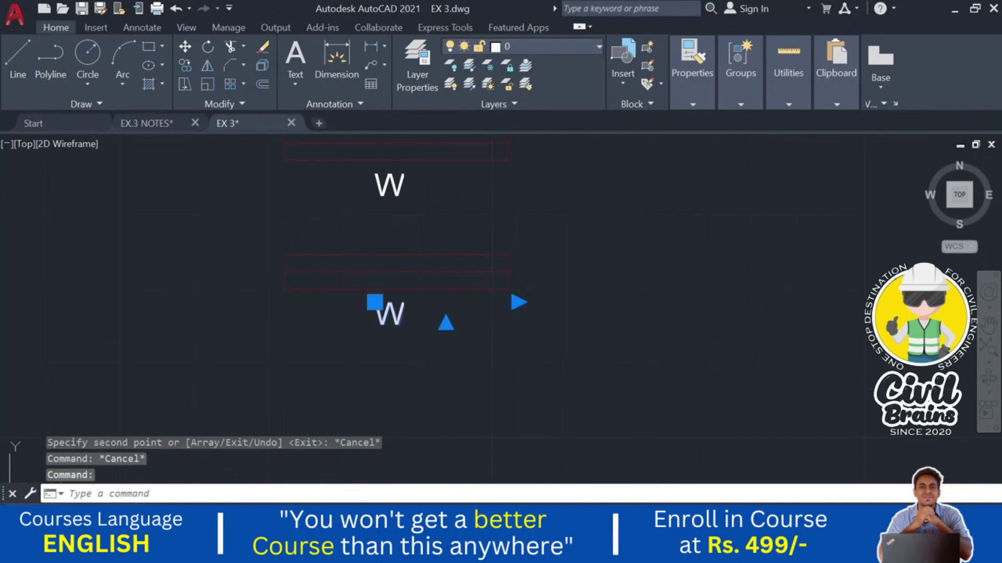
pyautogui.write('1')
pyautogui.click(426, 369)
# - Copy the W1 window and label once more directly below it
pyautogui.scroll(-4, 620, 272)
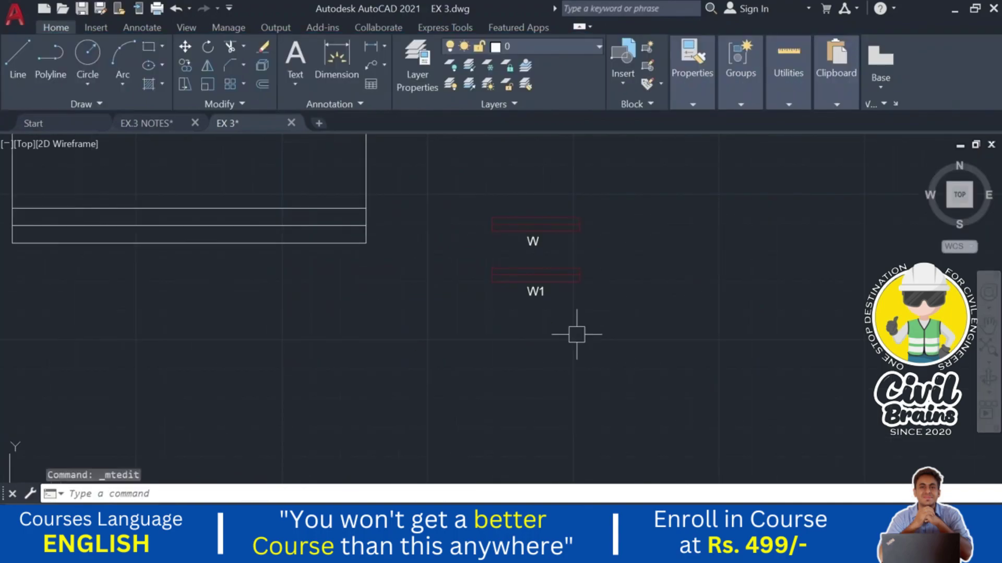
pyautogui.click(558, 346)
pyautogui.click(436, 272)
pyautogui.click(185, 66)
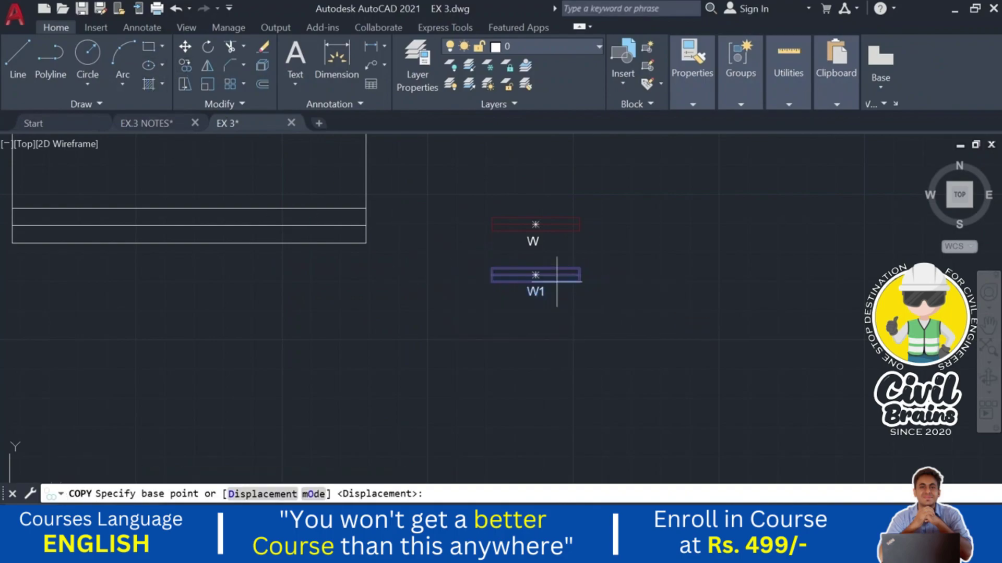
pyautogui.click(676, 290)
pyautogui.click(677, 337)
pyautogui.press('Escape')
pyautogui.scroll(3, 588, 357)
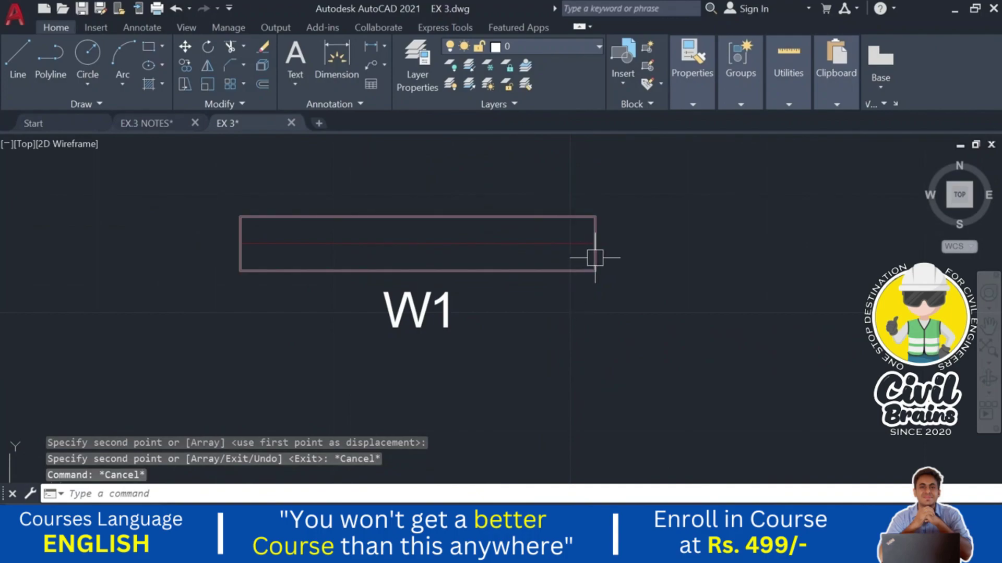
pyautogui.doubleClick(595, 258)
pyautogui.press('Escape')
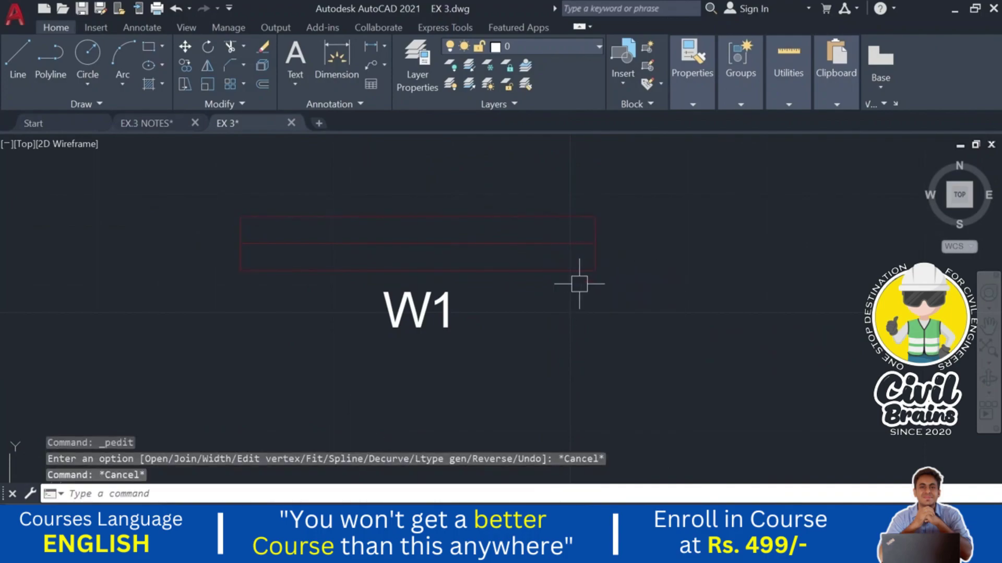
# - Stretch both ends of the W1 rectangle inward by 0.15 each
pyautogui.scroll(-2, 594, 326)
pyautogui.moveTo(575, 342); pyautogui.dragTo(498, 296, button='middle')
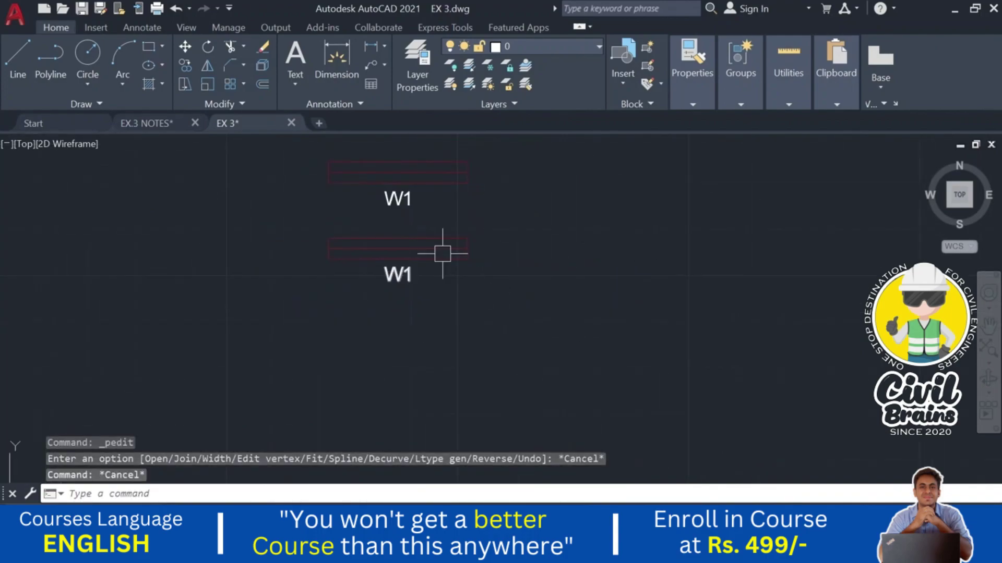
pyautogui.scroll(4, 353, 230)
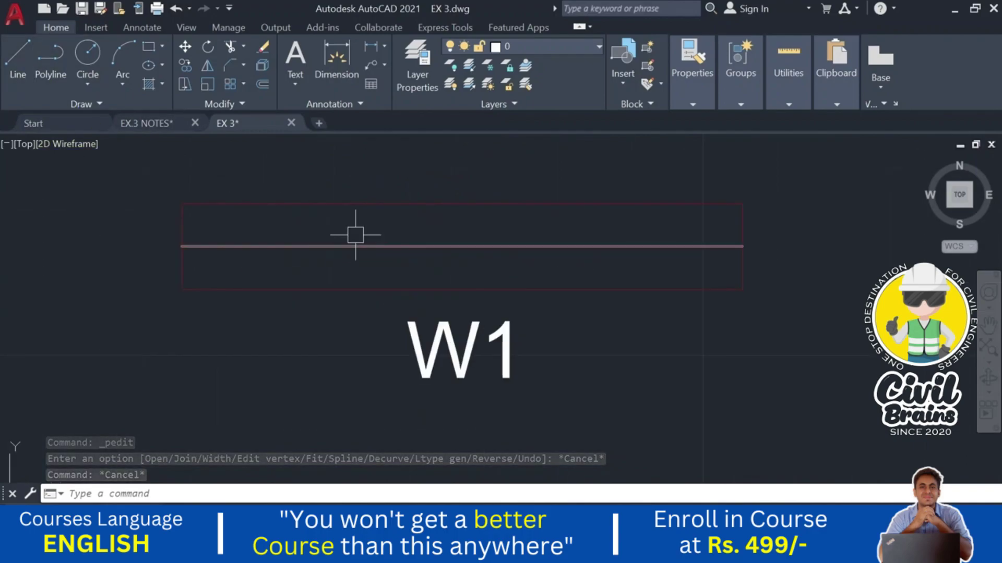
pyautogui.scroll(-4, 356, 271)
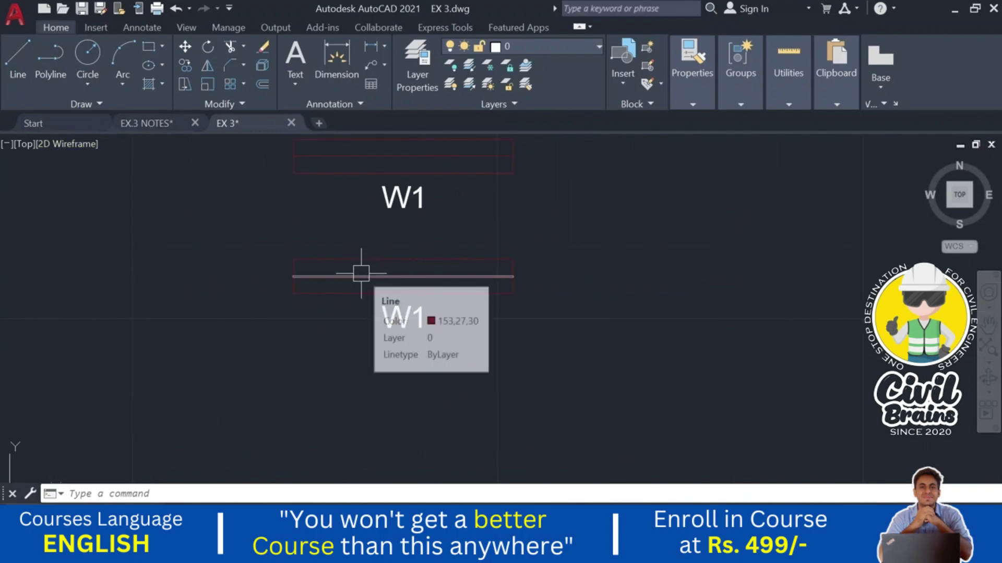
pyautogui.scroll(4, 358, 273)
pyautogui.click(266, 270)
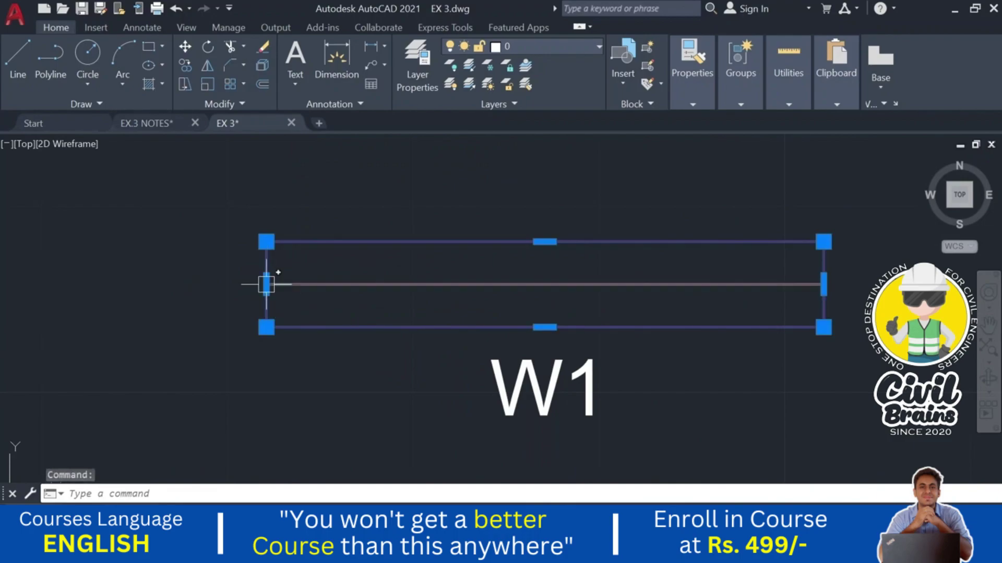
pyautogui.click(266, 284)
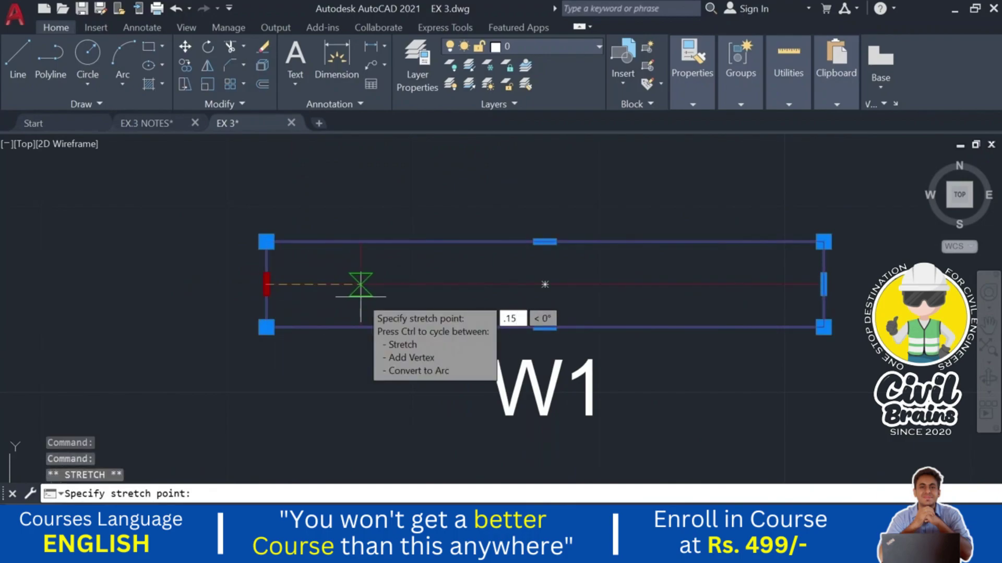
pyautogui.press('Return')
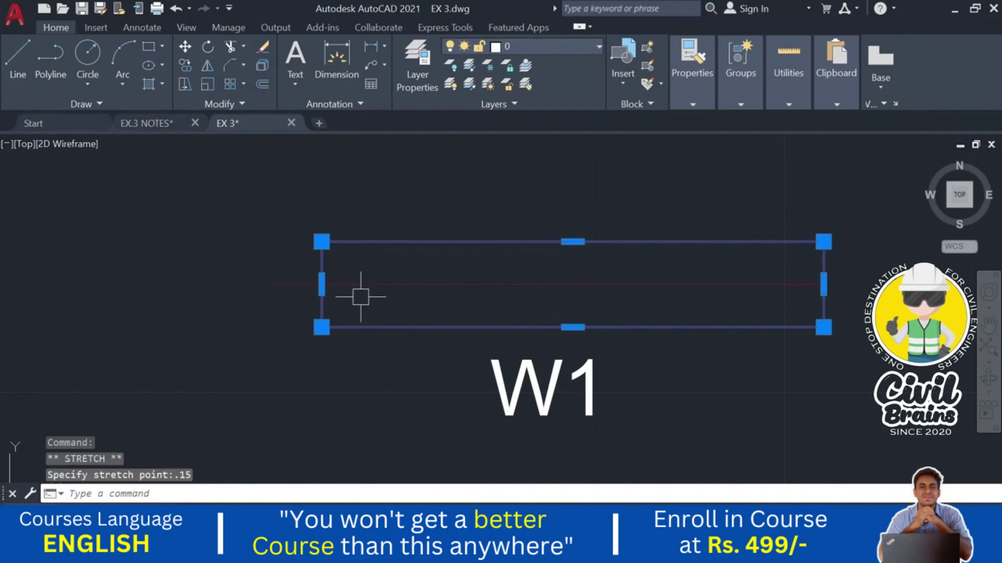
pyautogui.click(823, 284)
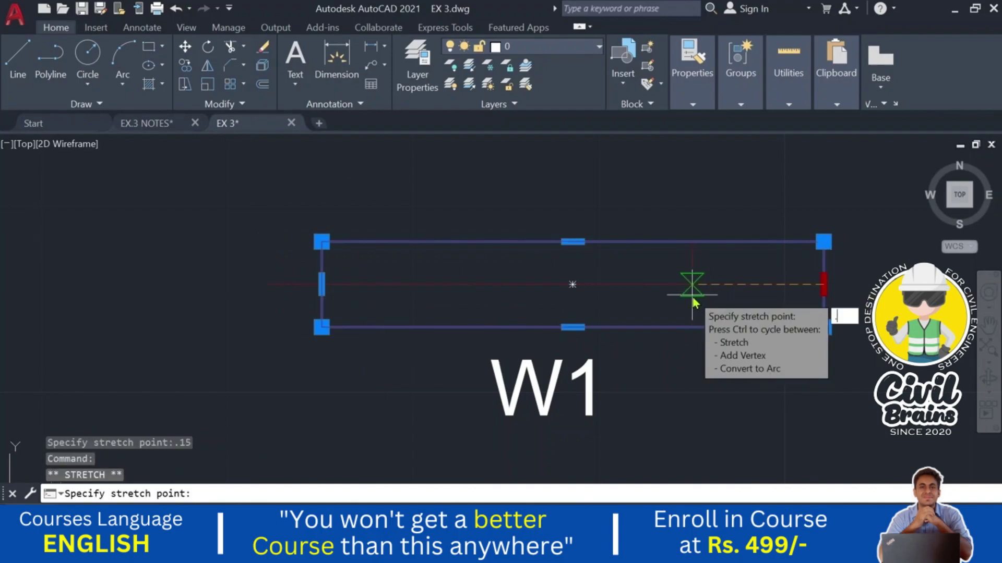
pyautogui.press('Return')
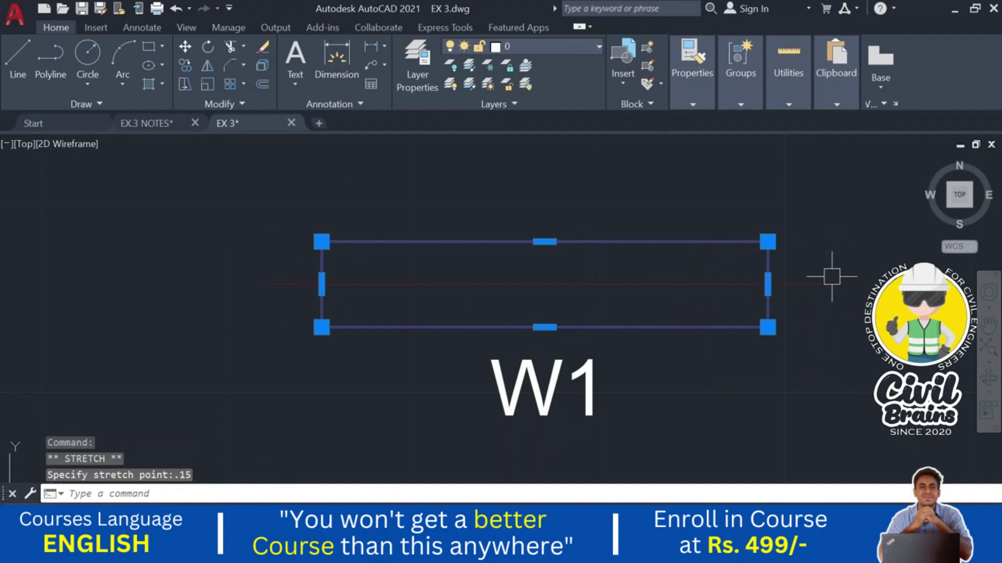
pyautogui.press('Escape')
# - Measure the rectangle's width with DLI, then view the opening sizes in EX.3 NOTES
pyautogui.write('TR')
pyautogui.press('Return')
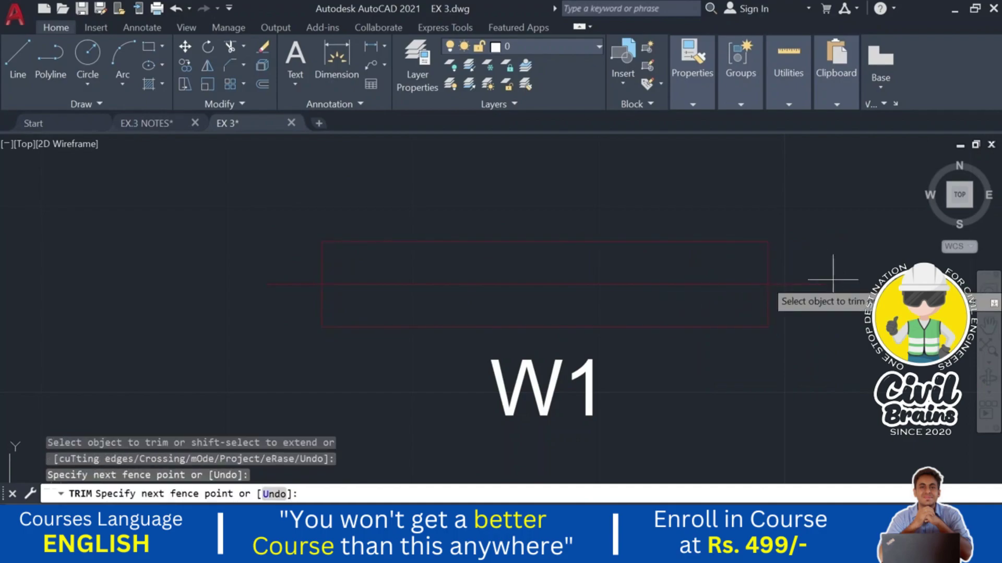
pyautogui.press('Escape')
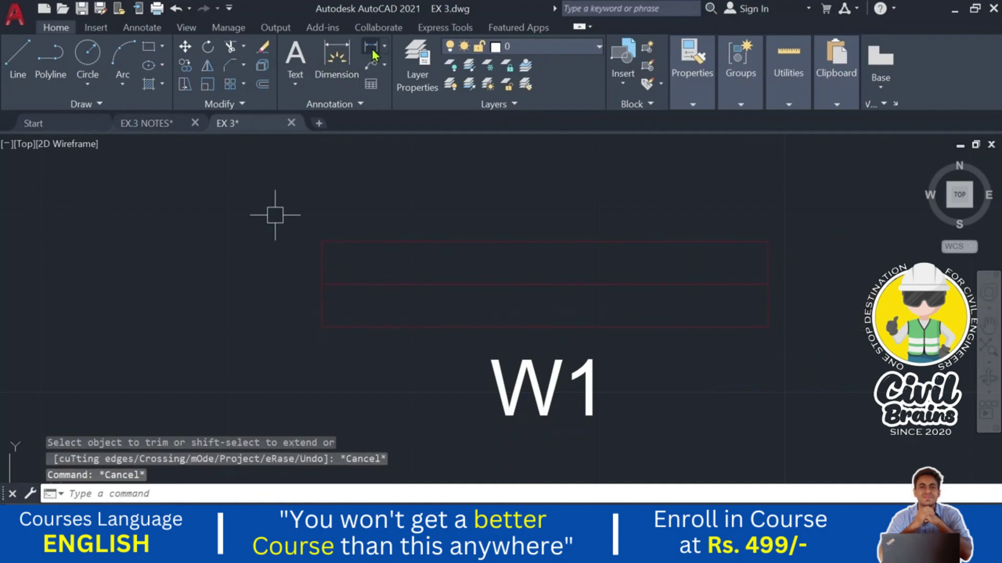
pyautogui.write('DLI')
pyautogui.press('Return')
pyautogui.click(323, 242)
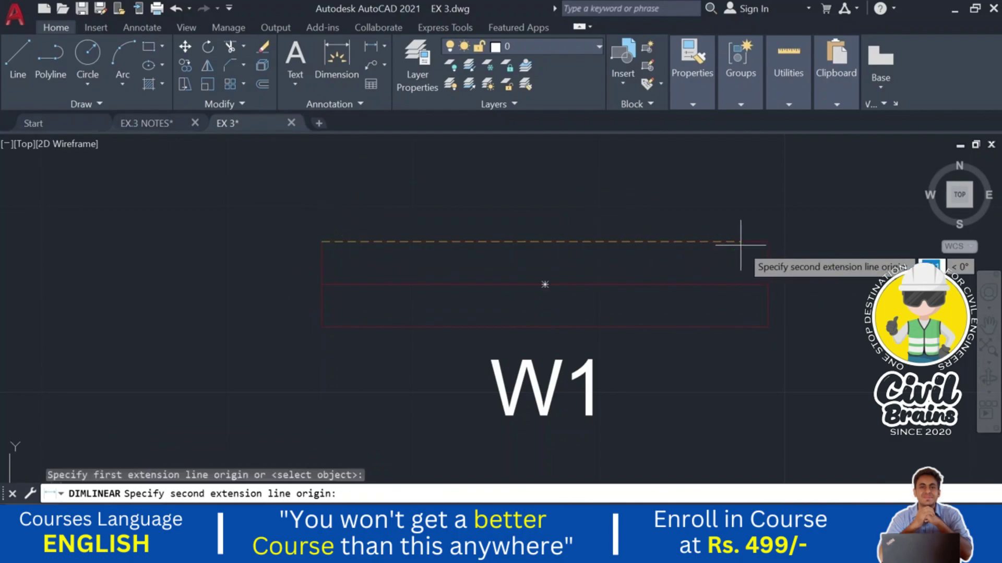
pyautogui.click(767, 241)
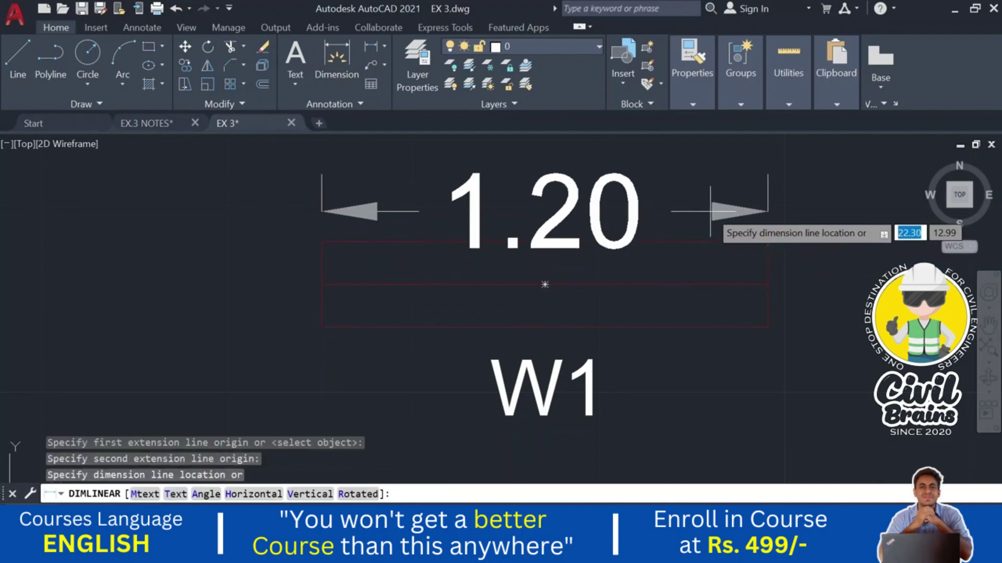
pyautogui.press('Escape')
pyautogui.click(148, 127)
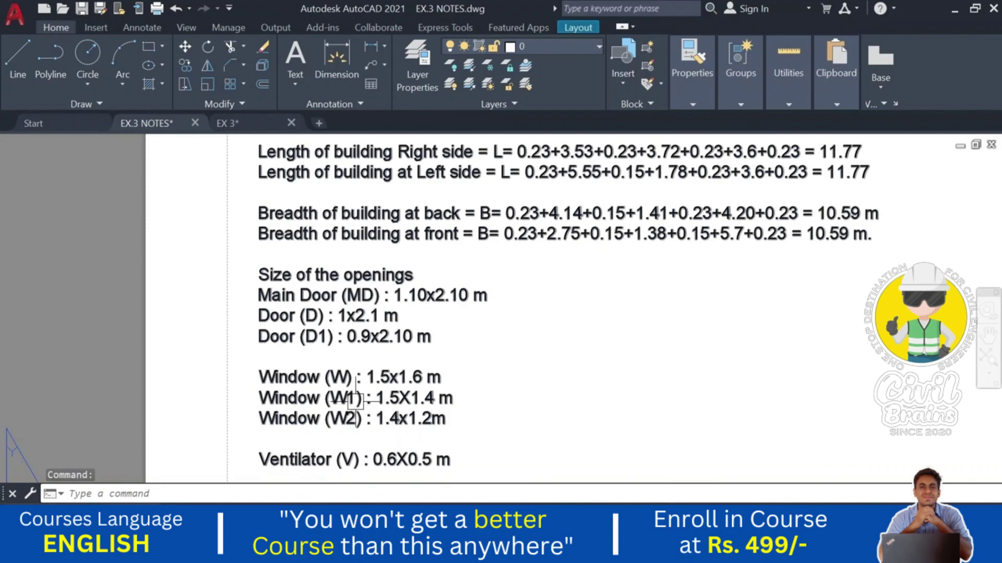
# - Back in EX 3, stretch the W1 rectangle's left edge by 0.2 and extend its middle line to it
pyautogui.click(237, 129)
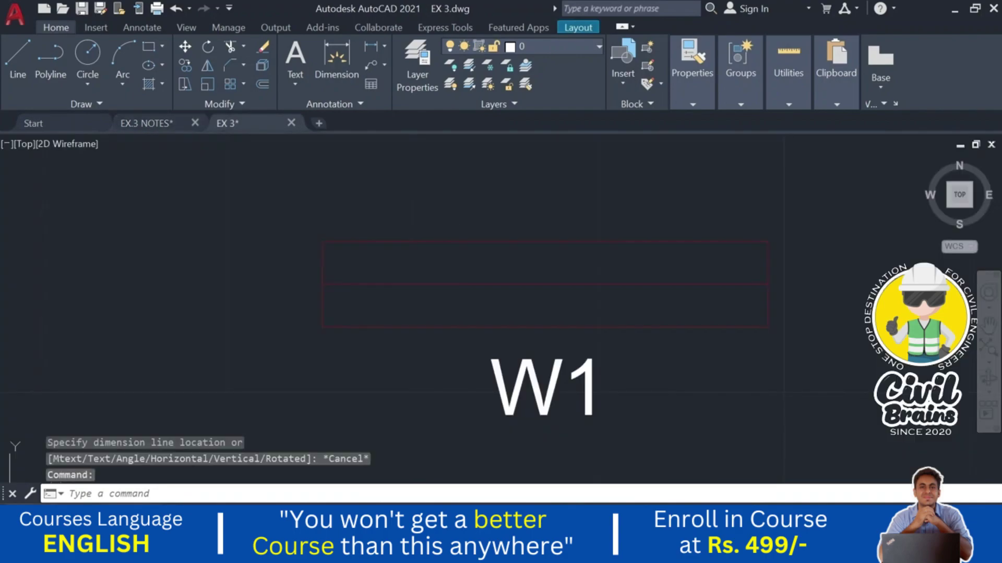
pyautogui.click(322, 284)
pyautogui.click(322, 285)
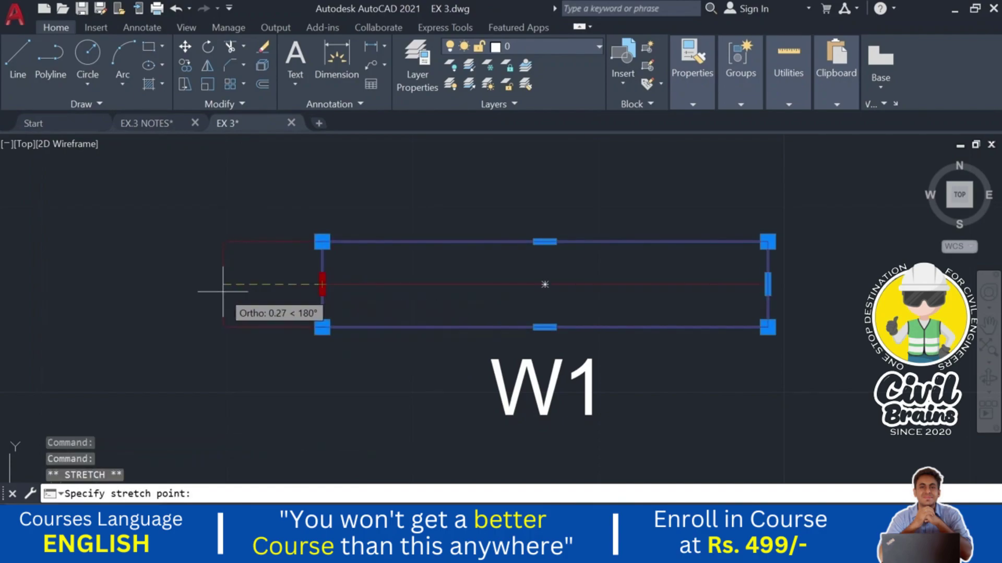
pyautogui.press('Return')
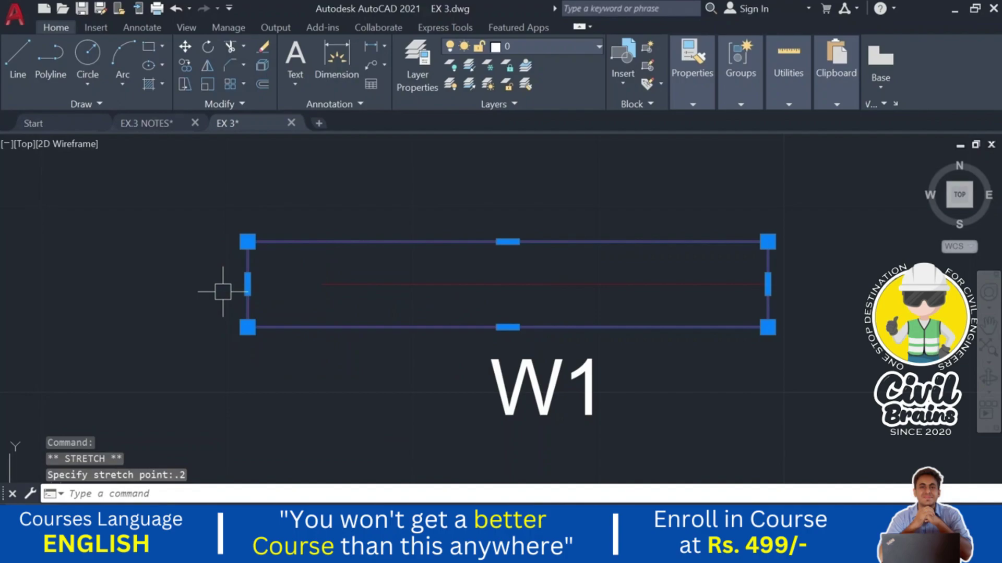
pyautogui.press('Escape')
pyautogui.press('Escape')
pyautogui.write('EX')
pyautogui.press('Return')
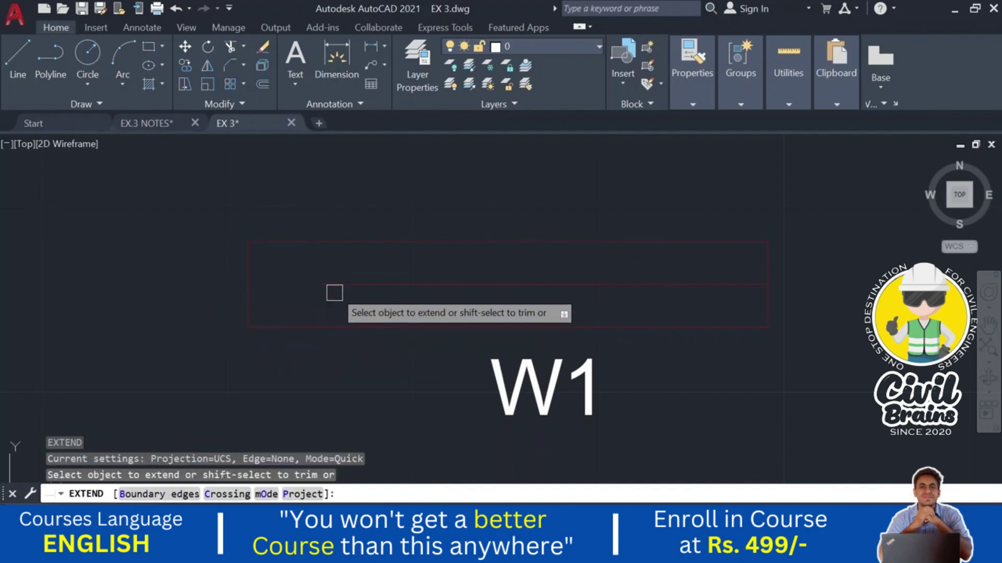
pyautogui.click(333, 285)
pyautogui.press('Escape')
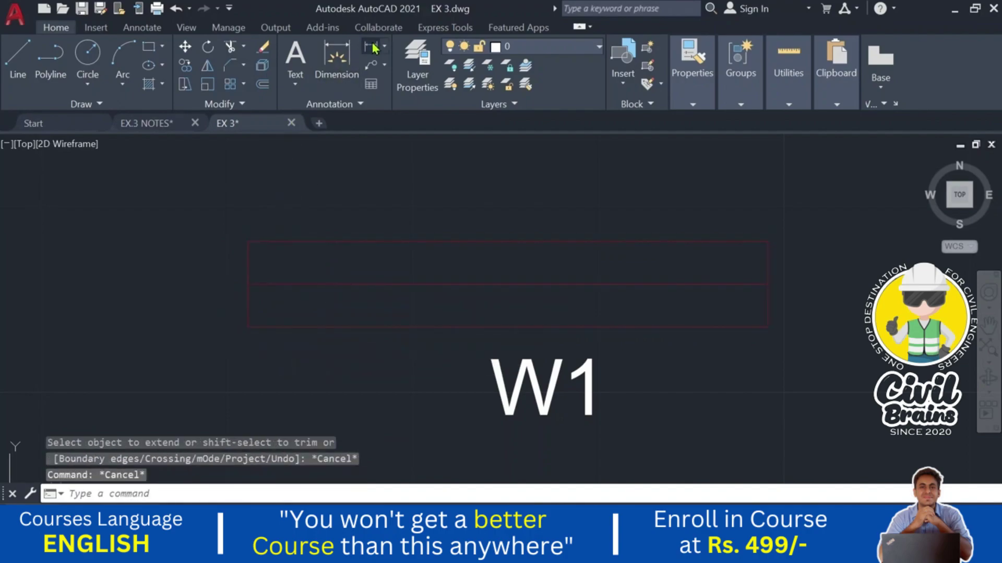
# - Confirm with a linear dimension that the W1 window now measures 1.40 wide
pyautogui.click(372, 48)
pyautogui.click(247, 242)
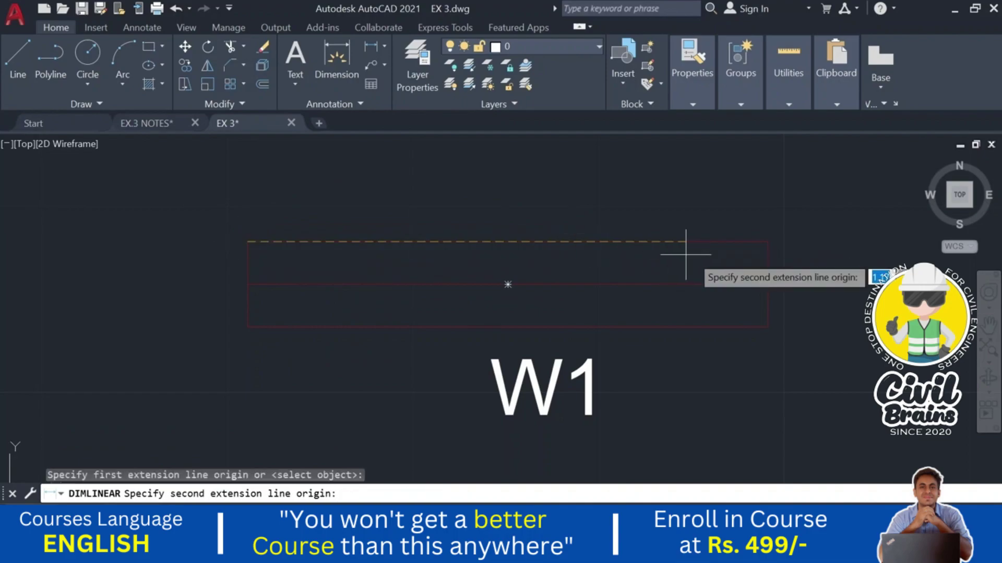
pyautogui.click(768, 242)
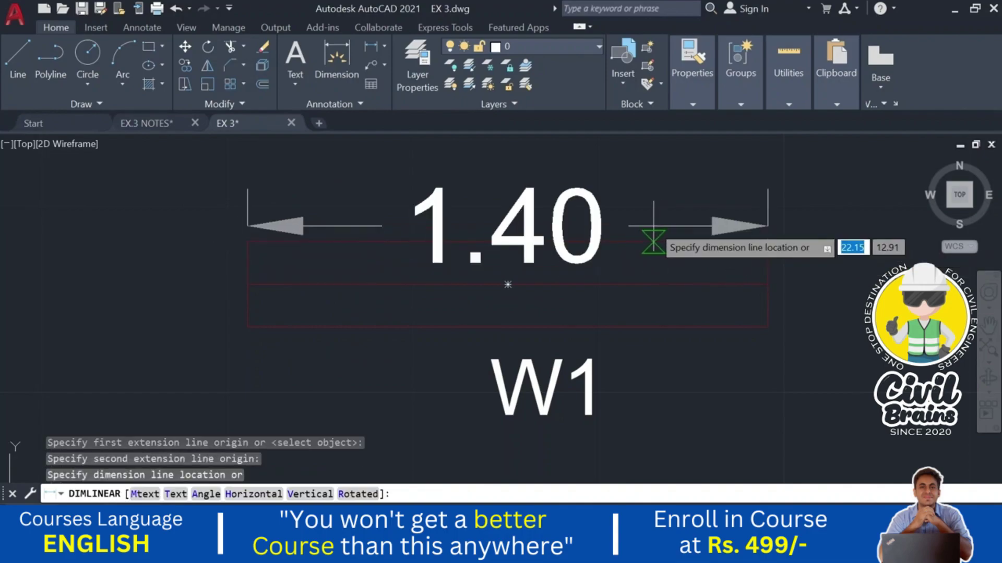
pyautogui.press('Escape')
pyautogui.scroll(-2, 626, 344)
pyautogui.click(566, 313)
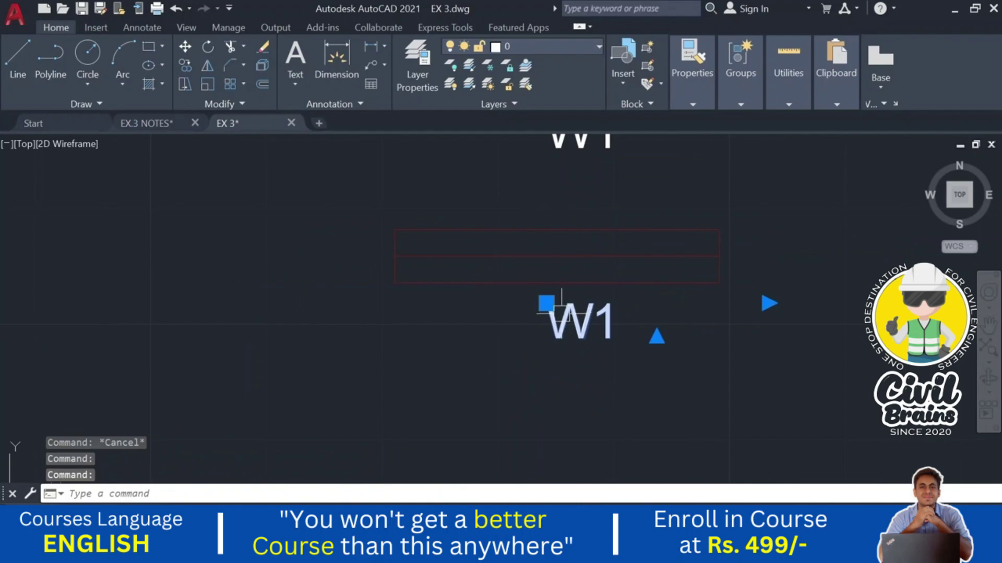
# - Copy the labelled W window into the plan's lower wall opening
pyautogui.press('Escape')
pyautogui.scroll(-3, 600, 303)
pyautogui.moveTo(640, 293)
pyautogui.mouseDown(button='middle')
pyautogui.moveTo(608, 293)
pyautogui.moveTo(667, 282)
pyautogui.moveTo(633, 321)
pyautogui.mouseUp(button='middle')
pyautogui.moveTo(642, 276); pyautogui.dragTo(623, 325, button='middle')
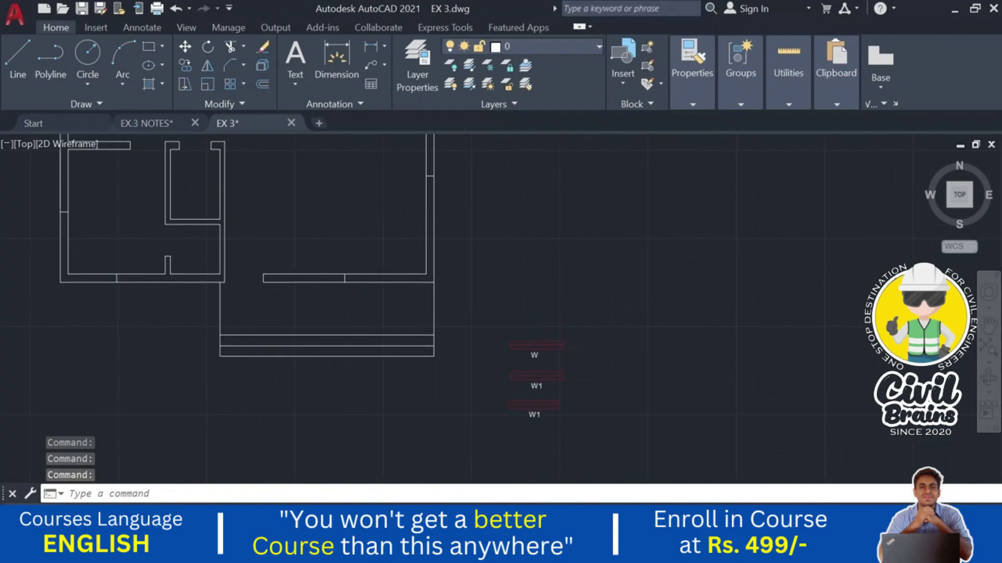
pyautogui.scroll(4, 556, 346)
pyautogui.click(472, 346)
pyautogui.click(414, 298)
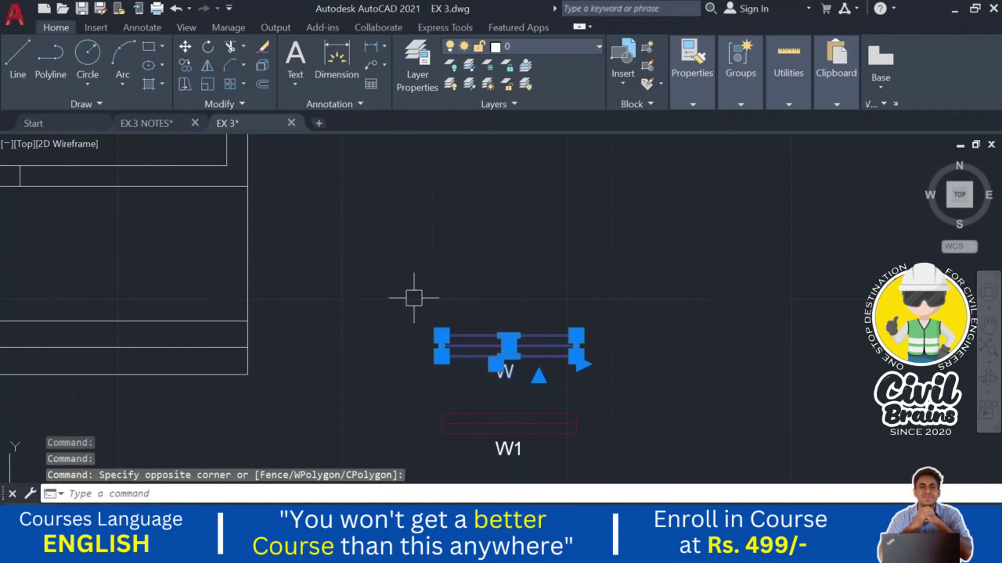
pyautogui.click(186, 66)
pyautogui.click(509, 339)
pyautogui.moveTo(457, 330); pyautogui.dragTo(838, 416, button='middle')
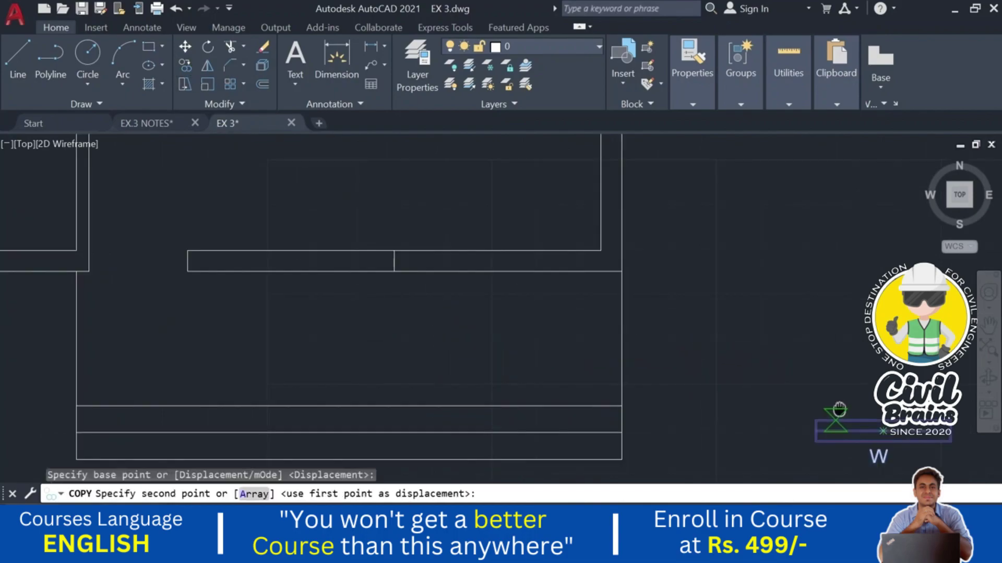
pyautogui.press('Escape')
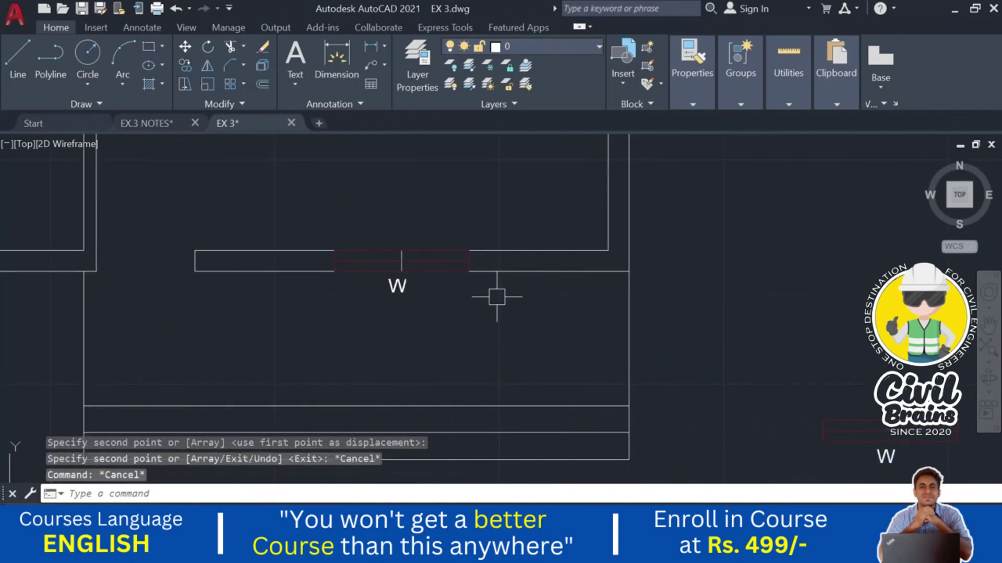
# - Erase the wall line crossing the new W window's opening
pyautogui.scroll(-3, 528, 331)
pyautogui.scroll(6, 394, 262)
pyautogui.click(548, 279)
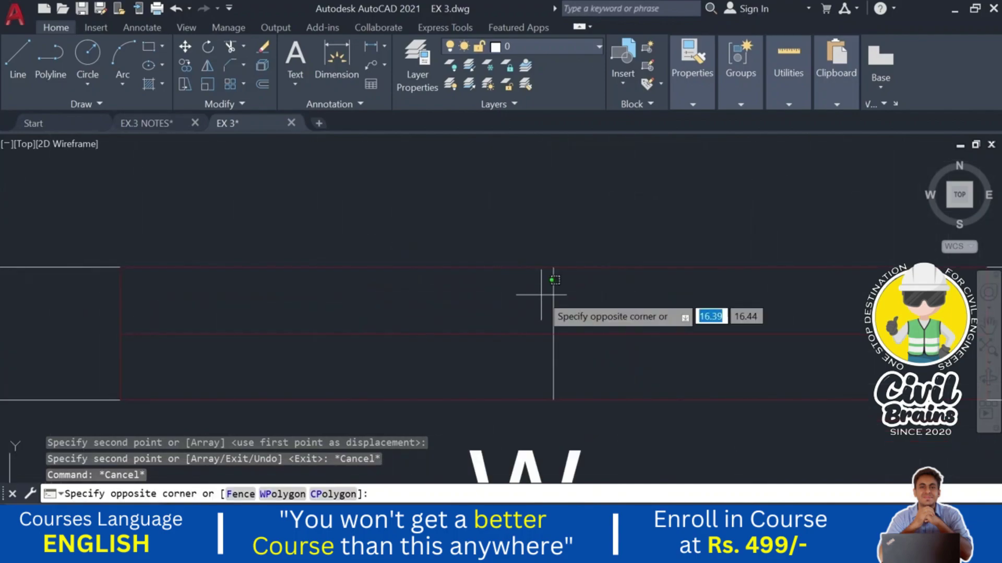
pyautogui.click(554, 297)
pyautogui.press('Delete')
pyautogui.scroll(-6, 706, 320)
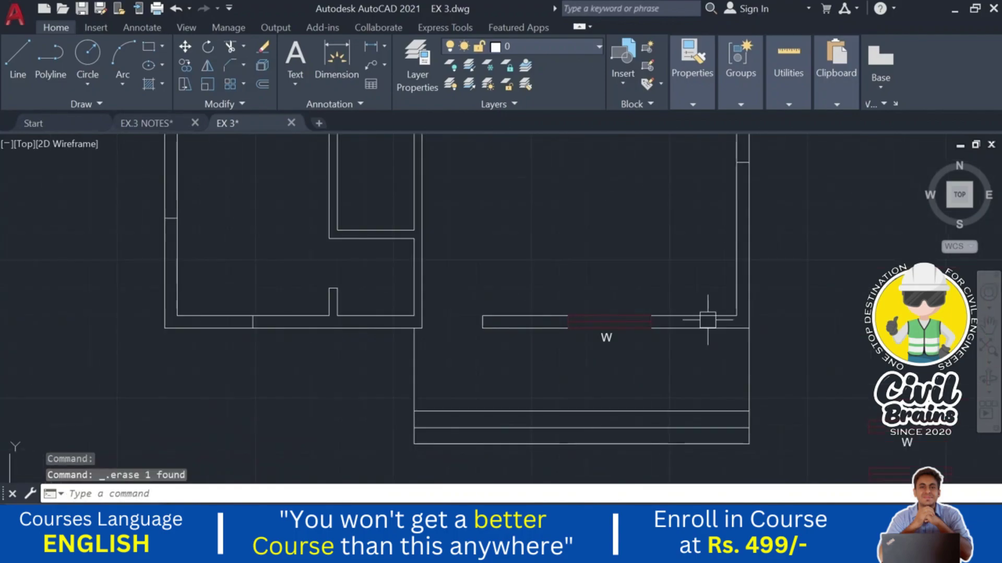
pyautogui.moveTo(653, 225); pyautogui.dragTo(643, 253, button='middle')
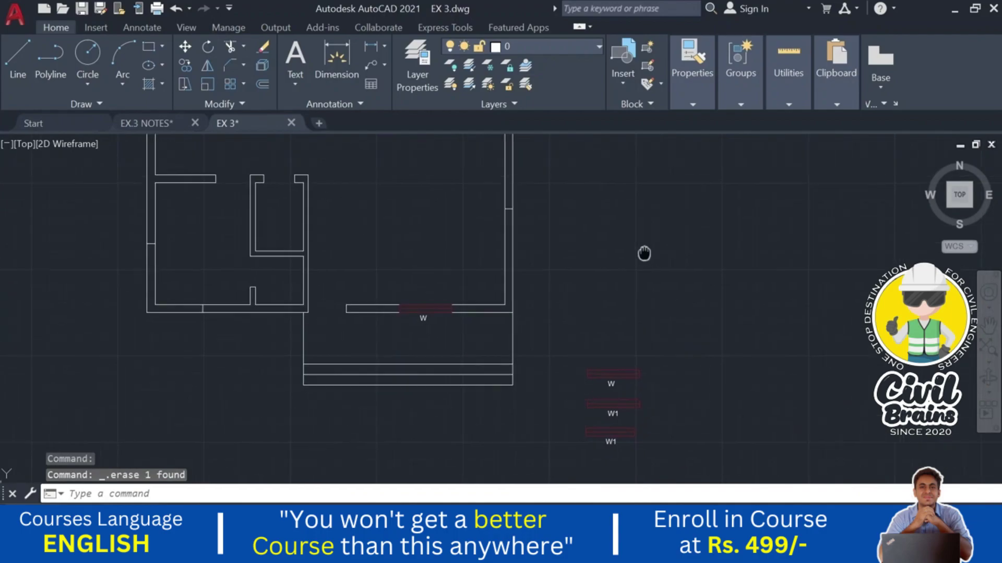
# - Make a copy of the middle W1 window symbol higher up in the drawing
pyautogui.moveTo(682, 402); pyautogui.dragTo(635, 340, button='middle')
pyautogui.scroll(5, 531, 387)
pyautogui.click(534, 407)
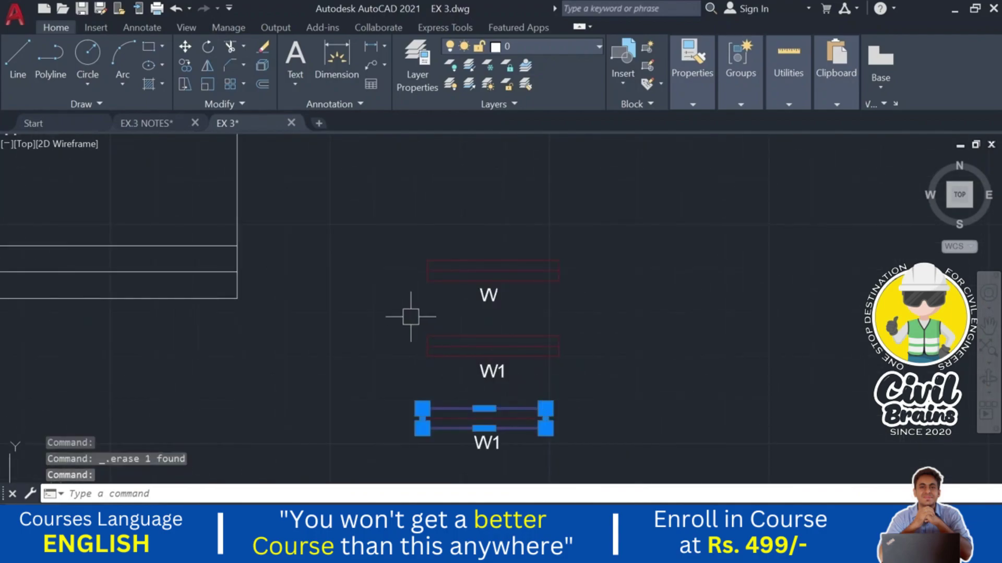
pyautogui.press('Escape')
pyautogui.click(589, 381)
pyautogui.click(439, 330)
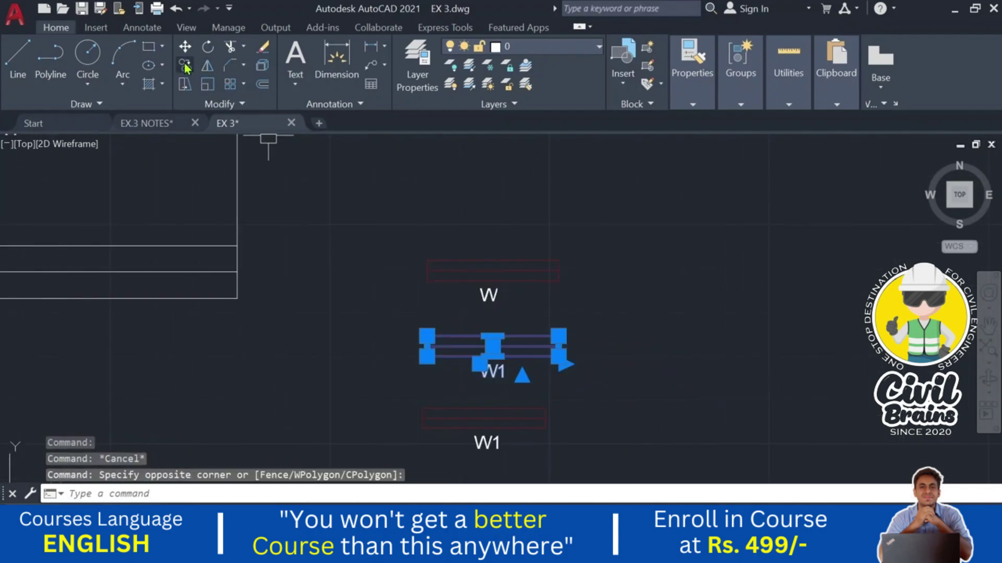
pyautogui.click(185, 68)
pyautogui.click(427, 345)
pyautogui.moveTo(436, 268); pyautogui.dragTo(41, 341, button='middle')
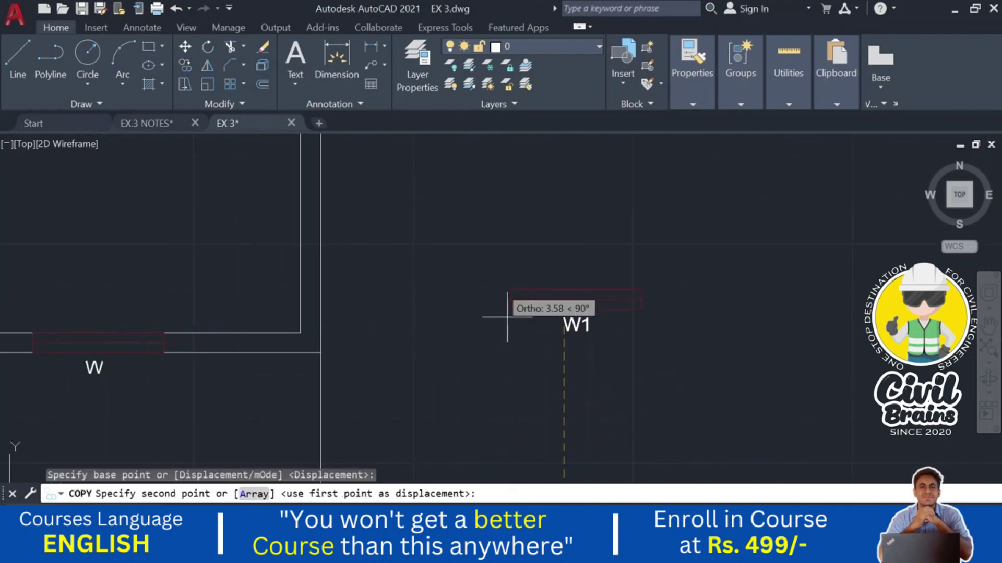
pyautogui.click(476, 257)
pyautogui.press('Escape')
# - Rotate the W1 copy 90° upright and move its label beside it
pyautogui.moveTo(547, 311); pyautogui.dragTo(530, 407, button='middle')
pyautogui.click(530, 385)
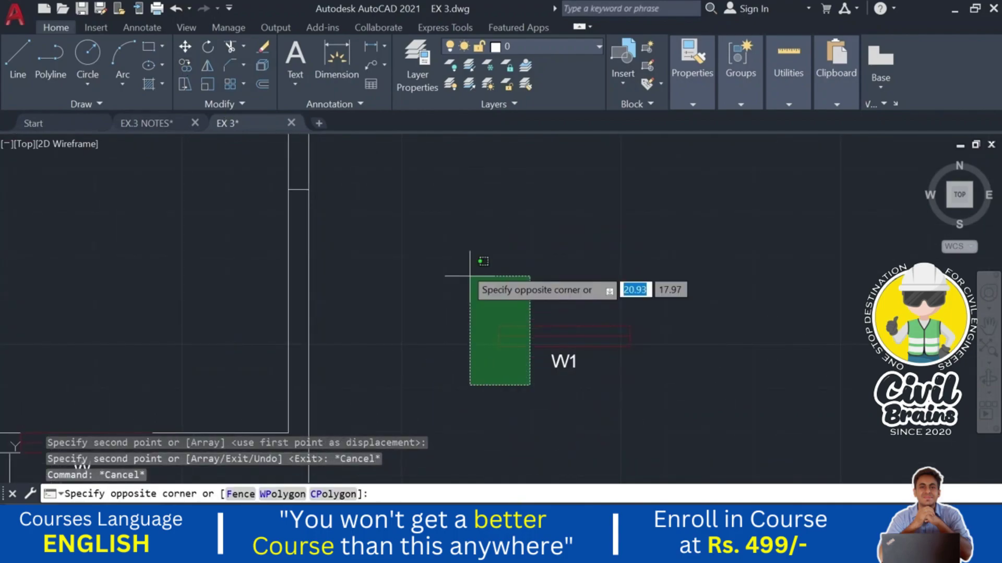
pyautogui.click(469, 277)
pyautogui.click(207, 47)
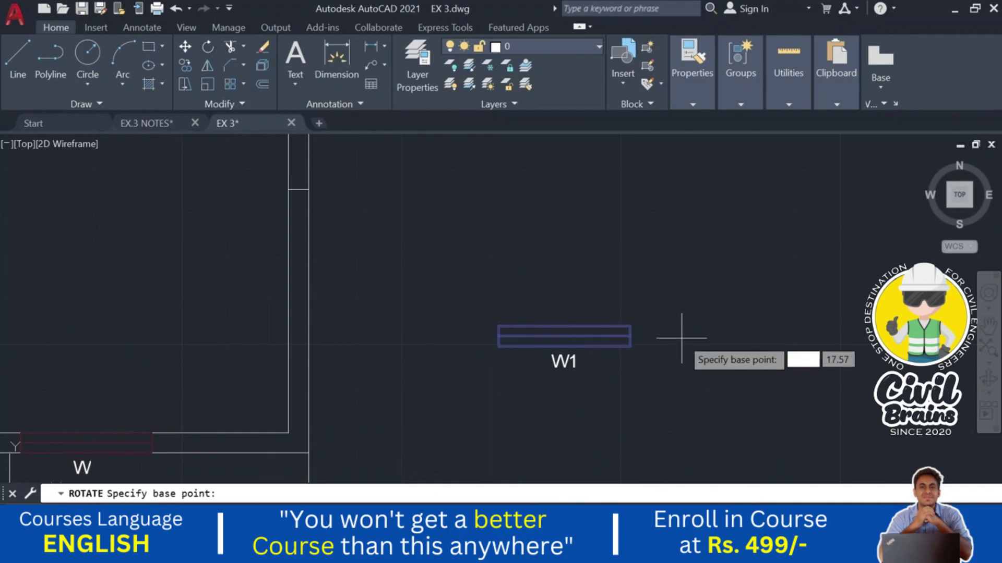
pyautogui.click(564, 336)
pyautogui.click(577, 230)
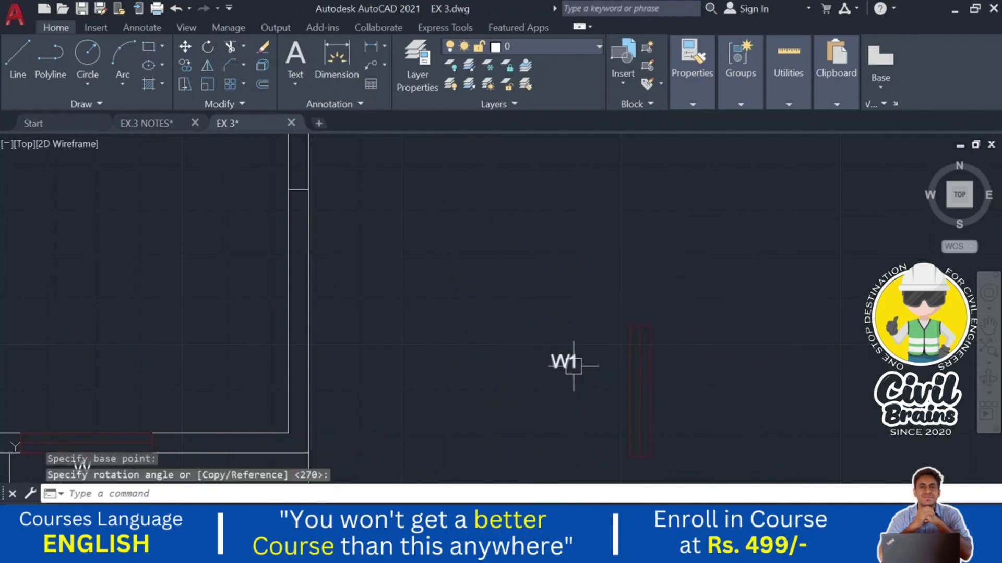
pyautogui.click(549, 352)
pyautogui.click(563, 359)
pyautogui.moveTo(563, 361); pyautogui.dragTo(655, 400)
# - Copy the upright W1 window and label into the right-hand wall opening
pyautogui.click(684, 340)
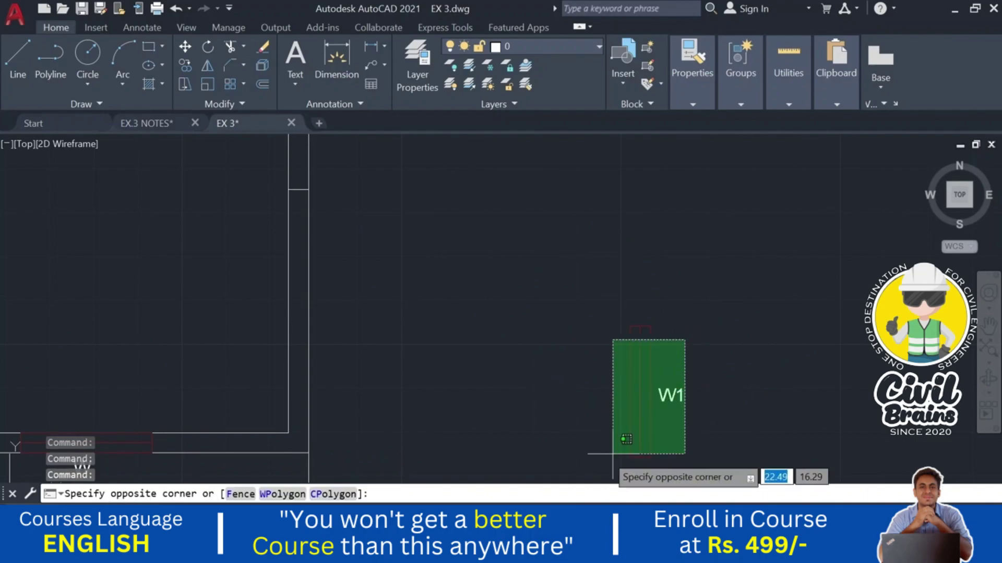
pyautogui.click(590, 454)
pyautogui.click(183, 67)
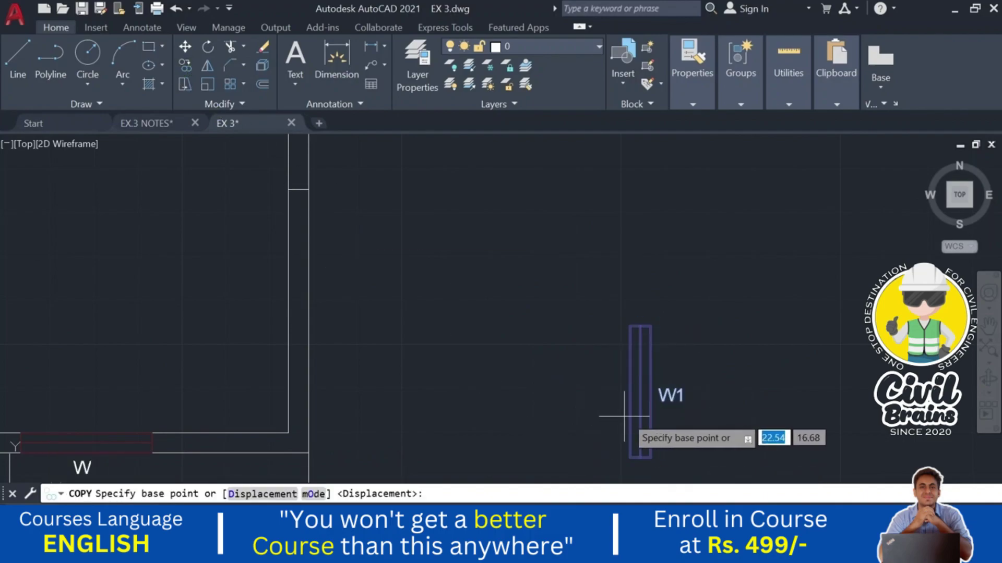
pyautogui.click(640, 388)
pyautogui.moveTo(470, 309); pyautogui.dragTo(569, 446, button='middle')
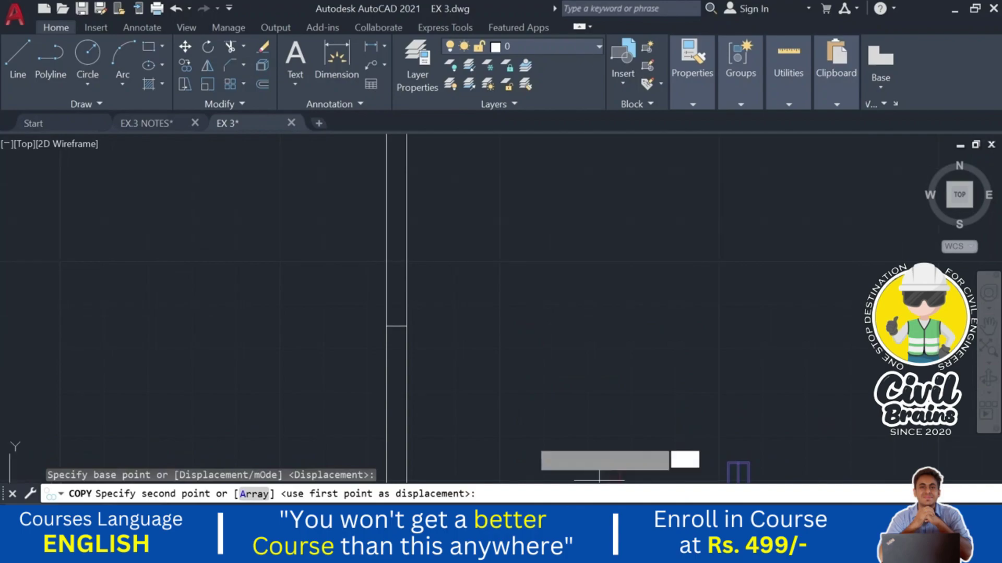
pyautogui.click(396, 323)
pyautogui.press('Escape')
pyautogui.scroll(-5, 494, 328)
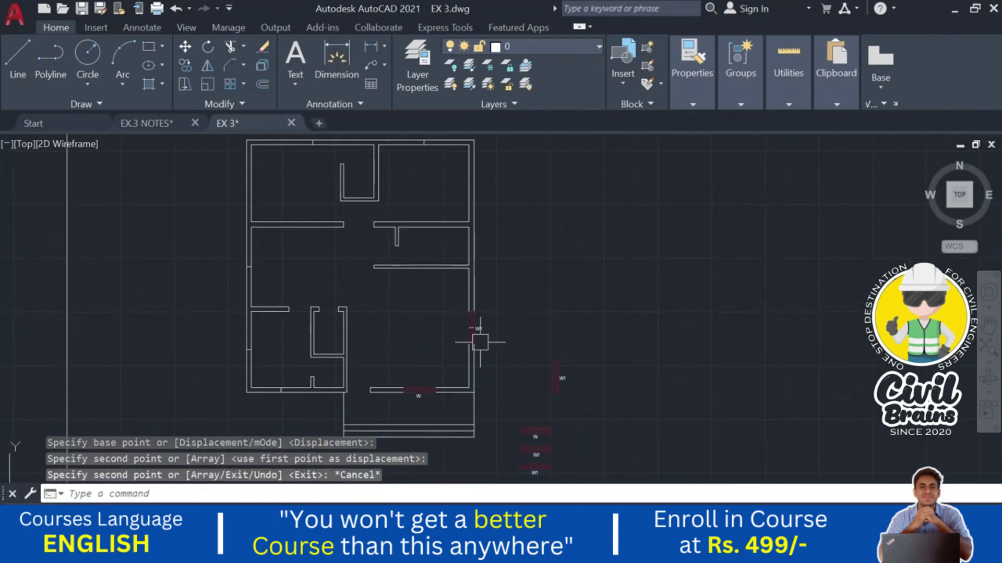
pyautogui.scroll(5, 480, 343)
pyautogui.click(409, 268)
# - Delete the misplaced W1 window from the wall
pyautogui.click(396, 344)
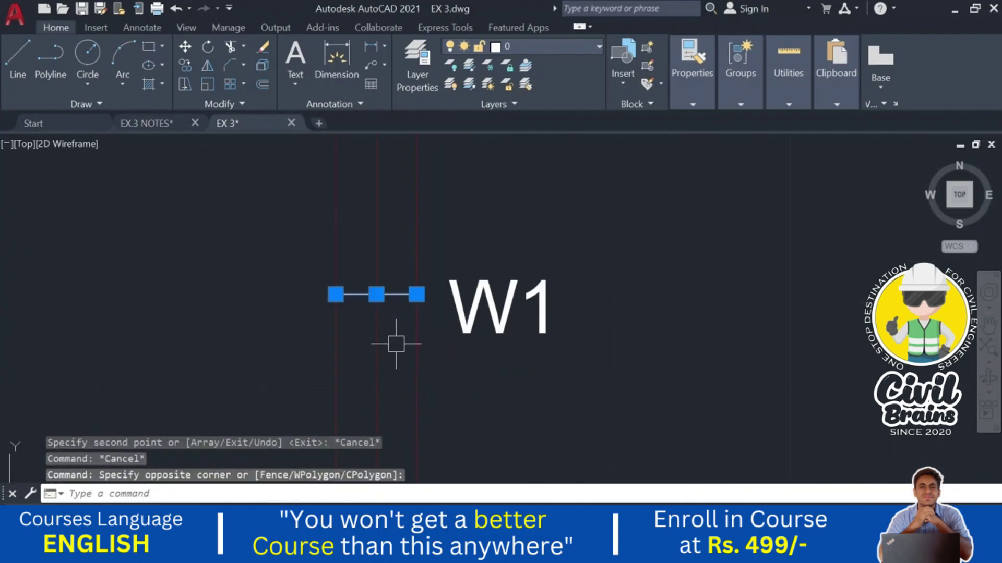
pyautogui.press('Delete')
pyautogui.scroll(-6, 395, 344)
pyautogui.moveTo(657, 273)
pyautogui.mouseDown(button='middle')
pyautogui.moveTo(648, 243)
pyautogui.moveTo(684, 313)
pyautogui.mouseUp(button='middle')
pyautogui.moveTo(636, 268); pyautogui.dragTo(602, 240, button='middle')
pyautogui.scroll(6, 600, 313)
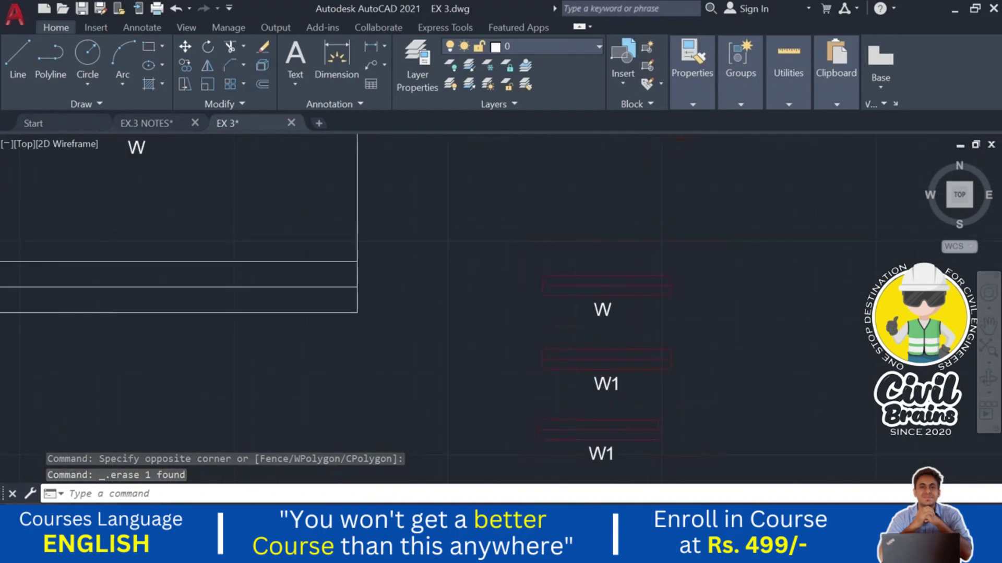
# - Copy the middle W1 window symbol into the top wall opening
pyautogui.click(626, 399)
pyautogui.click(746, 410)
pyautogui.click(448, 280)
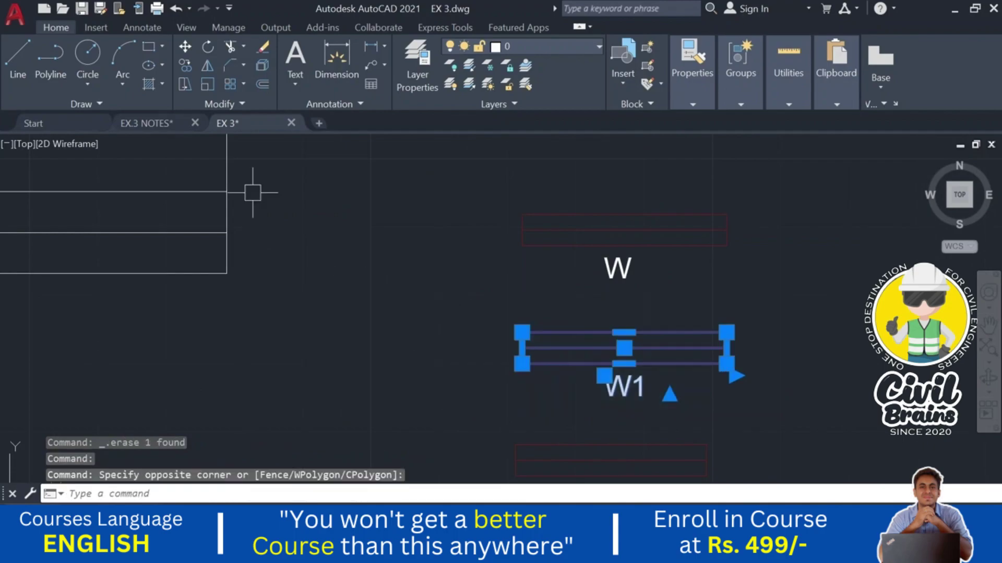
pyautogui.click(186, 65)
pyautogui.click(623, 332)
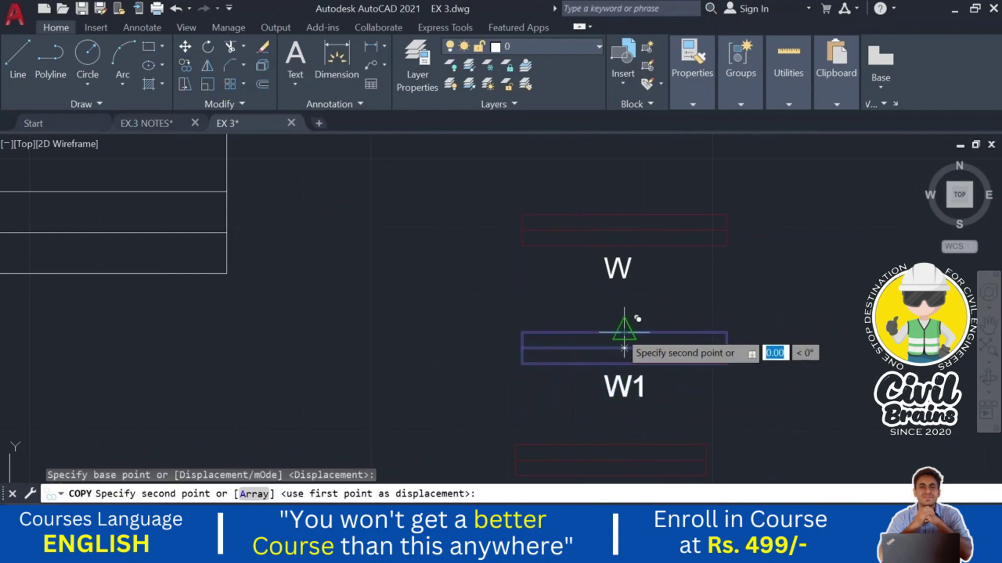
pyautogui.scroll(-8, 619, 331)
pyautogui.scroll(-3, 599, 402)
pyautogui.scroll(10, 608, 219)
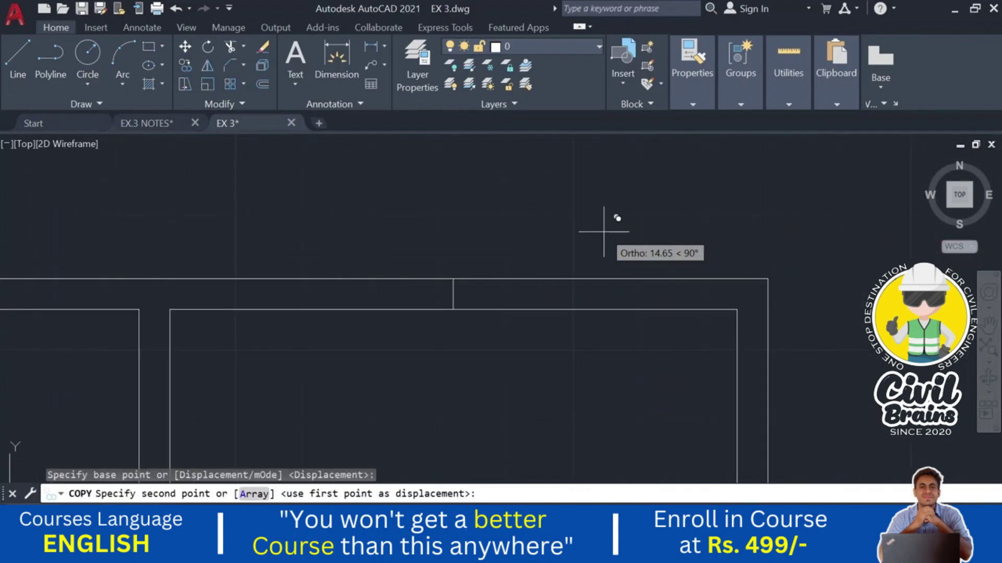
pyautogui.click(455, 279)
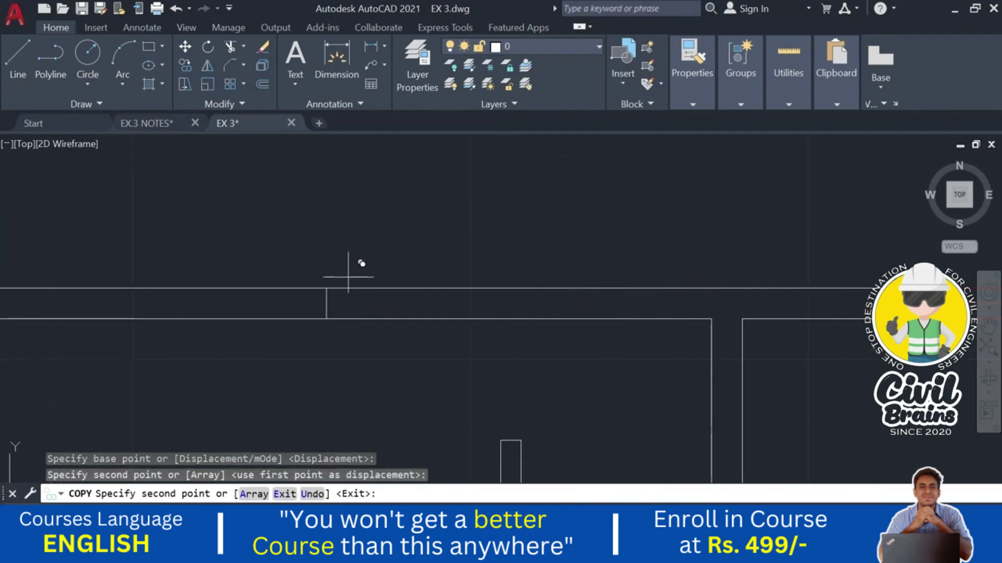
pyautogui.scroll(-5, 469, 260)
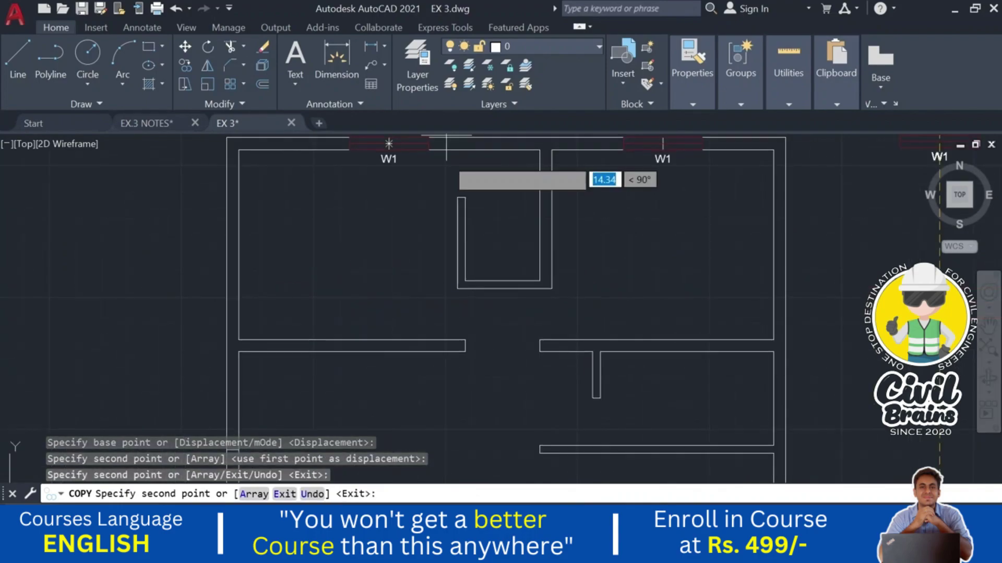
pyautogui.press('Escape')
pyautogui.scroll(6, 524, 209)
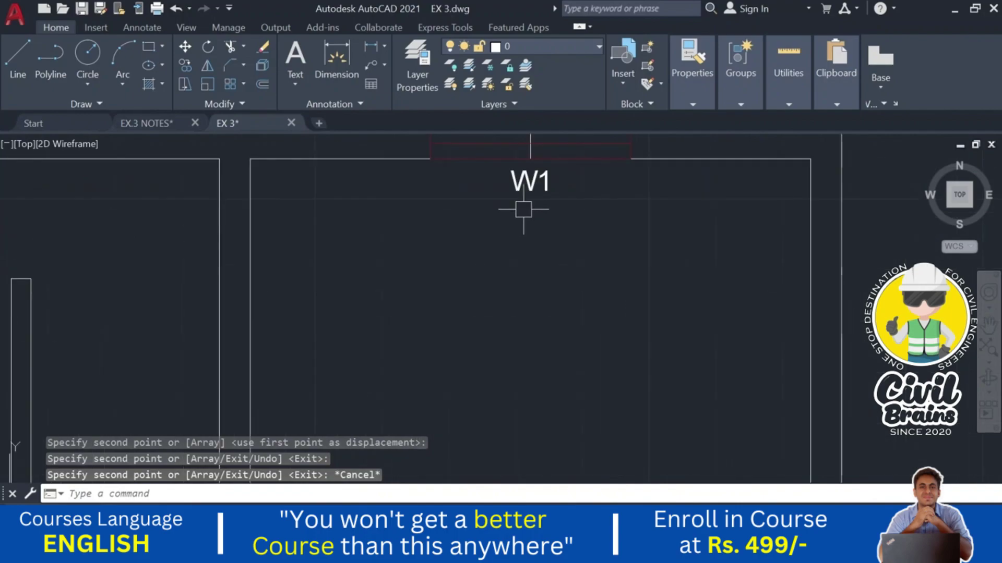
# - Move the first W1 label above its window and erase that opening's middle line
pyautogui.click(569, 278)
pyautogui.moveTo(582, 329); pyautogui.dragTo(576, 251)
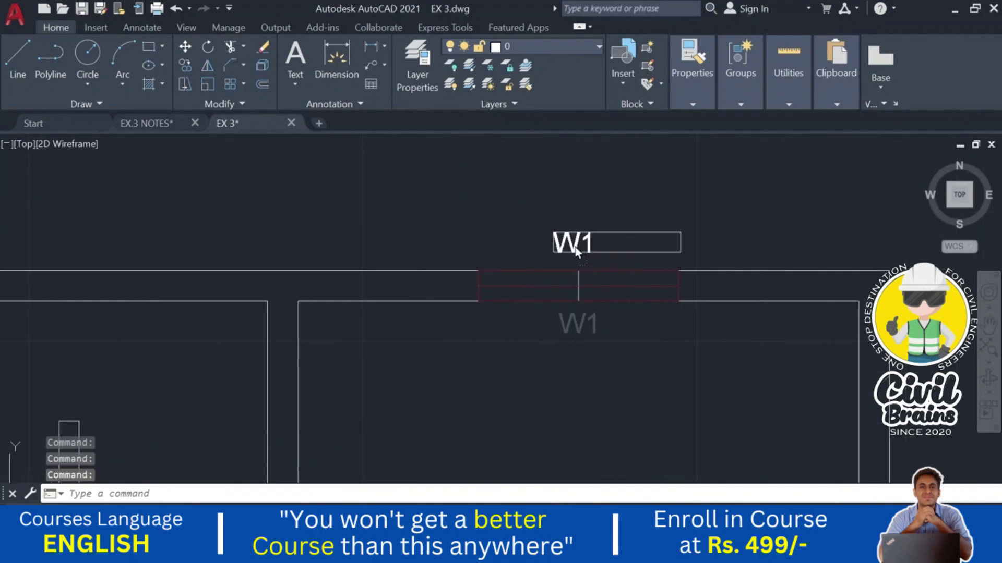
pyautogui.scroll(3, 576, 242)
pyautogui.click(576, 268)
pyautogui.click(524, 274)
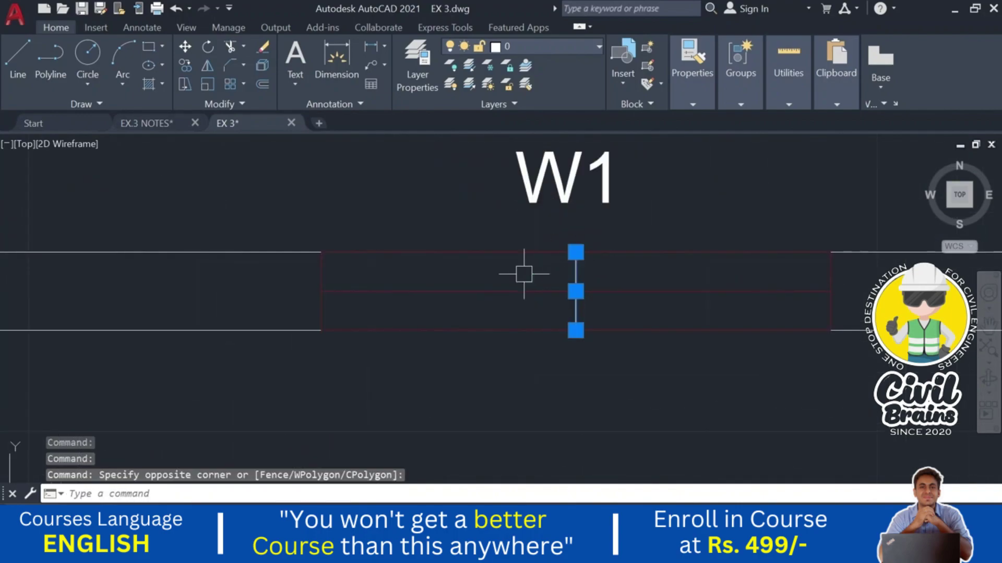
pyautogui.press('Delete')
pyautogui.scroll(-4, 524, 274)
pyautogui.scroll(5, 537, 334)
# - Move the second W1 label above its window and erase the other opening's middle line
pyautogui.click(542, 333)
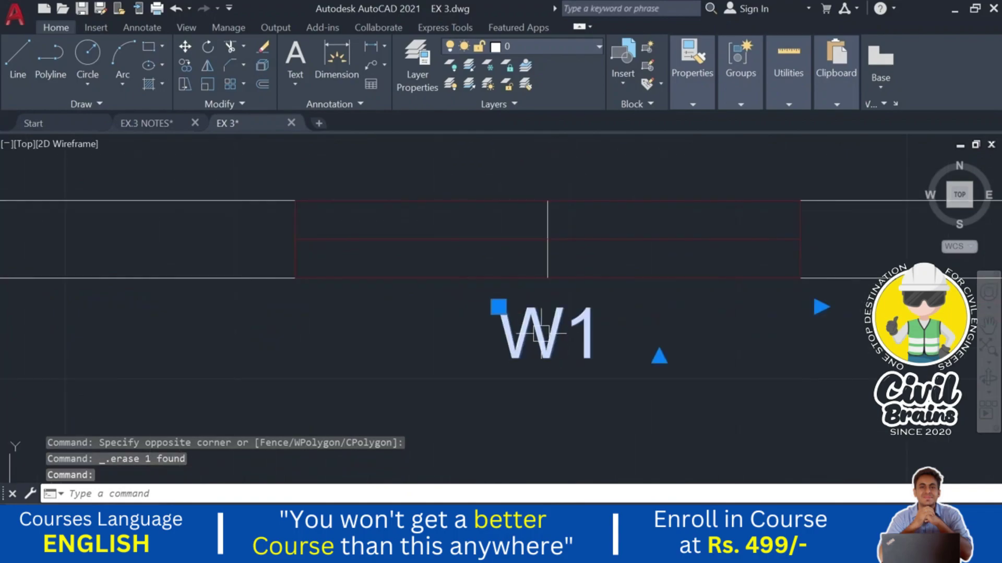
pyautogui.scroll(-1, 541, 333)
pyautogui.moveTo(542, 334); pyautogui.dragTo(545, 204)
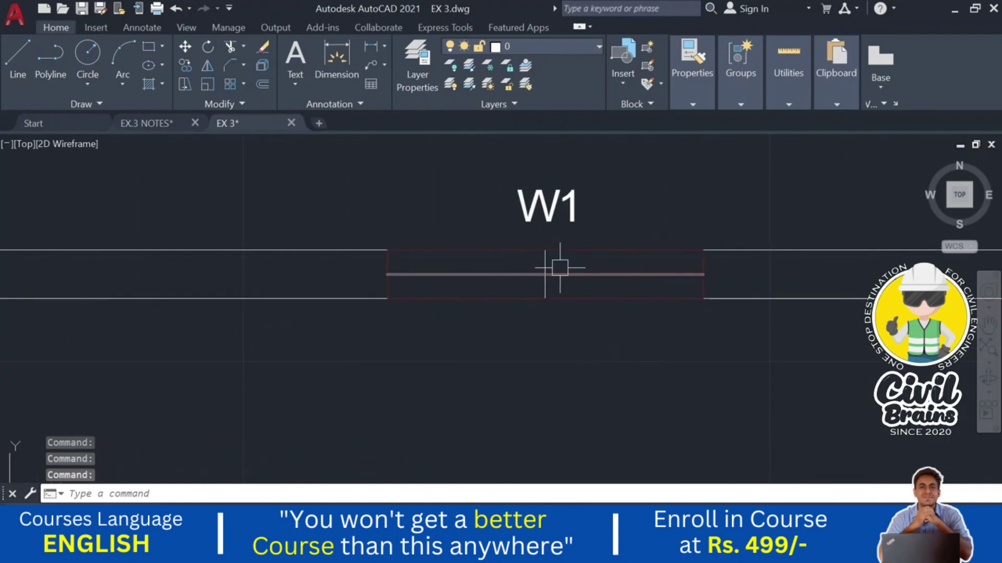
pyautogui.scroll(2, 559, 268)
pyautogui.click(592, 276)
pyautogui.click(410, 250)
pyautogui.press('Delete')
pyautogui.scroll(-5, 447, 250)
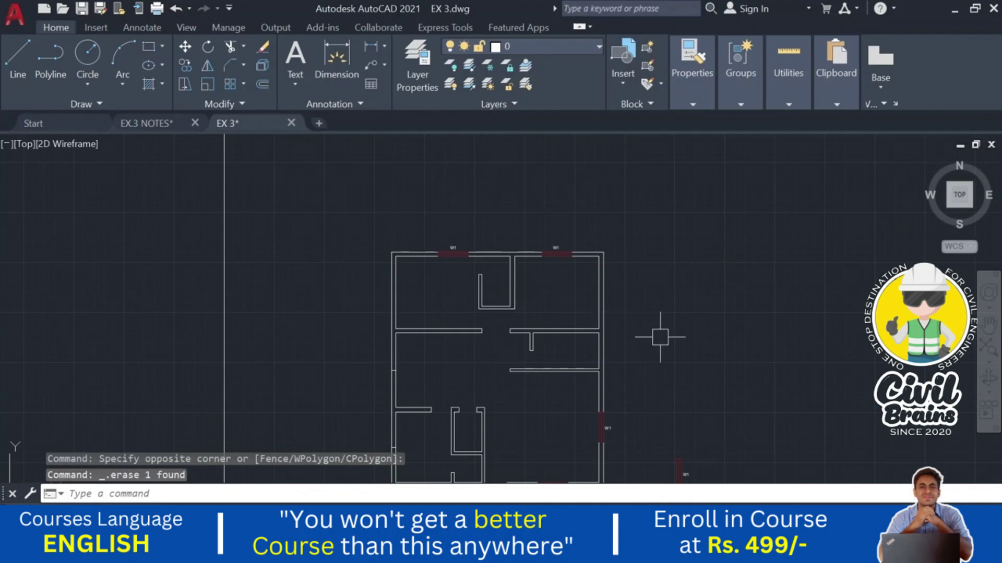
# - Copy the loose W1 window block into the left wall opening
pyautogui.moveTo(660, 337); pyautogui.dragTo(626, 186, button='middle')
pyautogui.scroll(3, 347, 197)
pyautogui.scroll(-3, 371, 294)
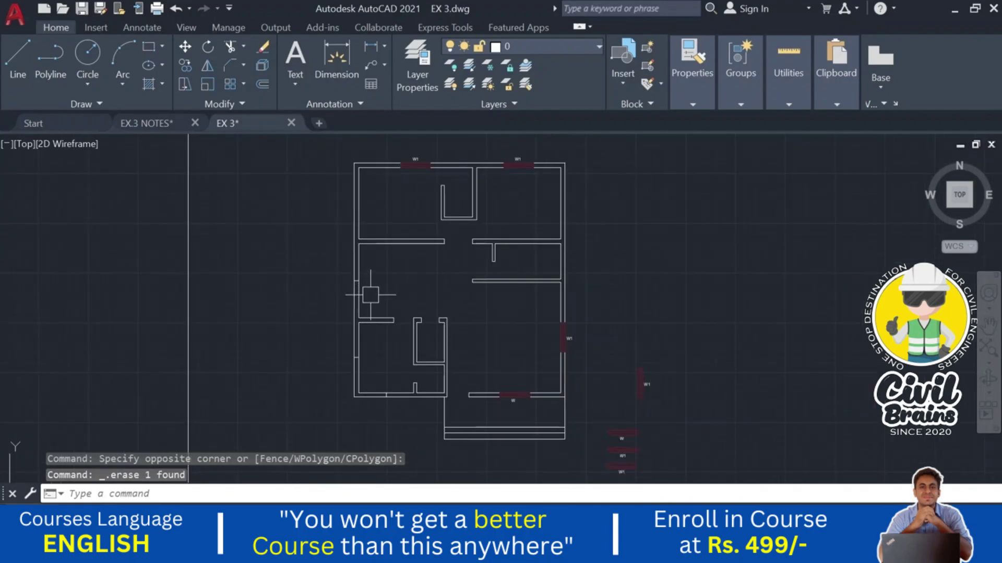
pyautogui.scroll(3, 570, 331)
pyautogui.click(720, 260)
pyautogui.click(600, 336)
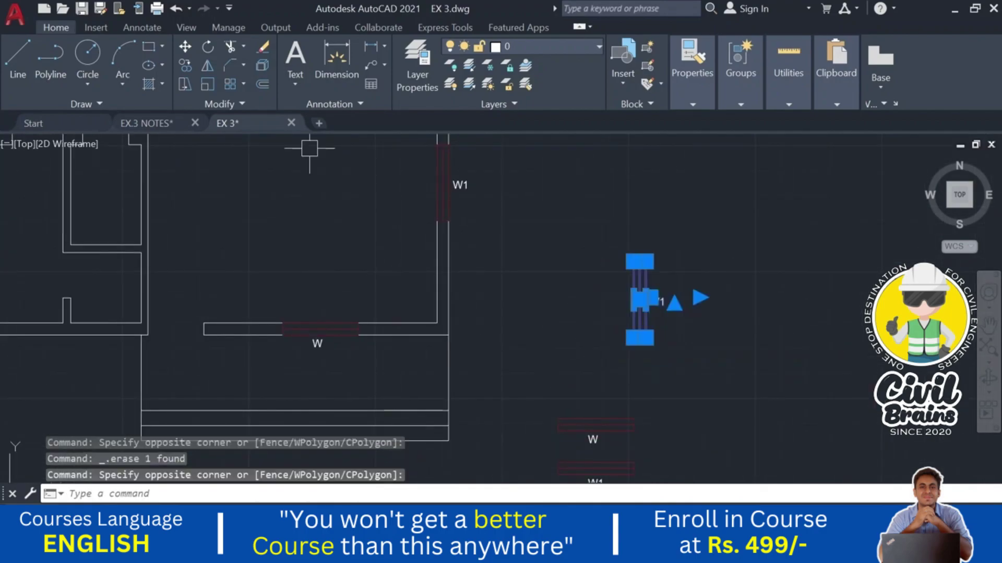
pyautogui.click(184, 65)
pyautogui.scroll(3, 551, 237)
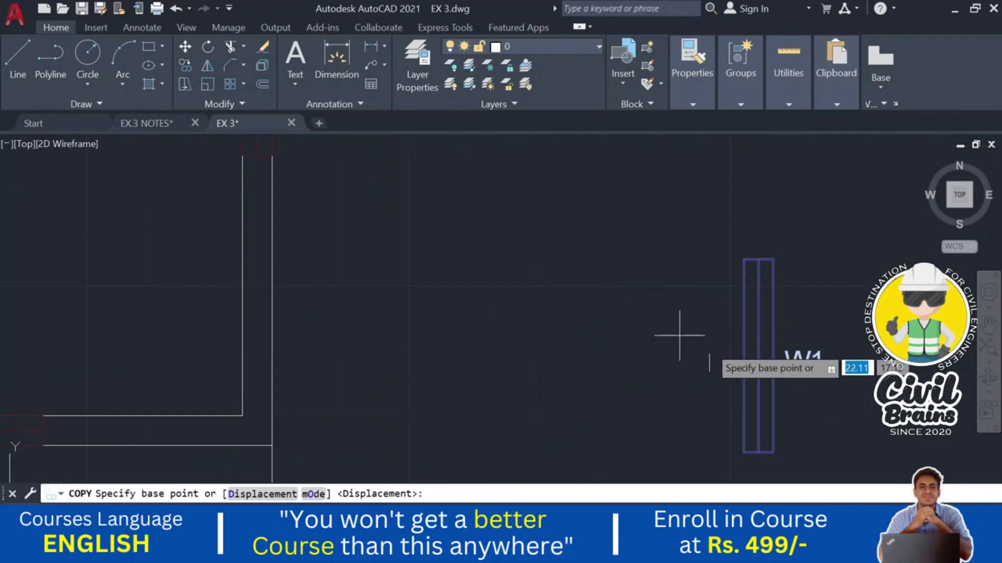
pyautogui.click(758, 357)
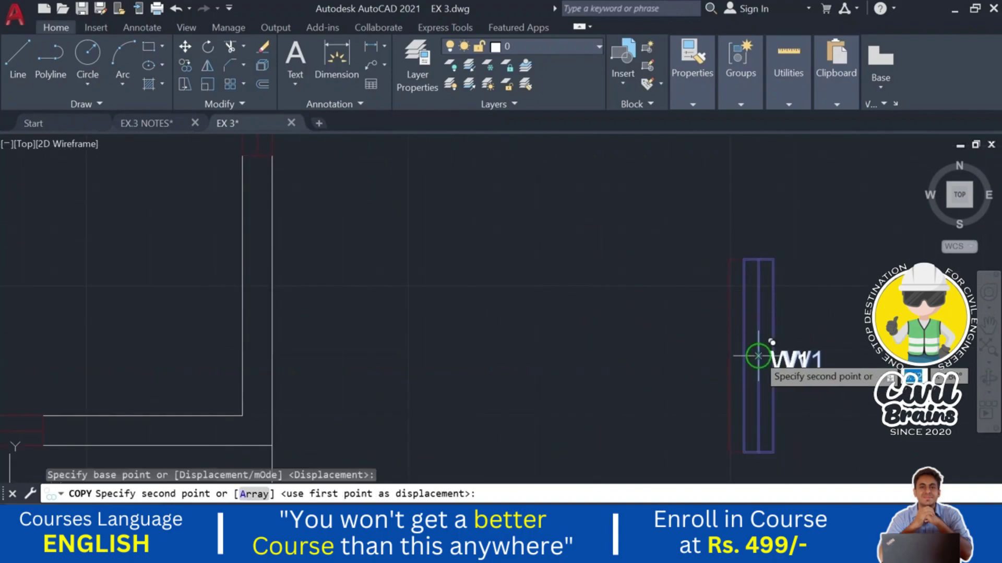
pyautogui.scroll(-5, 762, 355)
pyautogui.scroll(5, 487, 276)
pyautogui.scroll(4, 492, 269)
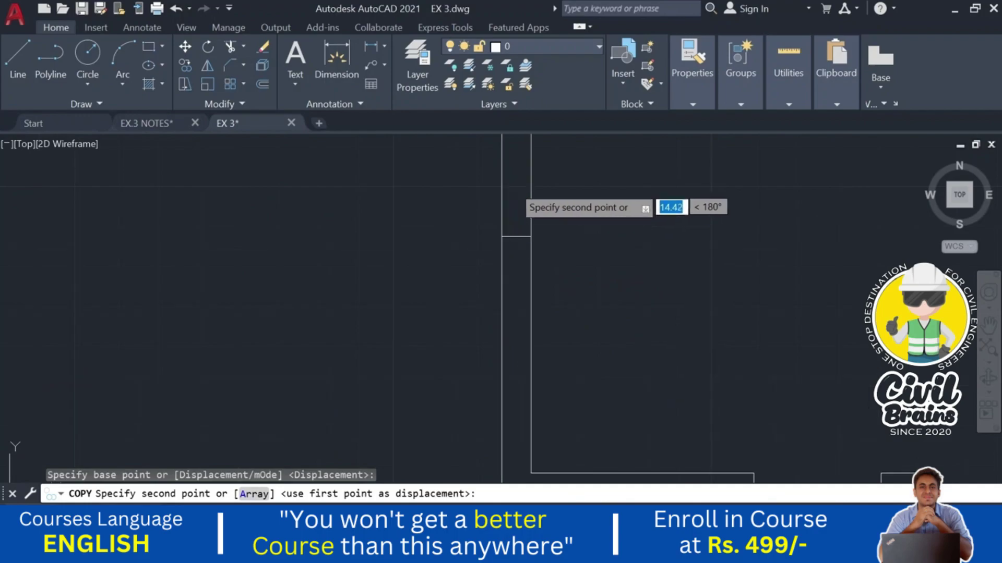
pyautogui.click(530, 236)
pyautogui.press('Escape')
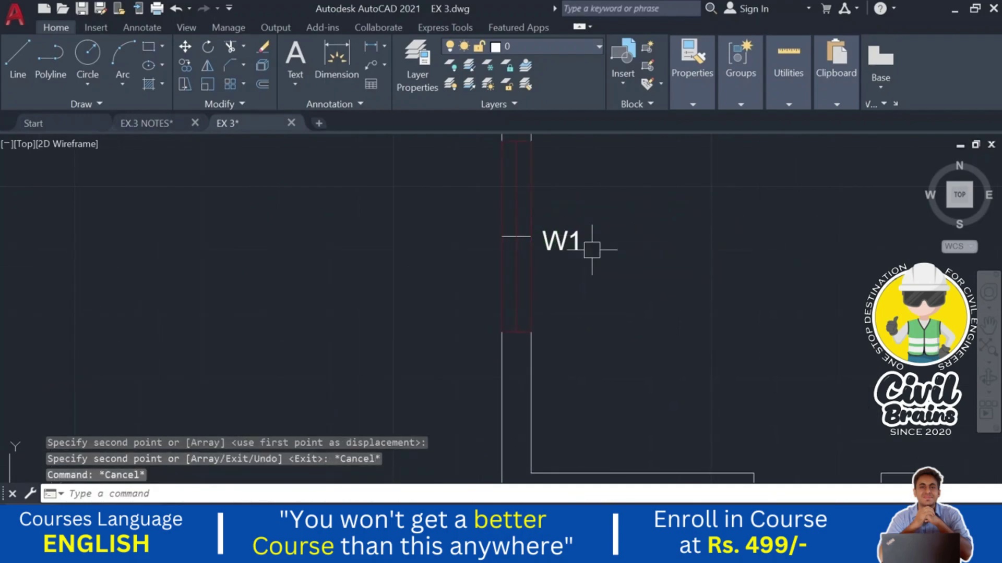
# - Shift the copied W1 label left of the window and erase the line across it
pyautogui.click(564, 245)
pyautogui.moveTo(564, 249); pyautogui.dragTo(439, 249)
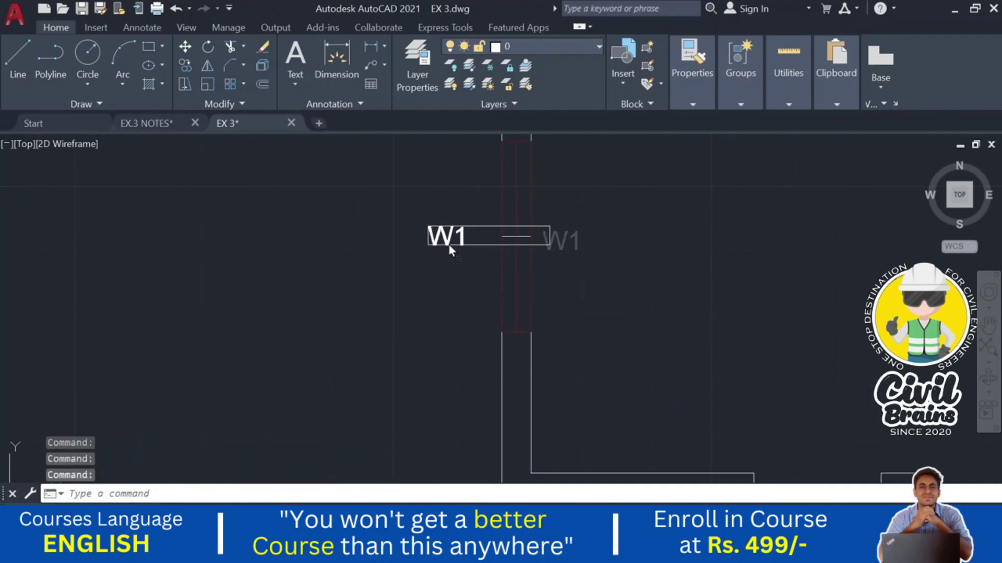
pyautogui.scroll(5, 547, 242)
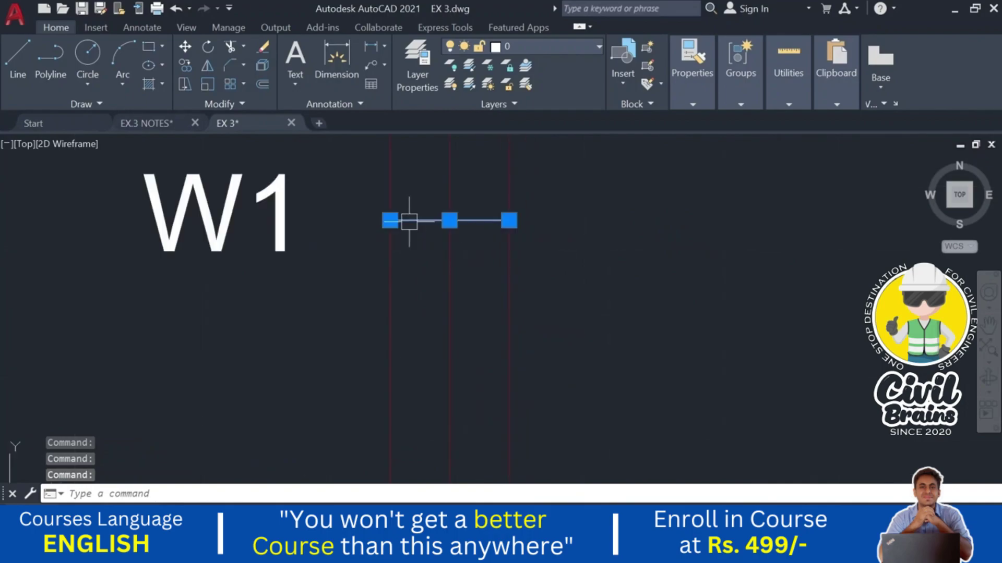
pyautogui.press('Delete')
pyautogui.scroll(-6, 492, 239)
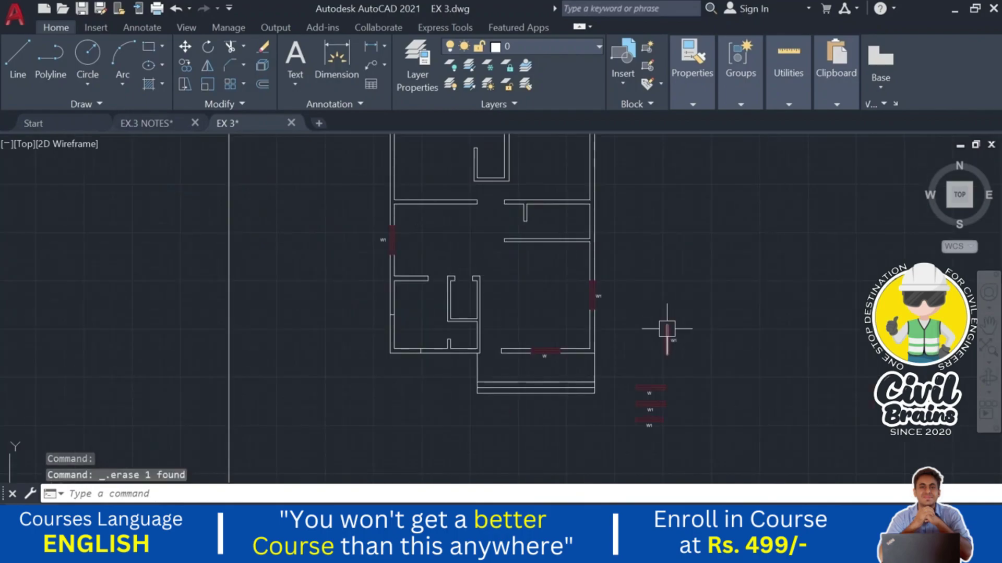
# - Edit the lower spare W1 label so it reads W2
pyautogui.moveTo(667, 328); pyautogui.dragTo(600, 272, button='middle')
pyautogui.scroll(5, 567, 383)
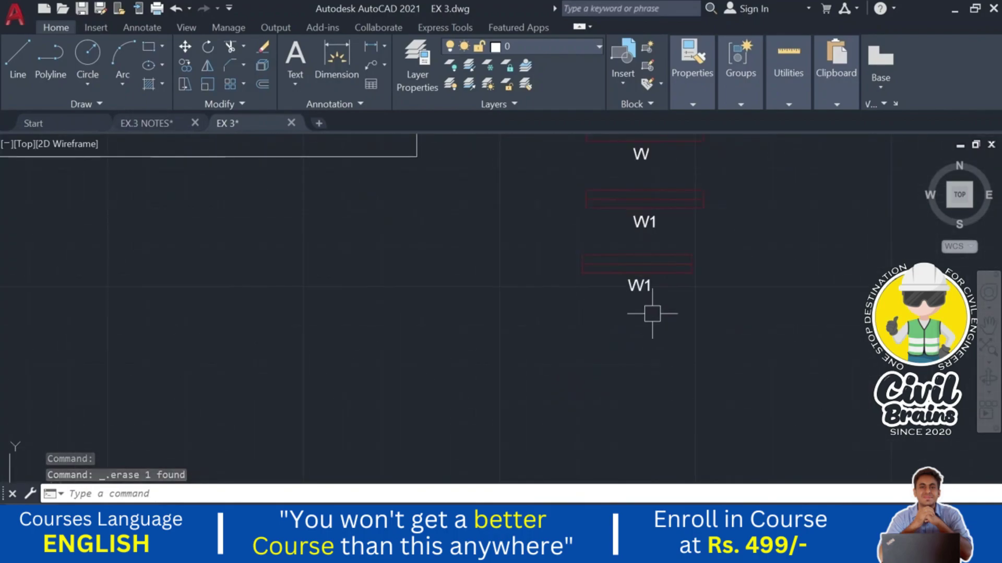
pyautogui.moveTo(649, 315); pyautogui.dragTo(637, 359, button='middle')
pyautogui.scroll(2, 618, 328)
pyautogui.doubleClick(645, 338)
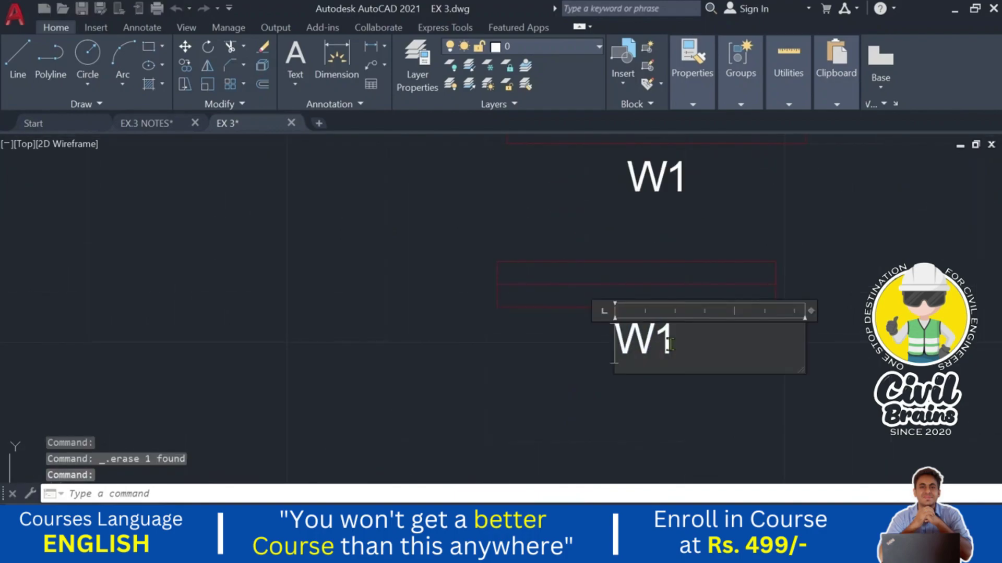
pyautogui.moveTo(677, 344); pyautogui.dragTo(658, 344)
pyautogui.write('2')
pyautogui.click(396, 329)
# - Copy the W2 window block into the lower-left wall opening beside the W window
pyautogui.scroll(-3, 543, 351)
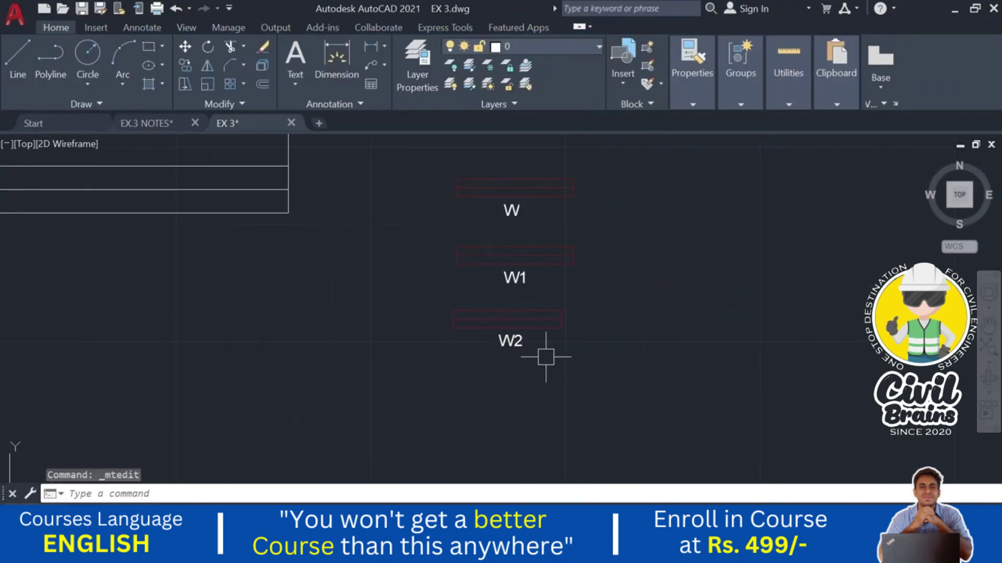
pyautogui.click(537, 358)
pyautogui.click(412, 293)
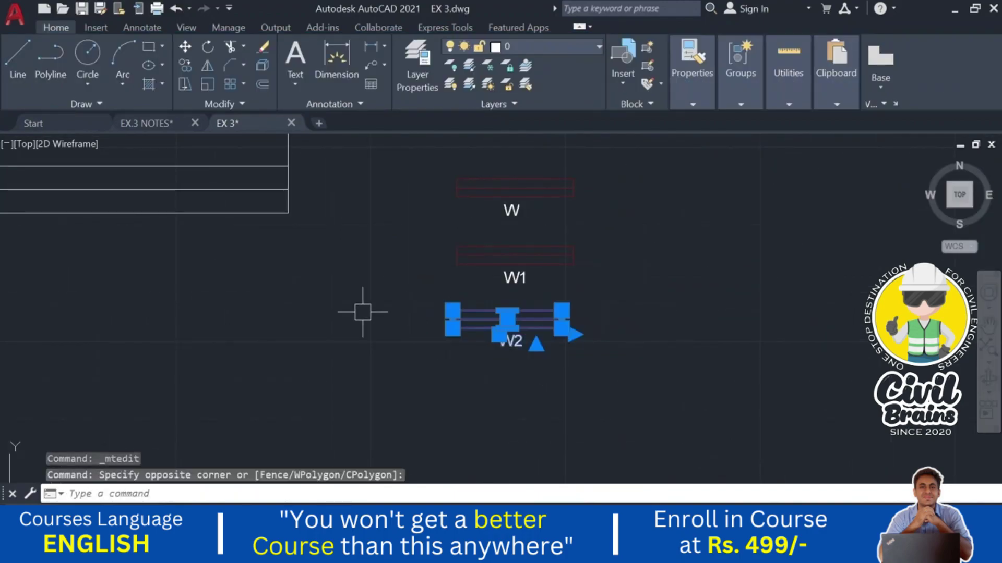
pyautogui.click(186, 66)
pyautogui.scroll(2, 514, 308)
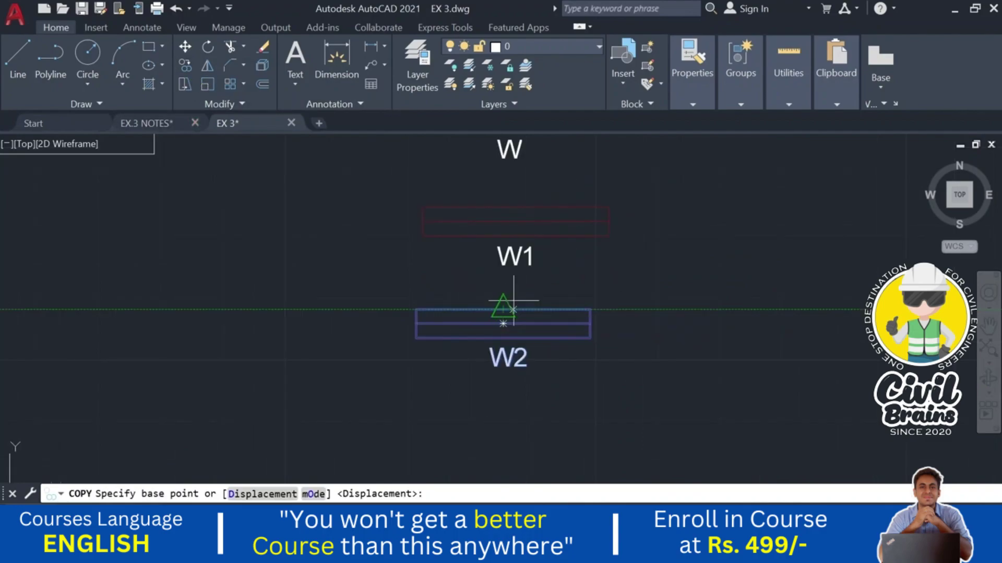
pyautogui.click(514, 310)
pyautogui.scroll(-3, 506, 313)
pyautogui.scroll(3, 366, 221)
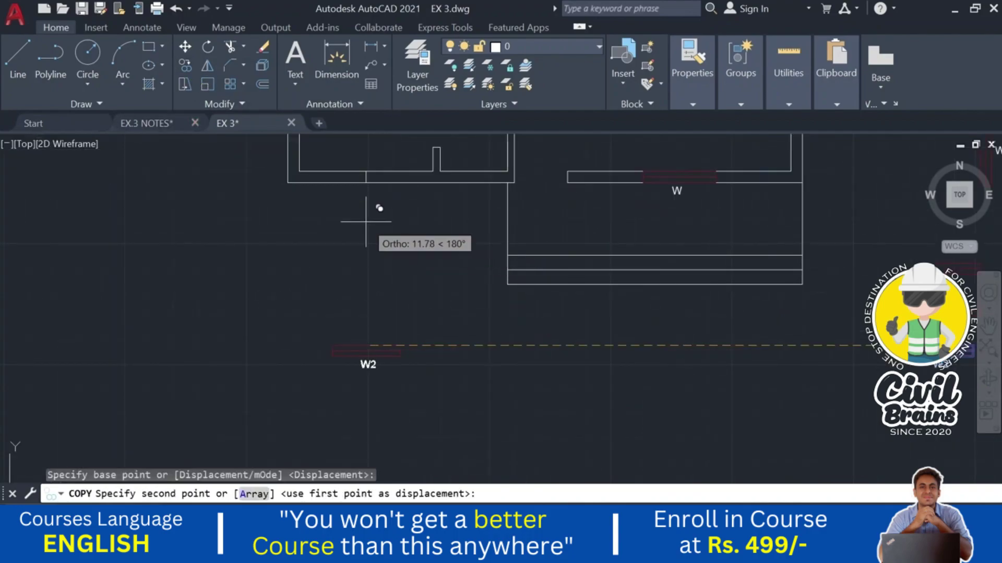
pyautogui.scroll(3, 366, 222)
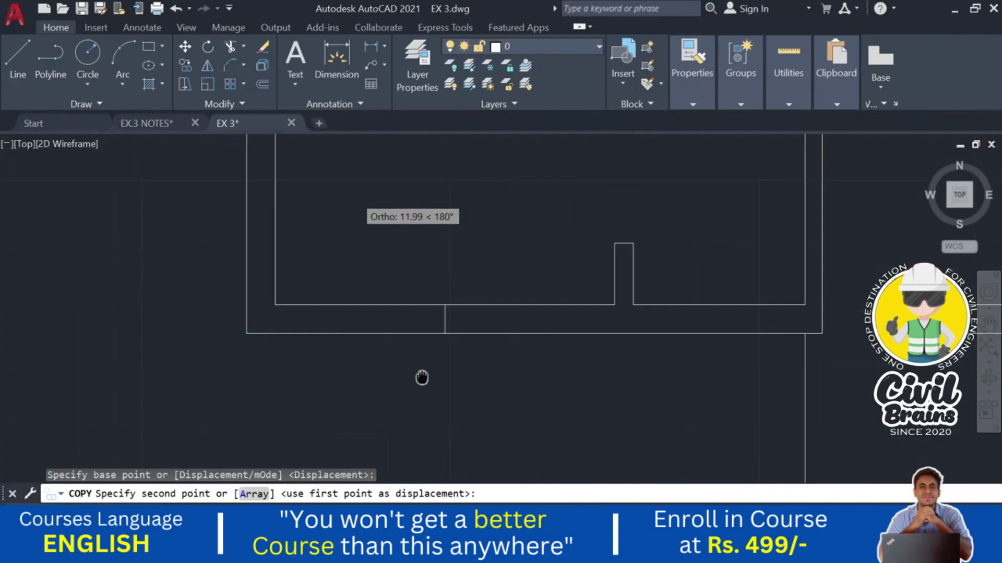
pyautogui.click(445, 309)
pyautogui.press('Escape')
# - Erase the middle line from the new W2 window
pyautogui.scroll(2, 451, 313)
pyautogui.click(454, 284)
pyautogui.click(382, 294)
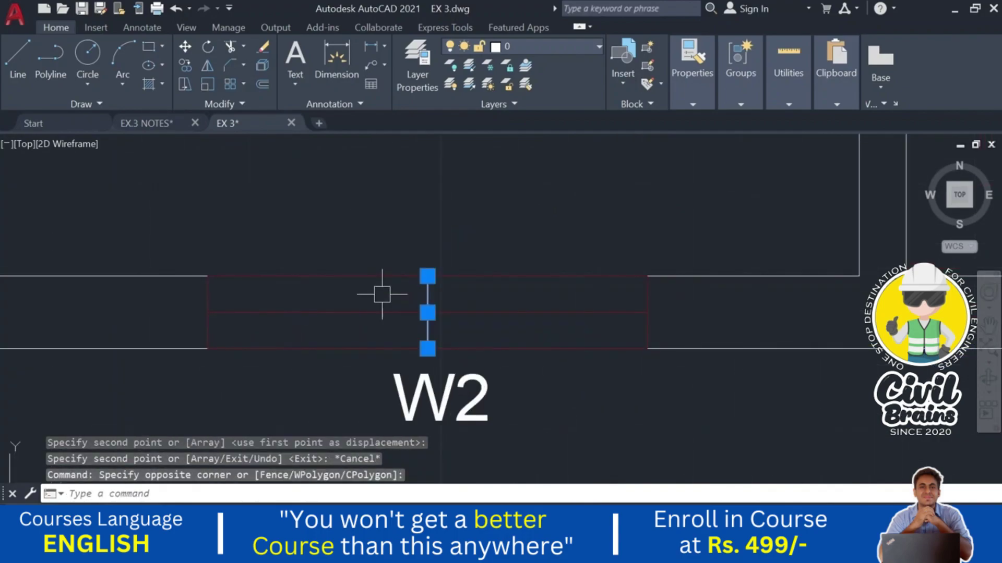
pyautogui.press('Delete')
pyautogui.scroll(-5, 382, 294)
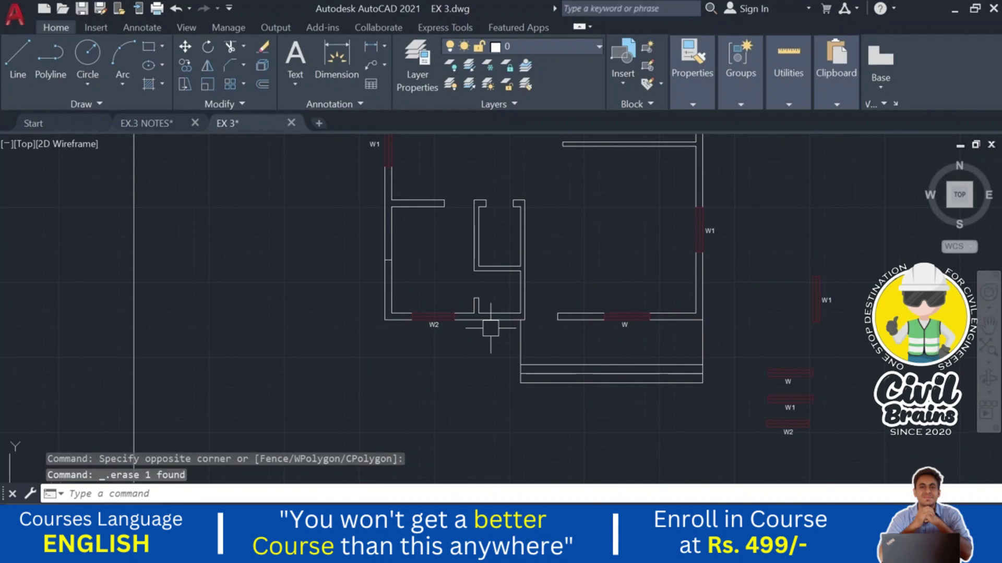
pyautogui.moveTo(464, 350); pyautogui.dragTo(407, 343, button='middle')
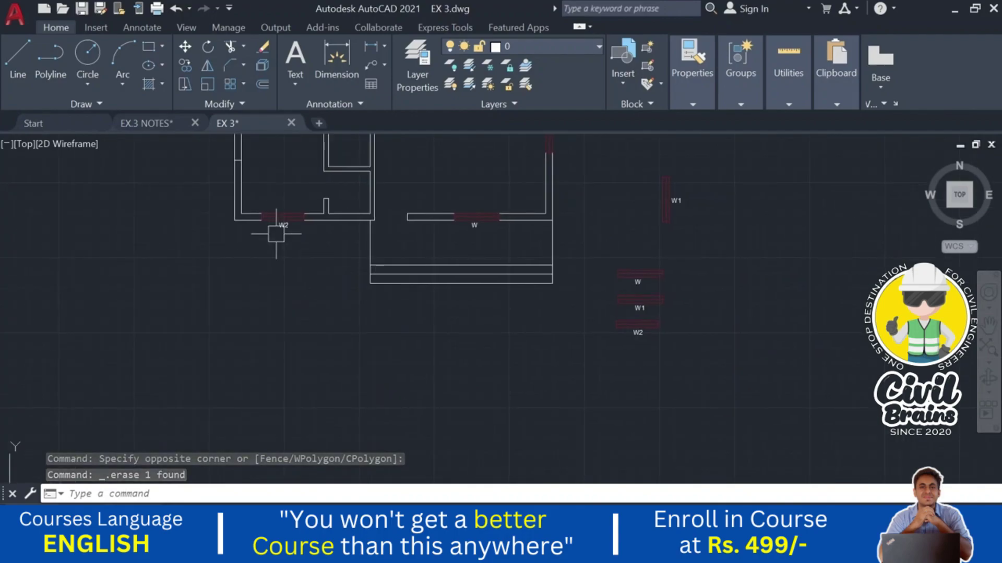
# - Move the loose W2 window block to the left, close to the floor plan
pyautogui.moveTo(331, 262); pyautogui.dragTo(299, 256, button='middle')
pyautogui.scroll(4, 730, 446)
pyautogui.moveTo(642, 409); pyautogui.dragTo(554, 330)
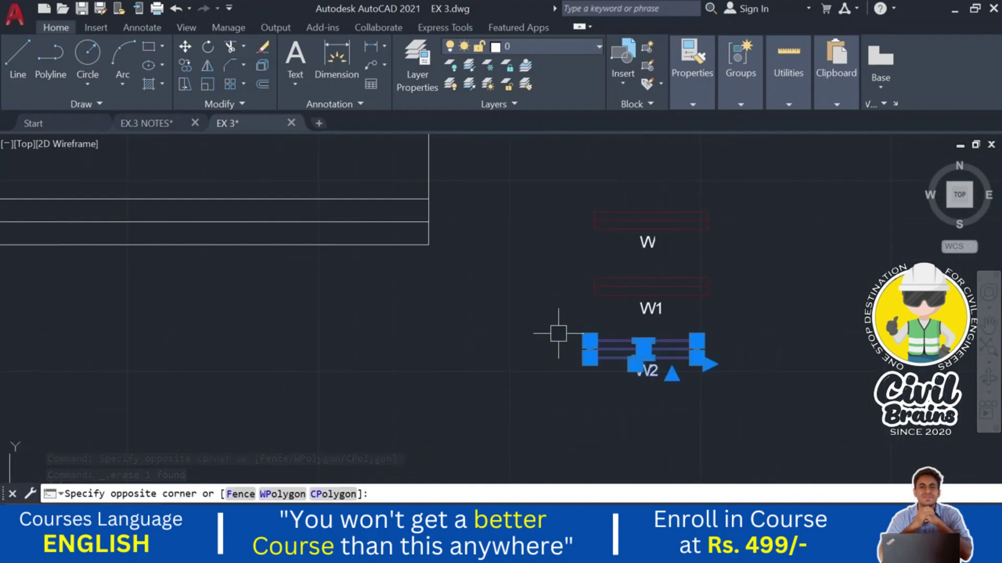
pyautogui.moveTo(609, 345); pyautogui.dragTo(776, 380, button='middle')
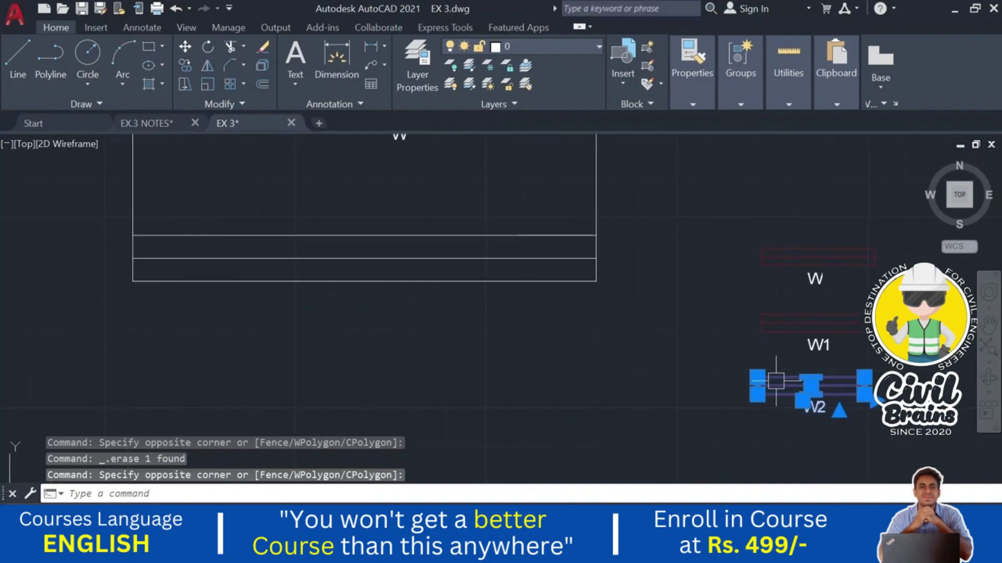
pyautogui.moveTo(811, 386); pyautogui.dragTo(64, 323)
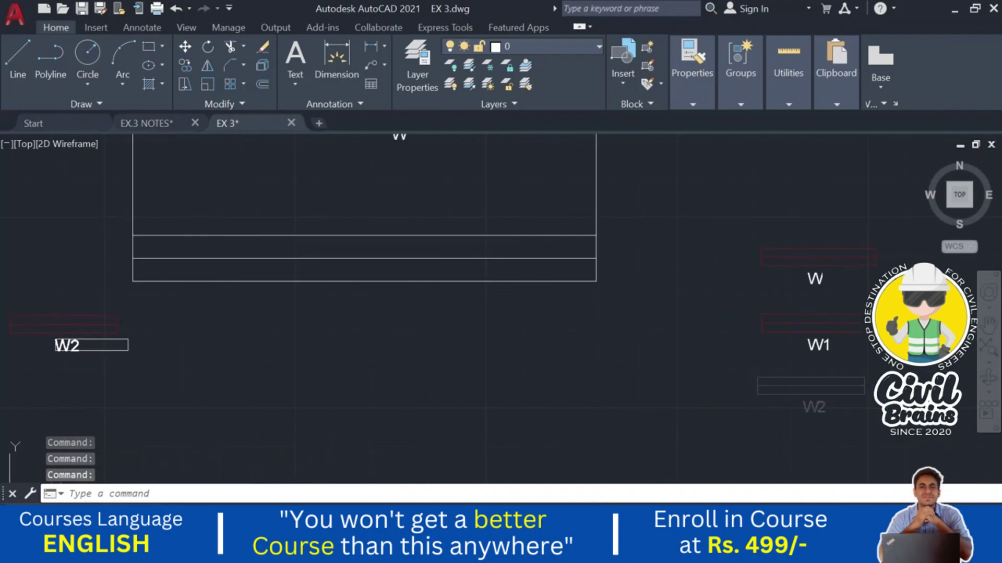
pyautogui.scroll(-4, 180, 344)
pyautogui.moveTo(291, 340); pyautogui.dragTo(586, 369, button='middle')
pyautogui.scroll(2, 561, 371)
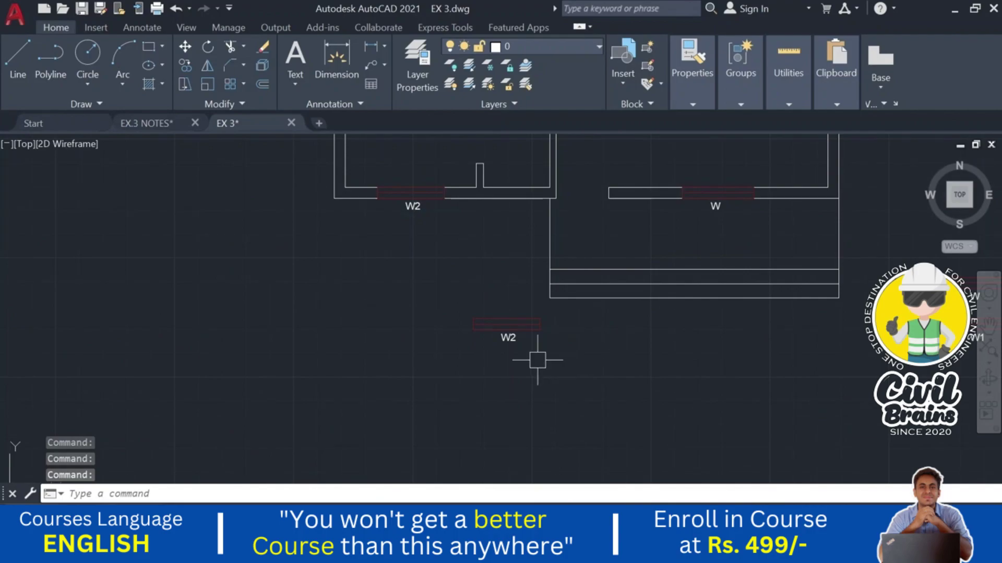
pyautogui.moveTo(538, 360); pyautogui.dragTo(437, 285)
pyautogui.moveTo(474, 312); pyautogui.dragTo(512, 400, button='middle')
pyautogui.scroll(2, 512, 399)
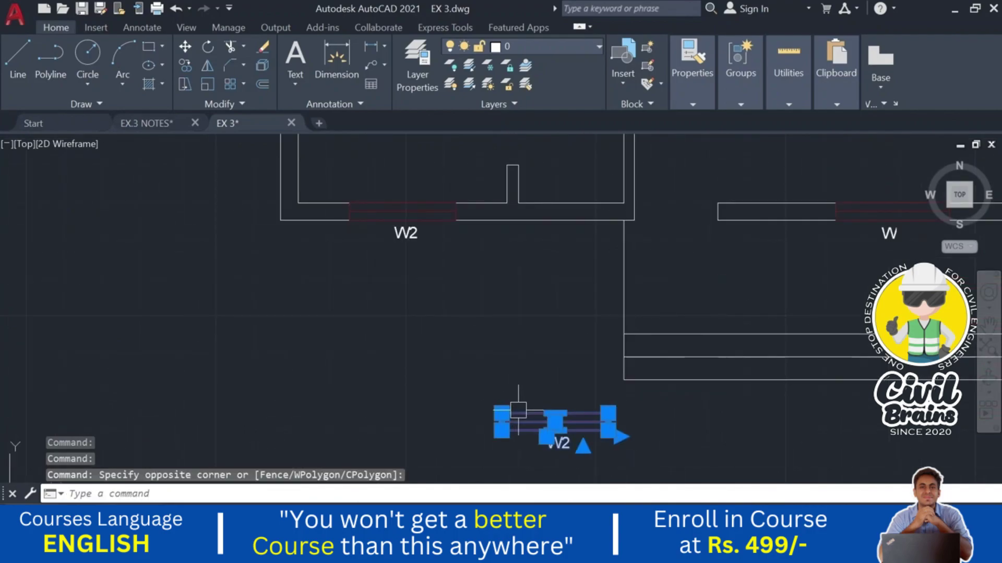
pyautogui.moveTo(518, 410); pyautogui.dragTo(248, 321)
pyautogui.moveTo(159, 200); pyautogui.dragTo(159, 201)
pyautogui.moveTo(218, 275); pyautogui.dragTo(394, 437, button='middle')
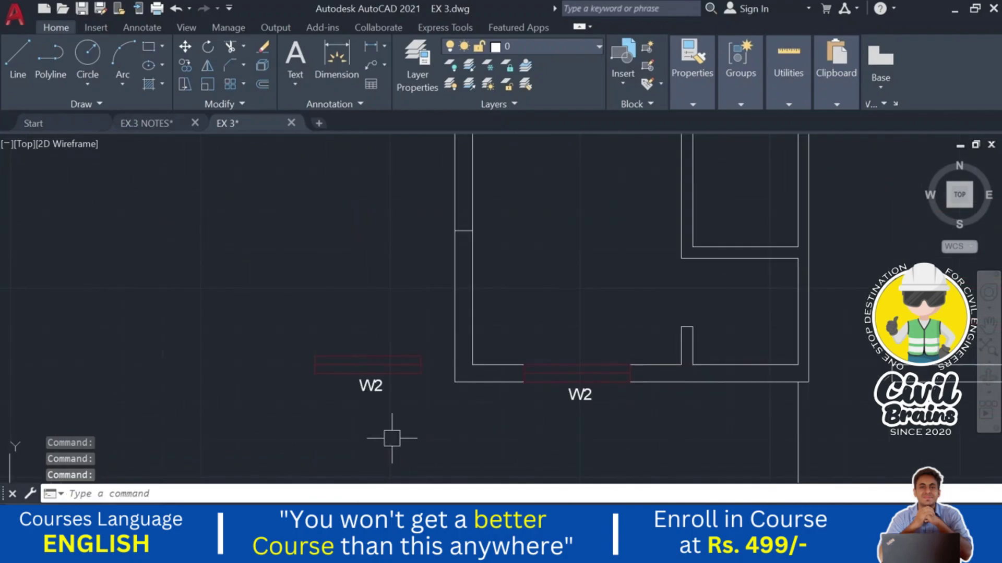
pyautogui.moveTo(394, 437); pyautogui.dragTo(273, 304)
pyautogui.moveTo(333, 361); pyautogui.dragTo(320, 240)
pyautogui.moveTo(292, 279); pyautogui.dragTo(254, 181)
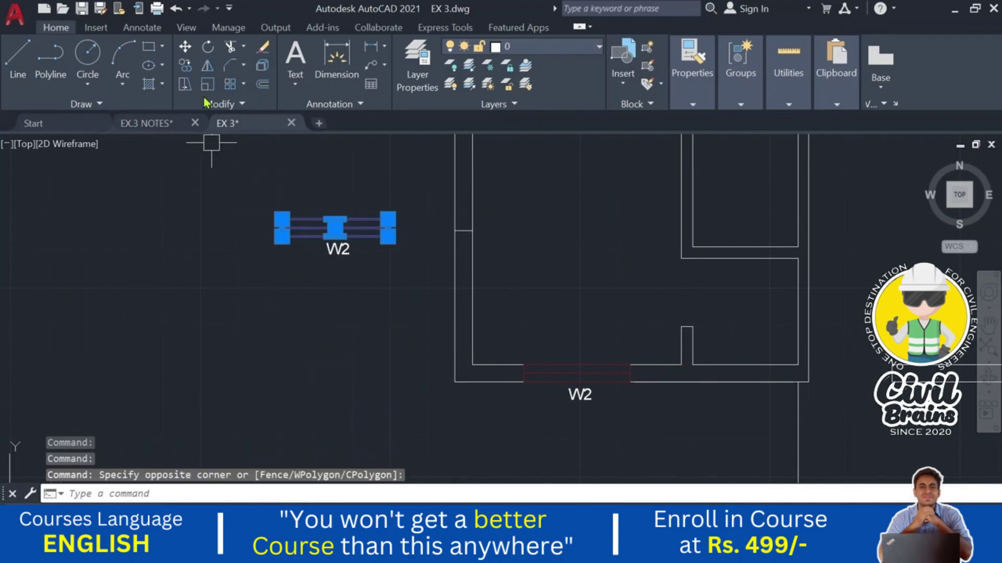
# - Rotate the W2 window rectangle 90° about its midpoint so it stands vertical
pyautogui.click(230, 47)
pyautogui.click(208, 46)
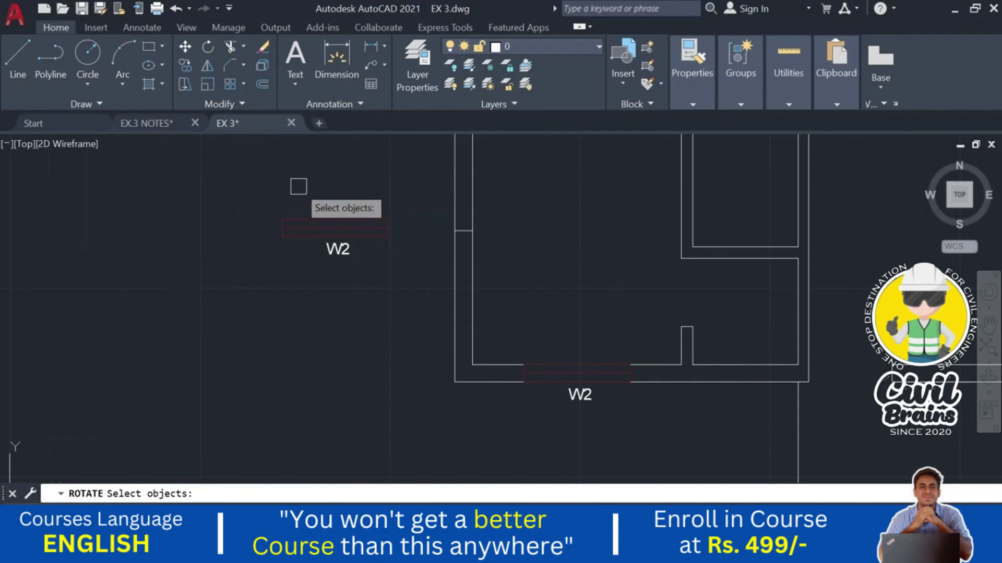
pyautogui.moveTo(298, 187); pyautogui.dragTo(263, 281)
pyautogui.press('Return')
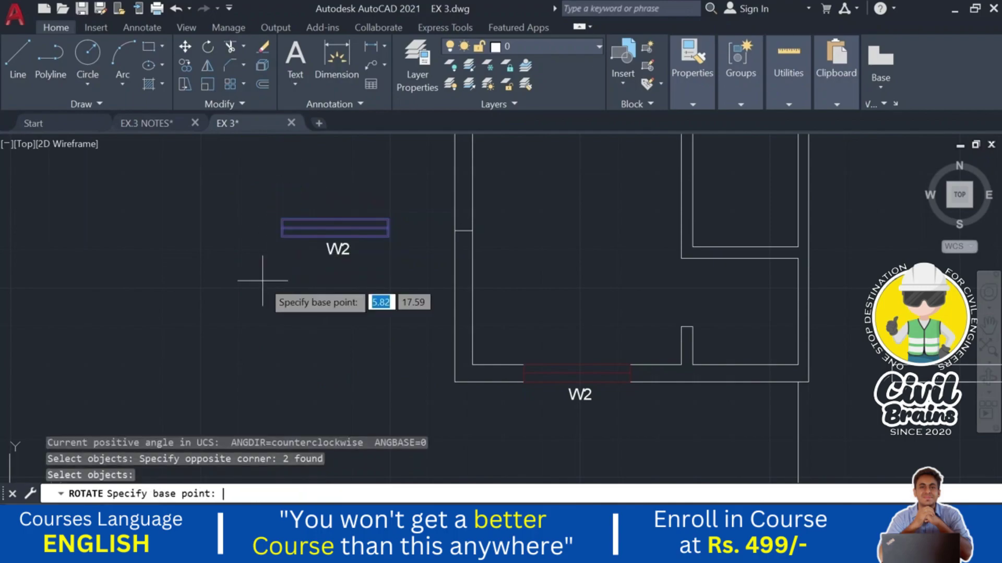
pyautogui.click(334, 227)
pyautogui.click(327, 186)
# - Copy the upright W2 window into the left wall opening
pyautogui.click(381, 181)
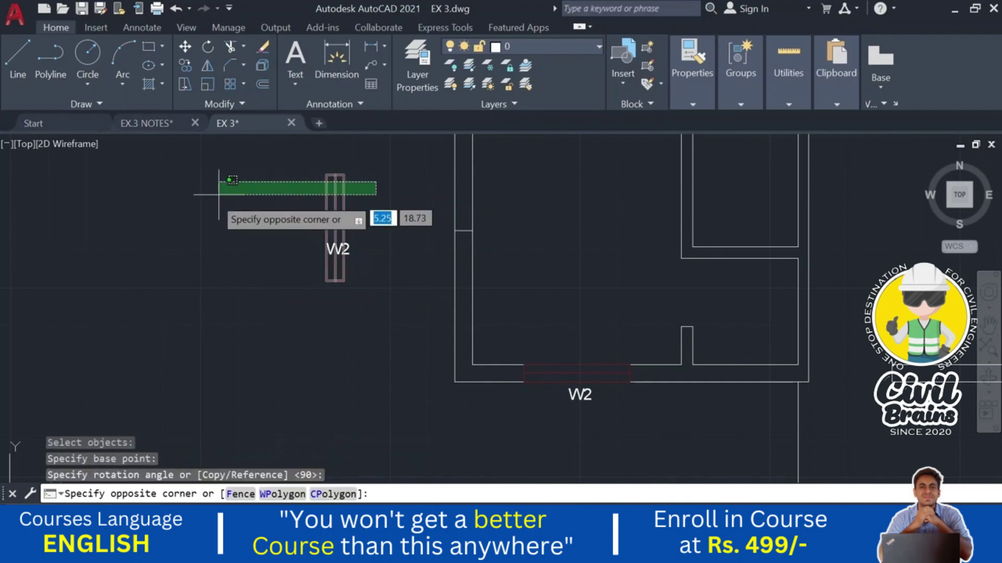
pyautogui.click(214, 198)
pyautogui.click(185, 65)
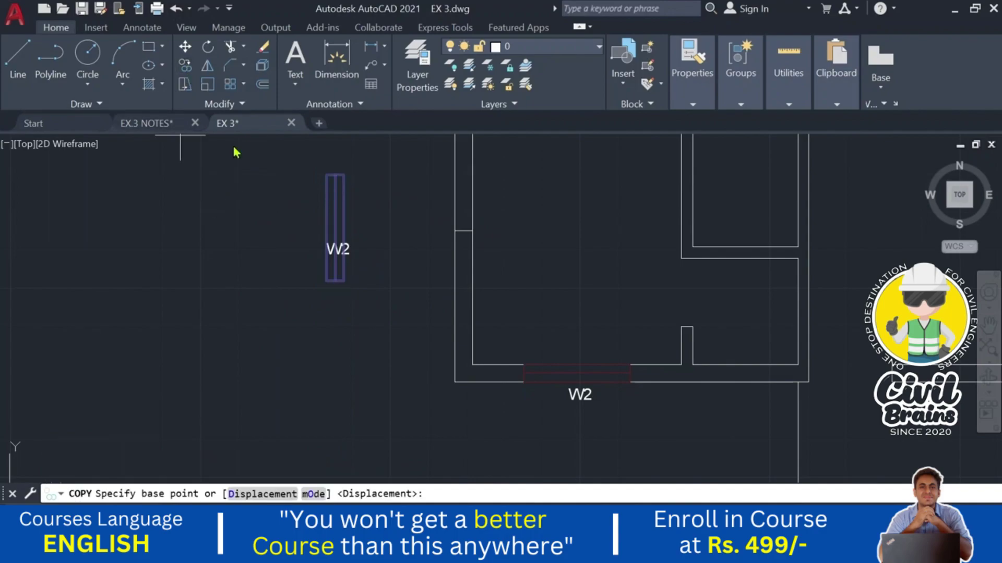
pyautogui.click(351, 226)
pyautogui.click(472, 230)
pyautogui.press('Escape')
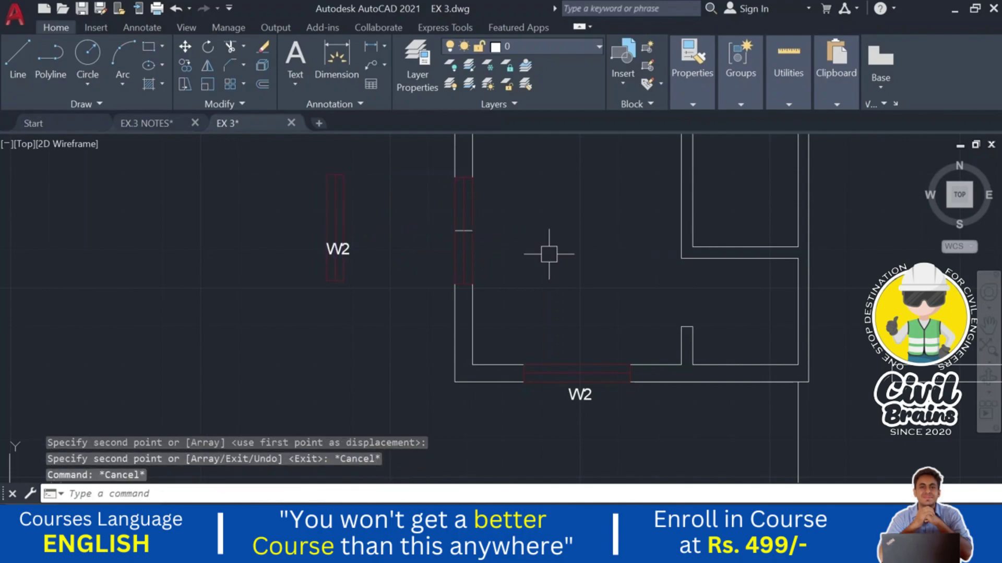
# - Erase the duplicate object and the leftover original W2 window
pyautogui.scroll(5, 470, 230)
pyautogui.click(439, 208)
pyautogui.press('Delete')
pyautogui.scroll(-5, 423, 265)
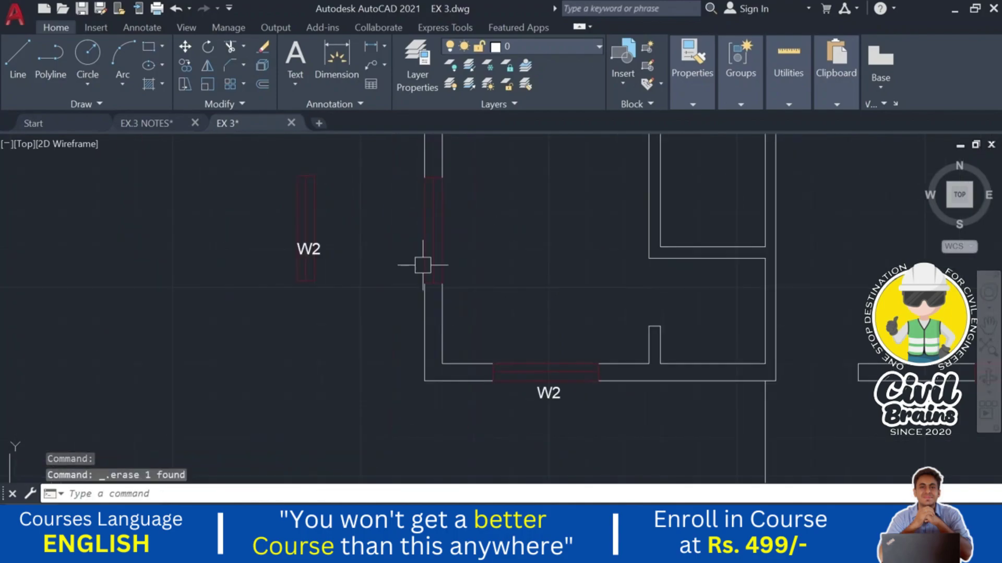
pyautogui.click(340, 162)
pyautogui.click(224, 206)
pyautogui.press('Delete')
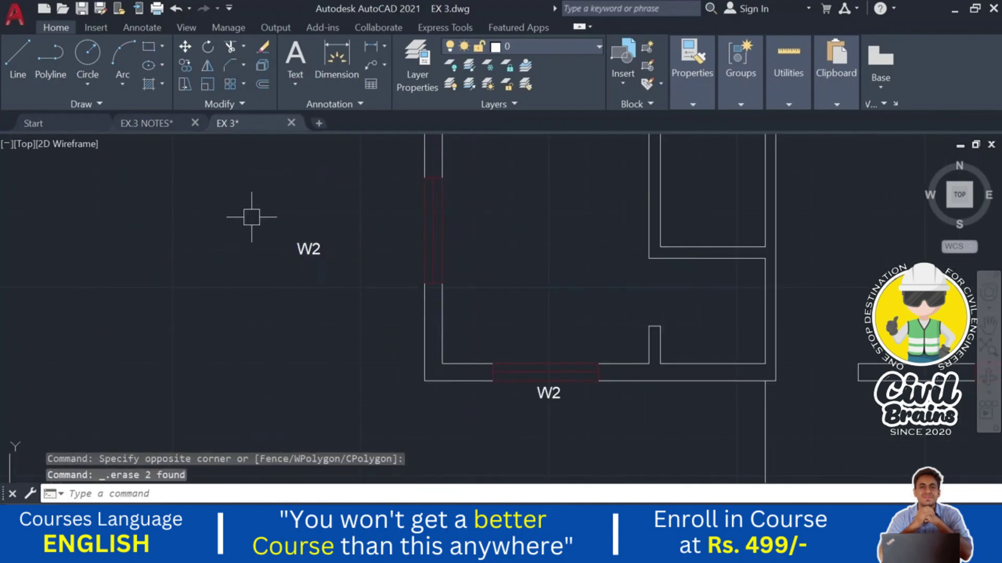
# - Grip-move the W2 label beside the left wall opening
pyautogui.click(298, 243)
pyautogui.click(297, 243)
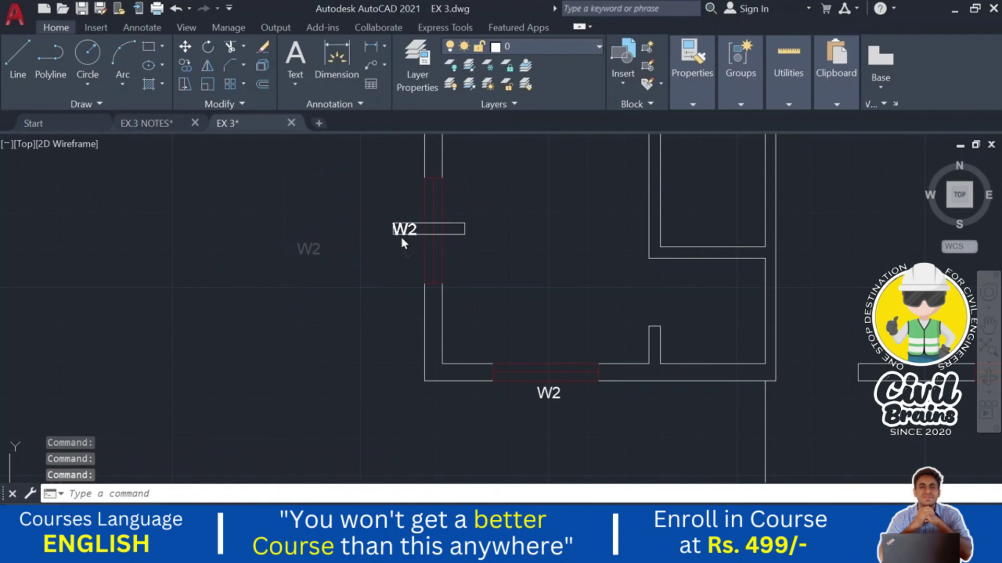
pyautogui.click(400, 235)
pyautogui.press('Escape')
pyautogui.scroll(-2, 527, 232)
pyautogui.scroll(-2, 425, 290)
pyautogui.scroll(-1, 347, 296)
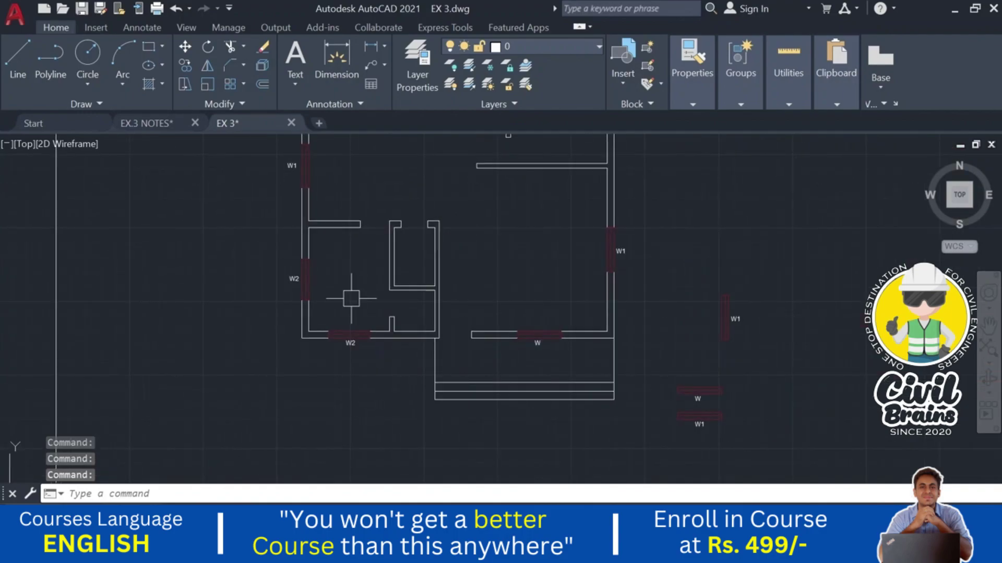
pyautogui.scroll(1, 738, 347)
pyautogui.scroll(1, 657, 380)
pyautogui.scroll(-1, 658, 381)
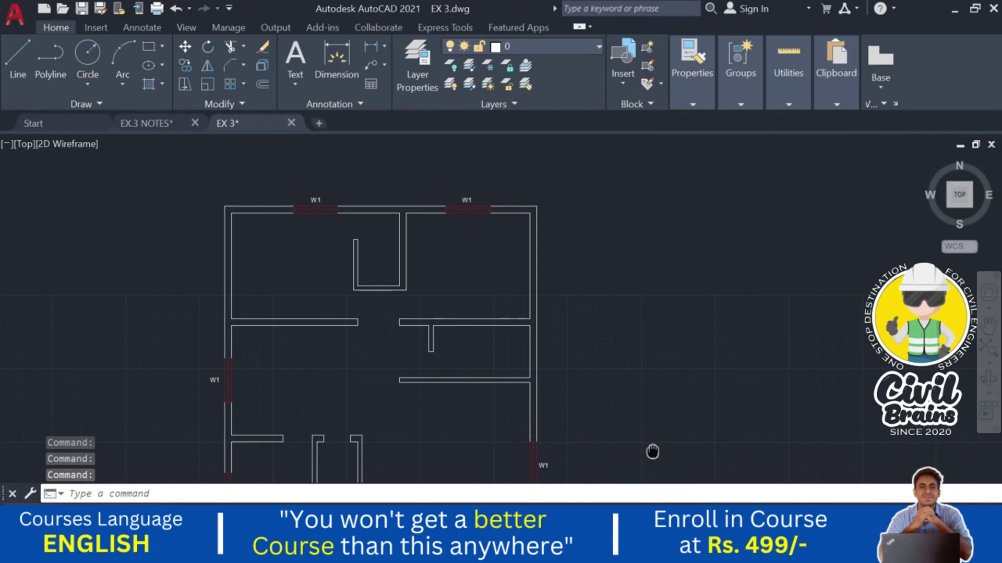
pyautogui.scroll(1, 592, 291)
pyautogui.scroll(2, 582, 322)
pyautogui.moveTo(485, 272); pyautogui.dragTo(497, 284, button='middle')
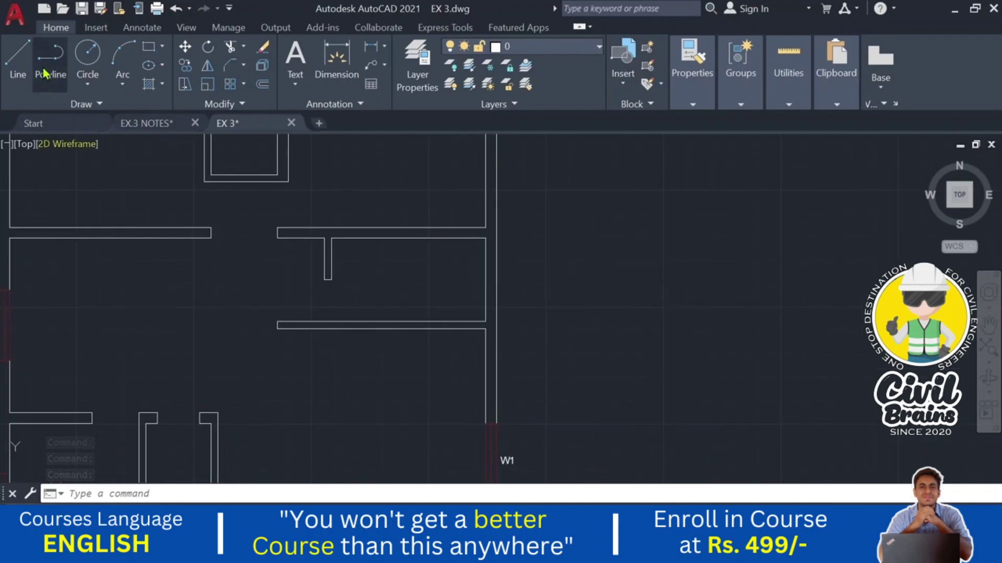
pyautogui.click(158, 48)
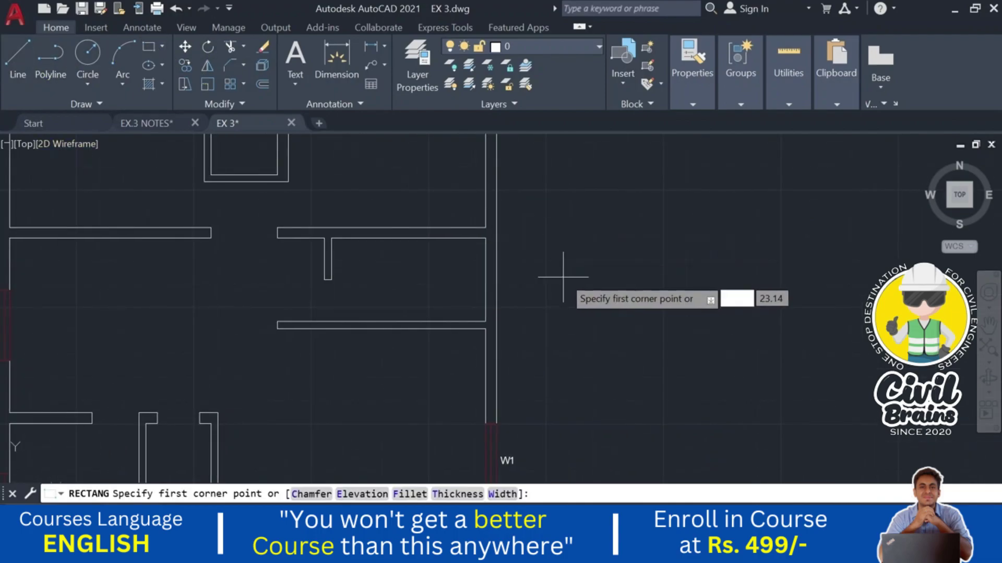
pyautogui.click(615, 264)
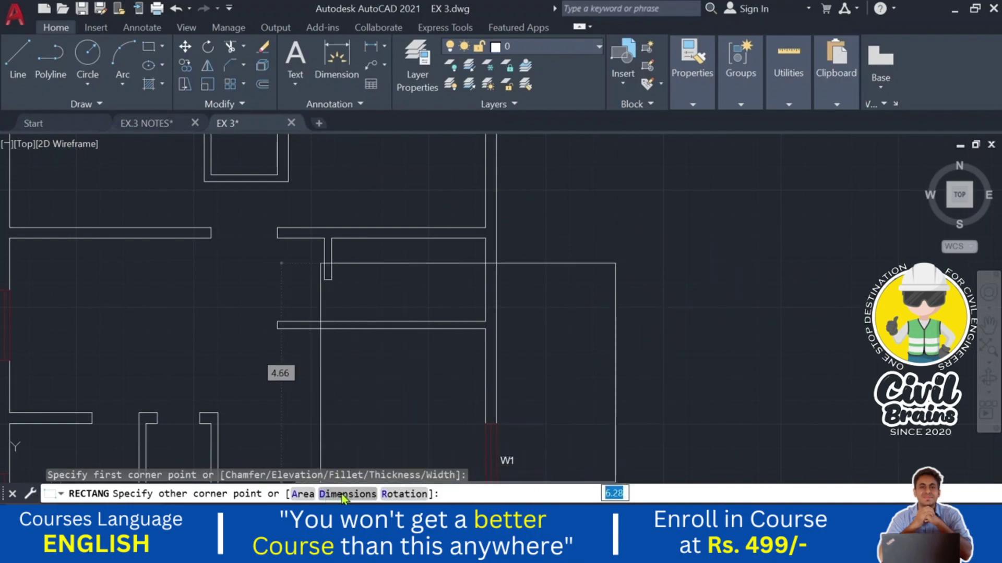
pyautogui.write('D')
pyautogui.press('Return')
pyautogui.write('0.')
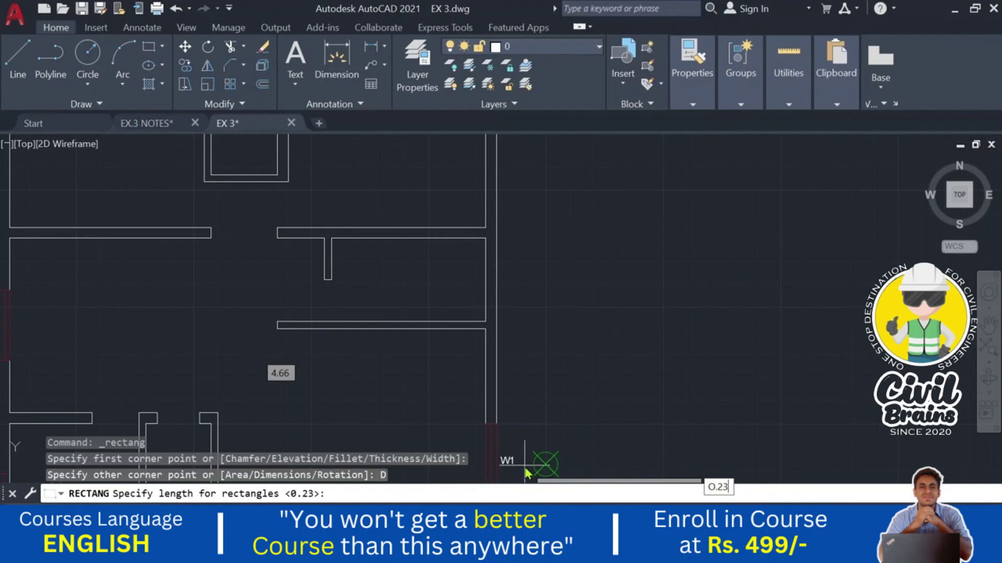
pyautogui.write('23')
pyautogui.press('Return')
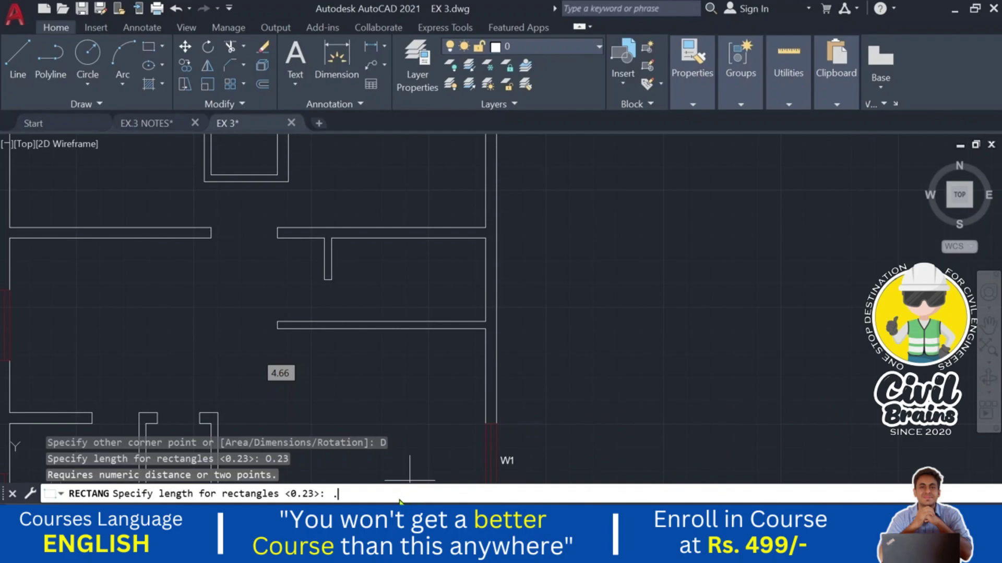
pyautogui.press('Return')
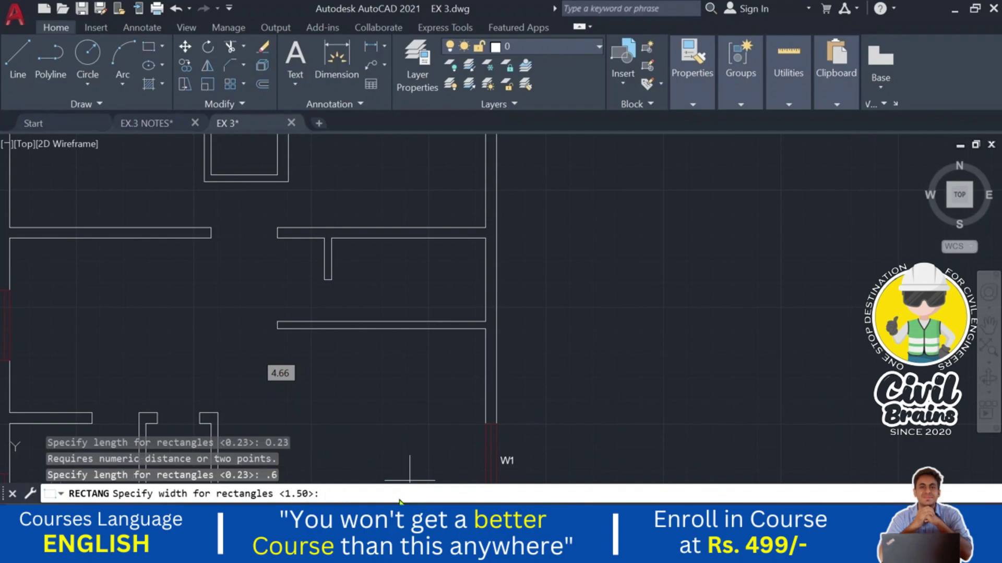
pyautogui.click(554, 332)
pyautogui.click(616, 347)
pyautogui.press('Escape')
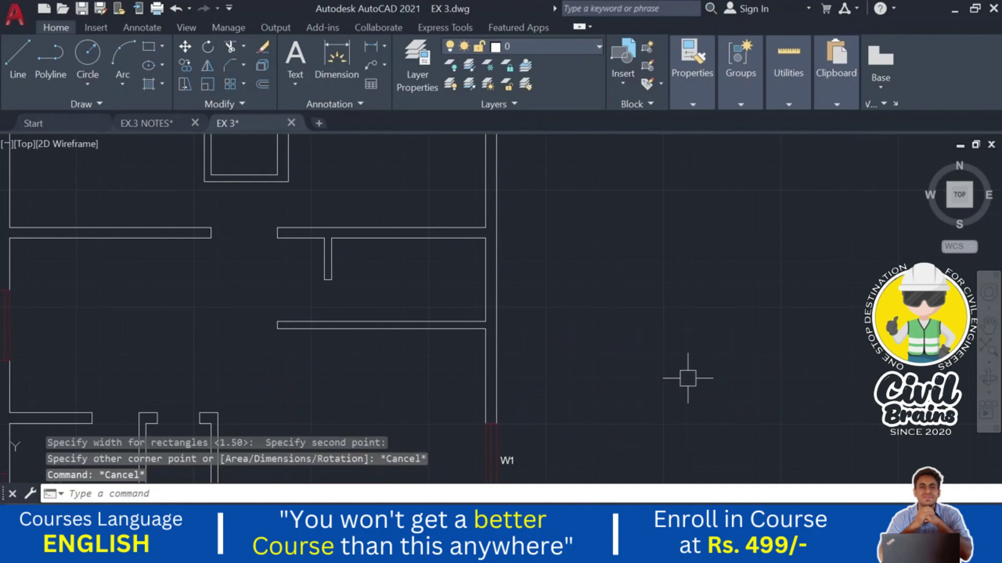
pyautogui.scroll(-2, 687, 379)
# - Draw a rectangle with length 0.6 and width 0.23 right of the plan
pyautogui.click(148, 47)
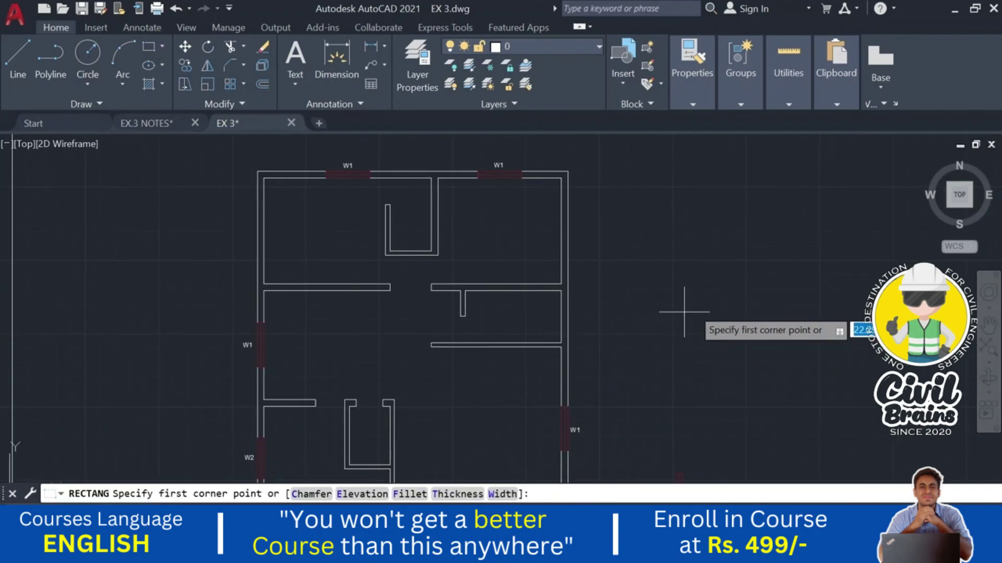
pyautogui.click(720, 298)
pyautogui.write('D')
pyautogui.press('Return')
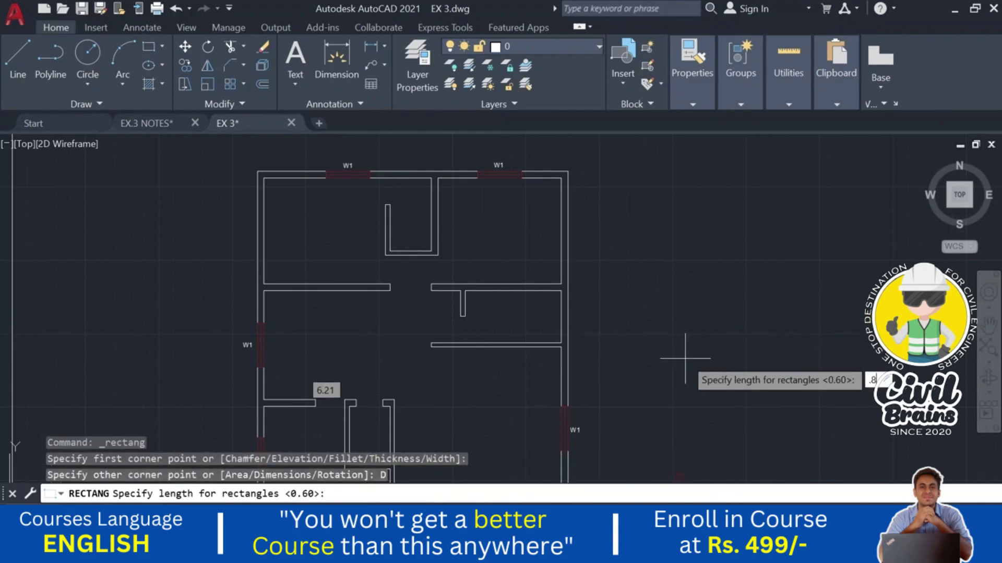
pyautogui.press('Return')
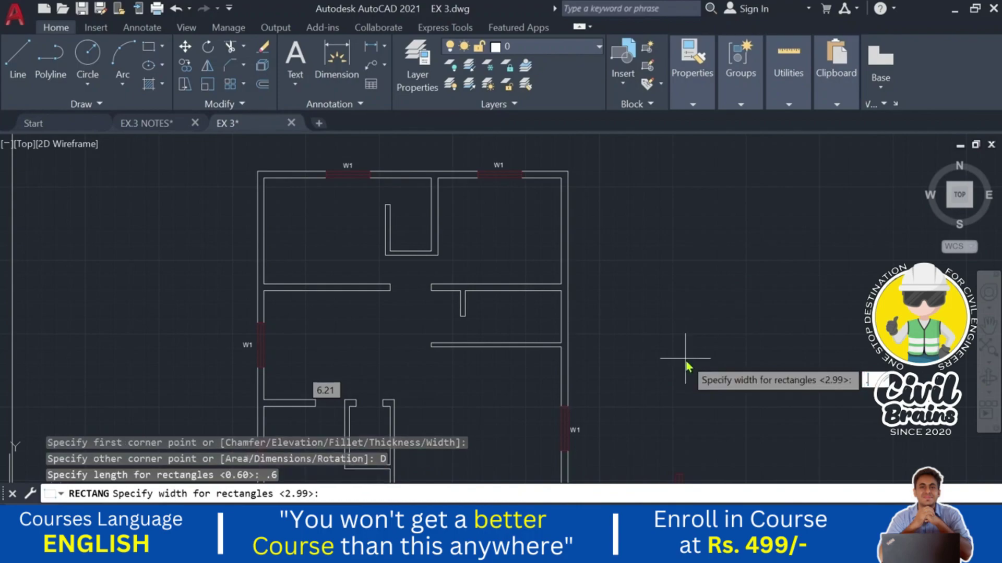
pyautogui.press('Return')
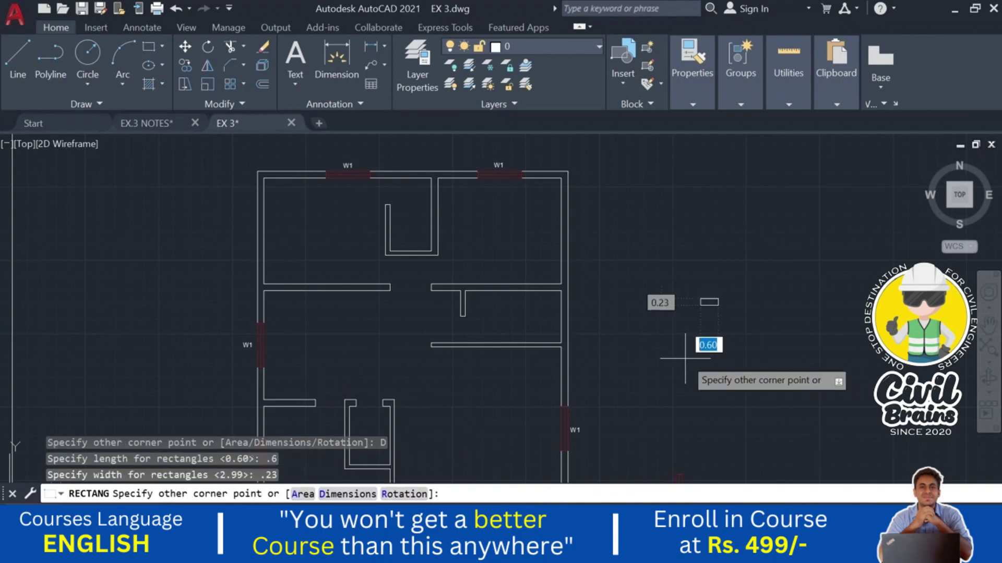
pyautogui.click(741, 272)
pyautogui.scroll(2, 736, 287)
# - Begin a line at the rectangle's left midpoint, then cancel it
pyautogui.click(736, 279)
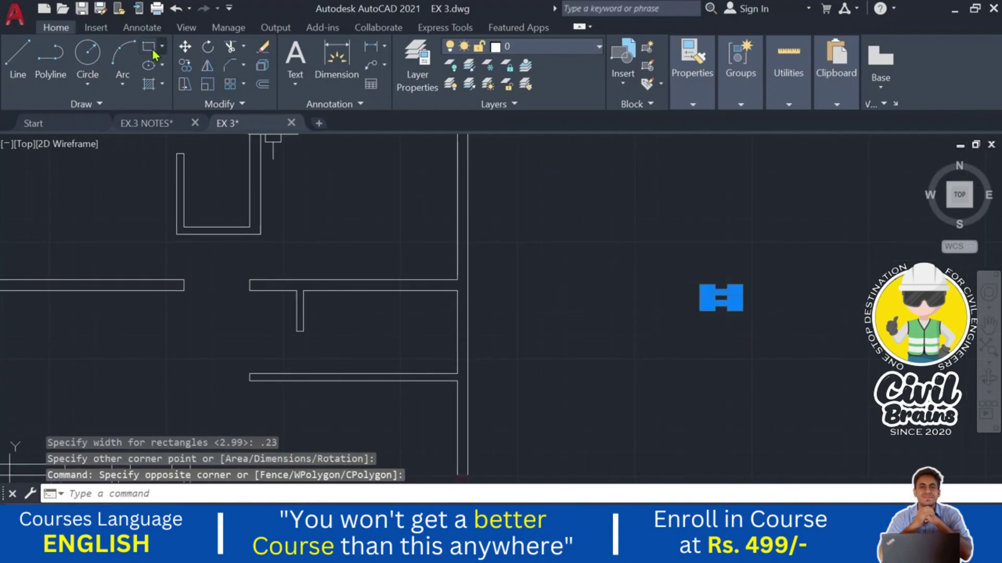
pyautogui.click(18, 57)
pyautogui.scroll(3, 701, 285)
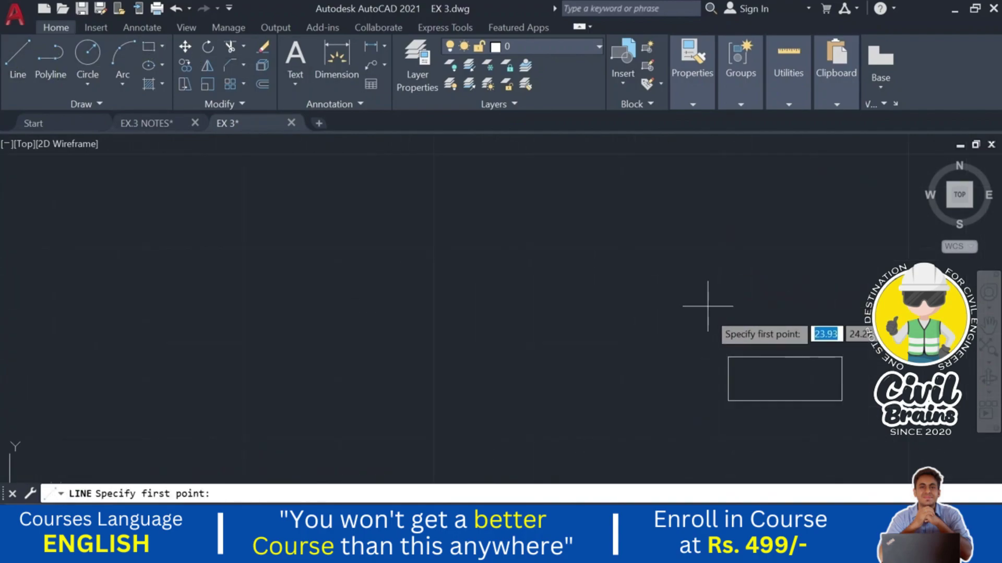
pyautogui.click(728, 378)
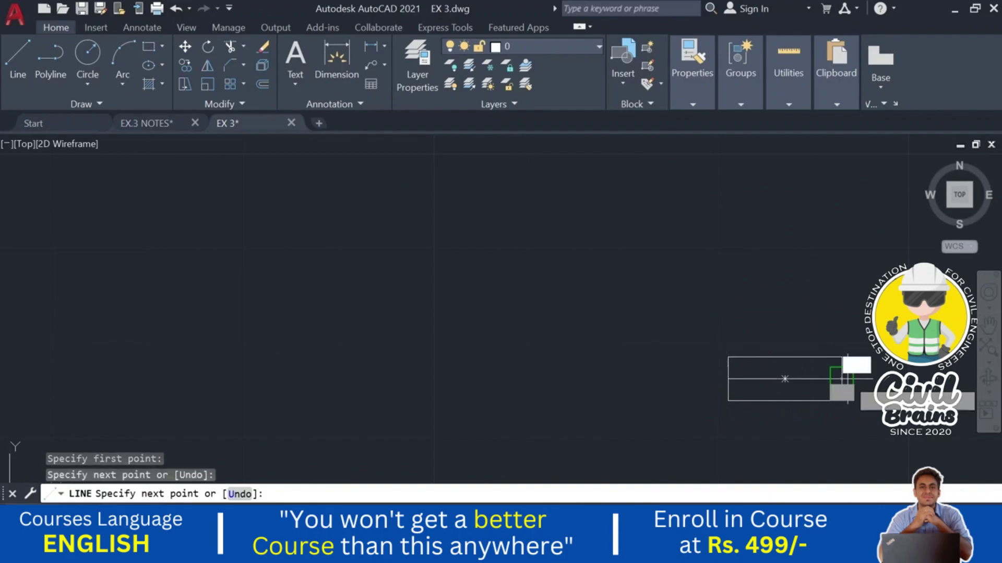
pyautogui.scroll(-3, 838, 374)
pyautogui.scroll(2, 642, 245)
pyautogui.press('Escape')
pyautogui.press('Escape')
# - Change the 0.6 x 0.23 rectangle's colour from ByLayer to red, then reselect it
pyautogui.click(655, 180)
pyautogui.click(566, 318)
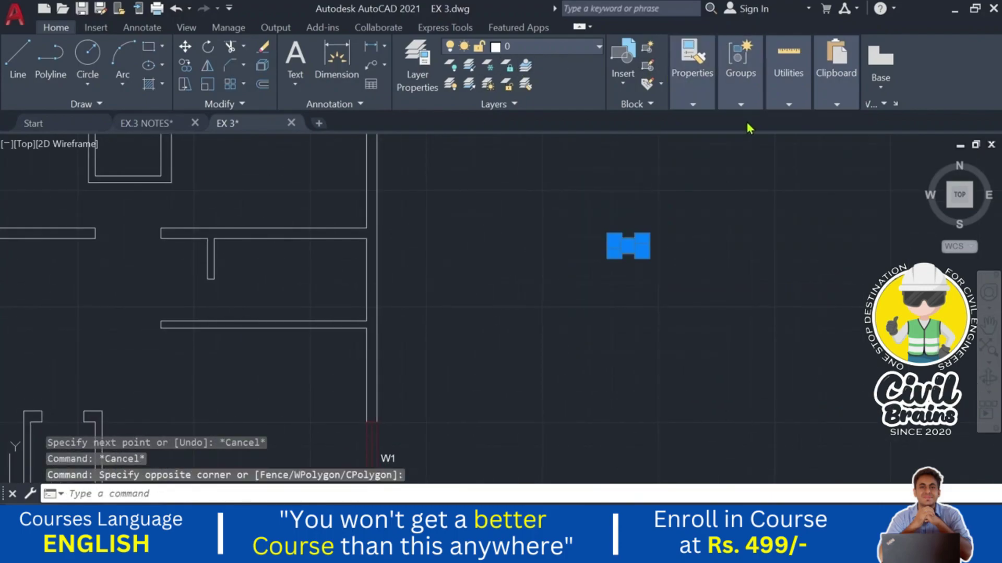
pyautogui.moveTo(682, 90)
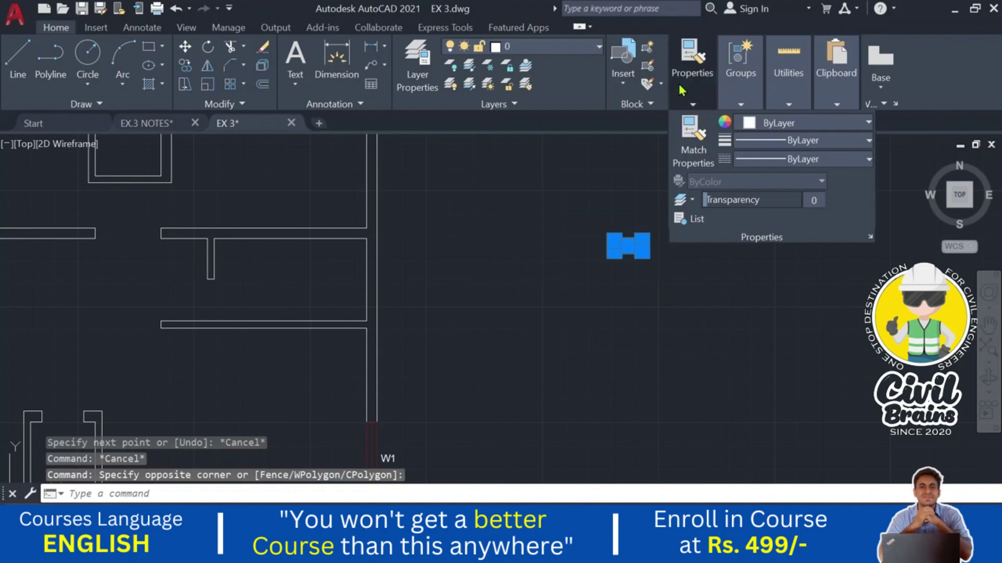
pyautogui.click(770, 125)
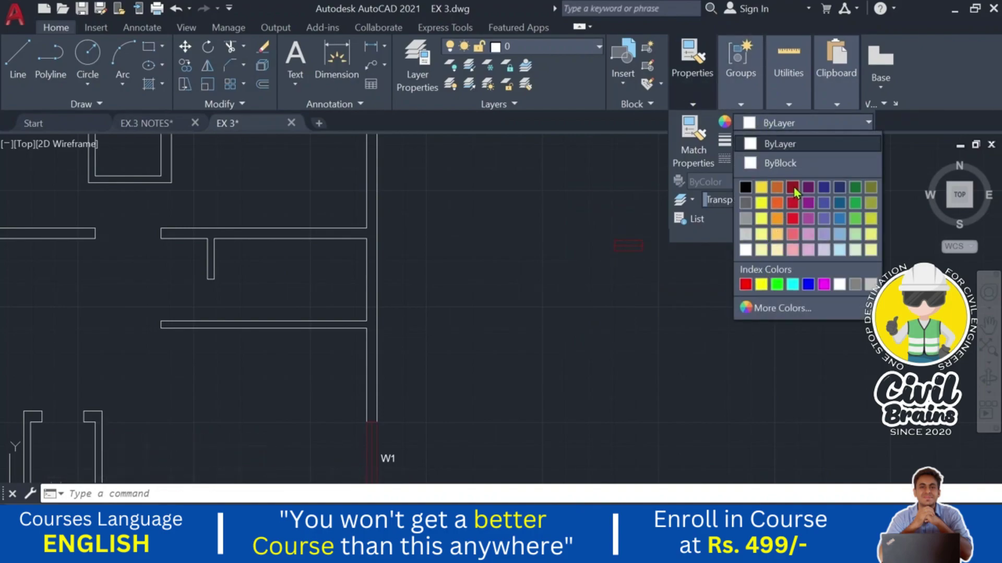
pyautogui.click(792, 188)
pyautogui.press('Escape')
pyautogui.press('Escape')
pyautogui.moveTo(666, 246); pyautogui.dragTo(751, 219, button='middle')
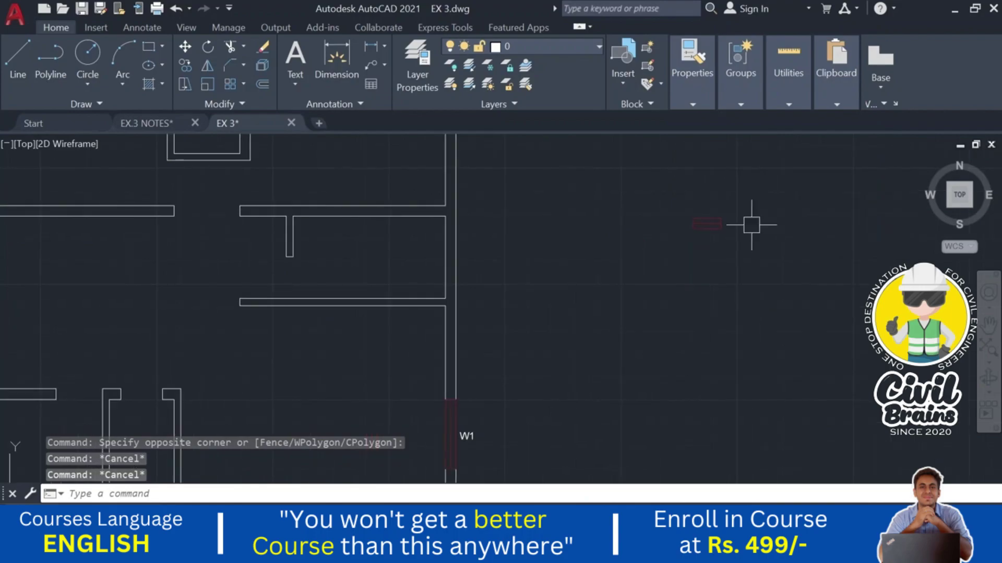
pyautogui.click(751, 214)
pyautogui.click(464, 233)
# - Copy the red window rectangle into the small top middle wall opening
pyautogui.click(184, 73)
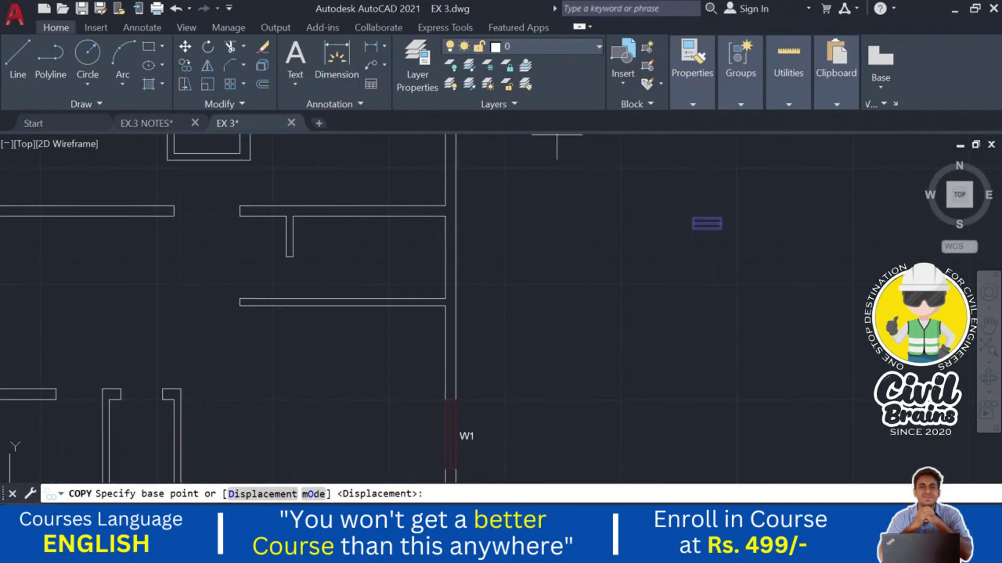
pyautogui.scroll(3, 675, 196)
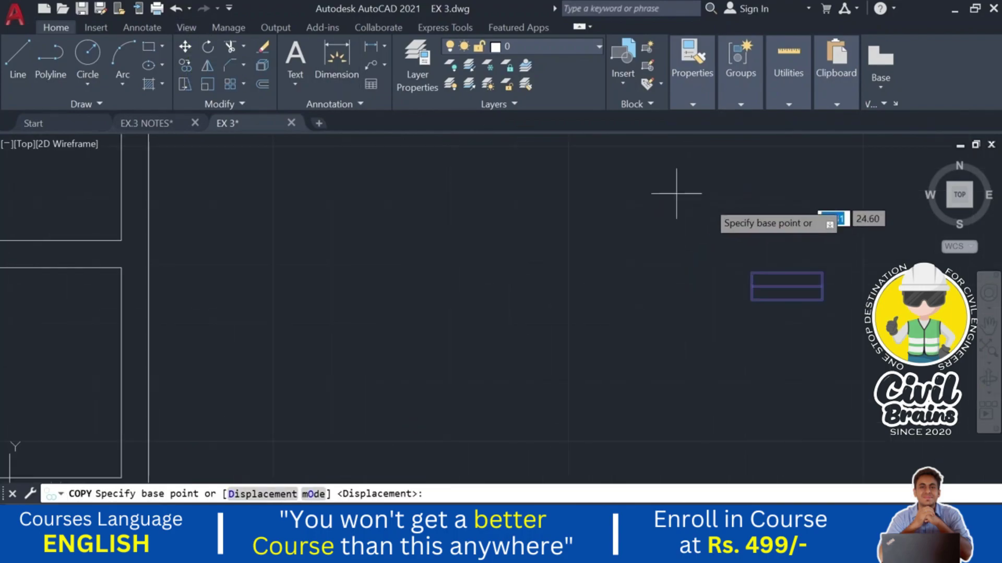
pyautogui.click(787, 286)
pyautogui.scroll(-2, 783, 264)
pyautogui.moveTo(783, 264); pyautogui.dragTo(533, 219, button='middle')
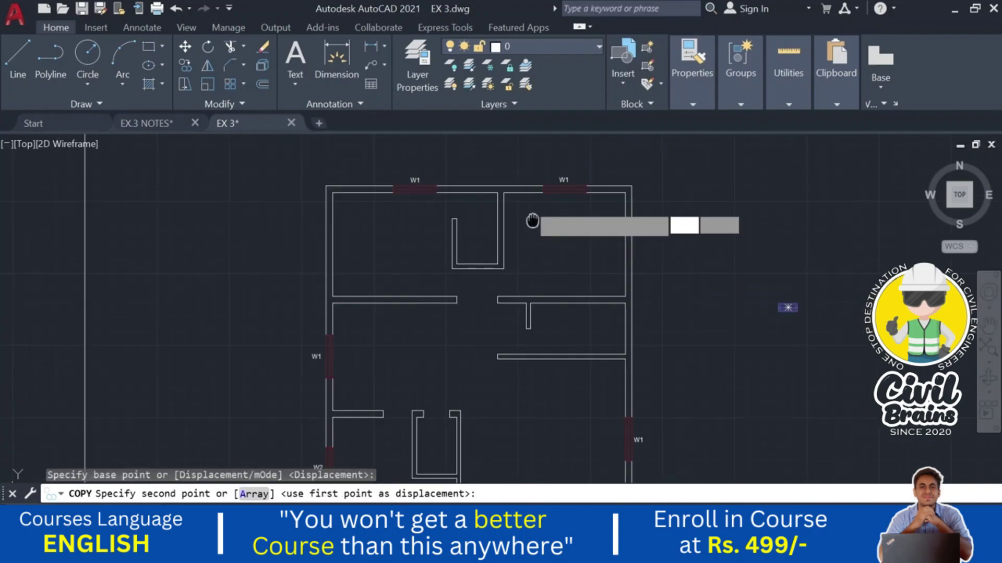
pyautogui.scroll(4, 522, 230)
pyautogui.click(514, 197)
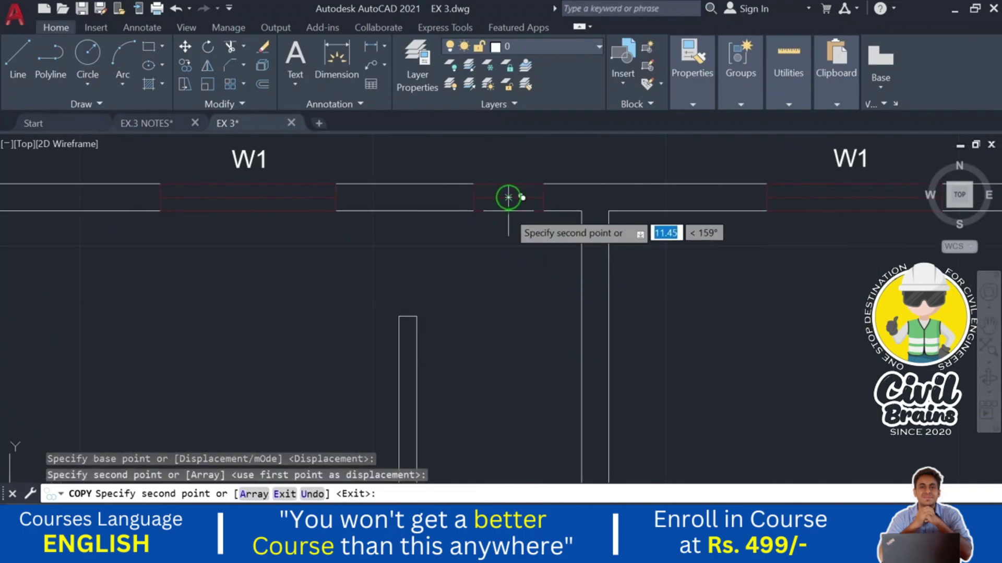
pyautogui.press('Escape')
pyautogui.press('Escape')
# - Rotate the spare window block 90 degrees so it stands upright
pyautogui.scroll(-3, 509, 303)
pyautogui.scroll(-2, 761, 344)
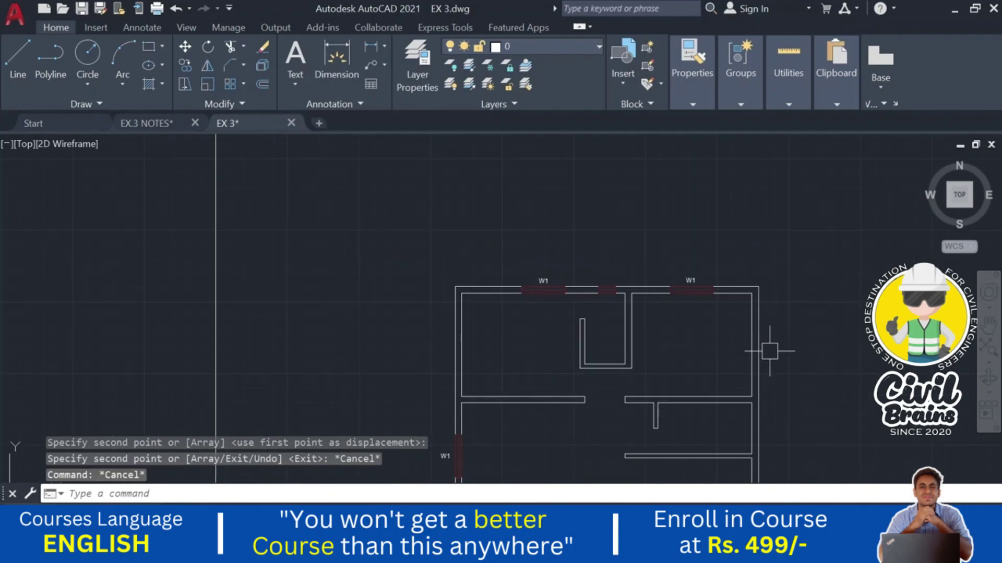
pyautogui.moveTo(767, 347)
pyautogui.mouseDown(button='middle')
pyautogui.moveTo(616, 230)
pyautogui.moveTo(652, 274)
pyautogui.mouseUp(button='middle')
pyautogui.scroll(3, 649, 217)
pyautogui.click(813, 243)
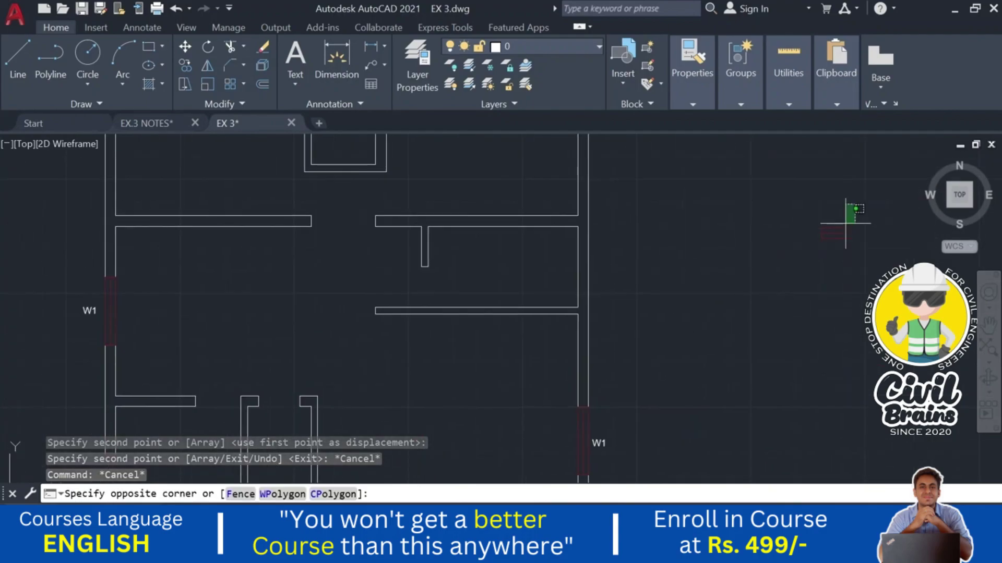
pyautogui.click(207, 48)
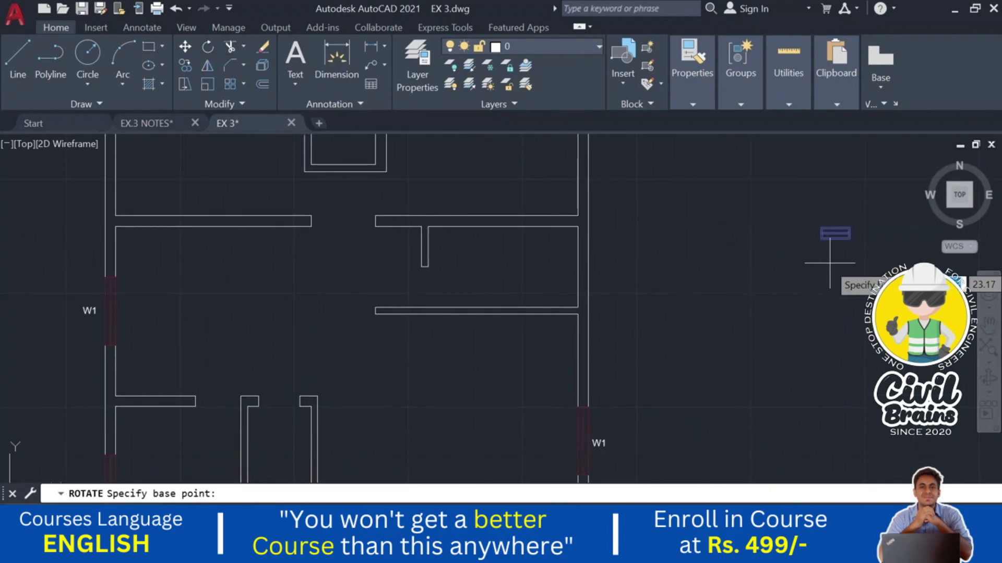
pyautogui.click(845, 238)
pyautogui.click(845, 285)
# - Copy the rotated window block into the right wall opening
pyautogui.click(792, 180)
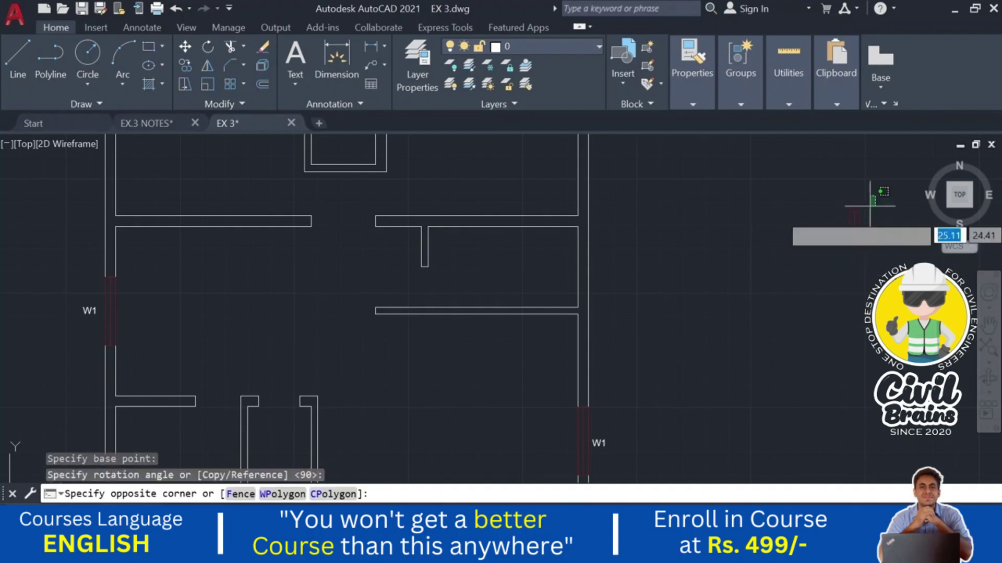
pyautogui.click(184, 65)
pyautogui.scroll(3, 760, 156)
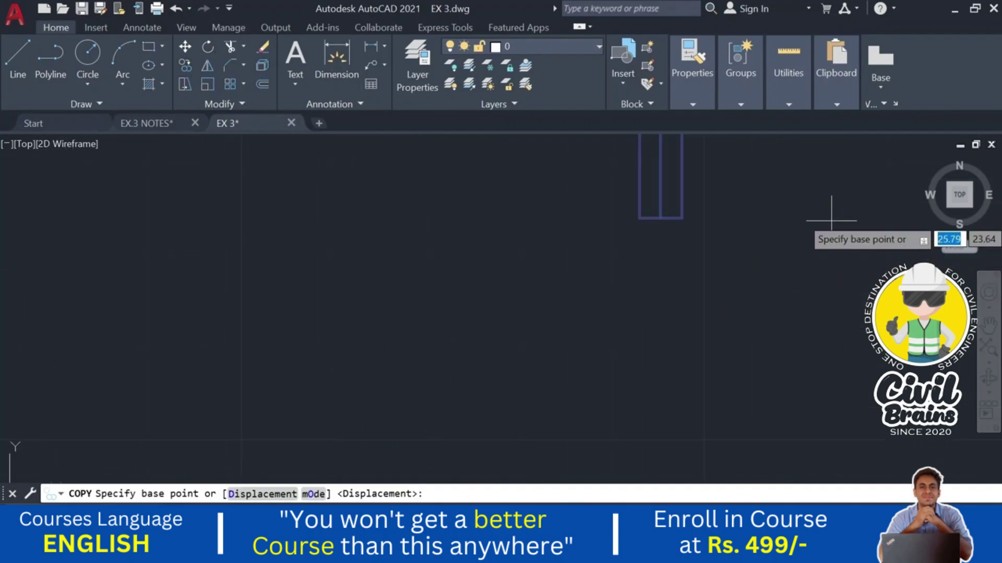
pyautogui.moveTo(633, 150); pyautogui.dragTo(810, 234, button='middle')
pyautogui.click(640, 252)
pyautogui.scroll(-4, 640, 256)
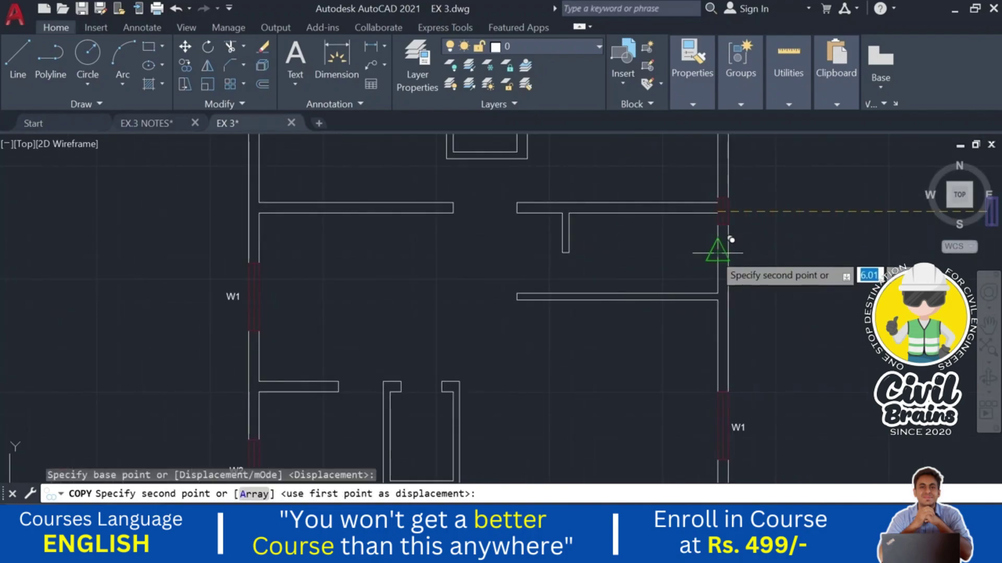
pyautogui.click(721, 246)
pyautogui.press('Escape')
pyautogui.press('Escape')
# - Start copying the right-wall W1 window and its label from the window corner
pyautogui.moveTo(740, 410); pyautogui.dragTo(532, 374, button='middle')
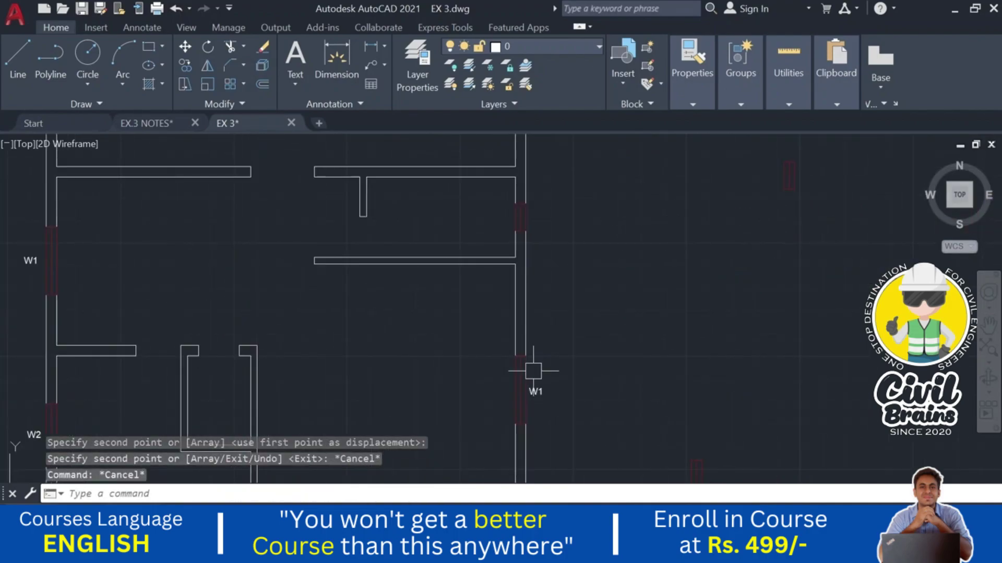
pyautogui.scroll(4, 532, 373)
pyautogui.click(551, 420)
pyautogui.click(187, 67)
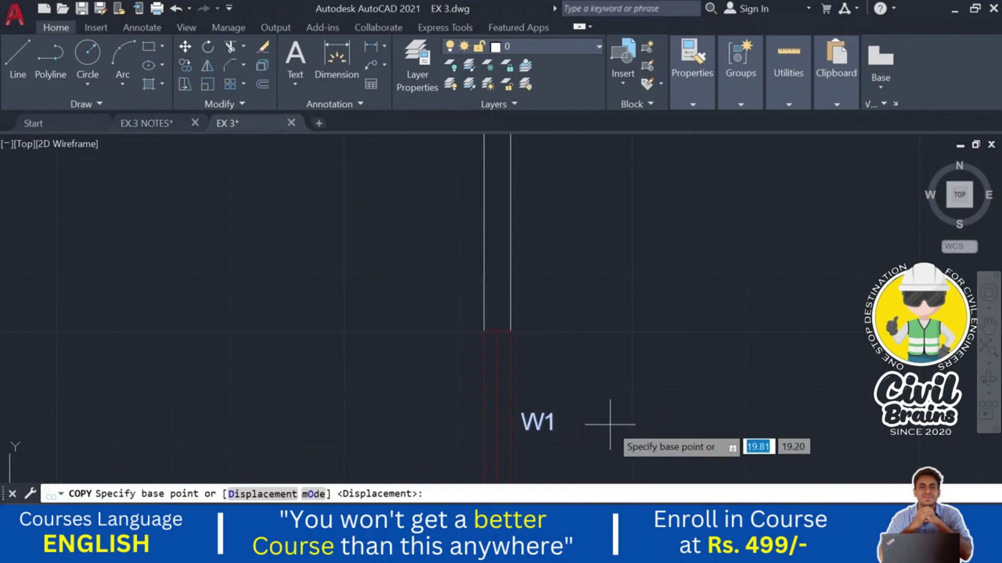
pyautogui.click(520, 413)
pyautogui.moveTo(581, 472); pyautogui.dragTo(589, 287, button='middle')
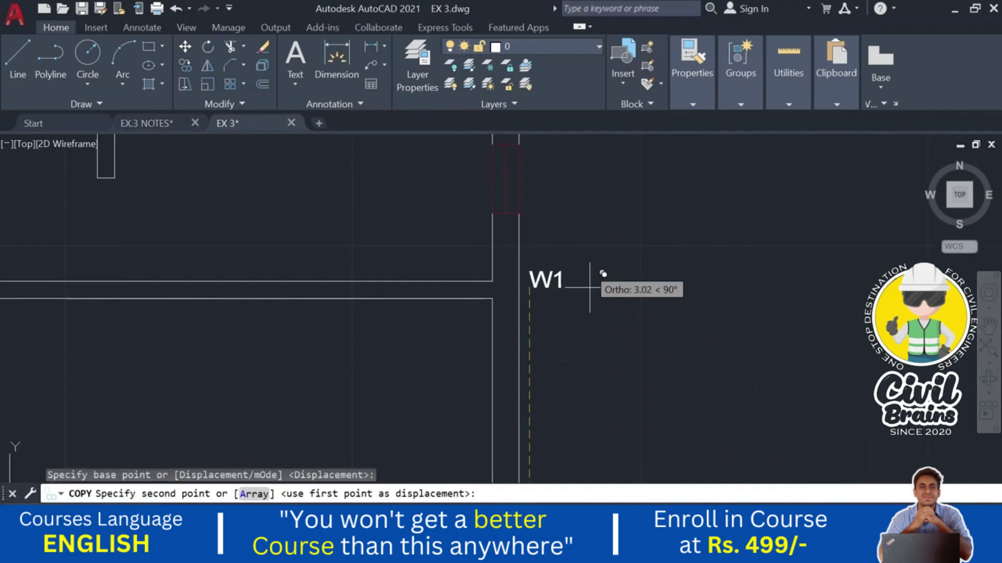
# - Place the W1 copy at the upper right-wall opening and relabel it V
pyautogui.click(595, 194)
pyautogui.press('Escape')
pyautogui.scroll(2, 524, 161)
pyautogui.click(553, 190)
pyautogui.doubleClick(556, 190)
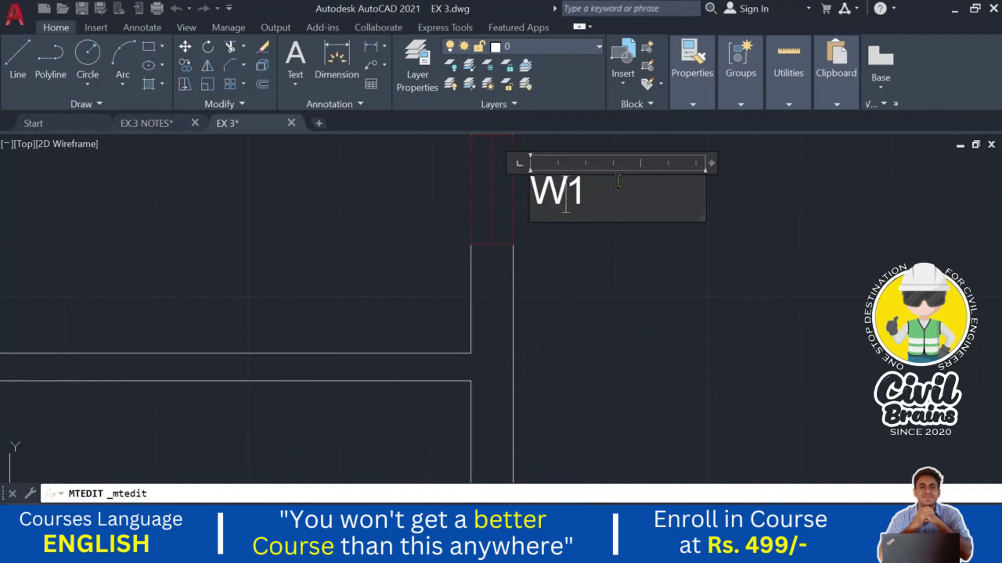
pyautogui.click(646, 297)
# - Copy the V label above the small top middle window opening
pyautogui.click(190, 64)
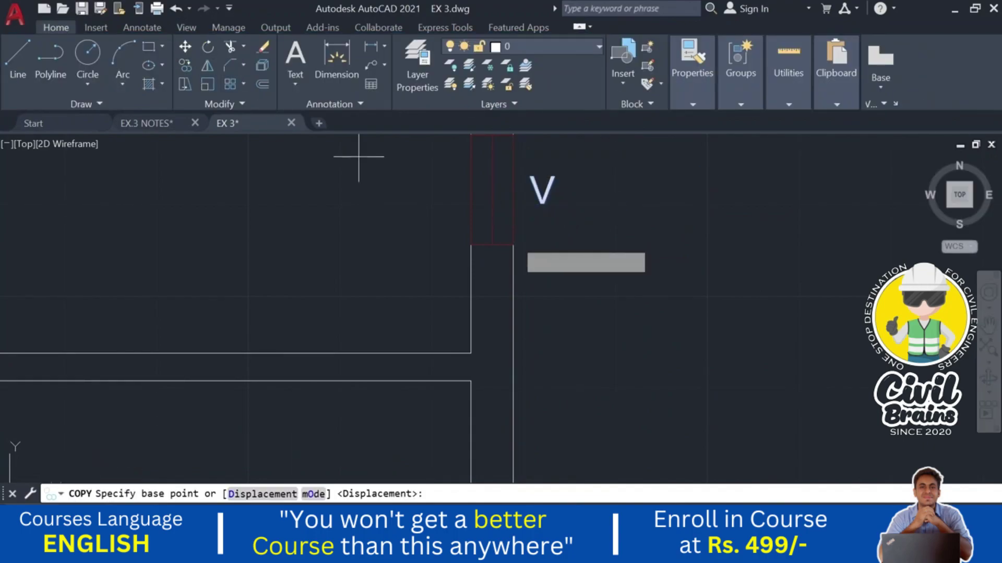
pyautogui.click(529, 201)
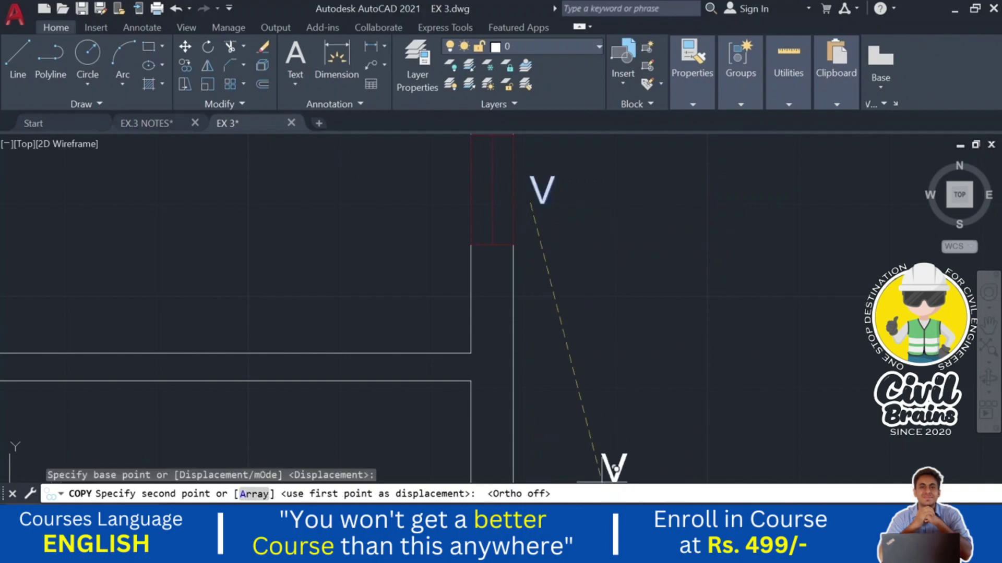
pyautogui.scroll(-3, 414, 279)
pyautogui.scroll(3, 398, 287)
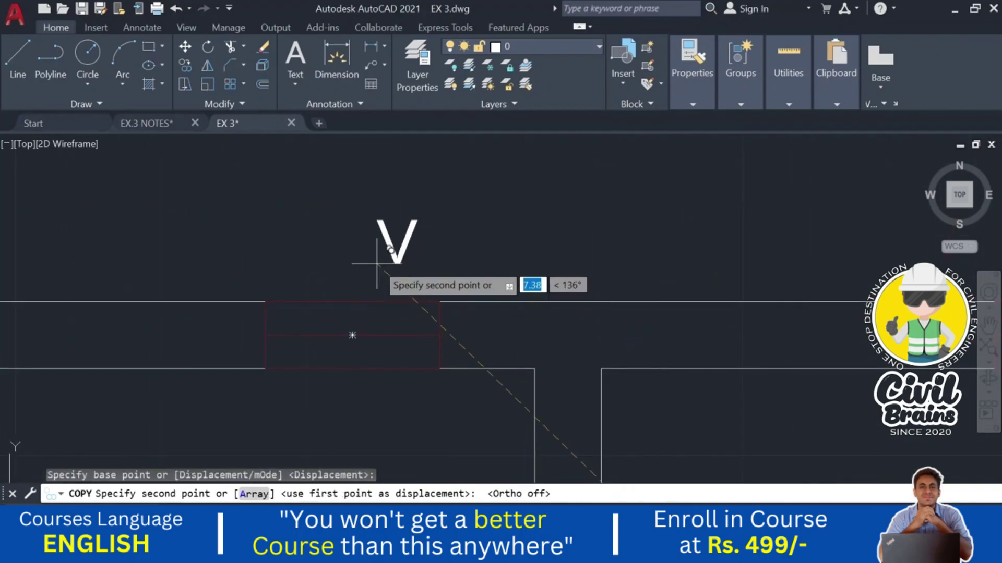
pyautogui.click(355, 264)
pyautogui.press('Escape')
pyautogui.press('Escape')
pyautogui.scroll(-4, 542, 234)
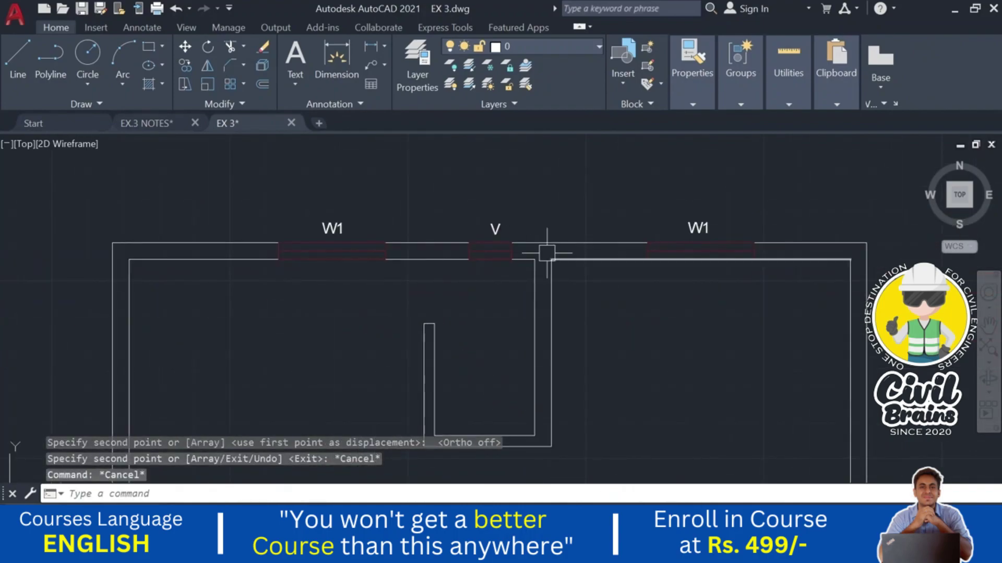
pyautogui.scroll(-3, 547, 253)
pyautogui.scroll(2, 584, 266)
pyautogui.scroll(-3, 572, 230)
# - Erase the 11 stray objects right of the plan with a crossing selection
pyautogui.scroll(-2, 798, 290)
pyautogui.moveTo(798, 290)
pyautogui.mouseDown(button='middle')
pyautogui.moveTo(728, 260)
pyautogui.moveTo(681, 217)
pyautogui.mouseUp(button='middle')
pyautogui.click(720, 183)
pyautogui.click(623, 339)
pyautogui.press('Delete')
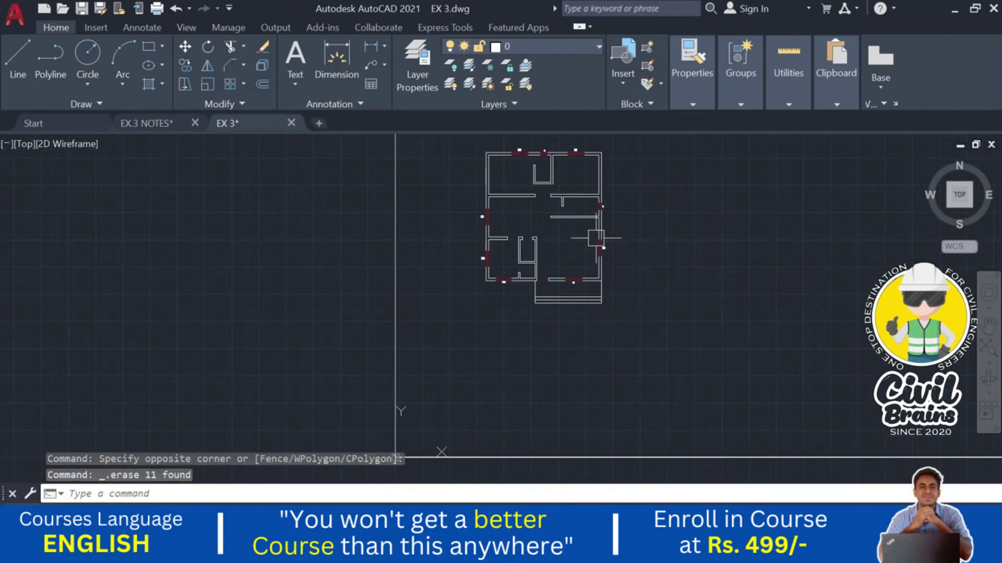
# - Pan and zoom around the floor plan to check the labelled windows
pyautogui.scroll(6, 596, 238)
pyautogui.scroll(-3, 553, 294)
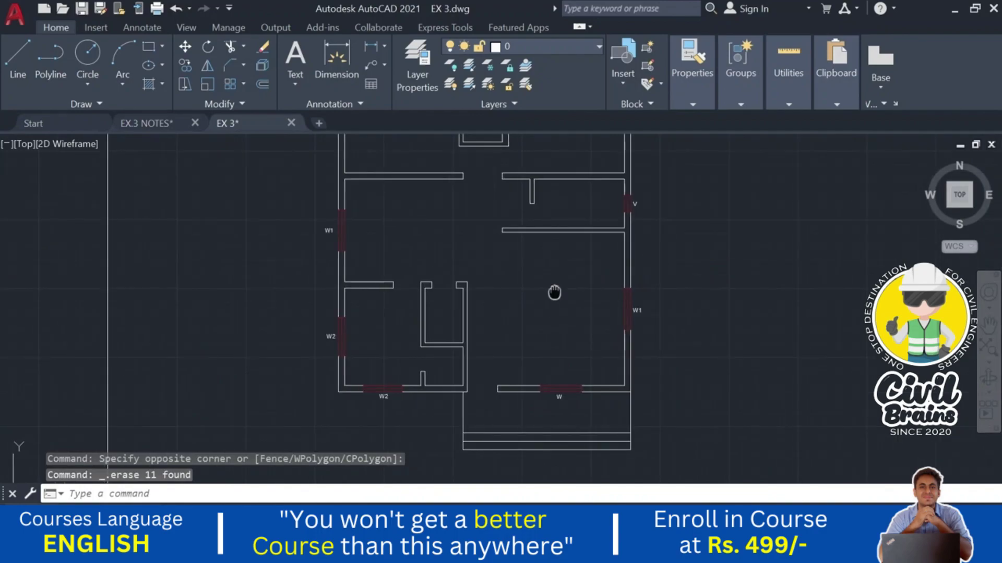
pyautogui.scroll(3, 596, 315)
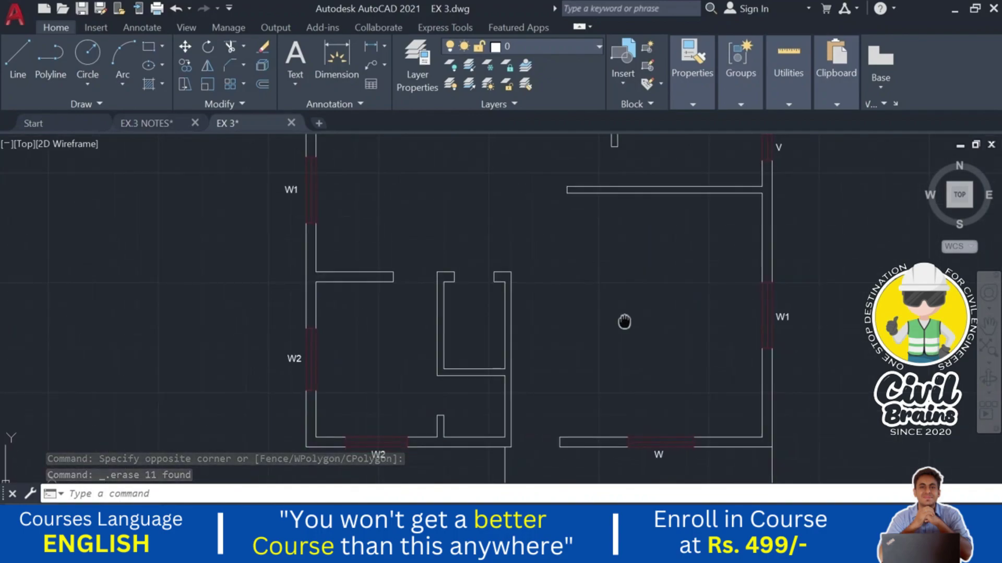
pyautogui.scroll(-2, 621, 313)
pyautogui.scroll(2, 624, 334)
pyautogui.moveTo(814, 310); pyautogui.dragTo(840, 436, button='middle')
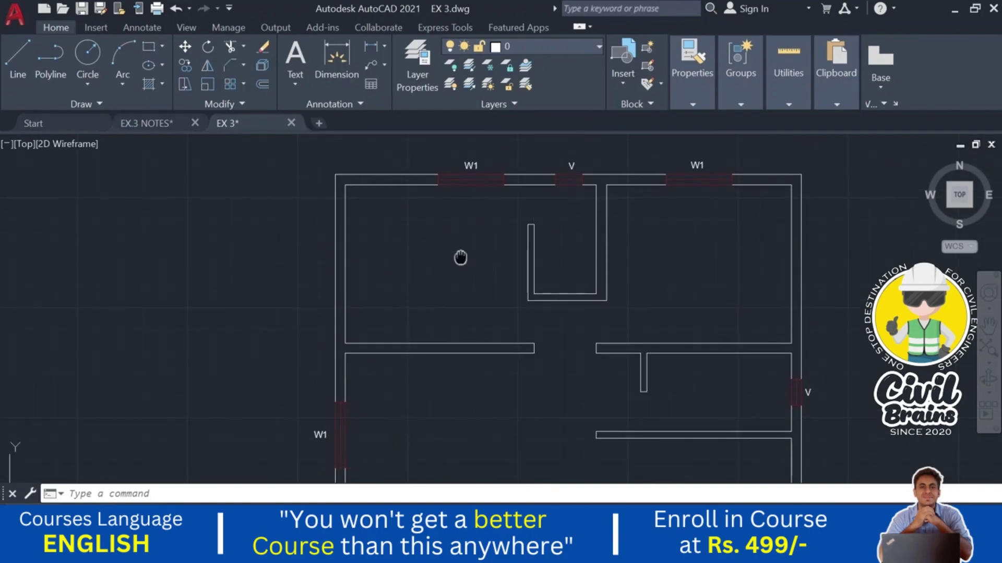
pyautogui.moveTo(459, 257); pyautogui.dragTo(492, 128, button='middle')
pyautogui.moveTo(425, 302); pyautogui.dragTo(434, 193, button='middle')
pyautogui.moveTo(441, 336); pyautogui.dragTo(425, 314, button='middle')
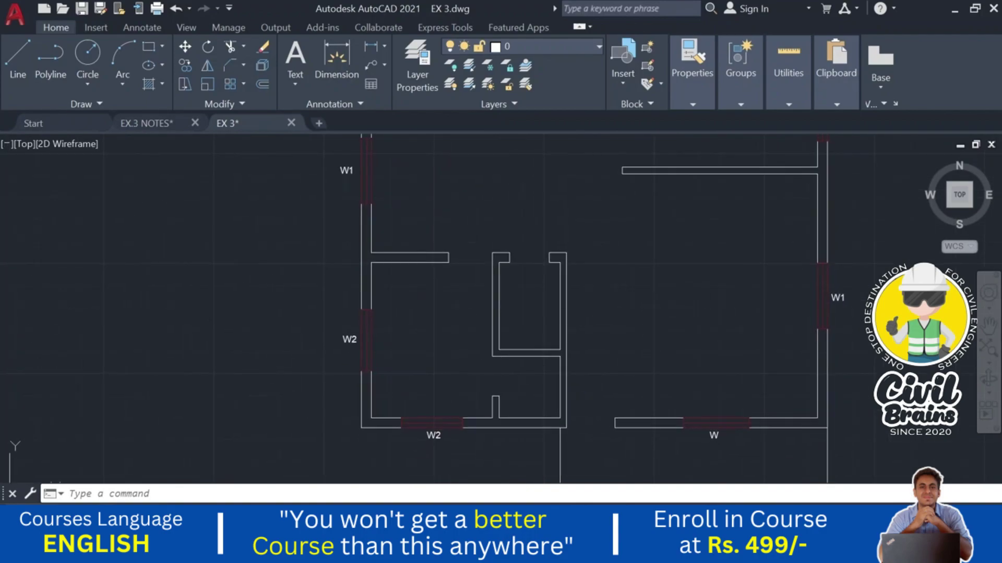
pyautogui.scroll(-2, 380, 459)
pyautogui.moveTo(779, 322); pyautogui.dragTo(779, 328, button='middle')
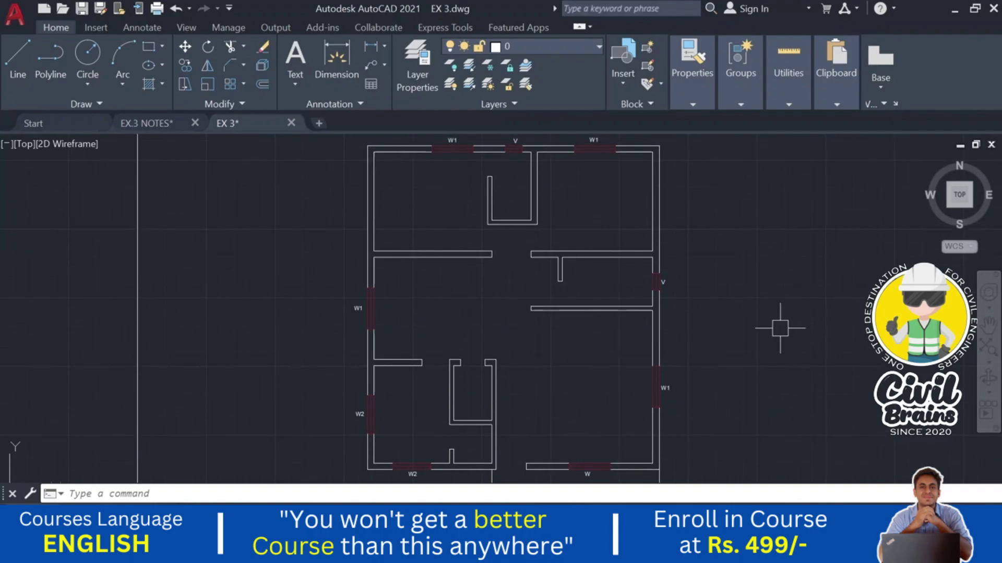
pyautogui.scroll(-2, 731, 259)
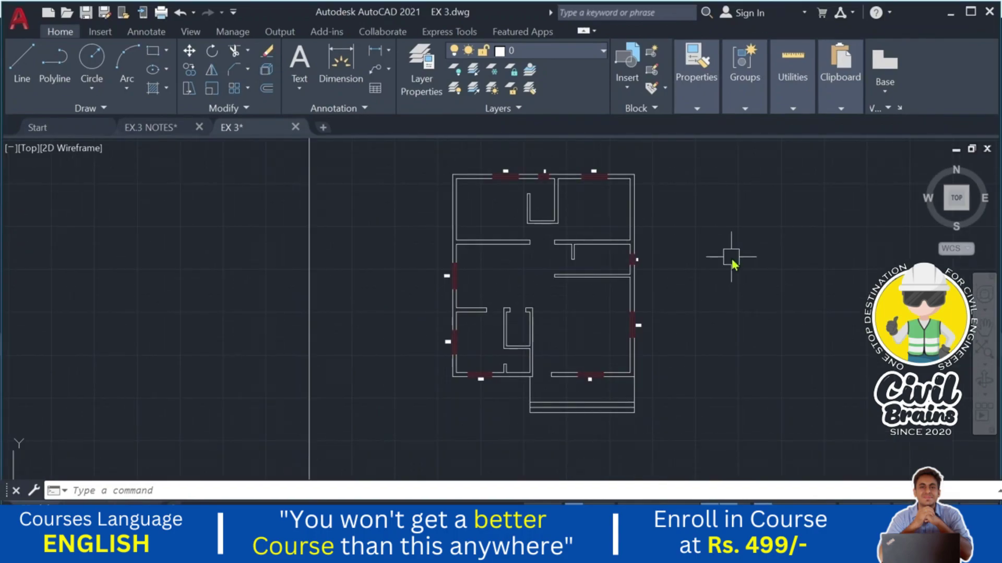
pyautogui.scroll(2, 715, 318)
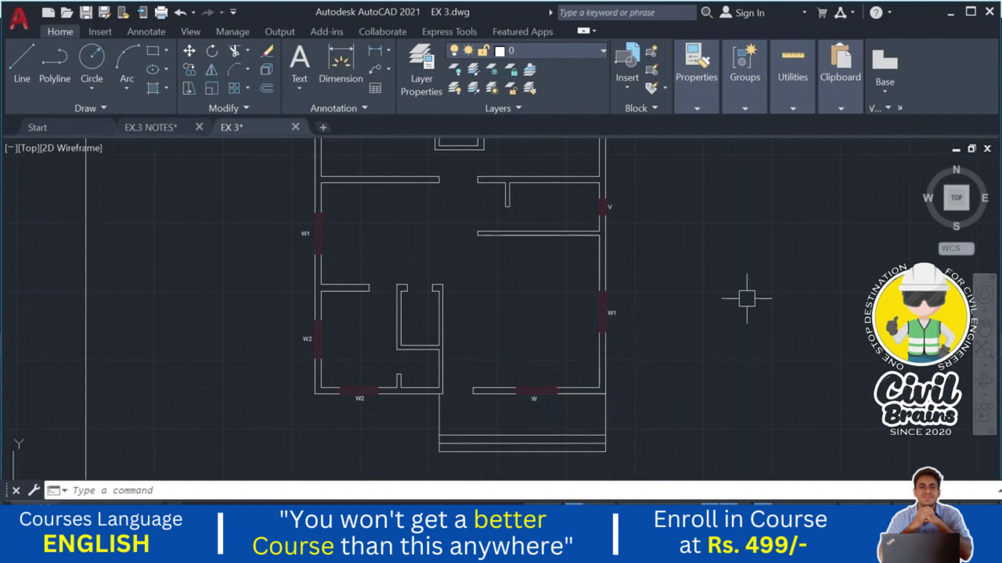
pyautogui.moveTo(745, 293); pyautogui.dragTo(752, 348, button='middle')
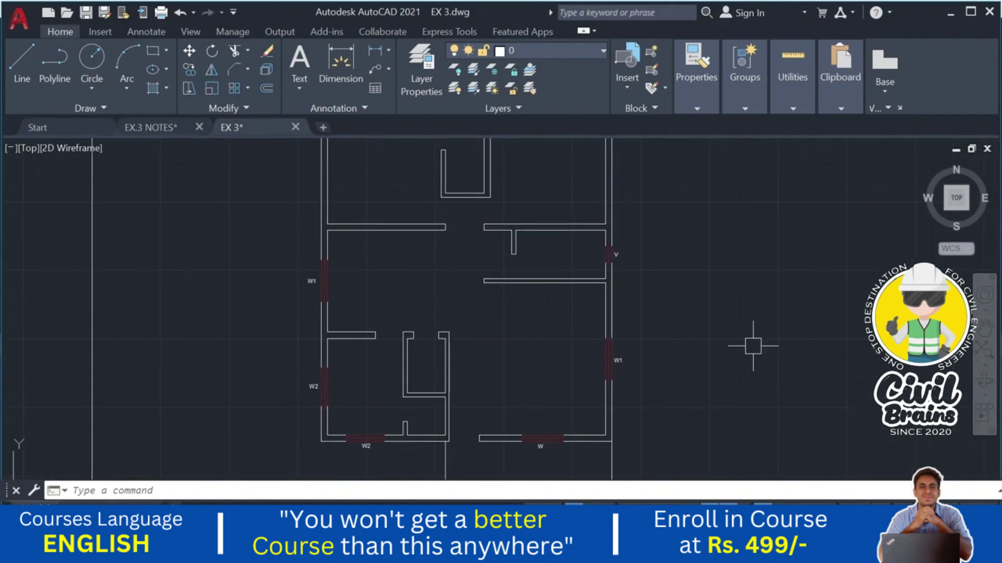
pyautogui.scroll(-2, 715, 317)
pyautogui.moveTo(708, 308); pyautogui.dragTo(662, 313, button='middle')
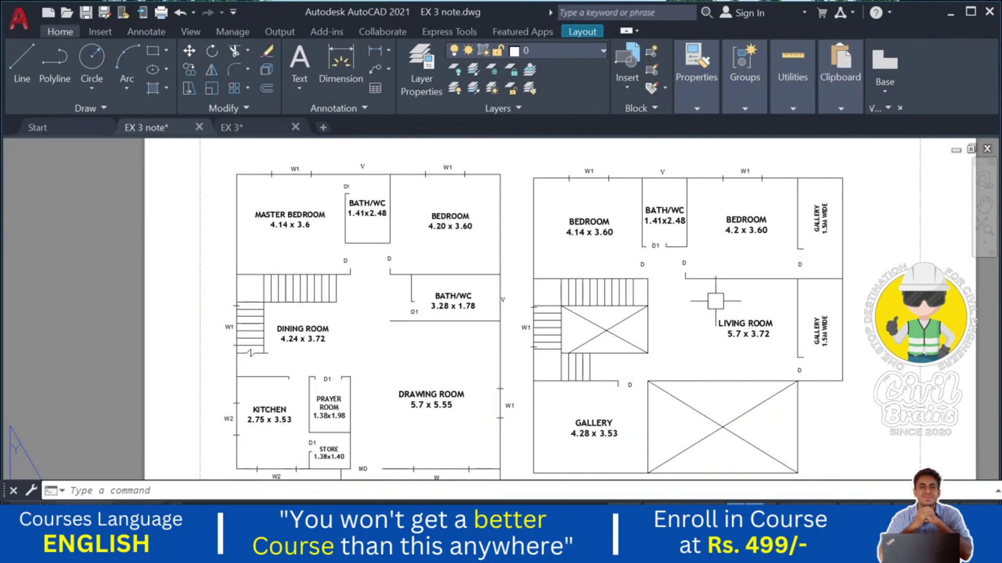
# - Pan around the EX 3 note ground and first floor plans to compare window and ventilator labels
pyautogui.moveTo(621, 313); pyautogui.dragTo(600, 286, button='middle')
pyautogui.moveTo(535, 288)
pyautogui.mouseDown(button='middle')
pyautogui.moveTo(533, 339)
pyautogui.moveTo(542, 263)
pyautogui.moveTo(534, 363)
pyautogui.mouseUp(button='middle')
pyautogui.scroll(-2, 533, 339)
pyautogui.scroll(2, 533, 339)
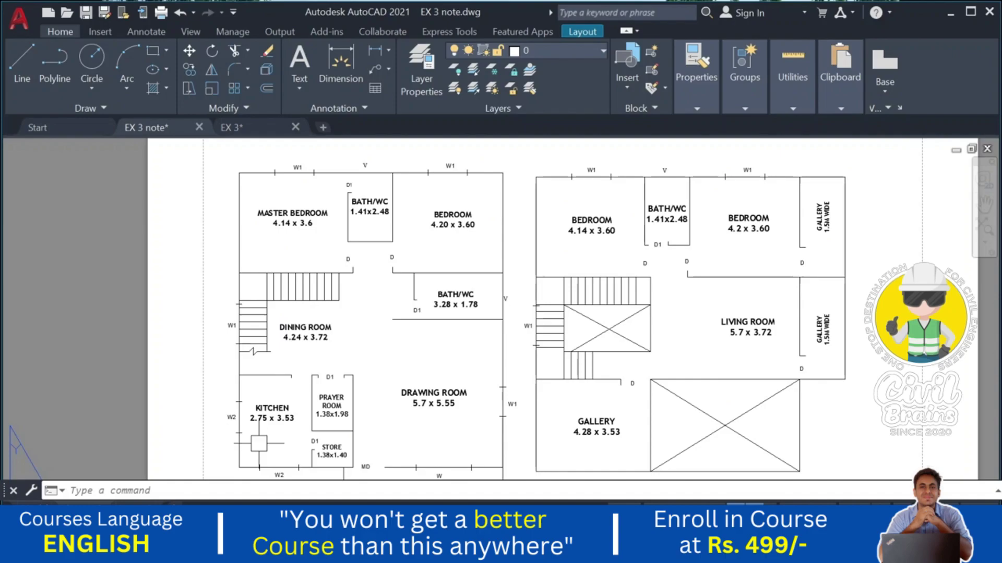
pyautogui.moveTo(259, 444); pyautogui.dragTo(251, 424, button='middle')
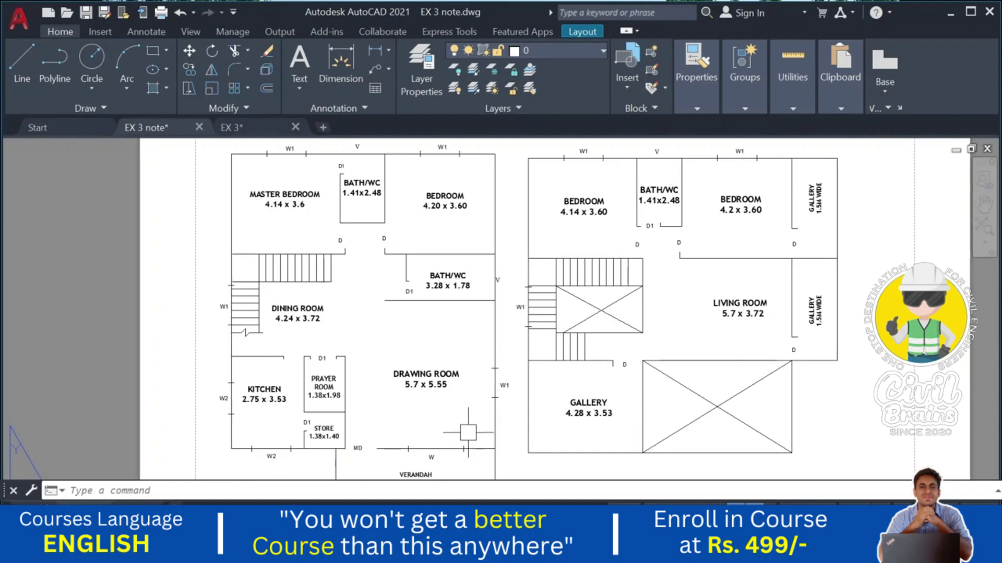
pyautogui.moveTo(473, 328); pyautogui.dragTo(473, 345, button='middle')
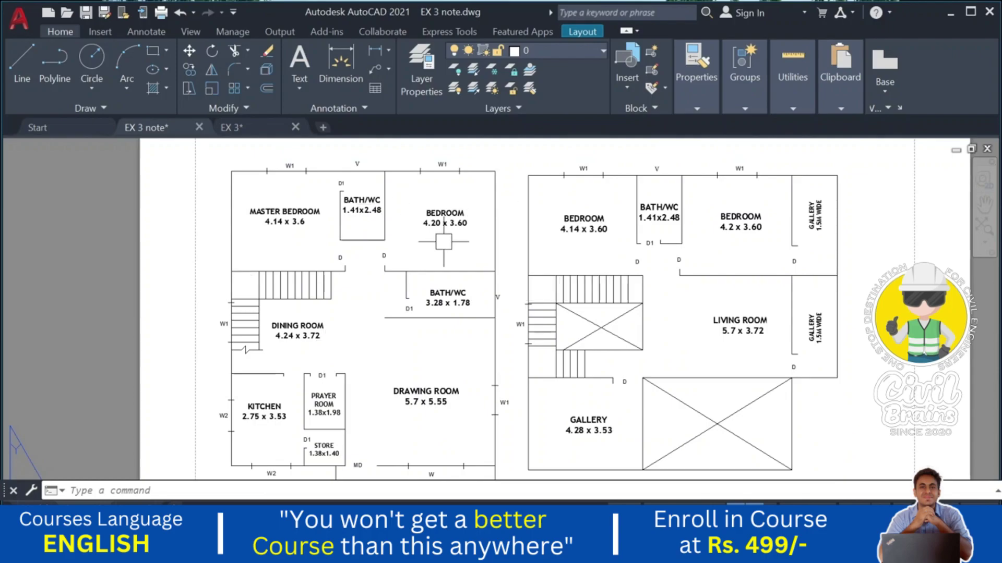
pyautogui.moveTo(404, 335); pyautogui.dragTo(368, 350, button='middle')
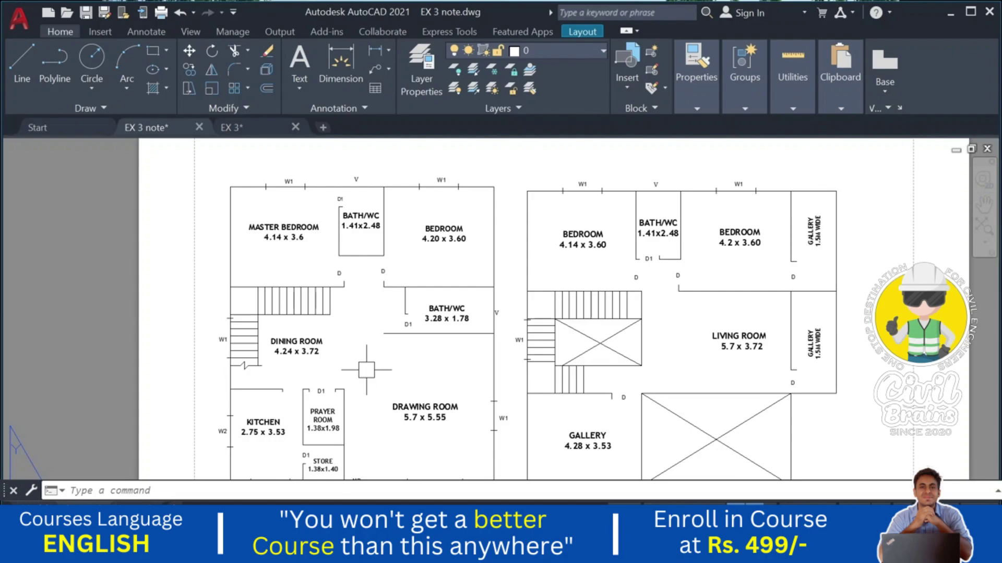
pyautogui.moveTo(366, 370); pyautogui.dragTo(366, 347, button='middle')
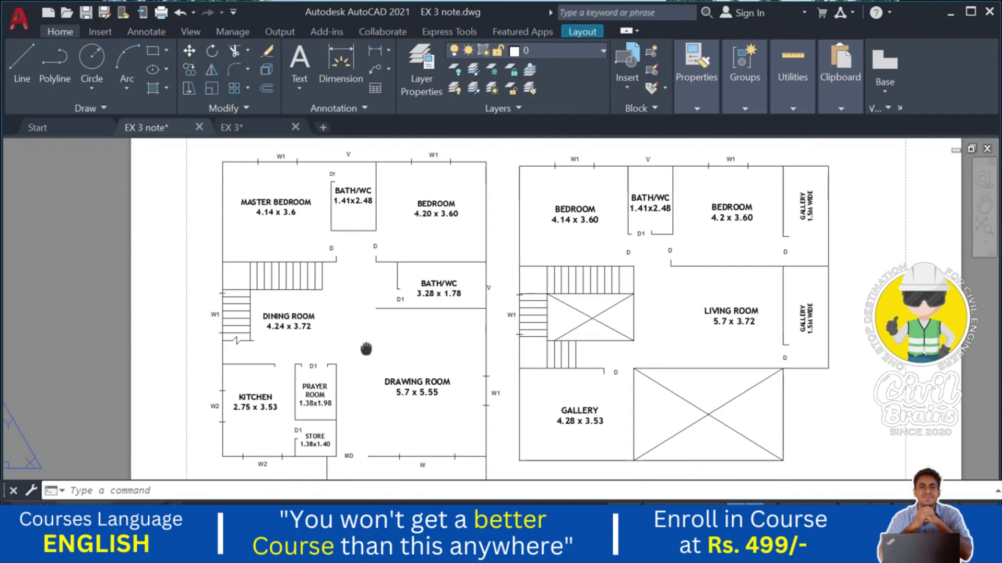